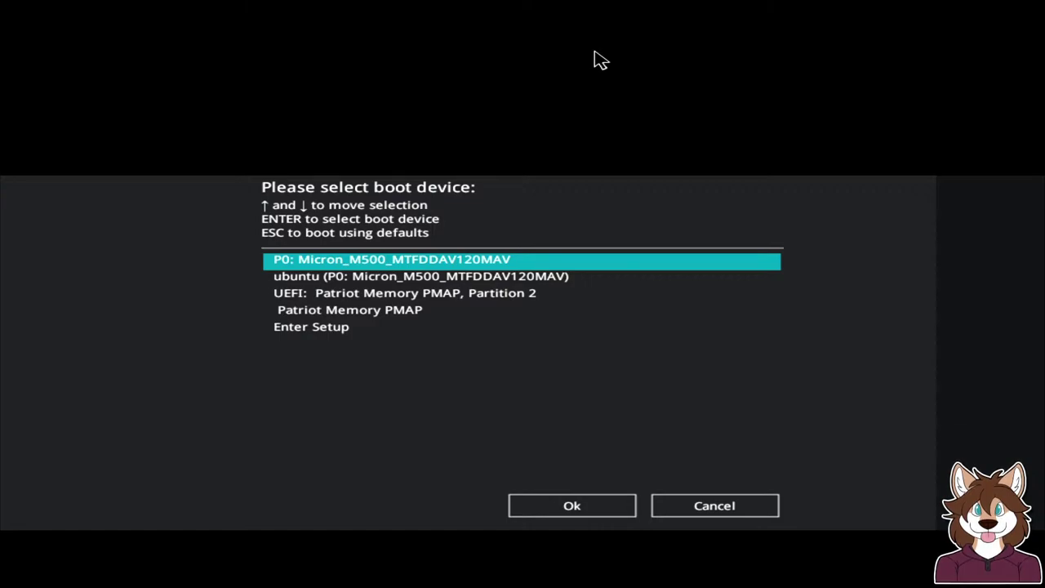
# Step: Boot from the 'UEFI: Patriot Memory PMAP, Partition 2' USB device
pyautogui.press('Down')
pyautogui.press('Down')
pyautogui.press('Return')
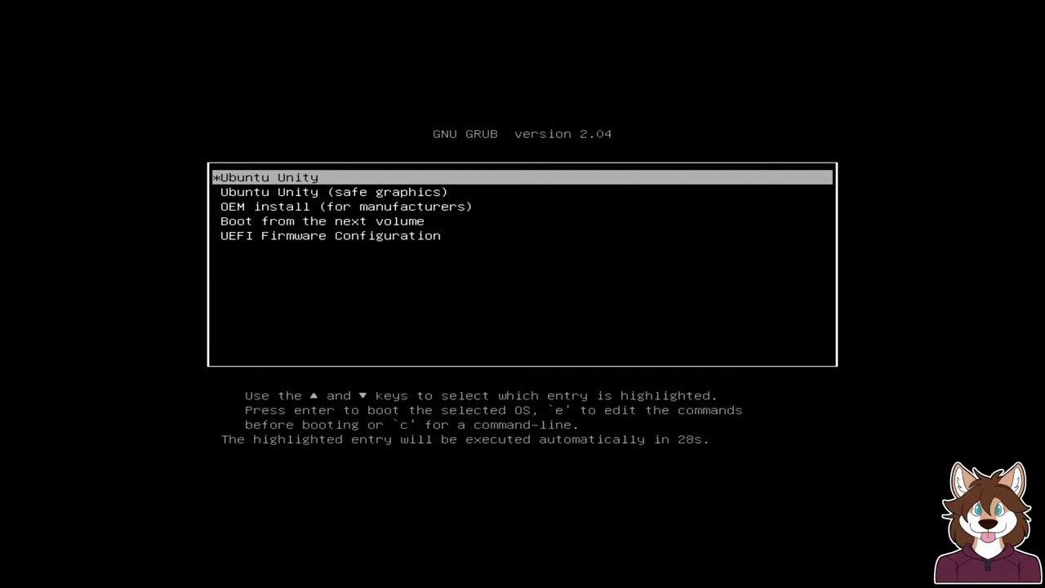
# Step: Launch the default 'Ubuntu Unity' GRUB entry to start the live session
pyautogui.press('Return')
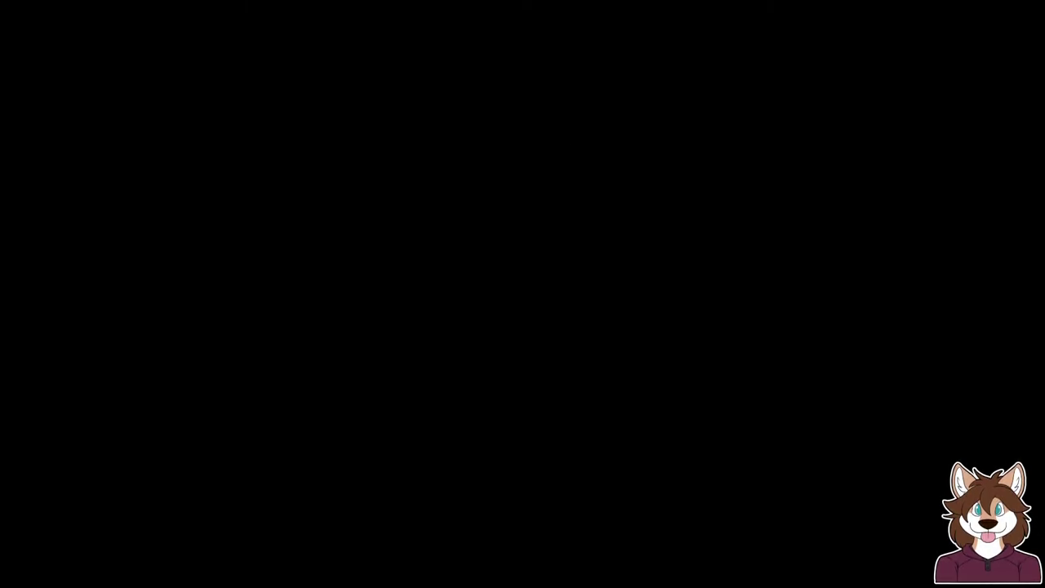
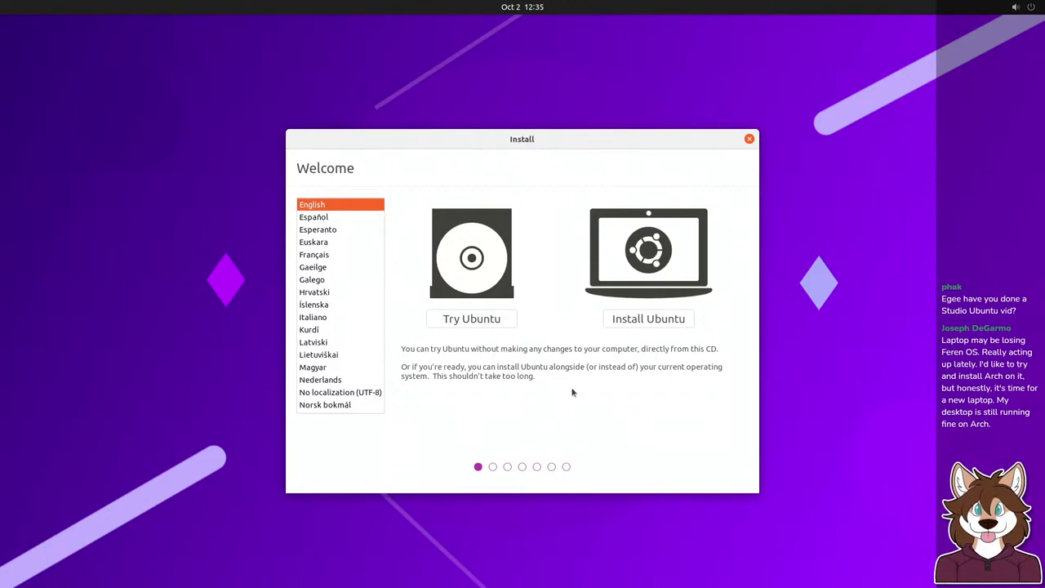
# Step: Start installing Ubuntu, keep the English (US) keyboard layout, and connect to haus-wifi
pyautogui.click(627, 318)
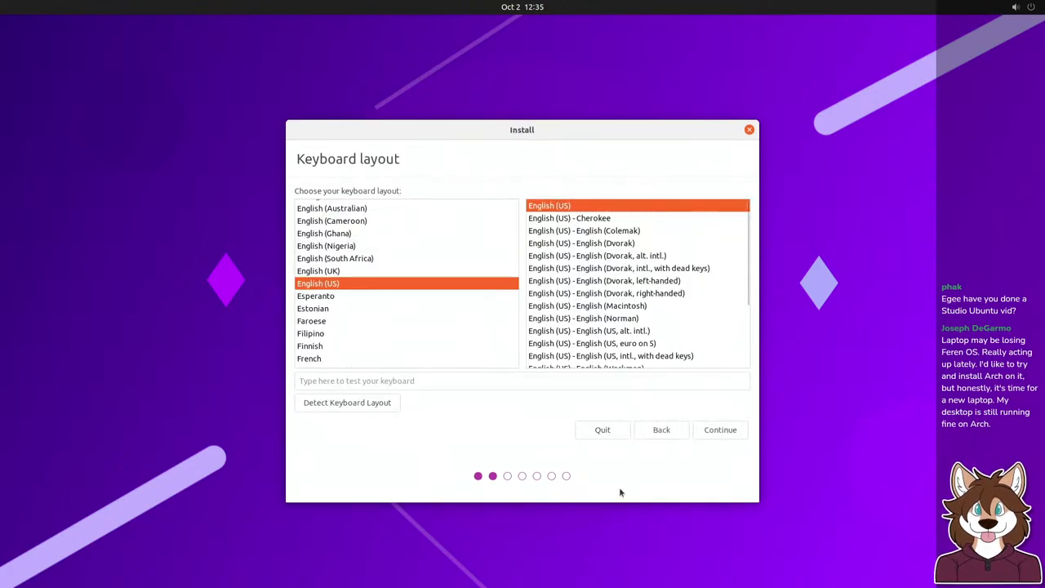
pyautogui.click(721, 430)
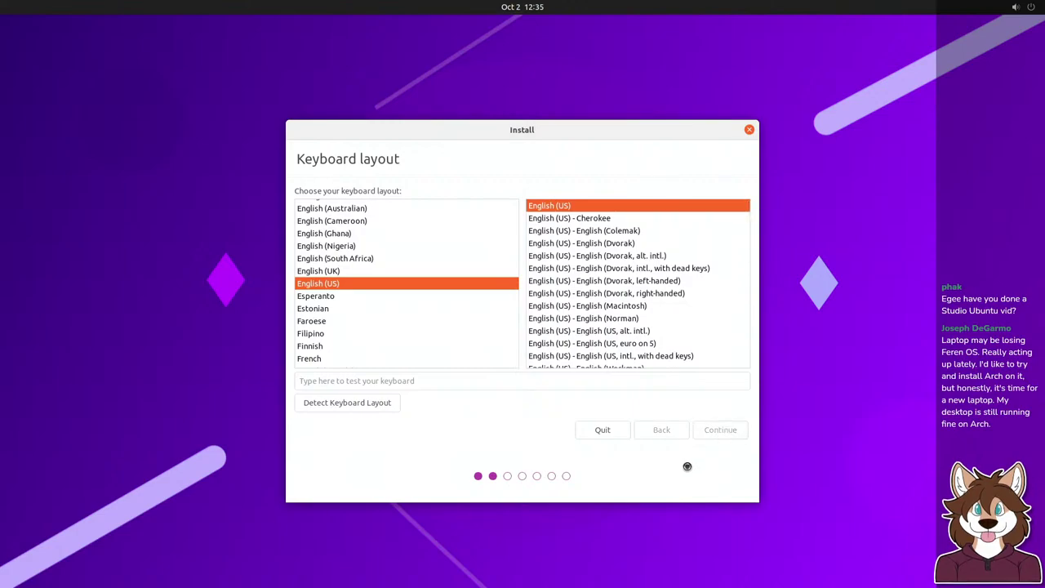
pyautogui.click(457, 323)
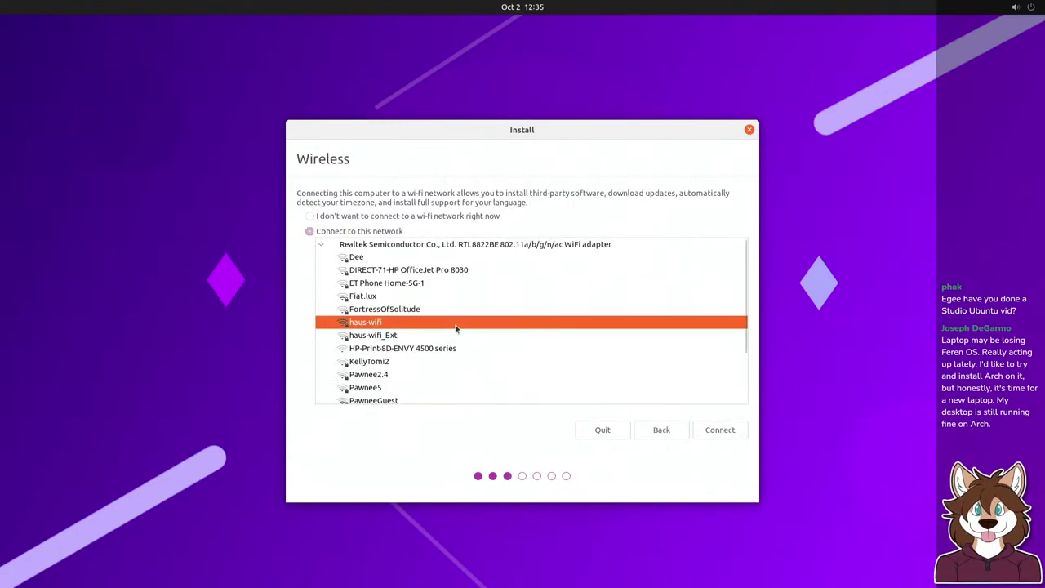
pyautogui.click(726, 429)
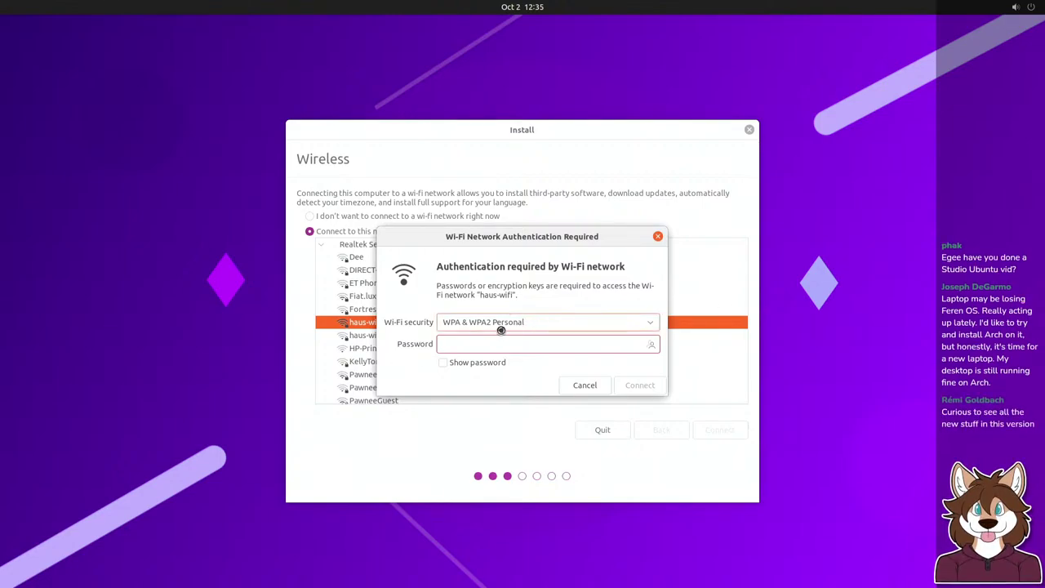
# Step: Enter the haus-wifi network password to connect
pyautogui.click(541, 345)
pyautogui.write('•••••')
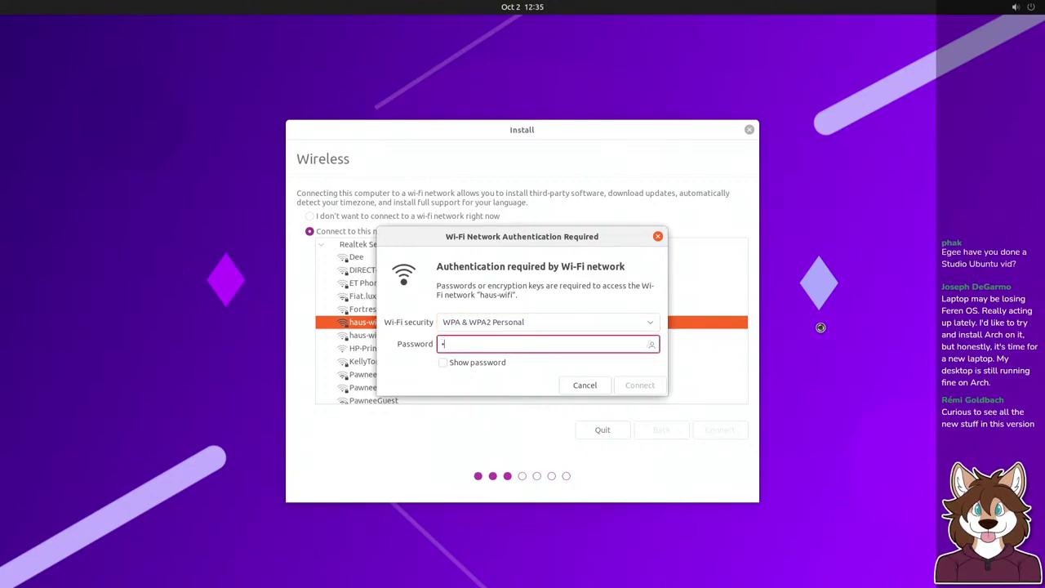
pyautogui.write('•••')
pyautogui.press('Return')
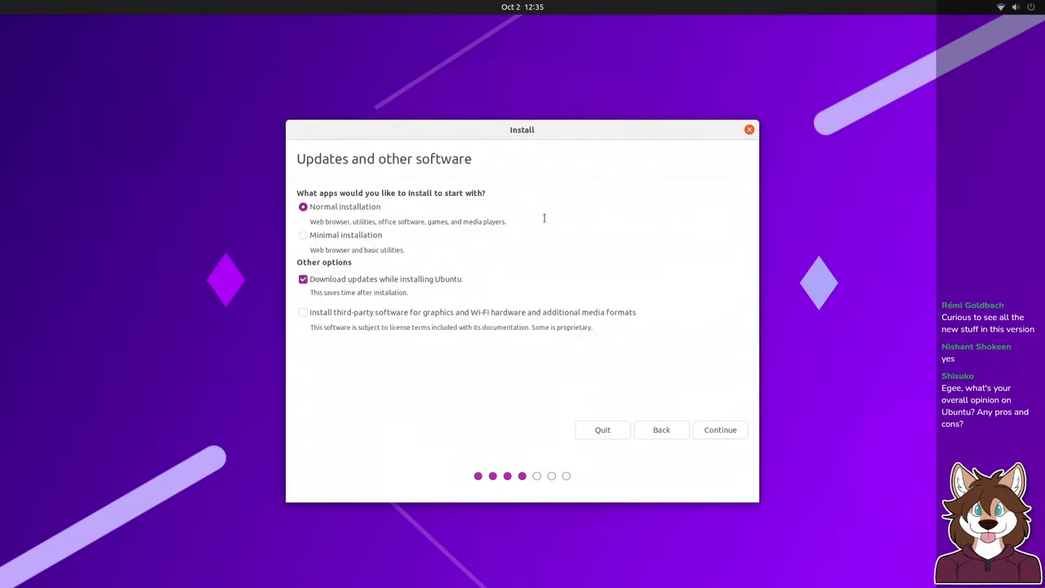
# Step: Add third-party graphics, Wi-Fi and media software to the normal installation
pyautogui.click(538, 312)
pyautogui.click(726, 431)
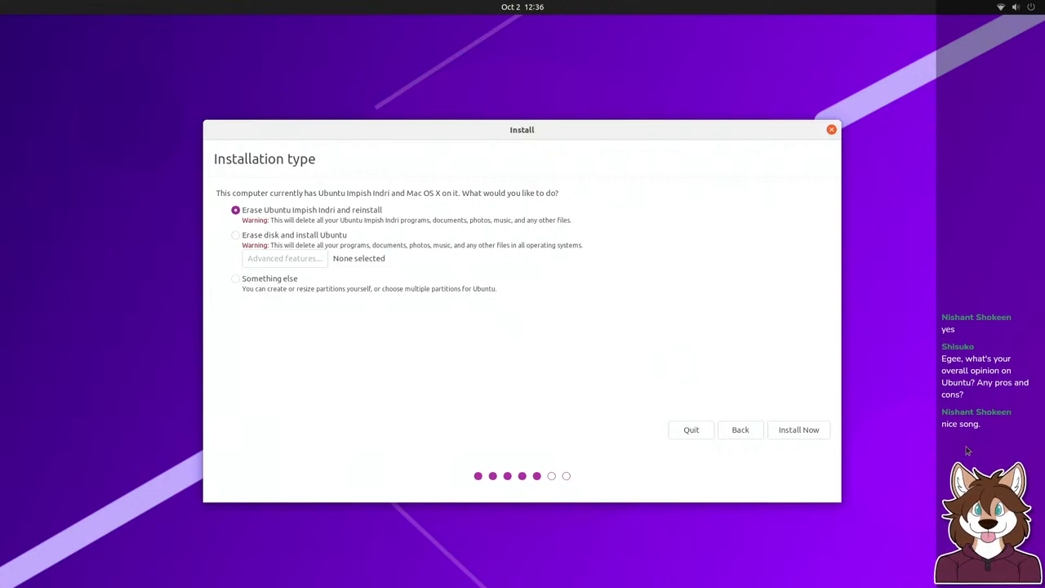
# Step: Erase Ubuntu Impish Indri and reinstall, confirming the disk changes
pyautogui.click(819, 429)
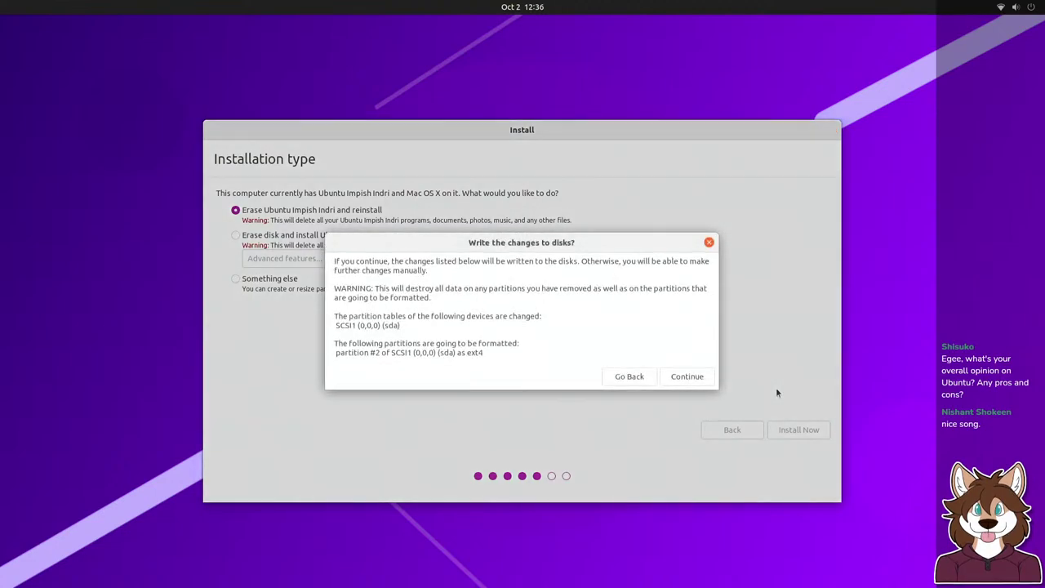
pyautogui.click(688, 377)
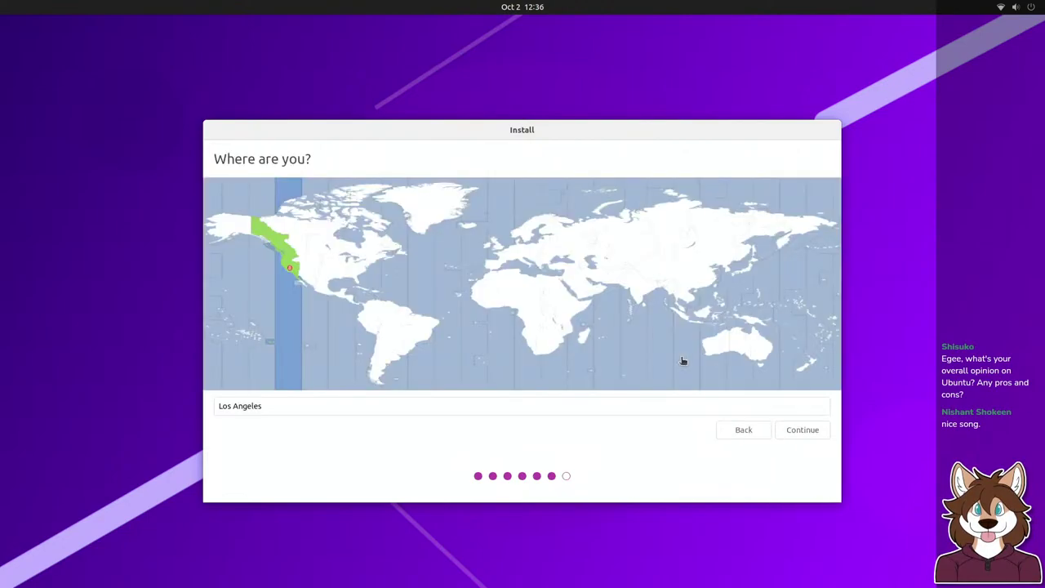
# Step: Keep Los Angeles, enter account details with computer name 'distrodelves', start installing, and show the log
pyautogui.click(802, 431)
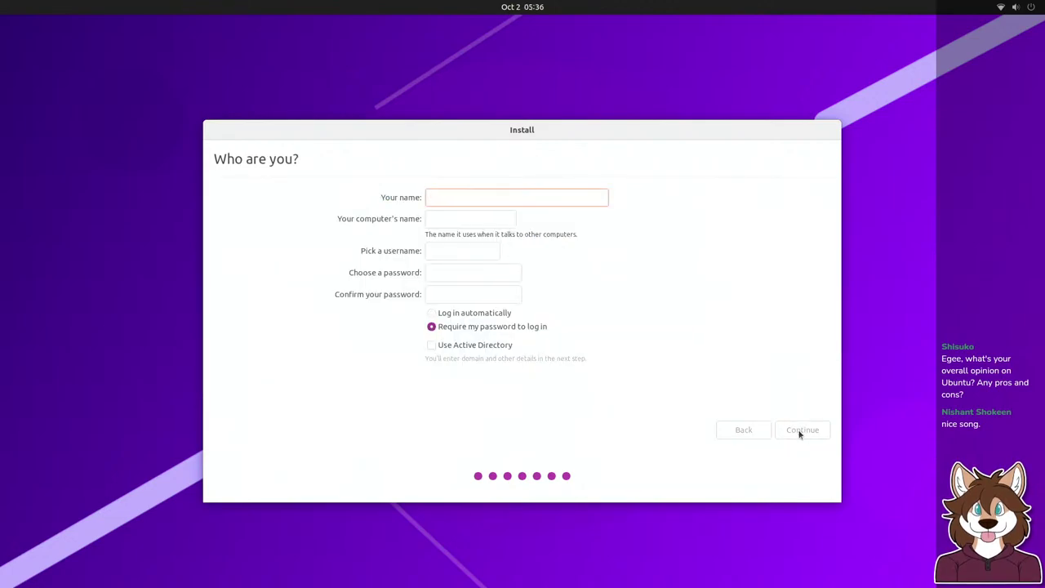
pyautogui.write('egee')
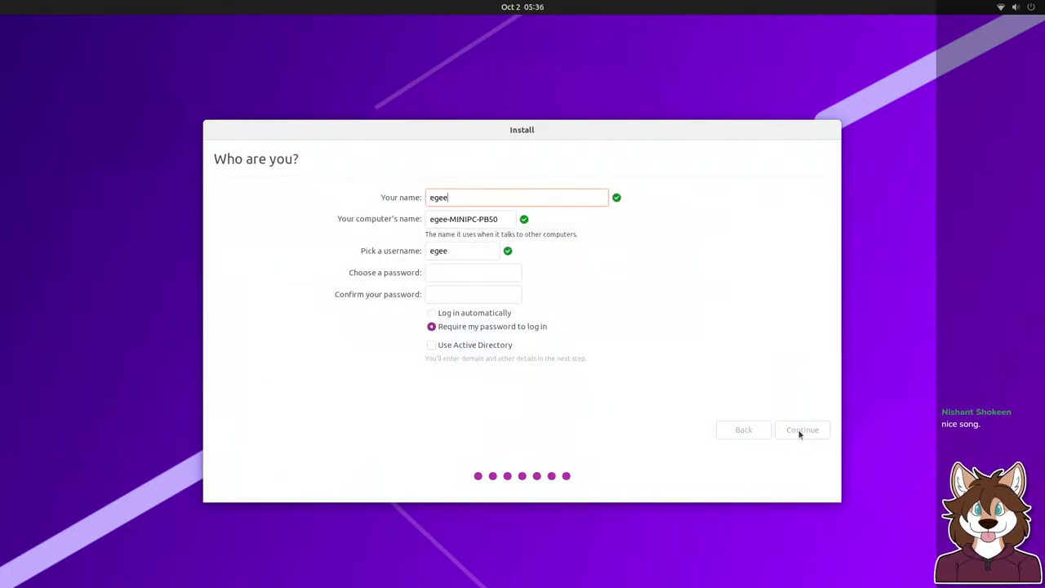
pyautogui.press('Tab')
pyautogui.write('distrodel')
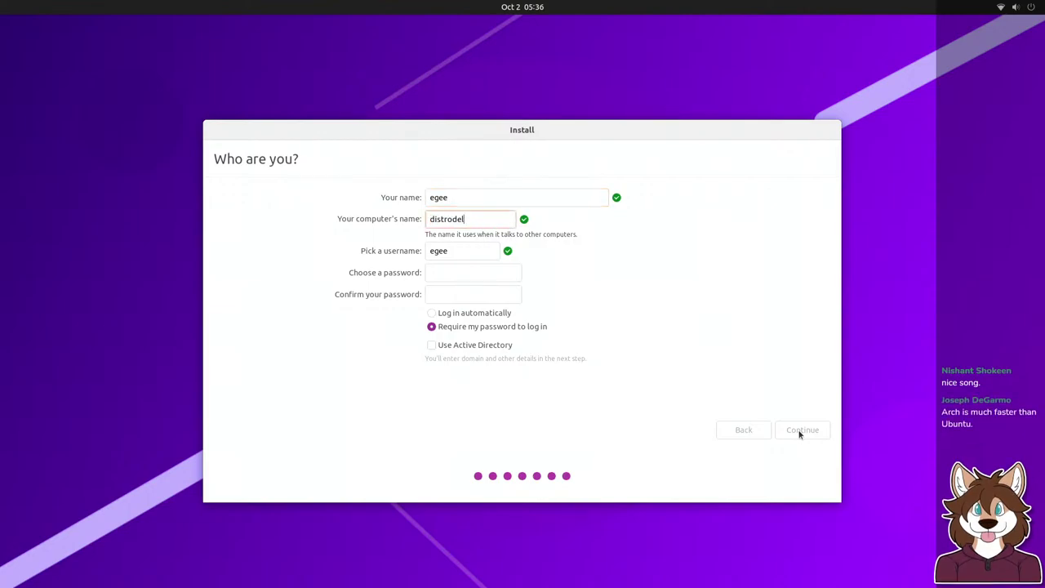
pyautogui.write('ves')
pyautogui.press('Tab')
pyautogui.press('Tab')
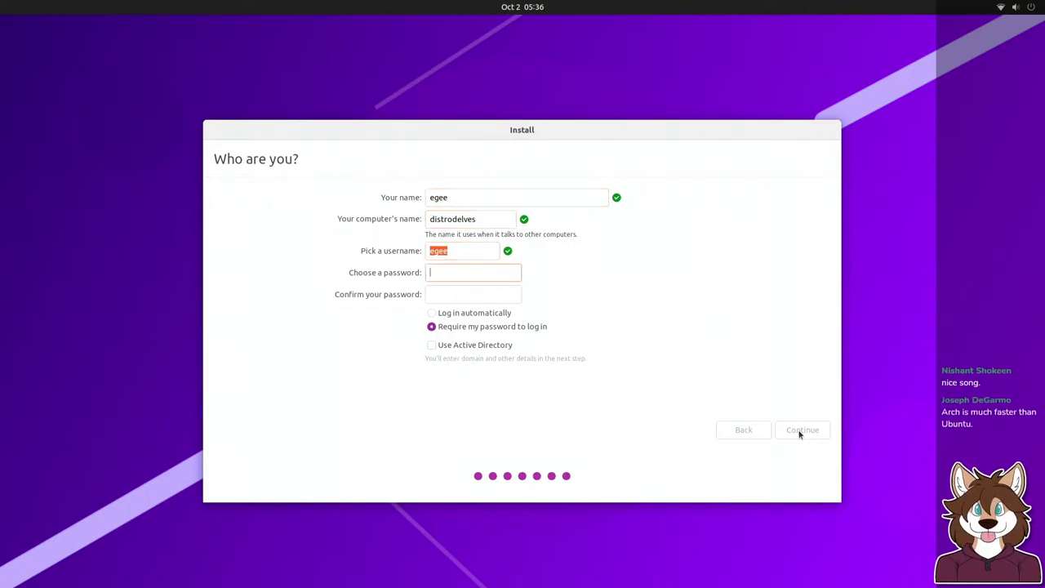
pyautogui.write('******')
pyautogui.press('Tab')
pyautogui.write('******')
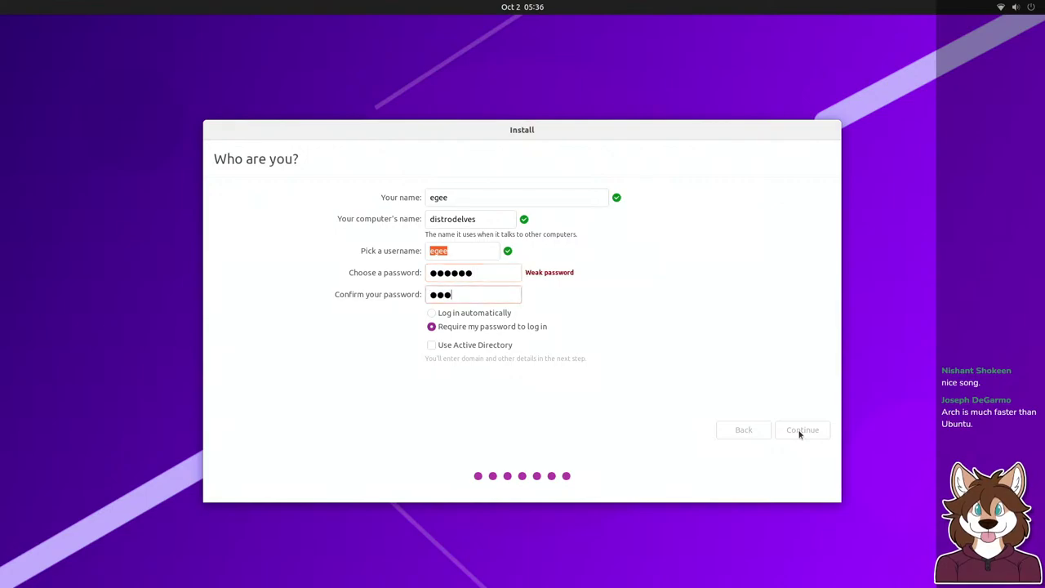
pyautogui.click(804, 430)
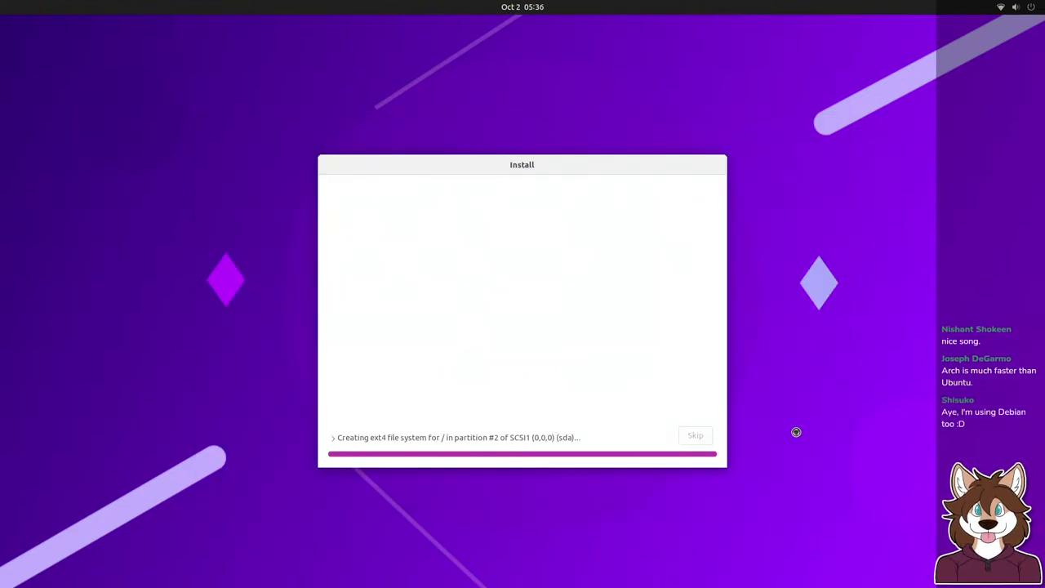
pyautogui.click(422, 433)
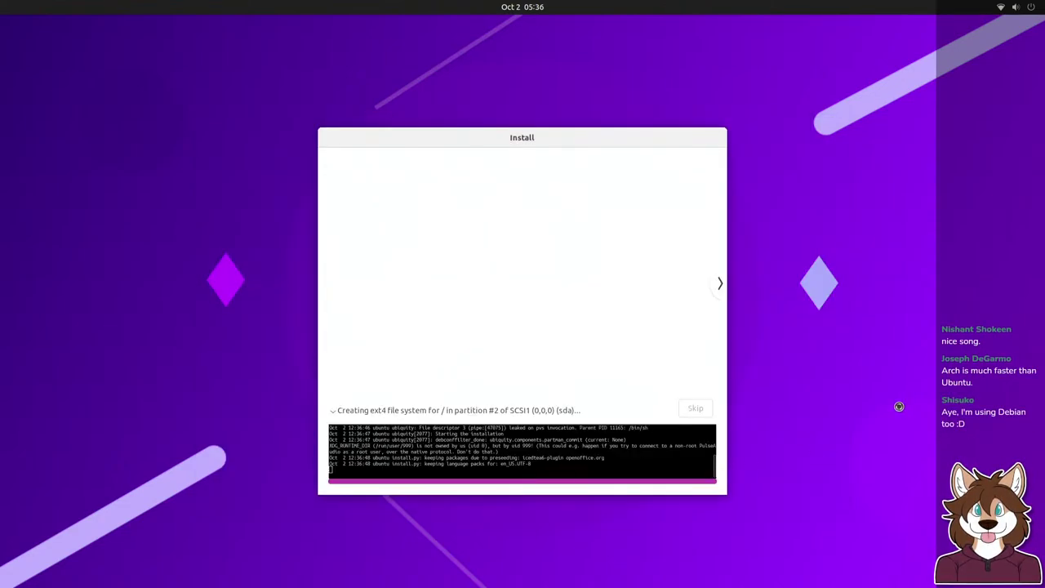
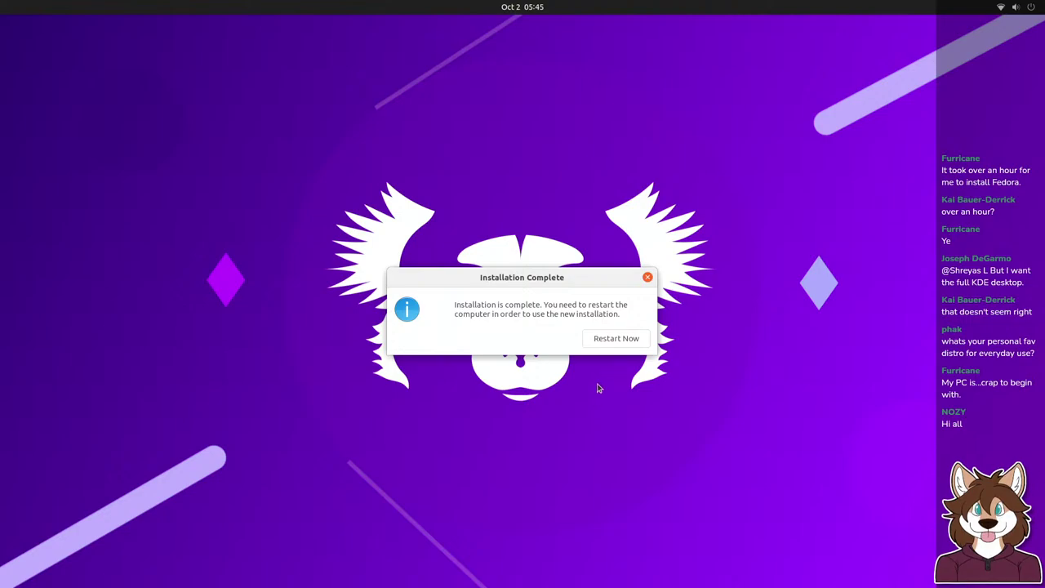
# Step: Restart the finished installation and remove the installation medium to reach the GRUB menu
pyautogui.click(607, 341)
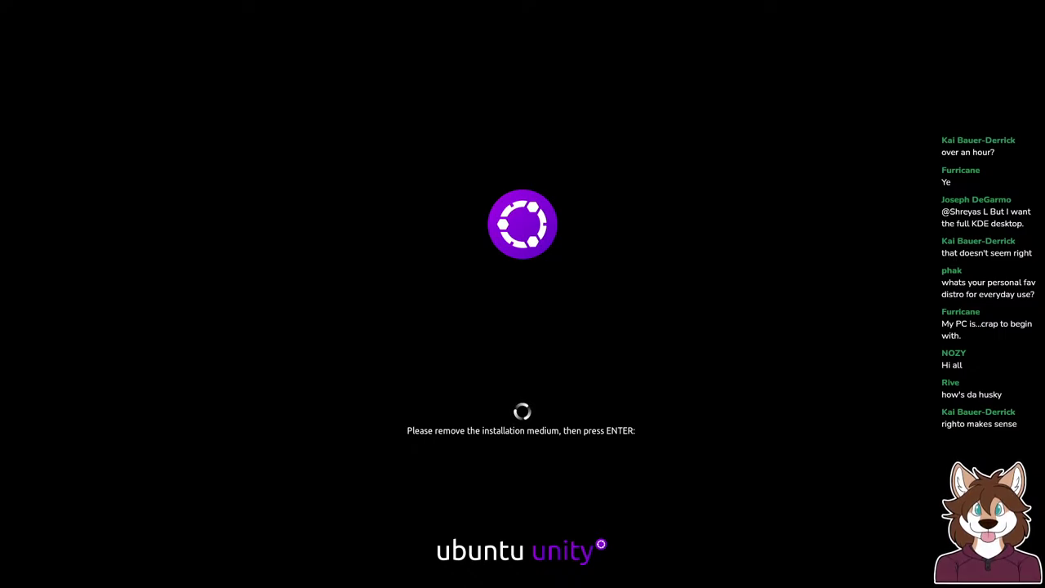
pyautogui.press('Return')
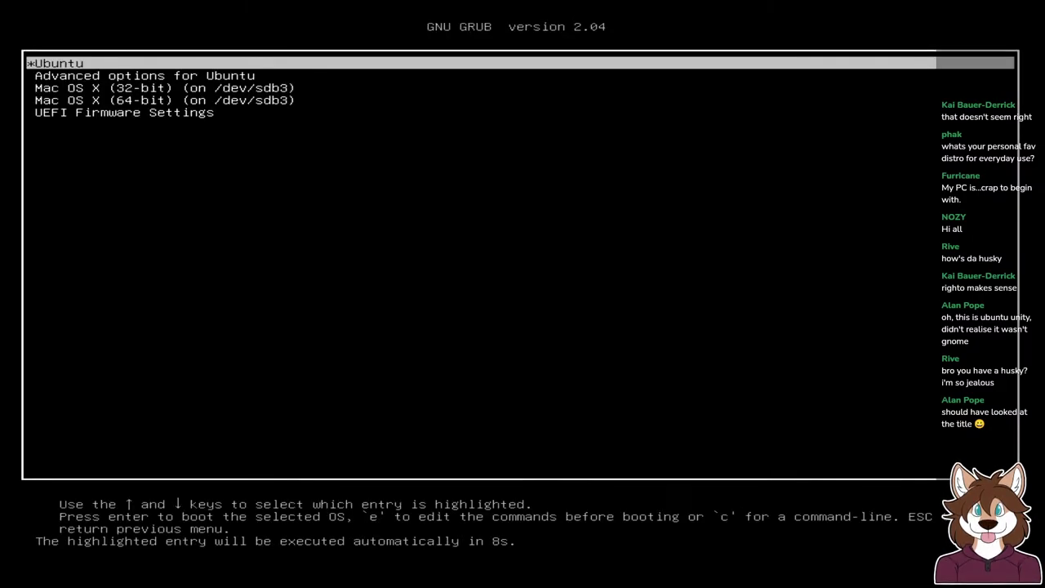
# Step: Boot the Ubuntu GRUB entry and log in to Unity with the account password
pyautogui.press('Return')
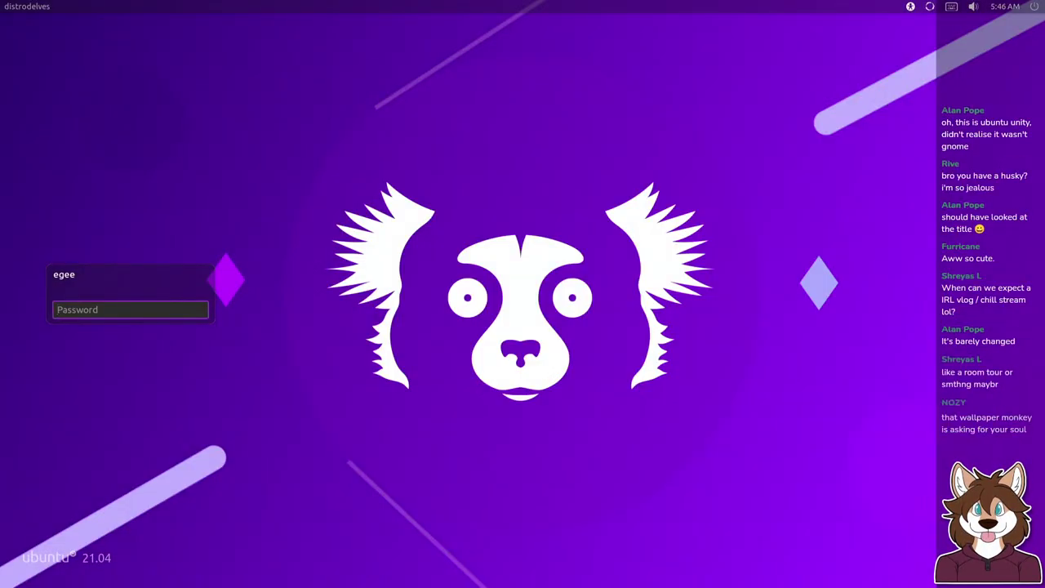
pyautogui.write('******')
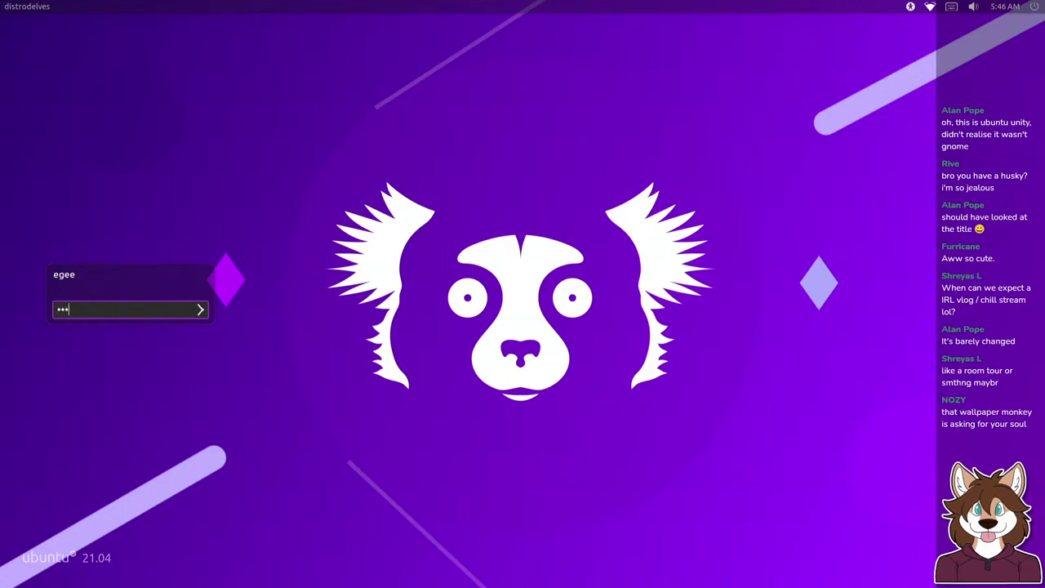
pyautogui.press('Return')
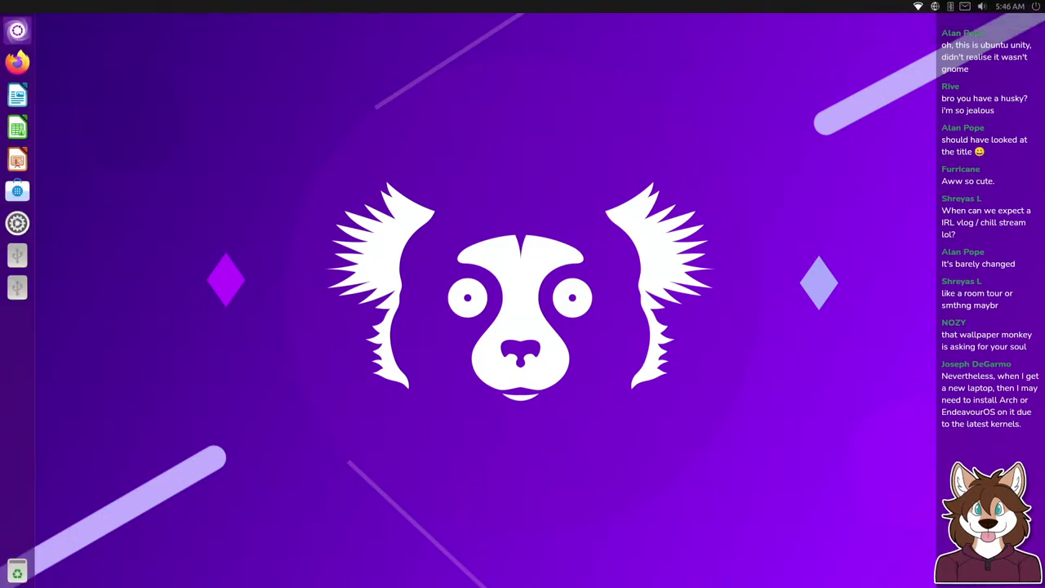
# Step: Show the Super keyboard shortcuts overlay, then create an Untitled Folder on the desktop and trash it
pyautogui.press('super')
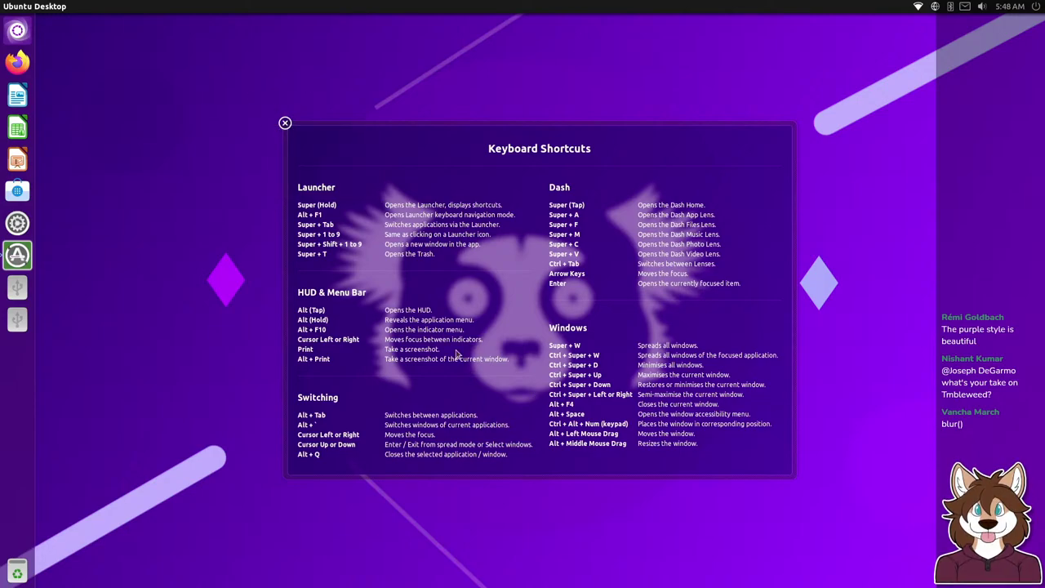
pyautogui.rightClick(324, 149)
pyautogui.click(326, 153)
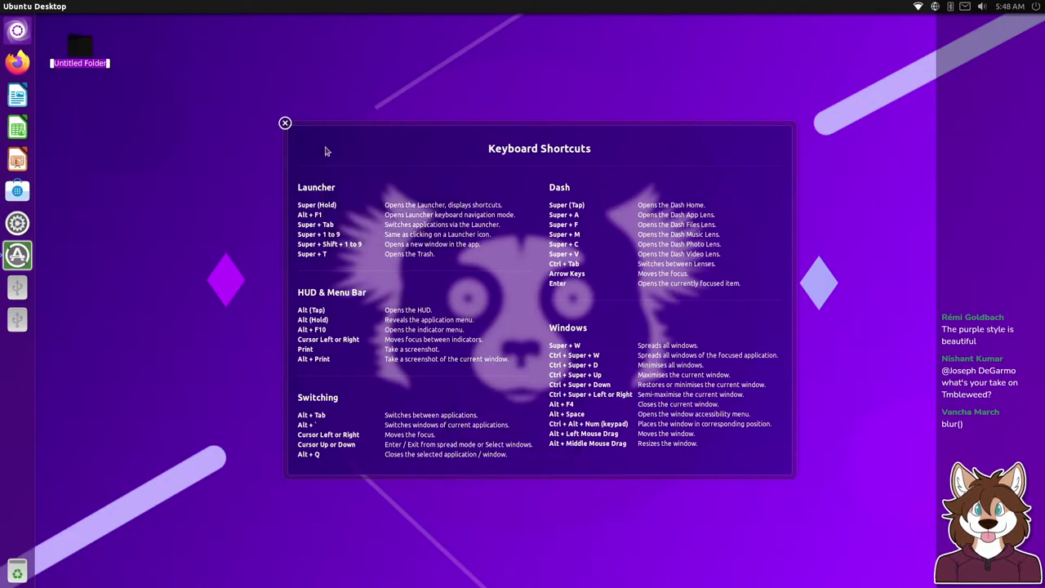
pyautogui.click(106, 85)
pyautogui.press('Delete')
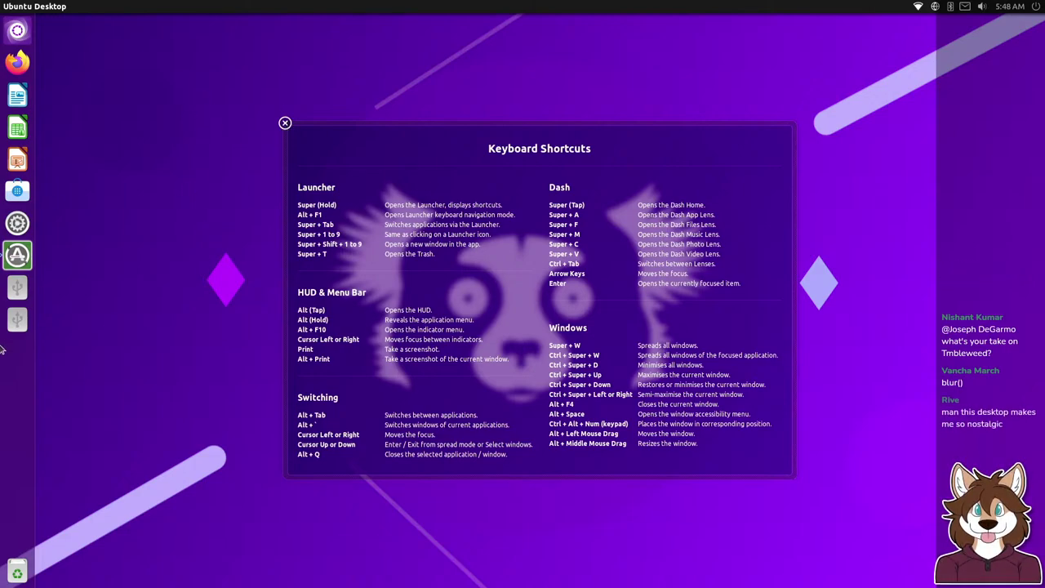
# Step: Review the update details in Software Updater and install the 12.7 MB of updates after authenticating
pyautogui.click(23, 259)
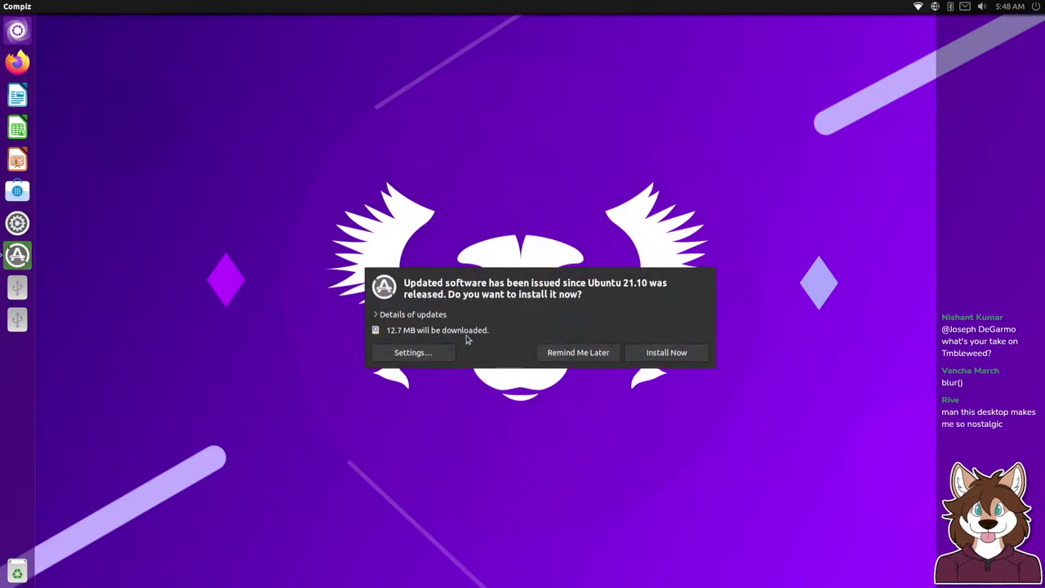
pyautogui.click(392, 317)
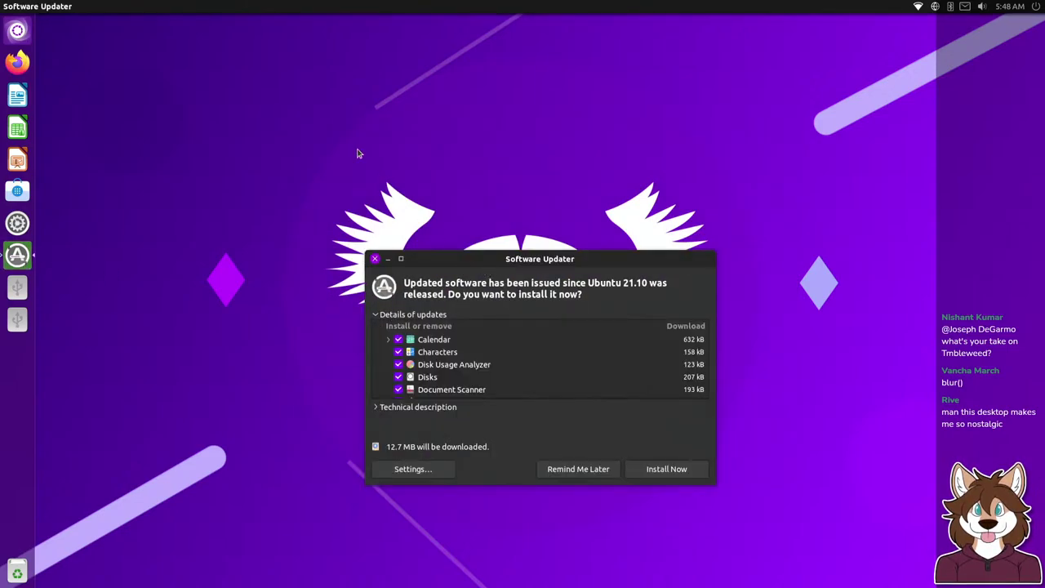
pyautogui.moveTo(457, 259); pyautogui.dragTo(422, 165)
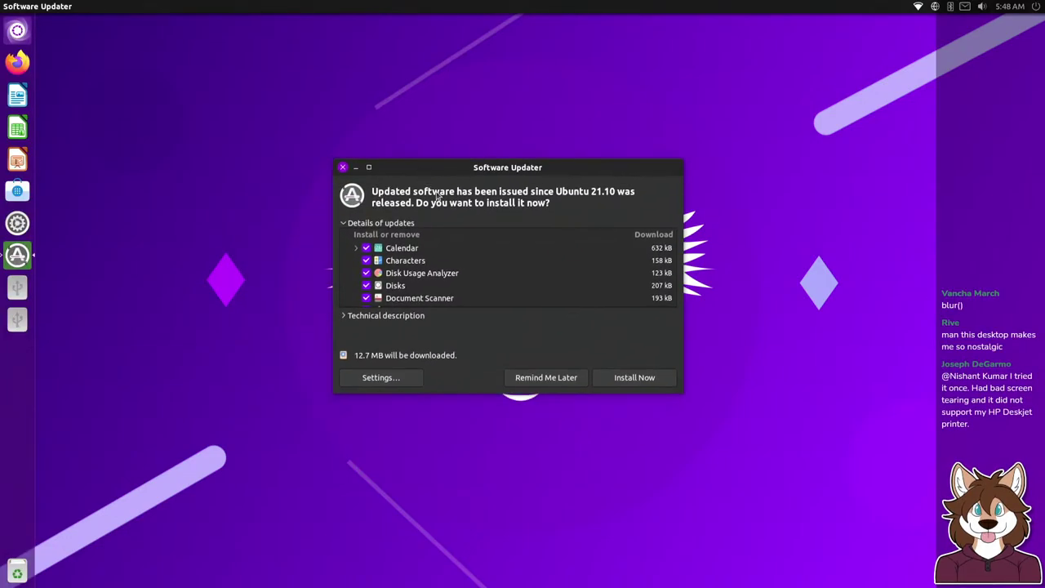
pyautogui.click(626, 378)
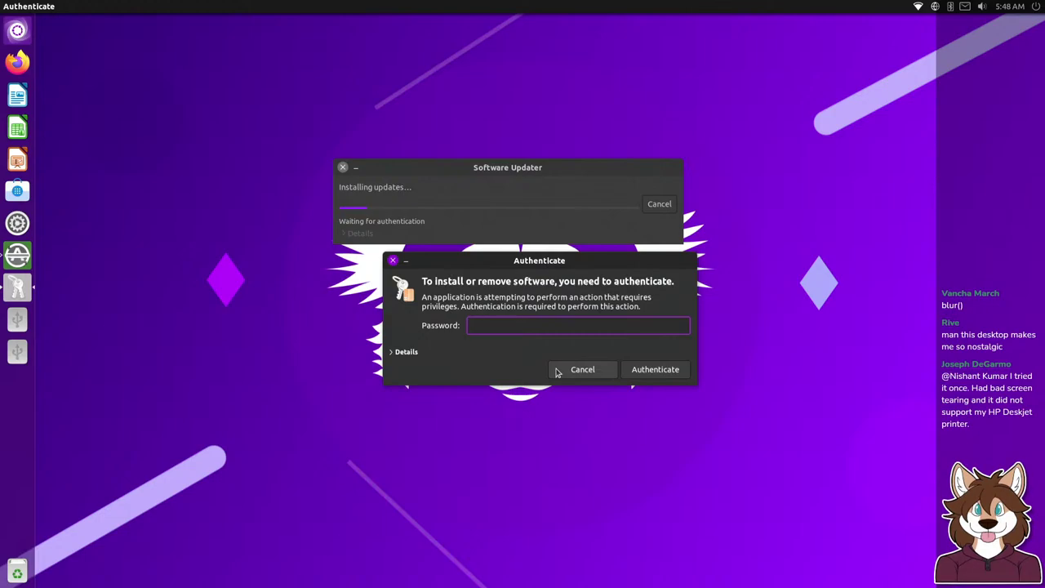
pyautogui.press('Return')
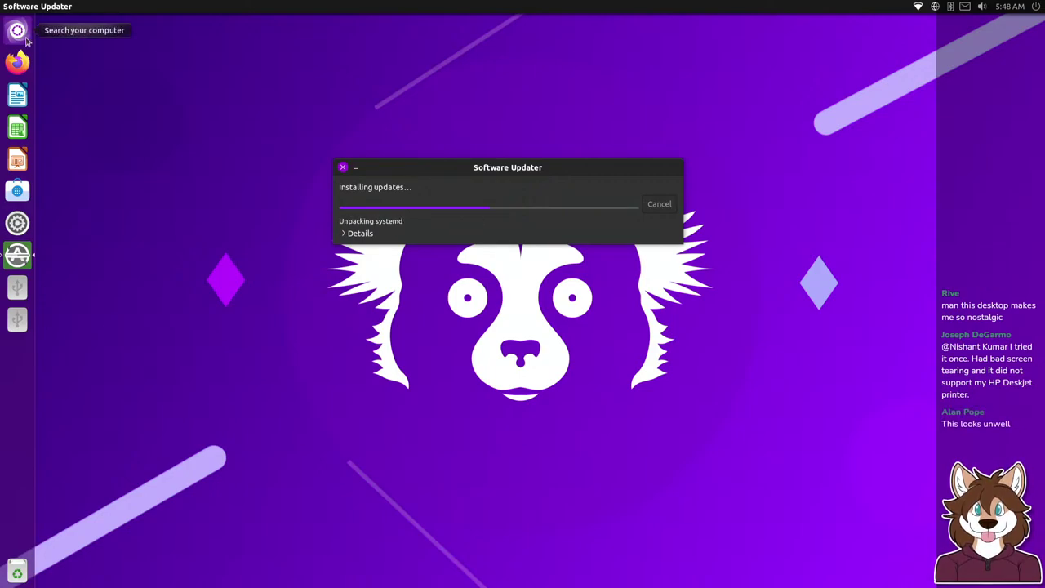
pyautogui.click(18, 33)
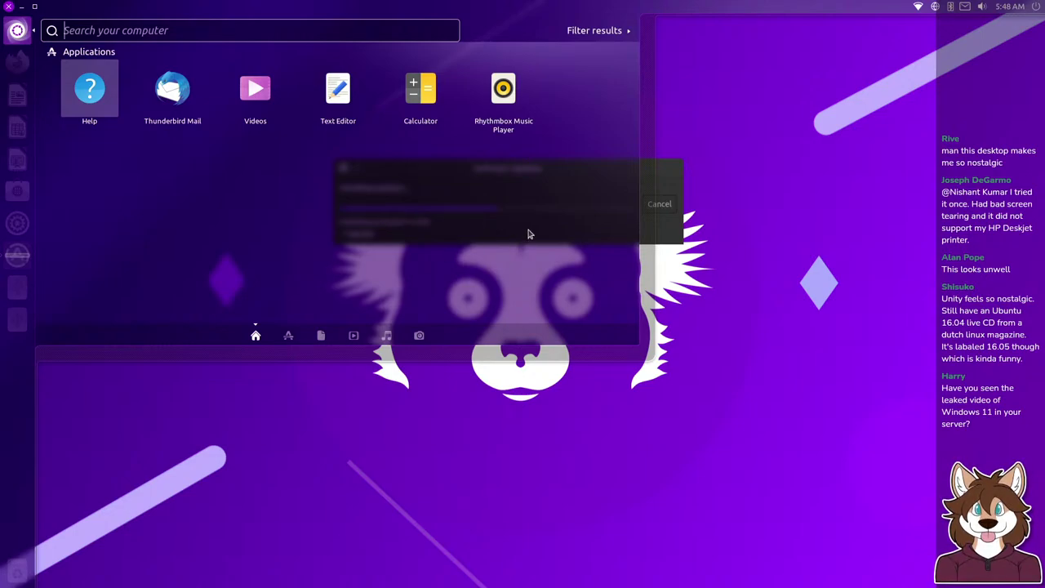
pyautogui.moveTo(34, 16)
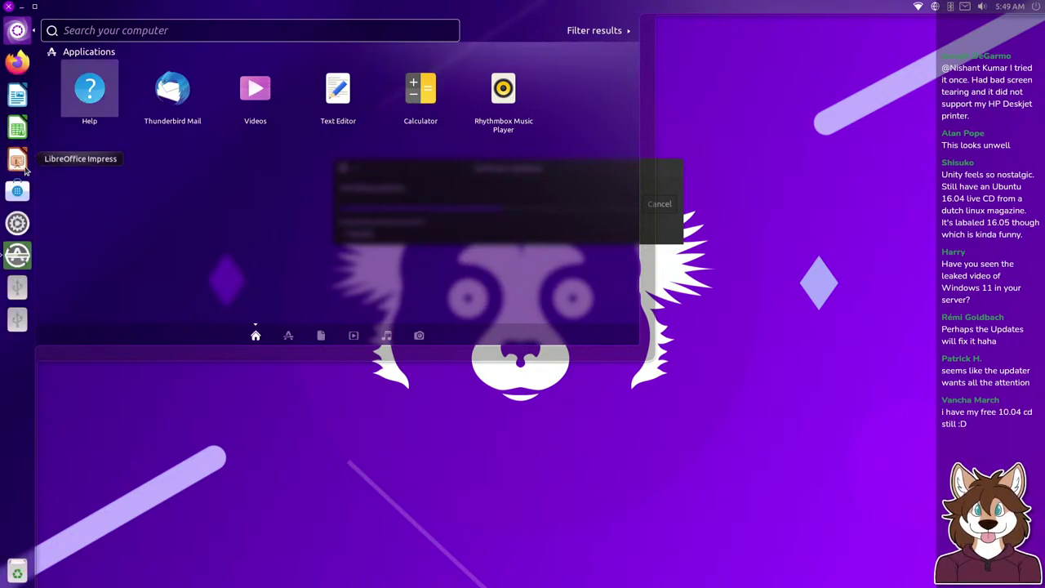
pyautogui.press('Escape')
pyautogui.press('alt')
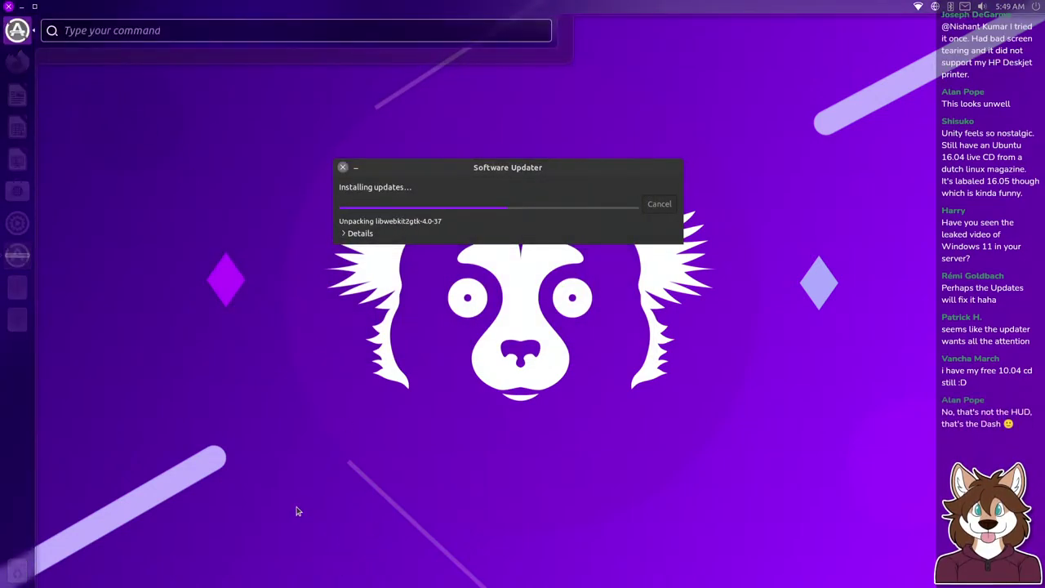
pyautogui.write('hello')
pyautogui.press('Escape')
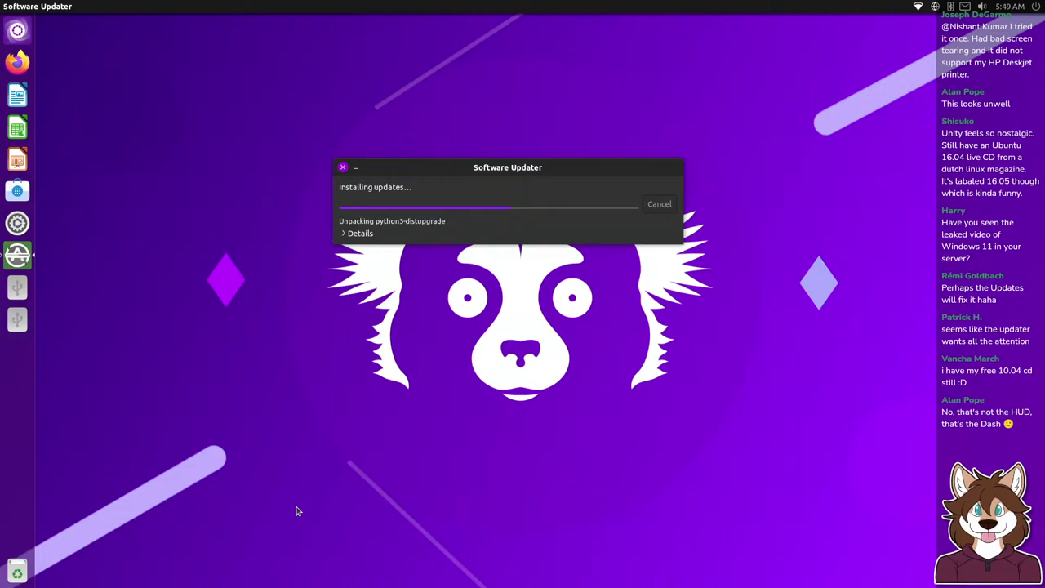
pyautogui.press('alt')
pyautogui.write('hello')
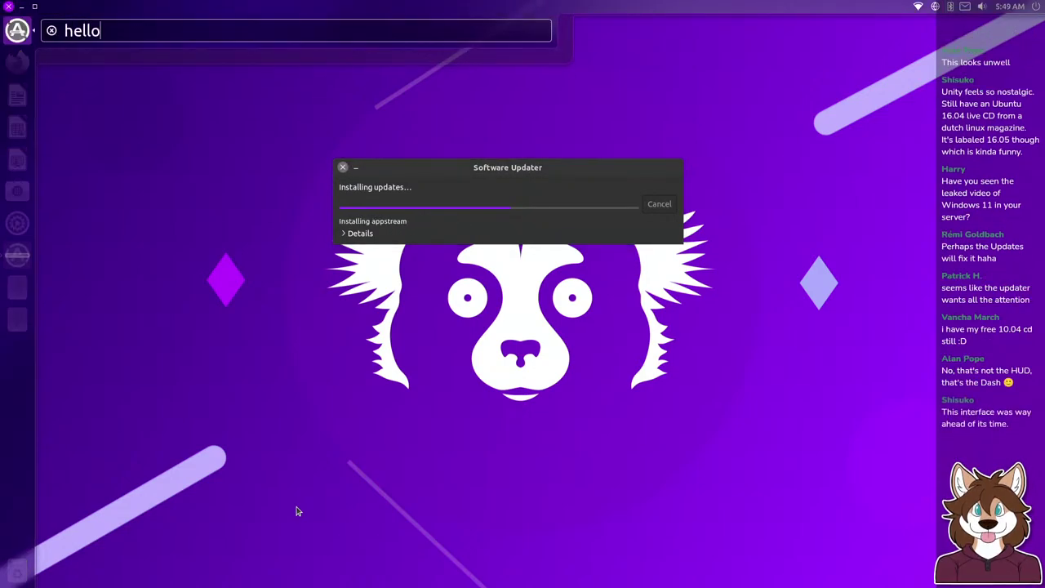
pyautogui.hotkey('ctrl', 'a')
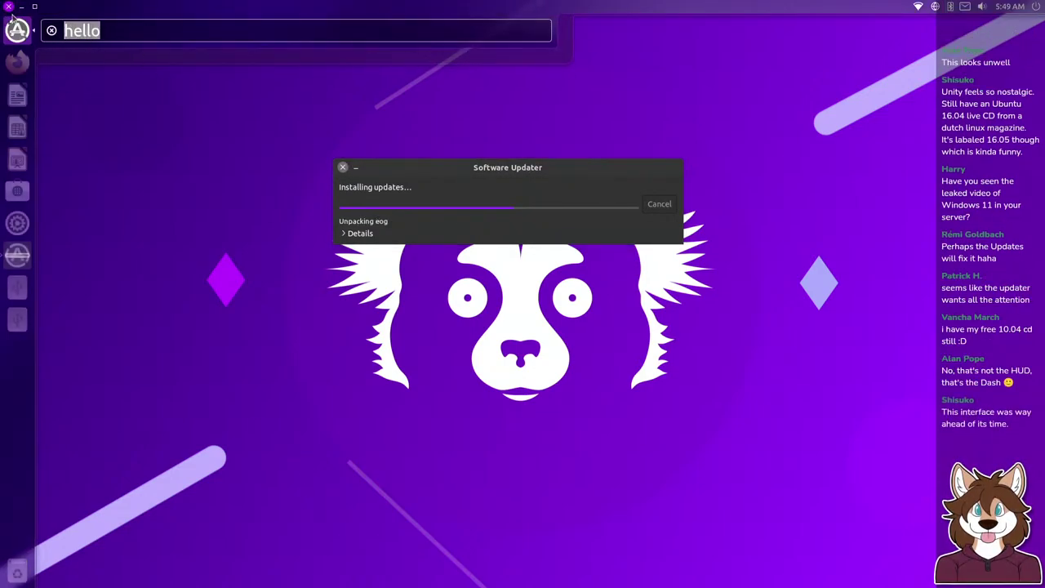
pyautogui.press('Escape')
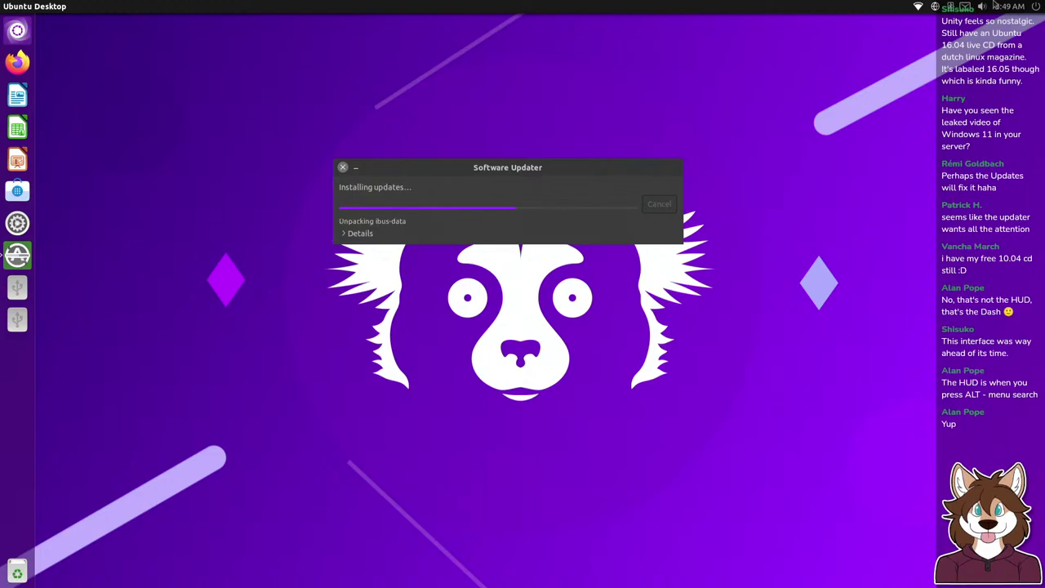
pyautogui.click(934, 6)
pyautogui.press('Escape')
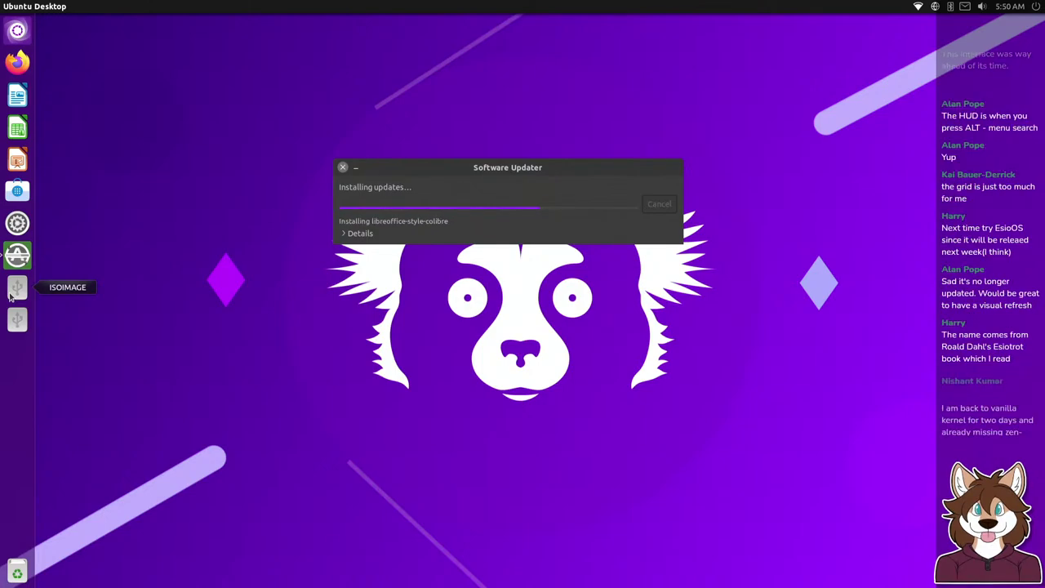
# Step: Launch System Monitor by searching 'monit' in the Dash
pyautogui.press('super')
pyautogui.write('m')
pyautogui.press('BackSpace')
pyautogui.write('monit')
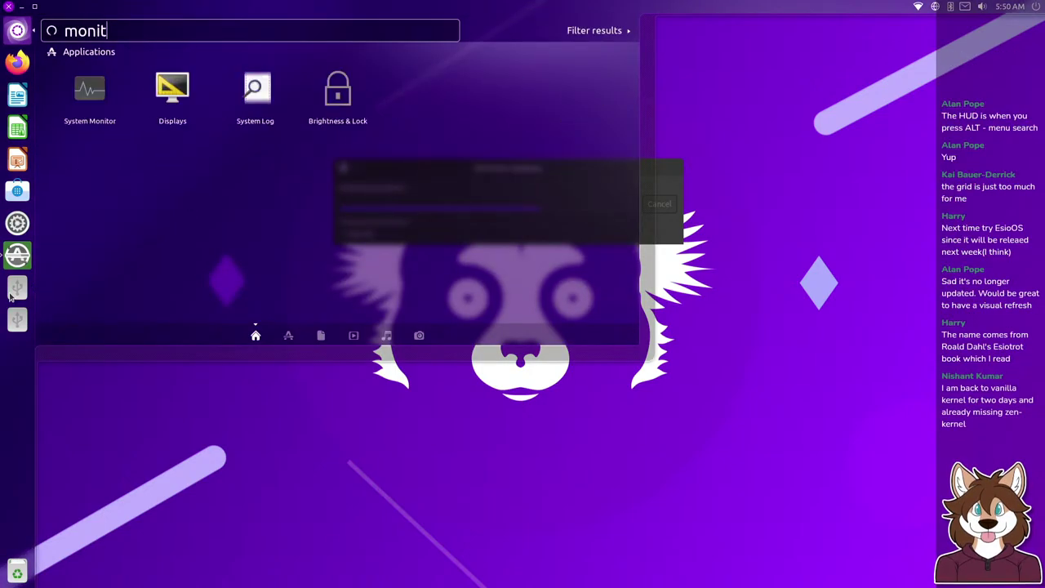
pyautogui.press('Return')
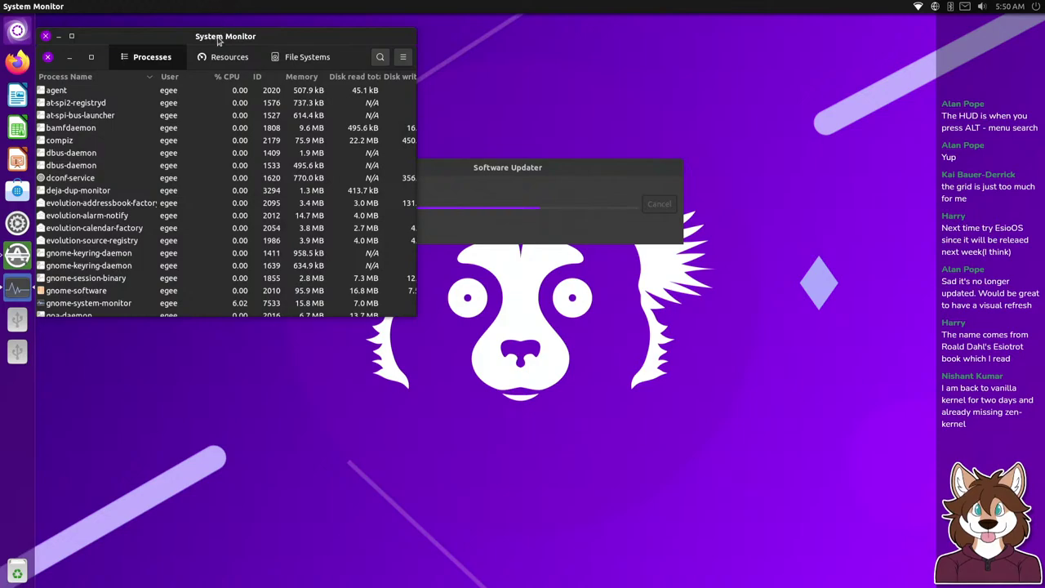
# Step: Centre System Monitor and filter the process list for 'comp' to select compiz
pyautogui.moveTo(215, 34); pyautogui.dragTo(383, 76)
pyautogui.click(546, 97)
pyautogui.write('comp')
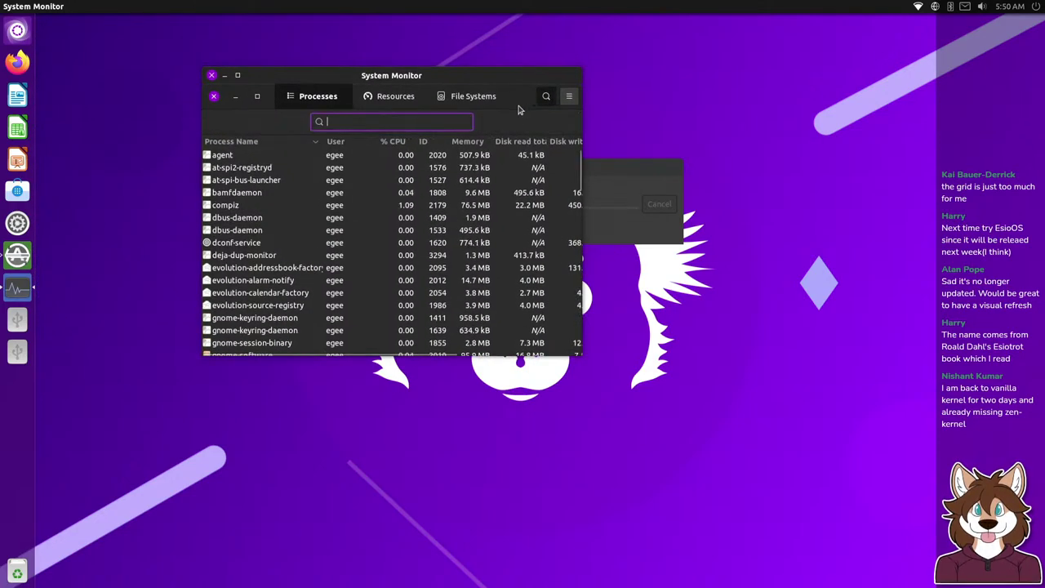
pyautogui.click(302, 155)
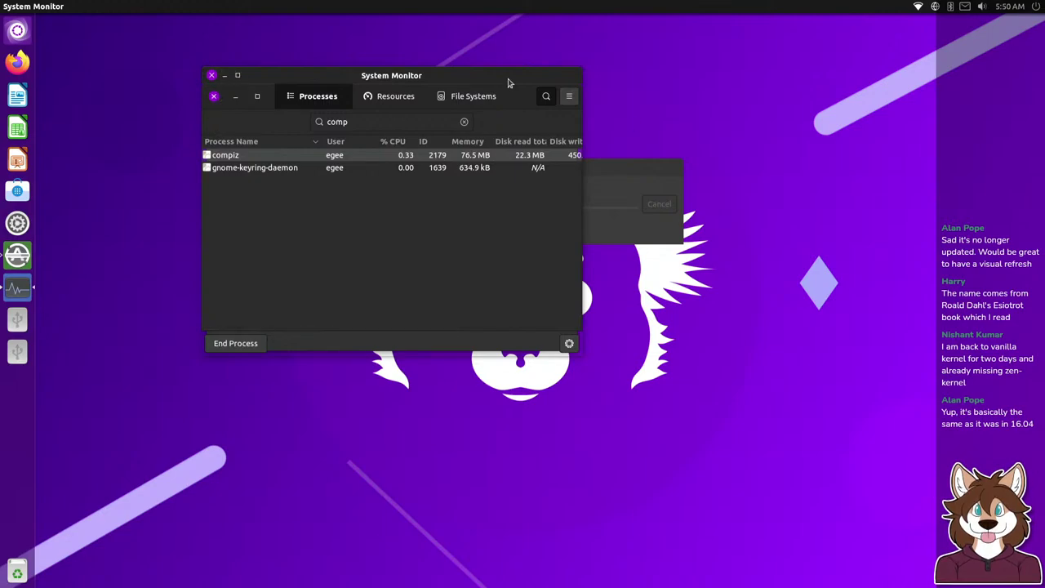
# Step: Reposition, maximize and restore System Monitor, then minimize it and expand the updater's details
pyautogui.moveTo(507, 82); pyautogui.dragTo(529, 49)
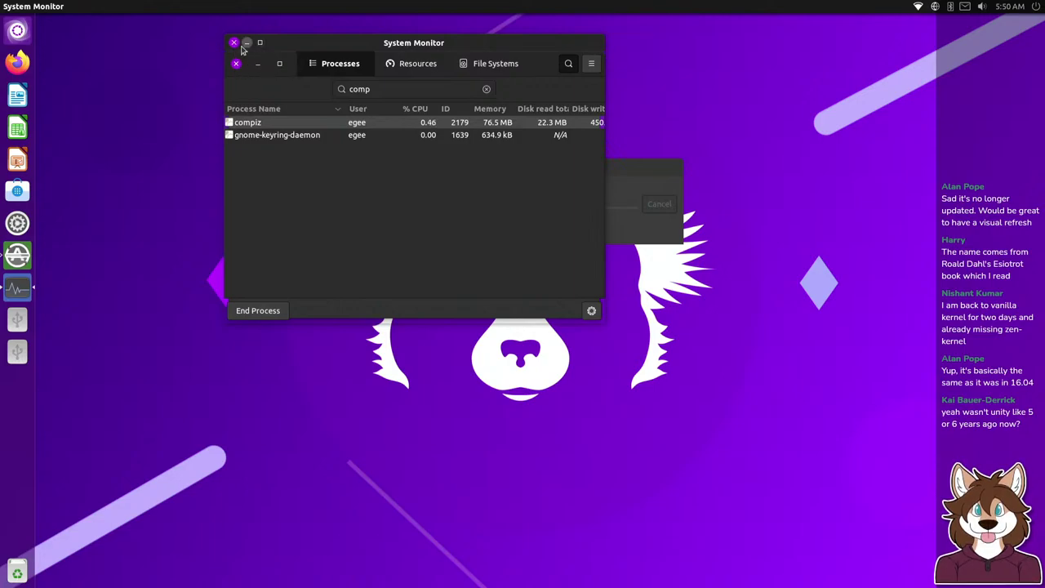
pyautogui.moveTo(296, 49); pyautogui.dragTo(281, 79)
pyautogui.click(265, 92)
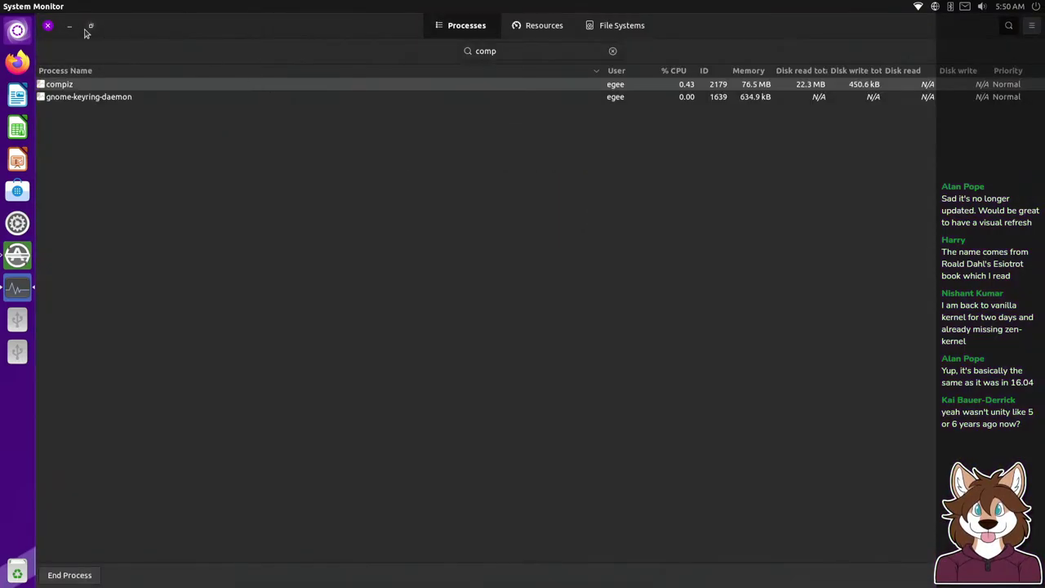
pyautogui.click(87, 28)
pyautogui.click(245, 72)
pyautogui.click(89, 25)
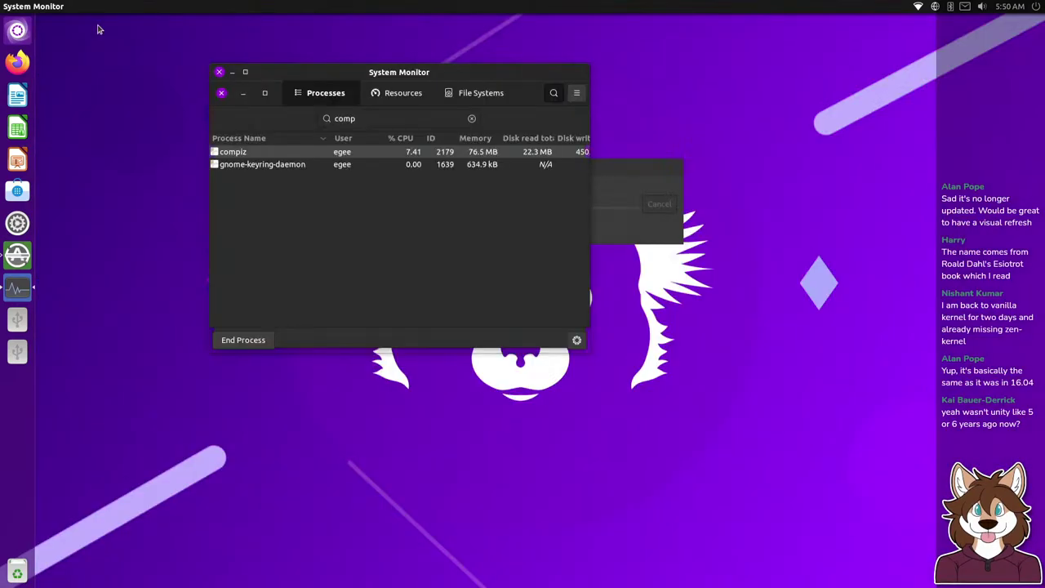
pyautogui.click(232, 73)
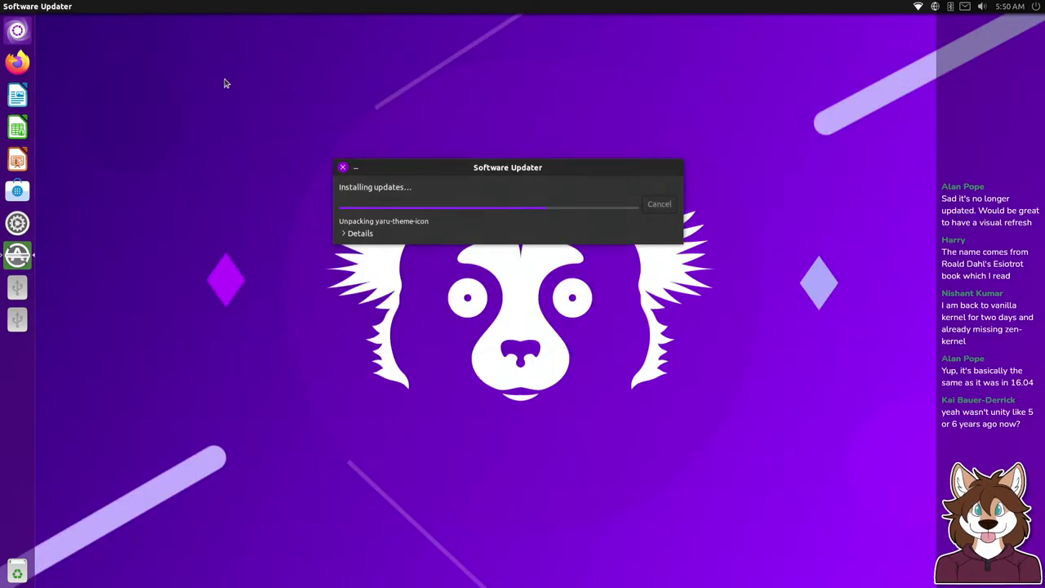
pyautogui.click(360, 234)
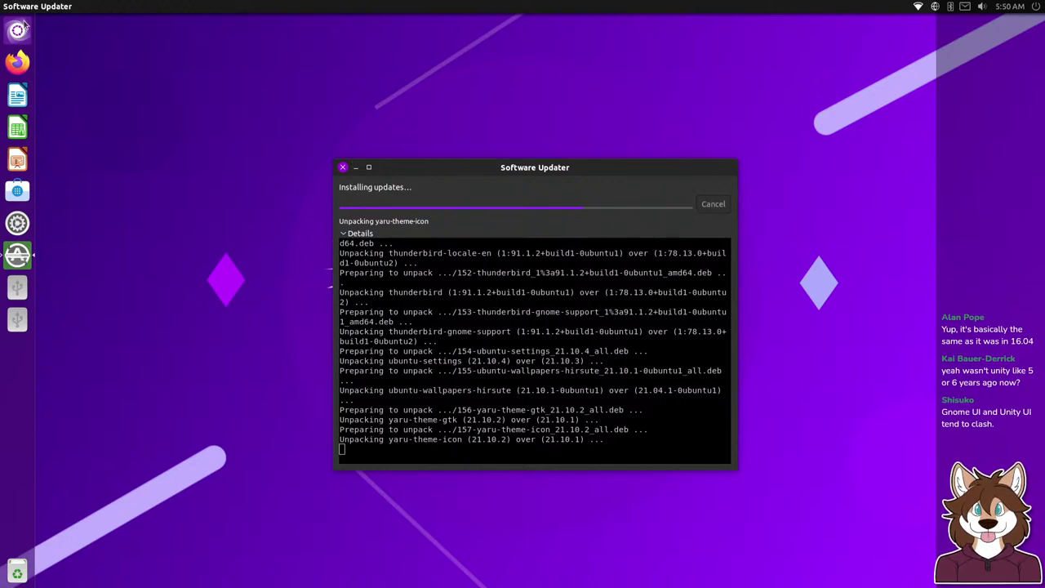
# Step: Relaunch System Monitor from the Dash by searching 'moni'
pyautogui.press('super')
pyautogui.write('moni')
pyautogui.press('Return')
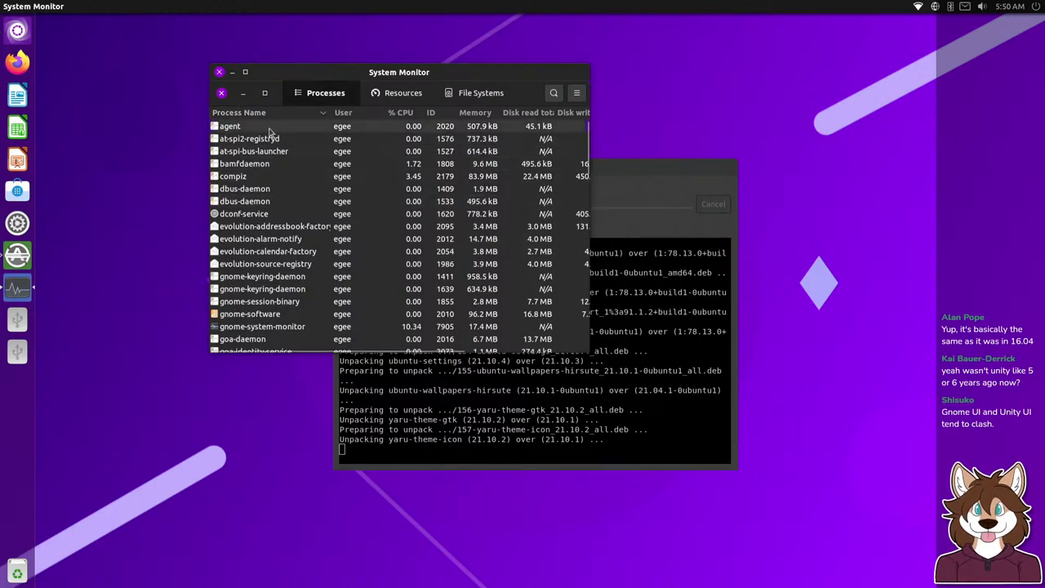
# Step: Minimize System Monitor and open Mouse & Touchpad settings by searching 'mouse'
pyautogui.click(232, 73)
pyautogui.press('super')
pyautogui.write('mous')
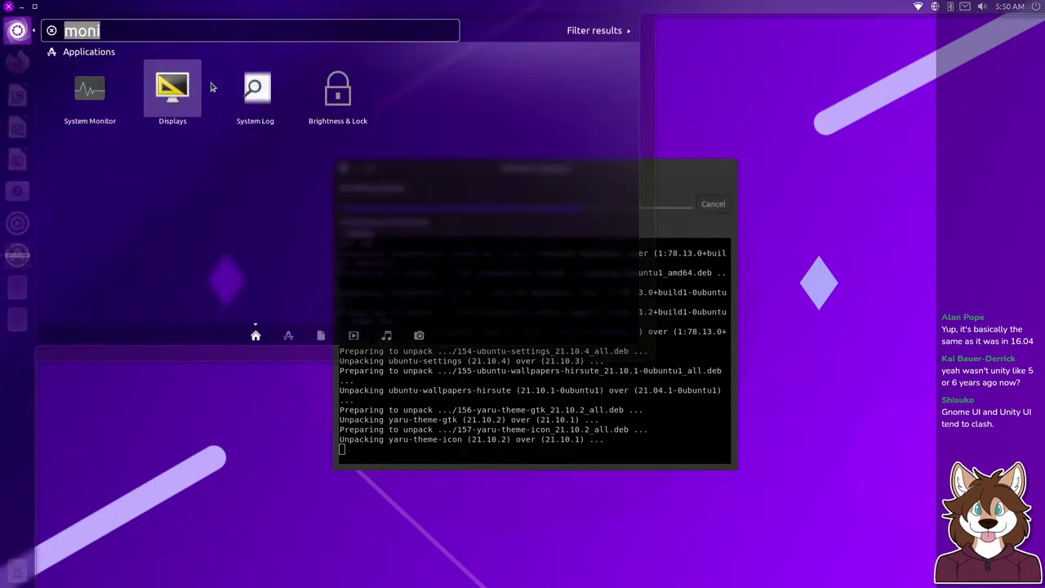
pyautogui.write('e')
pyautogui.press('Return')
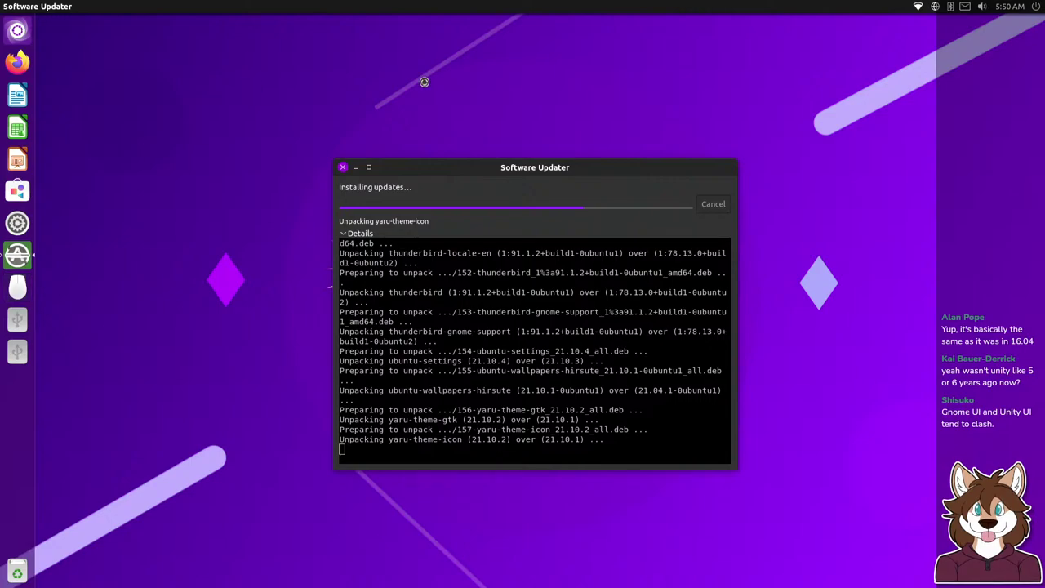
# Step: Set the pointer speed slider to Slow and close the settings window
pyautogui.rightClick(438, 82)
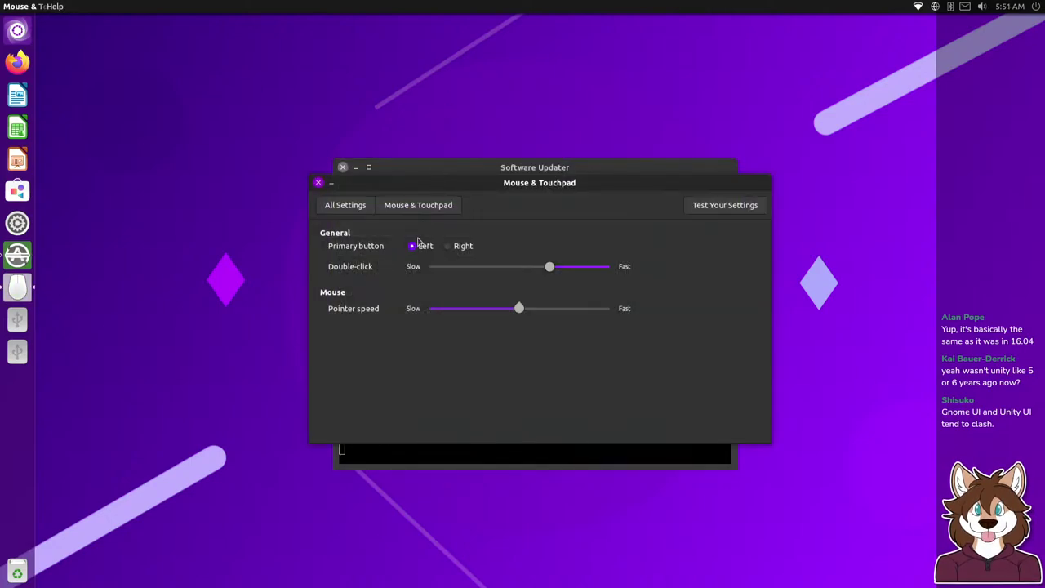
pyautogui.moveTo(519, 308); pyautogui.dragTo(412, 310)
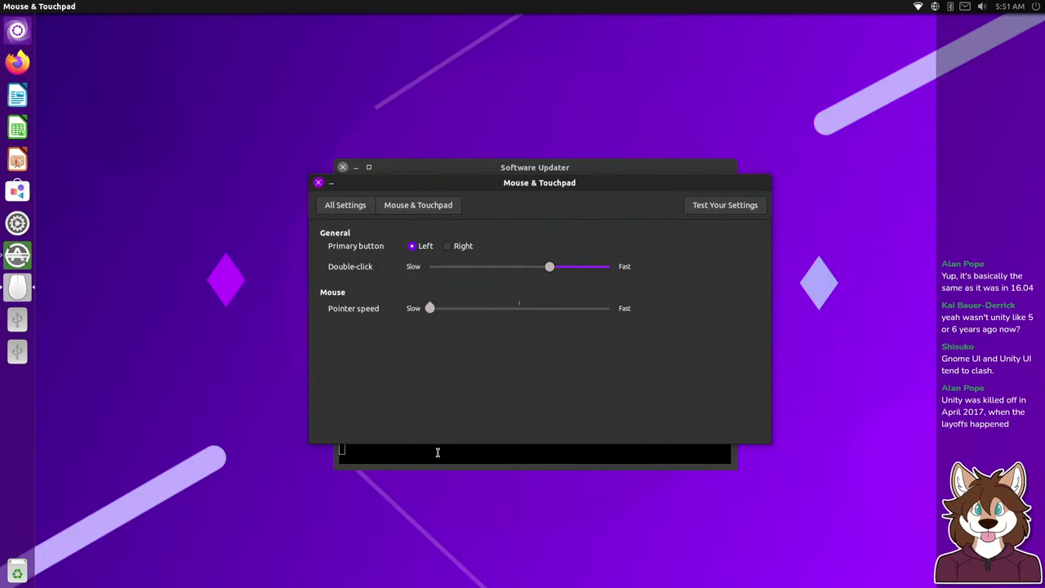
pyautogui.click(477, 308)
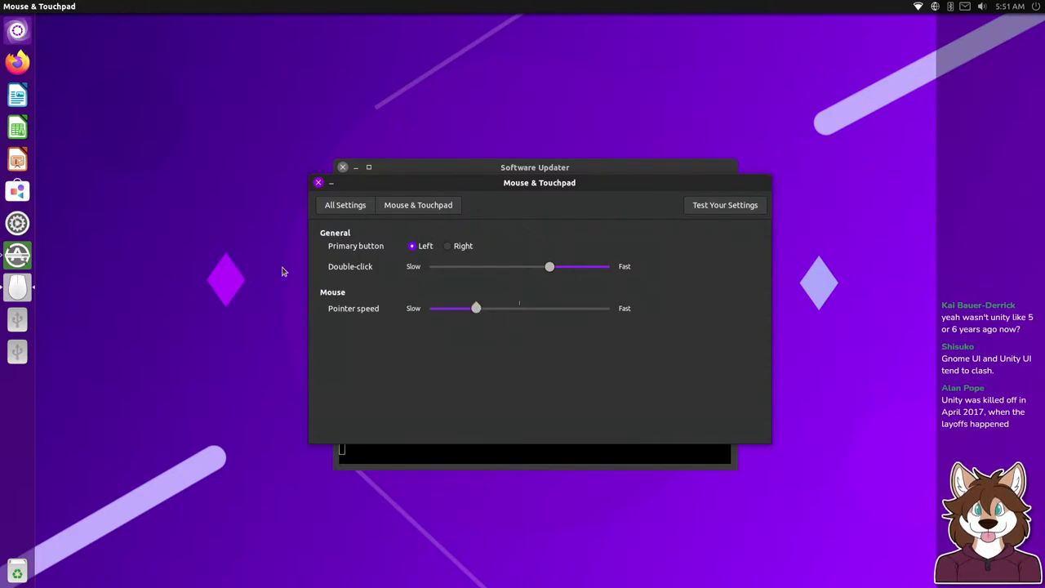
pyautogui.moveTo(477, 308); pyautogui.dragTo(318, 309)
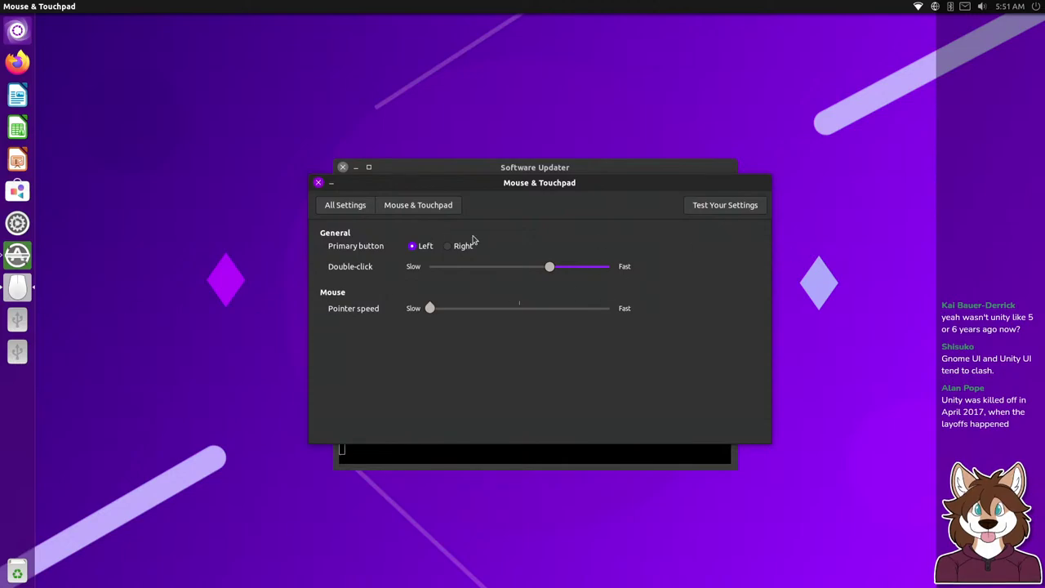
pyautogui.click(318, 182)
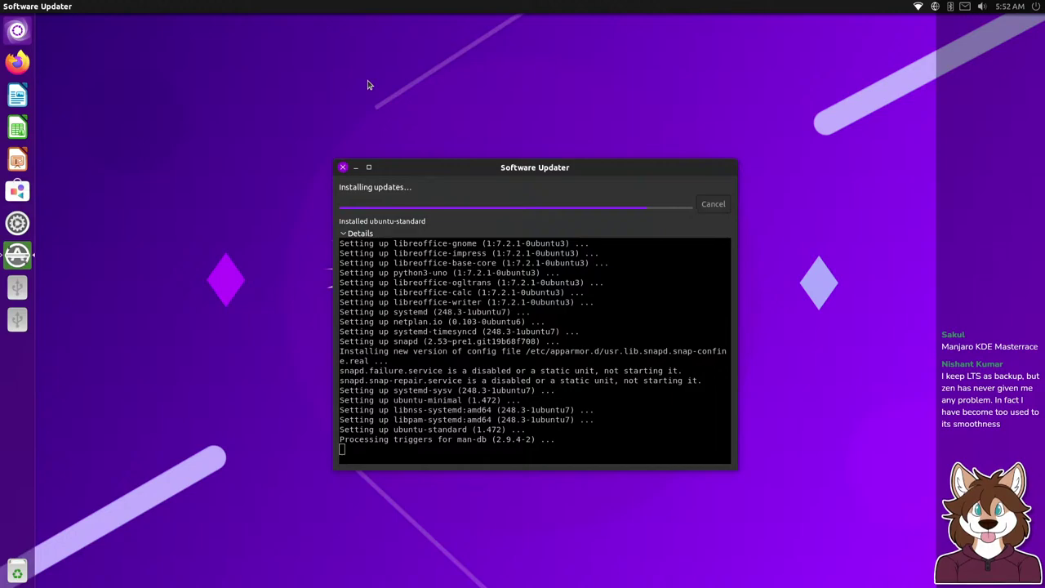
# Step: Open the Dash from the launcher's top icon
pyautogui.click(19, 31)
# Step: Launch Terminal via 'term', run 'df -h' to list disk usage, then move the window aside
pyautogui.write('term')
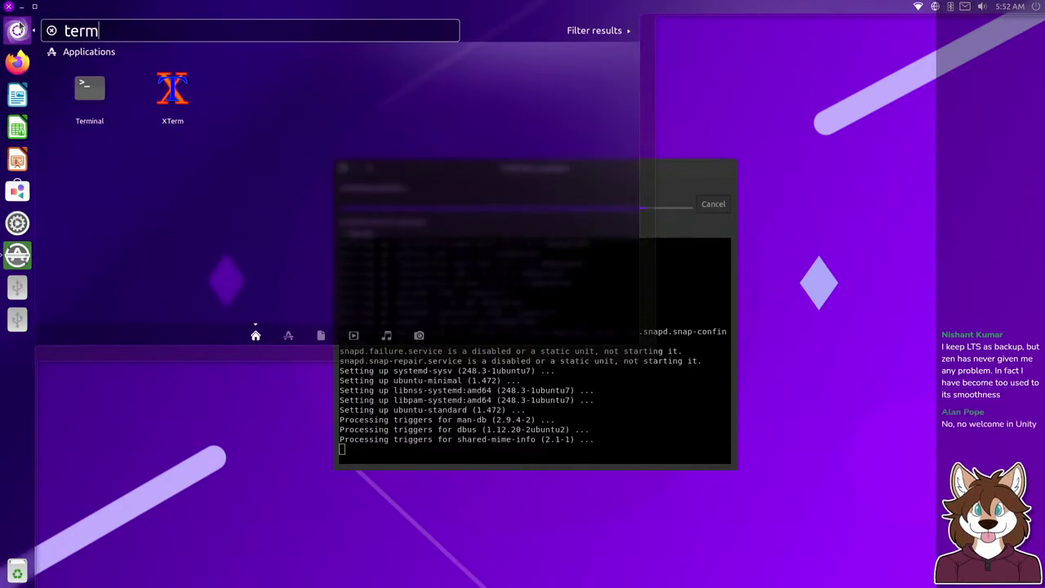
pyautogui.press('Return')
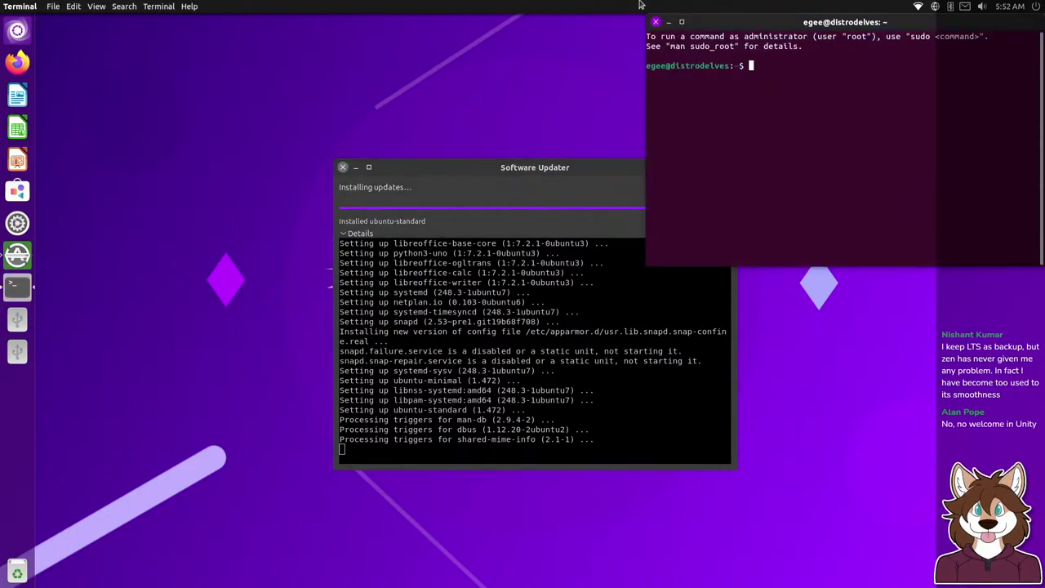
pyautogui.moveTo(996, 24); pyautogui.dragTo(688, 107)
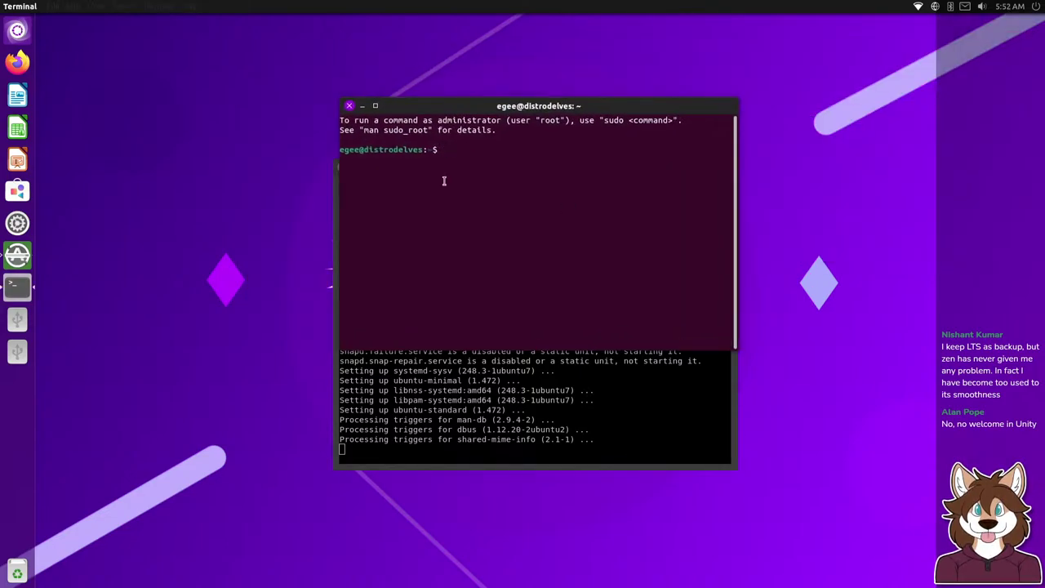
pyautogui.write('df -h')
pyautogui.press('Return')
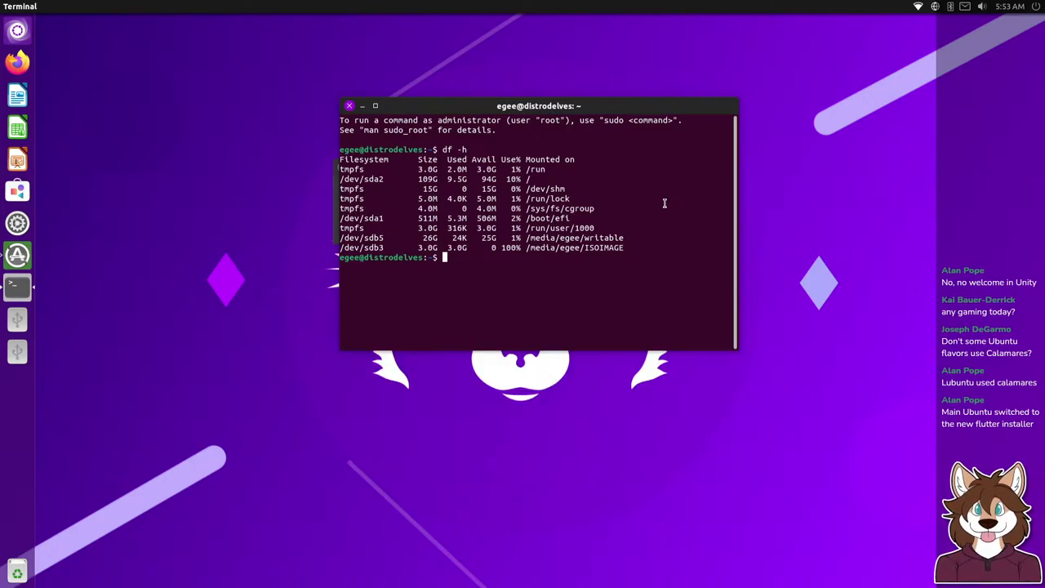
pyautogui.moveTo(587, 113); pyautogui.dragTo(861, 128)
# Step: Restart to finish the updates, then browse the GRUB entries into Advanced options for Ubuntu
pyautogui.click(428, 172)
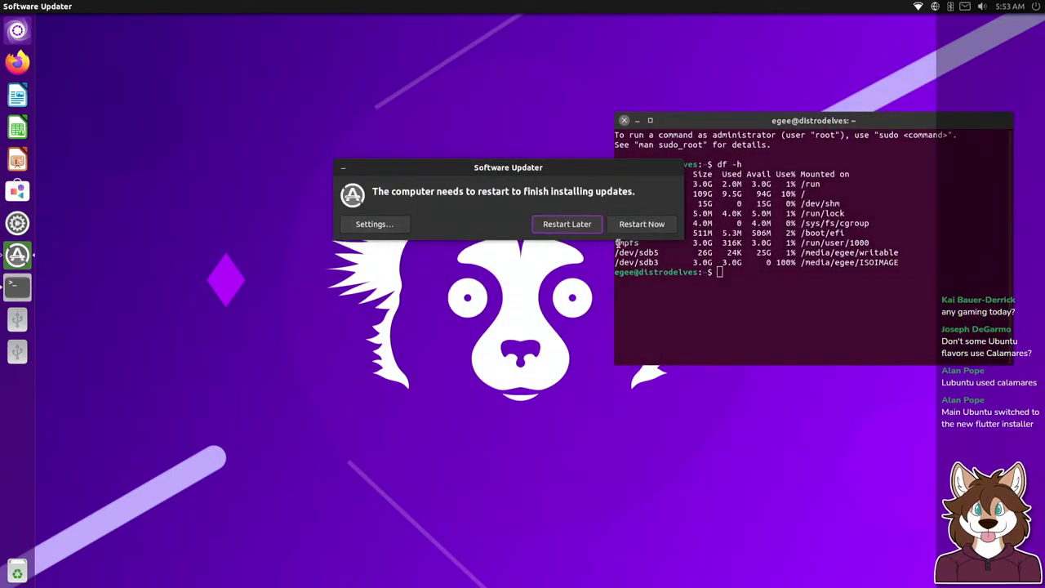
pyautogui.click(642, 225)
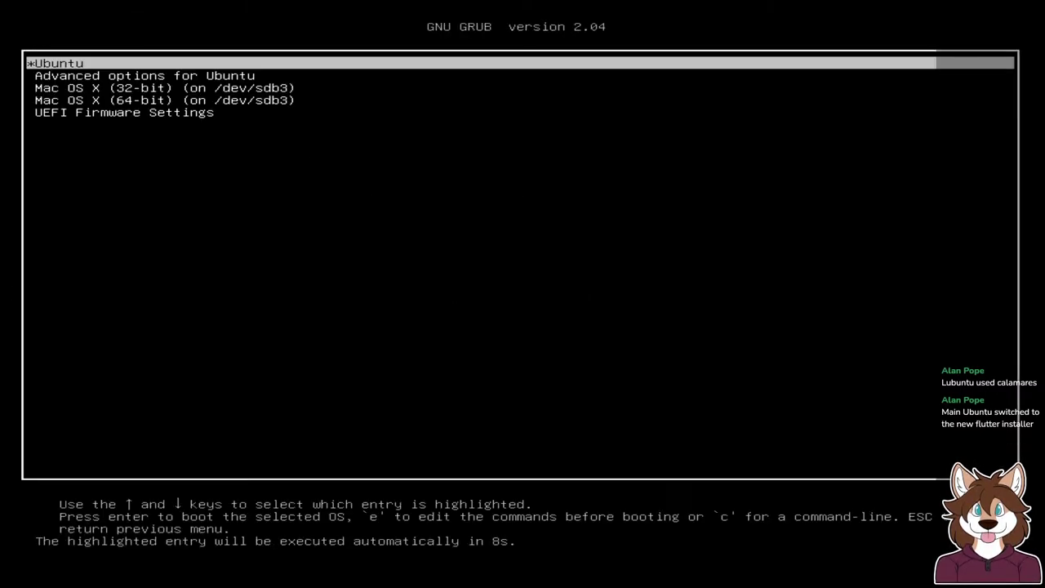
pyautogui.press('Down')
pyautogui.press('Down')
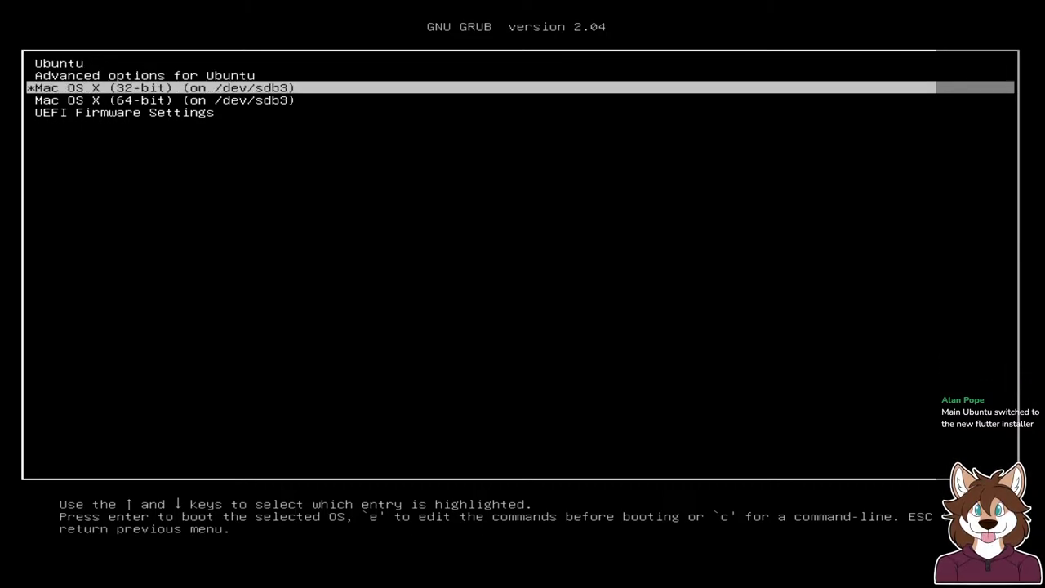
pyautogui.press('Down')
pyautogui.press('Up')
pyautogui.press('Down')
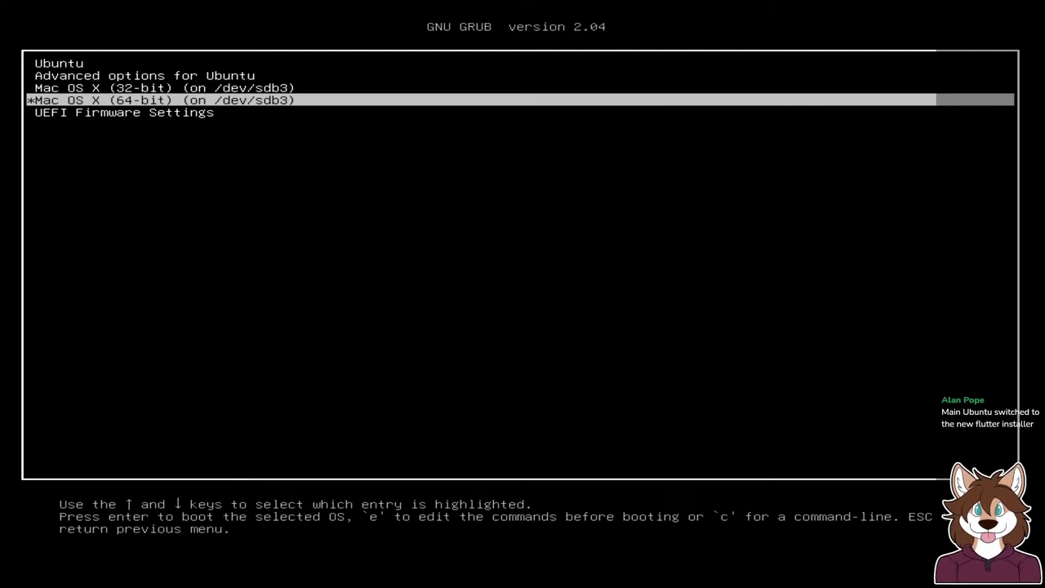
pyautogui.press('Up')
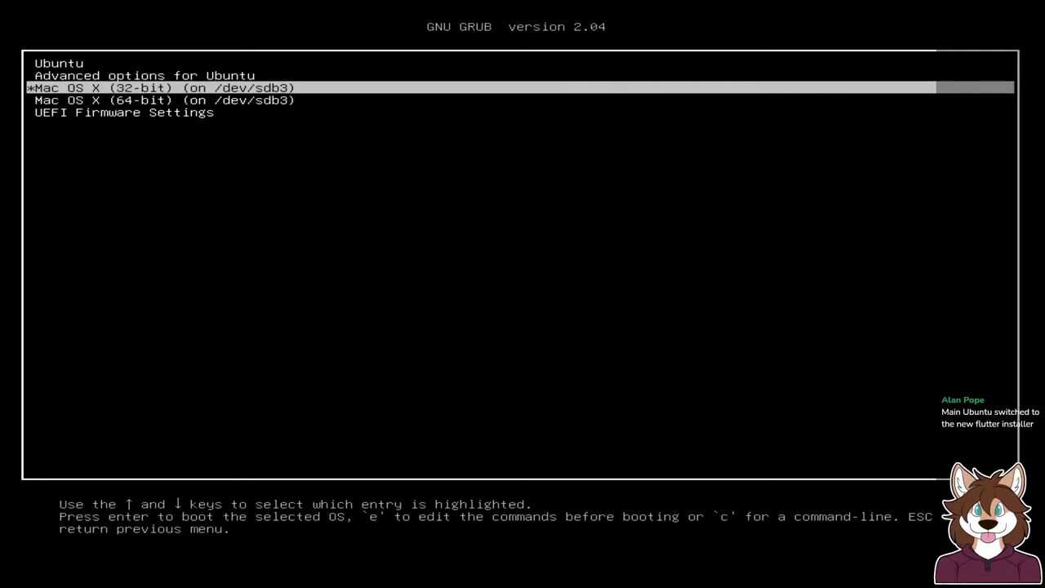
pyautogui.press('Up')
pyautogui.press('Return')
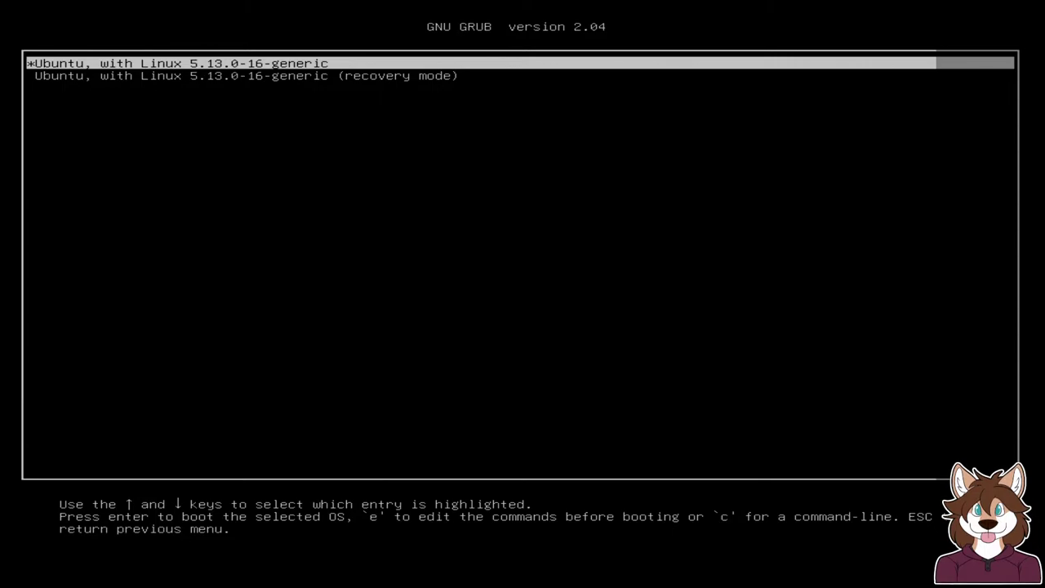
# Step: Return to the main boot menu, step through the Mac OS X entries, and boot Ubuntu
pyautogui.press('Escape')
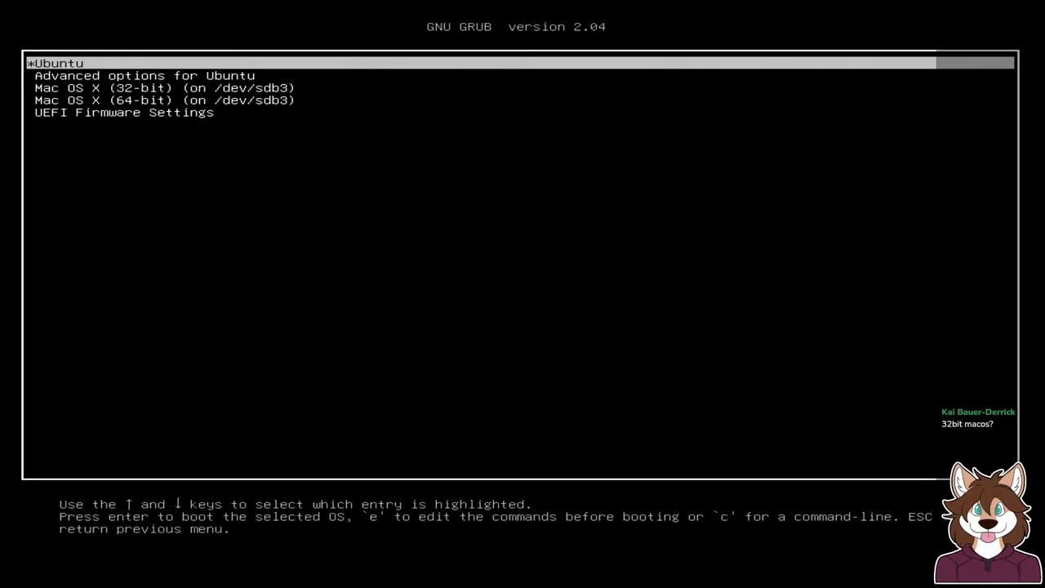
pyautogui.press('Down')
pyautogui.press('Down')
pyautogui.press('Down')
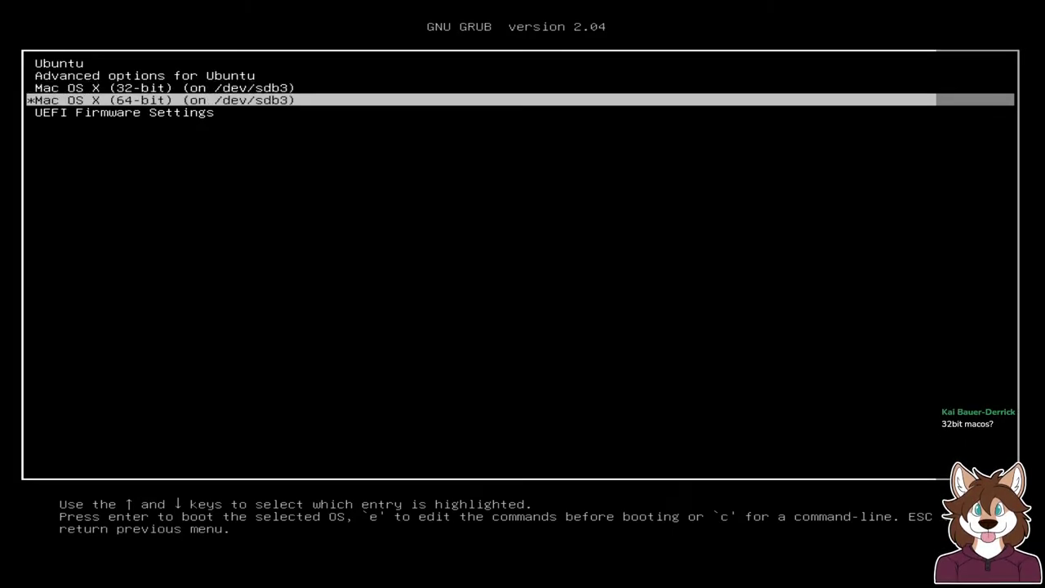
pyautogui.press('Up')
pyautogui.press('Down')
pyautogui.press('Up')
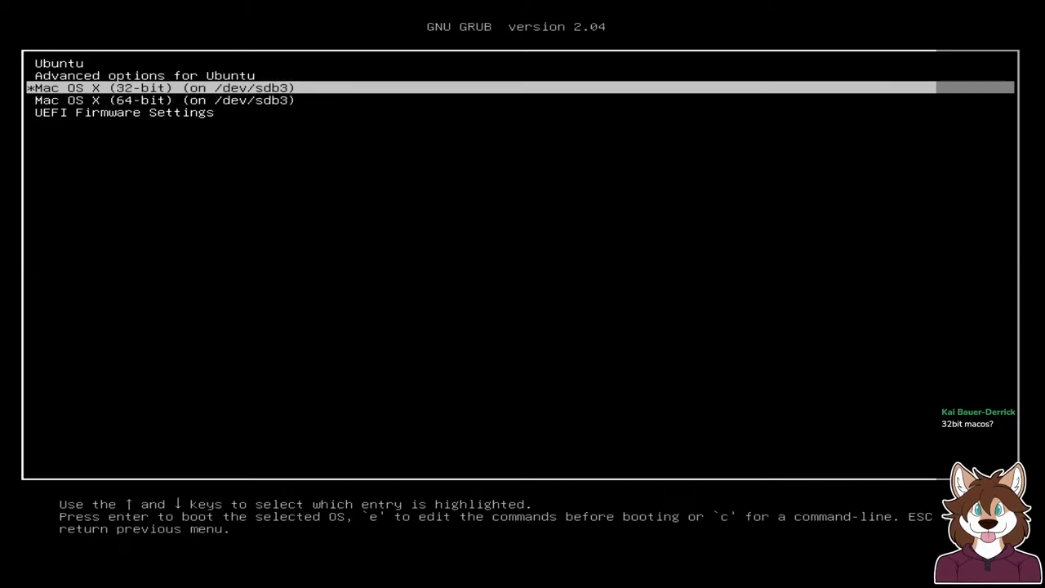
pyautogui.press('Down')
pyautogui.press('Up')
pyautogui.press('Up')
pyautogui.press('Up')
pyautogui.press('Return')
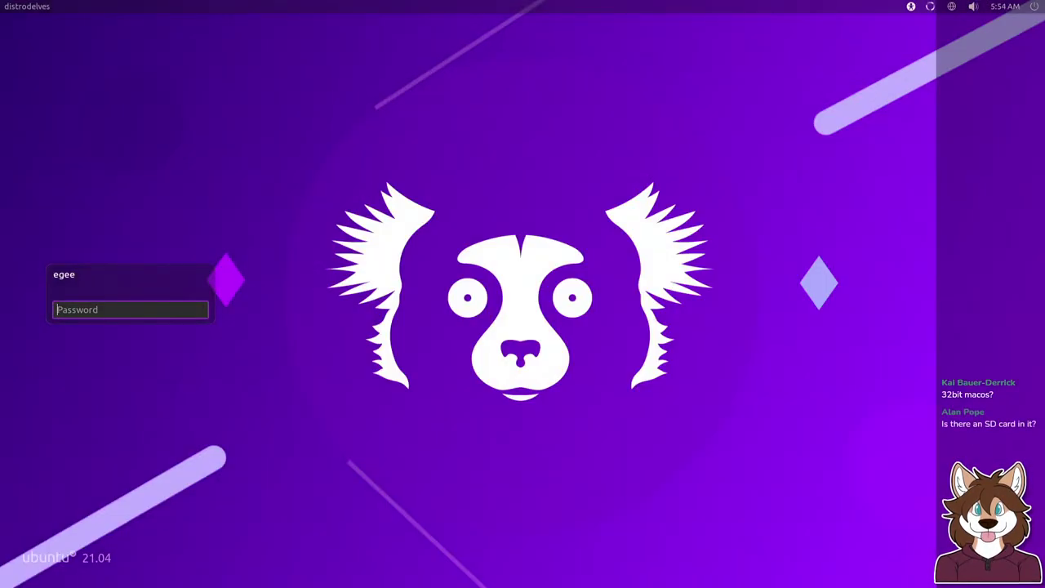
# Step: Log in with the account password, retrying after one rejection, then open the Dash
pyautogui.write('•••••••')
pyautogui.press('Return')
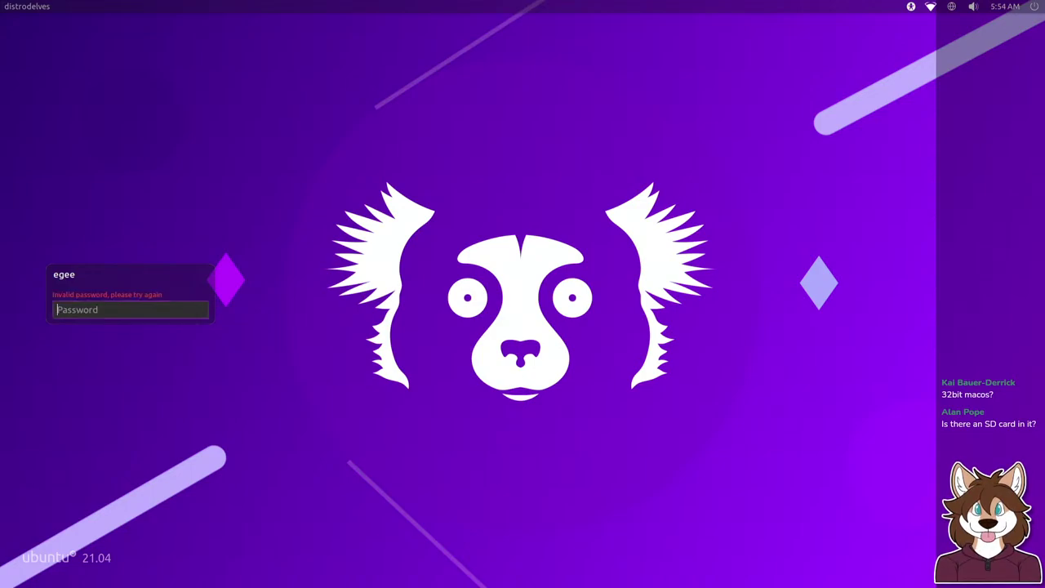
pyautogui.write('•••••••')
pyautogui.press('Return')
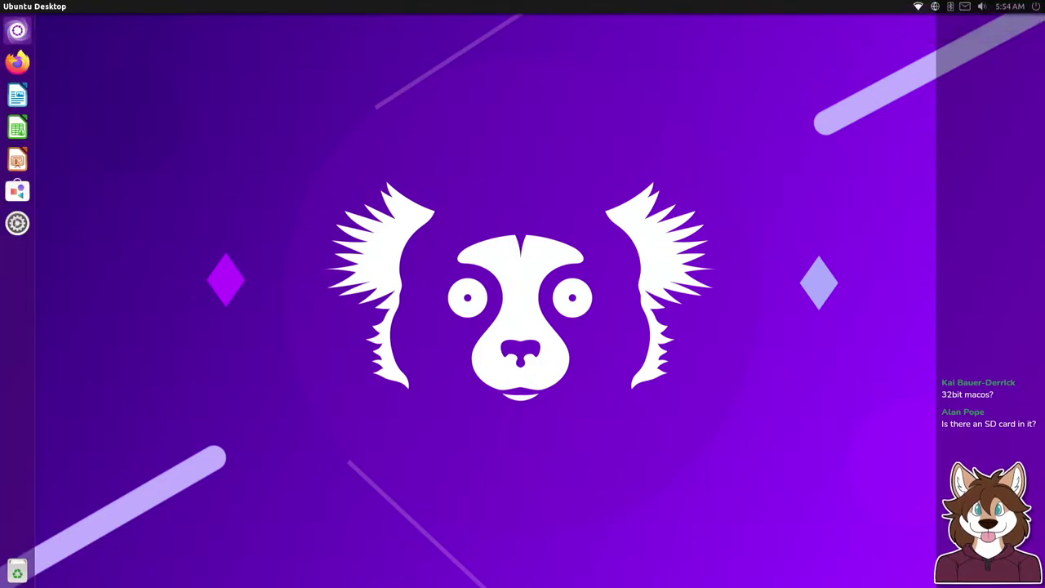
pyautogui.press('super')
# Step: Search the Dash for 'disk' and launch the Disks utility
pyautogui.write('disk')
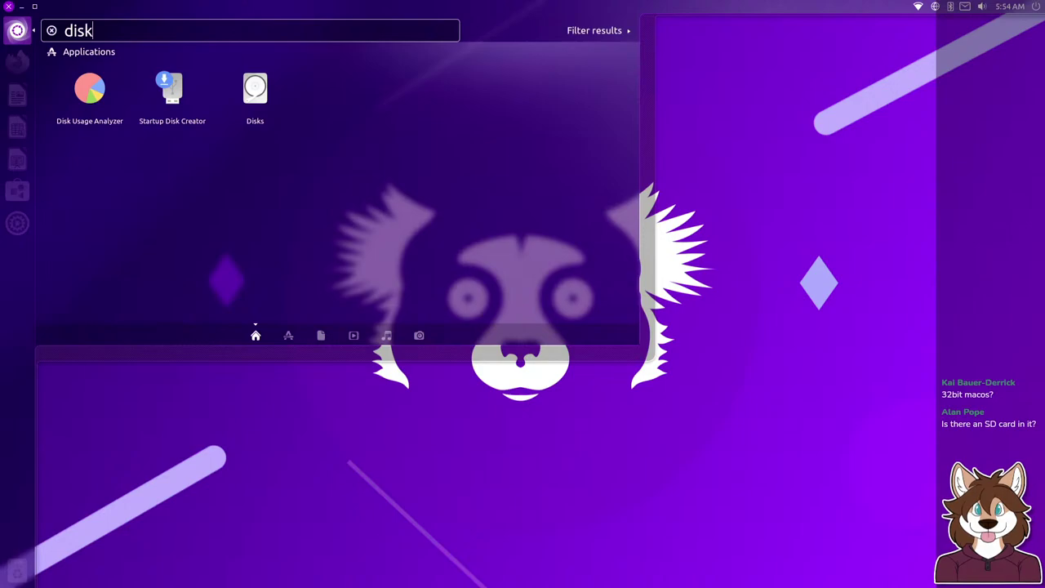
pyautogui.press('Down')
pyautogui.press('Right')
pyautogui.press('Right')
pyautogui.press('Return')
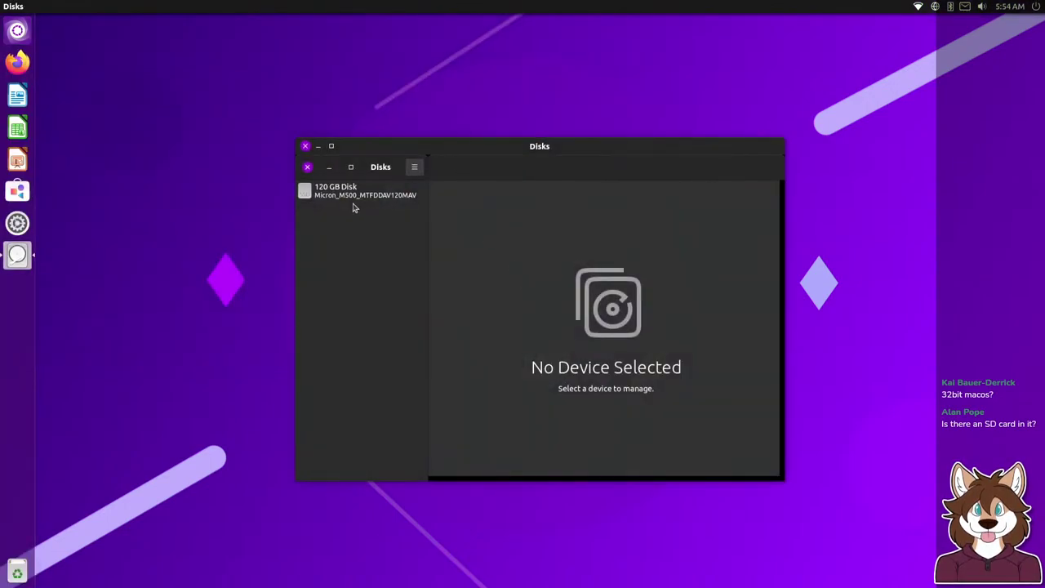
# Step: Inspect the 120 GB disk and its Partition 2, then close Disks
pyautogui.click(356, 202)
pyautogui.moveTo(512, 147); pyautogui.dragTo(462, 93)
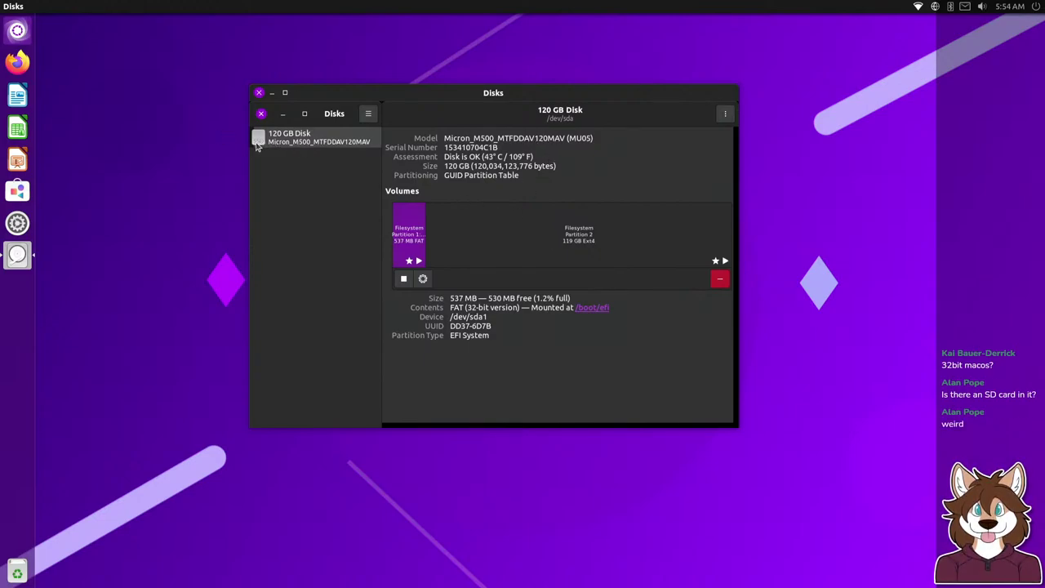
pyautogui.click(625, 248)
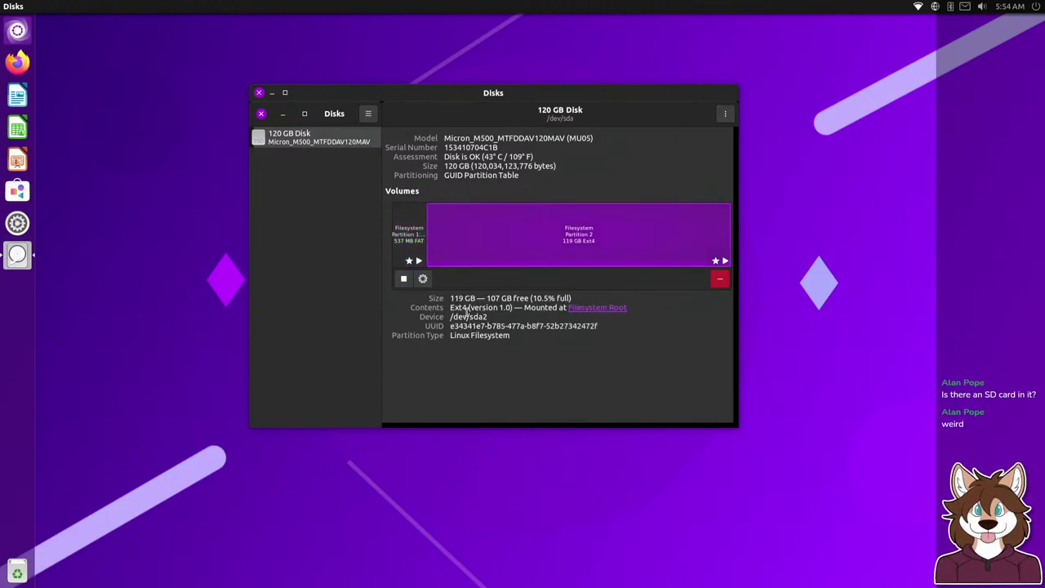
pyautogui.click(312, 136)
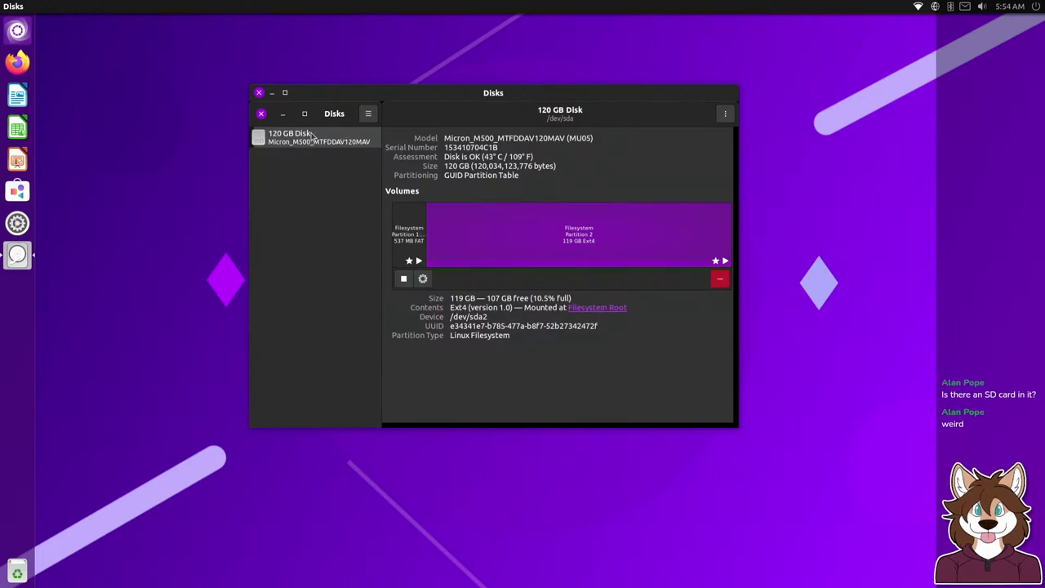
pyautogui.click(501, 242)
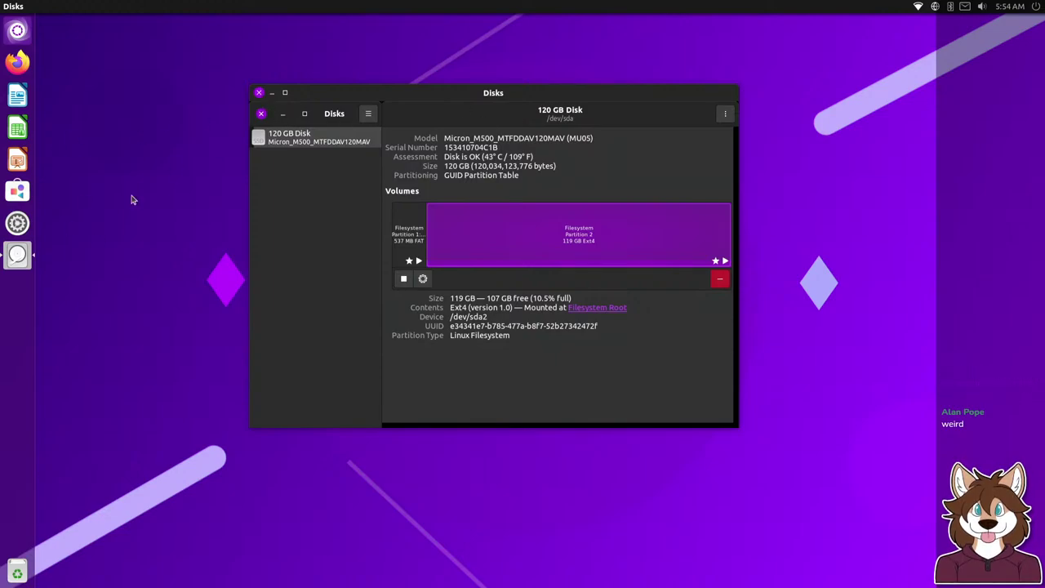
pyautogui.click(258, 93)
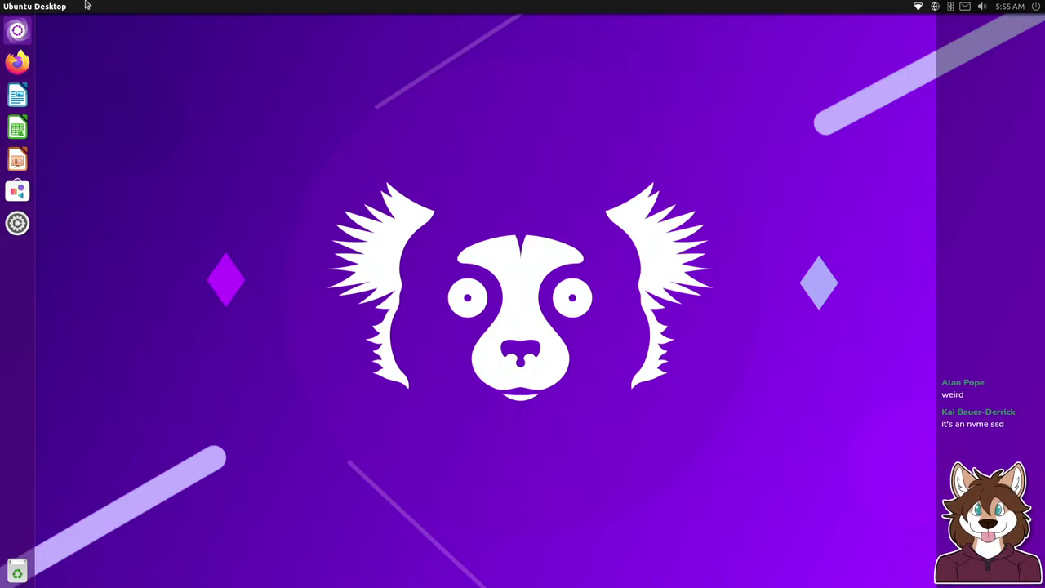
# Step: Search the Dash for 'term' and launch Terminal
pyautogui.click(12, 48)
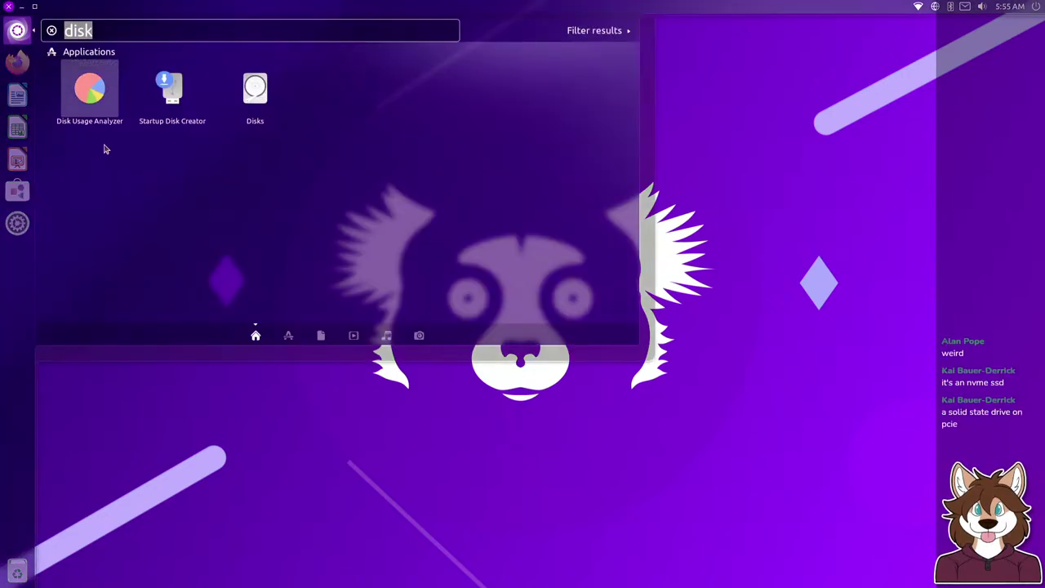
pyautogui.write('htop')
pyautogui.press('BackSpace')
pyautogui.press('BackSpace')
pyautogui.press('BackSpace')
pyautogui.press('BackSpace')
pyautogui.write('ter')
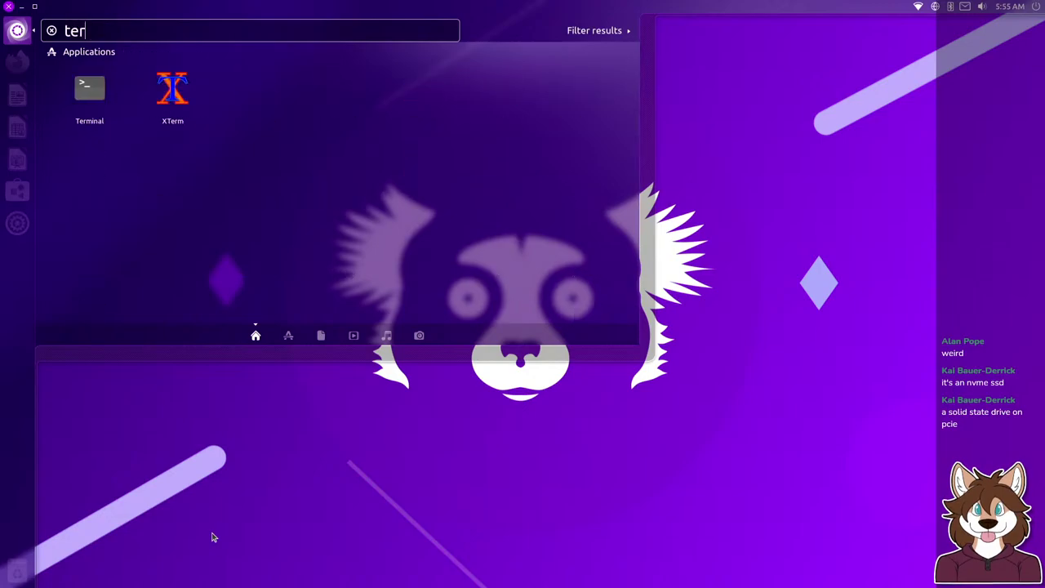
pyautogui.write('m')
pyautogui.press('Return')
# Step: Run 'snap install htop' with the admin password, and move the terminal to the screen centre
pyautogui.write('sud')
pyautogui.press('BackSpace')
pyautogui.press('BackSpace')
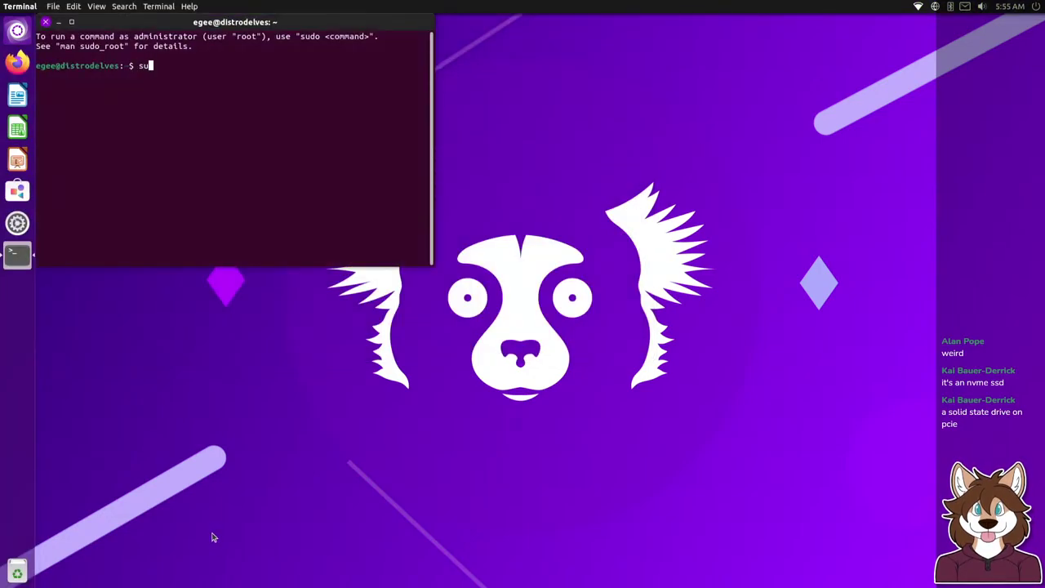
pyautogui.write('nap install htop')
pyautogui.press('Return')
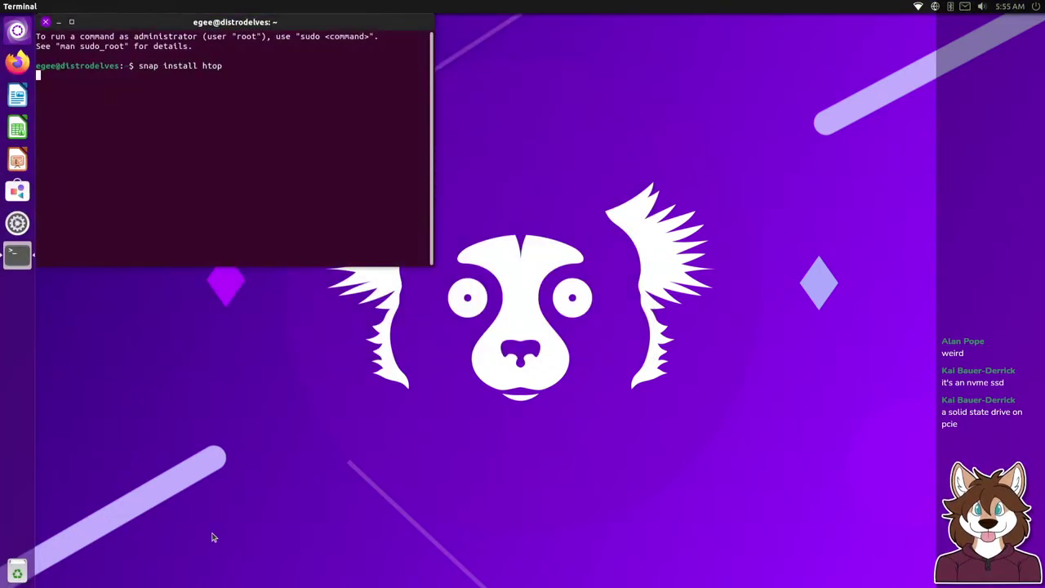
pyautogui.write('••')
pyautogui.press('Return')
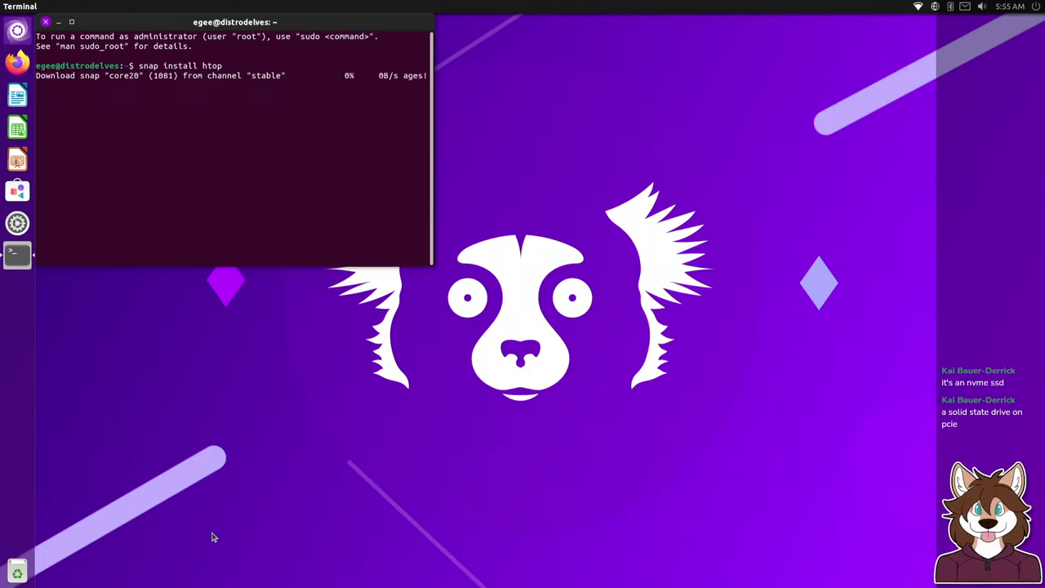
pyautogui.moveTo(329, 18); pyautogui.dragTo(515, 128)
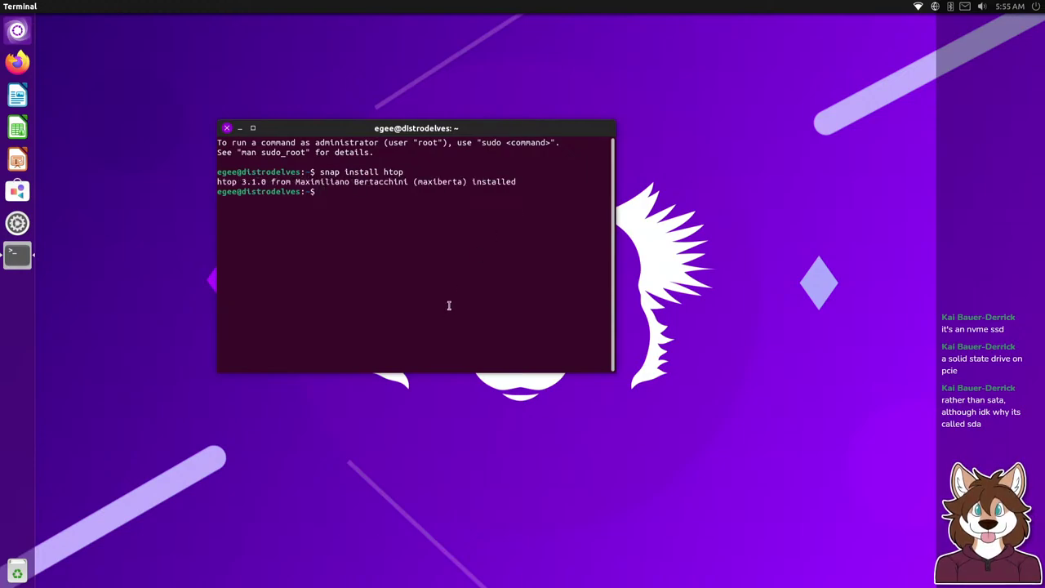
# Step: Install neofetch with 'sudo apt install neofetch', confirming the packages with y
pyautogui.write('sudo apt install')
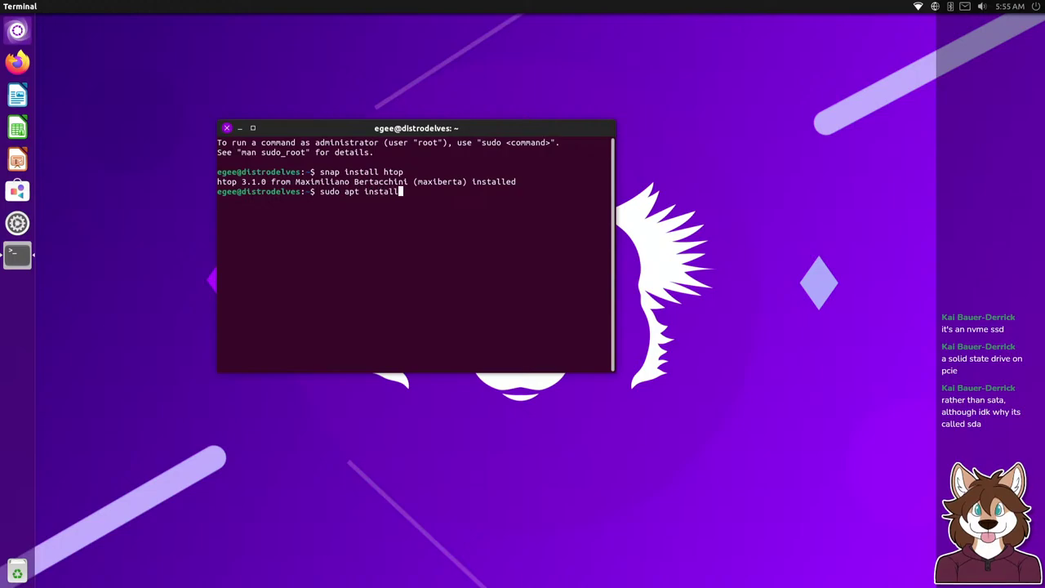
pyautogui.write(' neofetch')
pyautogui.press('Return')
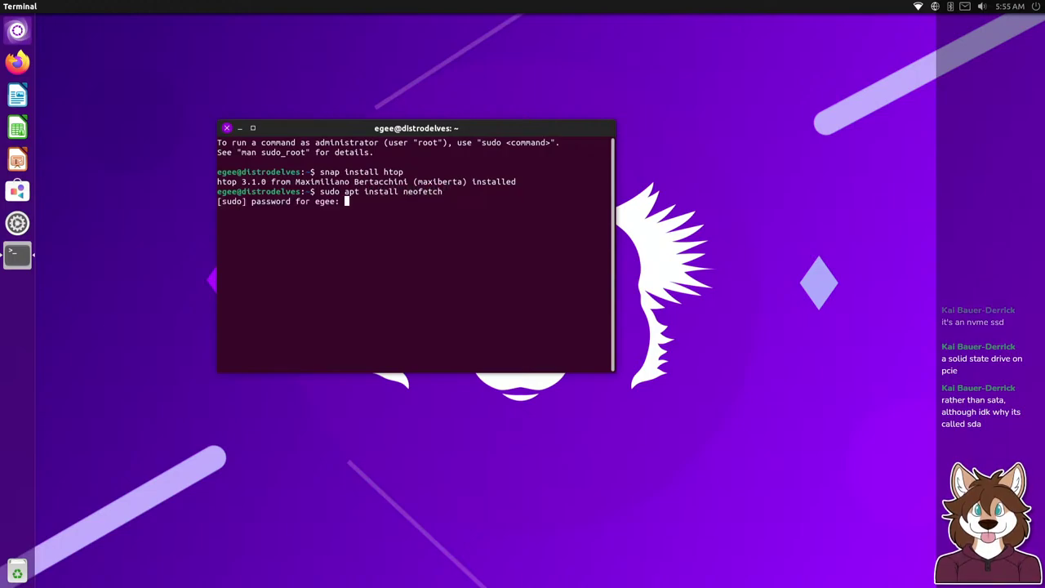
pyautogui.press('Return')
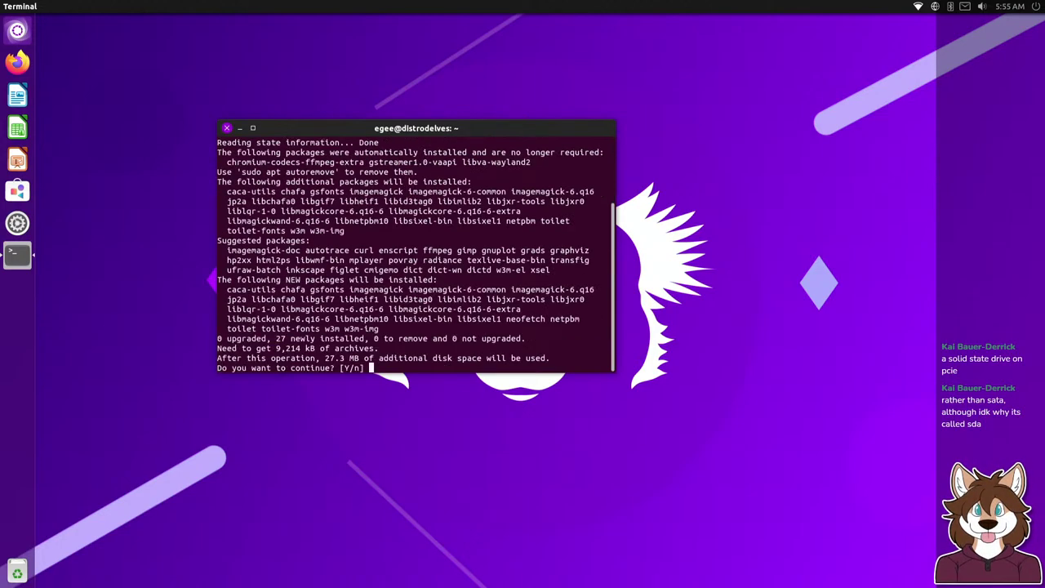
pyautogui.write('y')
pyautogui.press('Return')
# Step: Launch Htop, maximize then restore its window, close it, and clear the terminal
pyautogui.press('super')
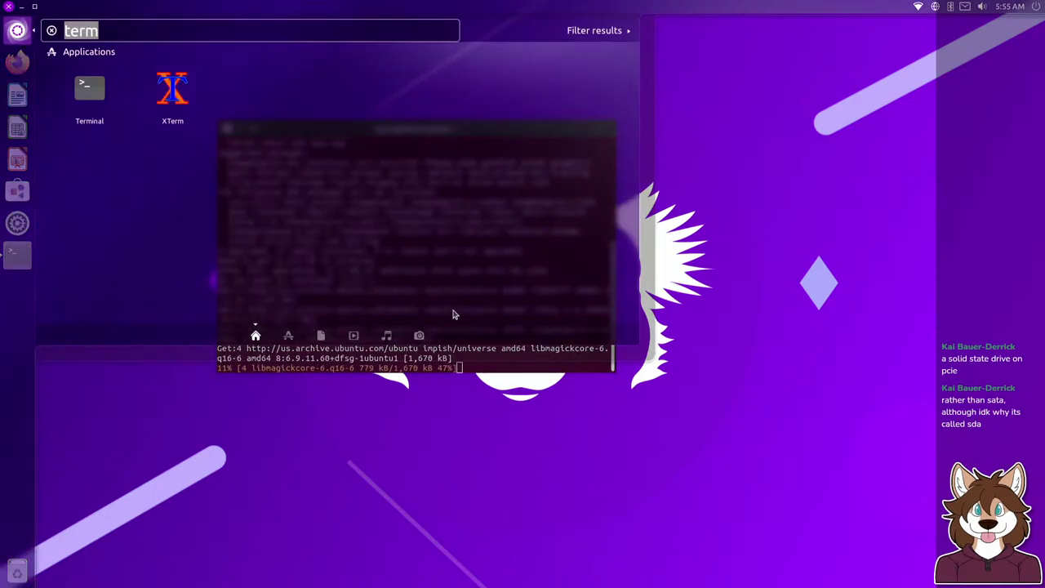
pyautogui.write('htop')
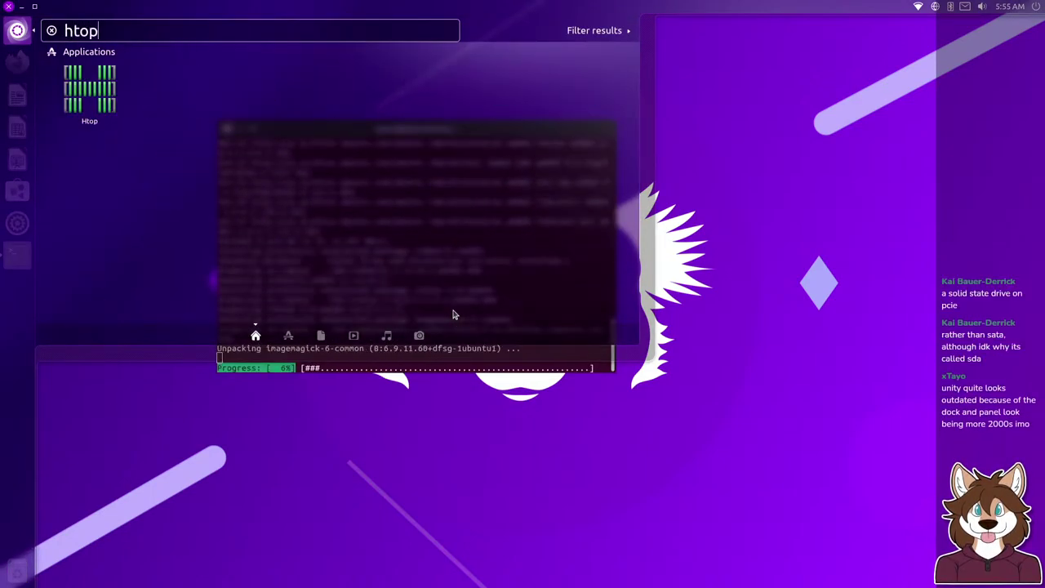
pyautogui.press('Return')
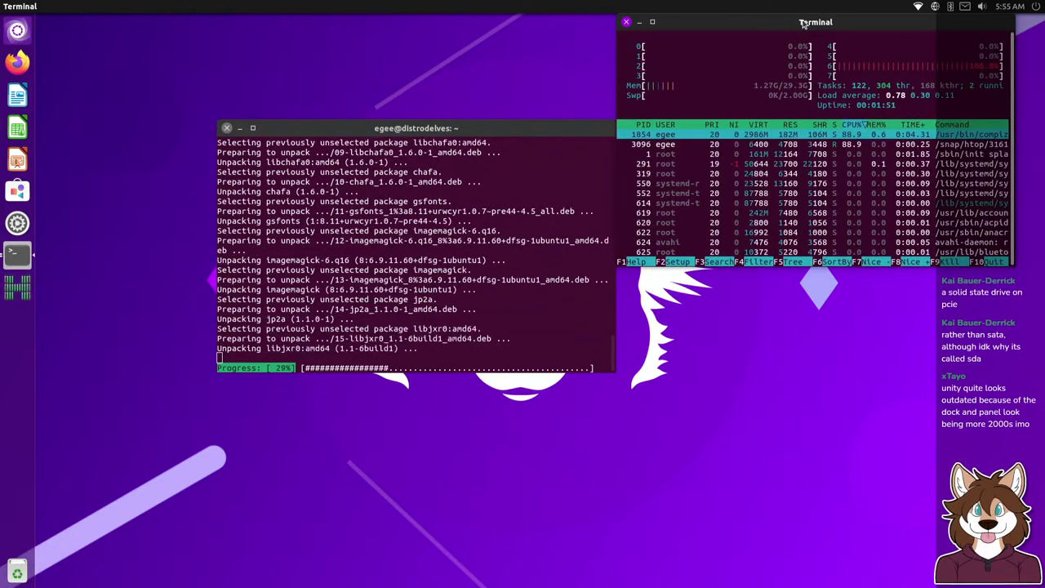
pyautogui.moveTo(804, 25); pyautogui.dragTo(373, 149)
pyautogui.doubleClick(380, 151)
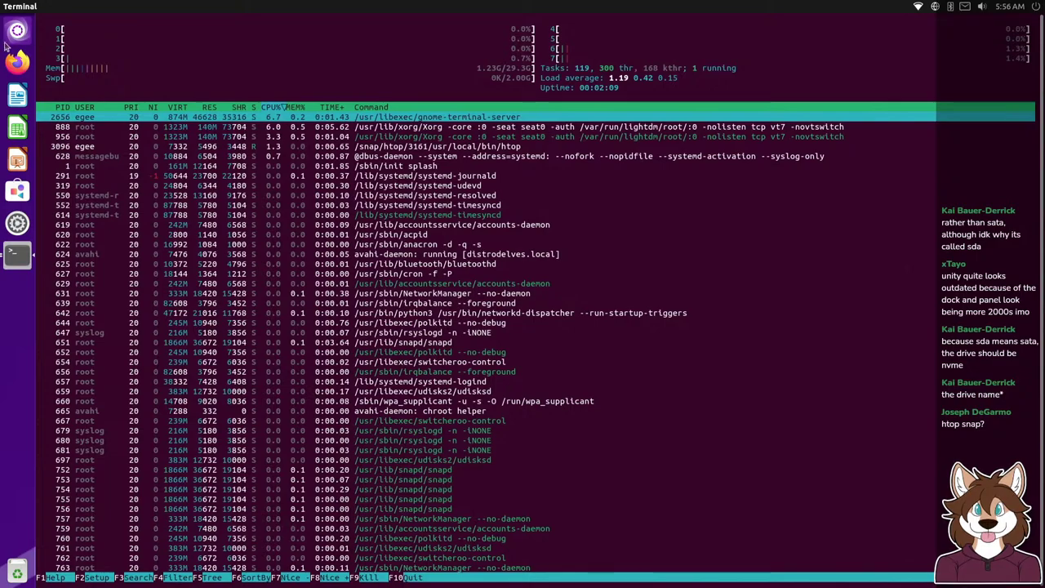
pyautogui.doubleClick(204, 6)
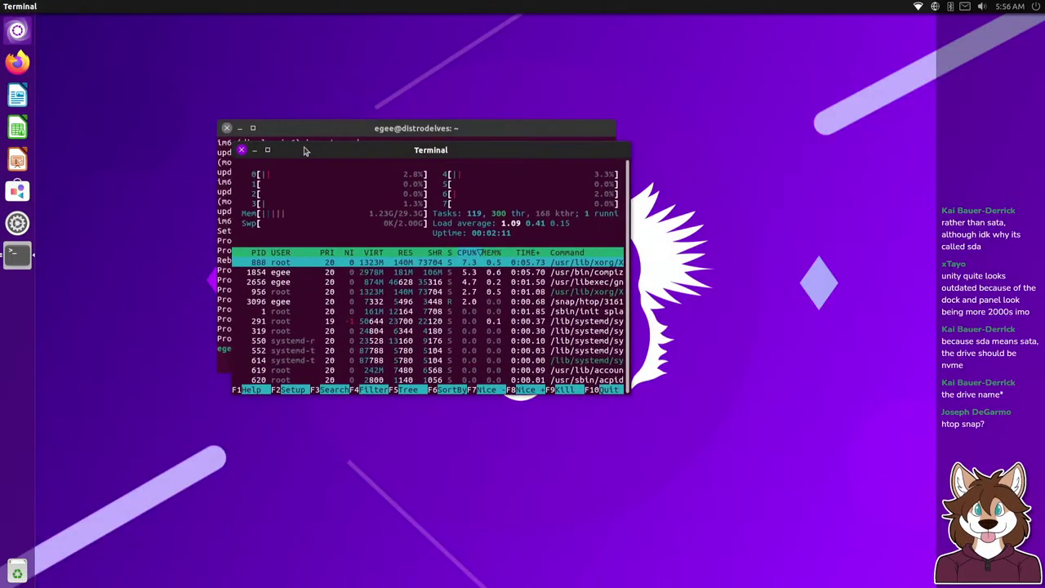
pyautogui.click(242, 152)
pyautogui.write('c')
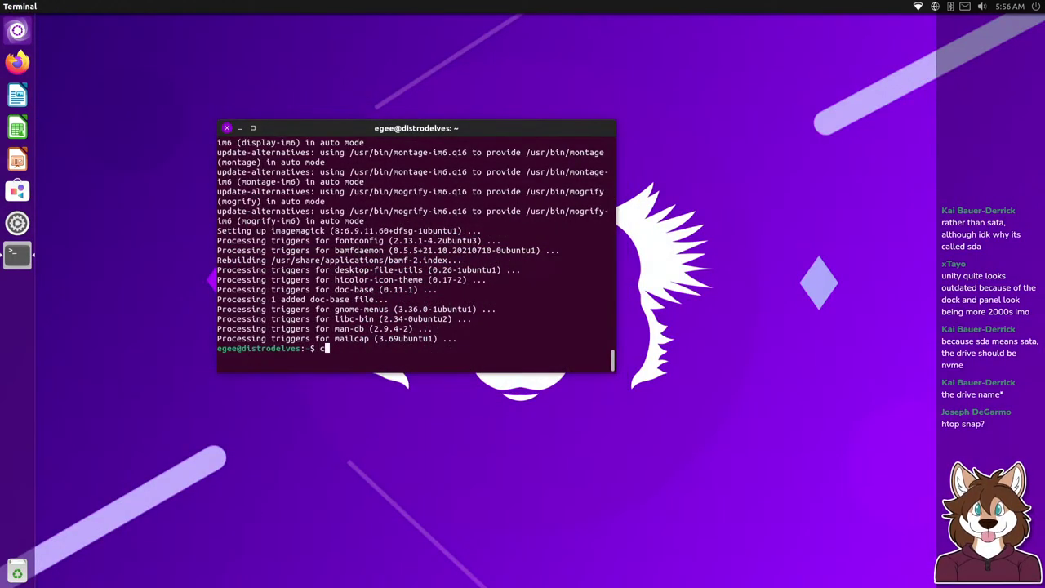
pyautogui.write('lear')
pyautogui.press('Return')
# Step: Run neofetch, enlarge the terminal window, then clear and re-run neofetch
pyautogui.write('neo')
pyautogui.press('BackSpace')
pyautogui.press('BackSpace')
pyautogui.press('BackSpace')
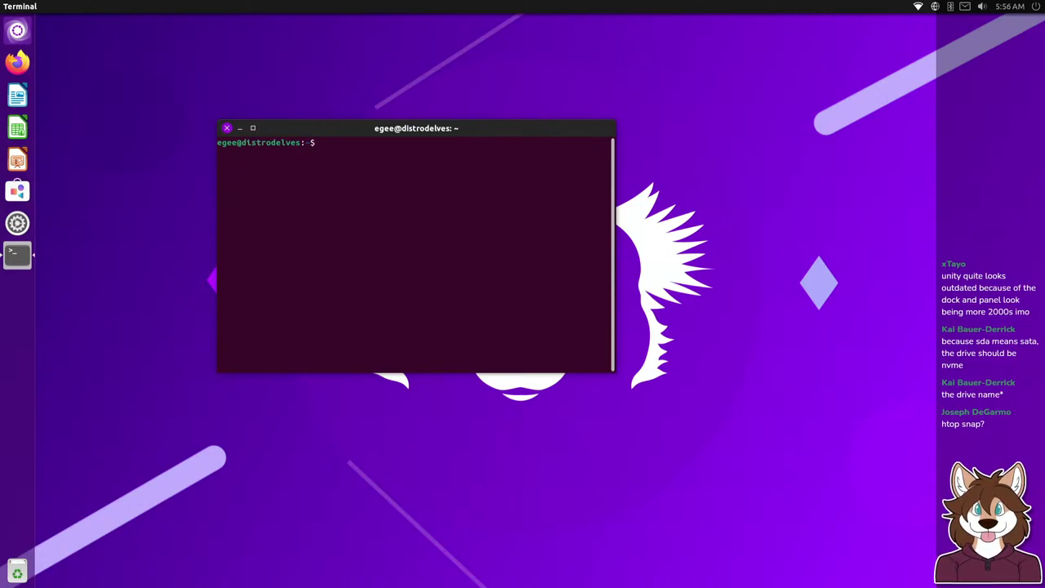
pyautogui.write('neofetch')
pyautogui.press('Return')
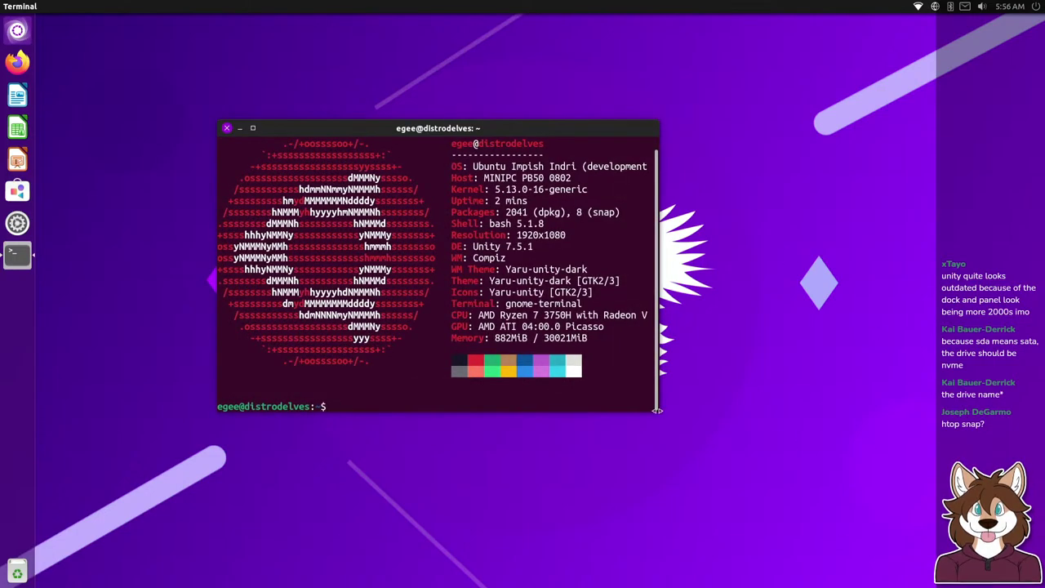
pyautogui.moveTo(657, 411); pyautogui.dragTo(740, 426)
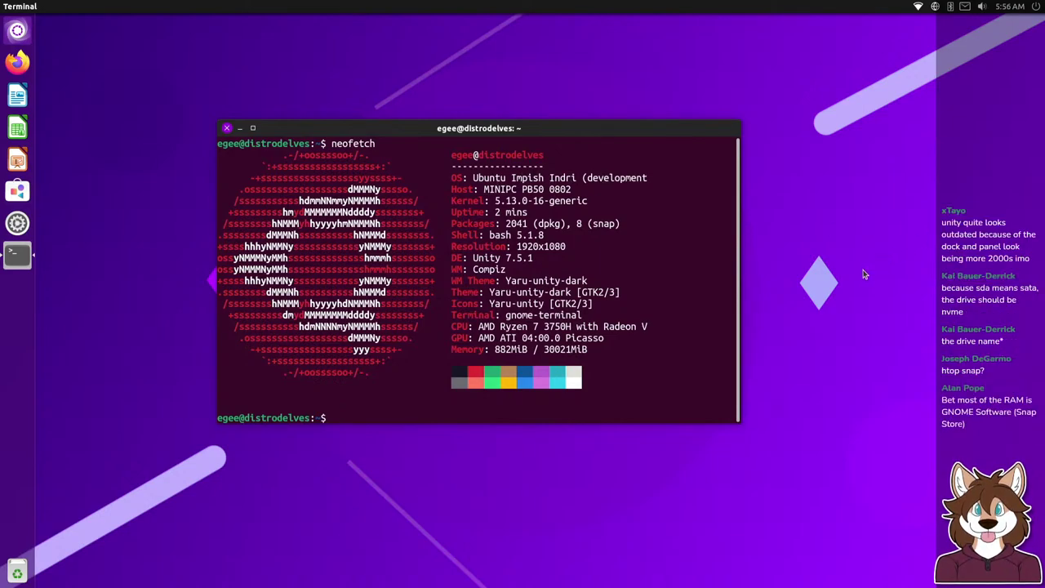
pyautogui.write('clear')
pyautogui.press('Return')
pyautogui.press('Up')
pyautogui.press('Up')
pyautogui.press('Return')
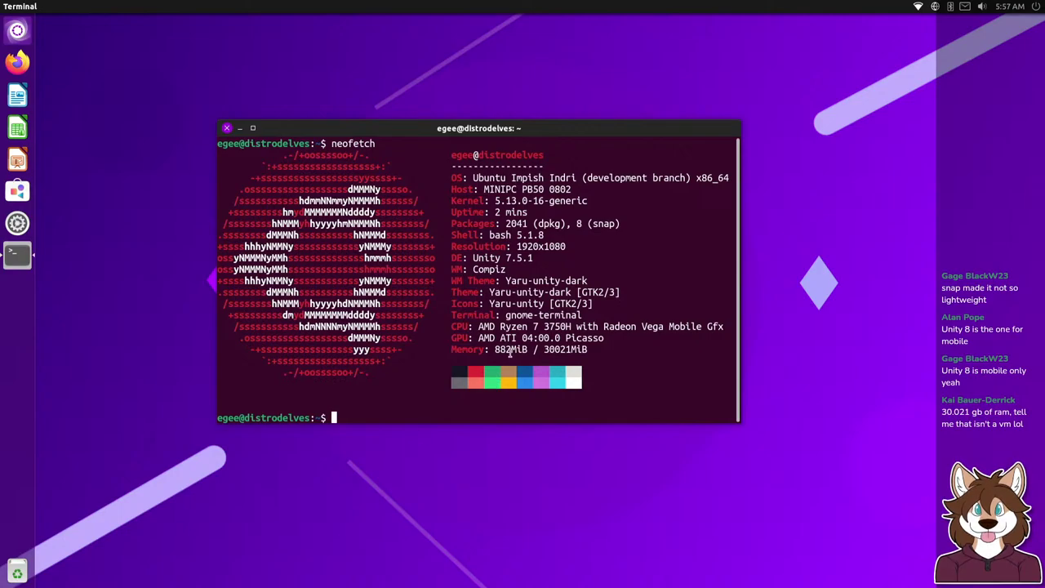
# Step: Select the 882MiB used and 30021MiB total memory values, then close the terminal
pyautogui.doubleClick(510, 350)
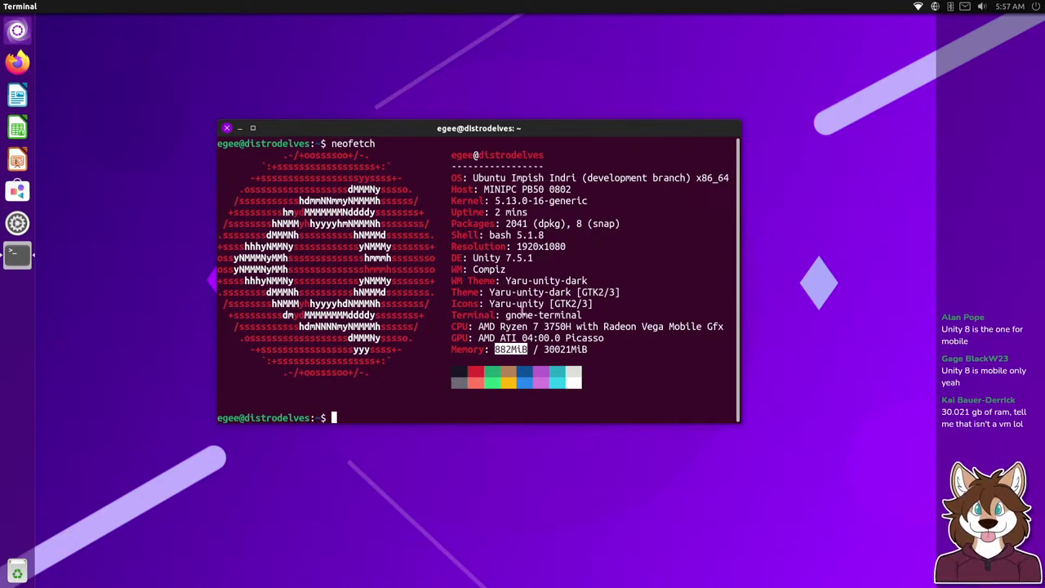
pyautogui.click(584, 313)
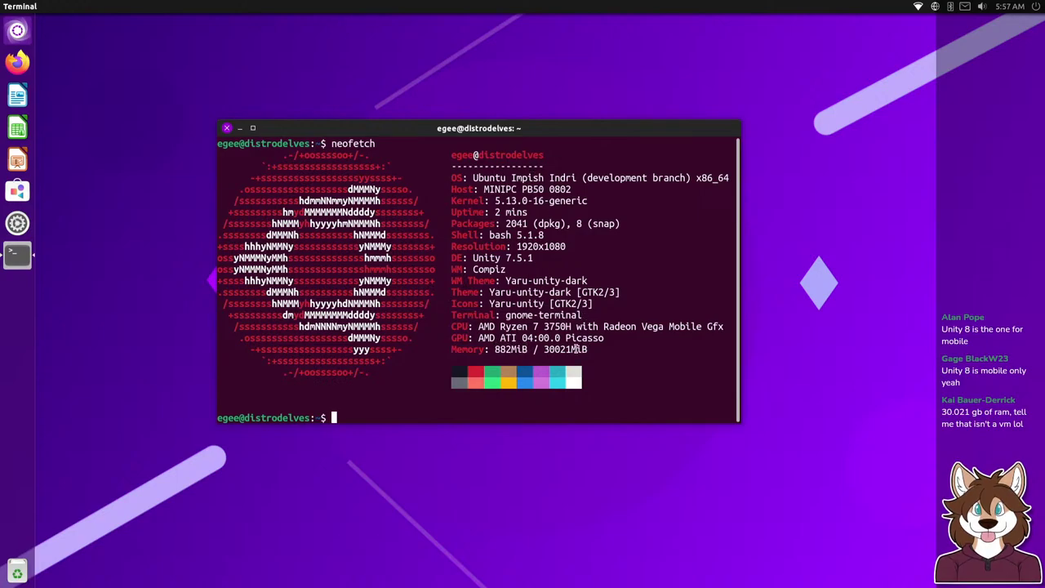
pyautogui.doubleClick(547, 351)
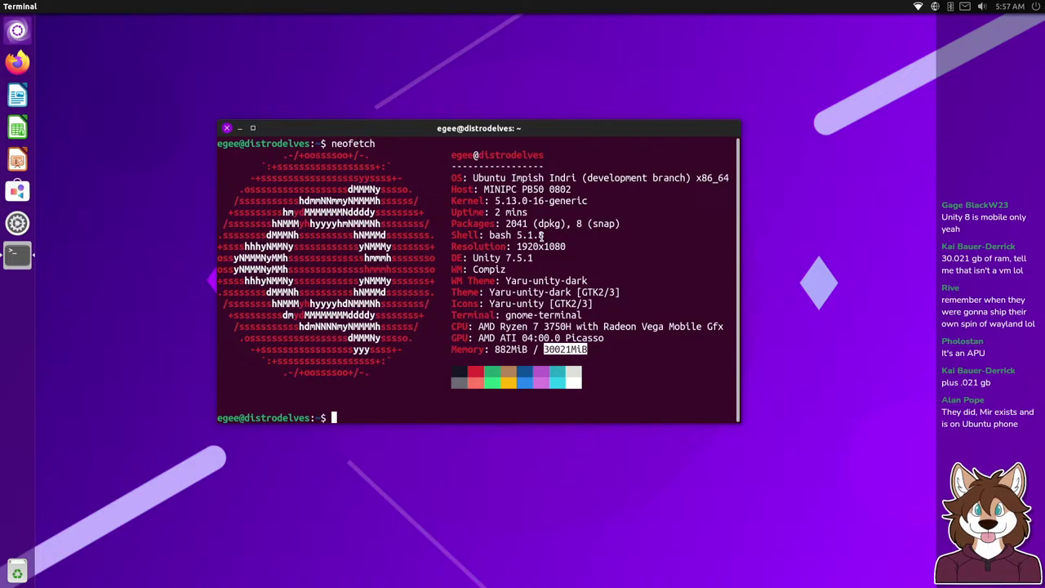
pyautogui.click(608, 189)
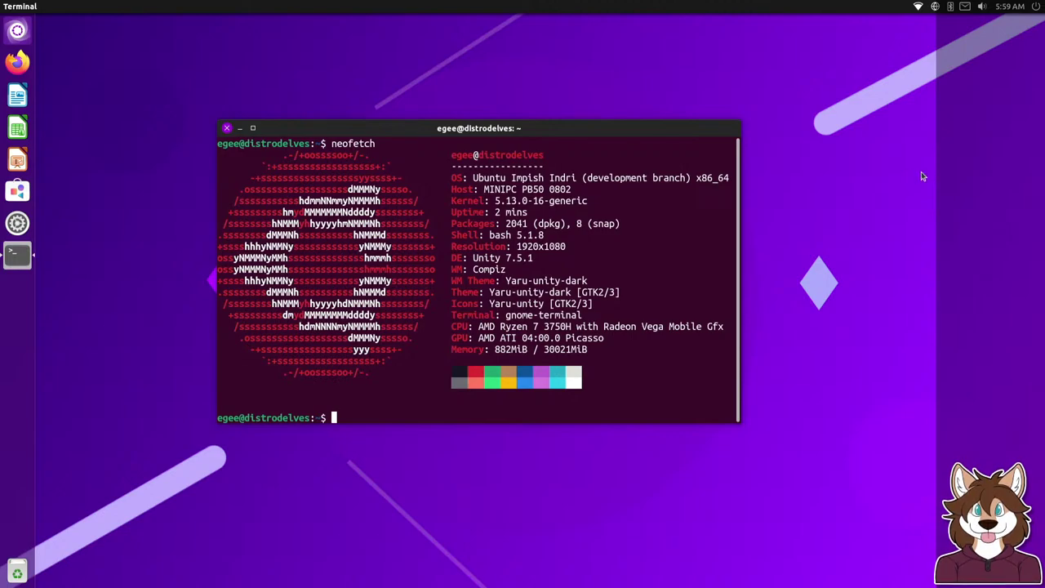
pyautogui.click(226, 128)
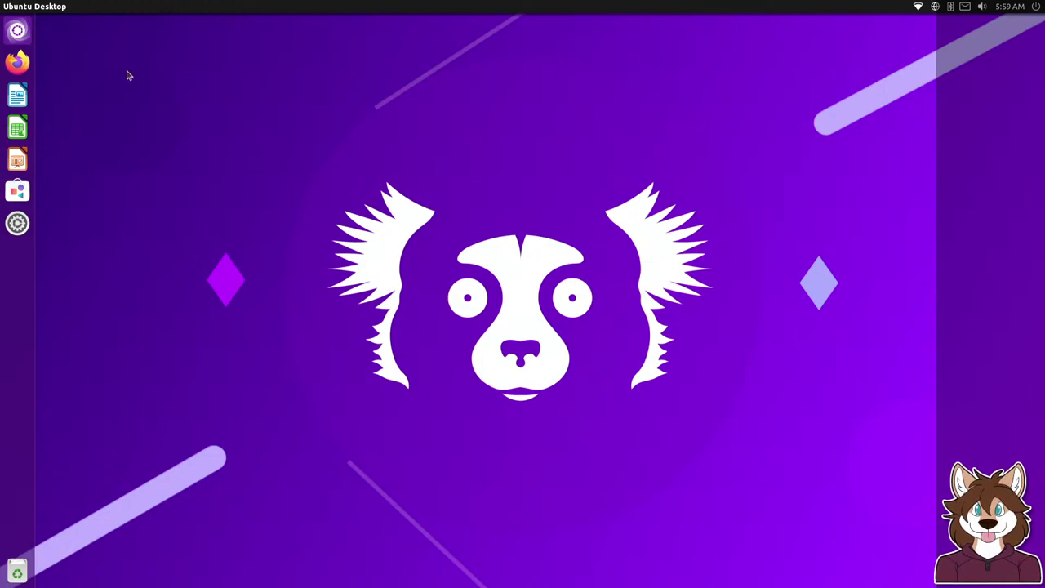
# Step: Browse all applications in the Dash, then launch Firefox from the launcher
pyautogui.click(18, 33)
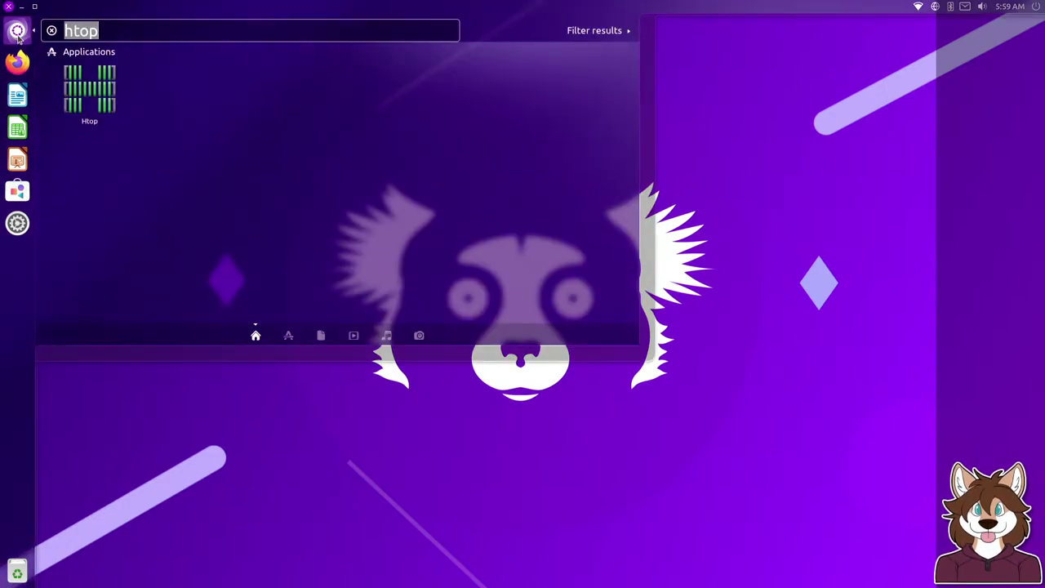
pyautogui.press('BackSpace')
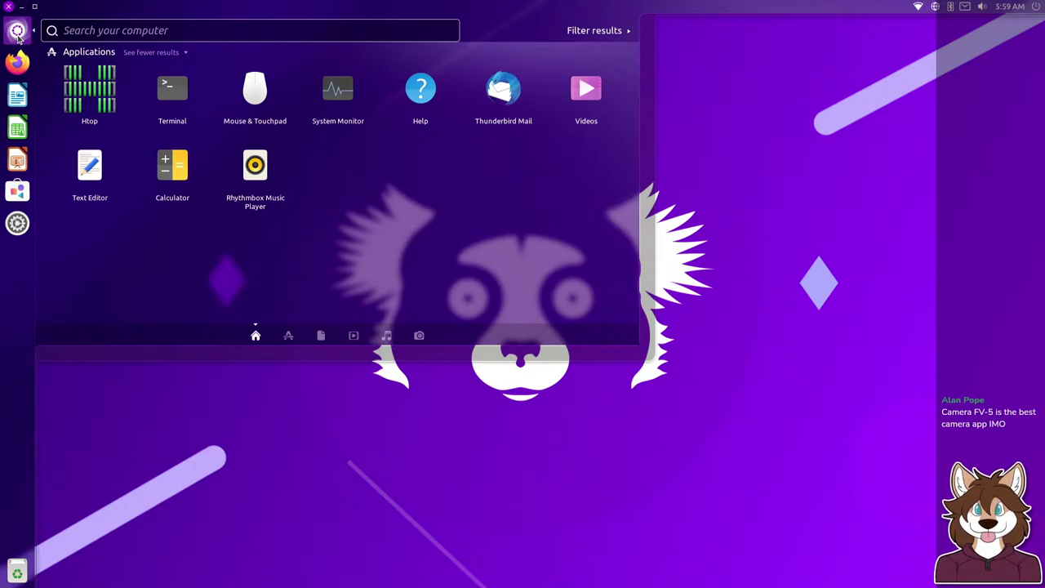
pyautogui.click(18, 36)
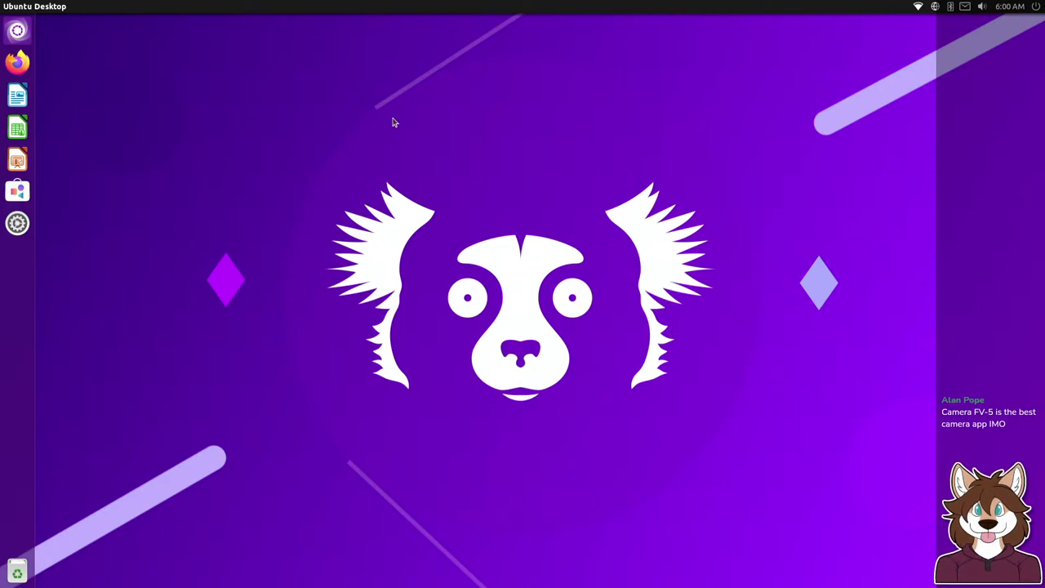
pyautogui.click(20, 65)
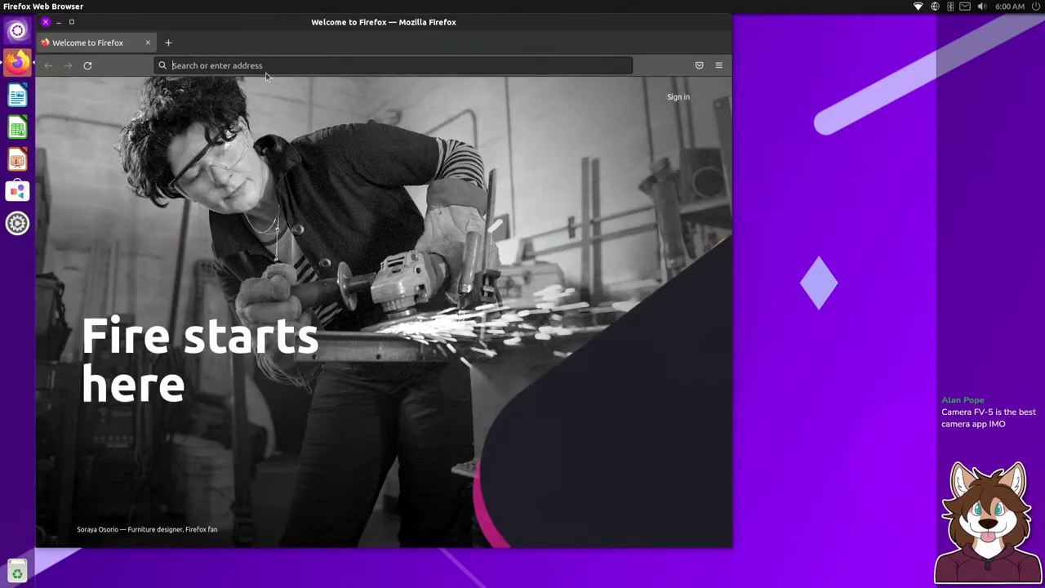
# Step: Search Google for 'reddit wallpaper' and open the r/wallpaper result in a new tab
pyautogui.click(263, 68)
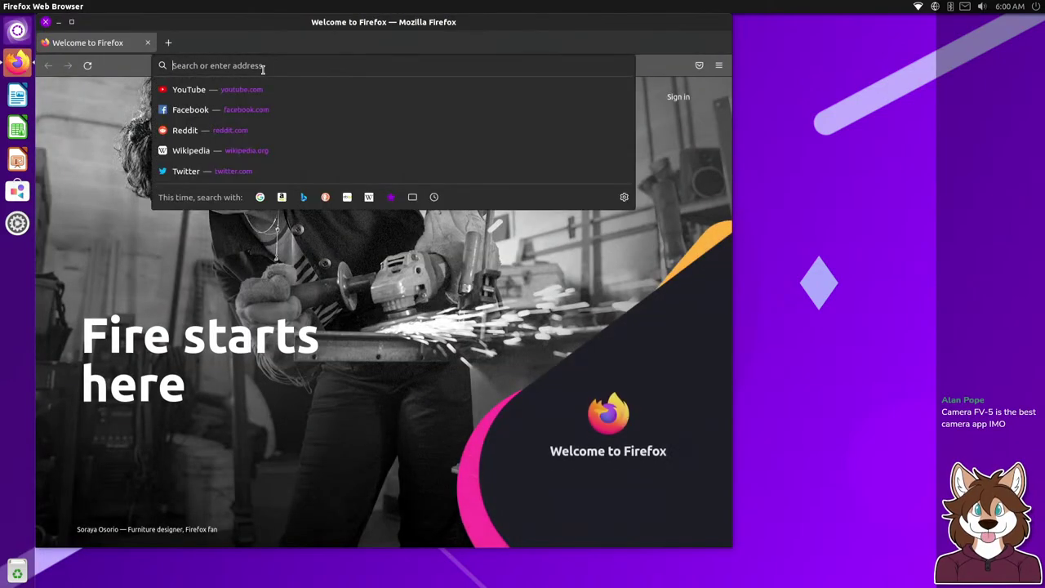
pyautogui.write('reddit wallpaper')
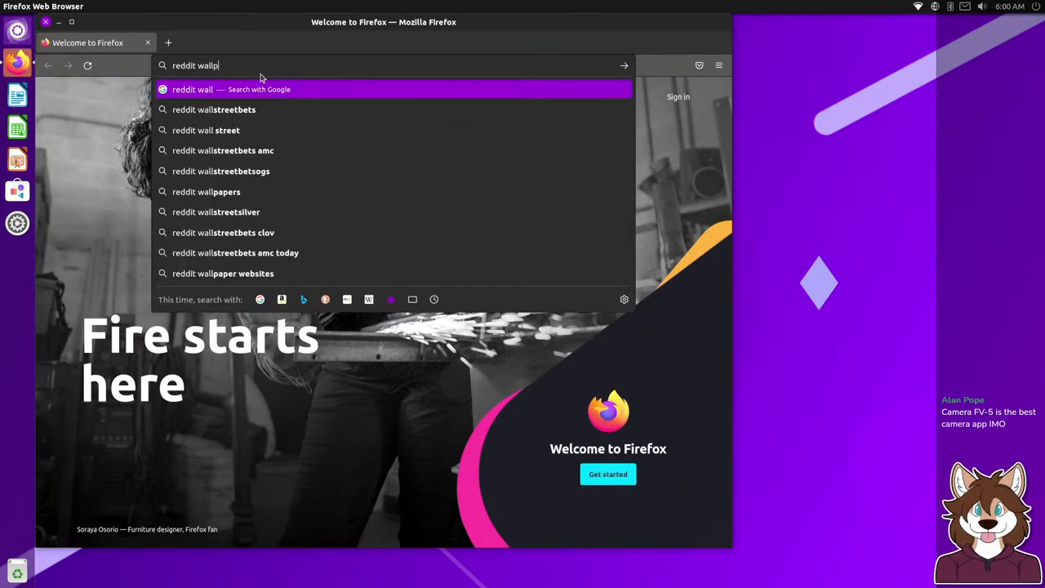
pyautogui.press('Return')
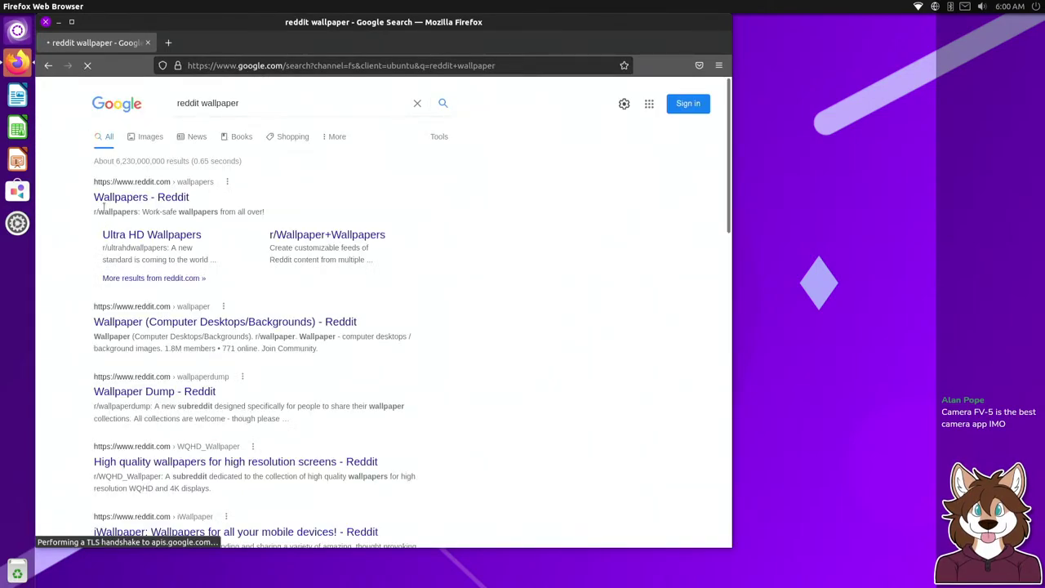
pyautogui.click(123, 199)
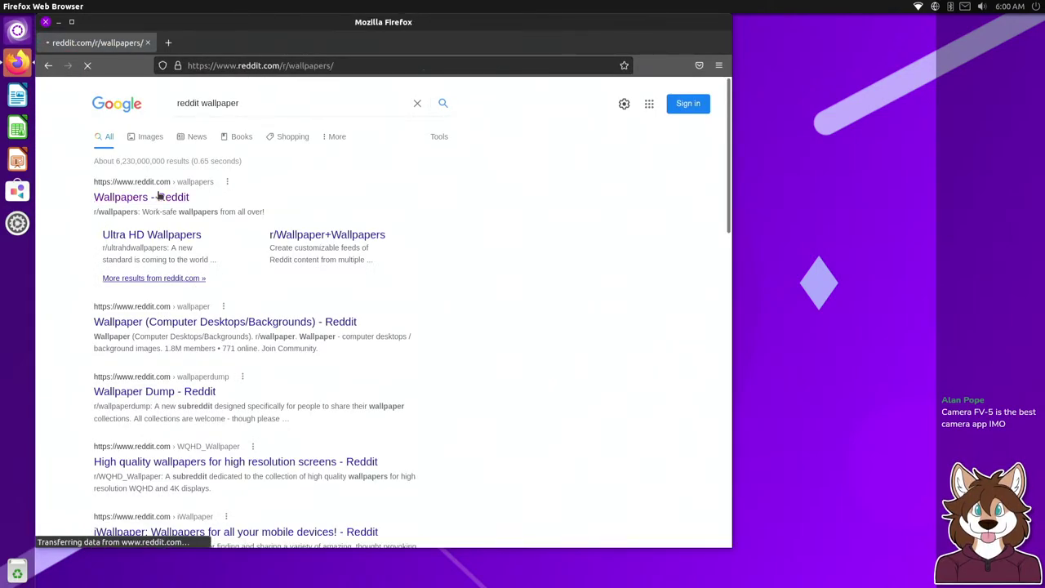
pyautogui.click(51, 65)
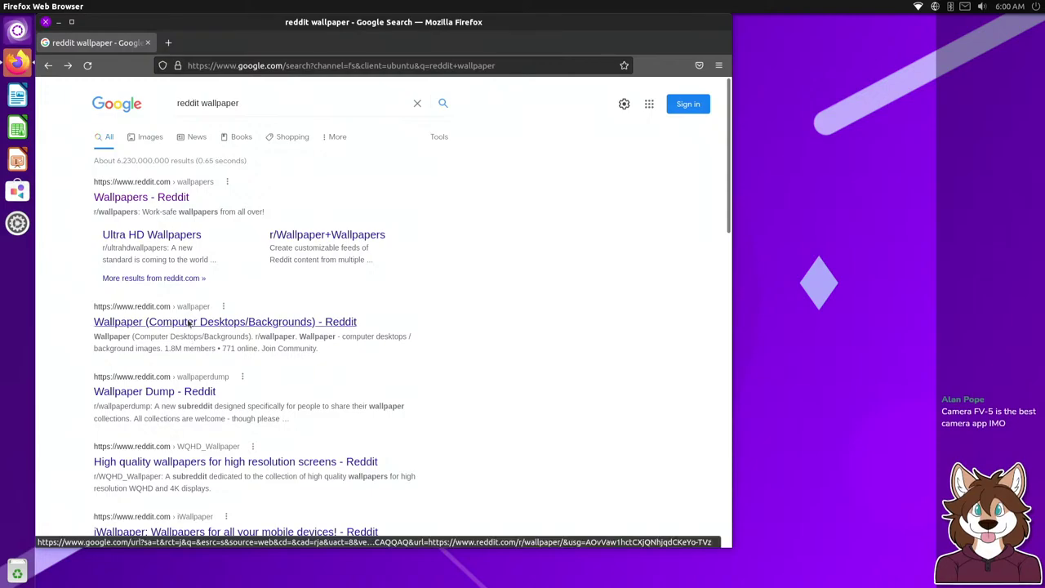
pyautogui.click(187, 321)
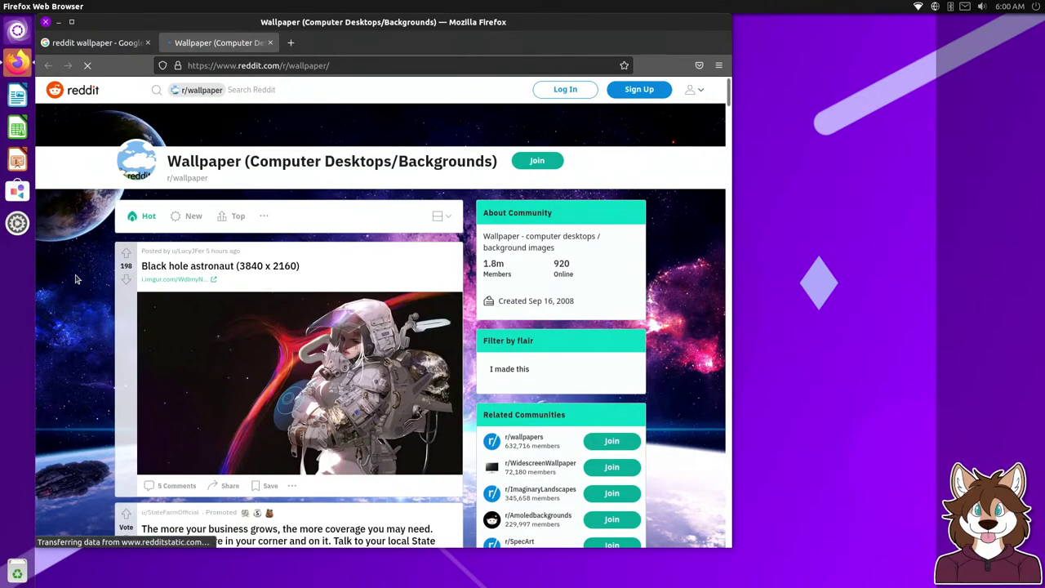
# Step: Scroll far down the r/wallpaper feed, past many wallpaper posts
pyautogui.scroll(-10, 75, 279)
pyautogui.scroll(-5, 75, 279)
pyautogui.scroll(4, 75, 280)
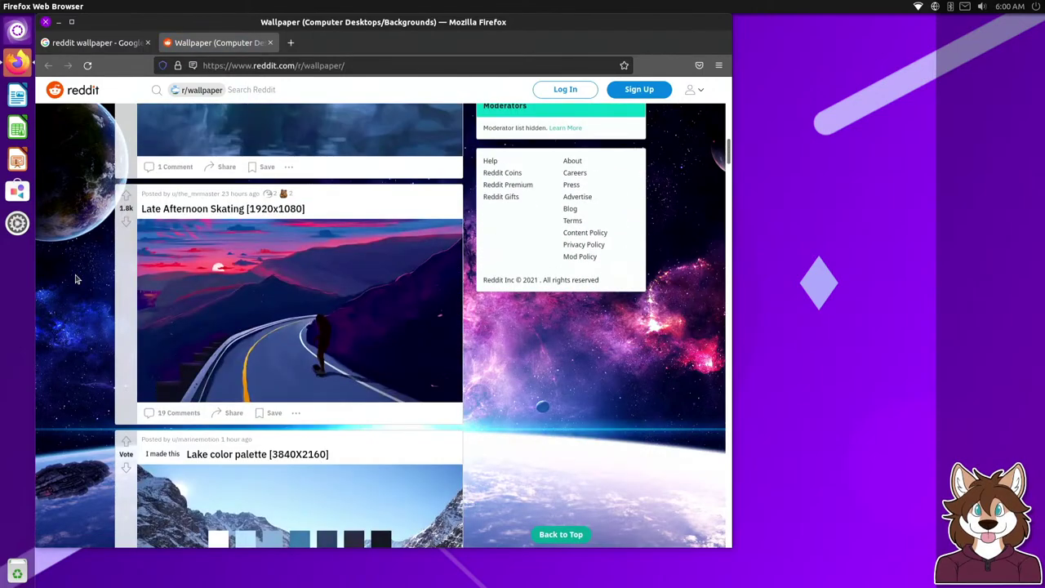
pyautogui.scroll(3, 90, 277)
pyautogui.scroll(-3, 245, 293)
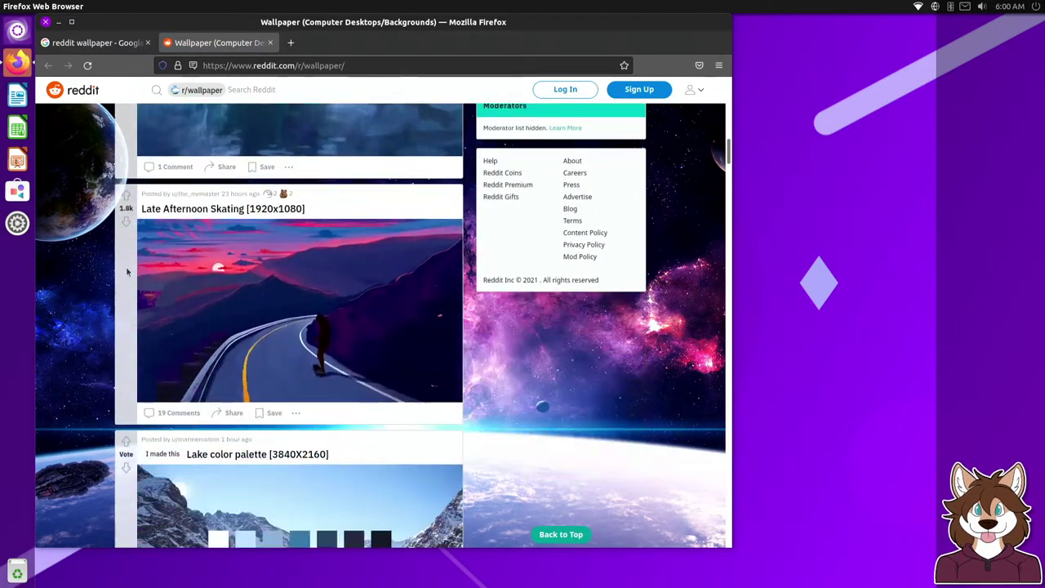
pyautogui.scroll(-3, 348, 307)
pyautogui.scroll(3, 348, 308)
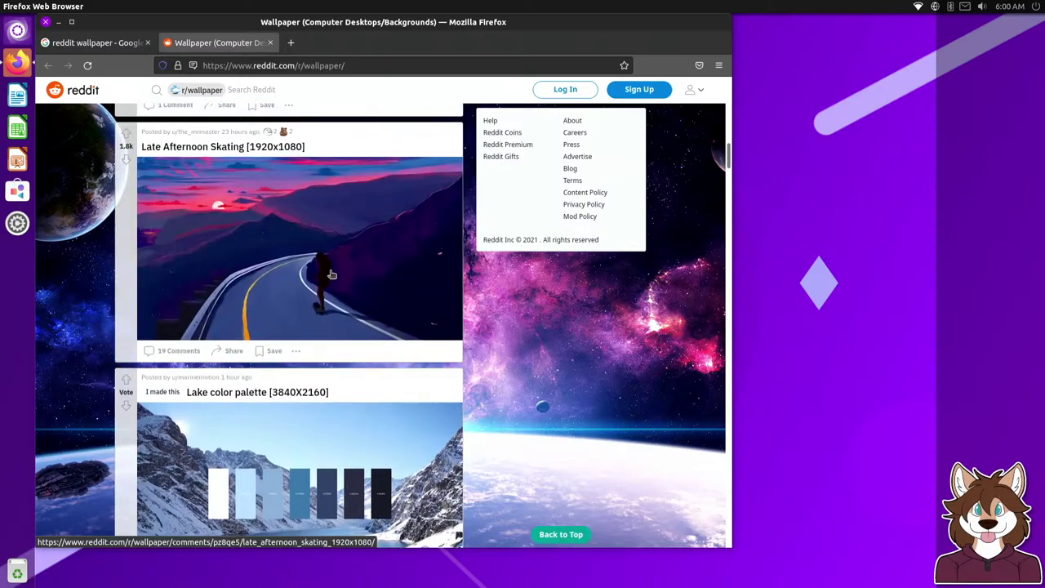
pyautogui.scroll(-8, 335, 286)
pyautogui.scroll(-10, 331, 283)
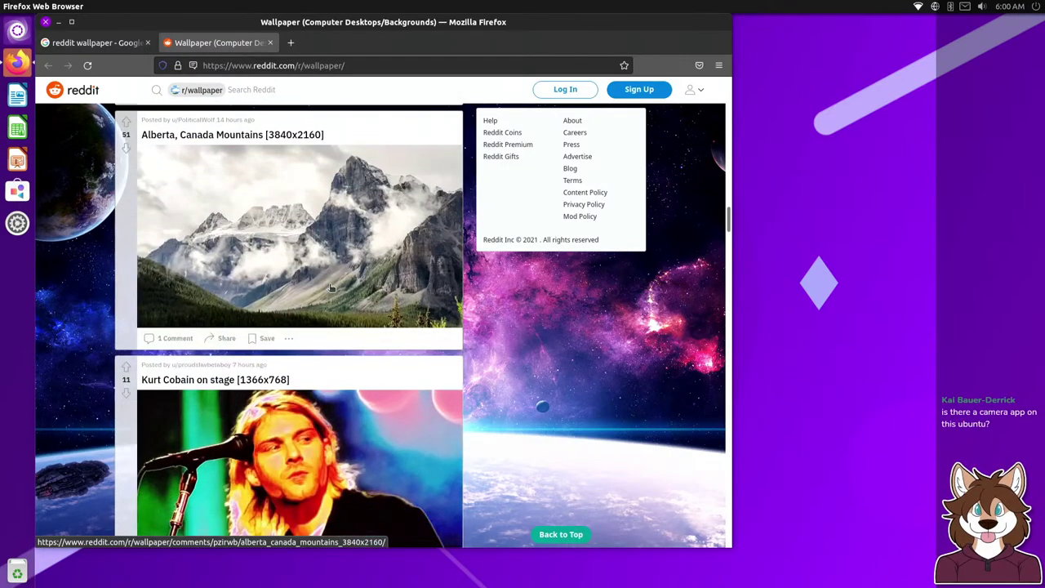
pyautogui.scroll(-7, 330, 288)
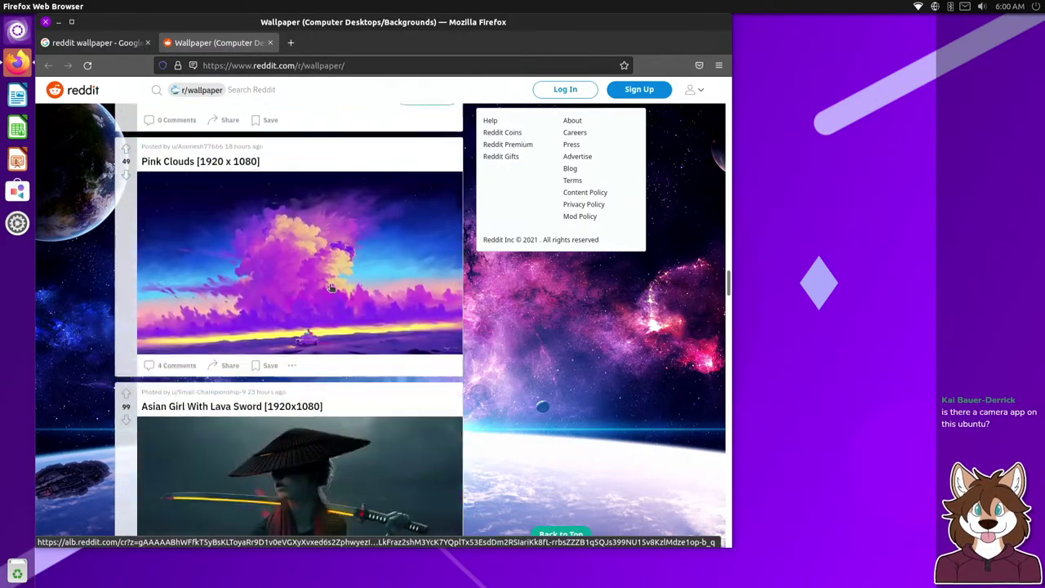
pyautogui.scroll(-7, 331, 287)
pyautogui.scroll(-4, 330, 287)
pyautogui.scroll(1, 331, 288)
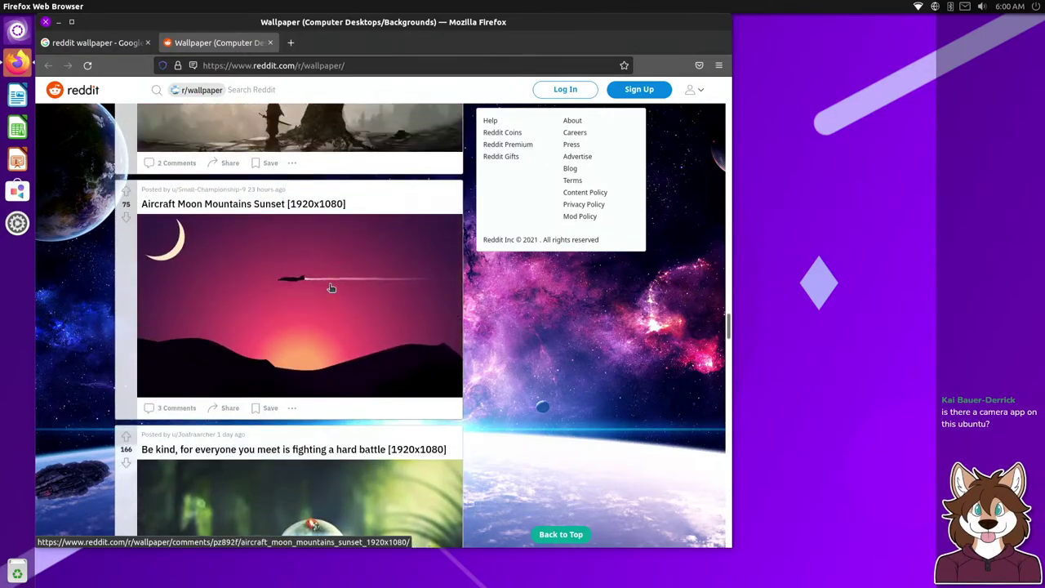
pyautogui.scroll(-6, 331, 287)
pyautogui.scroll(-15, 330, 287)
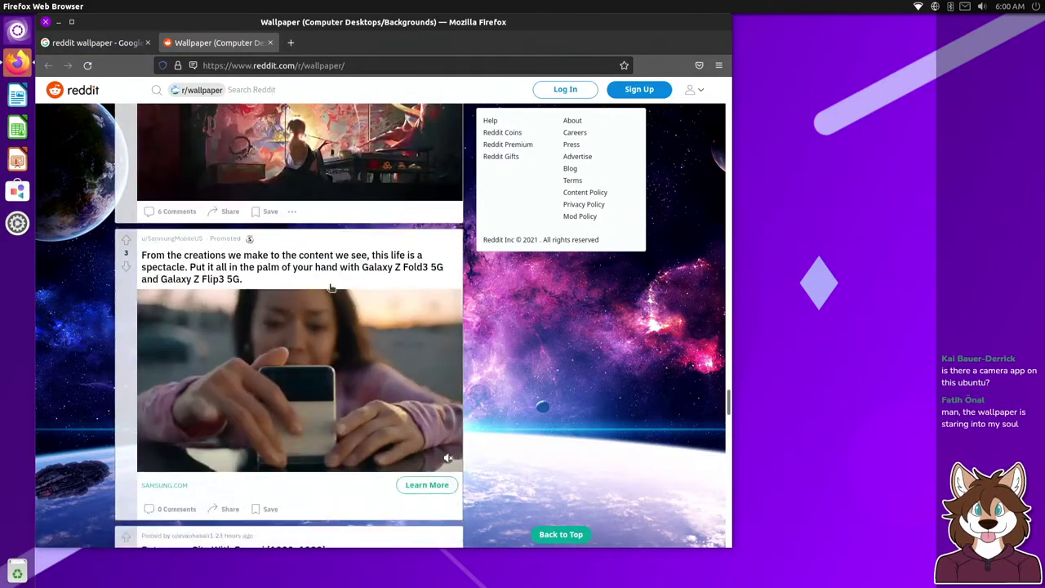
pyautogui.scroll(-15, 331, 288)
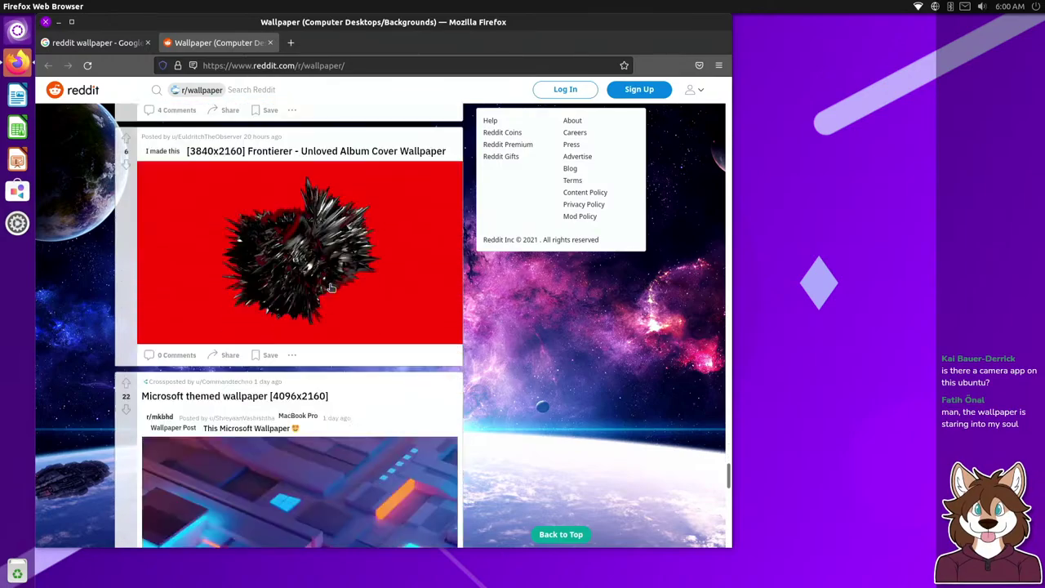
pyautogui.scroll(-10, 330, 285)
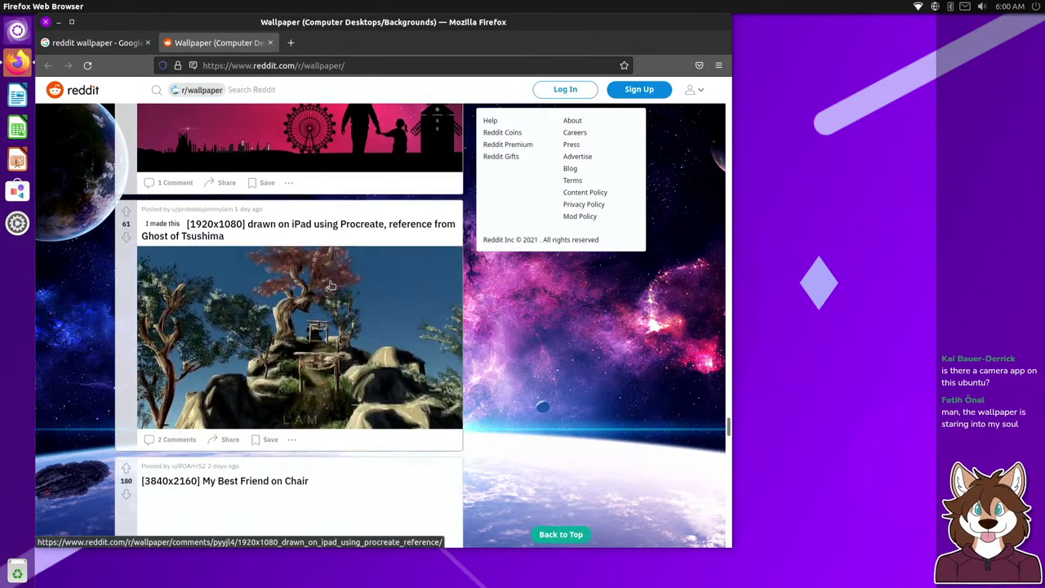
pyautogui.scroll(-15, 331, 285)
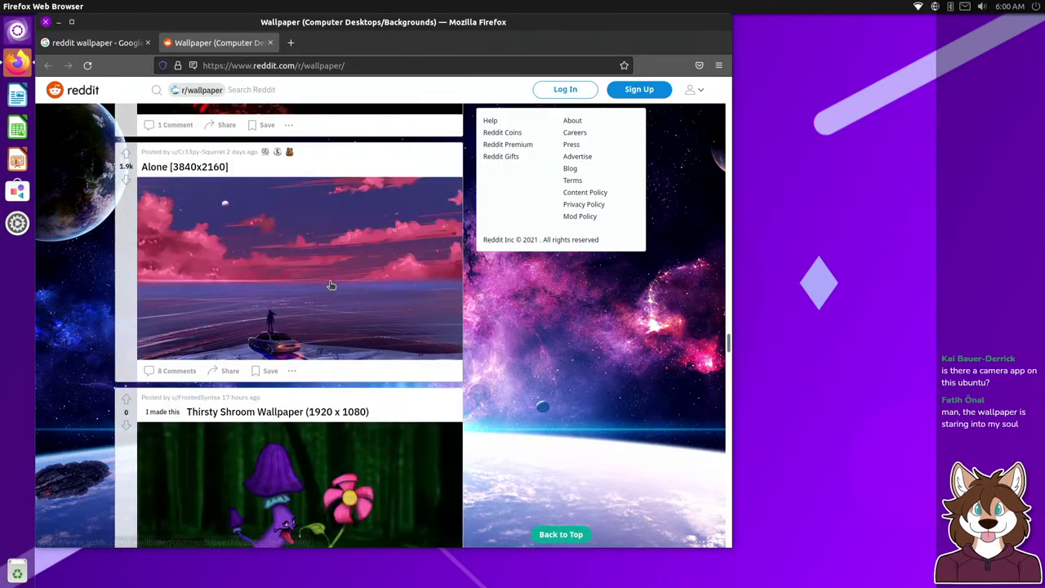
pyautogui.scroll(-15, 331, 285)
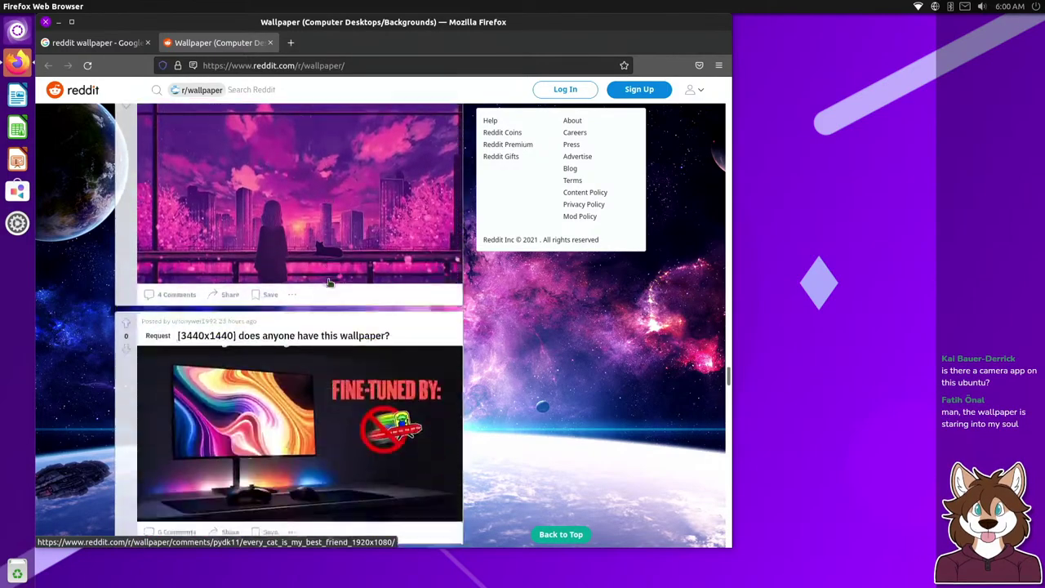
pyautogui.scroll(-15, 330, 281)
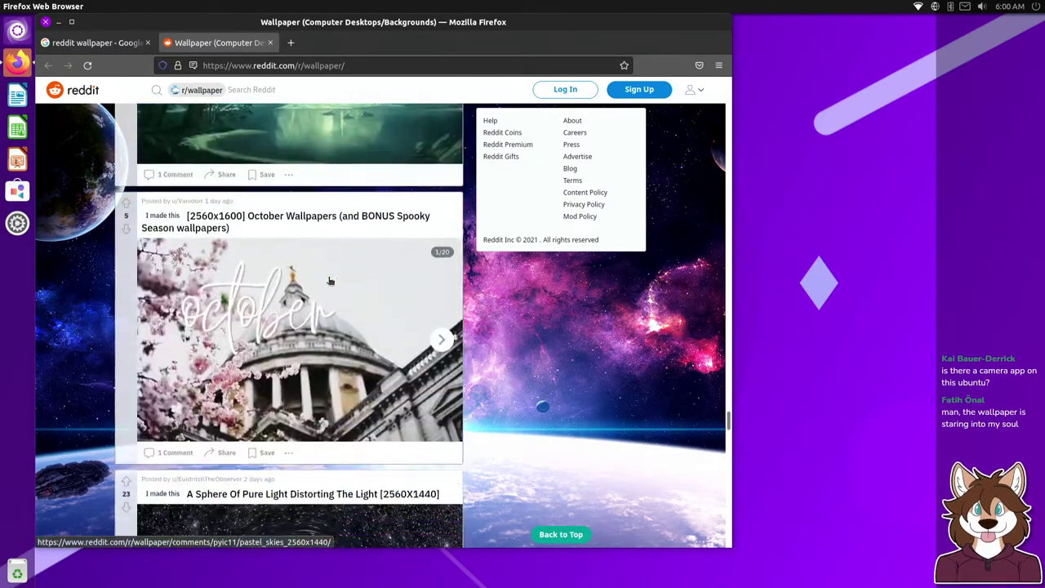
pyautogui.scroll(-3, 331, 275)
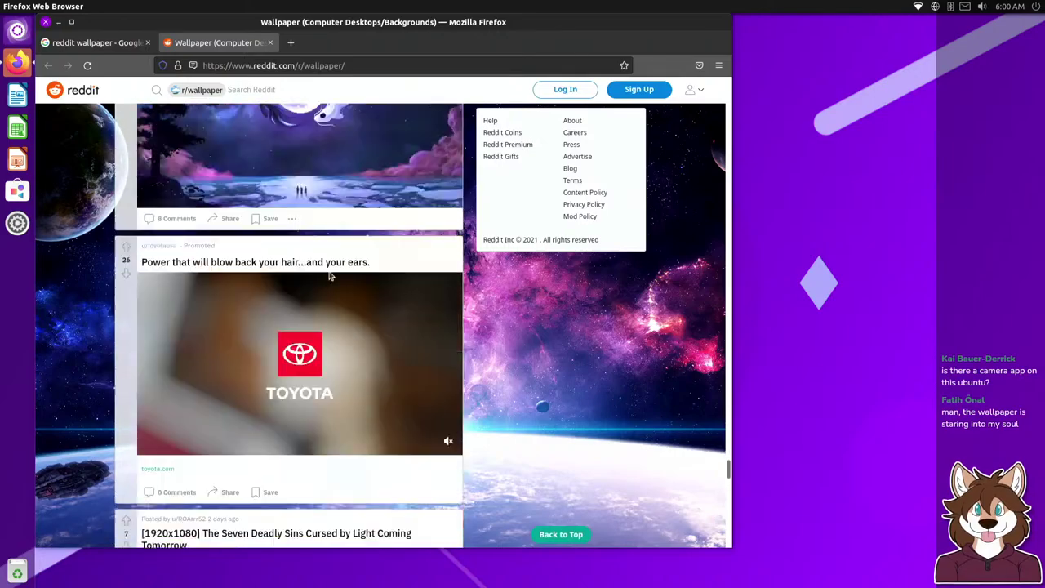
pyautogui.scroll(6, 331, 275)
# Step: Open the Wallpapers - Reddit search result in a new tab
pyautogui.click(78, 40)
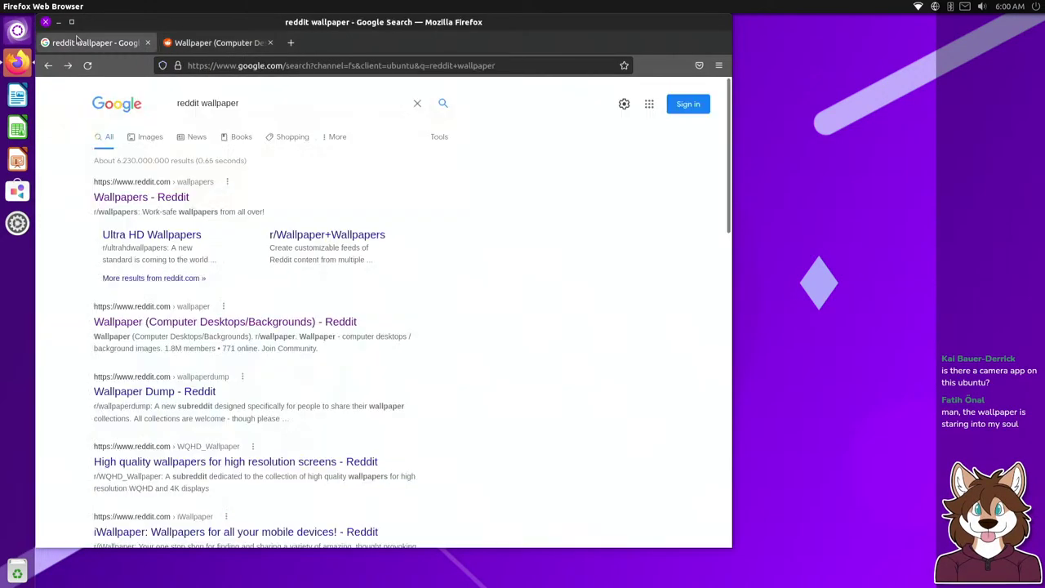
pyautogui.rightClick(147, 197)
pyautogui.click(184, 205)
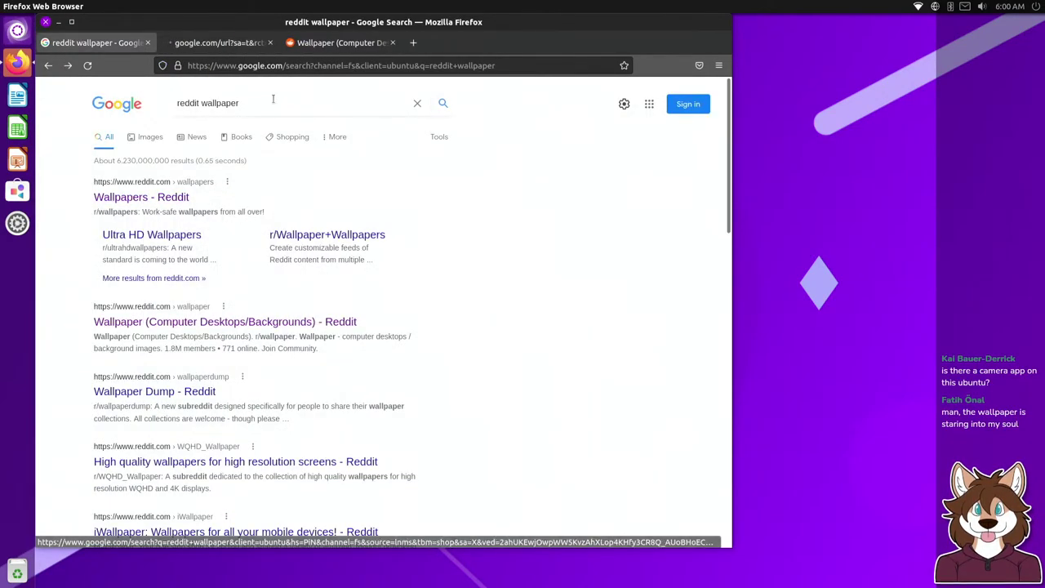
# Step: Search 'reddit wallpaper spooky', open the Fall/Halloween Wallpaper Dump in a new tab, then view r/wallpapers
pyautogui.click(273, 103)
pyautogui.write('spooky')
pyautogui.press('Return')
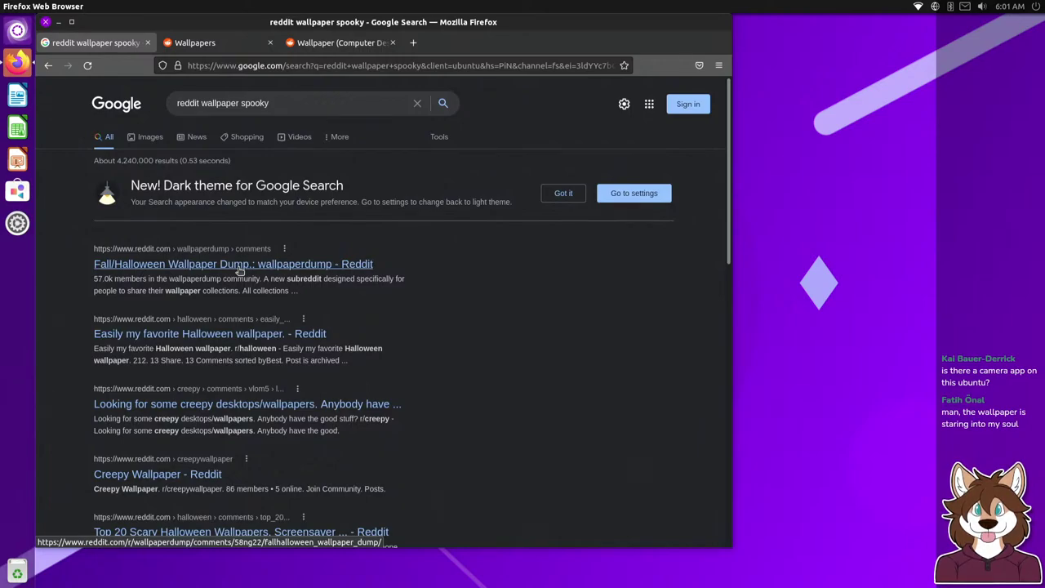
pyautogui.rightClick(278, 266)
pyautogui.click(310, 274)
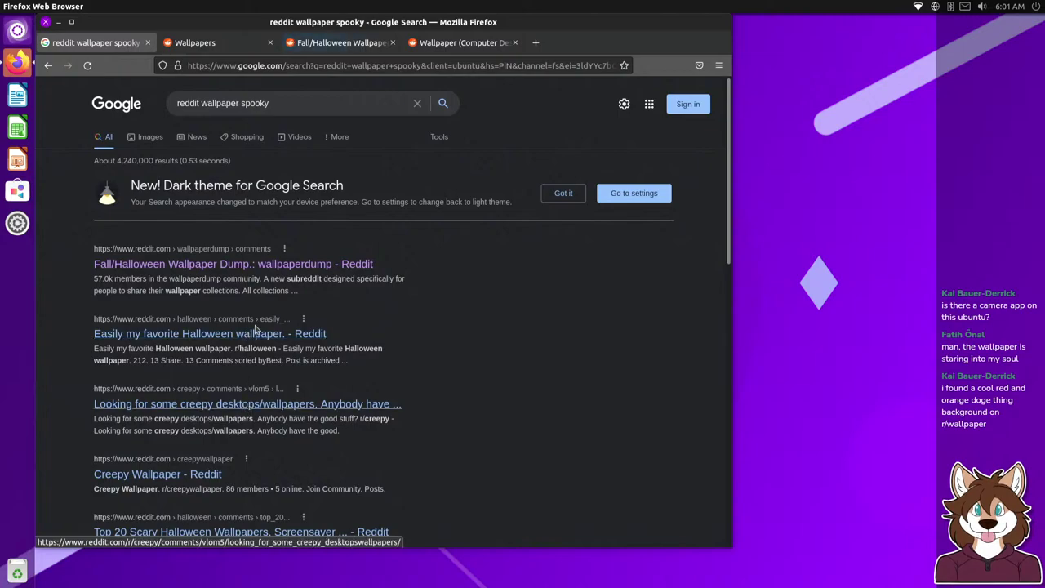
pyautogui.click(208, 46)
pyautogui.scroll(-20, 169, 224)
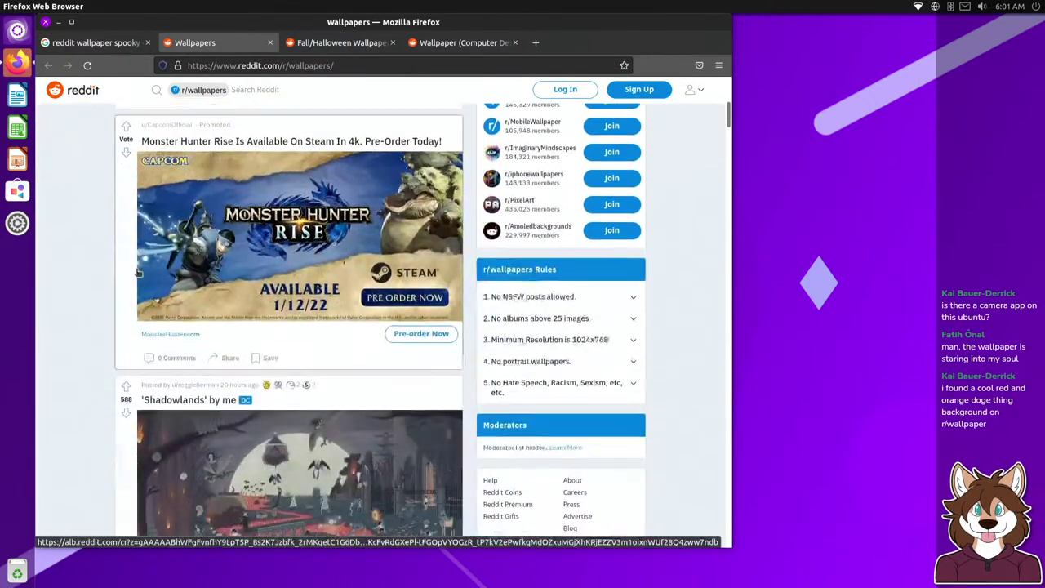
pyautogui.scroll(-20, 124, 278)
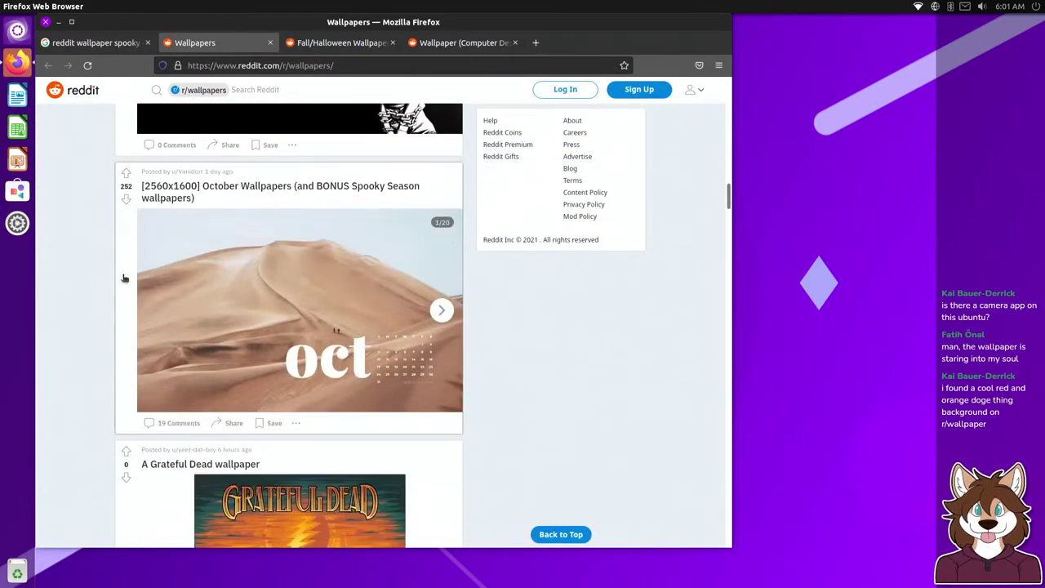
pyautogui.scroll(-20, 124, 278)
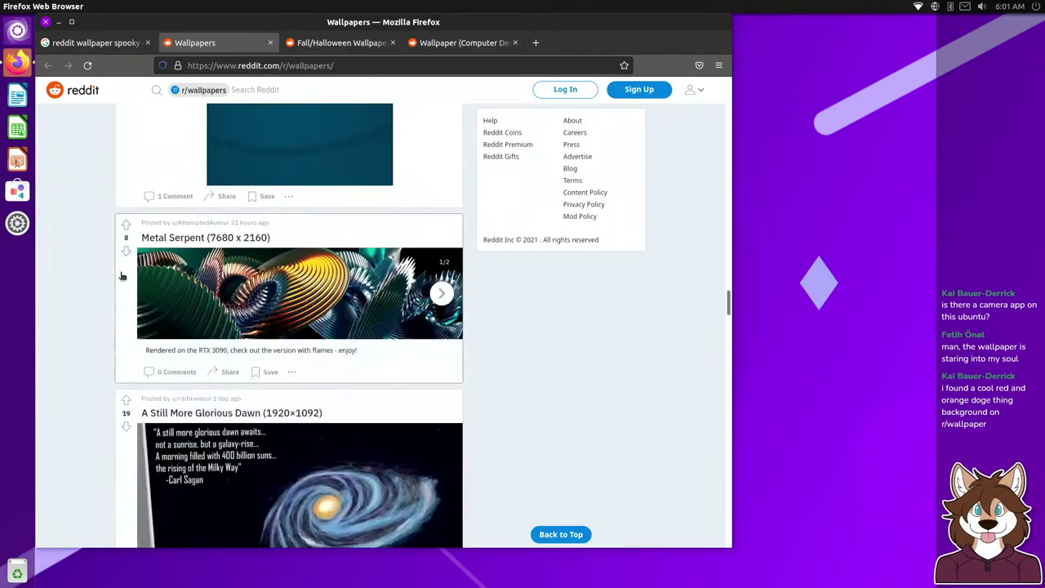
pyautogui.scroll(-15, 121, 274)
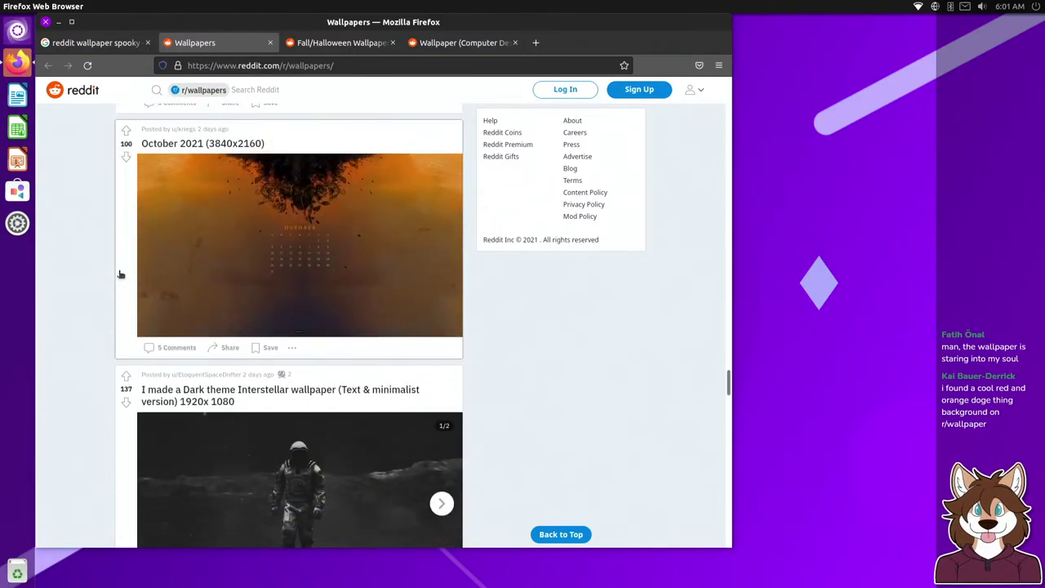
pyautogui.scroll(-20, 120, 274)
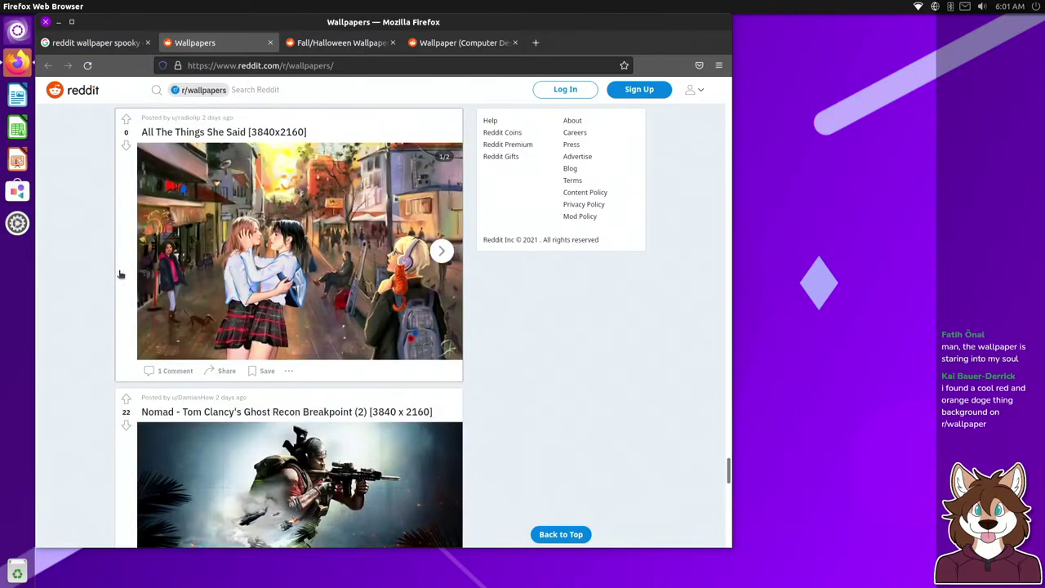
pyautogui.scroll(-20, 121, 275)
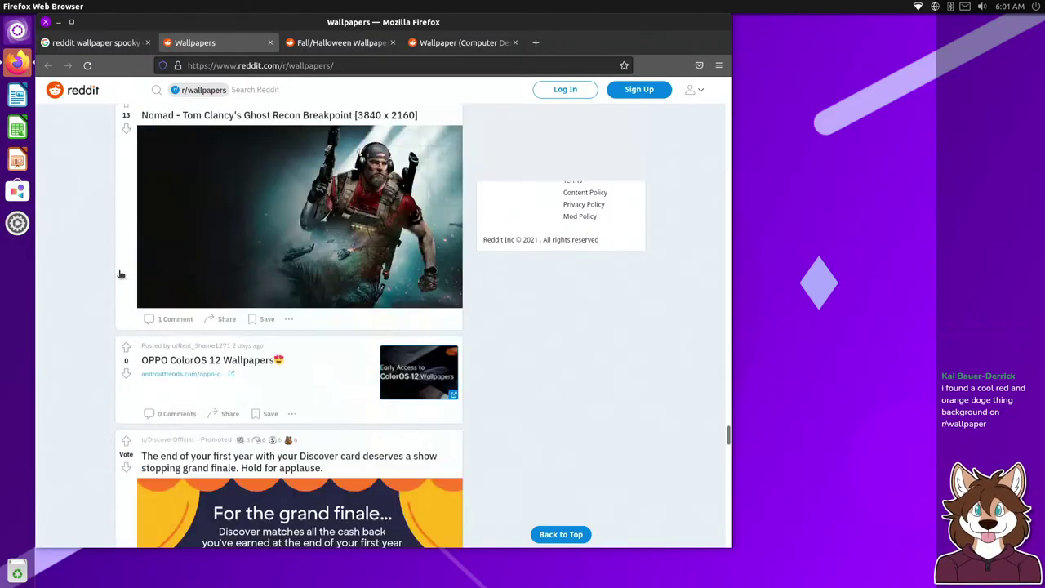
pyautogui.scroll(3, 121, 275)
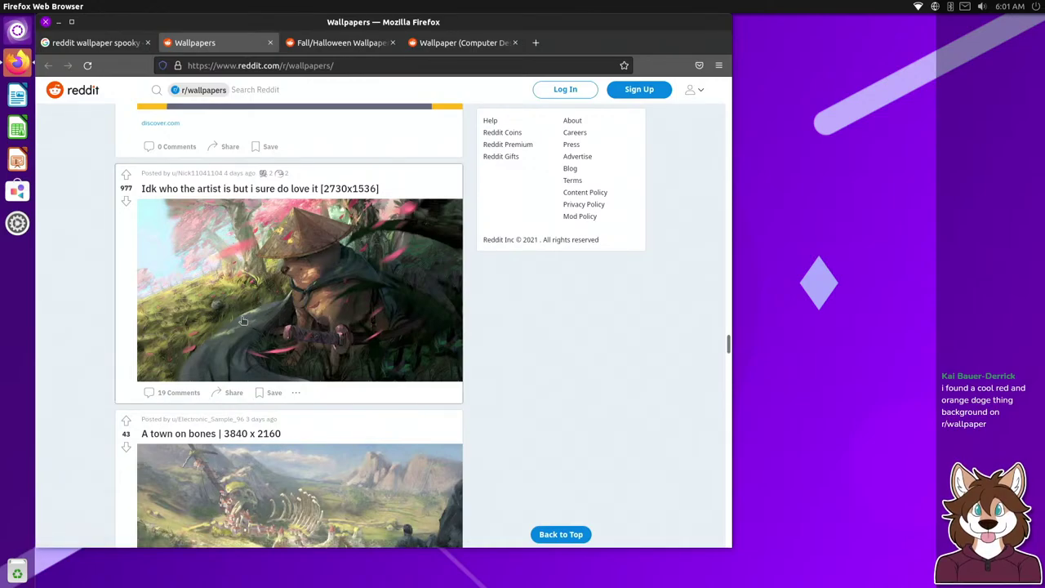
pyautogui.scroll(-20, 92, 341)
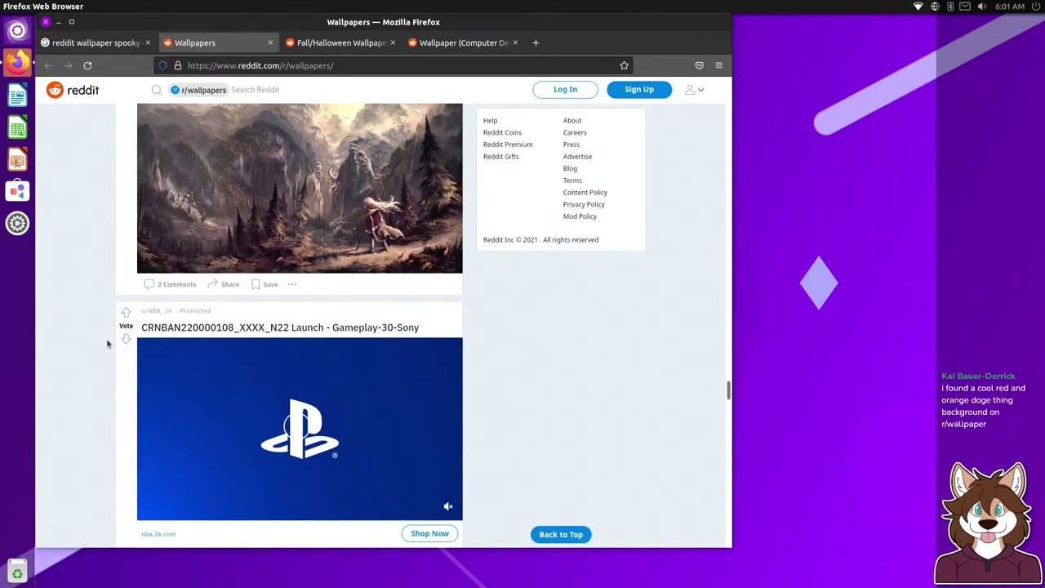
pyautogui.scroll(5, 106, 343)
pyautogui.scroll(-20, 108, 344)
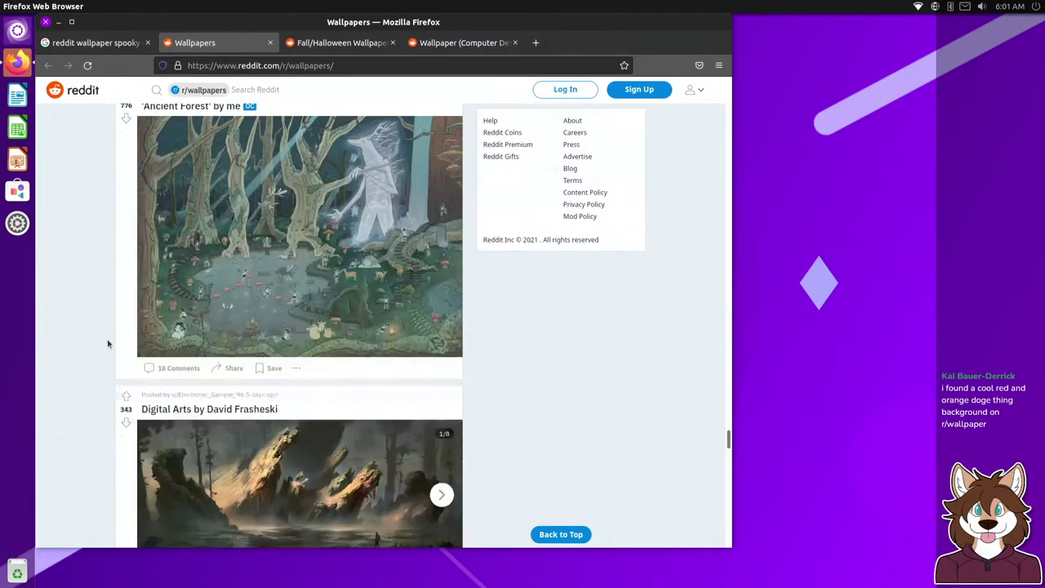
pyautogui.scroll(-15, 112, 349)
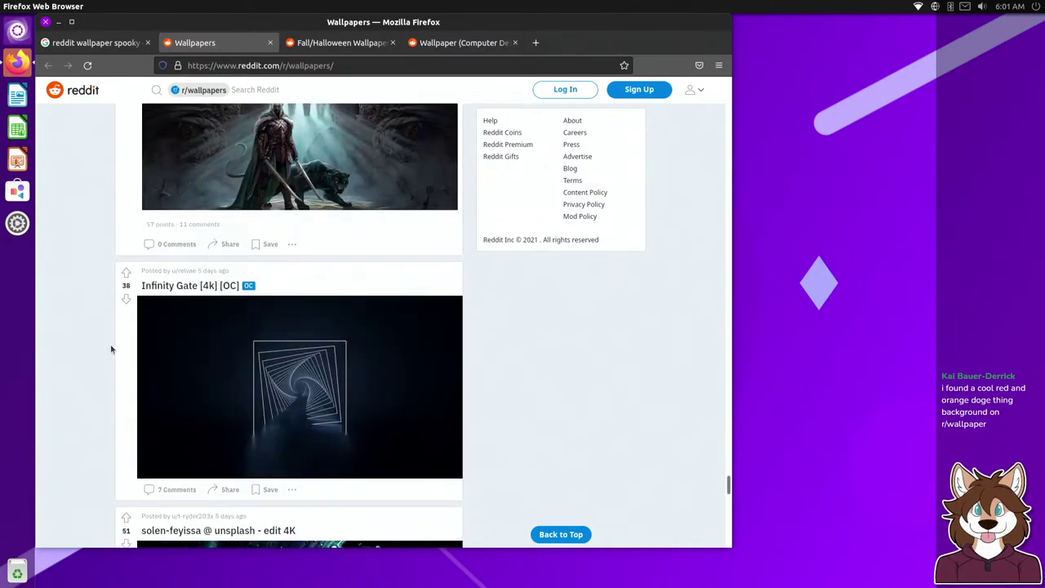
pyautogui.scroll(-15, 111, 349)
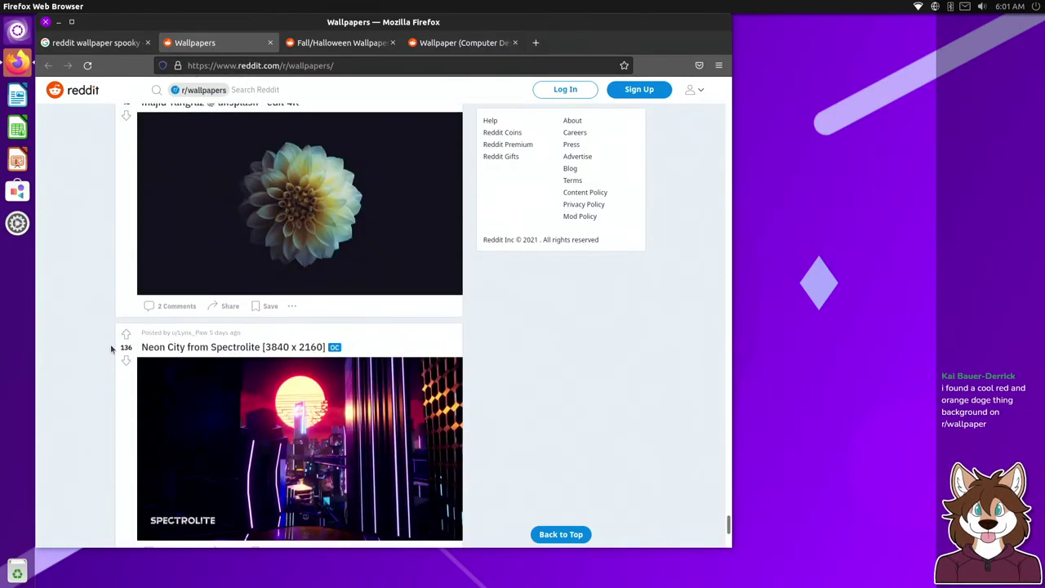
pyautogui.scroll(-15, 111, 349)
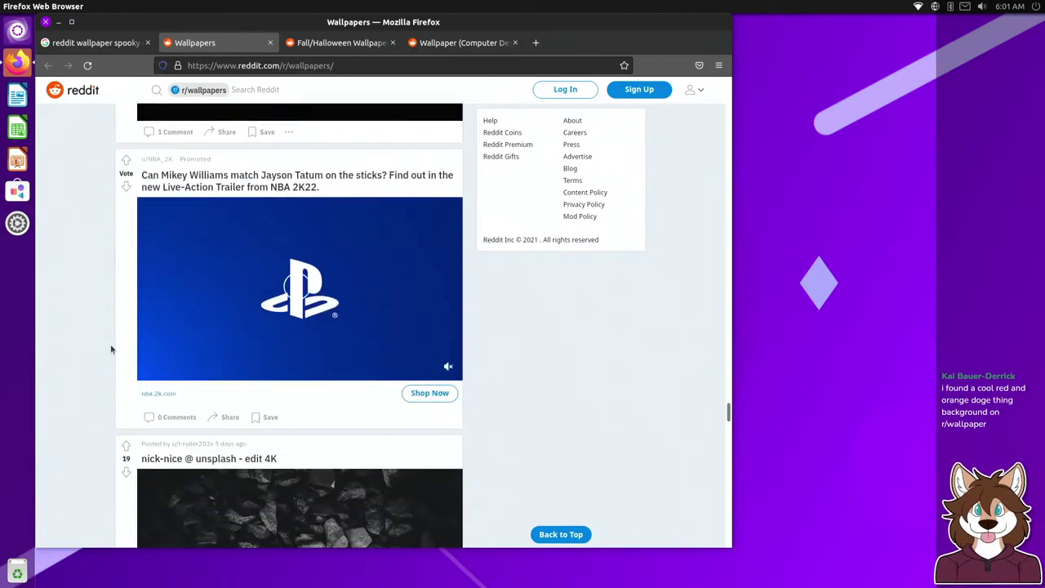
pyautogui.scroll(-15, 111, 349)
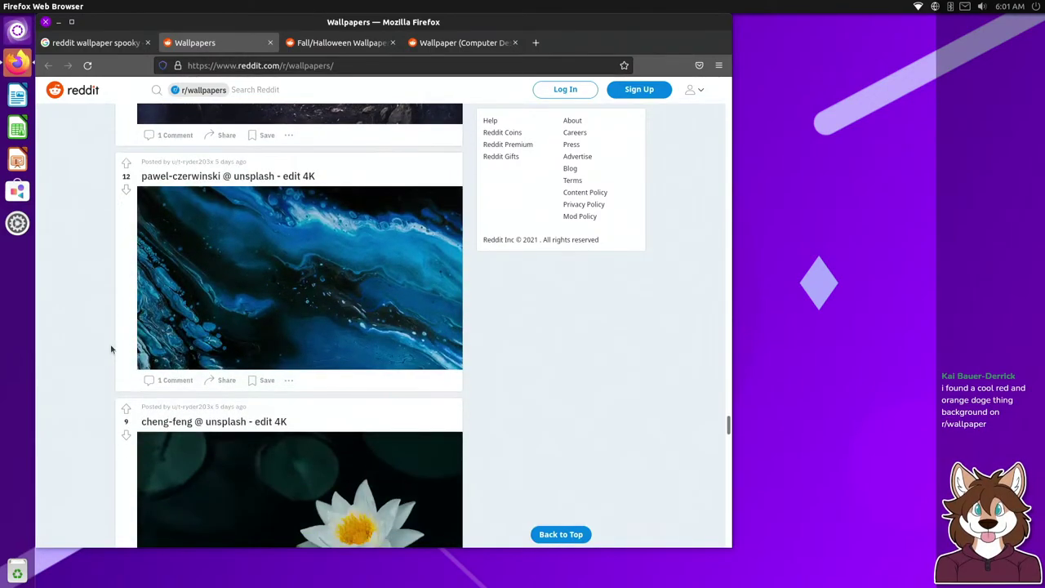
pyautogui.scroll(-10, 111, 349)
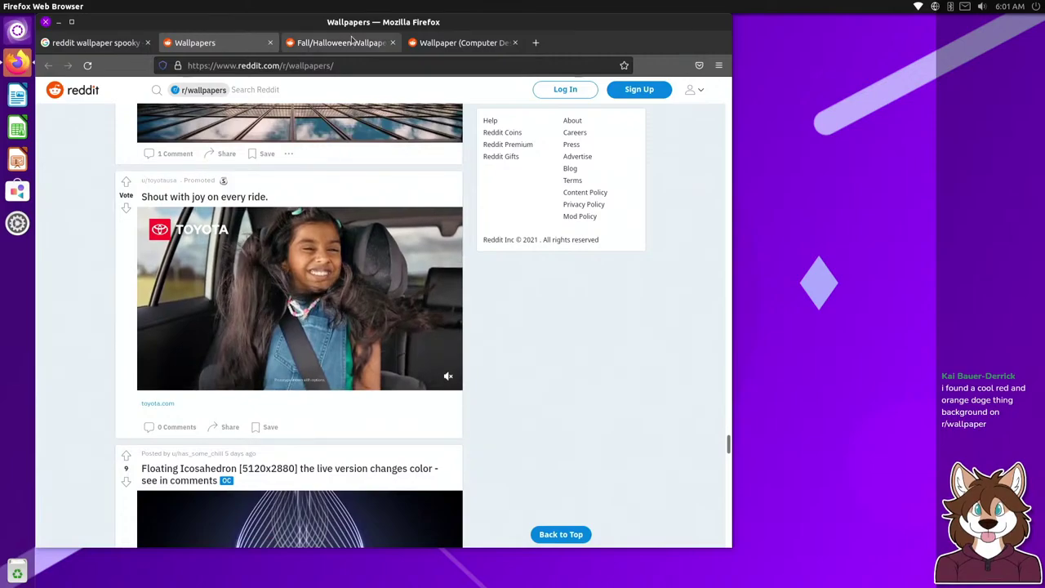
# Step: Close the Fall/Halloween Wallpaper Dump tab and scroll down through the r/wallpaper feed
pyautogui.click(352, 42)
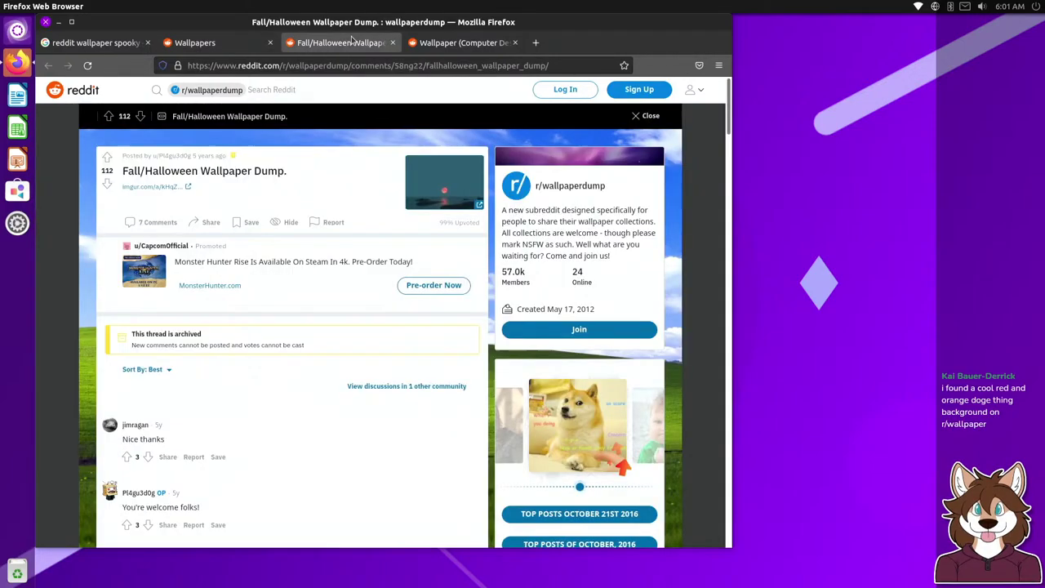
pyautogui.click(393, 42)
pyautogui.scroll(-5, 260, 302)
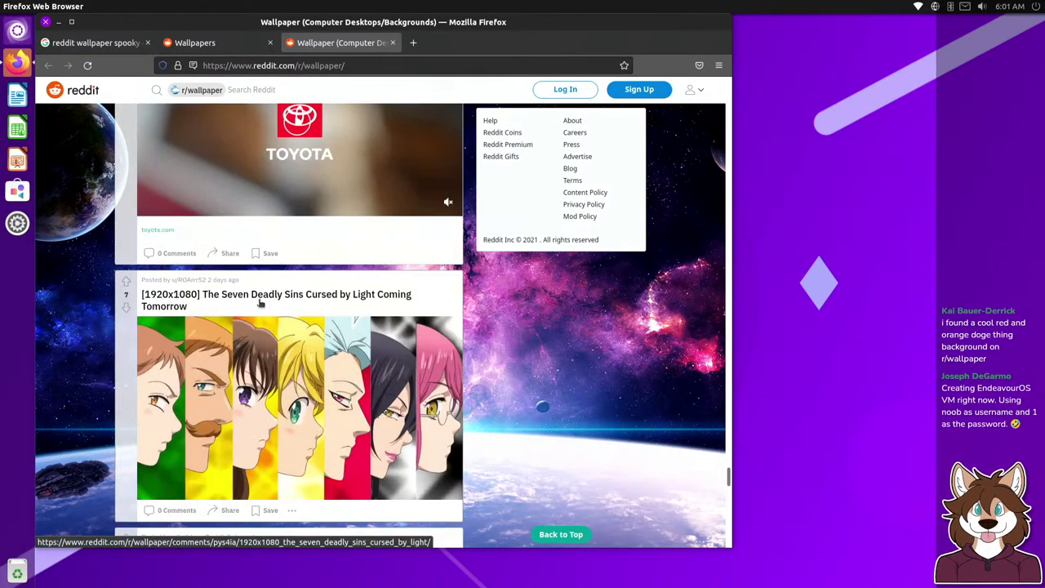
pyautogui.scroll(-15, 259, 302)
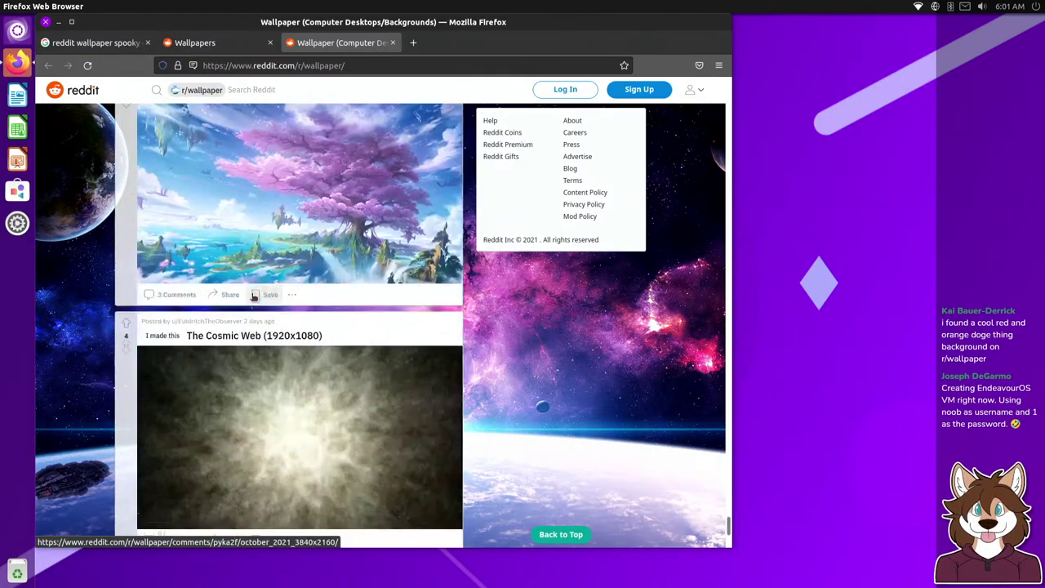
pyautogui.scroll(-4, 254, 297)
pyautogui.scroll(-20, 253, 296)
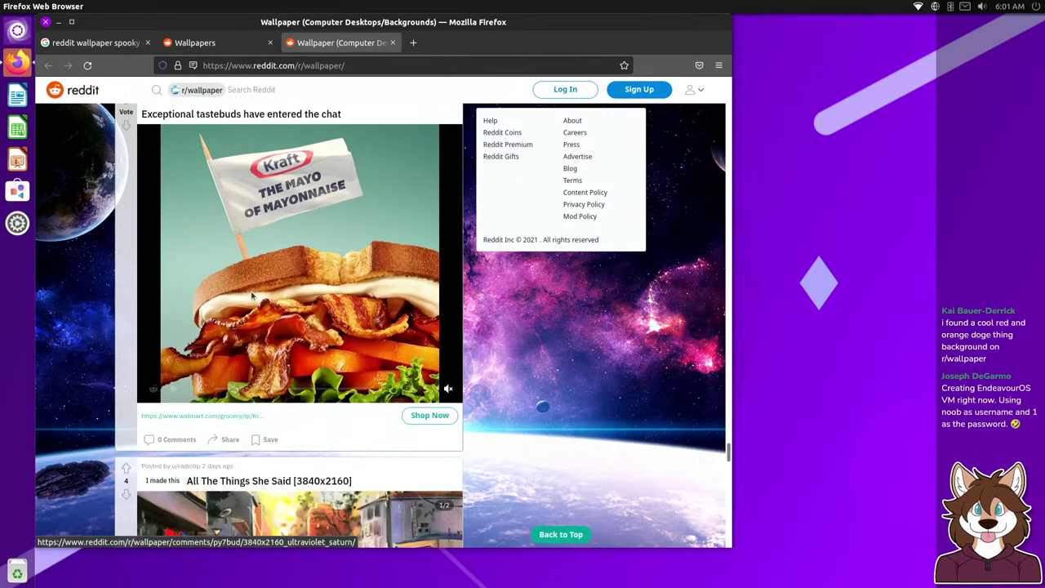
pyautogui.scroll(1, 253, 295)
pyautogui.scroll(-8, 254, 292)
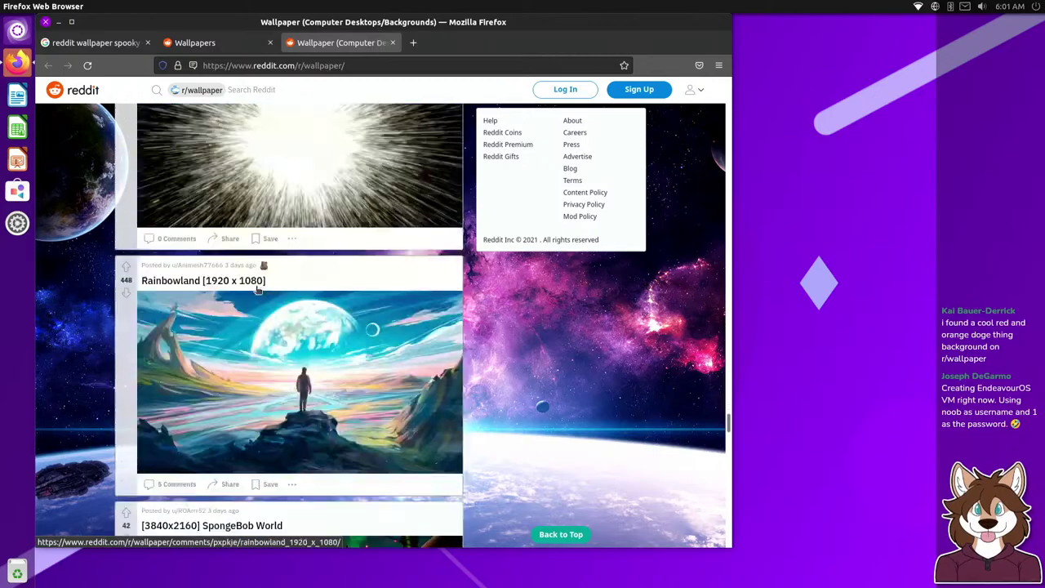
pyautogui.scroll(-6, 259, 284)
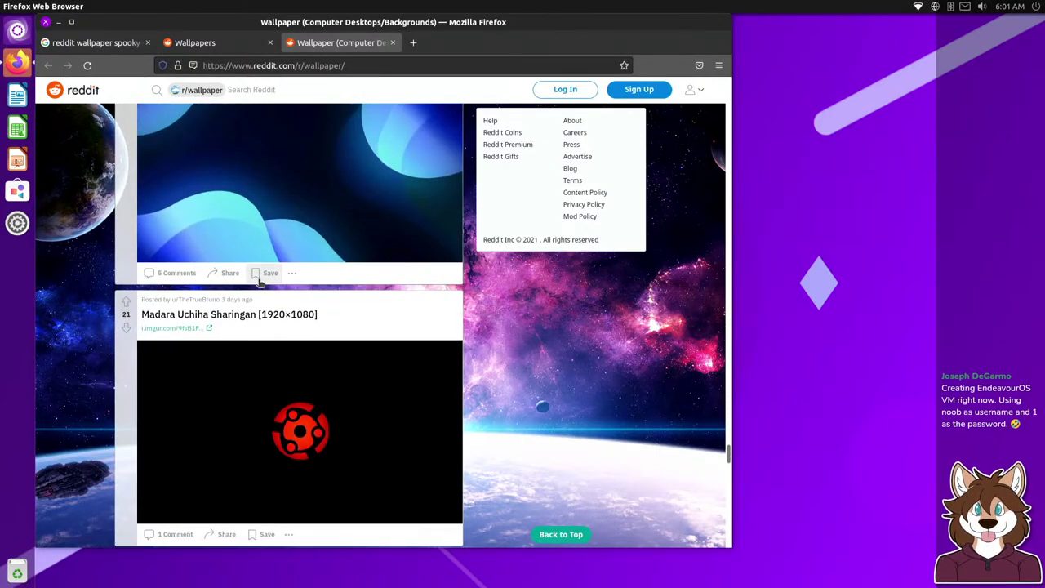
pyautogui.scroll(-5, 259, 279)
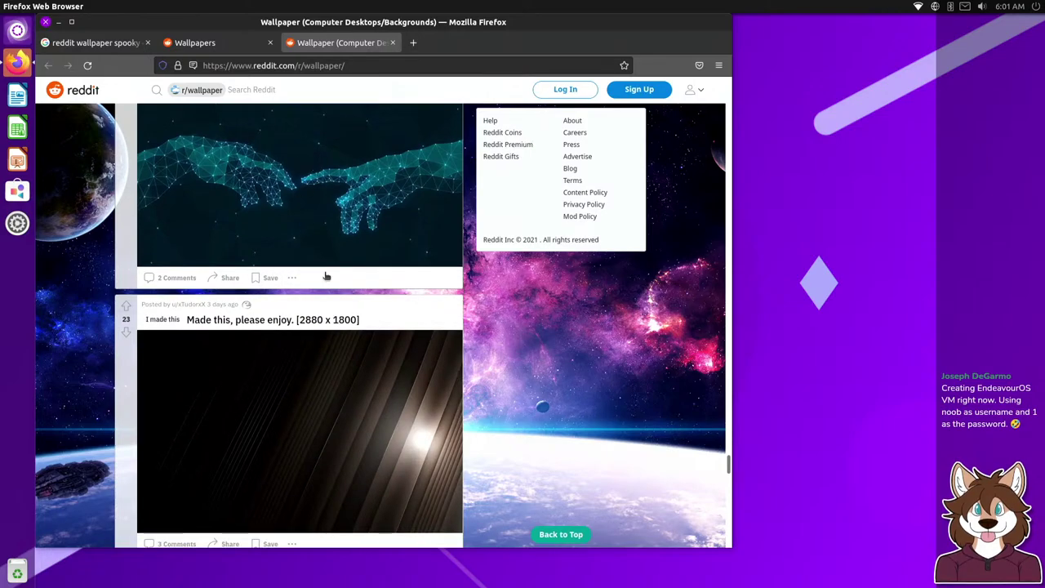
pyautogui.scroll(18, 330, 293)
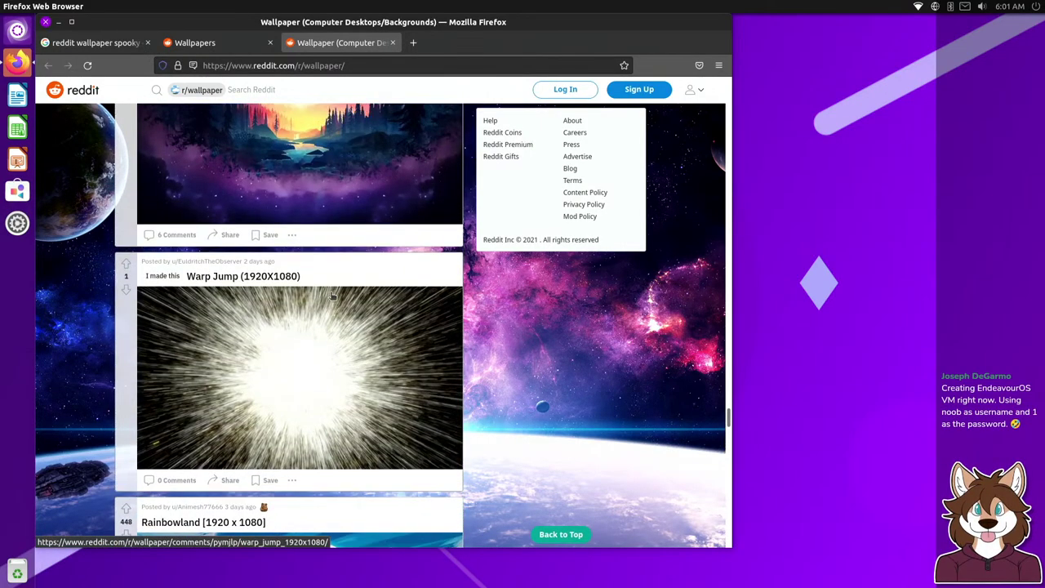
pyautogui.scroll(-4, 330, 296)
# Step: Save the full-size Magical Wild Forest image to Downloads as qckc237ypgq71.jpg
pyautogui.scroll(6, 330, 297)
pyautogui.click(330, 298)
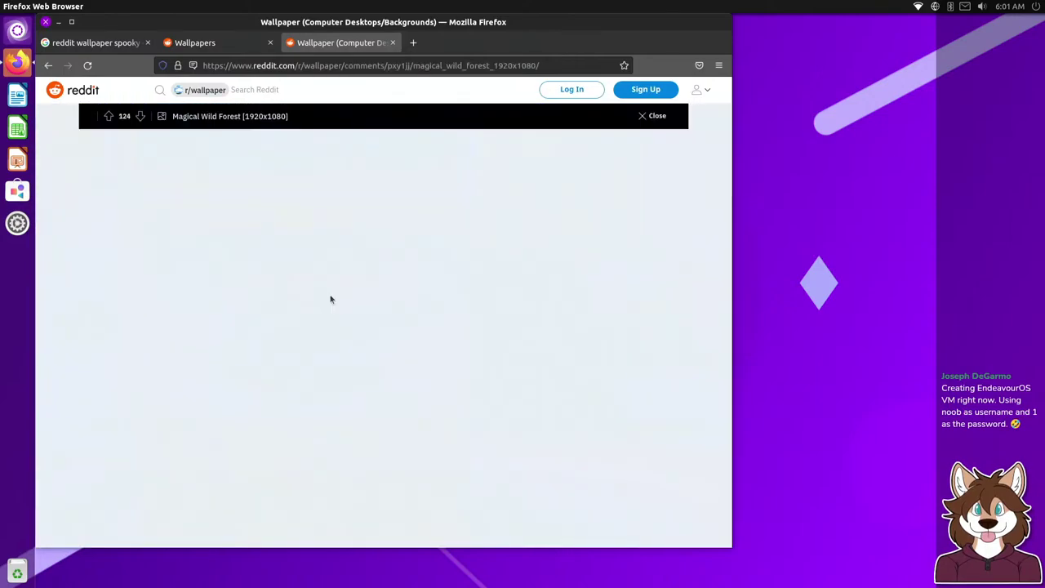
pyautogui.click(319, 291)
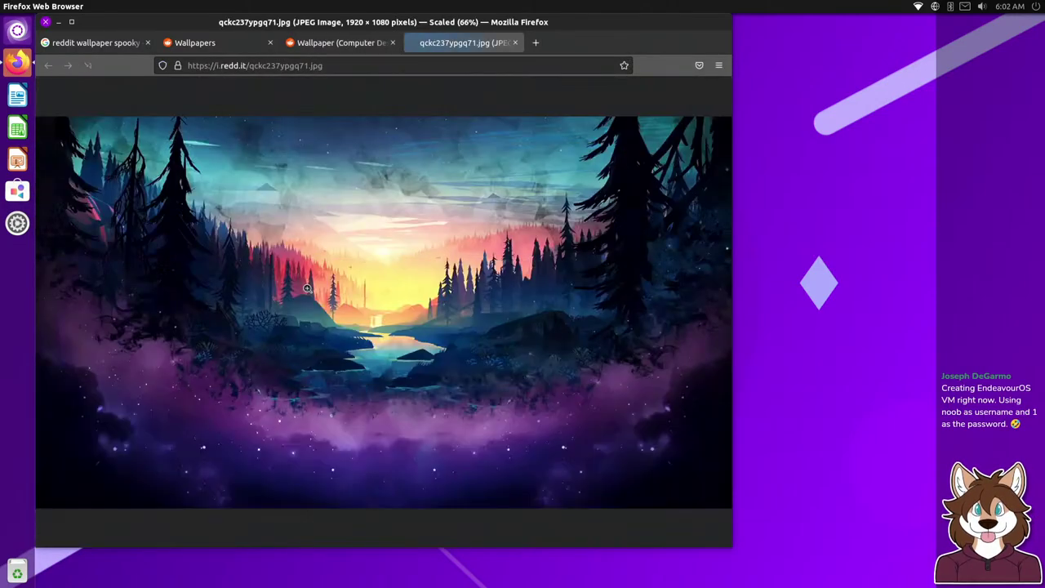
pyautogui.rightClick(317, 286)
pyautogui.click(347, 292)
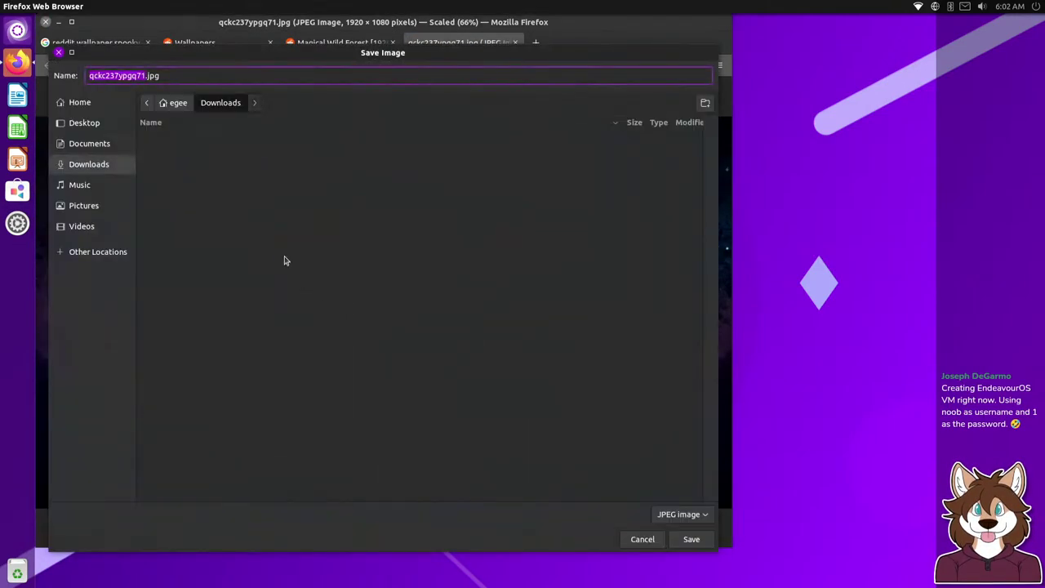
pyautogui.click(691, 538)
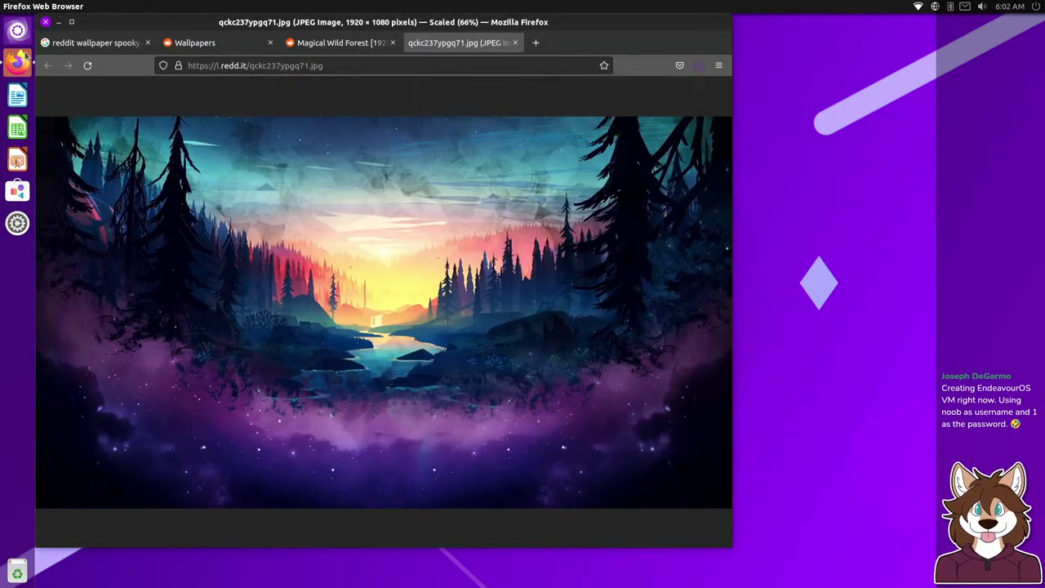
pyautogui.click(17, 31)
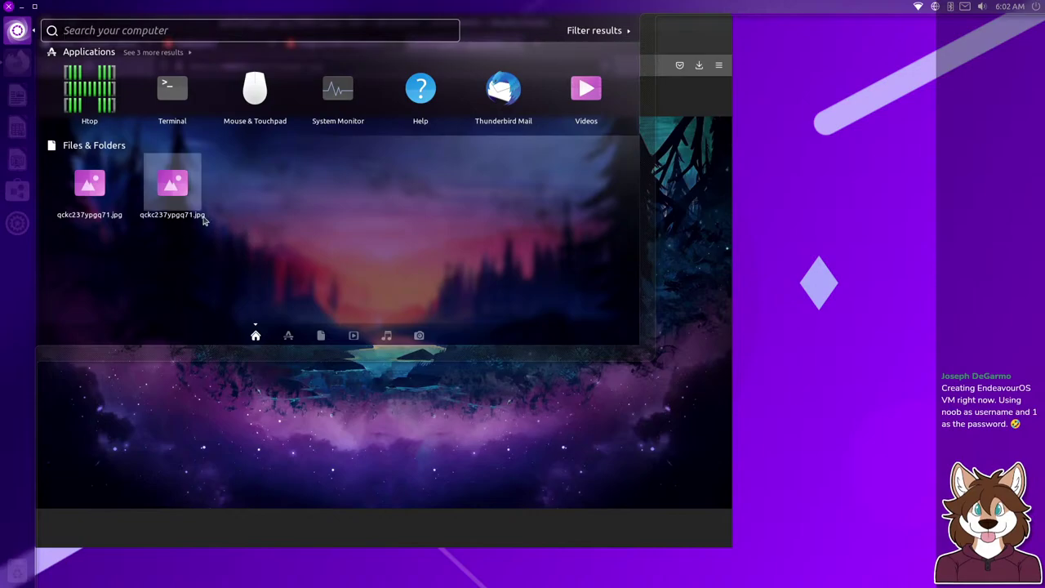
# Step: Search the Dash for 'files' and launch Files, closing the Archive Manager opened by mistake
pyautogui.write('fil')
pyautogui.press('Return')
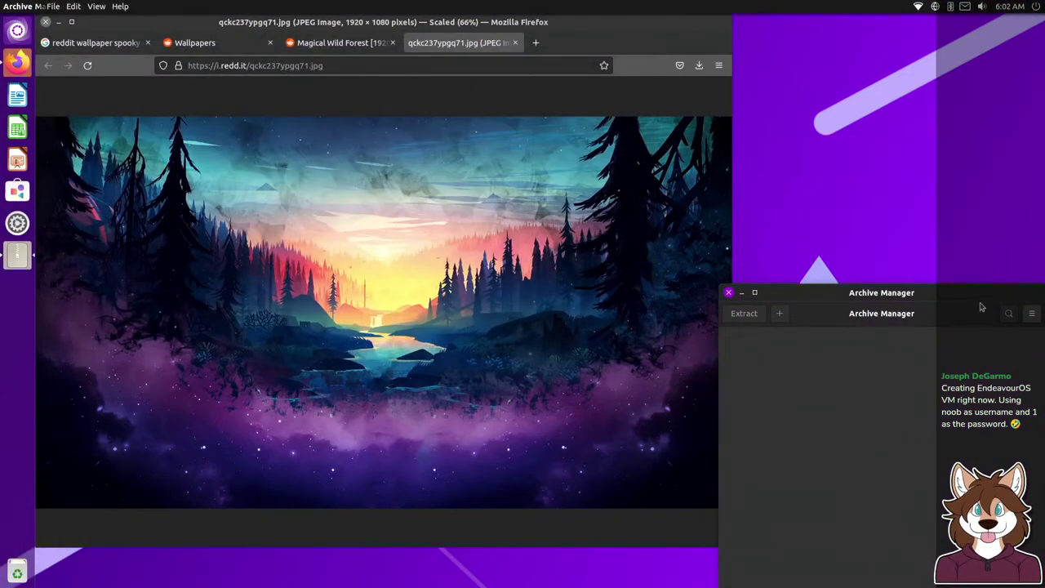
pyautogui.click(728, 294)
pyautogui.press('super')
pyautogui.write('files')
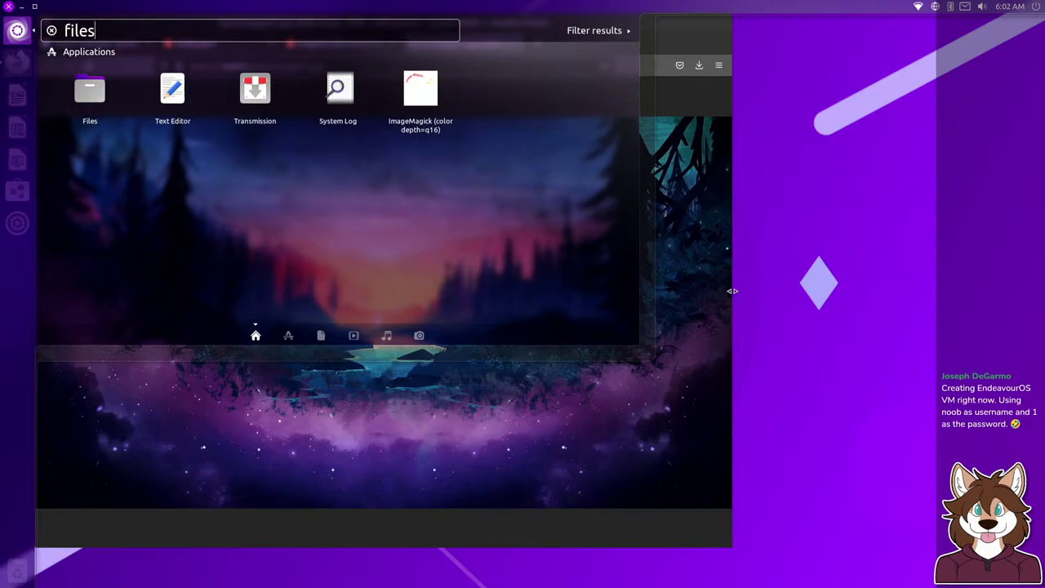
pyautogui.press('Return')
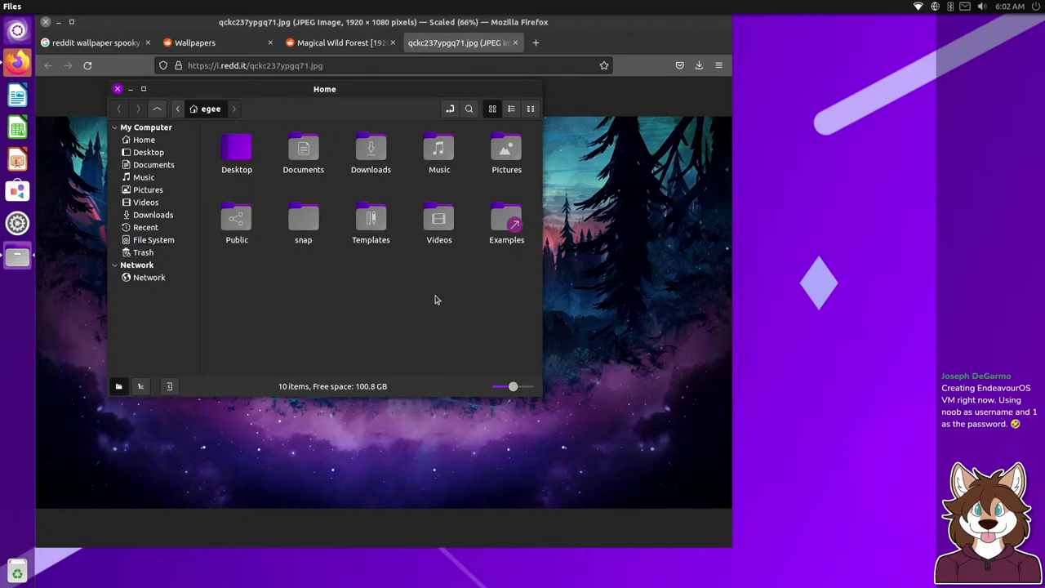
# Step: Set the downloaded forest image qckc237ypgq71.jpg from Downloads as the desktop wallpaper
pyautogui.doubleClick(378, 159)
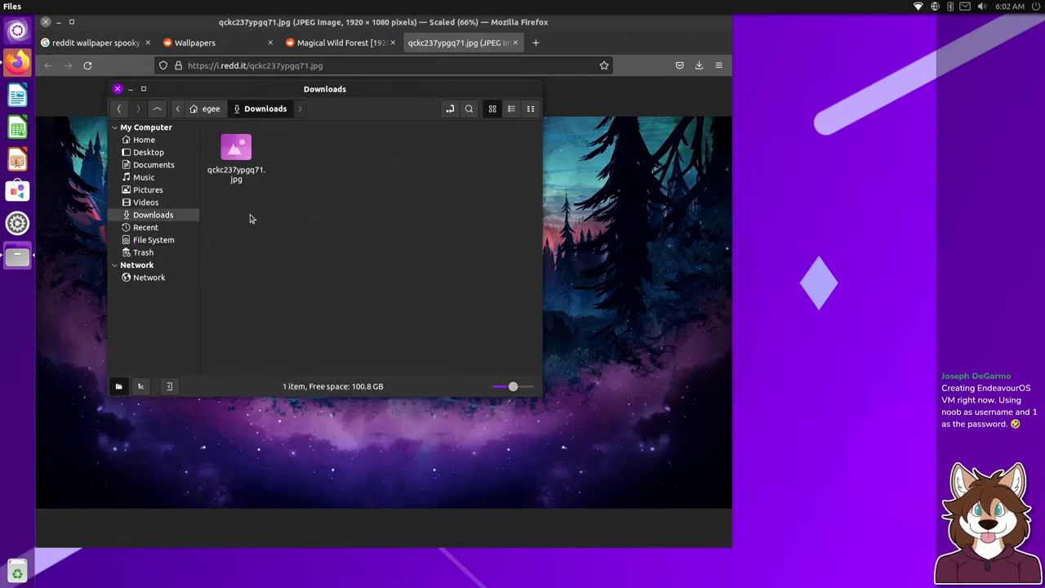
pyautogui.rightClick(235, 155)
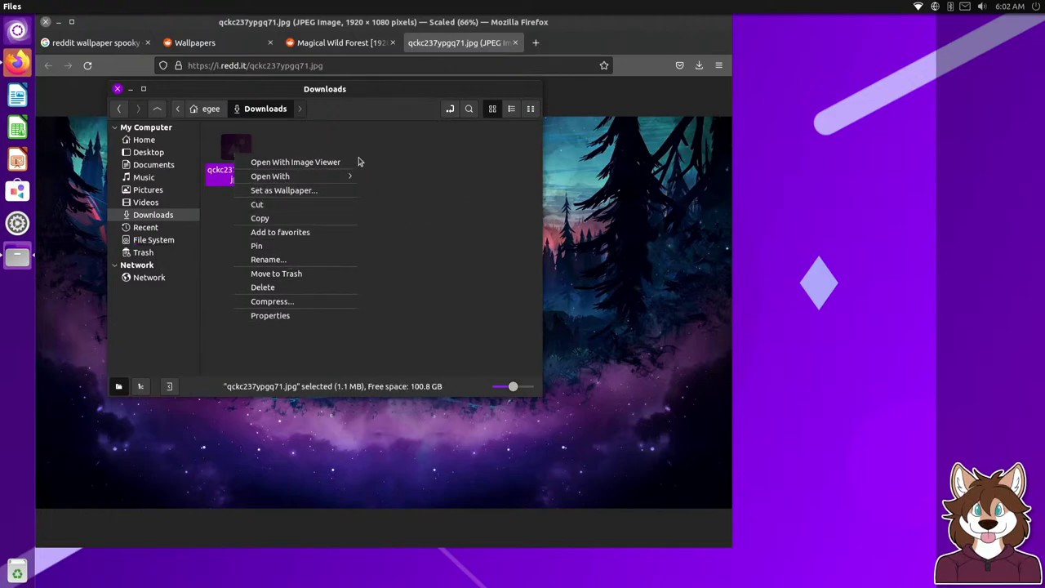
pyautogui.click(284, 190)
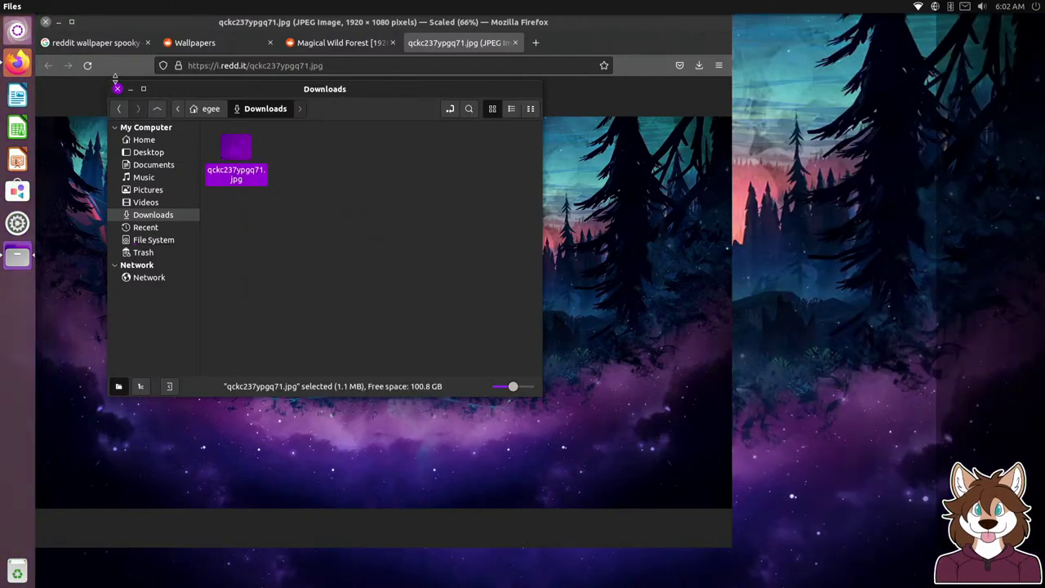
# Step: Return Files to Home, close Firefox and minimise Files to uncover the desktop
pyautogui.click(186, 140)
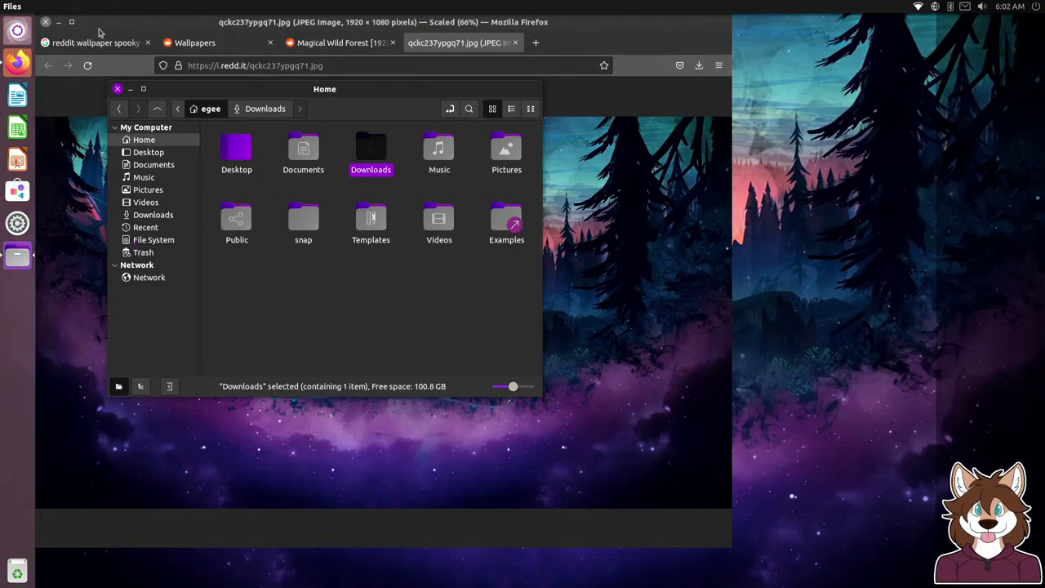
pyautogui.click(58, 21)
pyautogui.click(130, 89)
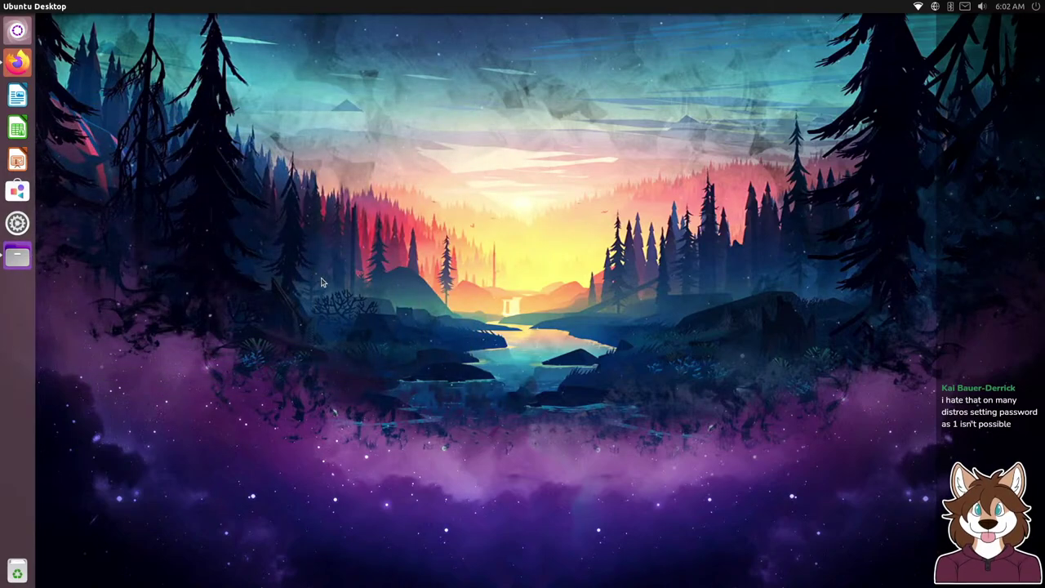
# Step: In desktop background settings, try the purple Ubuntu image, then choose the forest road photo
pyautogui.rightClick(298, 260)
pyautogui.rightClick(230, 203)
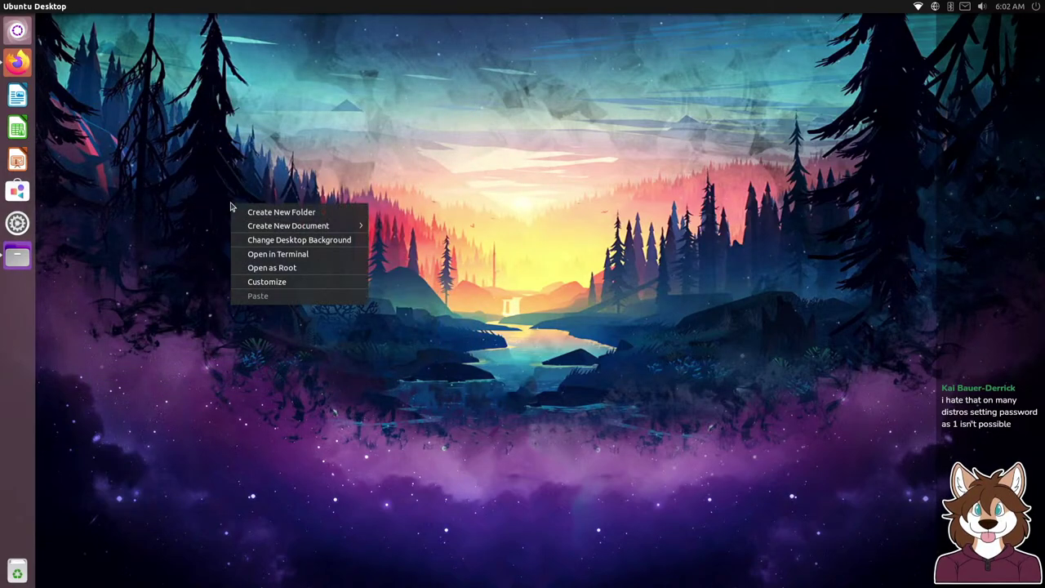
pyautogui.click(302, 239)
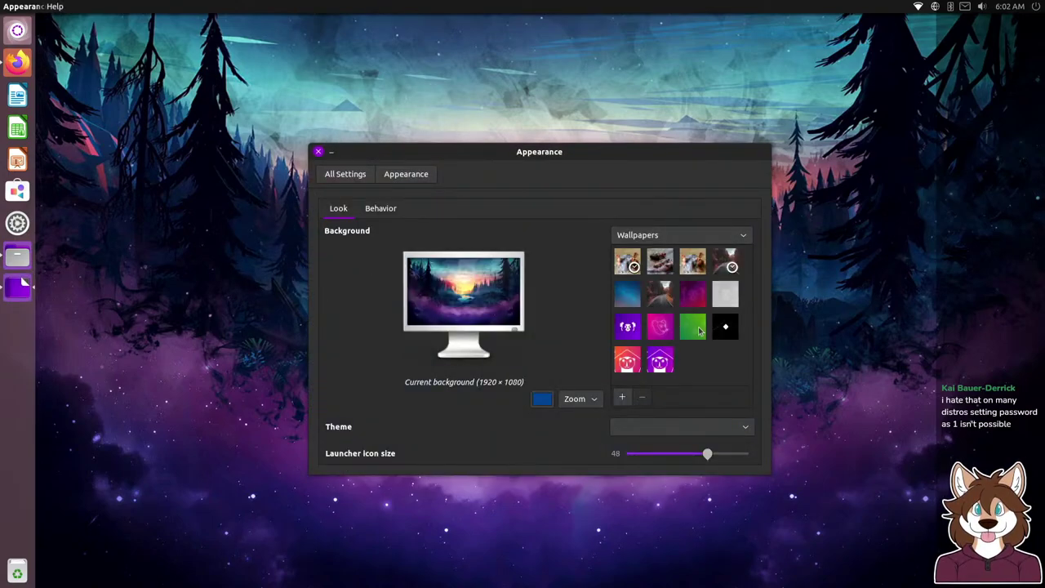
pyautogui.click(692, 293)
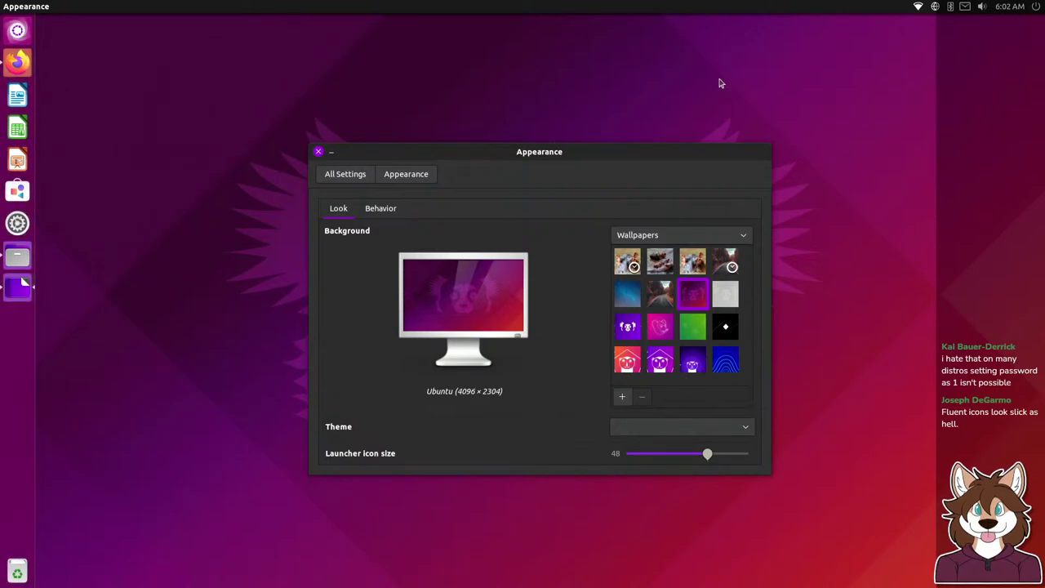
pyautogui.moveTo(534, 149); pyautogui.dragTo(425, 79)
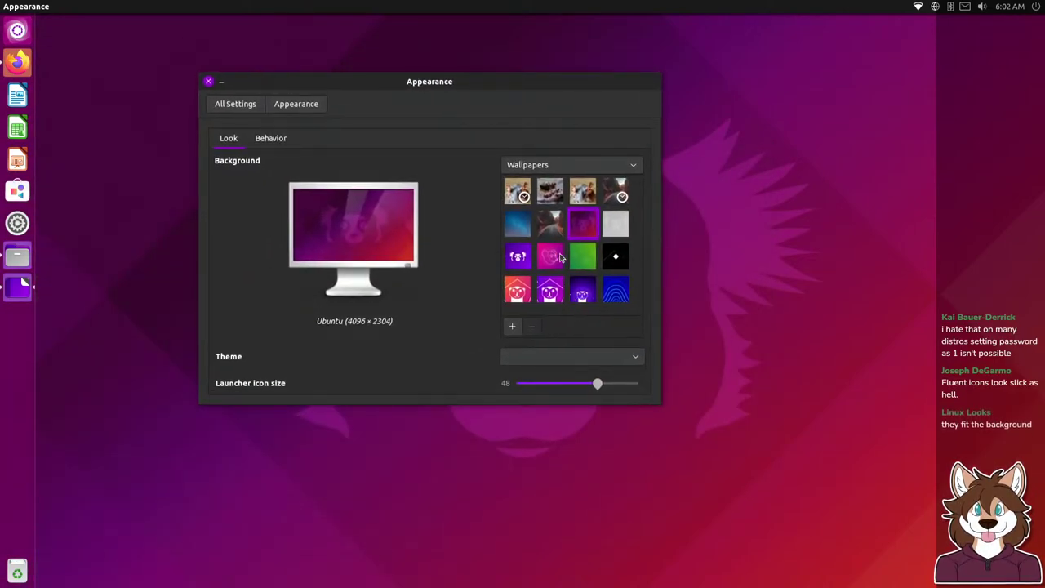
pyautogui.click(611, 196)
pyautogui.moveTo(587, 82); pyautogui.dragTo(528, 181)
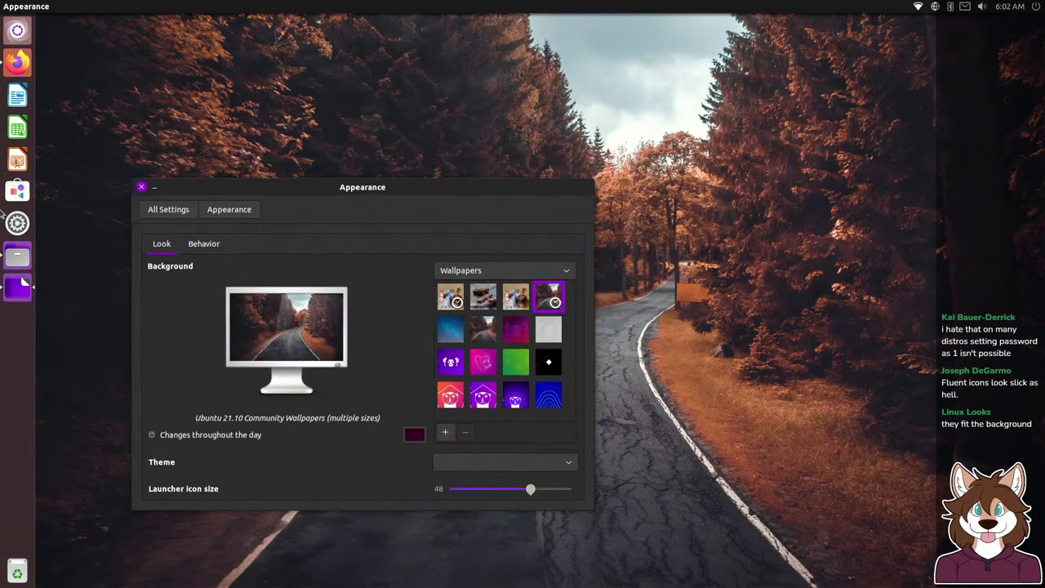
# Step: Close Appearance, then open Files from the launcher and close it again
pyautogui.click(142, 187)
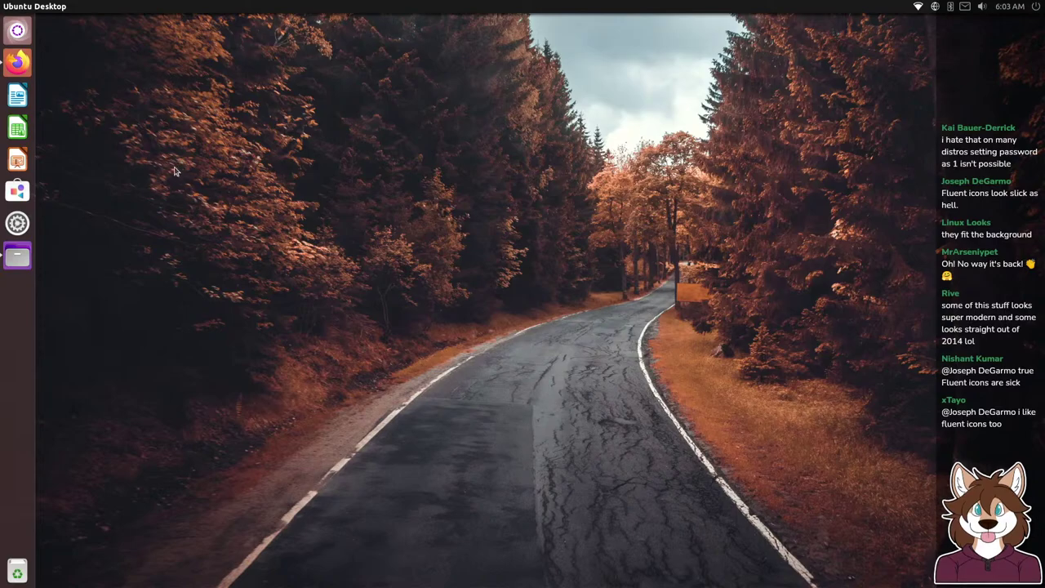
pyautogui.click(17, 256)
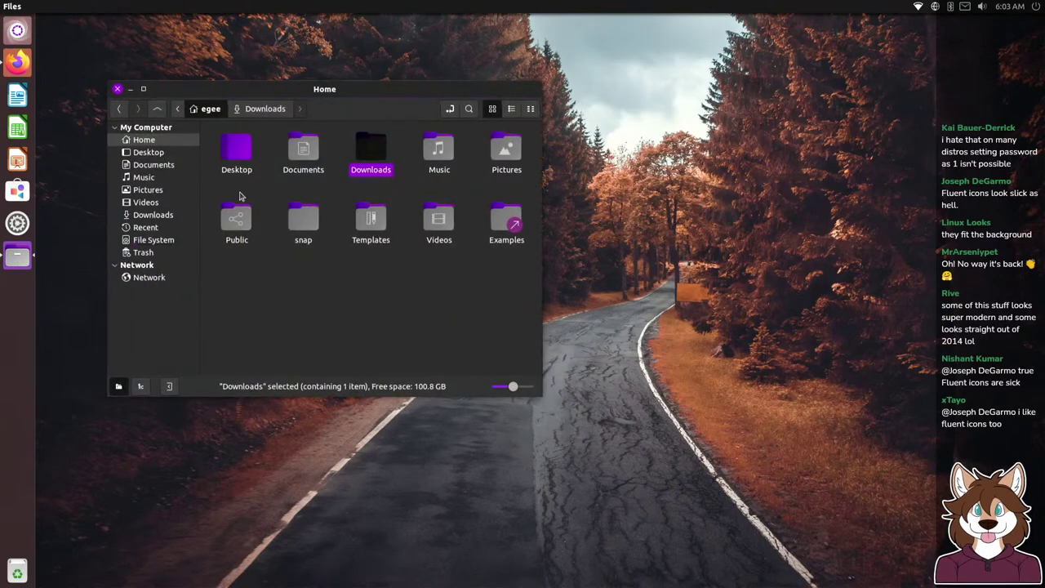
pyautogui.click(118, 89)
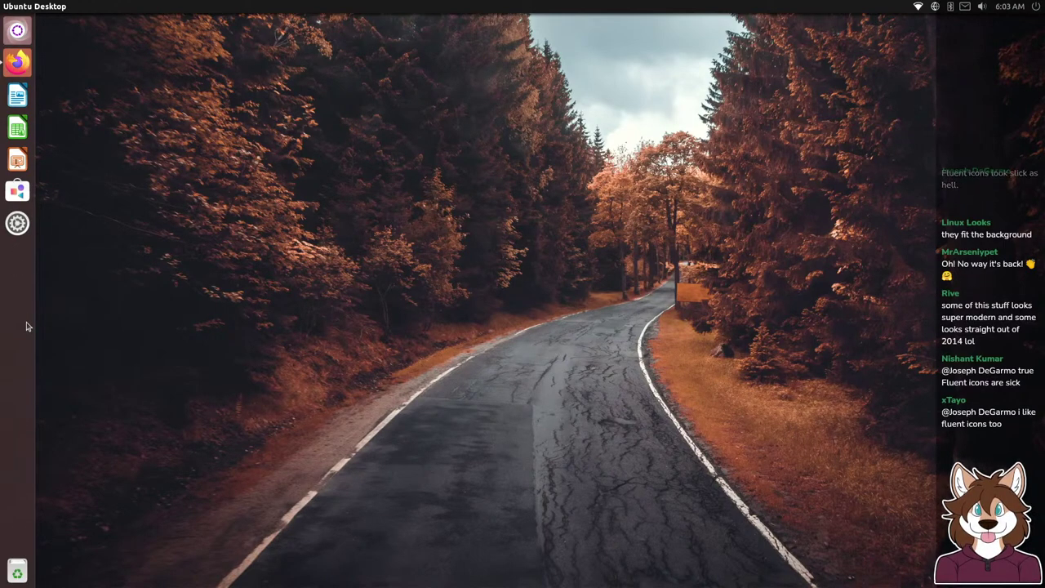
# Step: Check the network and keyboard indicators, opening and closing Text Entry Settings
pyautogui.click(918, 7)
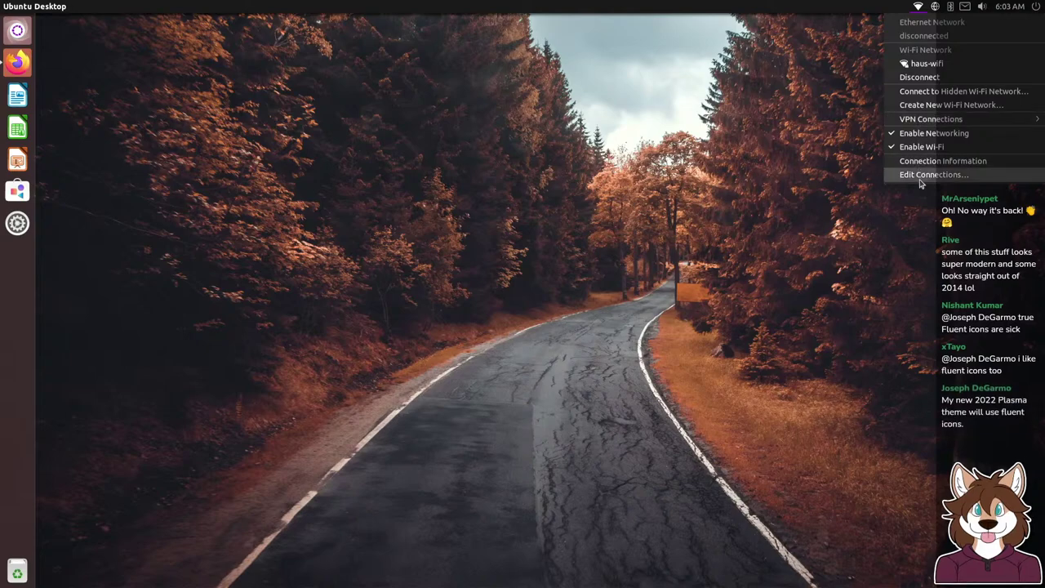
pyautogui.click(944, 14)
pyautogui.click(942, 13)
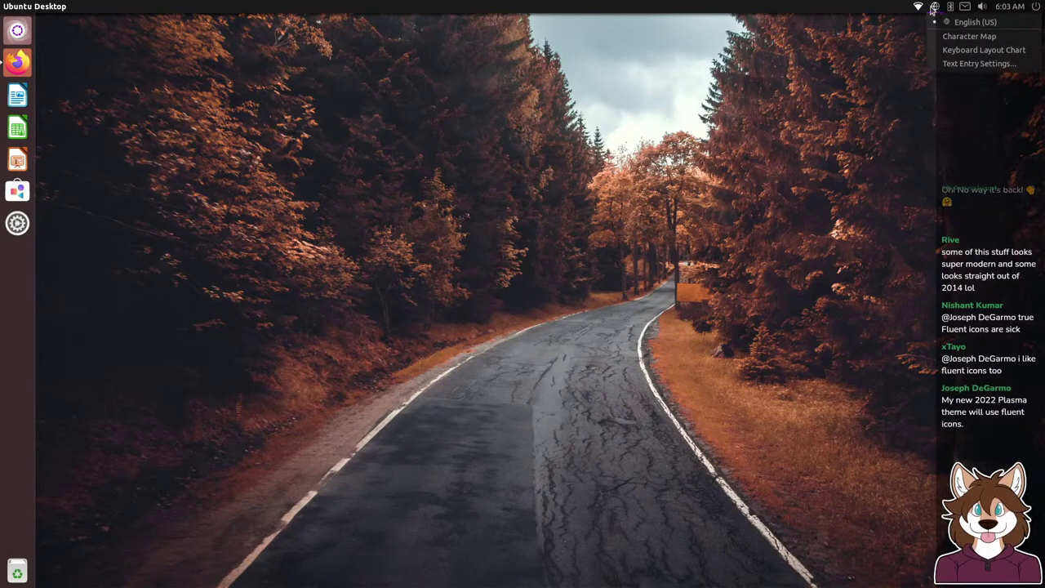
pyautogui.click(956, 64)
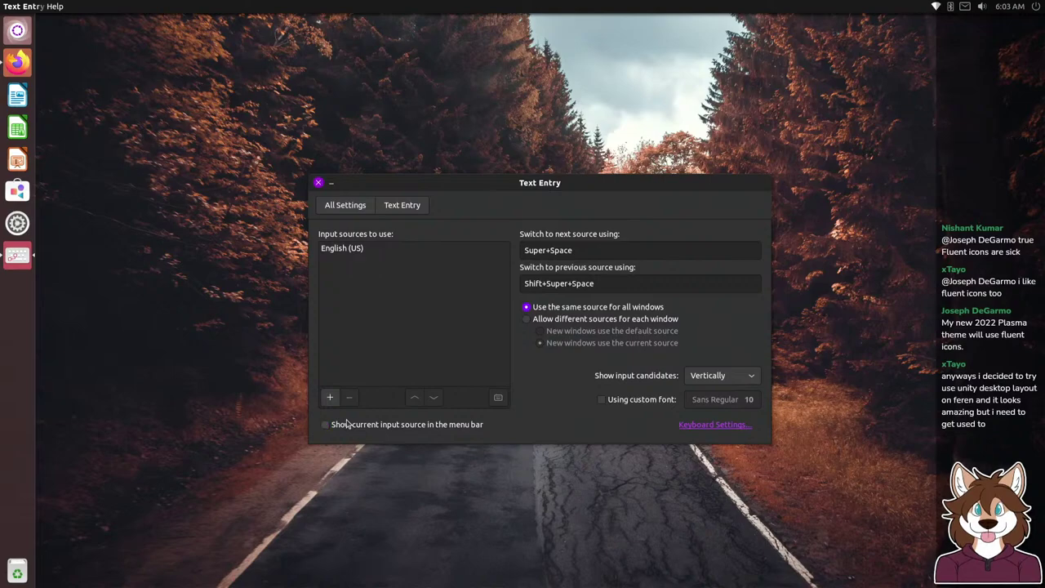
pyautogui.click(318, 183)
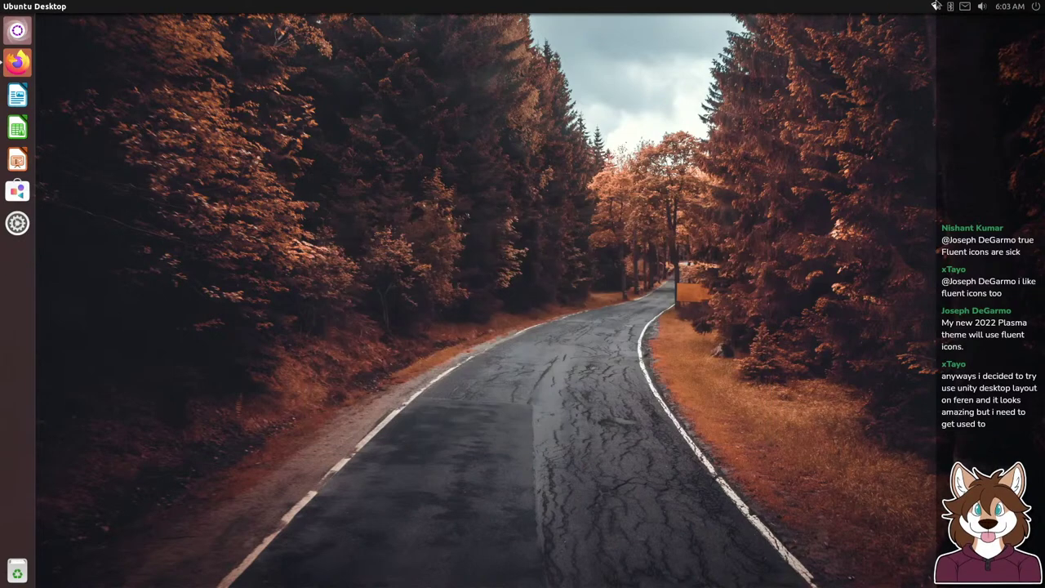
# Step: Turn Bluetooth off, then glance at the messaging menu and the clock's calendar
pyautogui.click(950, 8)
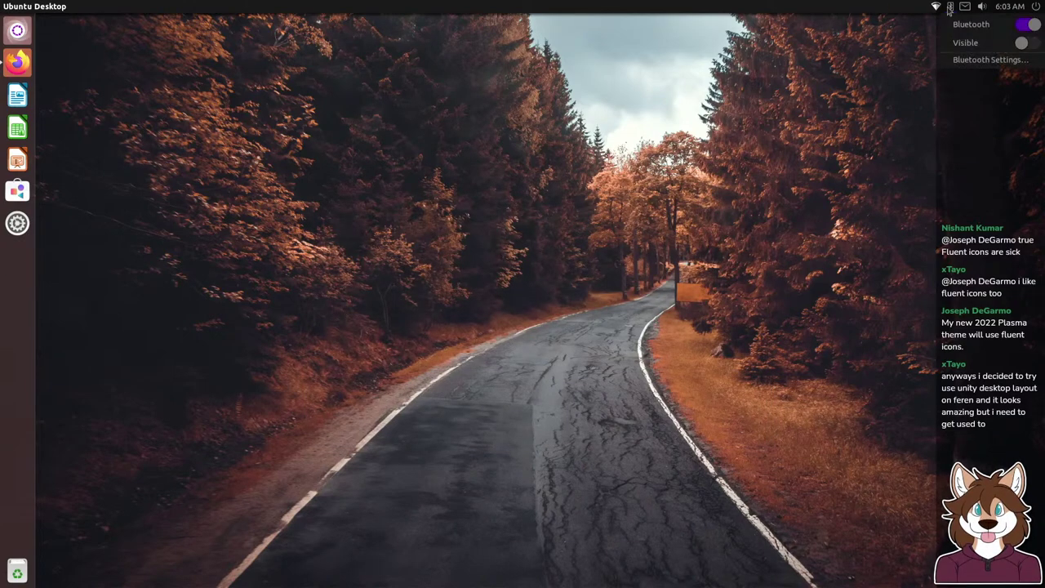
pyautogui.click(1030, 27)
pyautogui.click(963, 7)
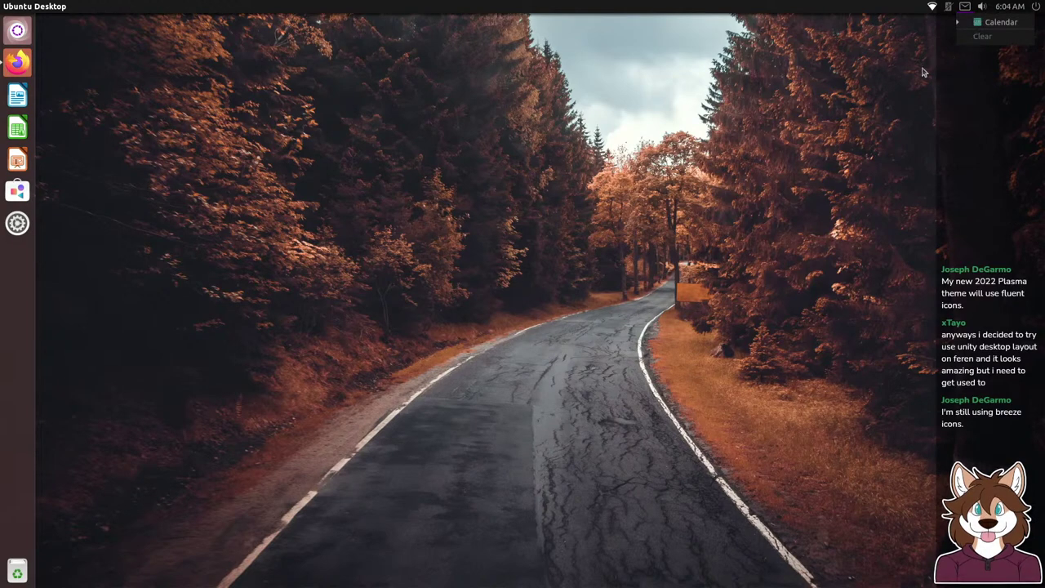
pyautogui.click(975, 36)
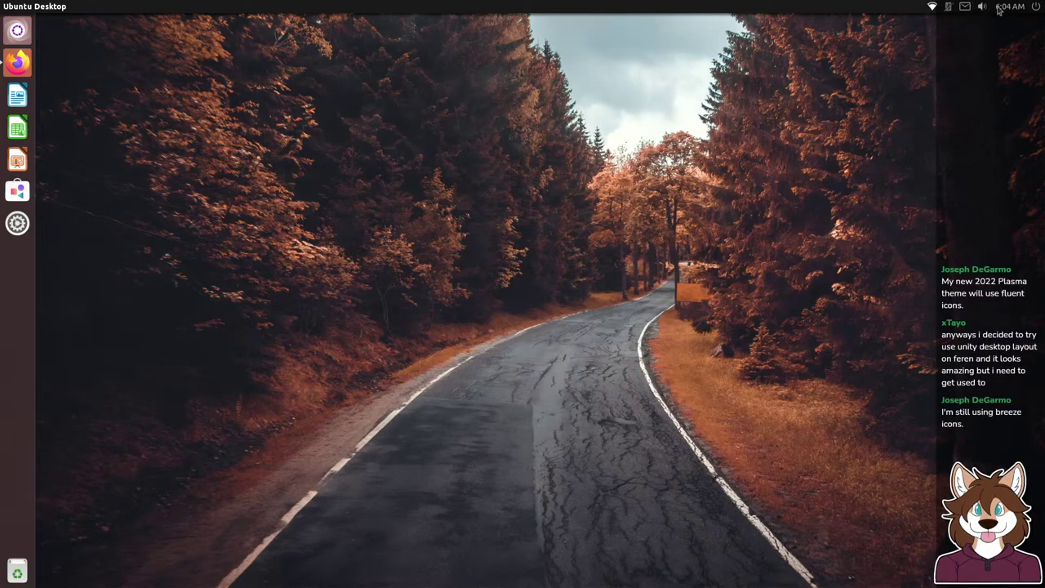
pyautogui.click(1001, 8)
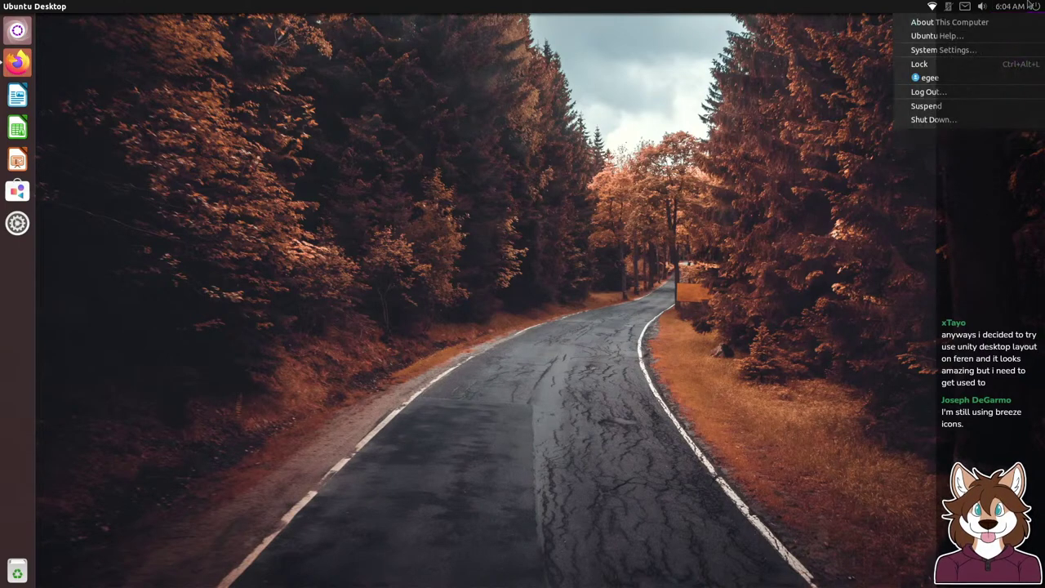
pyautogui.moveTo(1035, 6)
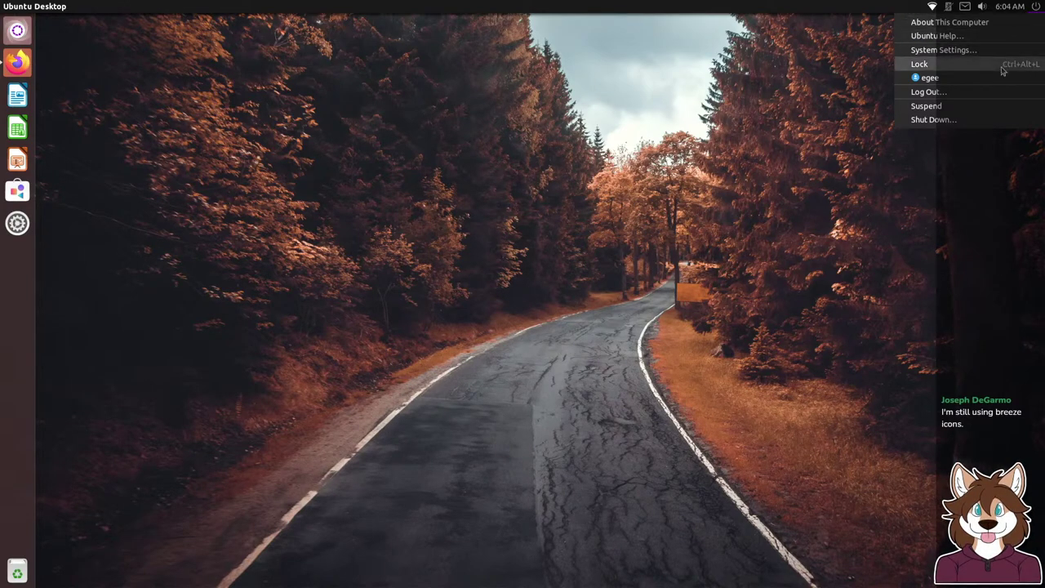
# Step: View About This Computer, then open the Ubuntu Help guide from the session menu
pyautogui.click(1020, 27)
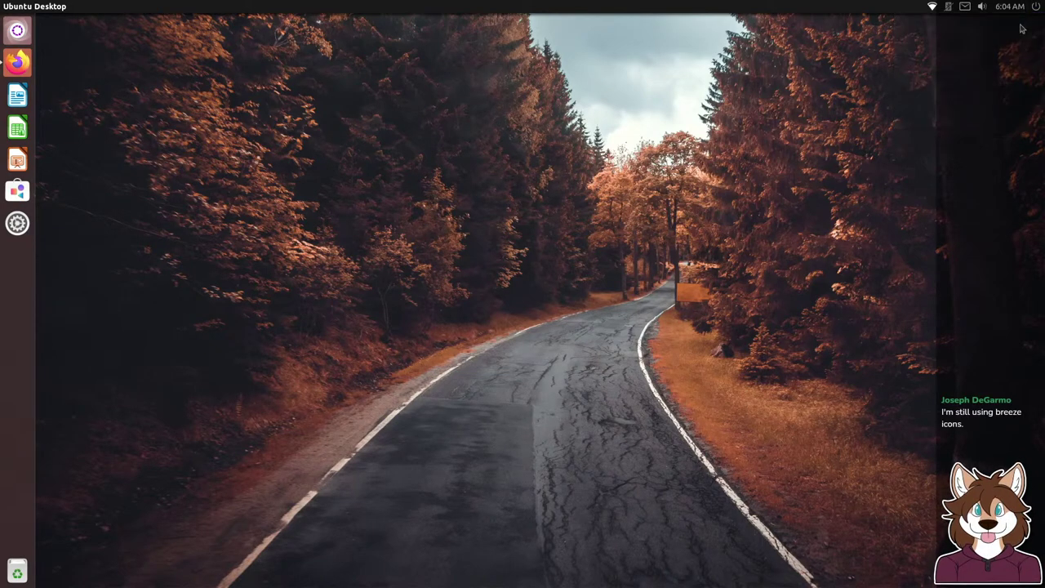
pyautogui.click(1035, 6)
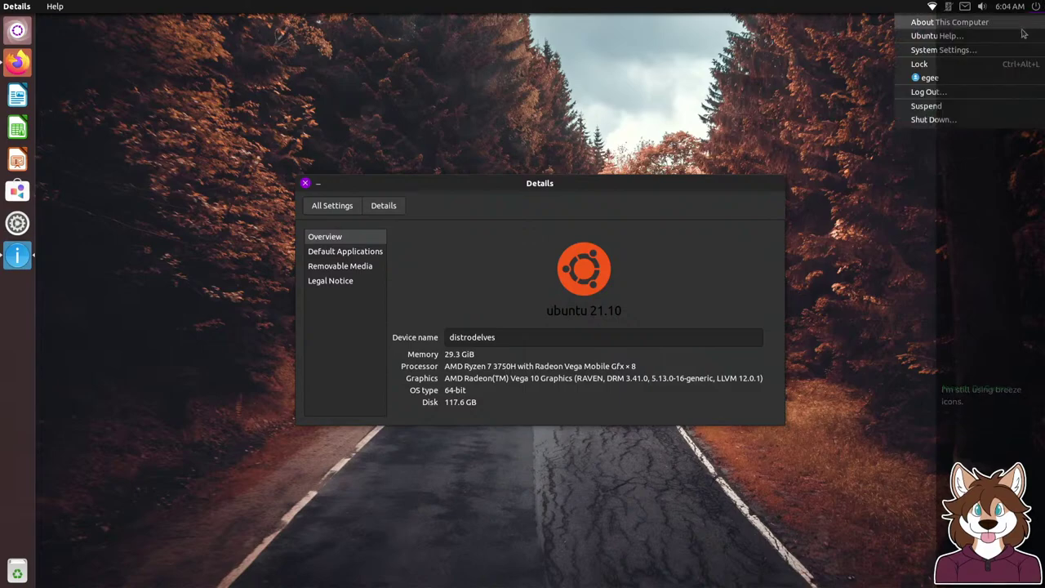
pyautogui.click(972, 35)
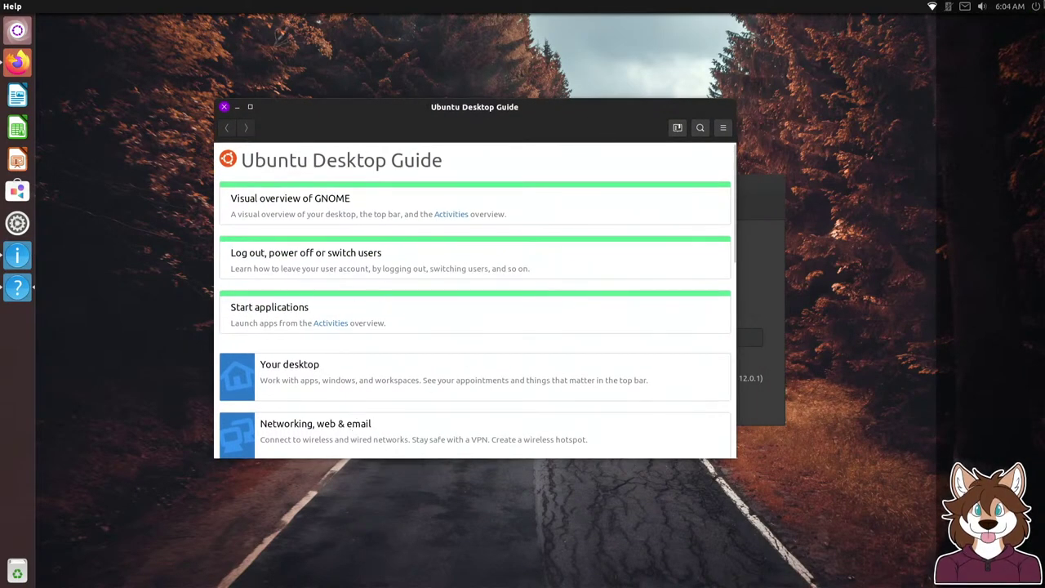
# Step: Log out and back in, then go from About This Computer to All Settings
pyautogui.click(1035, 6)
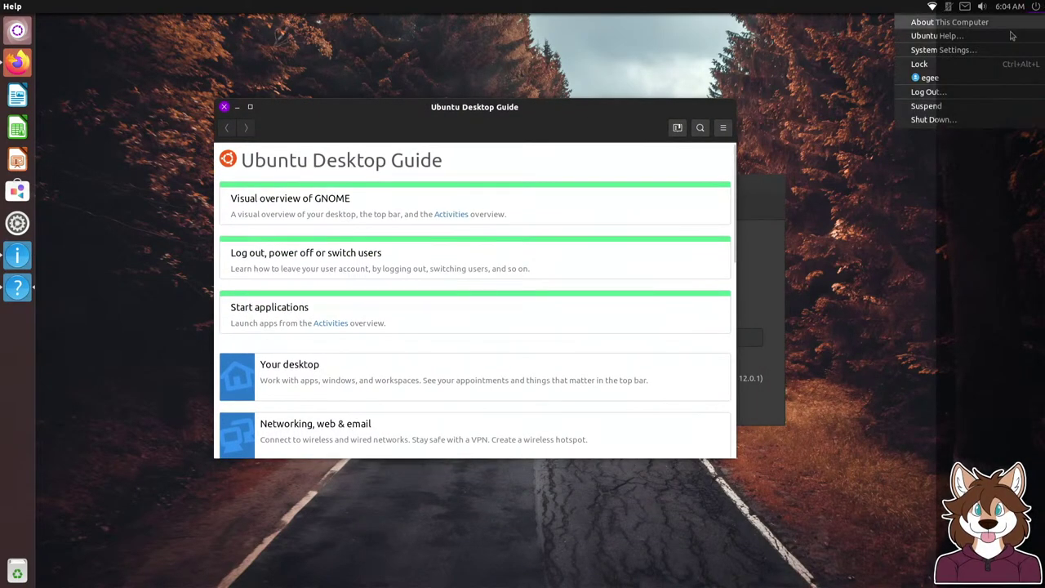
pyautogui.click(927, 86)
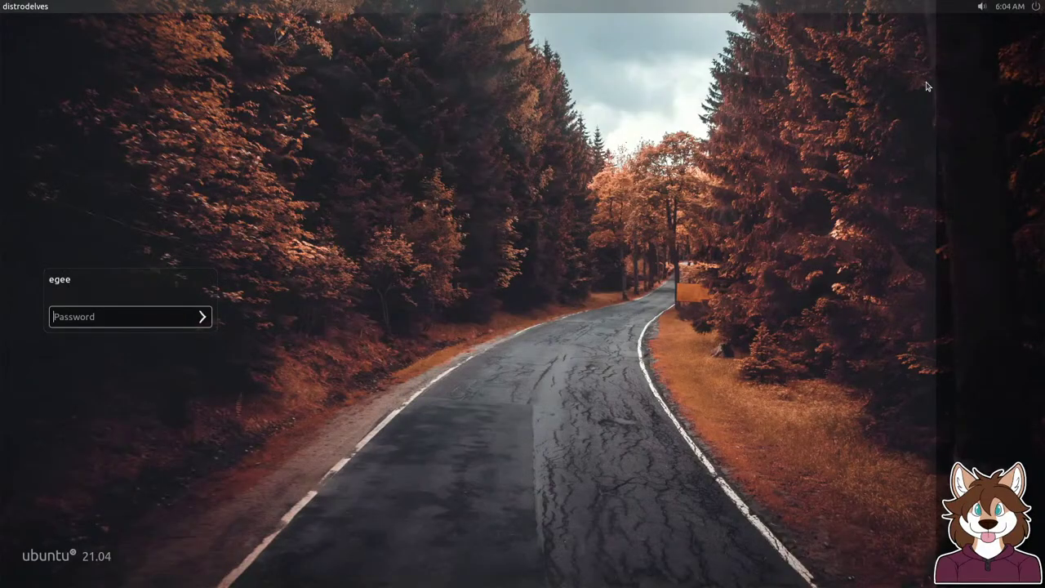
pyautogui.click(111, 323)
pyautogui.press('Return')
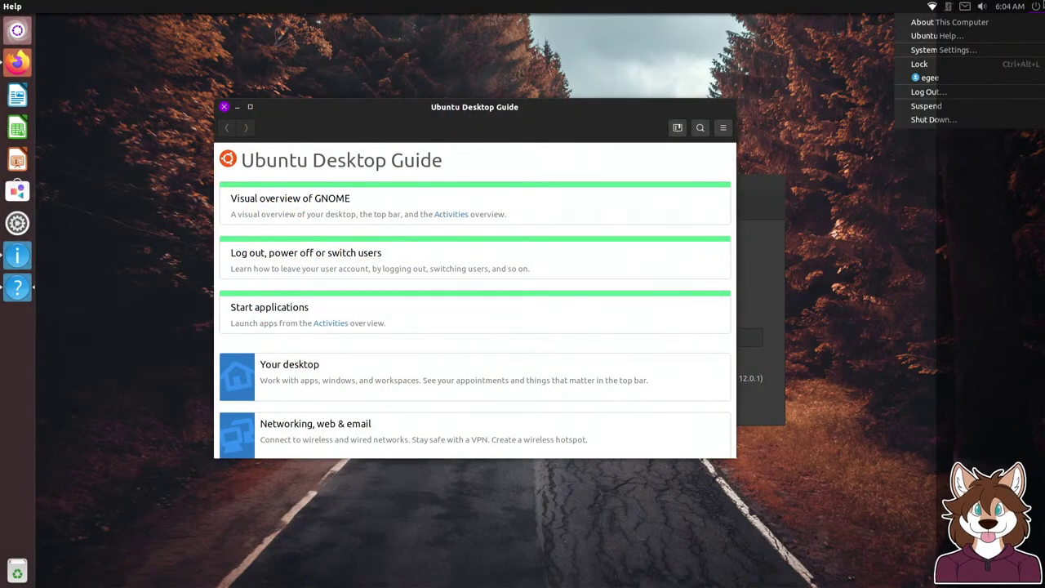
pyautogui.click(949, 22)
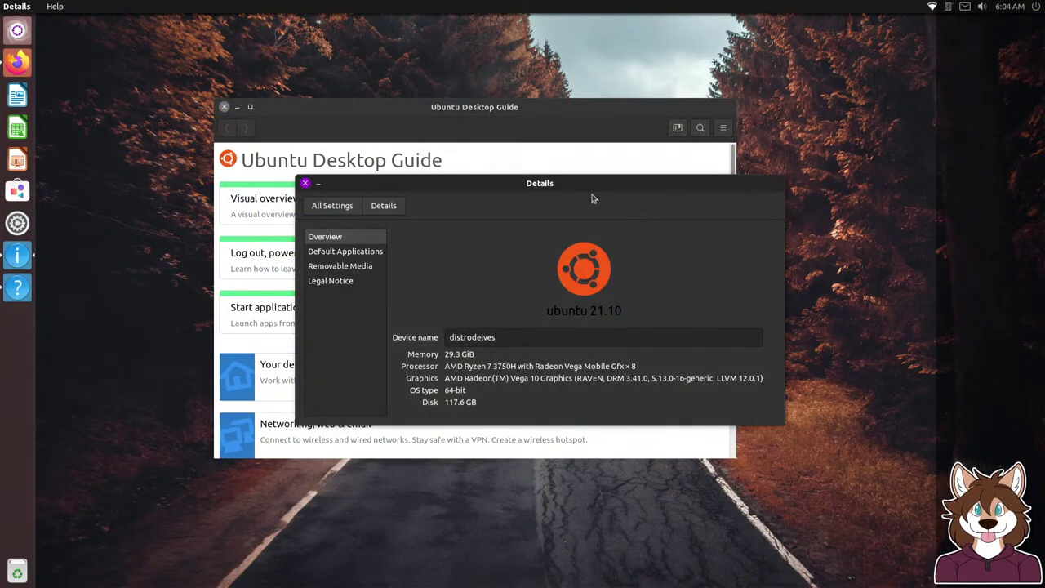
pyautogui.click(252, 135)
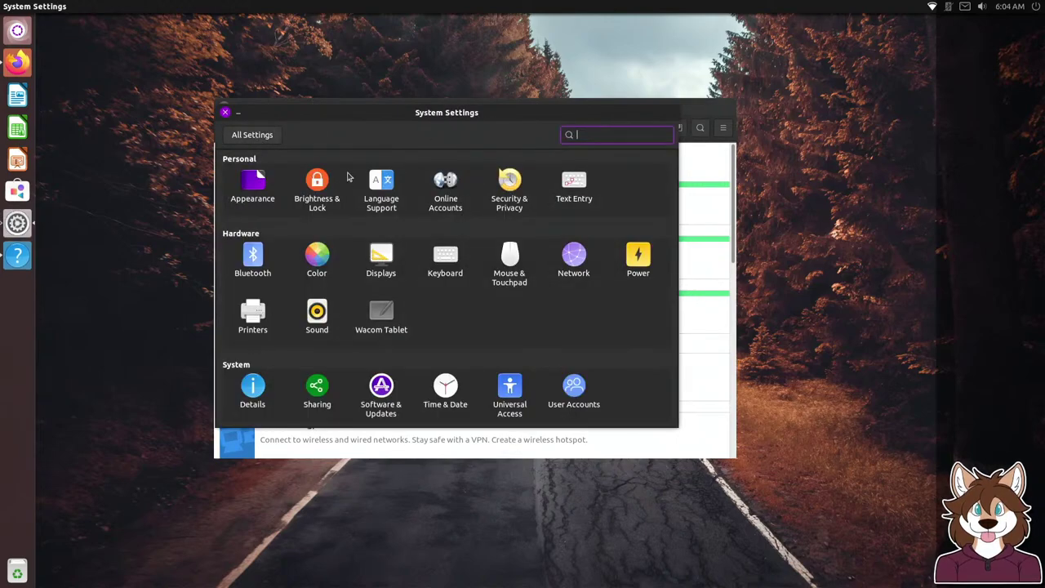
# Step: Close the Ubuntu Desktop Guide and log out of the session
pyautogui.click(229, 115)
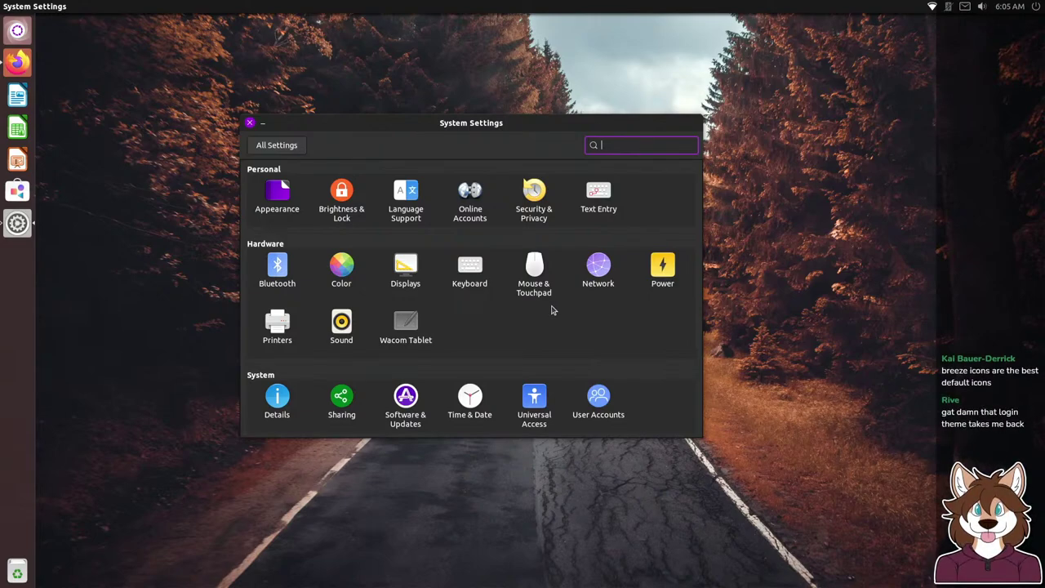
pyautogui.click(1035, 6)
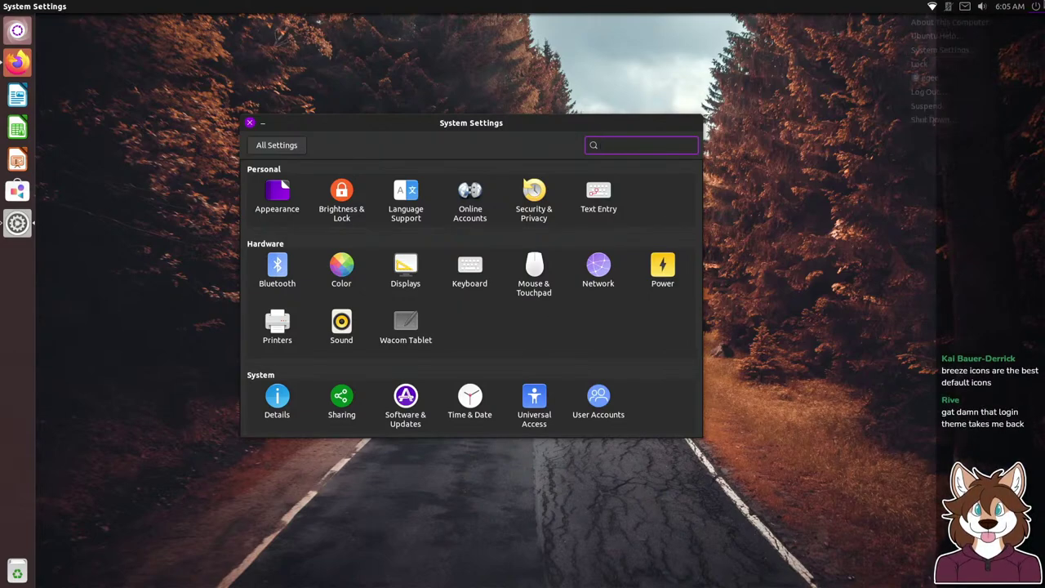
pyautogui.click(995, 75)
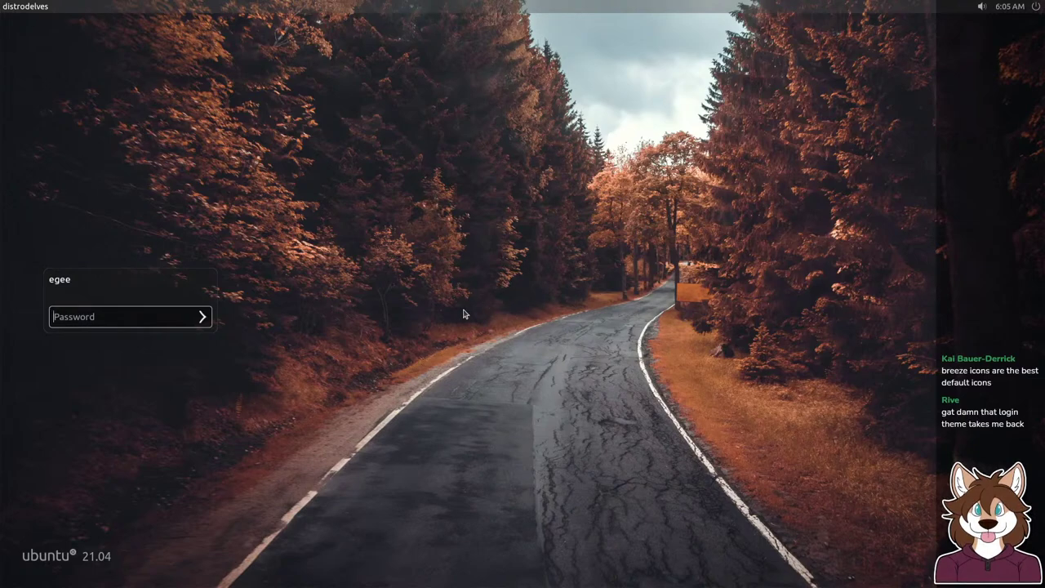
# Step: Log back in with the account password and open Appearance settings
pyautogui.click(157, 320)
pyautogui.write('•••••')
pyautogui.press('Return')
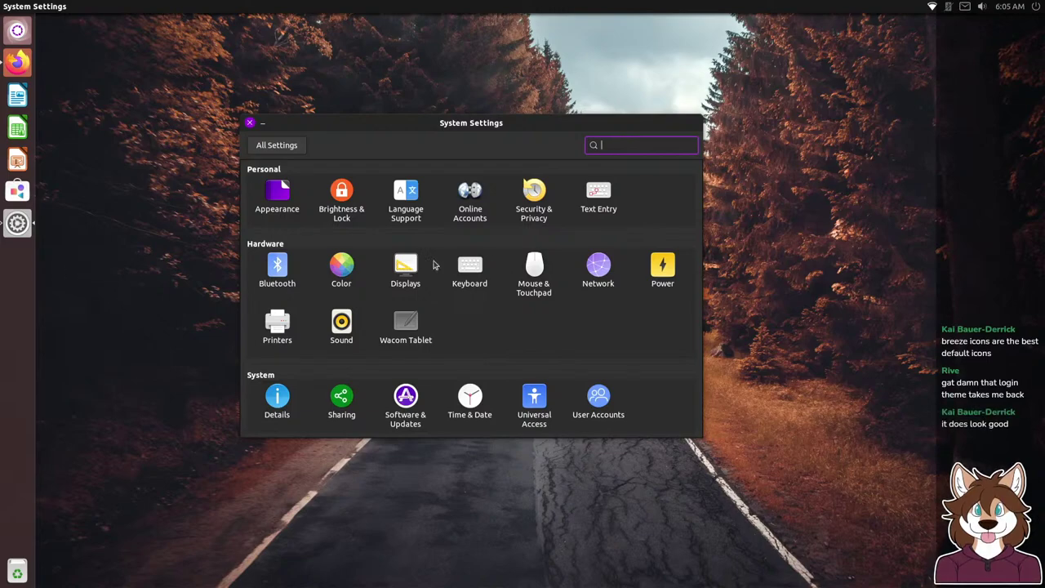
pyautogui.click(281, 198)
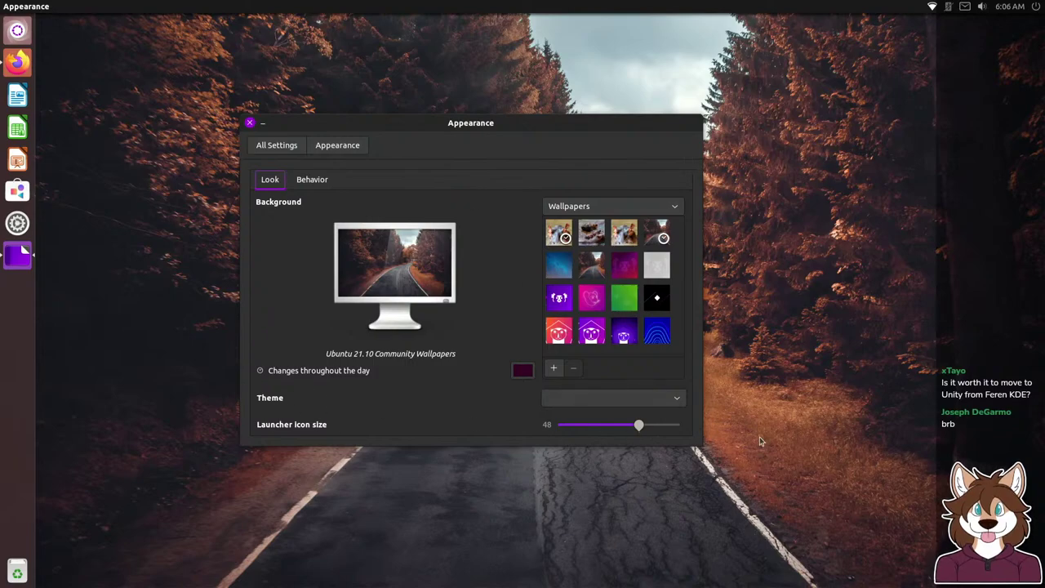
# Step: Open and dismiss the Theme list, then drag launcher icon size from 48 down to 30
pyautogui.click(564, 406)
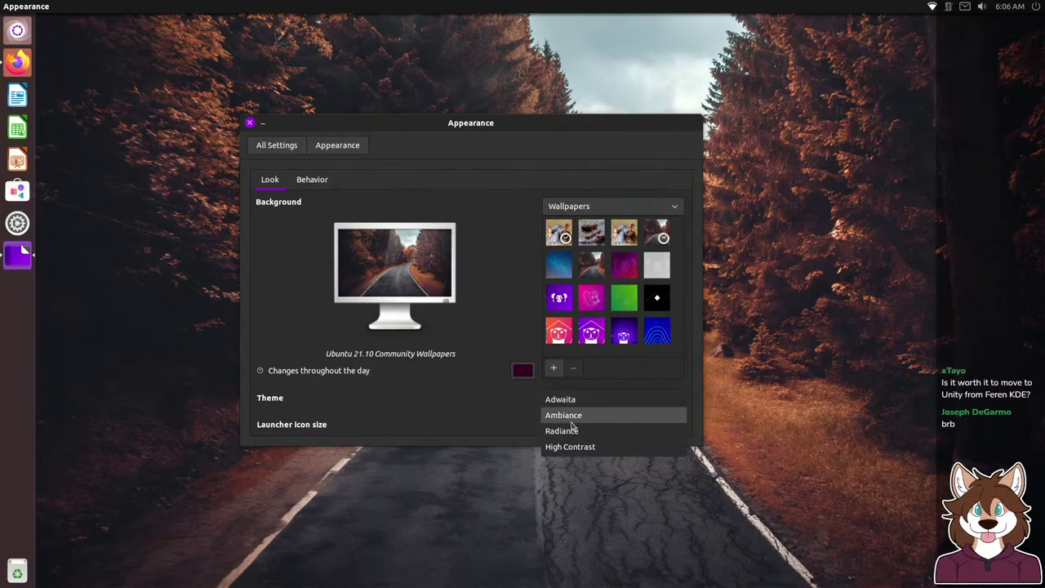
pyautogui.click(390, 397)
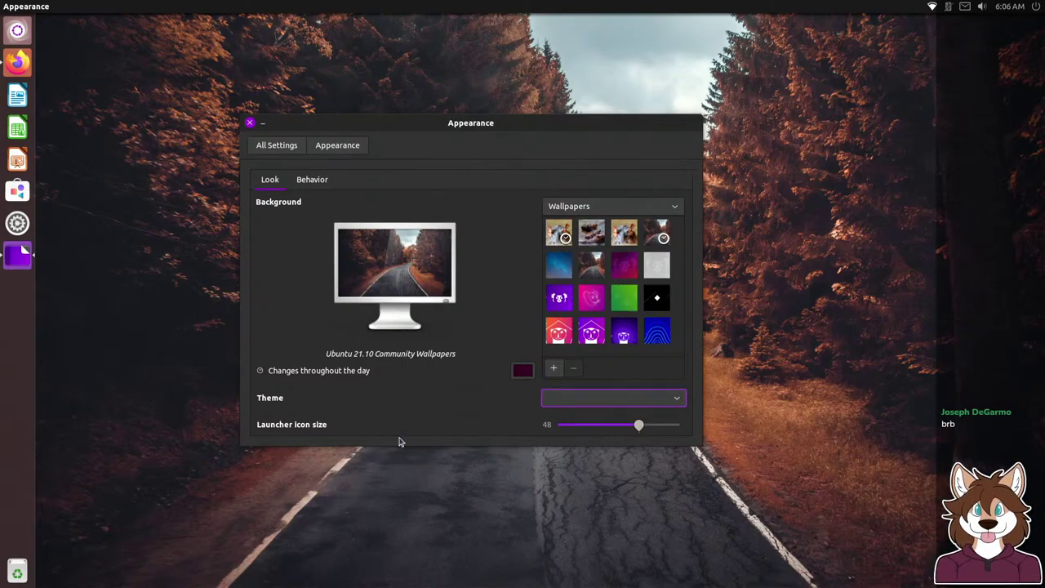
pyautogui.click(614, 430)
pyautogui.moveTo(615, 429); pyautogui.dragTo(638, 430)
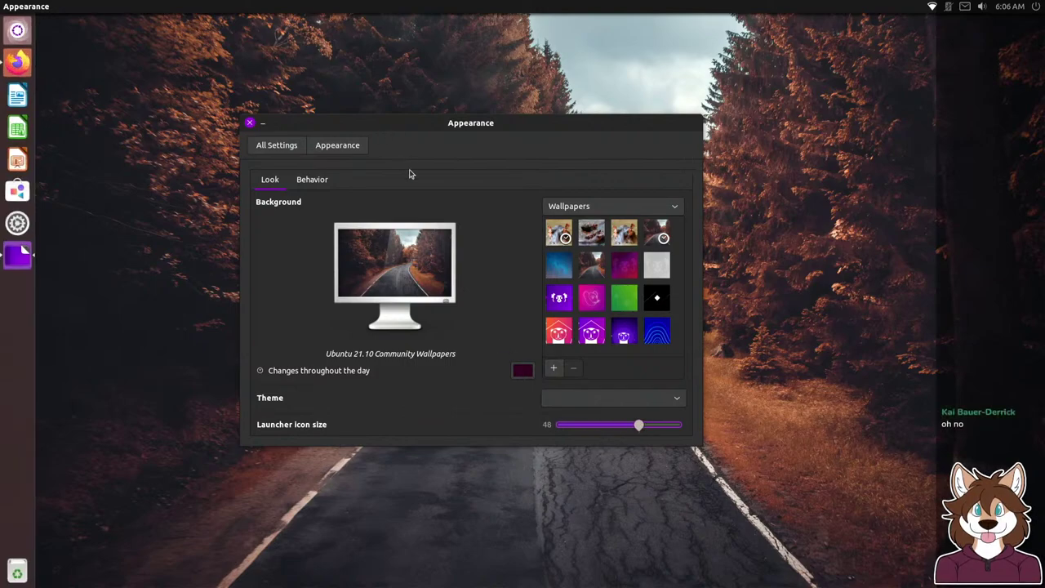
# Step: On the Behavior tab, toggle auto-hide on and off twice, and try Top left corner before restoring Left side
pyautogui.click(313, 180)
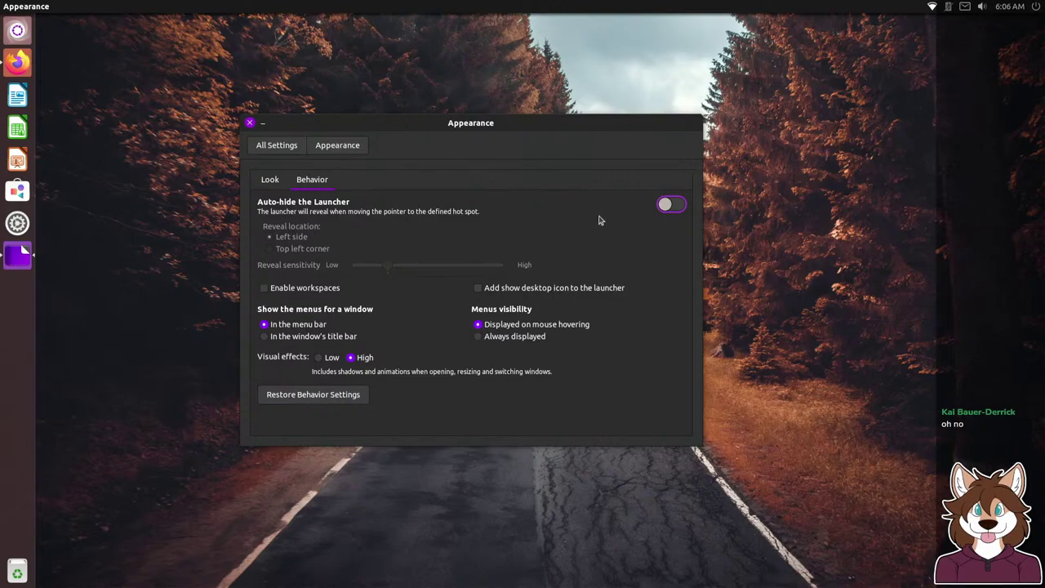
pyautogui.click(672, 209)
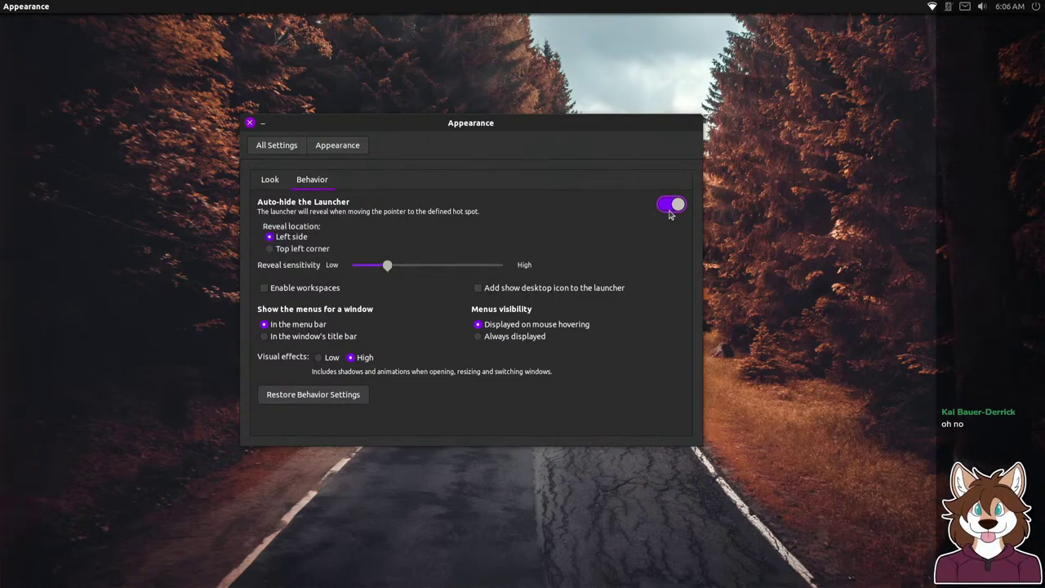
pyautogui.click(670, 211)
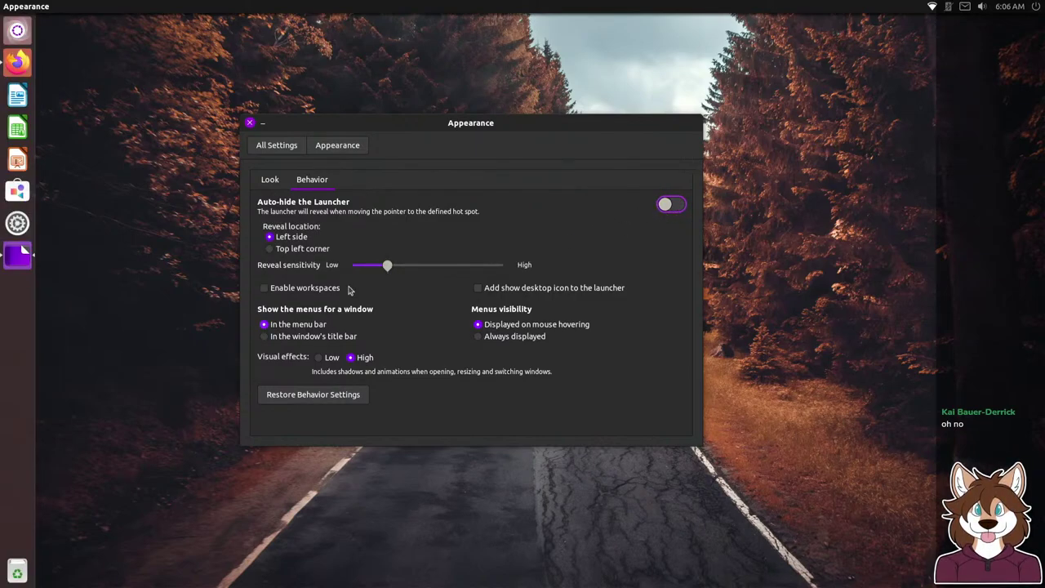
pyautogui.click(671, 205)
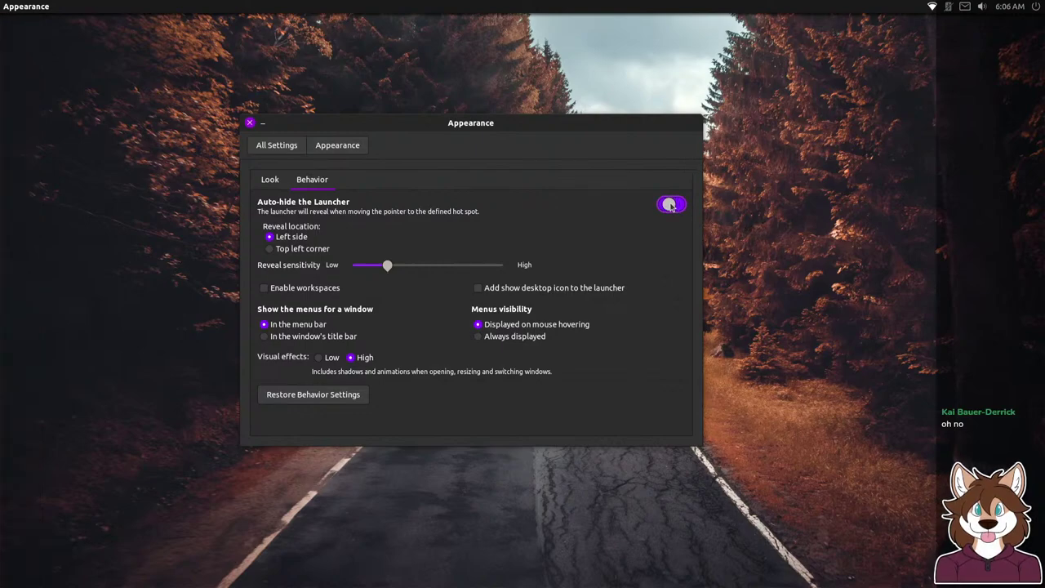
pyautogui.click(670, 205)
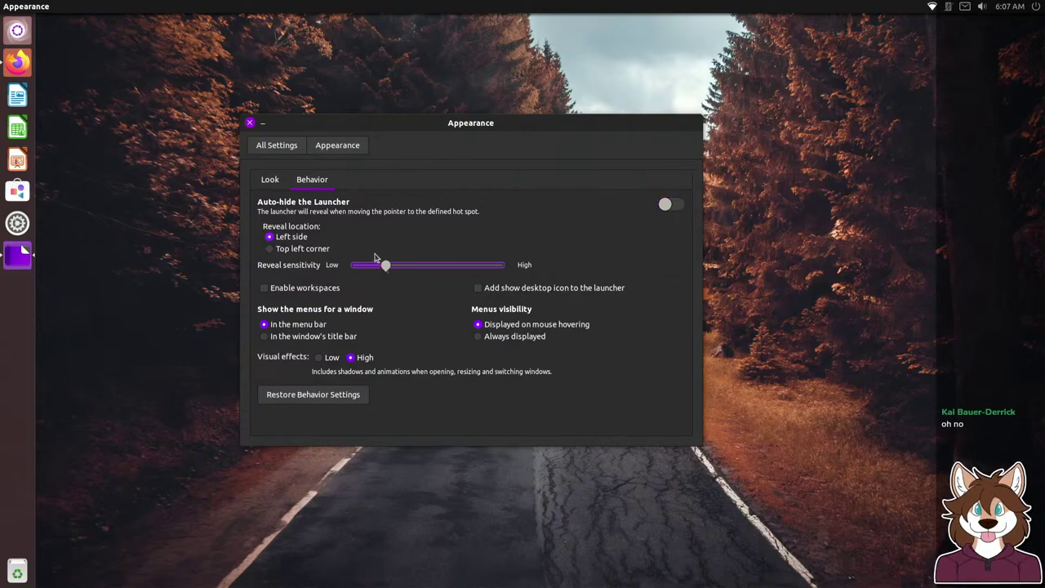
pyautogui.click(308, 249)
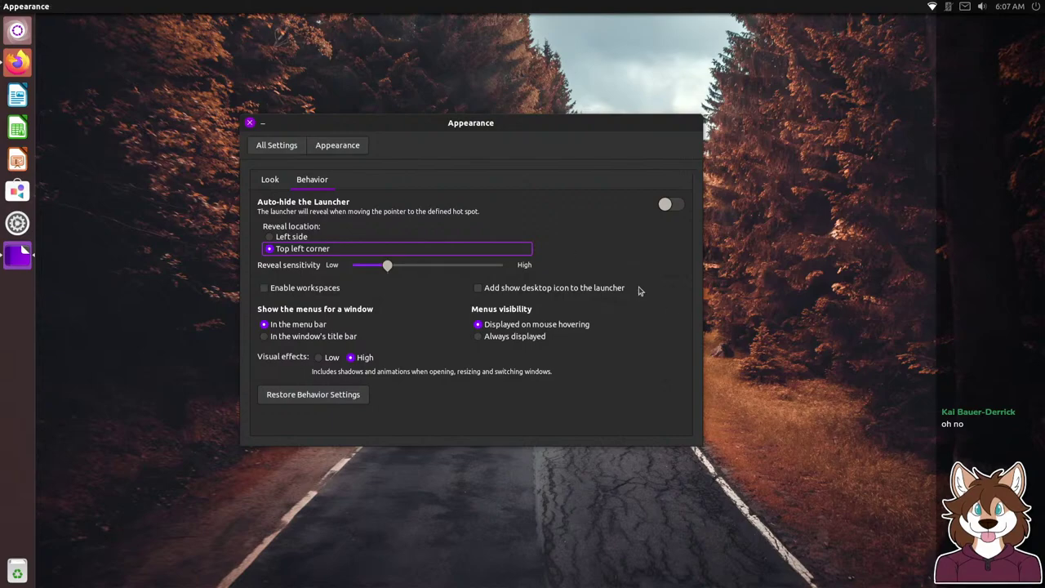
pyautogui.click(304, 237)
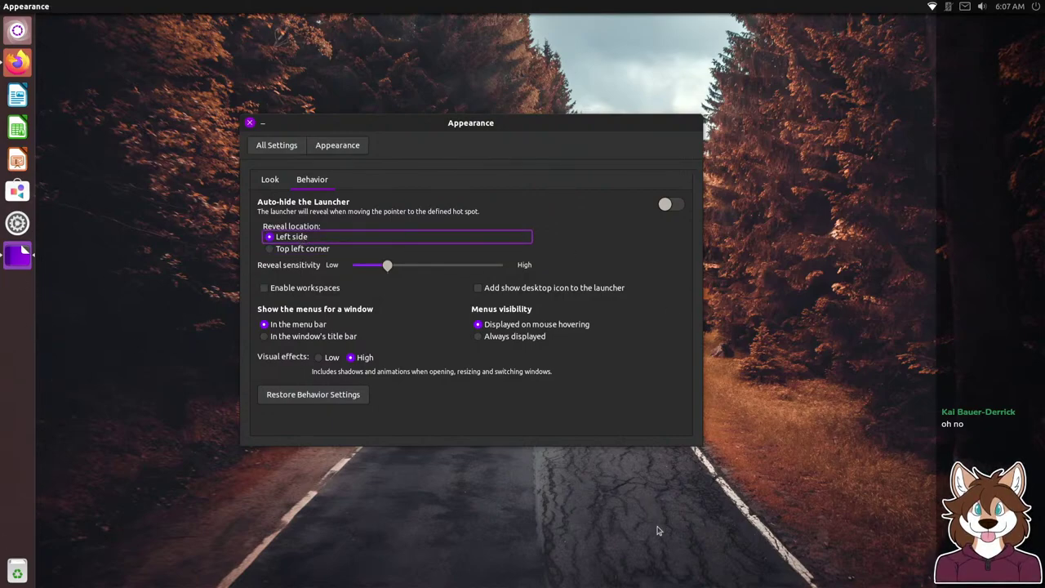
# Step: Enable workspaces and open the four-workspace overview from the launcher's Workspace Switcher
pyautogui.click(316, 293)
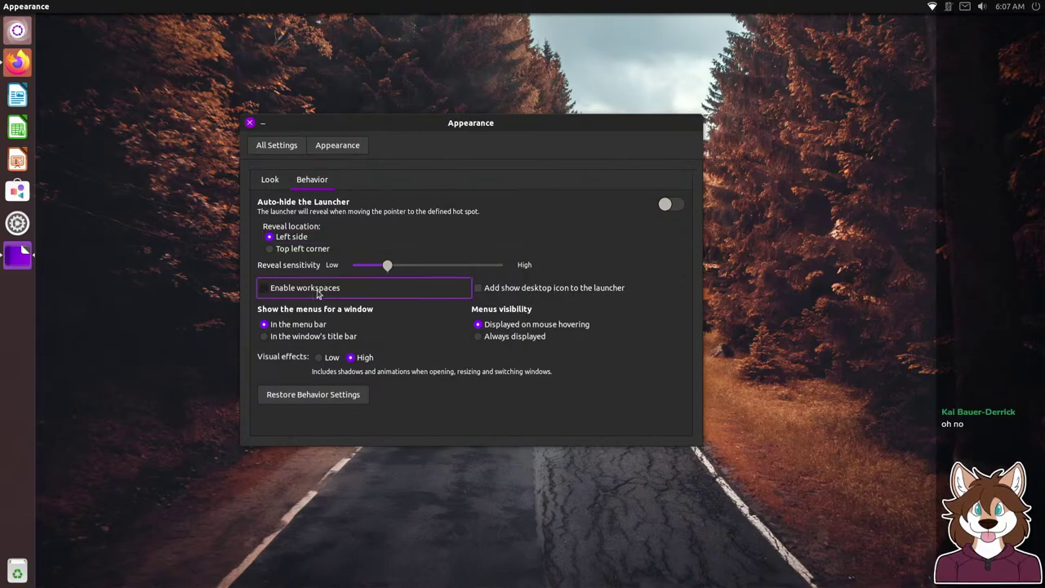
pyautogui.click(16, 288)
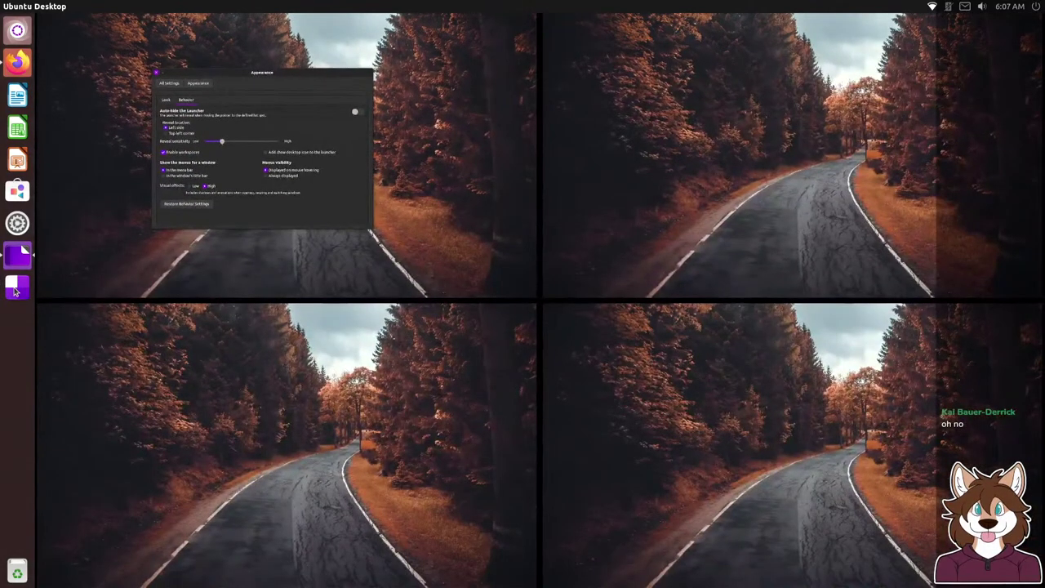
pyautogui.click(15, 290)
pyautogui.click(14, 291)
# Step: Visit the top-right, bottom-right and bottom-left workspaces, then return to the Appearance window's workspace
pyautogui.click(962, 205)
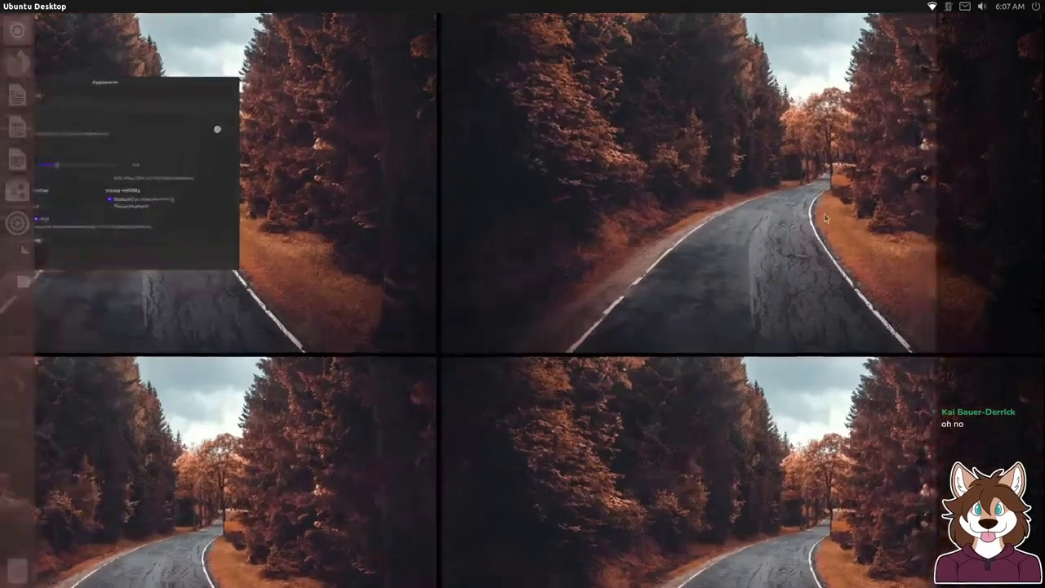
pyautogui.click(27, 312)
pyautogui.click(610, 419)
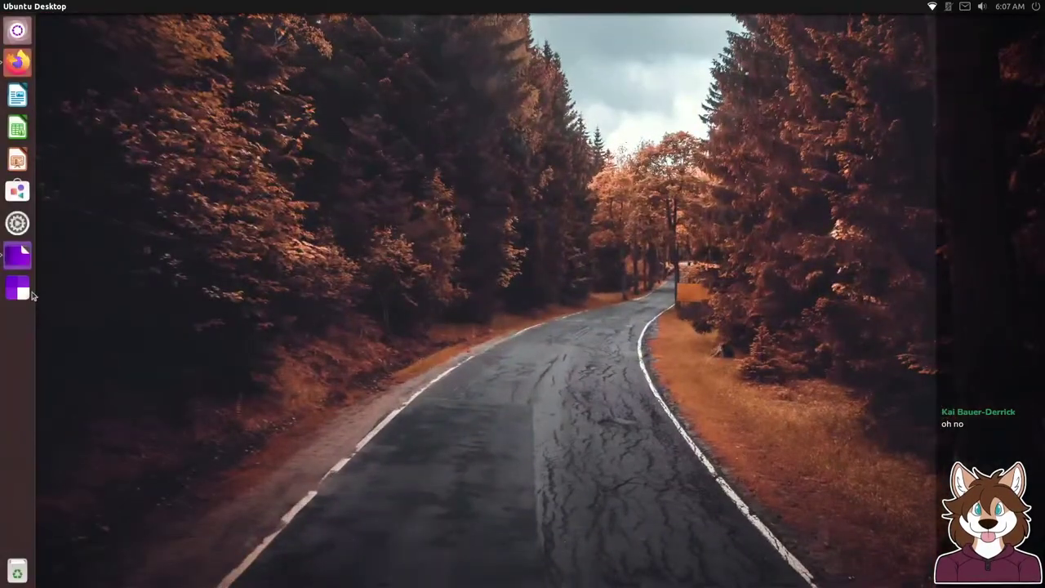
pyautogui.click(25, 290)
pyautogui.click(41, 307)
pyautogui.click(25, 287)
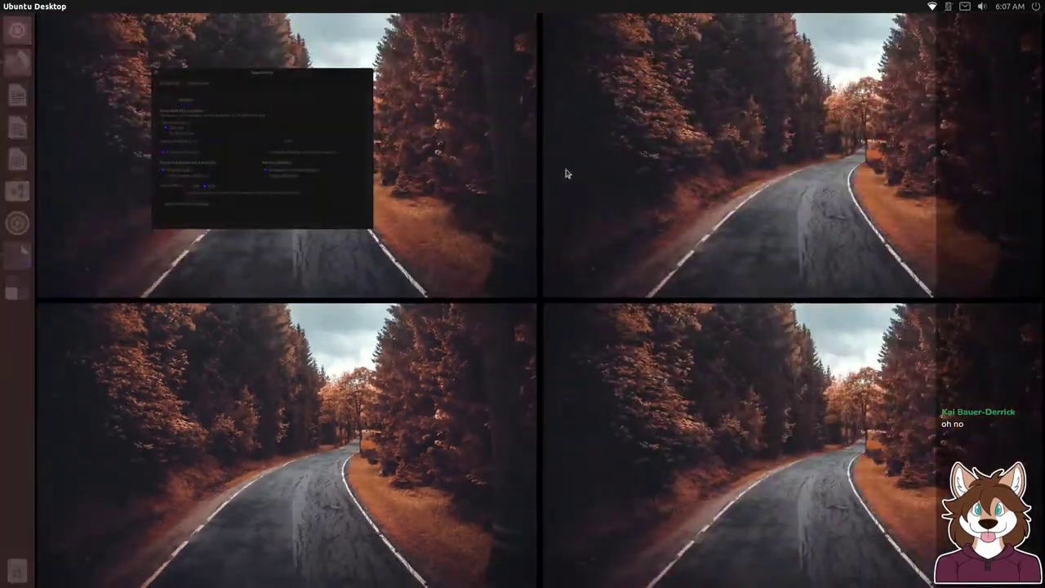
pyautogui.click(564, 170)
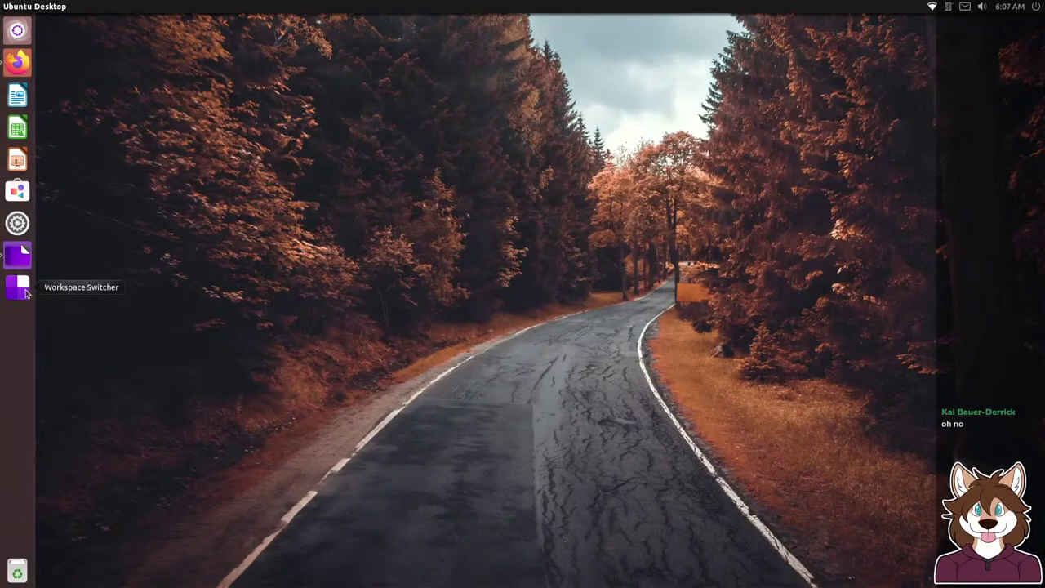
pyautogui.click(27, 293)
pyautogui.click(689, 440)
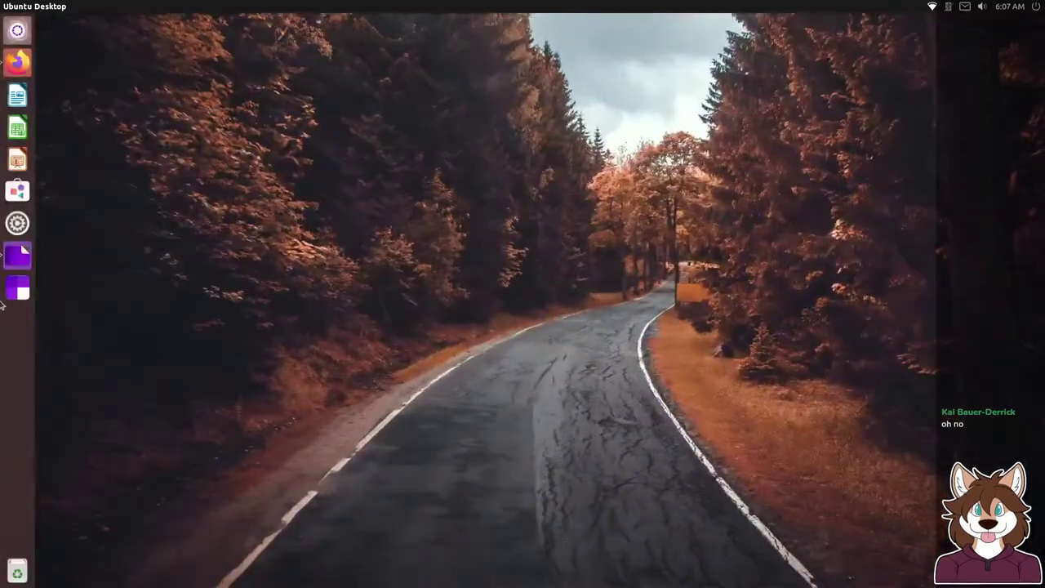
pyautogui.click(25, 286)
pyautogui.click(324, 148)
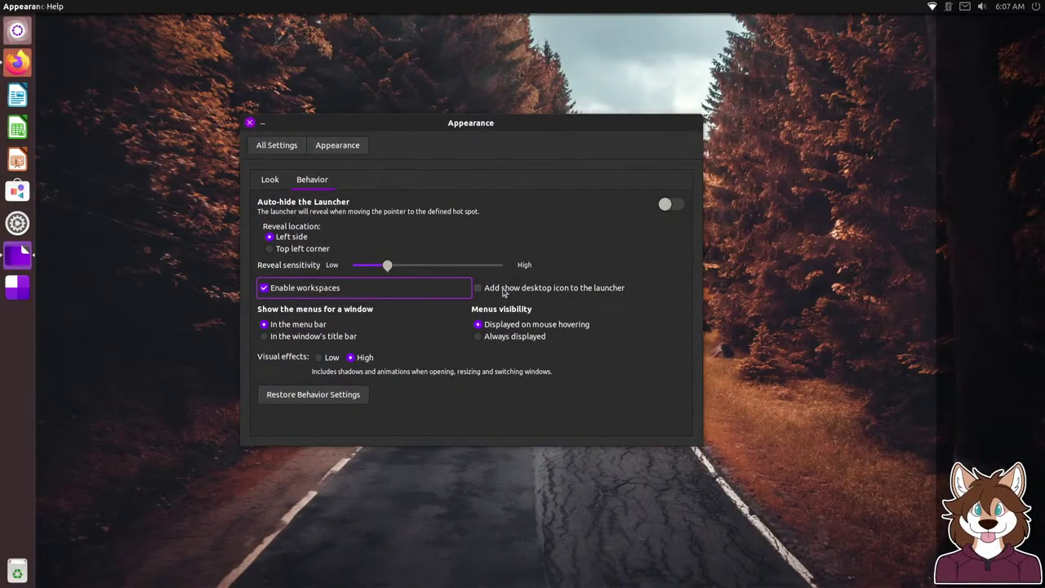
# Step: Toggle the show-desktop icon and title-bar menus on then off, then search the Dash for files
pyautogui.click(504, 292)
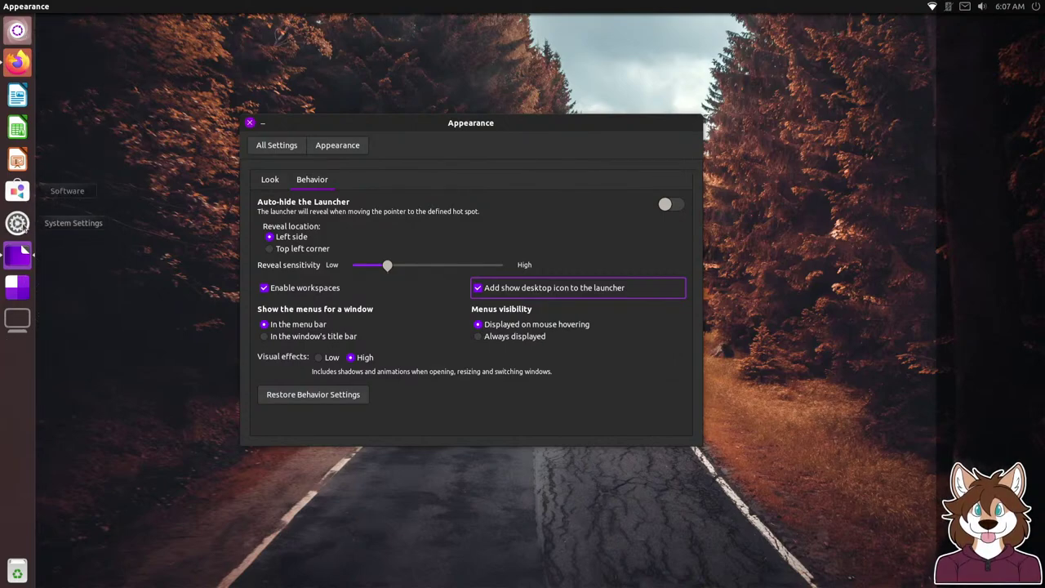
pyautogui.click(520, 289)
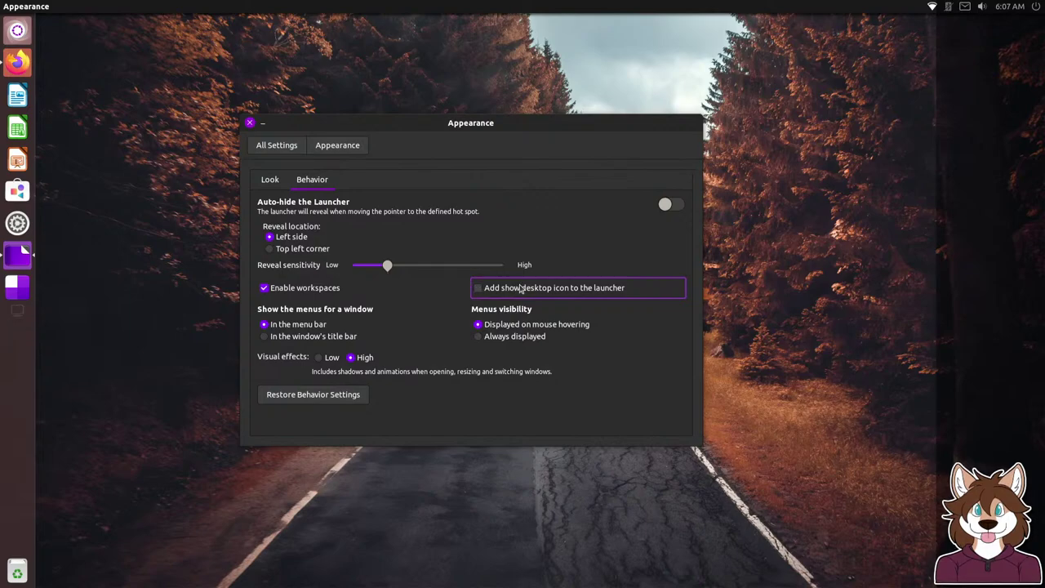
pyautogui.click(324, 337)
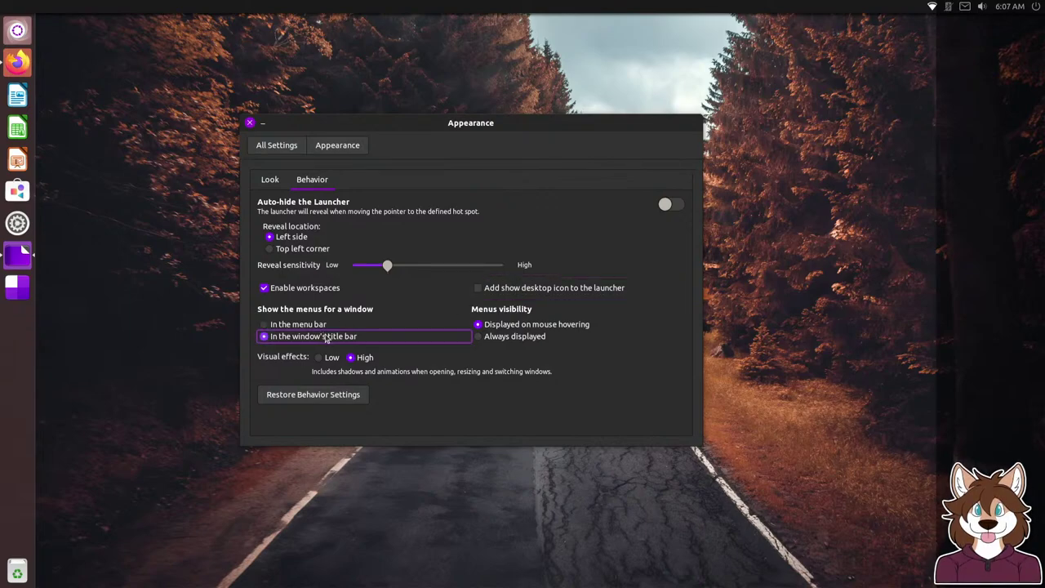
pyautogui.click(325, 326)
pyautogui.click(324, 341)
pyautogui.click(315, 327)
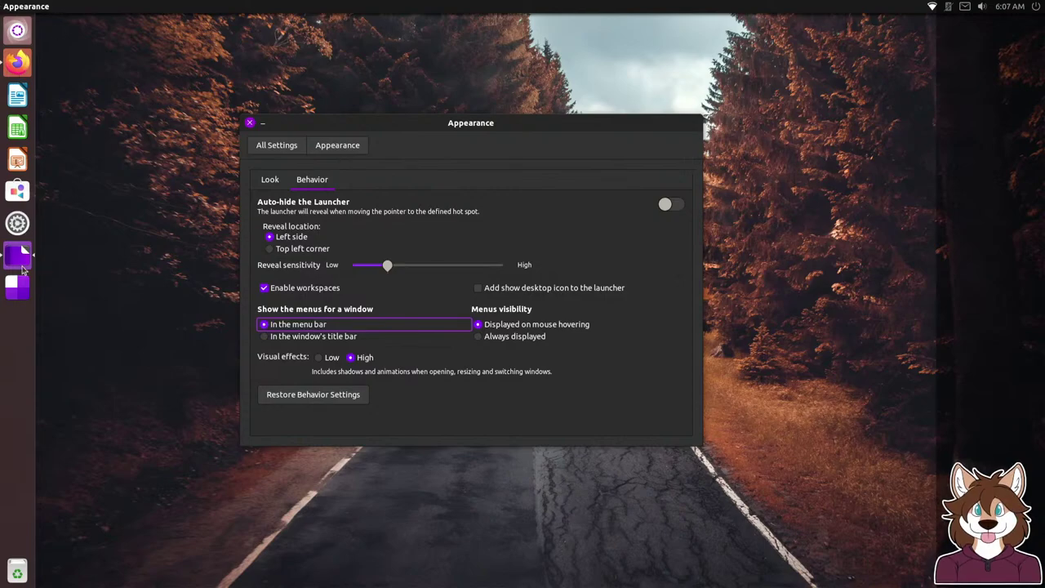
pyautogui.click(17, 31)
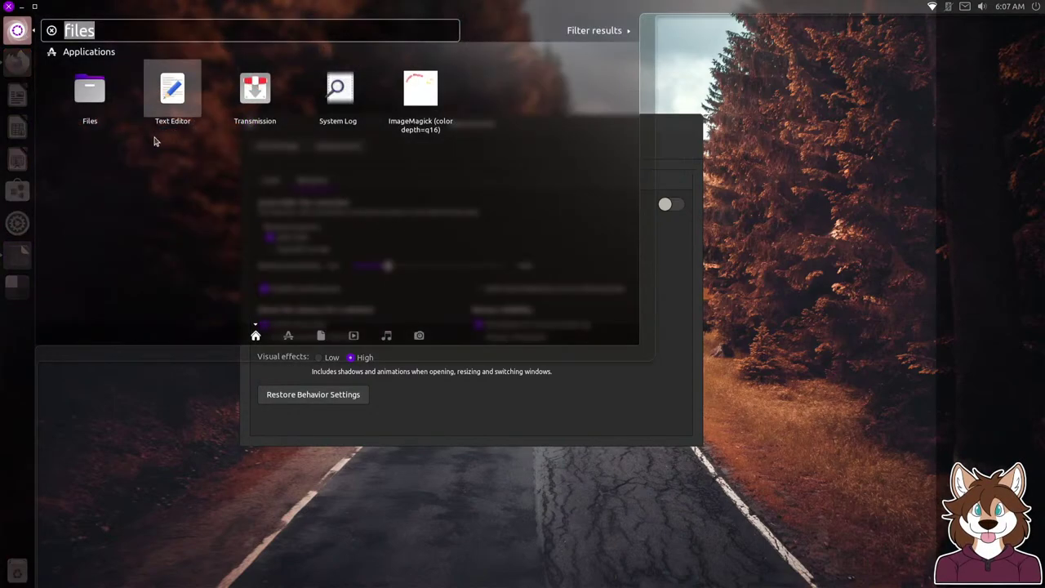
# Step: Launch the Files manager and move its window to the upper left
pyautogui.click(87, 91)
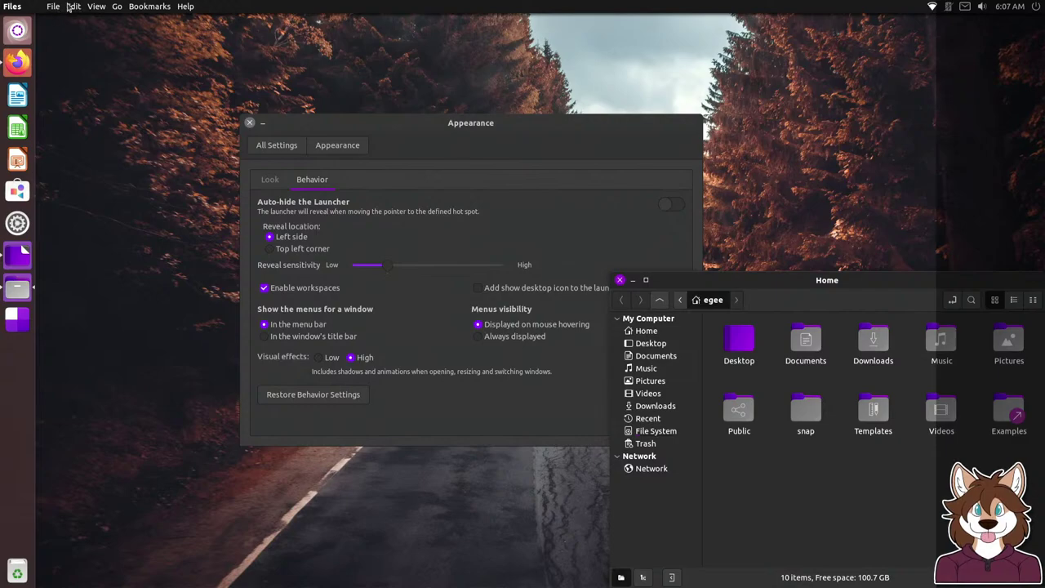
pyautogui.moveTo(832, 283); pyautogui.dragTo(350, 118)
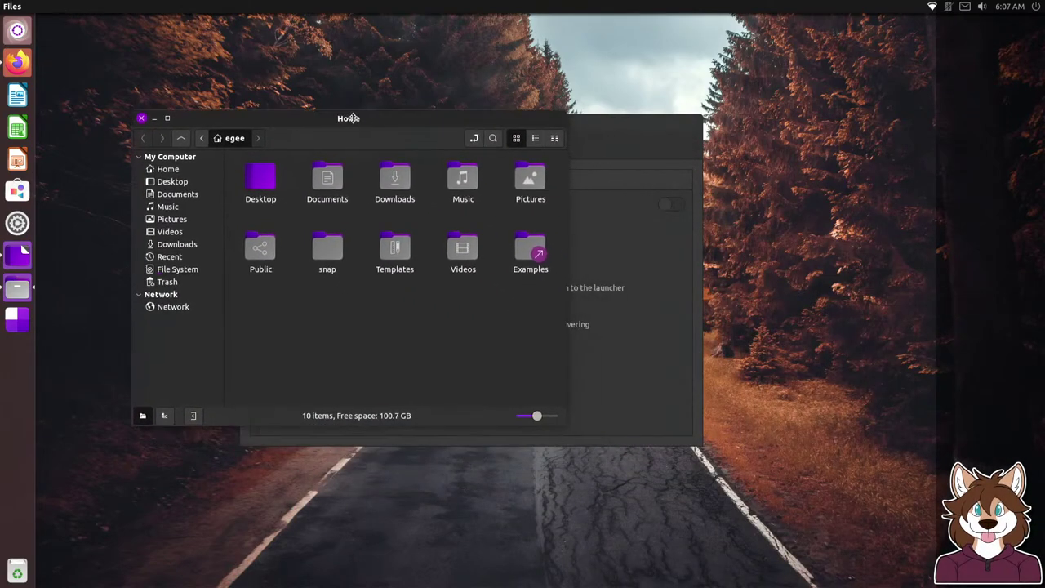
pyautogui.moveTo(276, 120); pyautogui.dragTo(279, 118)
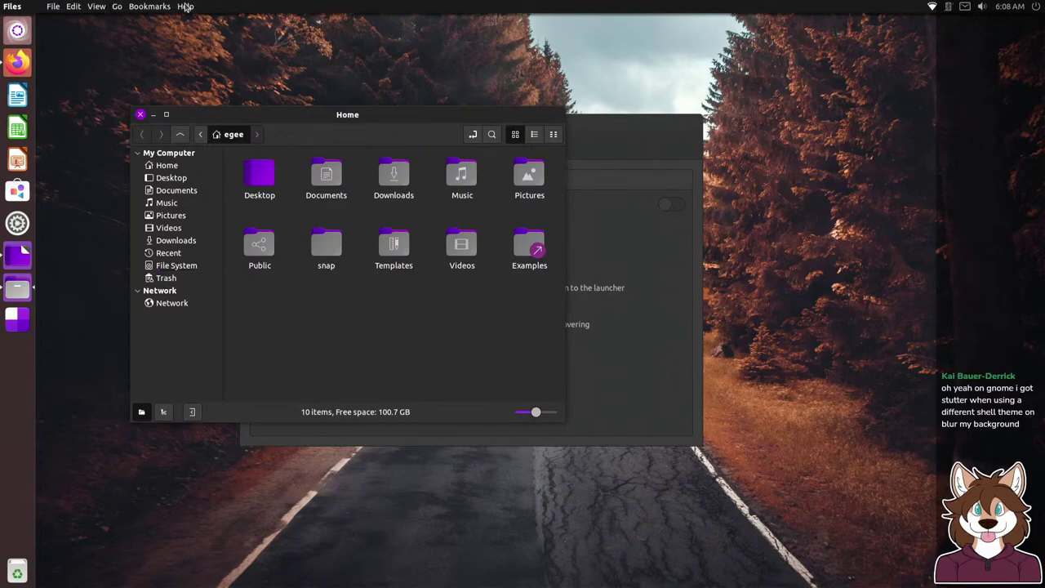
# Step: View Nemo's About details (version 4.8.6), then close it and the Home window
pyautogui.click(186, 7)
pyautogui.click(213, 47)
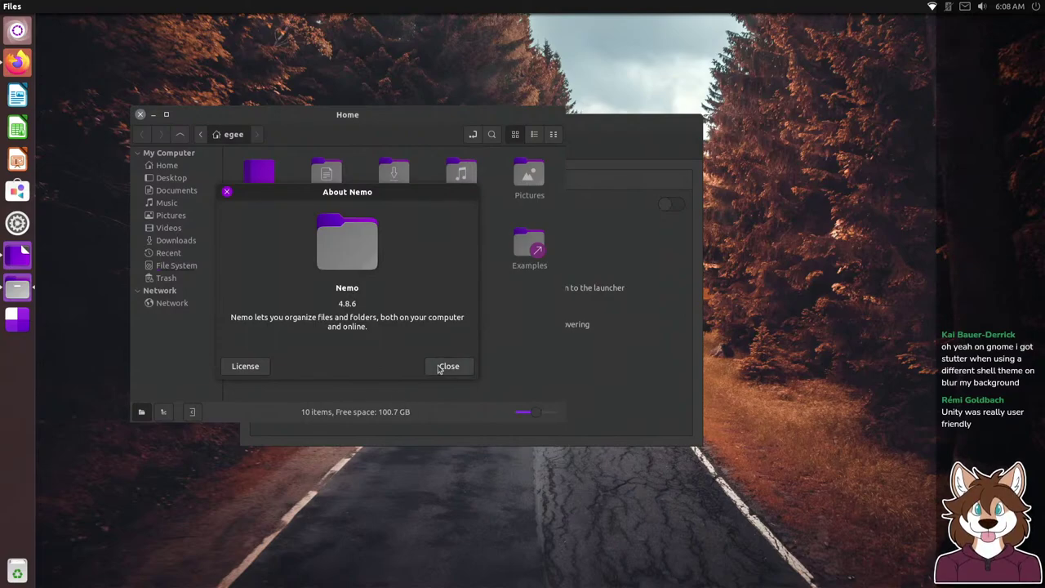
pyautogui.click(438, 368)
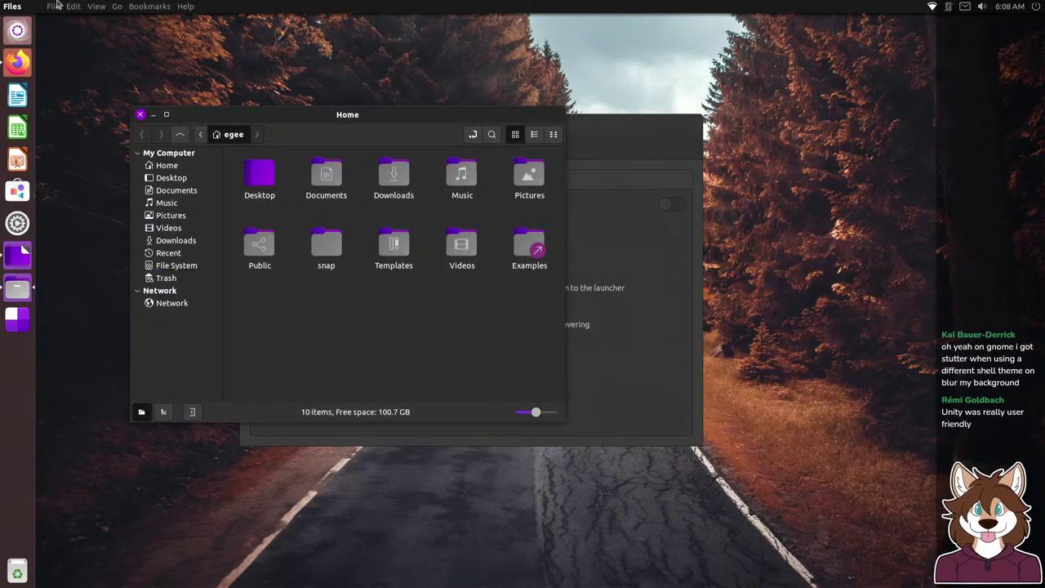
pyautogui.click(140, 114)
# Step: Switch window menu placement between title bar and menu bar, ending on title bar
pyautogui.click(336, 338)
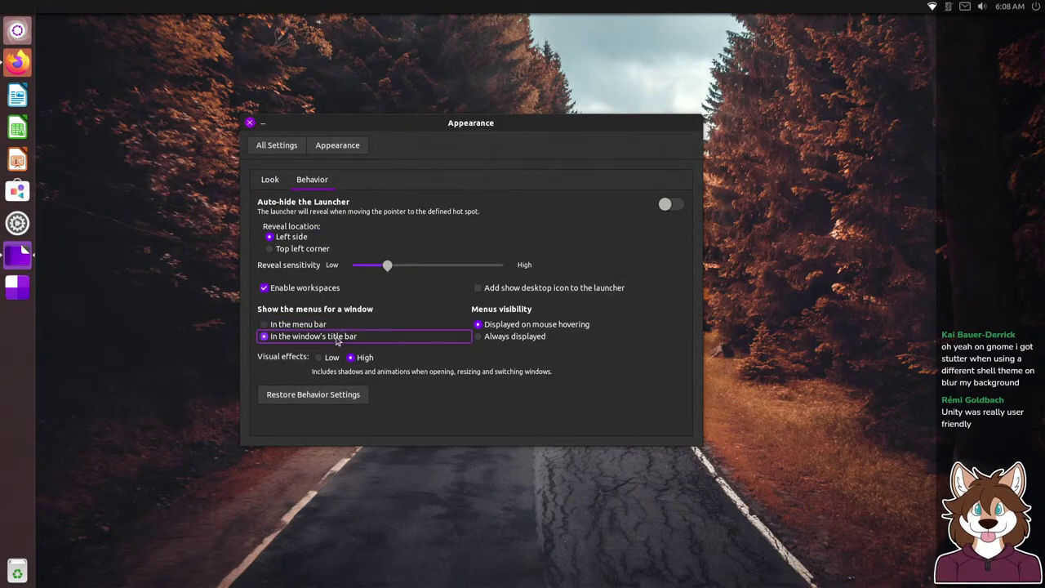
pyautogui.click(324, 325)
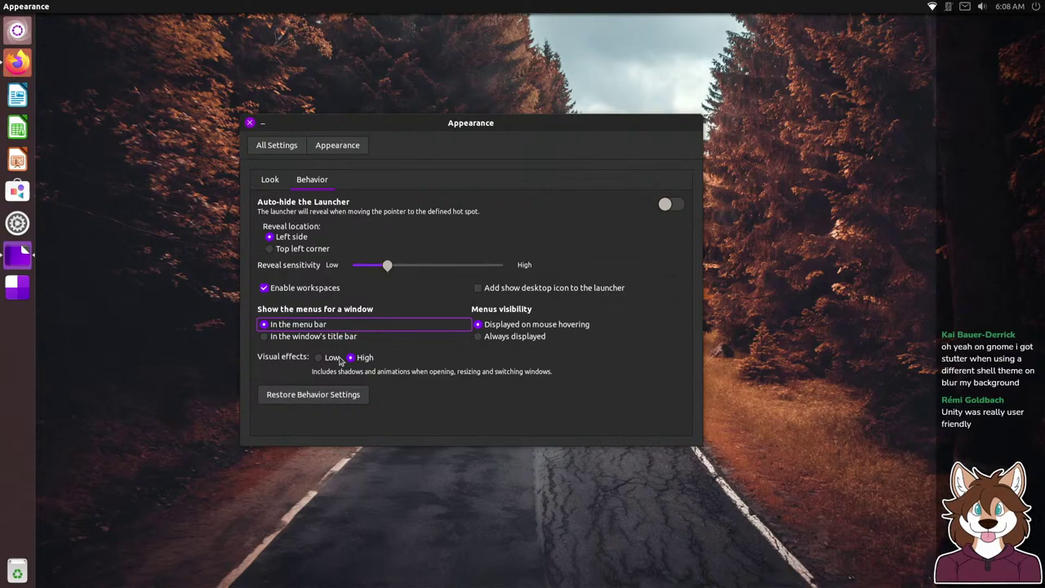
pyautogui.click(313, 336)
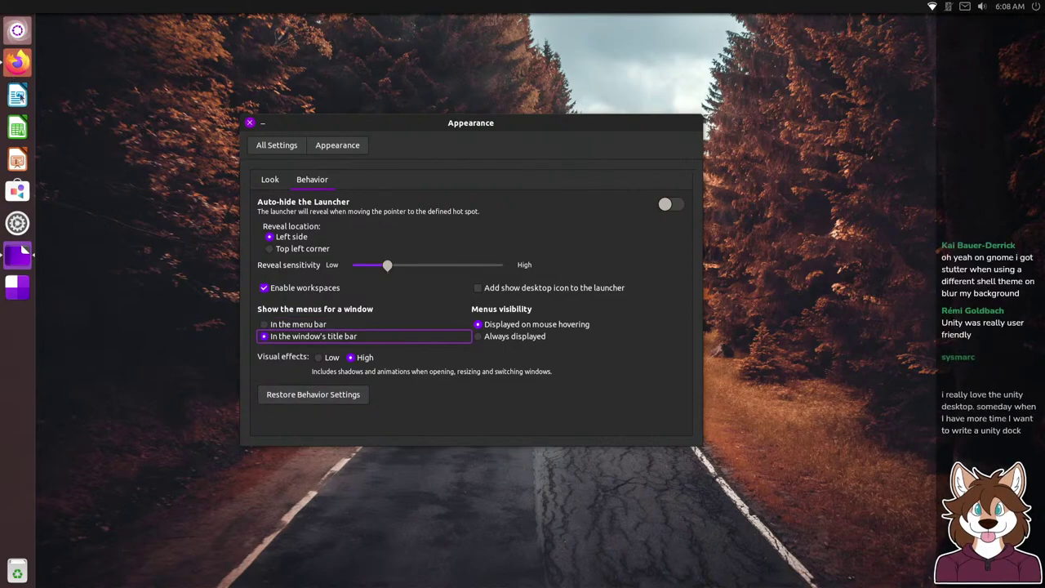
# Step: Launch Files from the Dash, move it up-left, then minimize it
pyautogui.press('super')
pyautogui.click(94, 90)
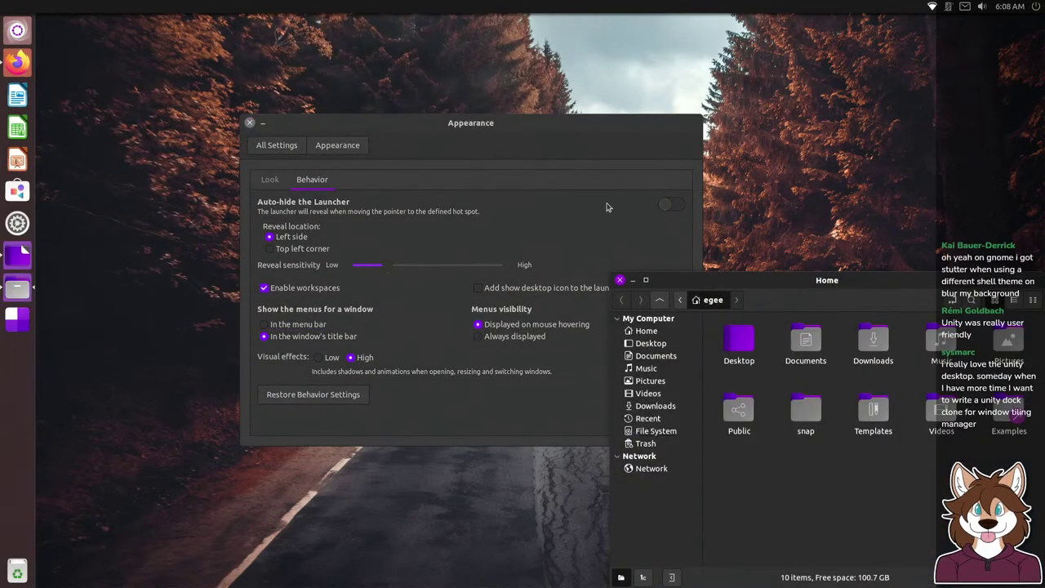
pyautogui.moveTo(687, 215); pyautogui.dragTo(208, 132)
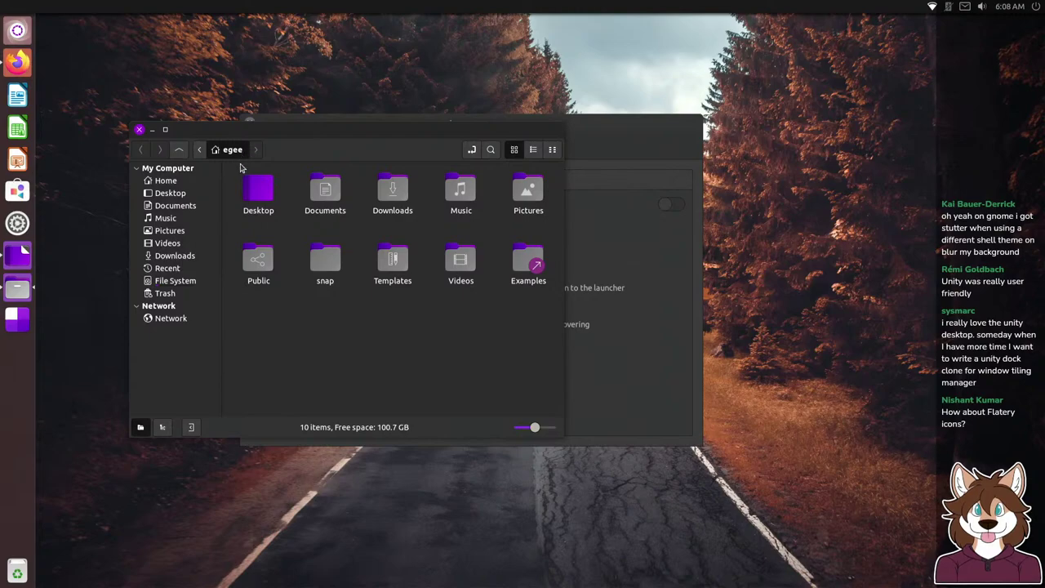
pyautogui.click(153, 130)
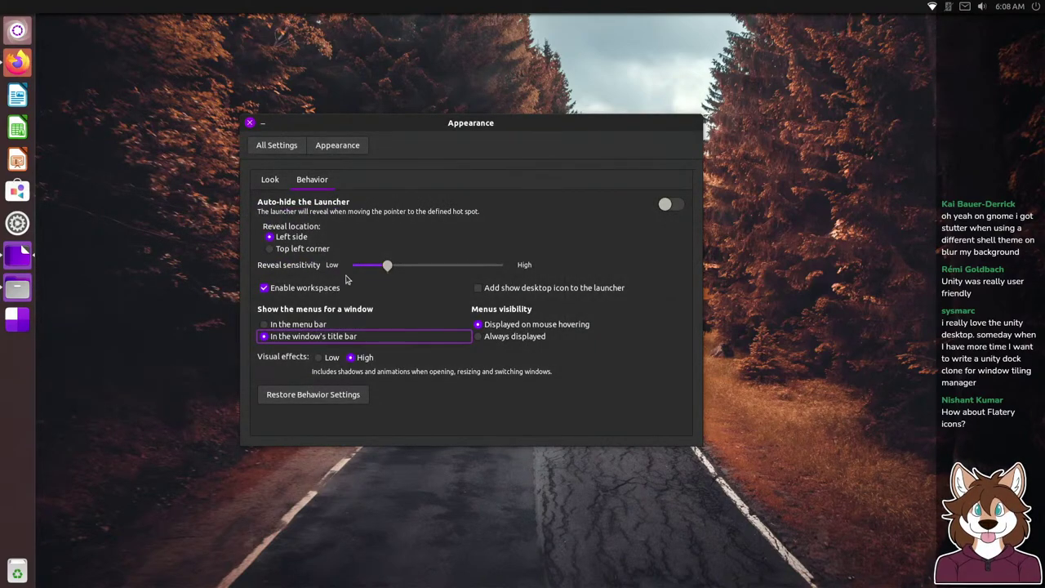
# Step: Put window menus in the menu bar, set visual effects Low then High, and view Look
pyautogui.click(300, 324)
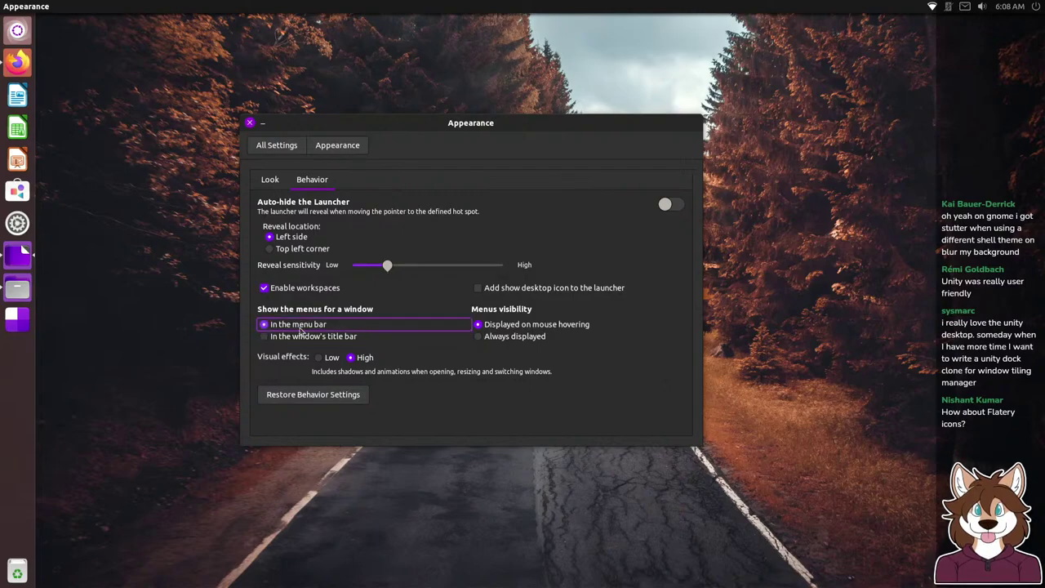
pyautogui.click(324, 361)
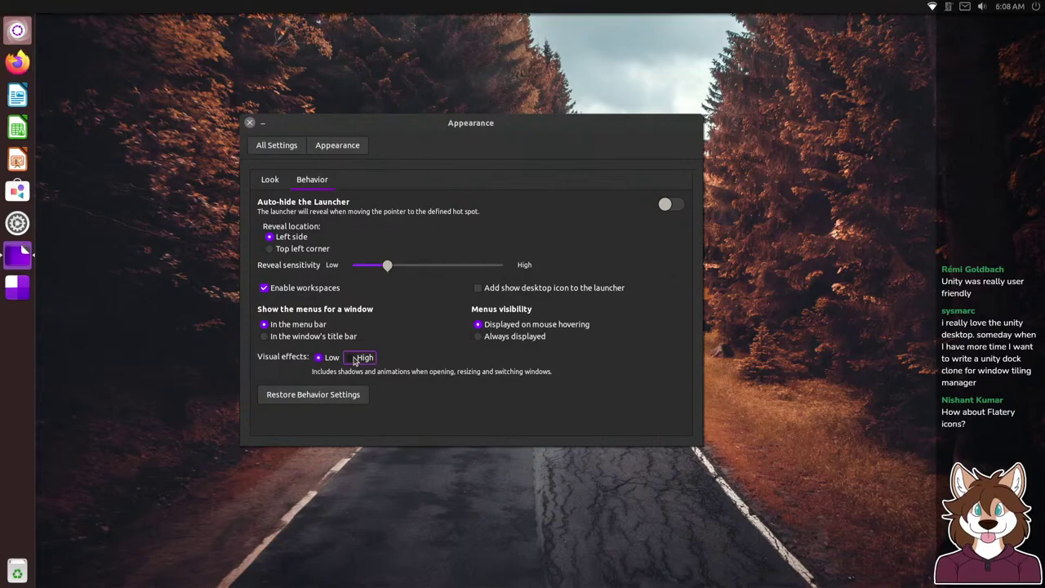
pyautogui.click(354, 361)
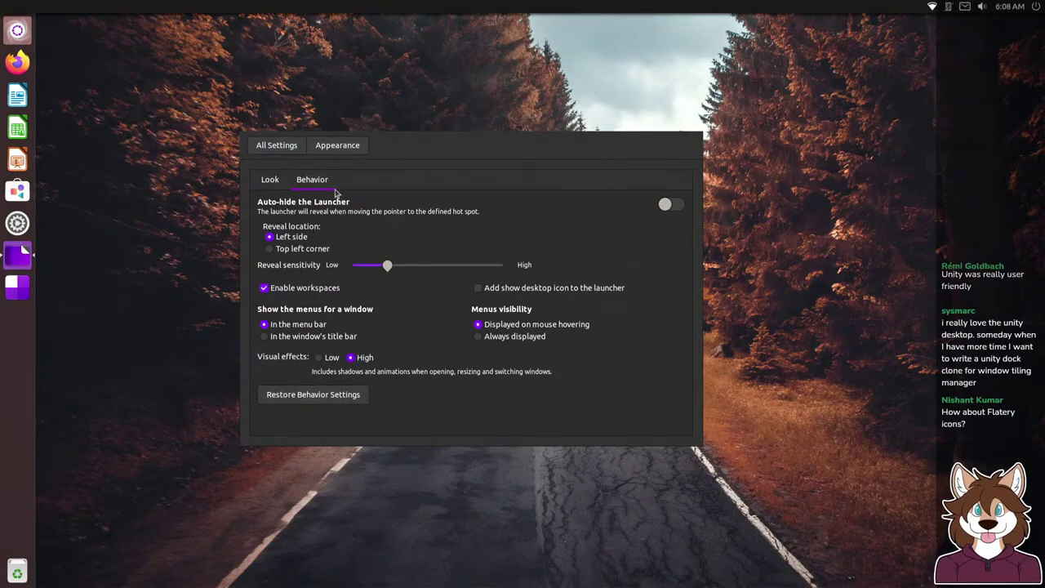
pyautogui.click(286, 180)
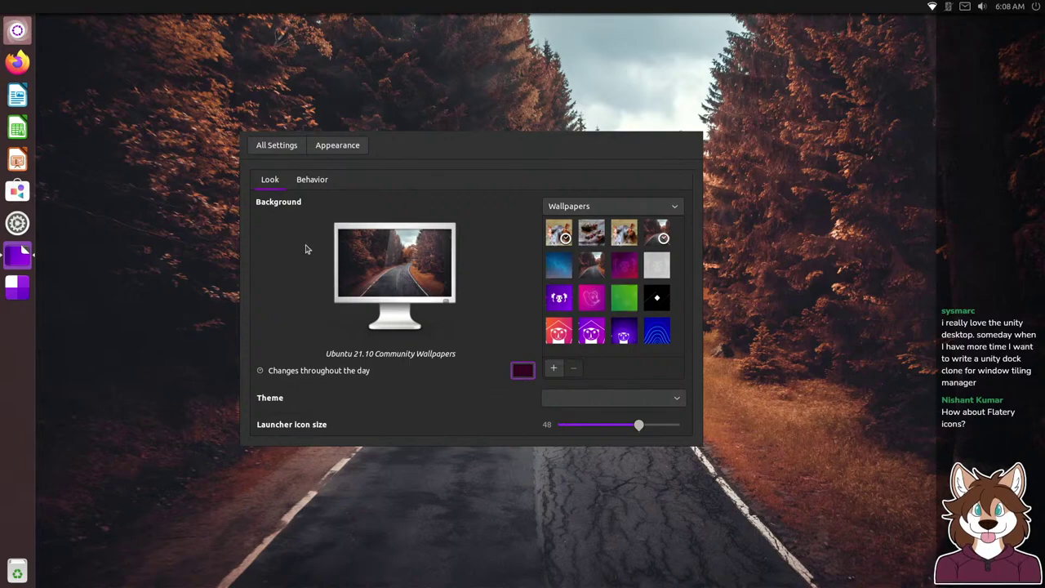
pyautogui.click(276, 146)
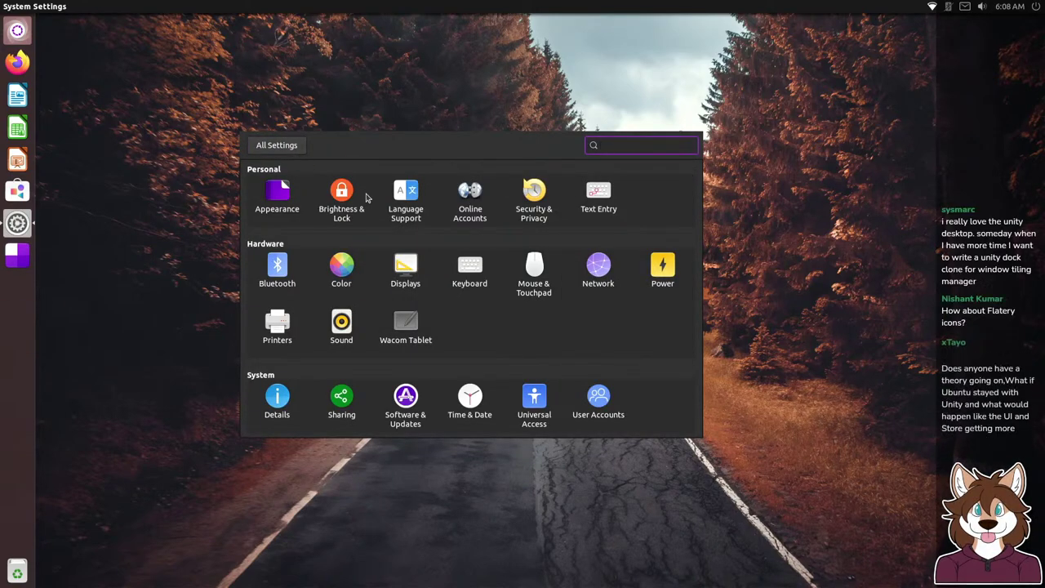
# Step: Search the Dash for 'tweaks' and then 'compiz', and close the search
pyautogui.press('super')
pyautogui.write('tweaks')
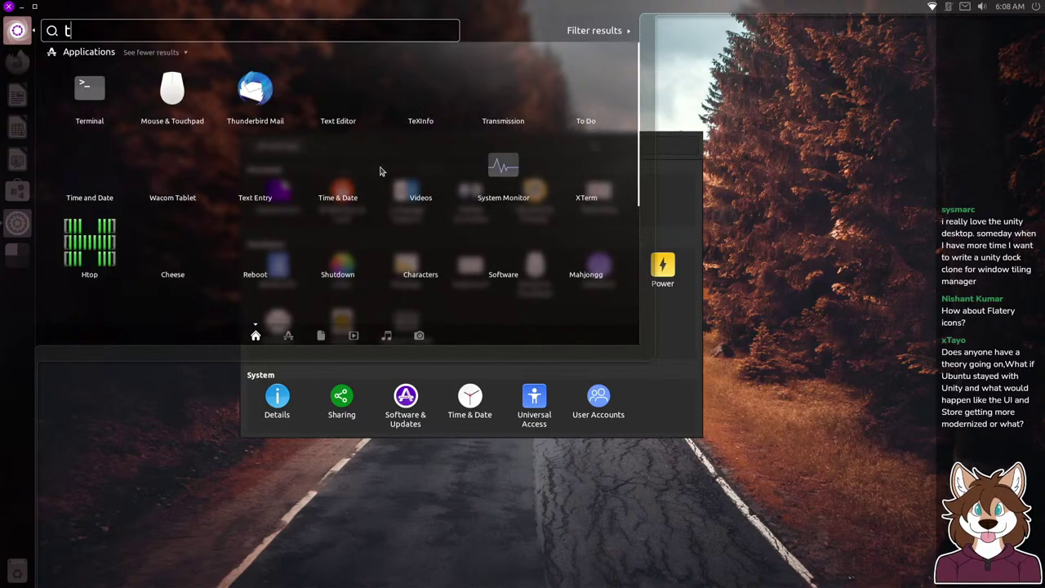
pyautogui.press('BackSpace')
pyautogui.press('BackSpace')
pyautogui.press('BackSpace')
pyautogui.press('BackSpace')
pyautogui.press('BackSpace')
pyautogui.press('BackSpace')
pyautogui.write('compiz')
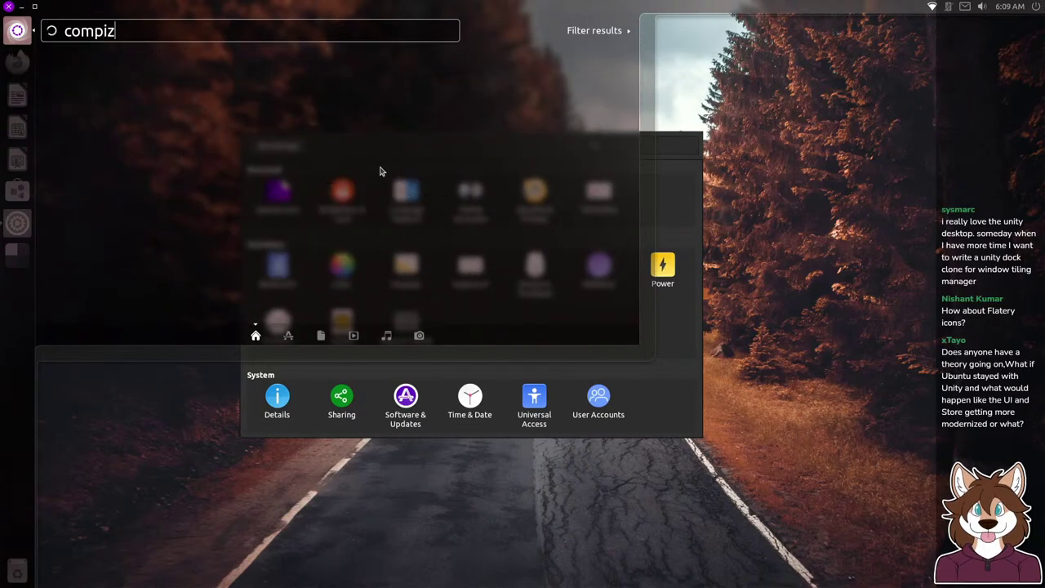
pyautogui.press('BackSpace')
pyautogui.press('BackSpace')
pyautogui.press('BackSpace')
pyautogui.press('BackSpace')
pyautogui.press('BackSpace')
pyautogui.press('BackSpace')
pyautogui.press('Escape')
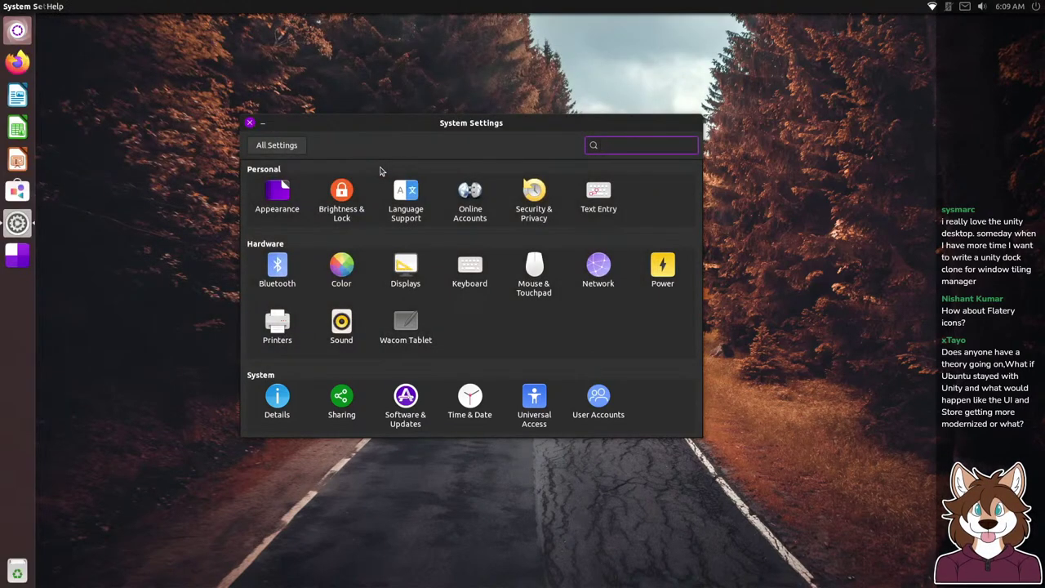
# Step: In Brightness & Lock, turn the screen off after 30 minutes, leaving lock delay unchanged
pyautogui.click(353, 192)
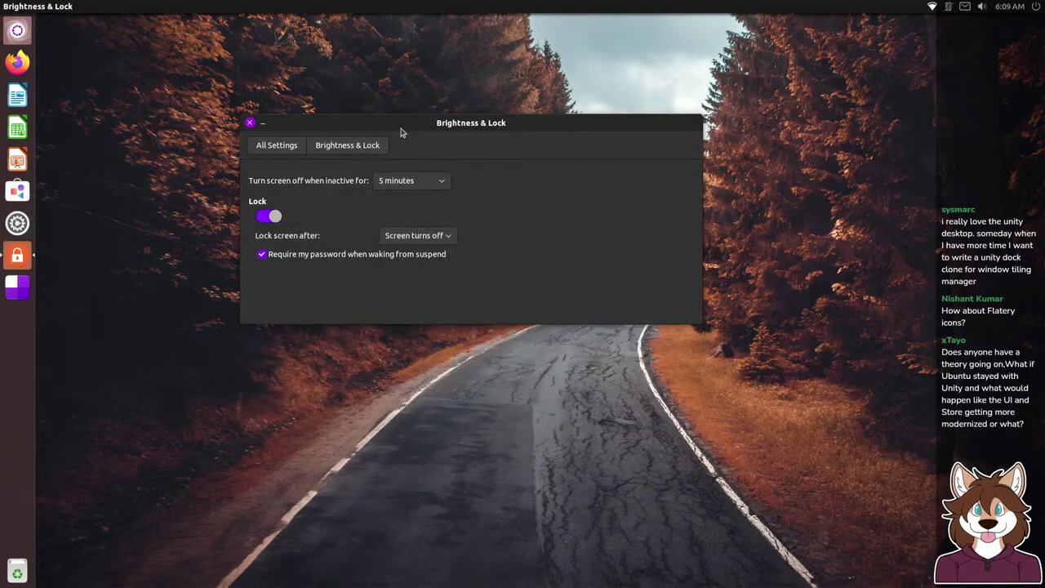
pyautogui.click(416, 180)
pyautogui.click(415, 214)
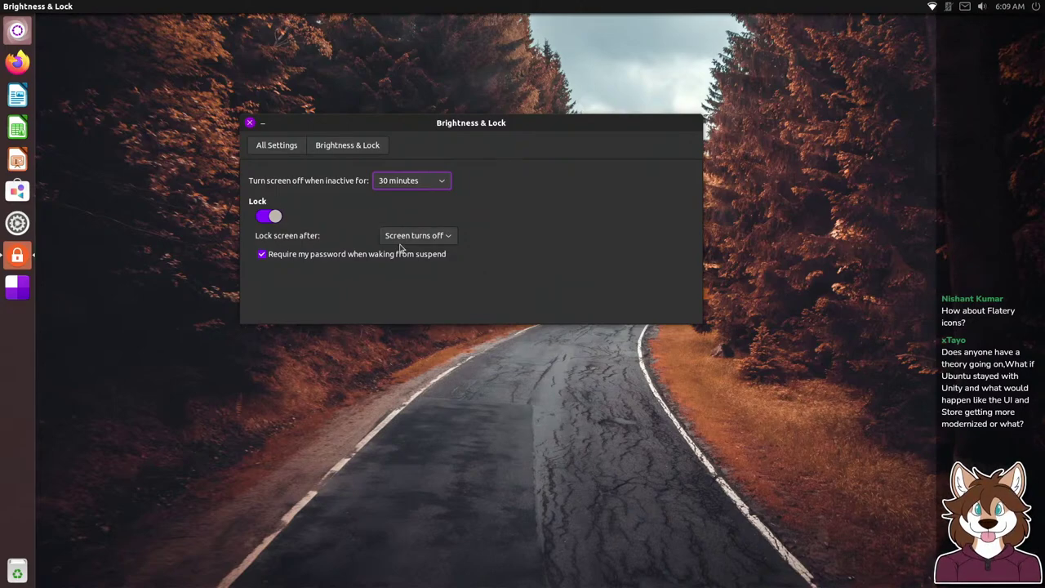
pyautogui.click(400, 241)
pyautogui.click(343, 172)
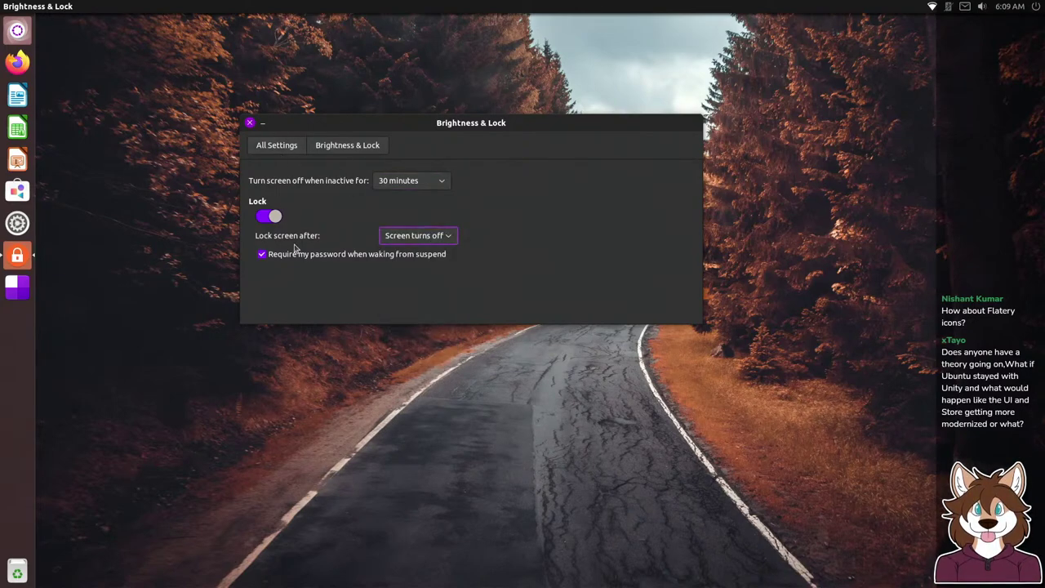
pyautogui.click(298, 154)
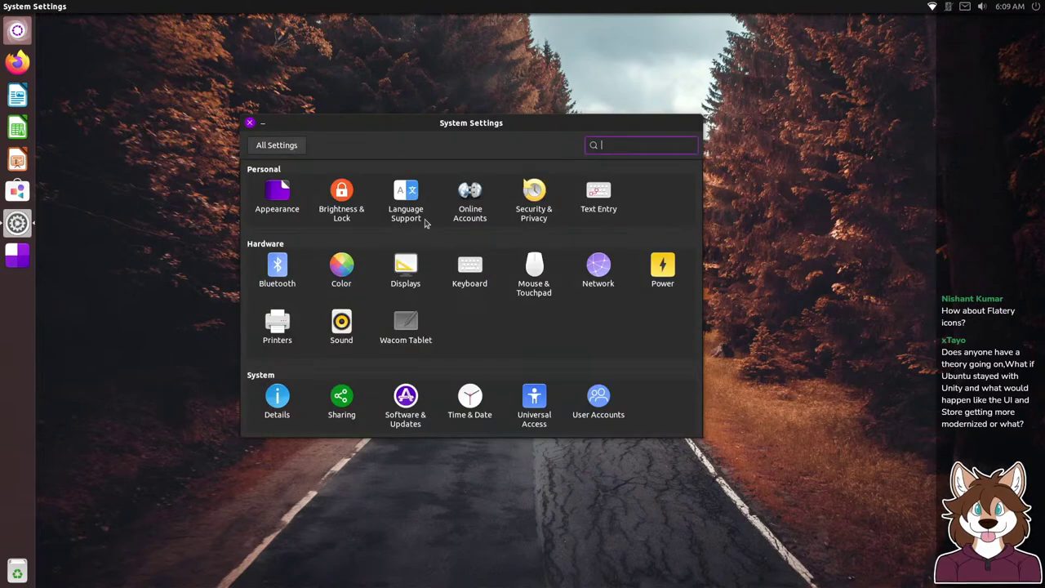
# Step: Browse the Online Accounts provider list, then return to All Settings
pyautogui.click(471, 214)
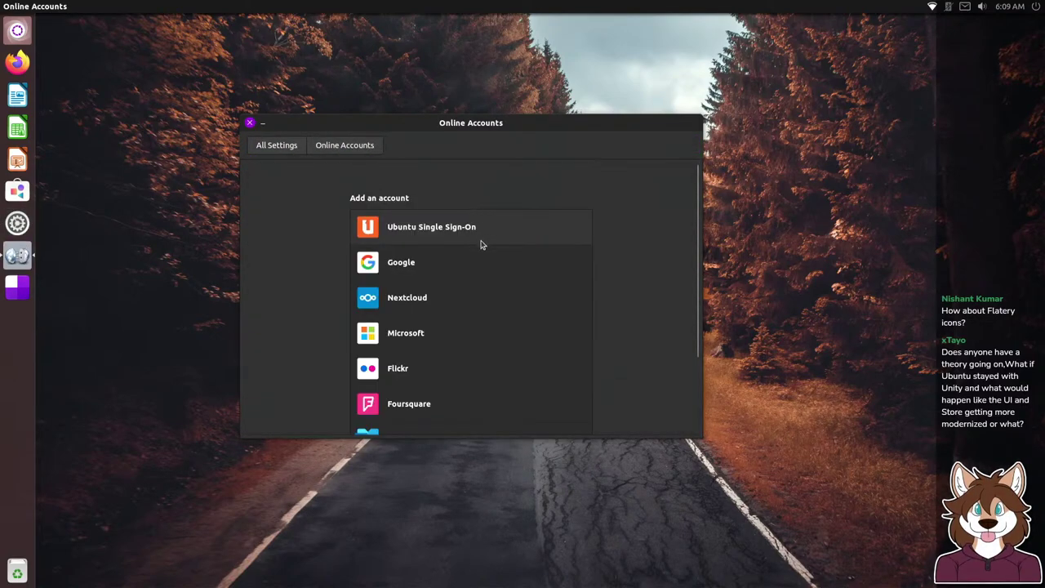
pyautogui.scroll(-3, 509, 296)
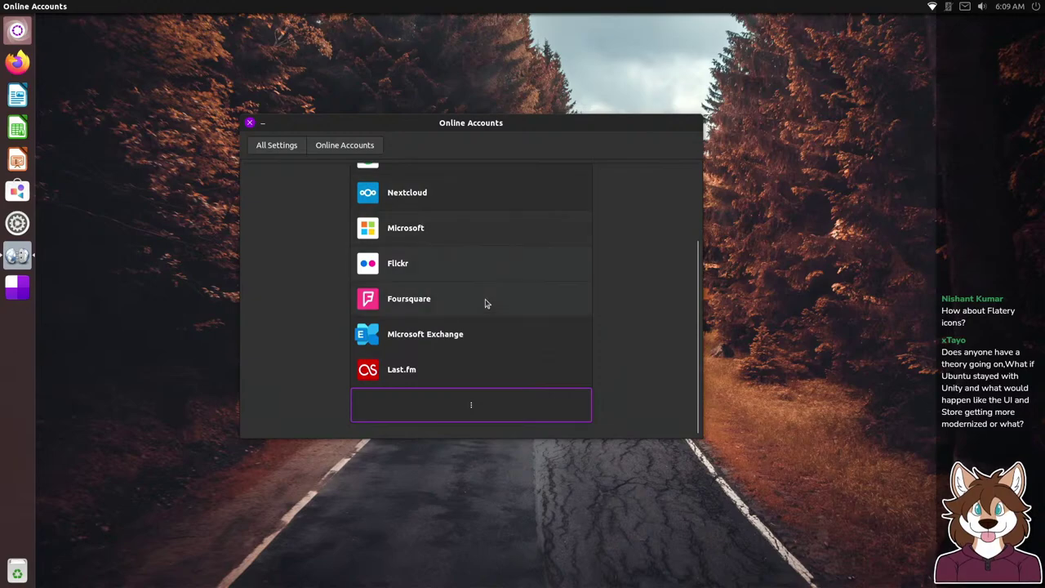
pyautogui.scroll(3, 485, 301)
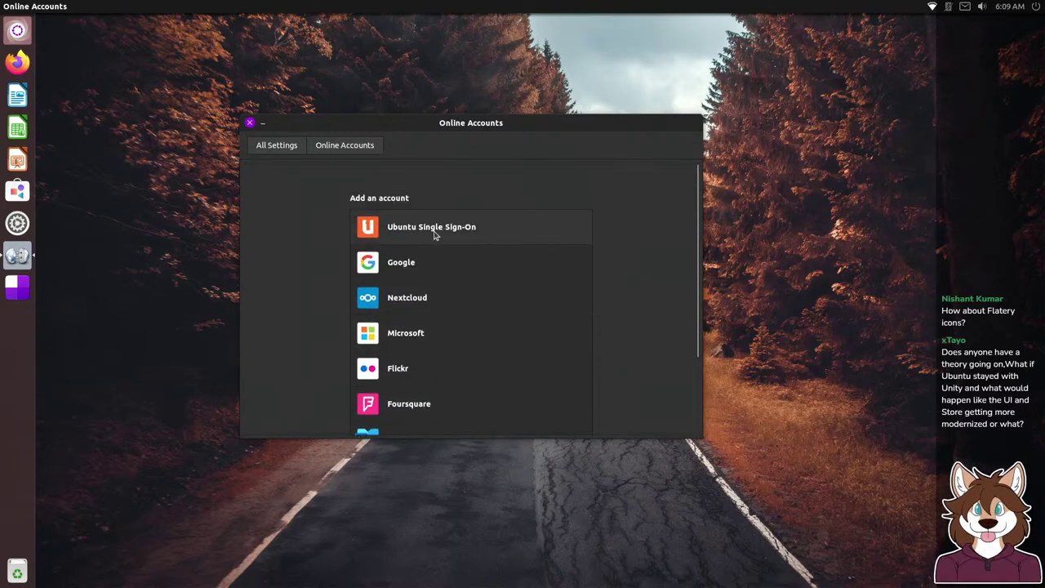
pyautogui.scroll(-2, 412, 232)
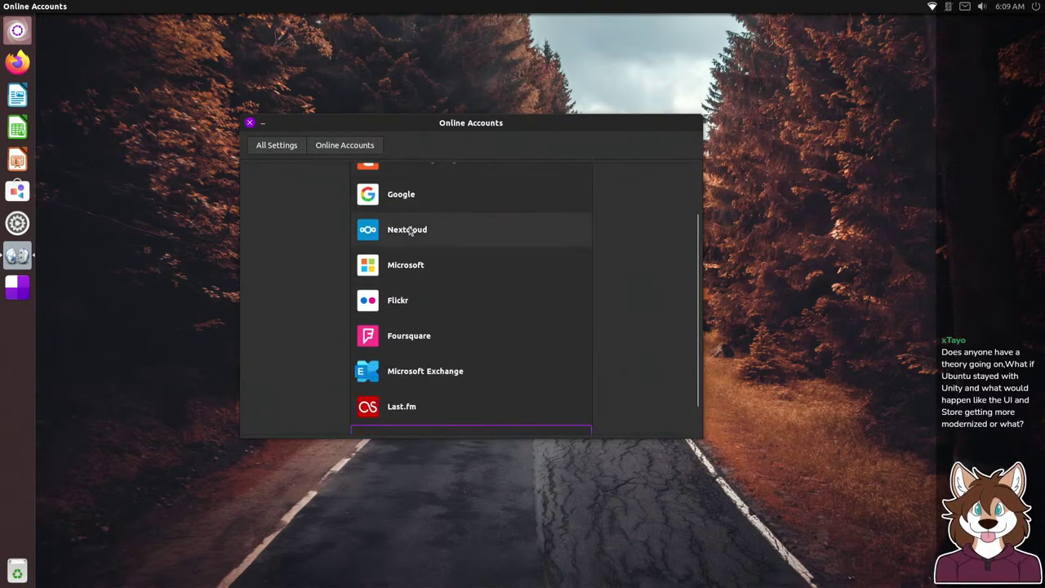
pyautogui.scroll(2, 484, 247)
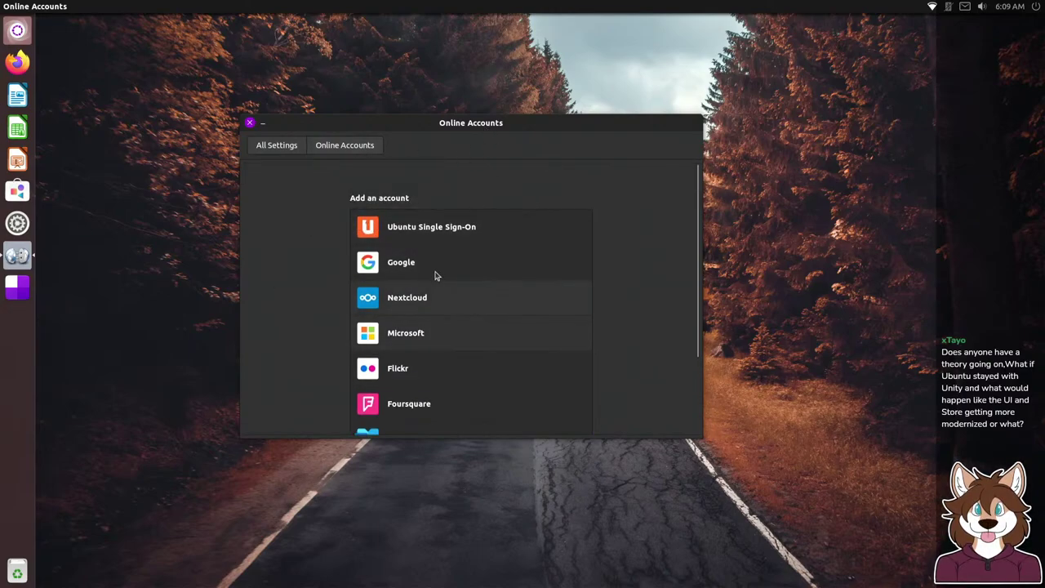
pyautogui.scroll(-1, 407, 307)
pyautogui.scroll(-2, 407, 307)
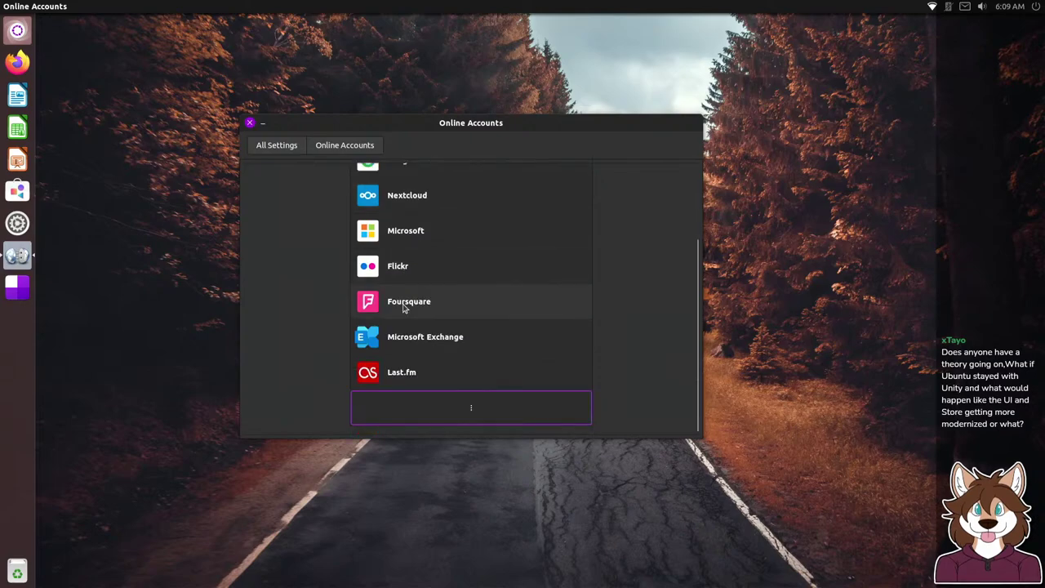
pyautogui.click(295, 146)
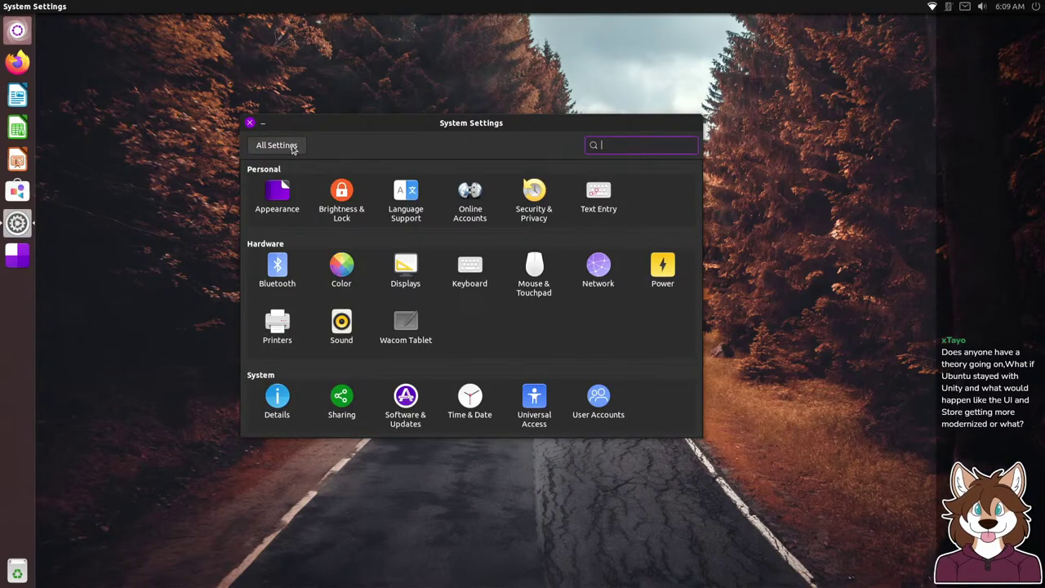
# Step: Review the Security & Privacy tabs: diagnostics, search, files and applications, and password options
pyautogui.click(539, 196)
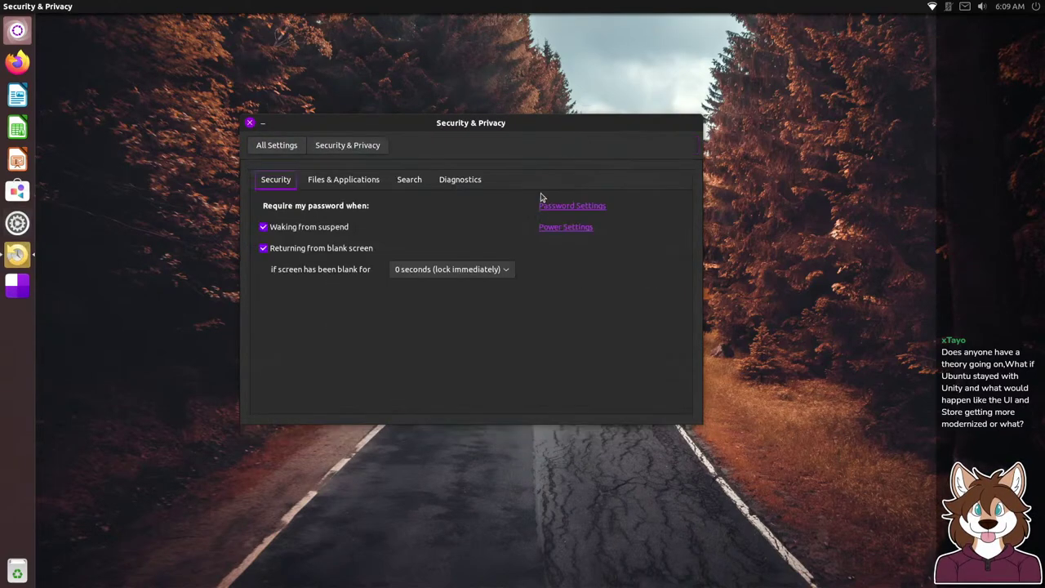
pyautogui.click(443, 184)
pyautogui.click(425, 183)
pyautogui.click(461, 181)
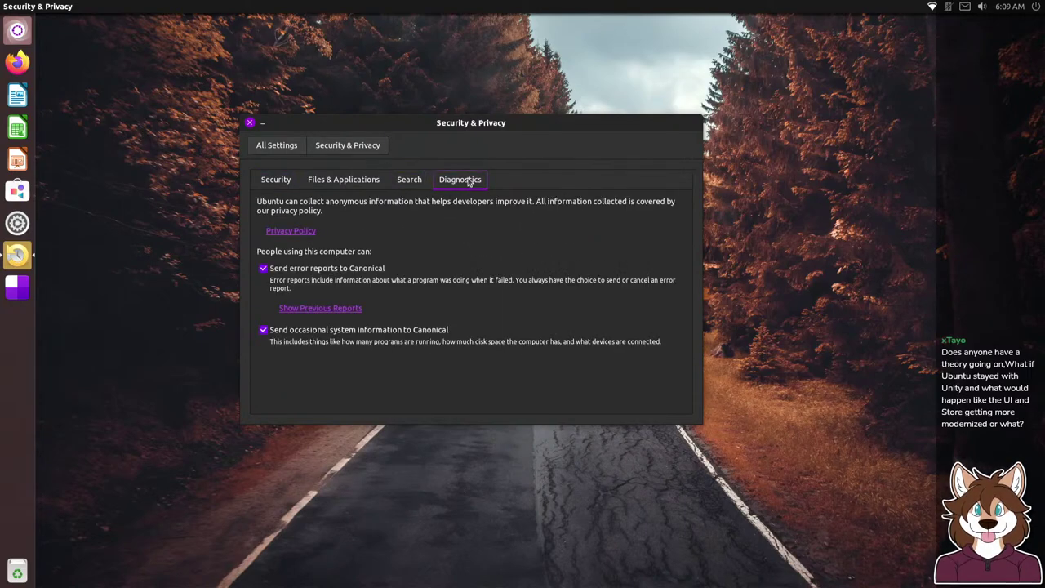
pyautogui.click(347, 181)
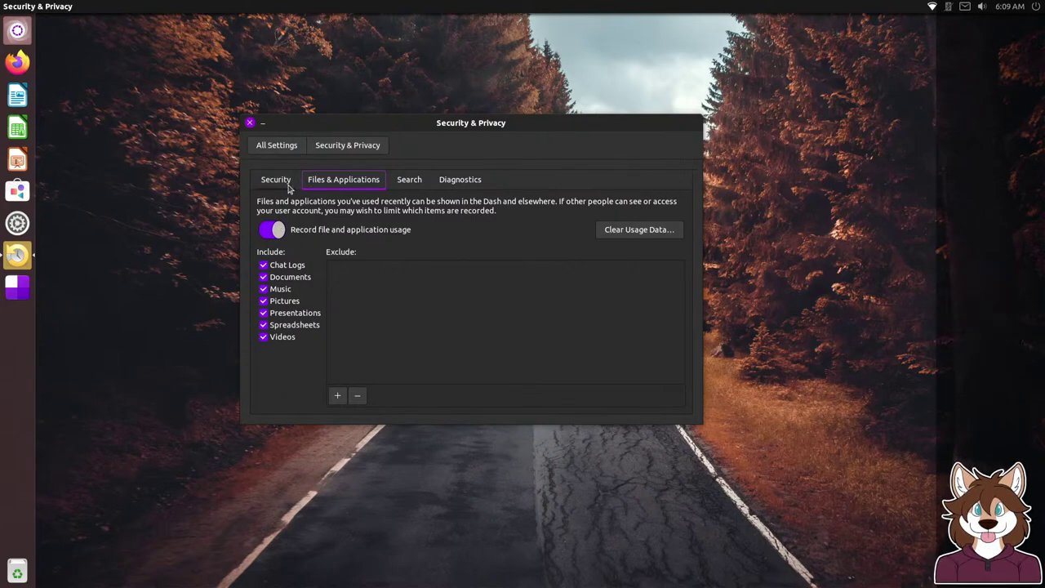
pyautogui.click(277, 181)
pyautogui.click(283, 151)
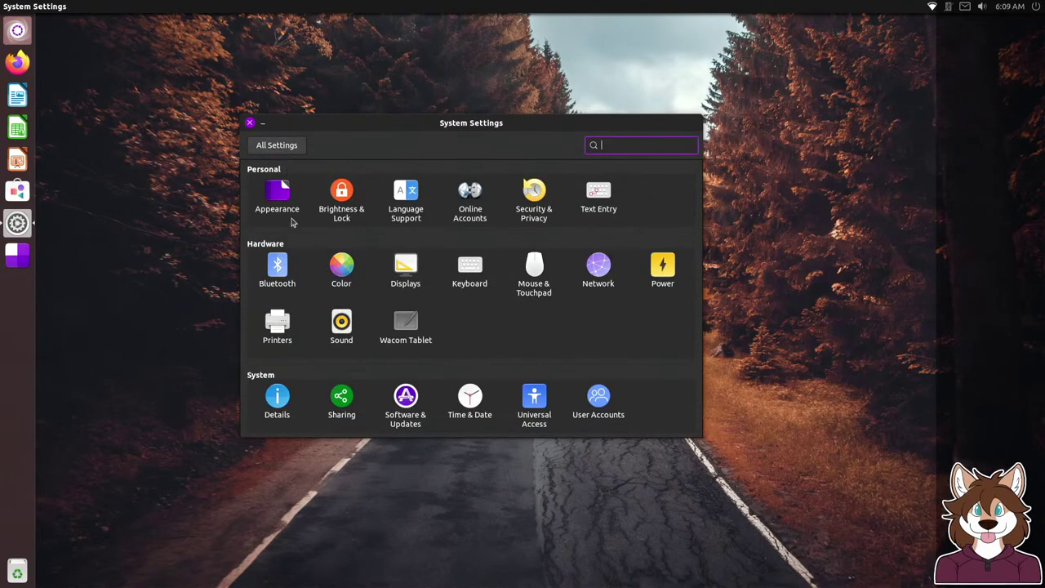
# Step: Look at the Bluetooth and Color settings, then open the Power page
pyautogui.click(281, 278)
pyautogui.click(281, 146)
pyautogui.click(341, 269)
pyautogui.click(284, 150)
pyautogui.click(344, 282)
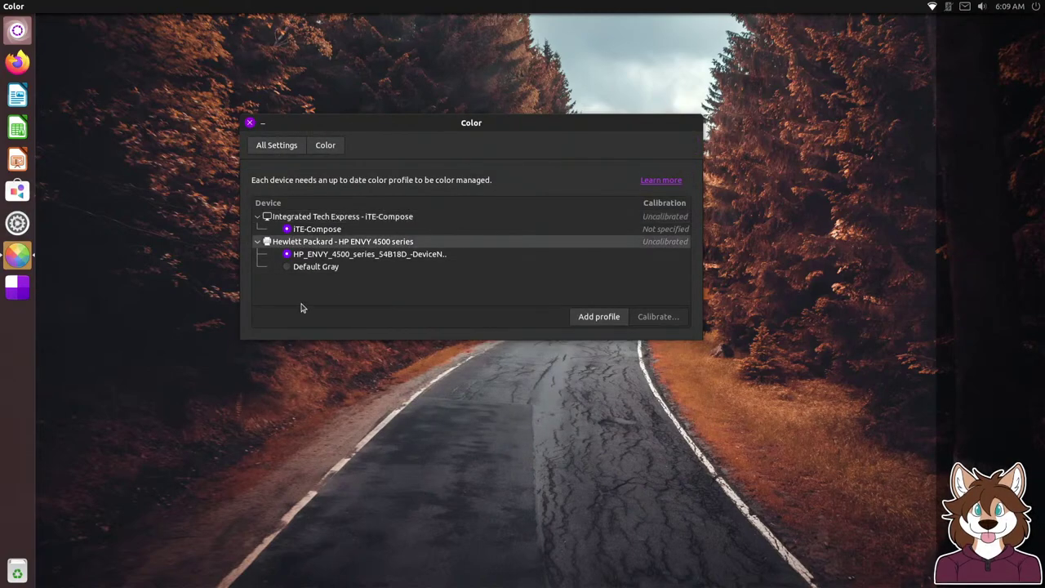
pyautogui.click(277, 146)
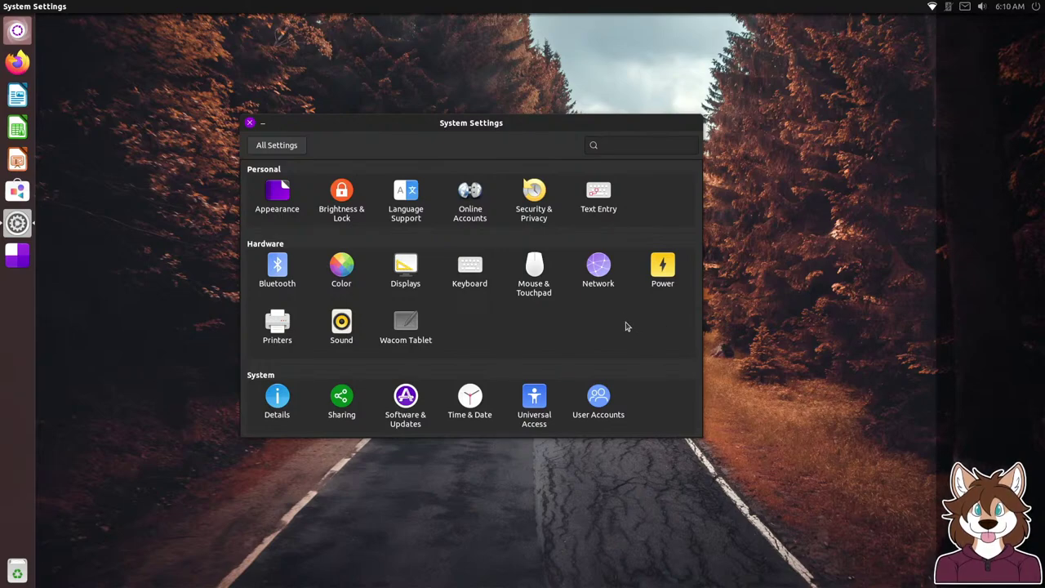
pyautogui.click(648, 268)
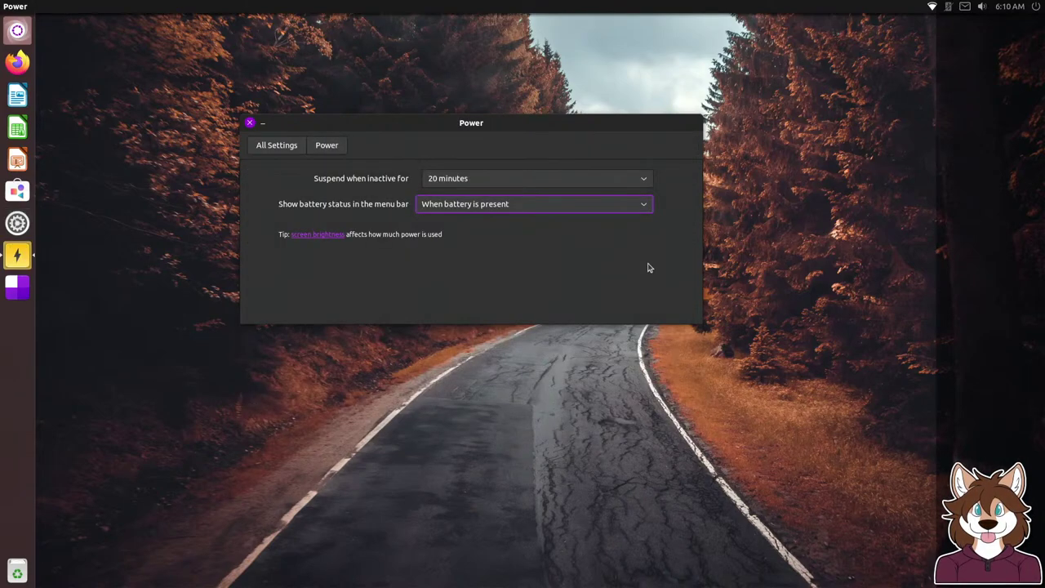
# Step: Look over the Printers settings and printer management window
pyautogui.click(291, 147)
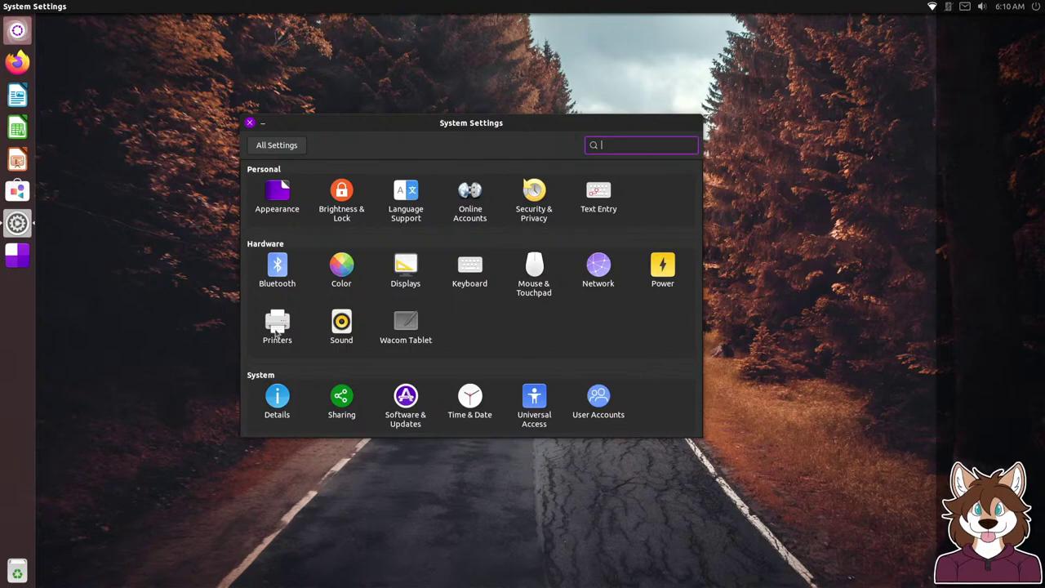
pyautogui.click(278, 327)
pyautogui.click(471, 335)
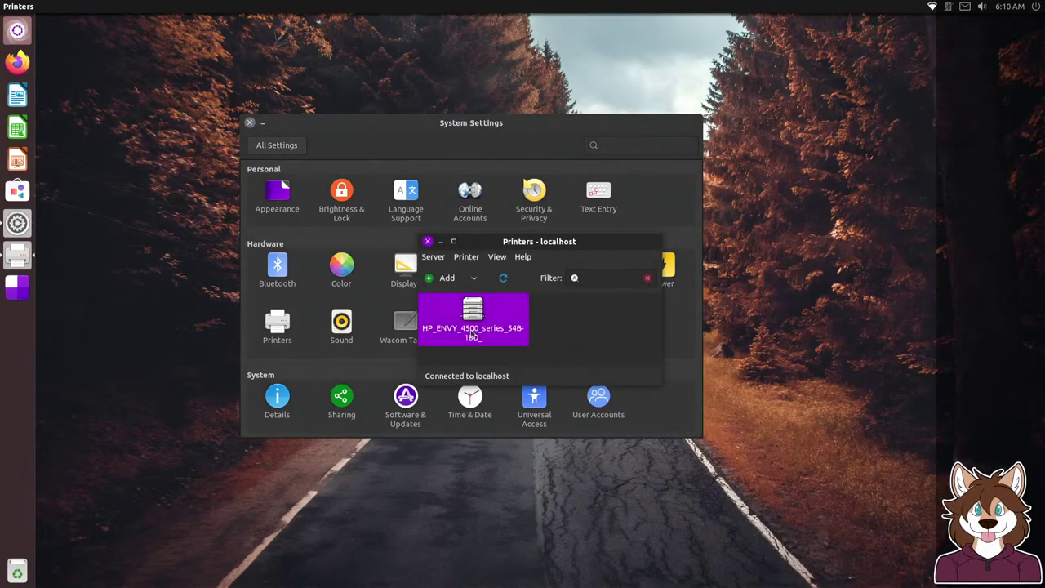
pyautogui.click(433, 239)
# Step: In Sound, try Speakers and Digital Output, return to Analog Output, and view Input and Applications
pyautogui.click(349, 328)
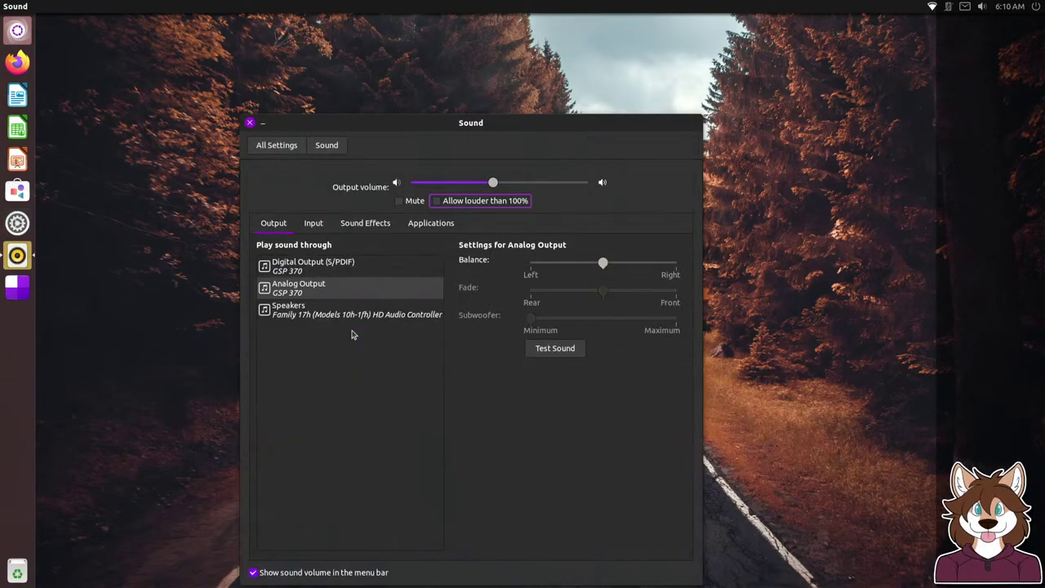
pyautogui.click(344, 317)
pyautogui.click(353, 288)
pyautogui.click(358, 266)
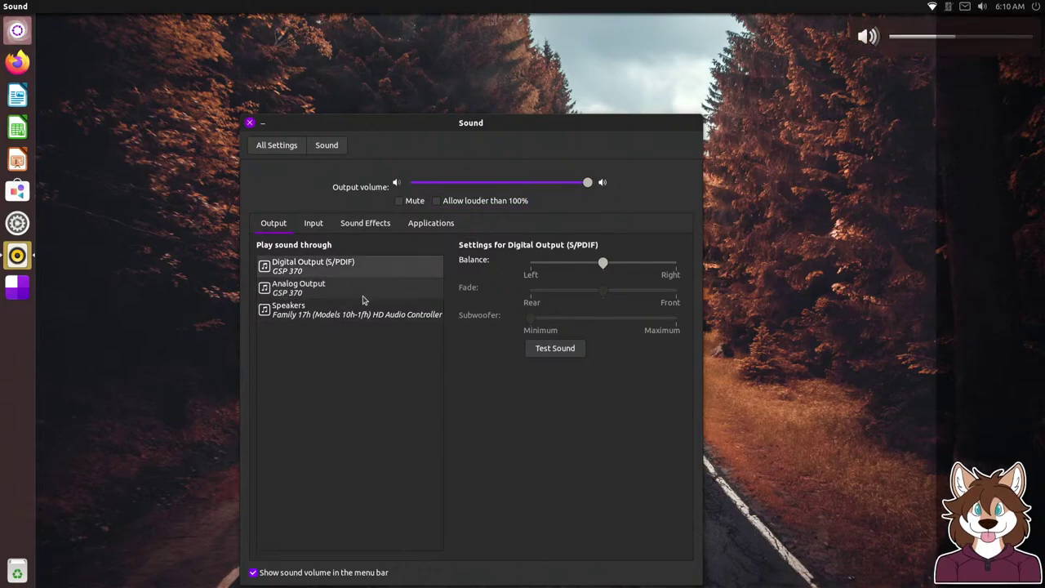
pyautogui.click(361, 287)
pyautogui.click(314, 225)
pyautogui.click(430, 225)
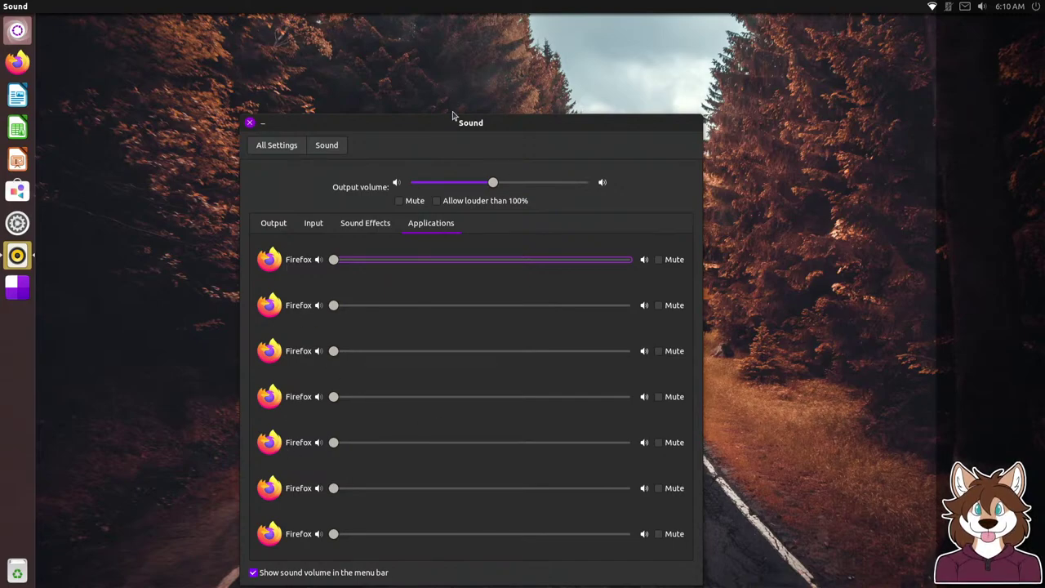
# Step: Move the Sound window up and raise the first three Firefox streams to full volume
pyautogui.moveTo(452, 115); pyautogui.dragTo(438, 67)
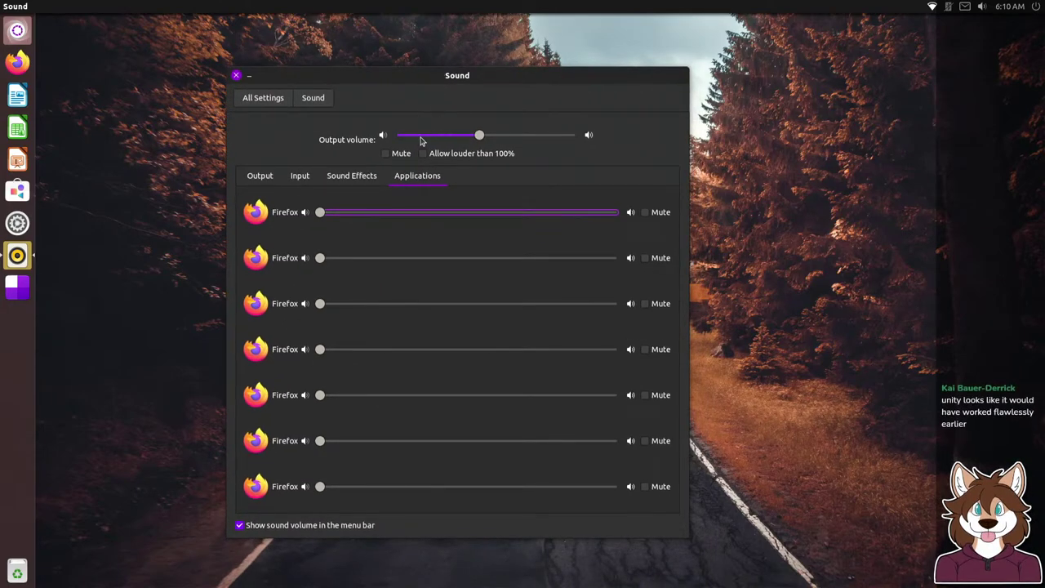
pyautogui.moveTo(318, 219); pyautogui.dragTo(624, 198)
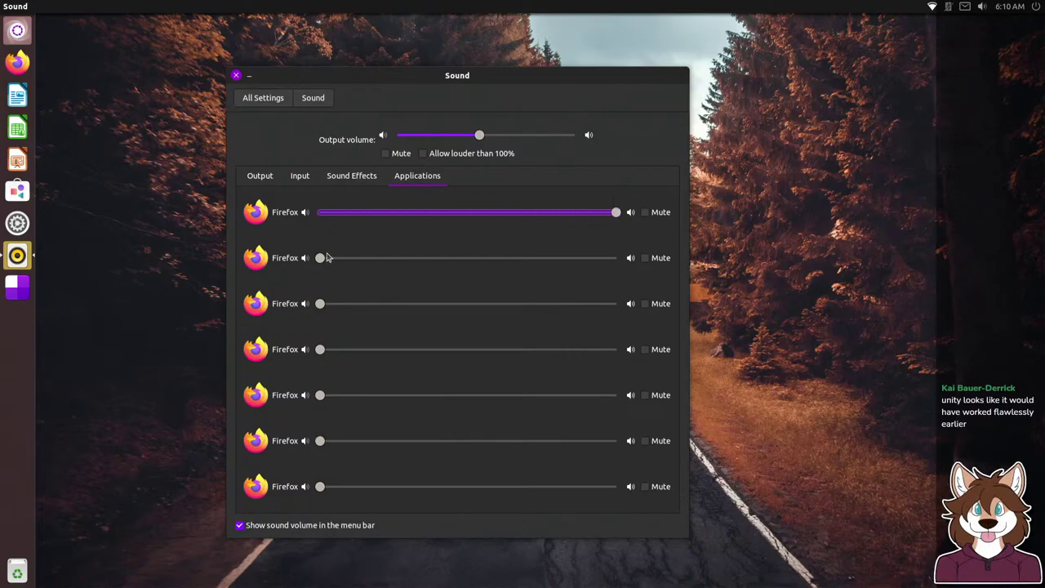
pyautogui.moveTo(319, 261); pyautogui.dragTo(603, 263)
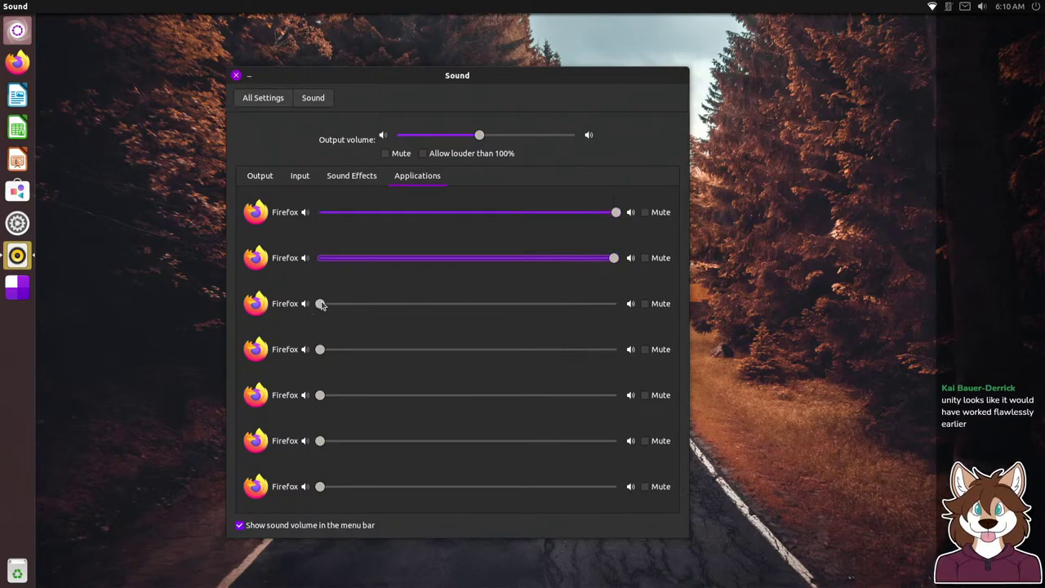
pyautogui.moveTo(319, 304); pyautogui.dragTo(617, 302)
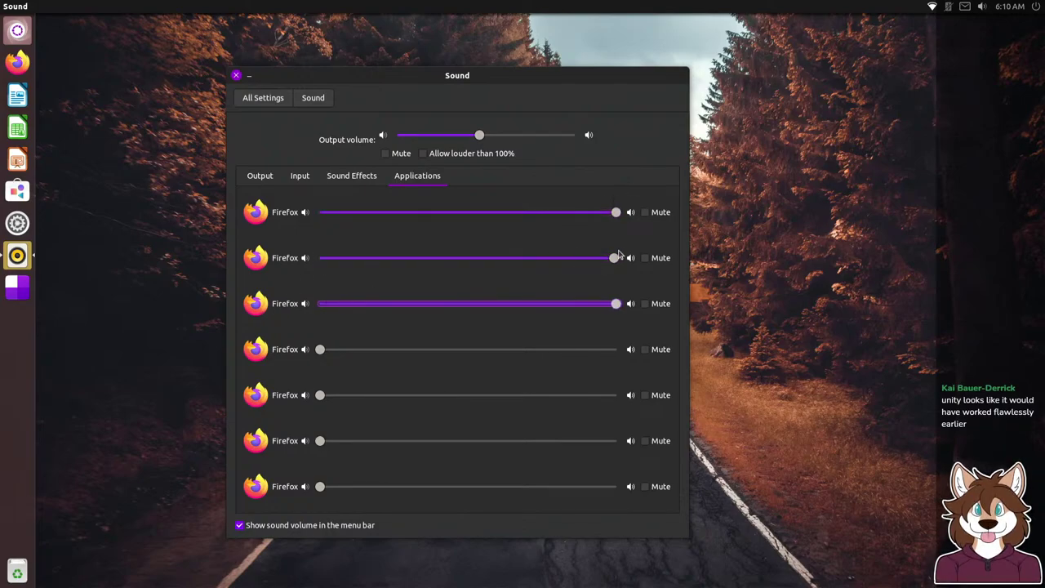
# Step: Open and close a Firefox window from the launcher, then return to All Settings
pyautogui.click(18, 63)
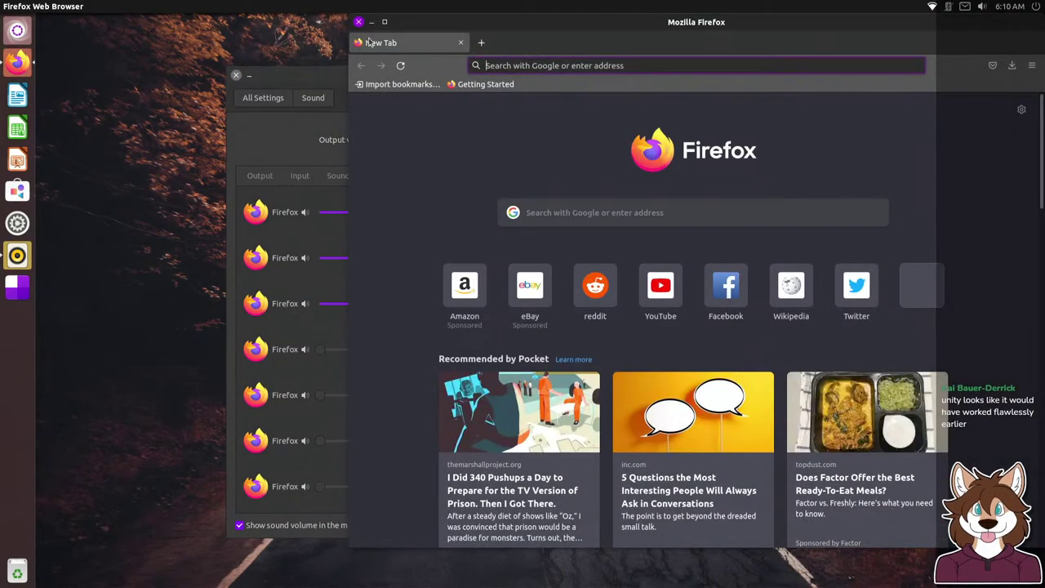
pyautogui.click(358, 22)
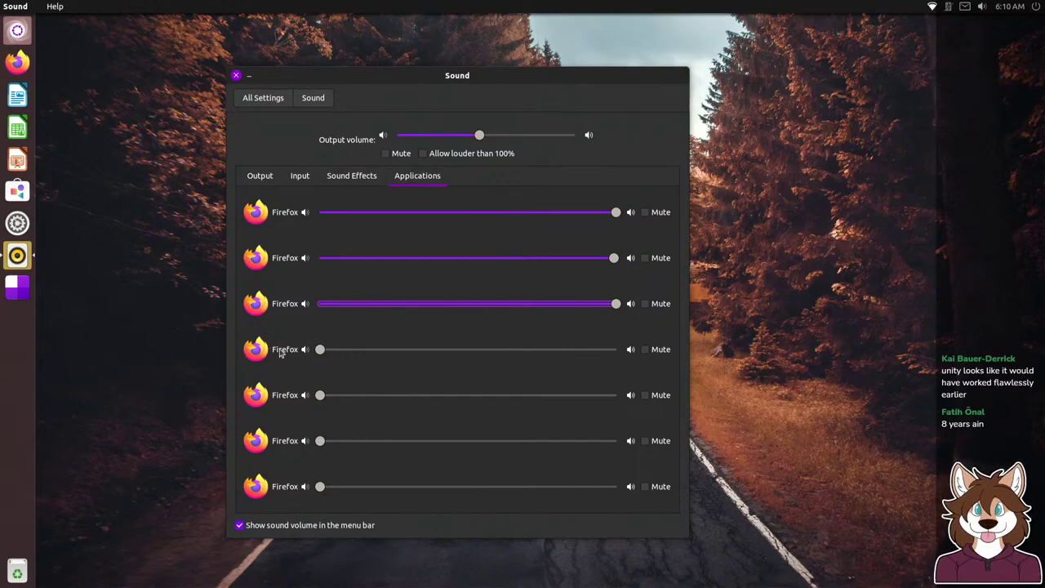
pyautogui.click(263, 98)
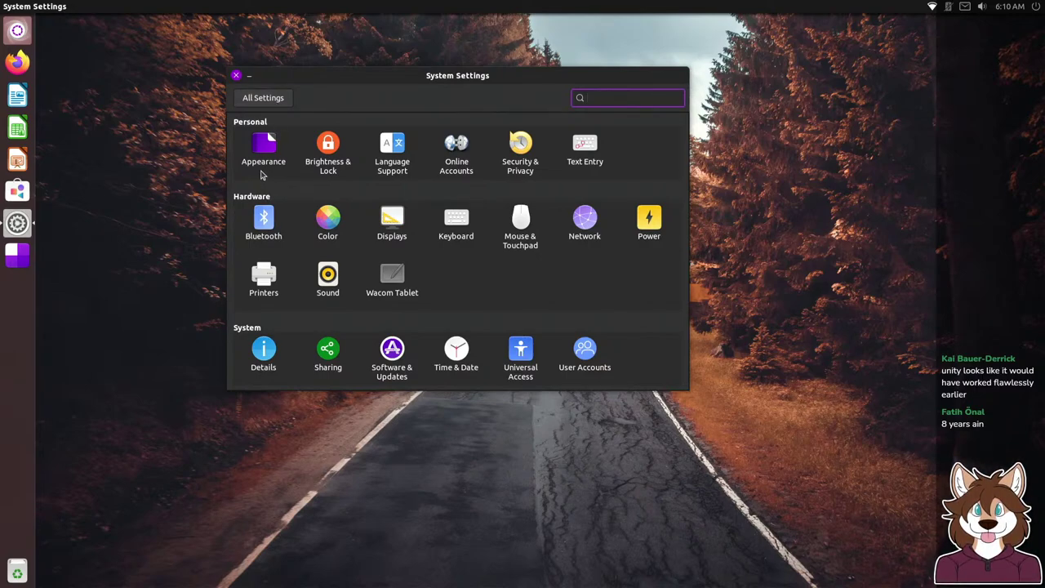
pyautogui.click(253, 369)
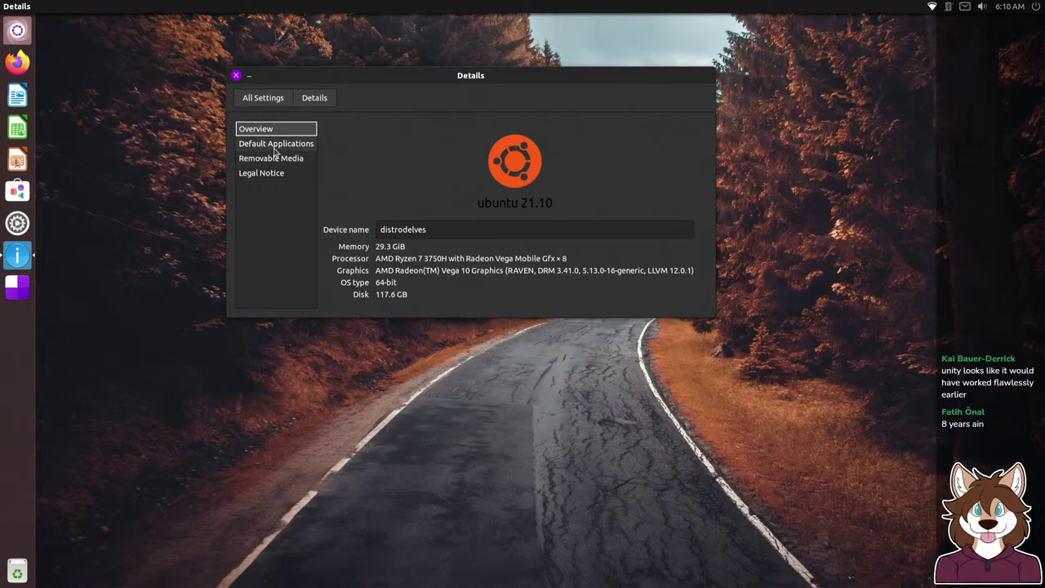
pyautogui.click(275, 148)
pyautogui.click(292, 159)
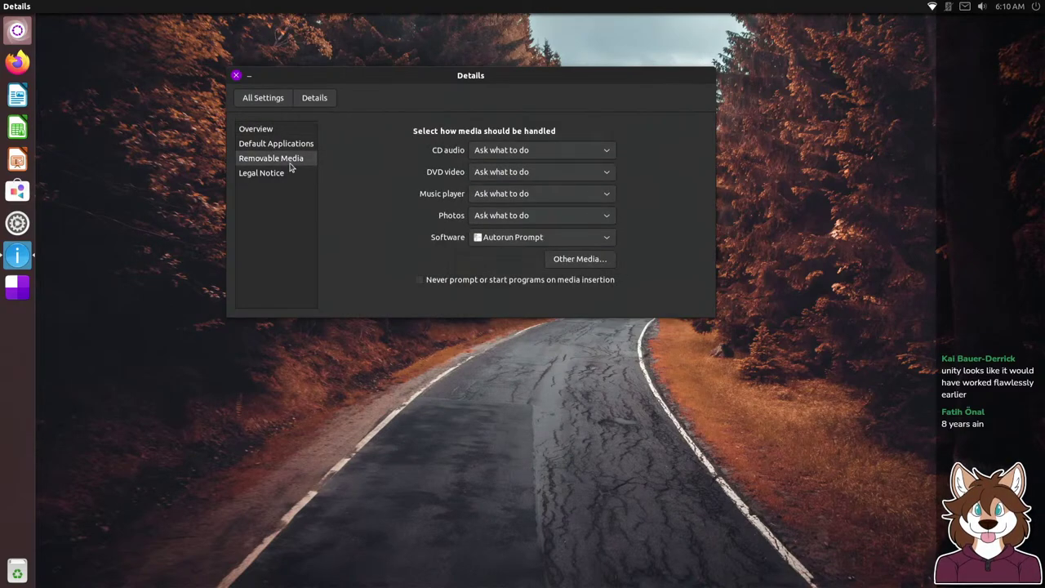
pyautogui.click(286, 173)
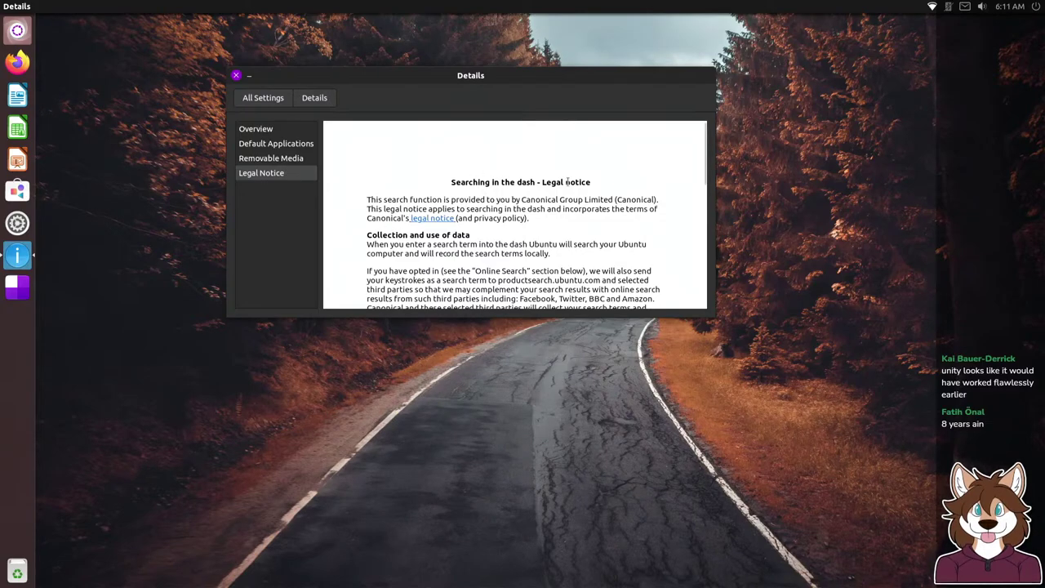
pyautogui.scroll(-5, 637, 193)
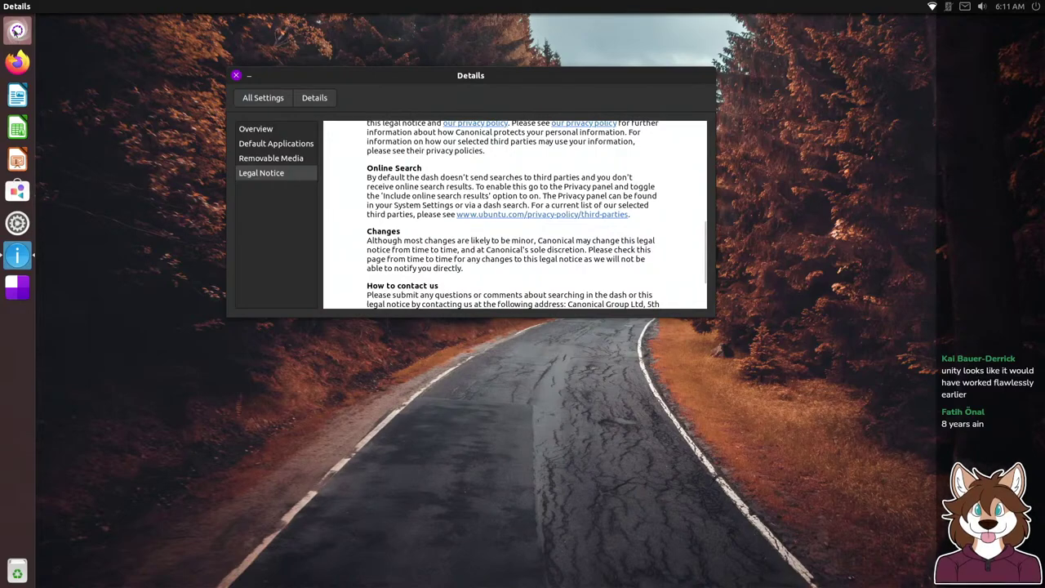
pyautogui.click(17, 30)
pyautogui.click(17, 30)
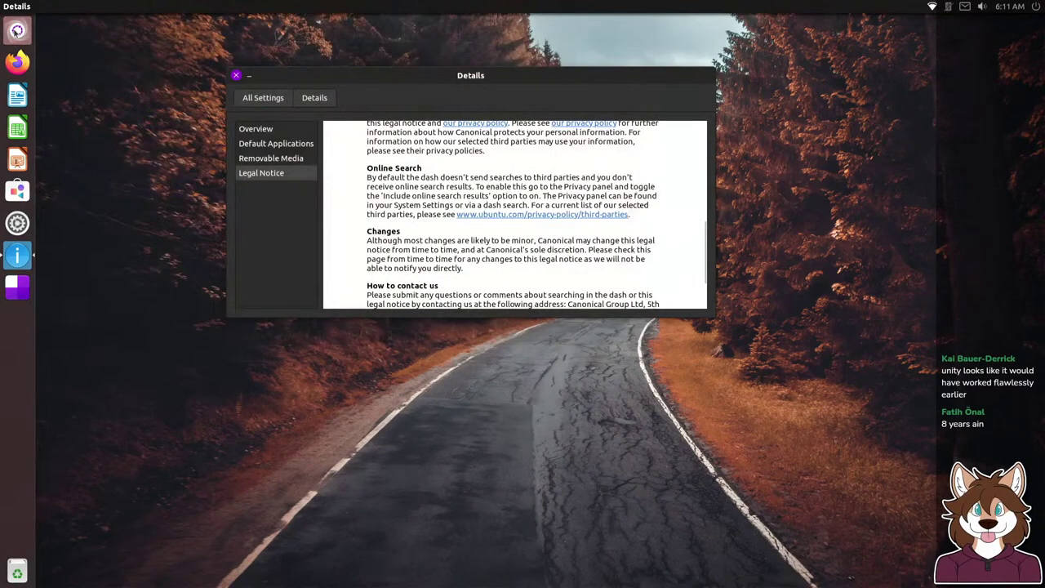
pyautogui.click(243, 98)
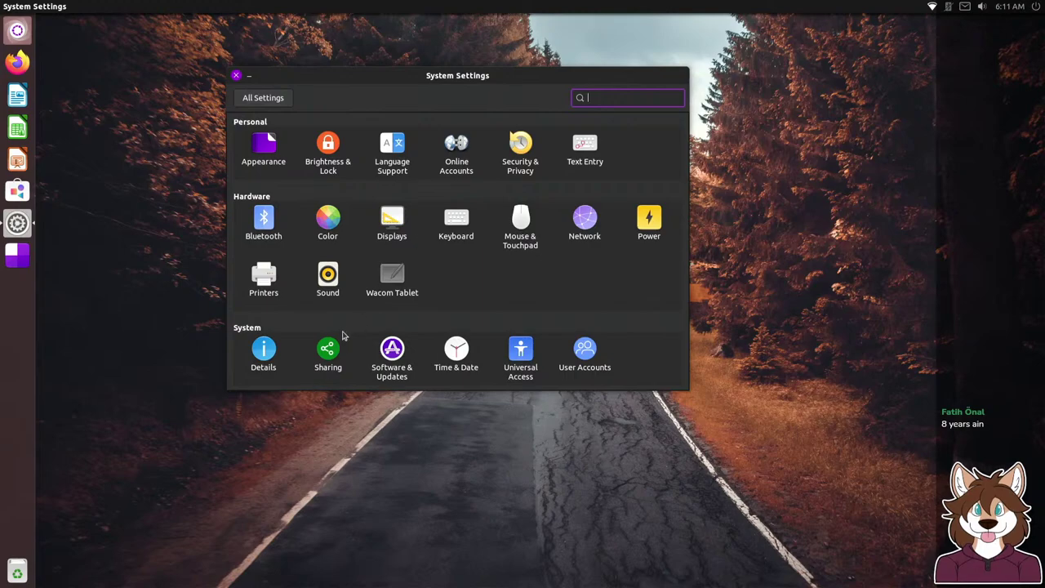
pyautogui.click(329, 353)
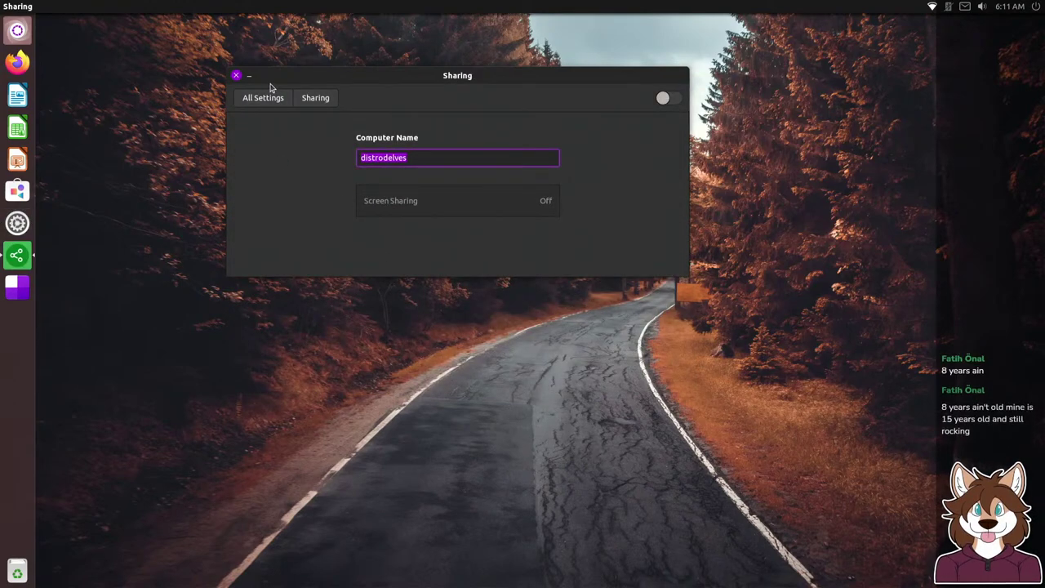
pyautogui.click(263, 99)
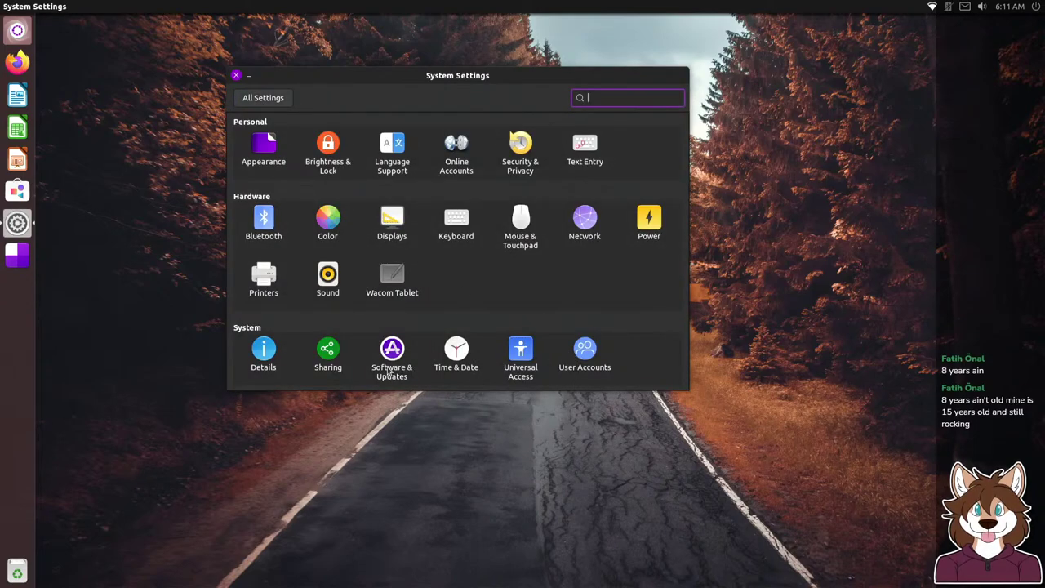
pyautogui.click(389, 372)
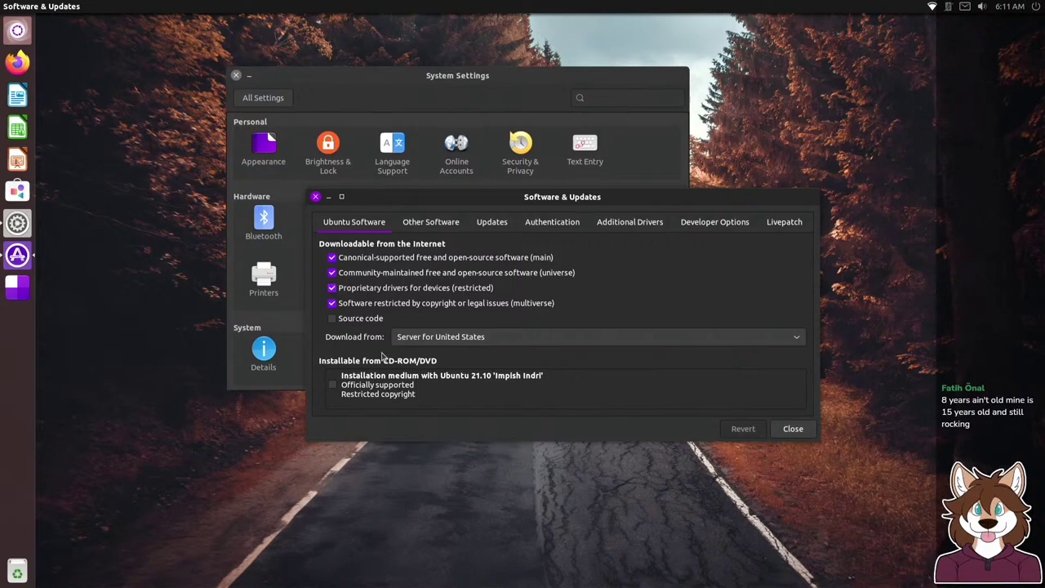
pyautogui.click(431, 226)
pyautogui.click(783, 222)
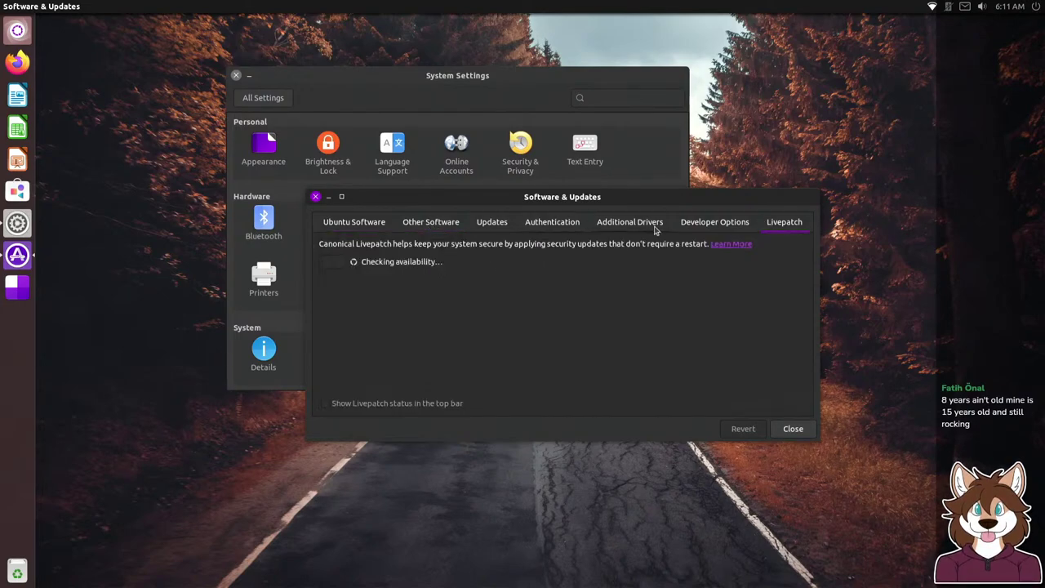
pyautogui.click(696, 230)
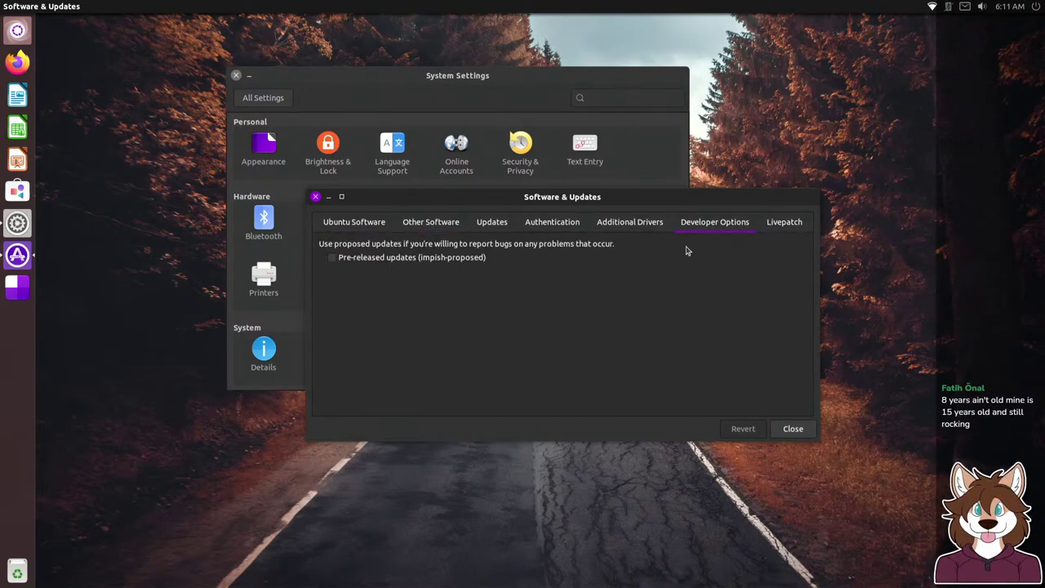
pyautogui.click(633, 222)
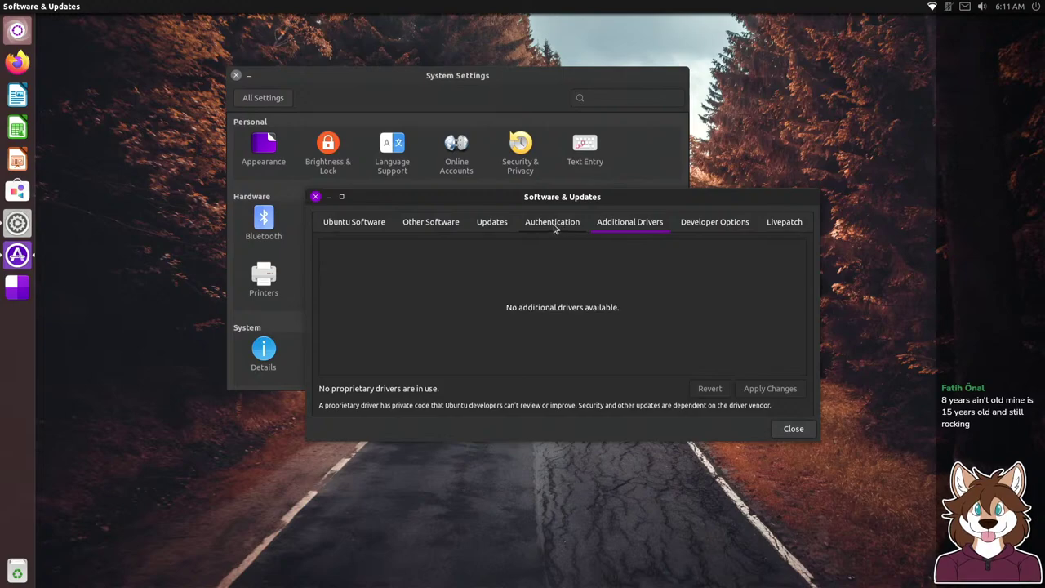
pyautogui.click(561, 227)
pyautogui.click(497, 224)
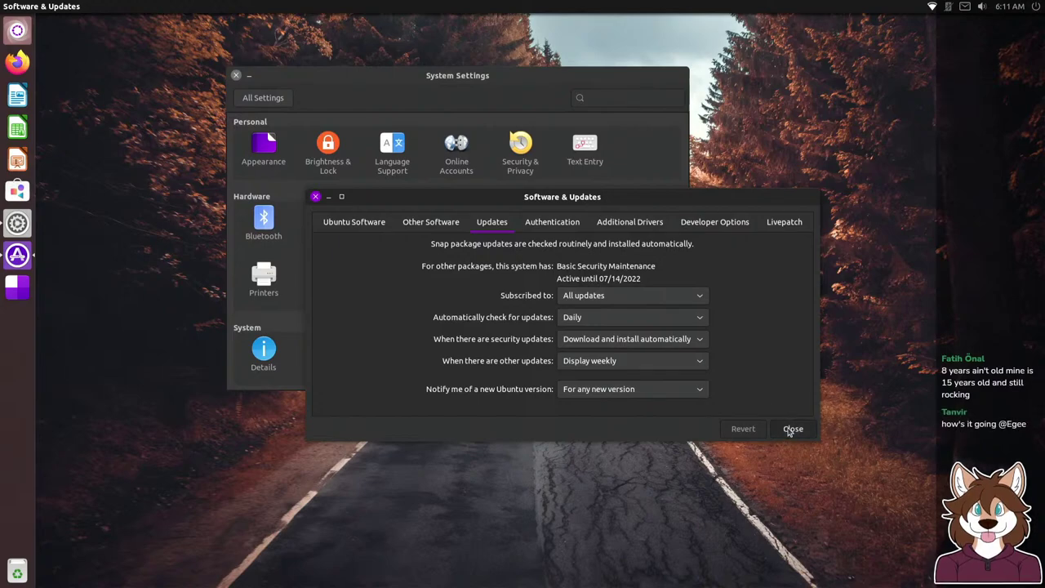
pyautogui.click(792, 429)
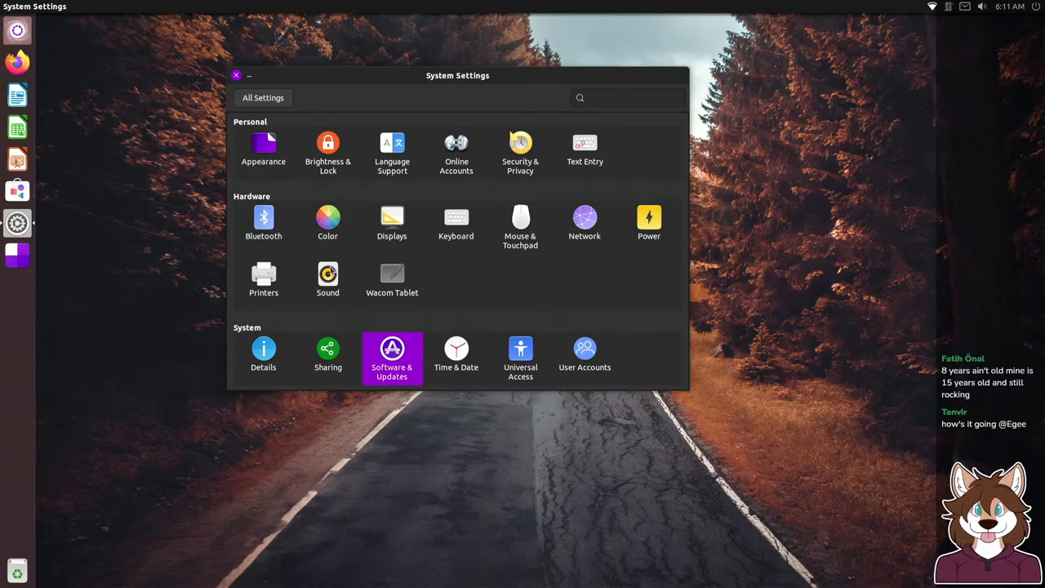
# Step: Glance at Sound and Security & Privacy, then close the System Settings window
pyautogui.click(330, 272)
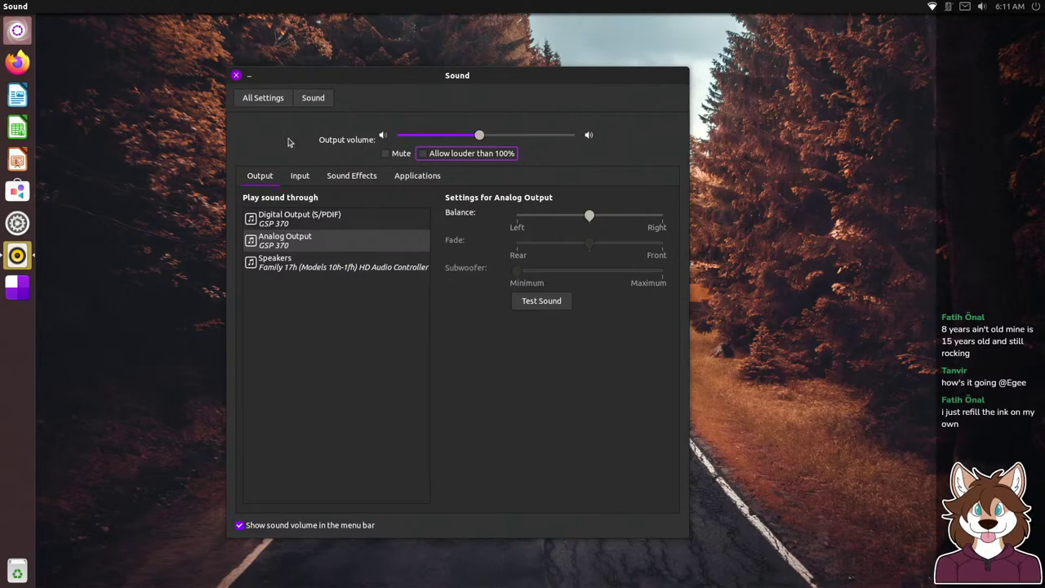
pyautogui.click(264, 101)
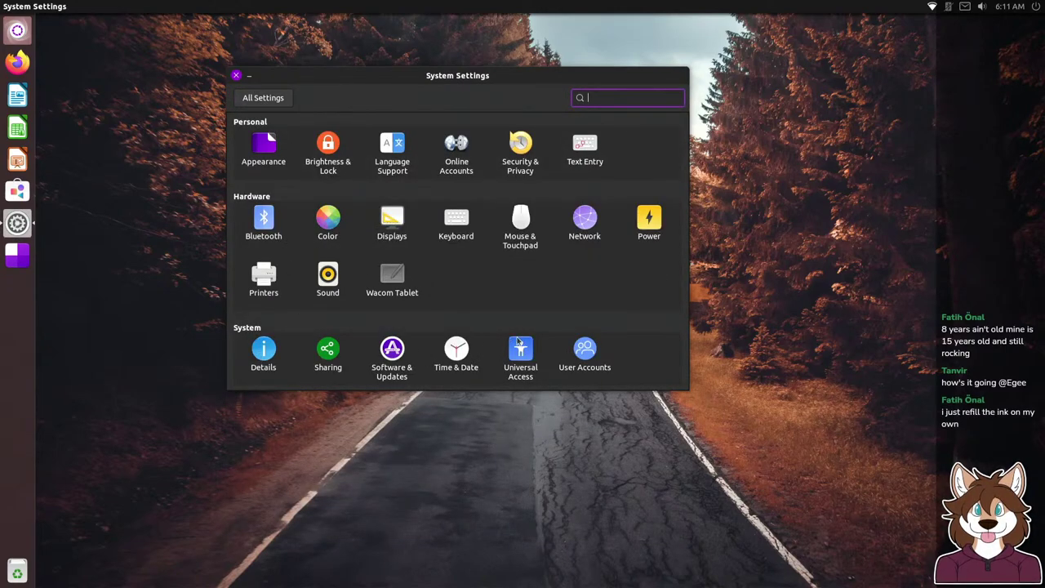
pyautogui.click(547, 163)
pyautogui.click(236, 77)
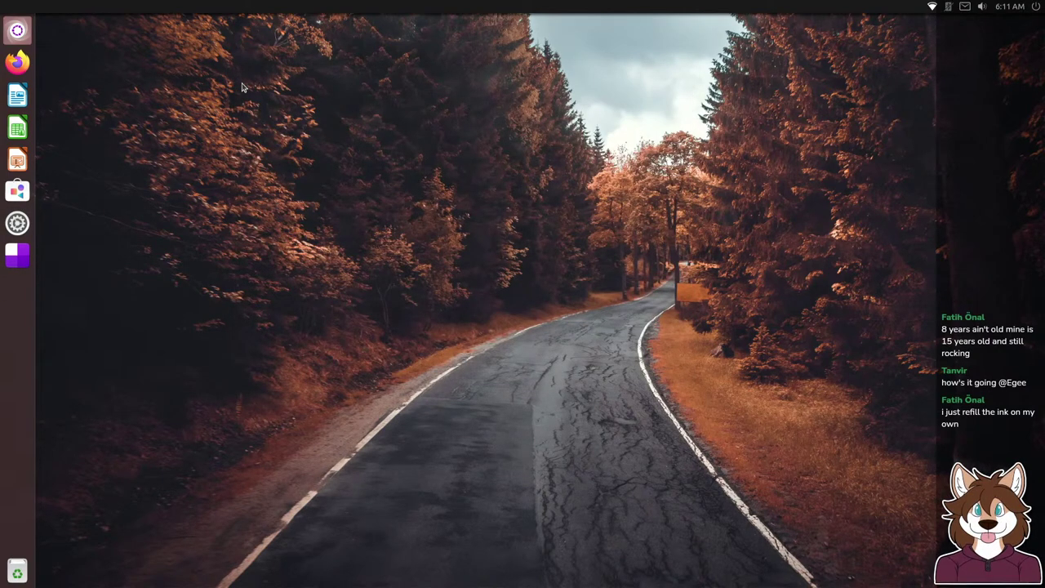
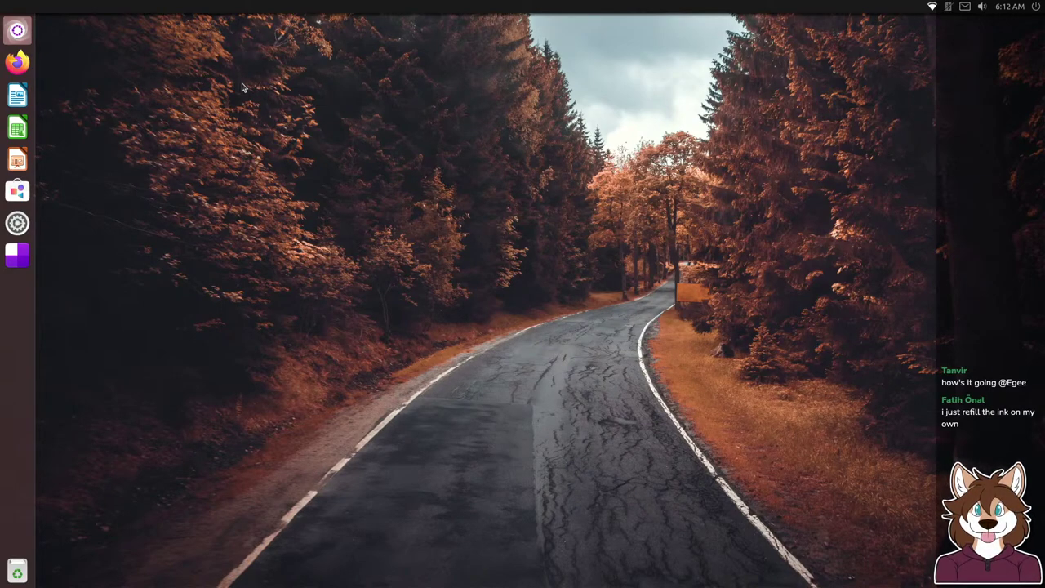
# Step: Launch Synaptic Package Manager from the Dash with 'syn' and authenticate with the account password
pyautogui.press('super')
pyautogui.write('s')
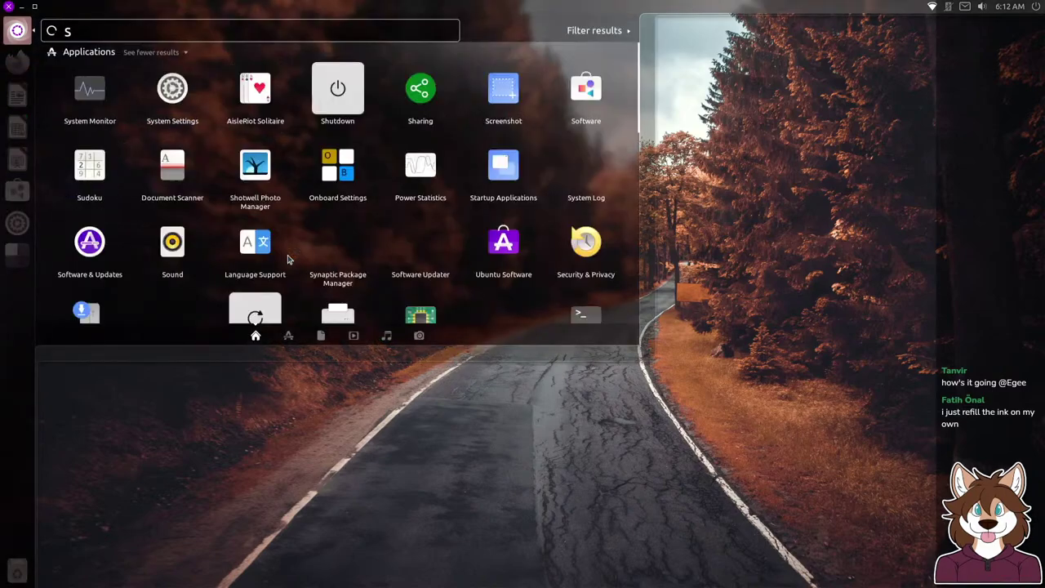
pyautogui.write('yn')
pyautogui.press('Return')
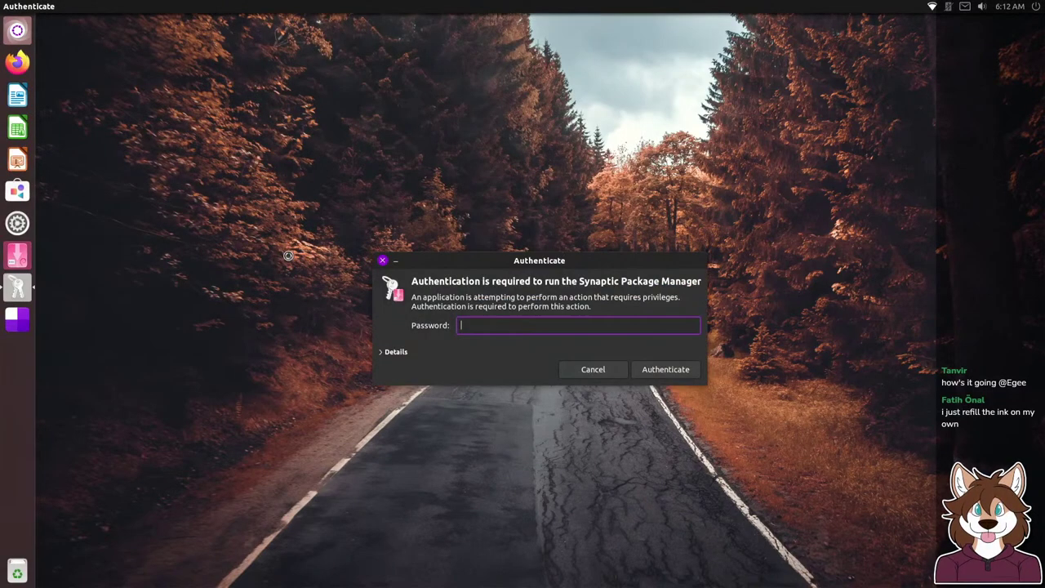
pyautogui.write('•••••')
pyautogui.press('Return')
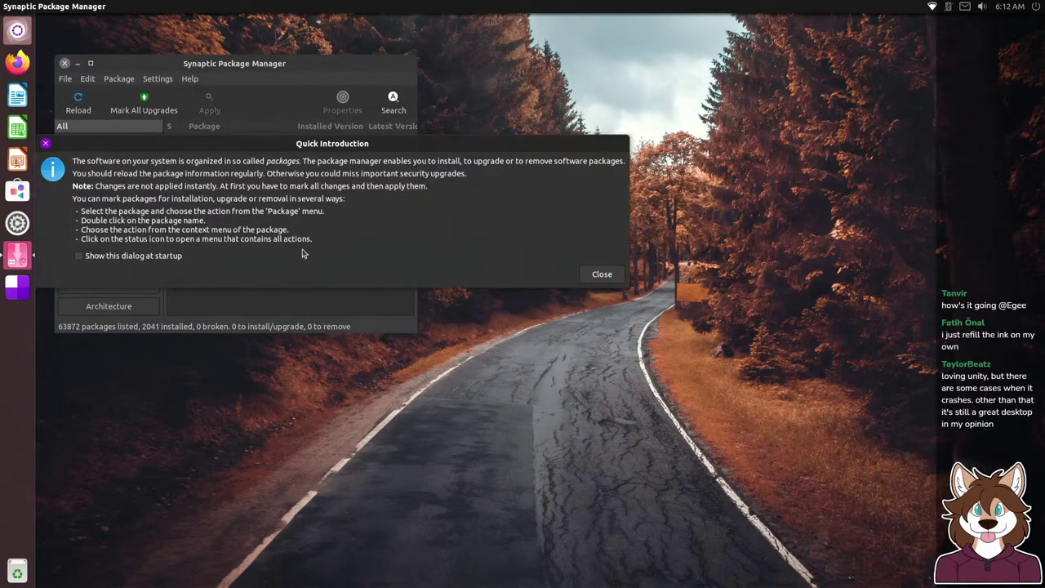
# Step: Dismiss the Quick Introduction, maximize Synaptic and search packages for 'unity'
pyautogui.click(600, 276)
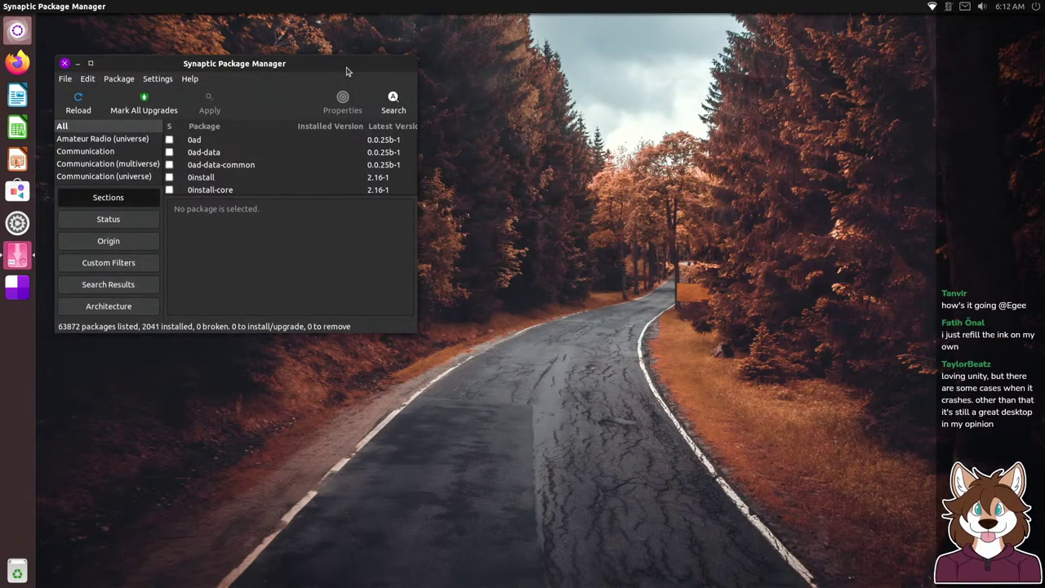
pyautogui.doubleClick(349, 65)
pyautogui.click(1019, 49)
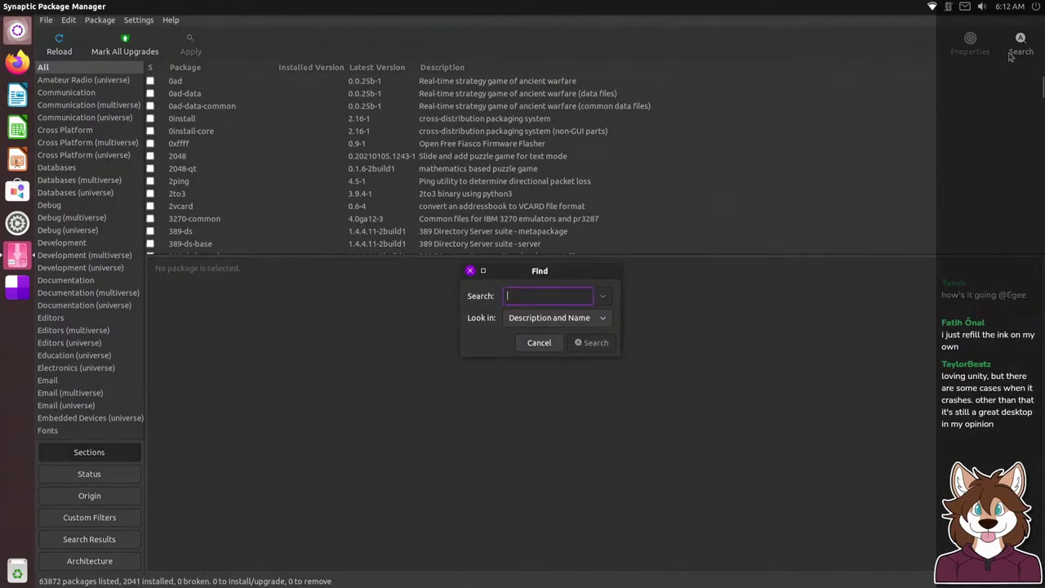
pyautogui.write('unity')
pyautogui.press('Return')
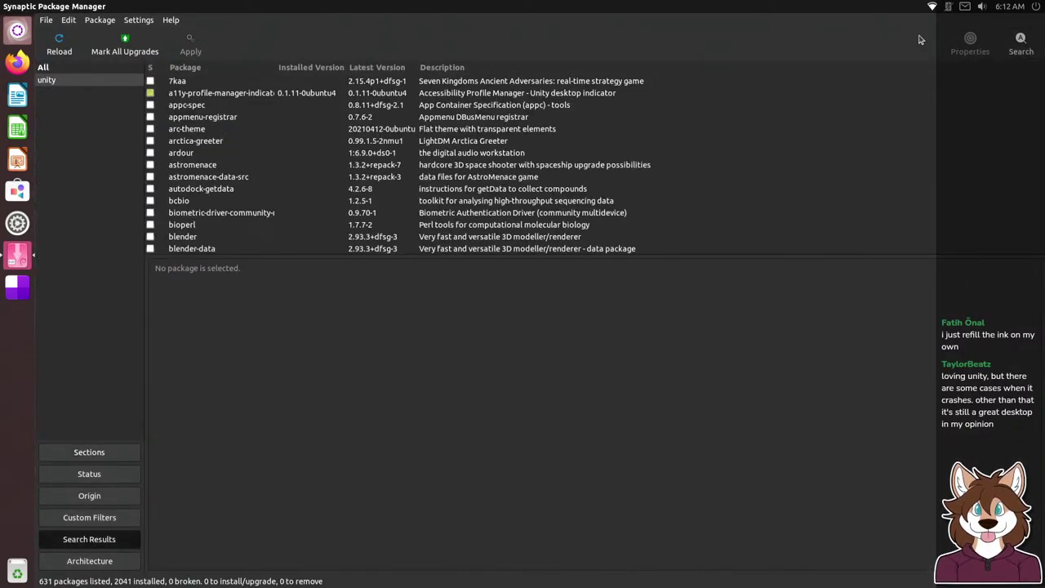
# Step: Search packages for 'tweaks' and view the ubuntustudio-performance-tweaks details
pyautogui.scroll(-8, 271, 155)
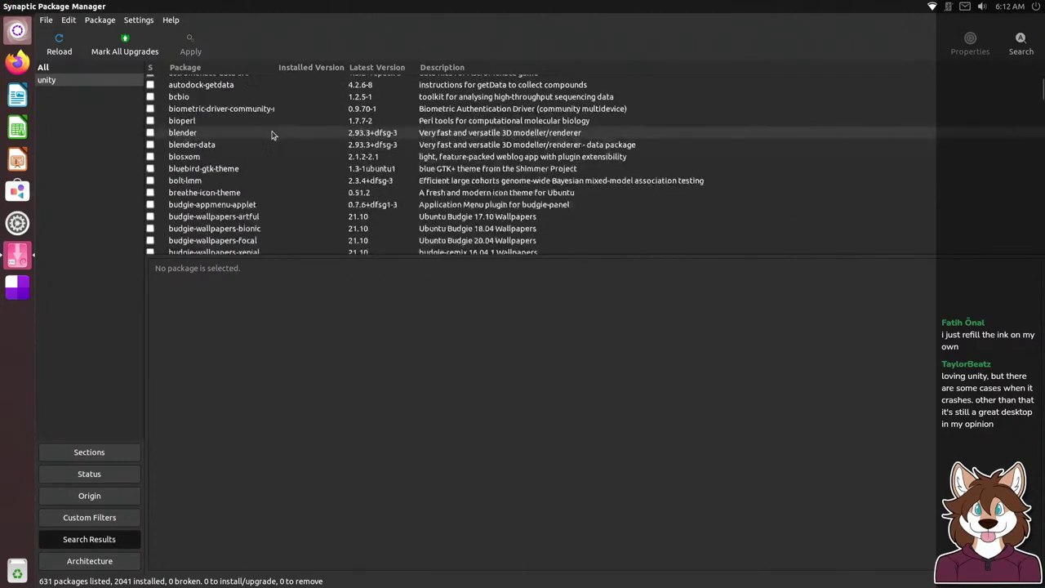
pyautogui.click(1019, 43)
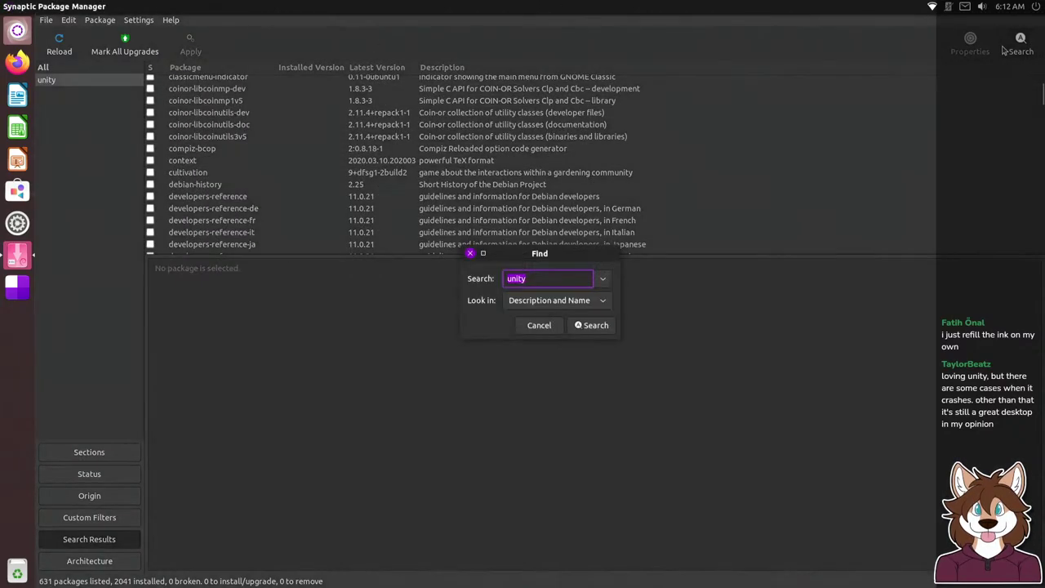
pyautogui.write('tweaks')
pyautogui.press('Return')
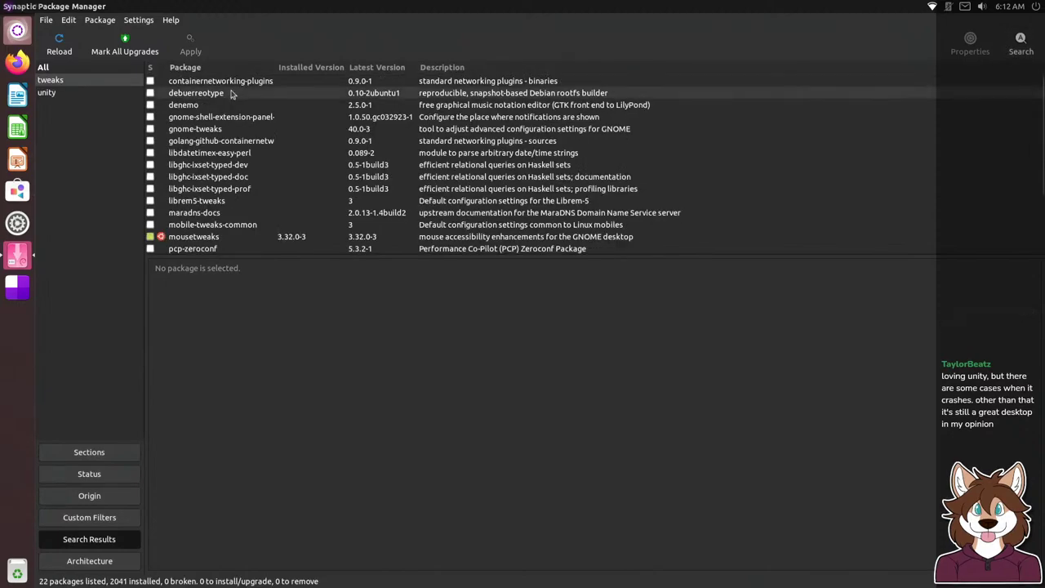
pyautogui.scroll(-3, 261, 171)
pyautogui.click(222, 248)
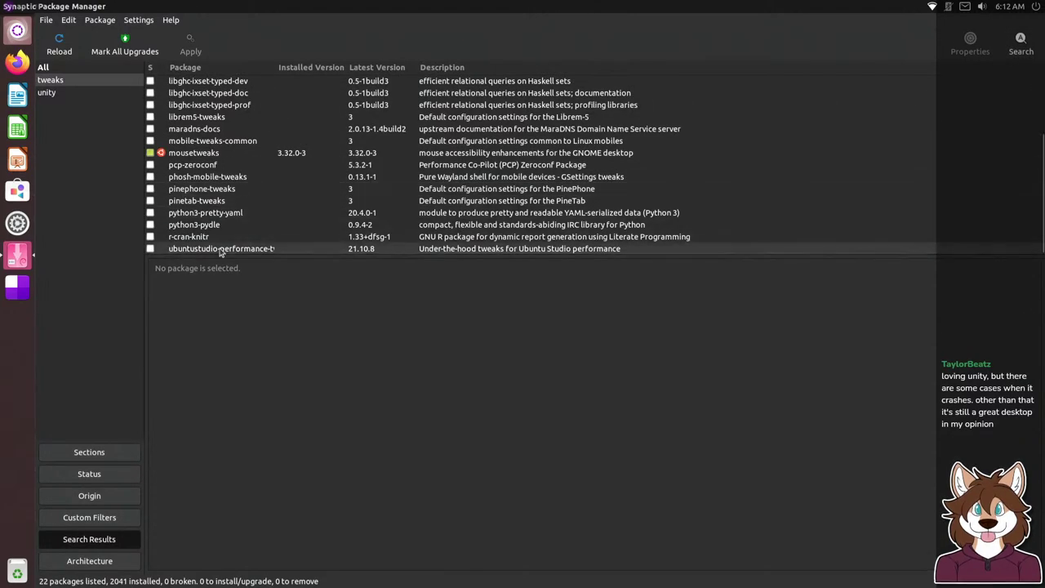
pyautogui.scroll(3, 193, 122)
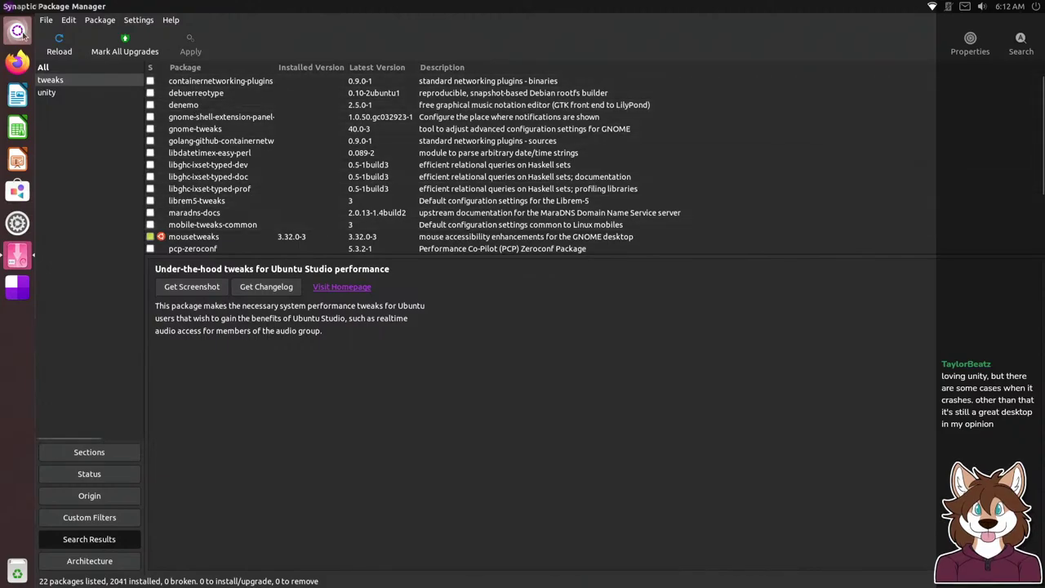
# Step: Back in the unity results, inspect the yaru-unity7, yaru-theme-icon and yaru-theme-unity packages
pyautogui.click(64, 93)
pyautogui.scroll(-20, 250, 183)
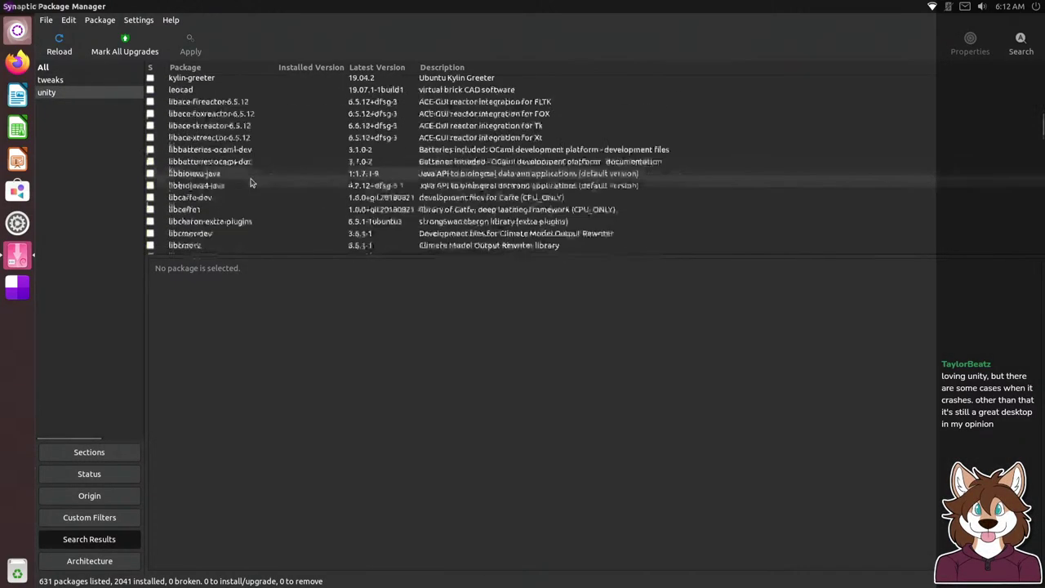
pyautogui.scroll(-15, 248, 182)
pyautogui.click(208, 225)
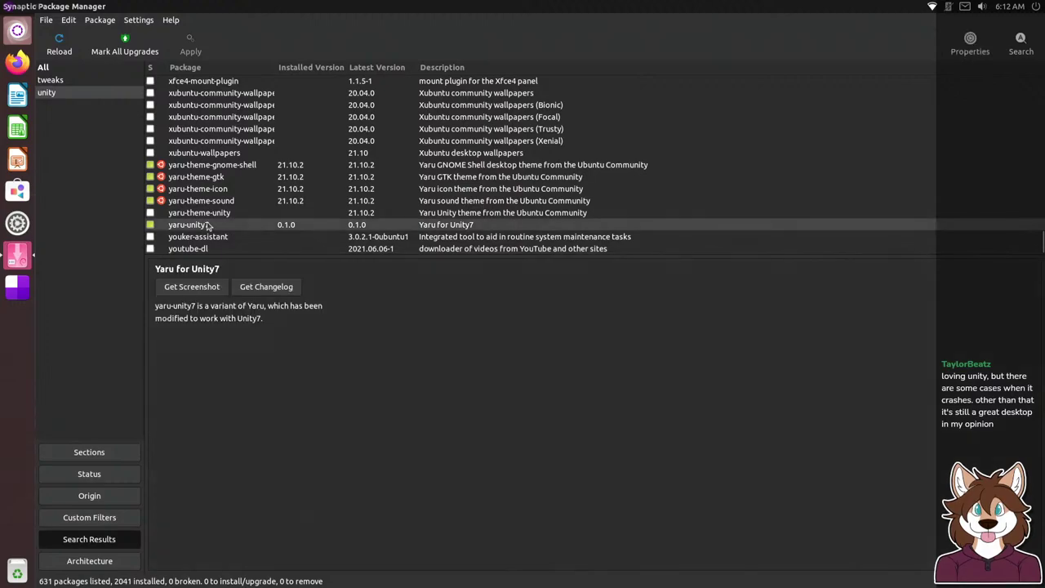
pyautogui.click(218, 189)
pyautogui.scroll(2, 206, 227)
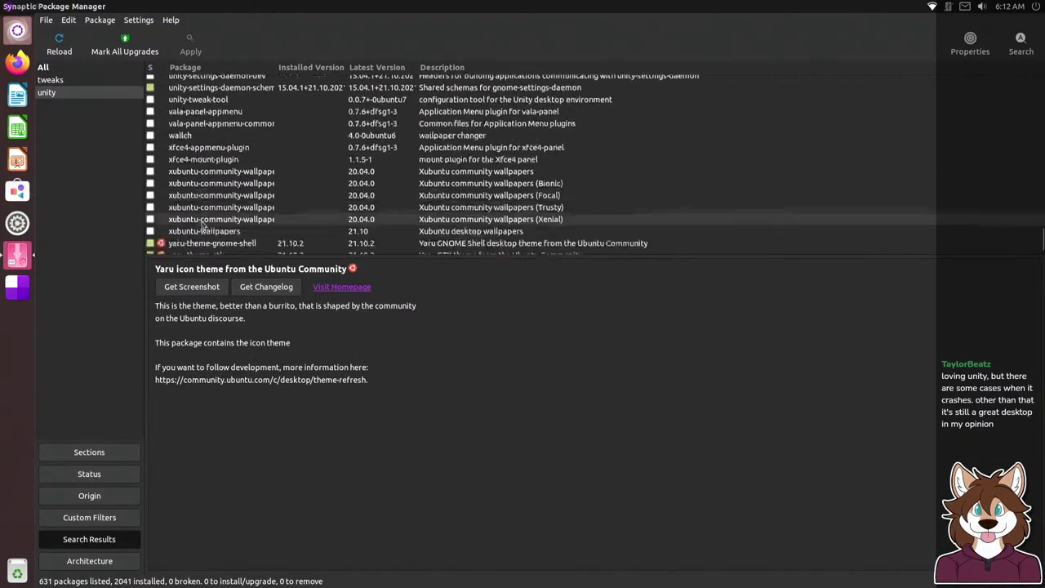
pyautogui.scroll(-2, 205, 227)
pyautogui.click(205, 227)
pyautogui.click(208, 213)
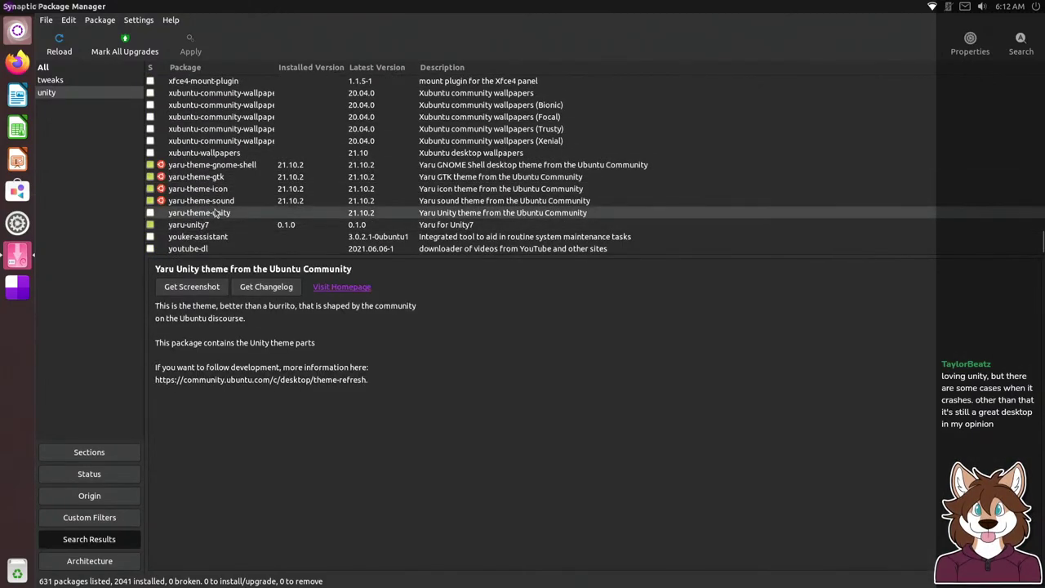
pyautogui.scroll(3, 214, 138)
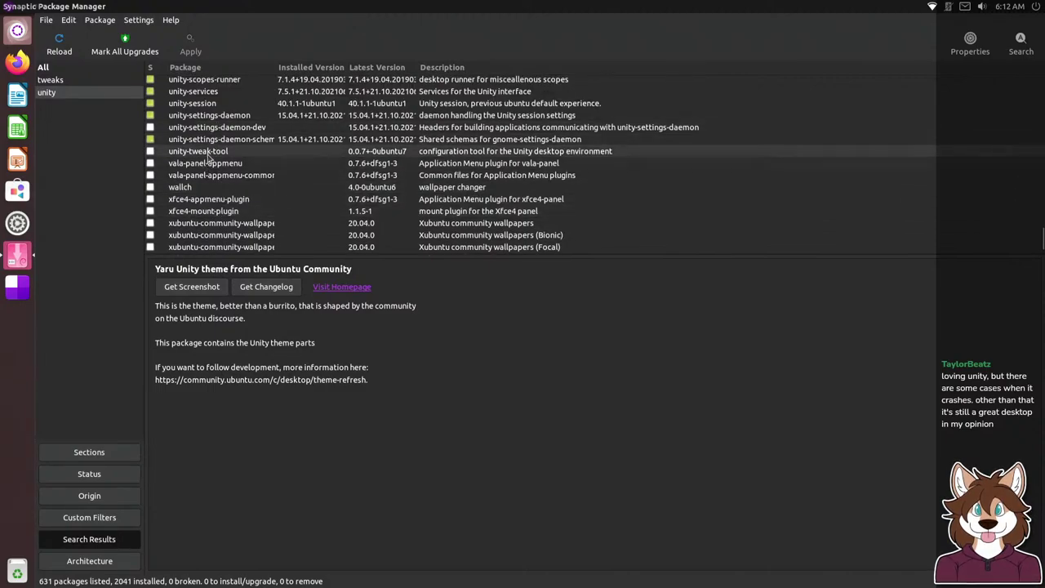
# Step: Mark unity-tweak-tool for installation, apply and confirm the install, then close Synaptic
pyautogui.click(175, 153)
pyautogui.click(149, 151)
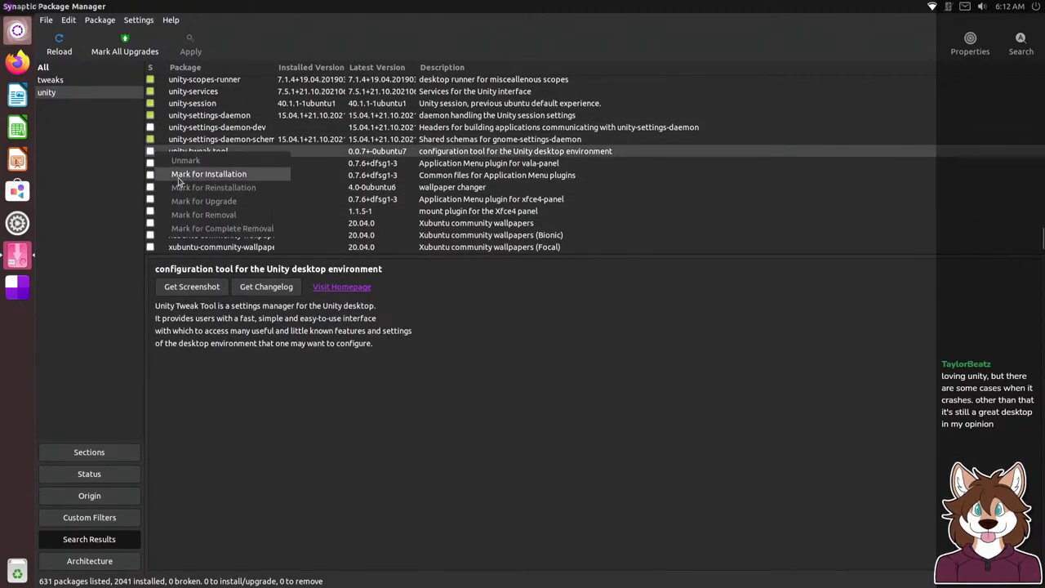
pyautogui.click(196, 175)
pyautogui.click(190, 43)
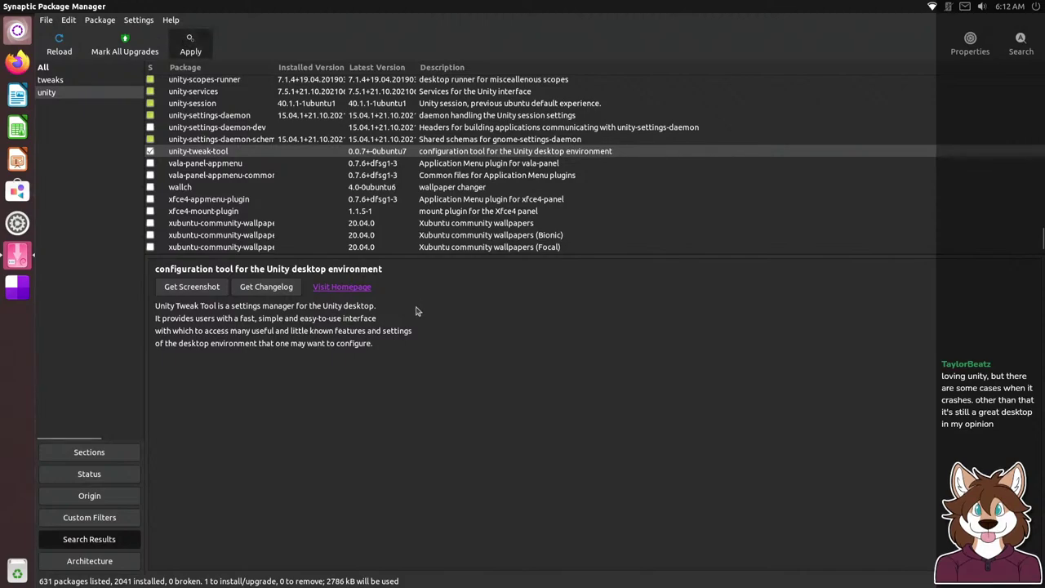
pyautogui.click(707, 413)
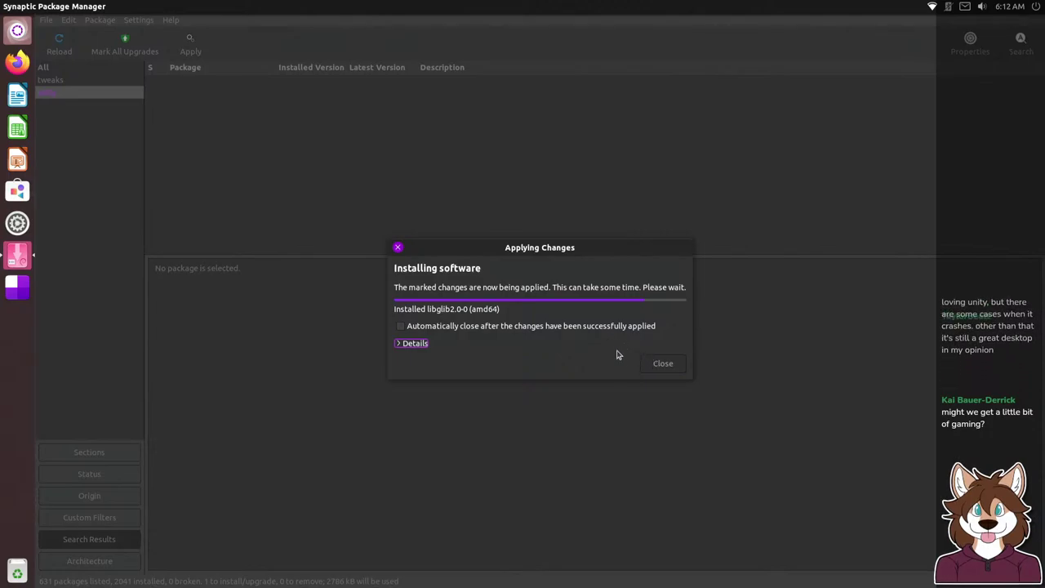
pyautogui.click(666, 359)
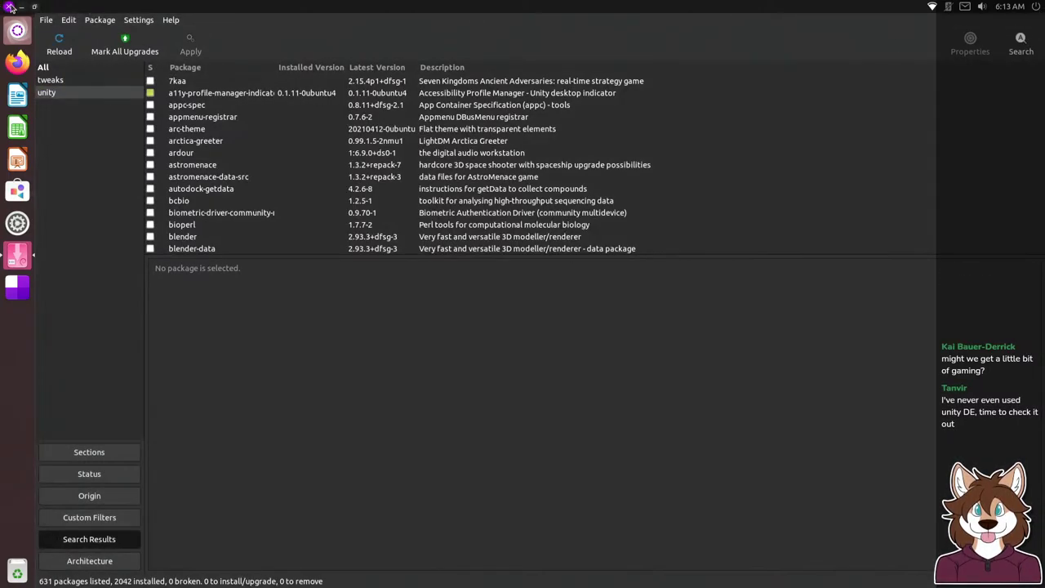
pyautogui.click(10, 7)
# Step: Launch Unity Tweak Tool from the Dash by searching 'tweak'
pyautogui.click(17, 31)
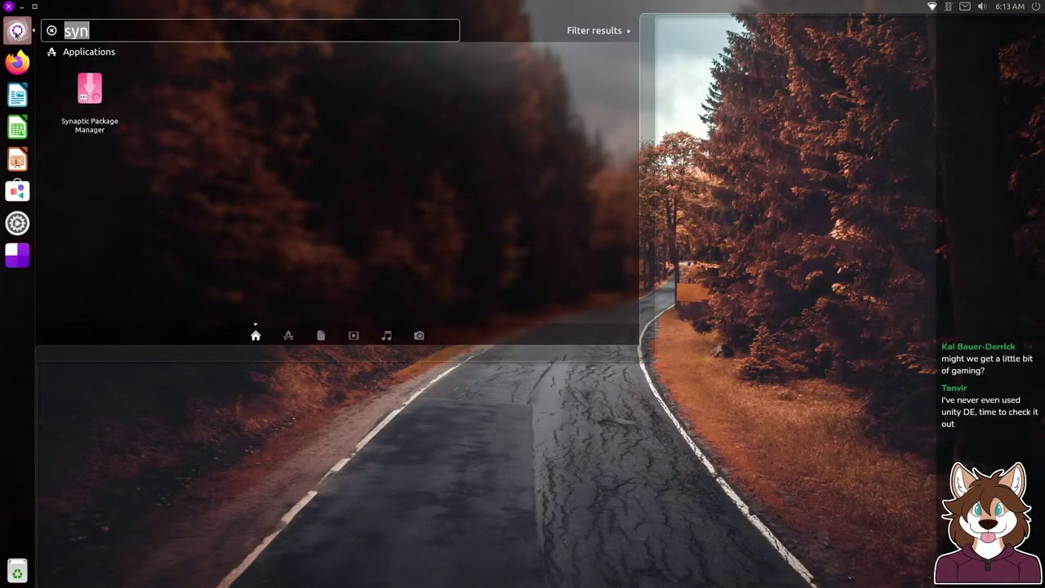
pyautogui.write('tweak')
pyautogui.press('Return')
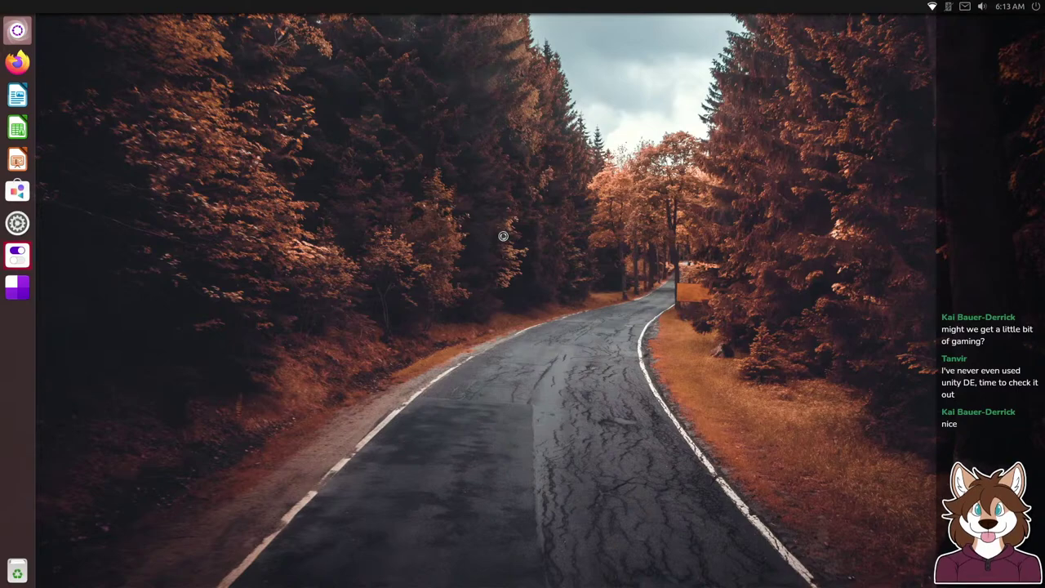
# Step: Search the Dash for 'compi', find no match, close it and reopen the Dash
pyautogui.press('super')
pyautogui.write('compi')
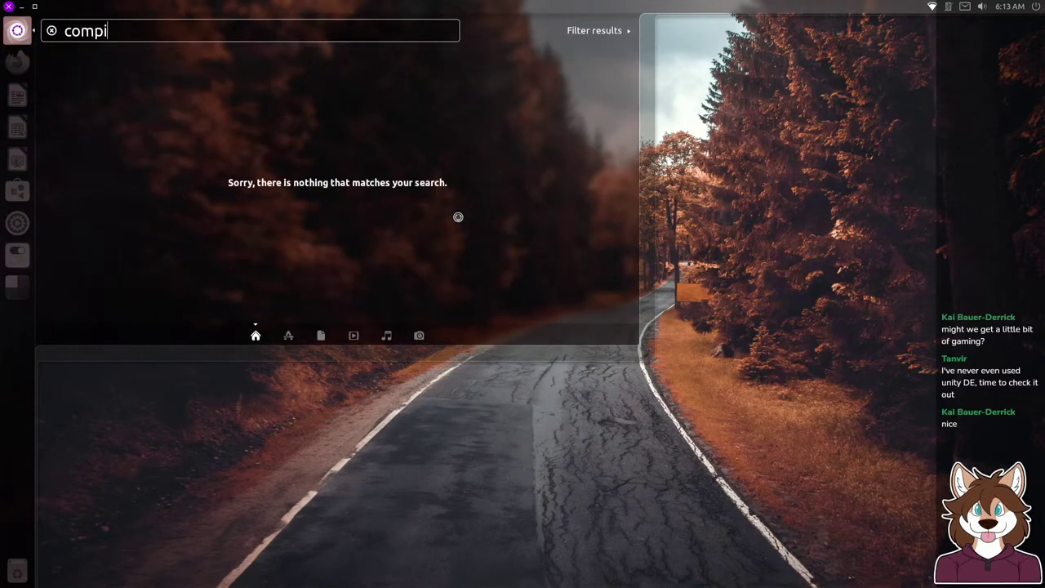
pyautogui.hotkey('ctrl', 'a')
pyautogui.press('super')
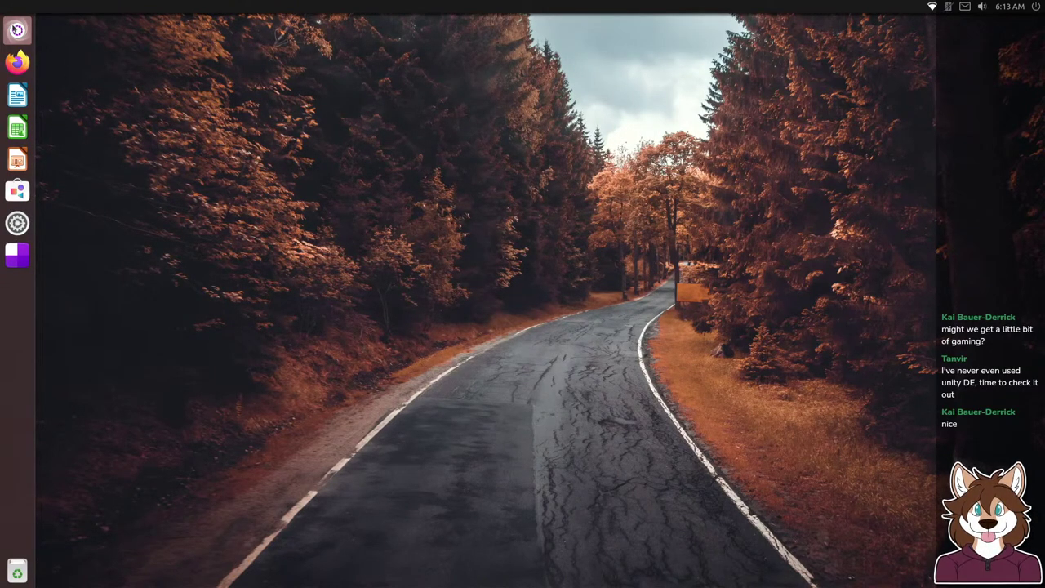
pyautogui.click(17, 30)
# Step: Launch Terminal, run 'sudo dmesg' and select the unity-tweak-tool trap entry in the kernel log
pyautogui.write('term')
pyautogui.press('Return')
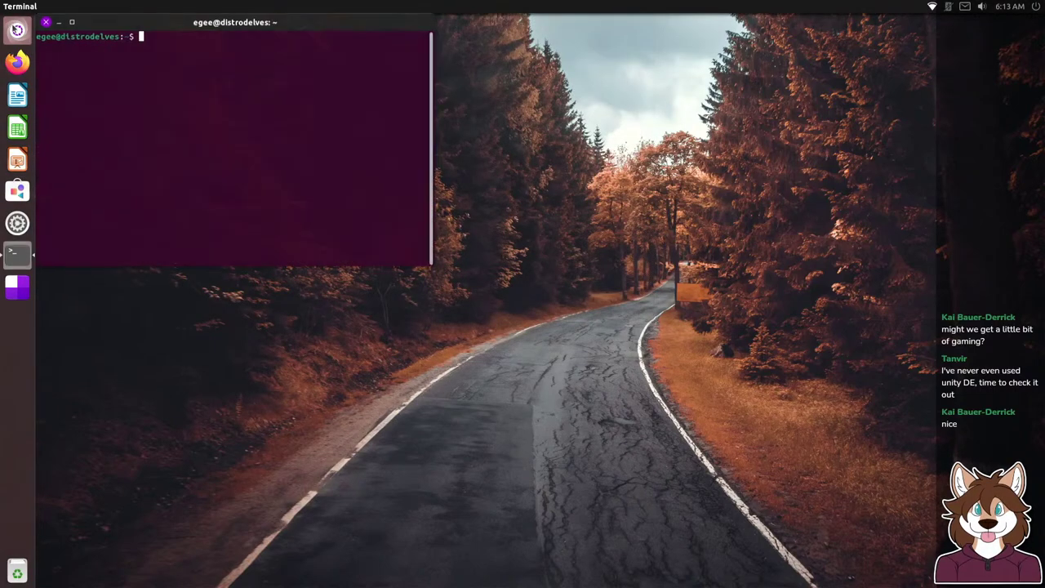
pyautogui.write('sudo s')
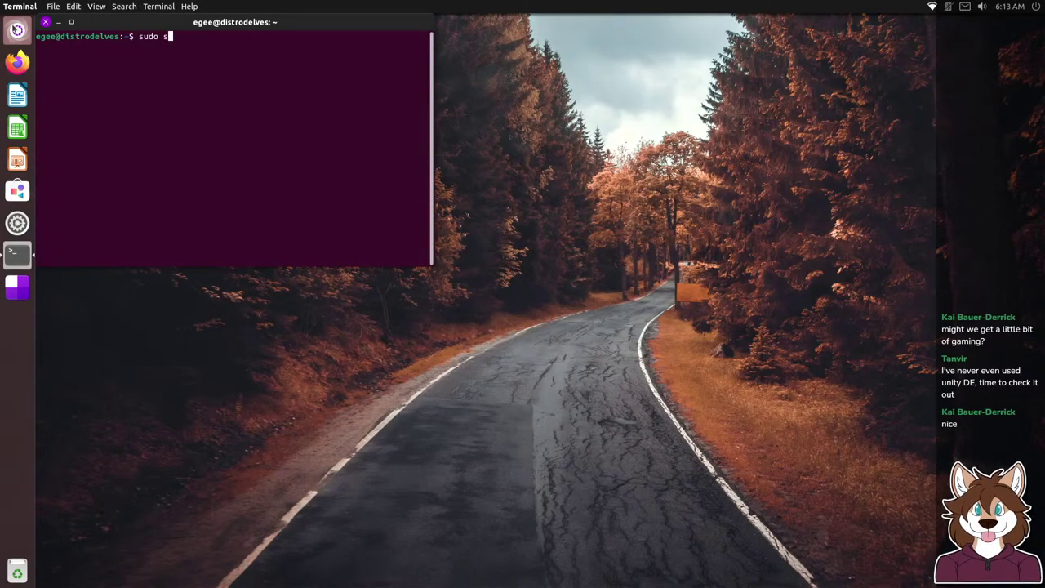
pyautogui.press('BackSpace')
pyautogui.write('dmesg')
pyautogui.press('Return')
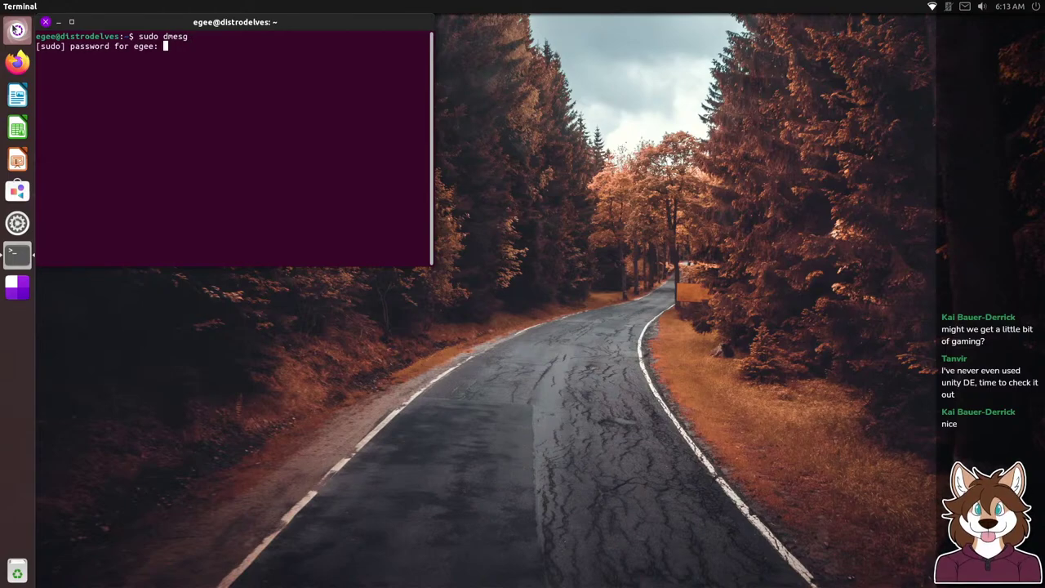
pyautogui.press('Return')
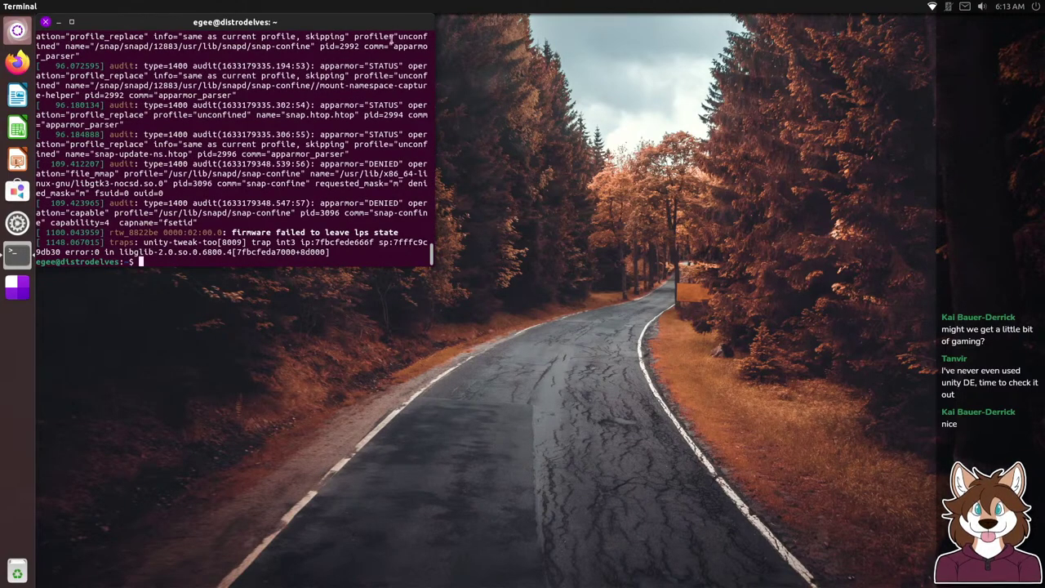
pyautogui.moveTo(329, 252); pyautogui.dragTo(14, 242)
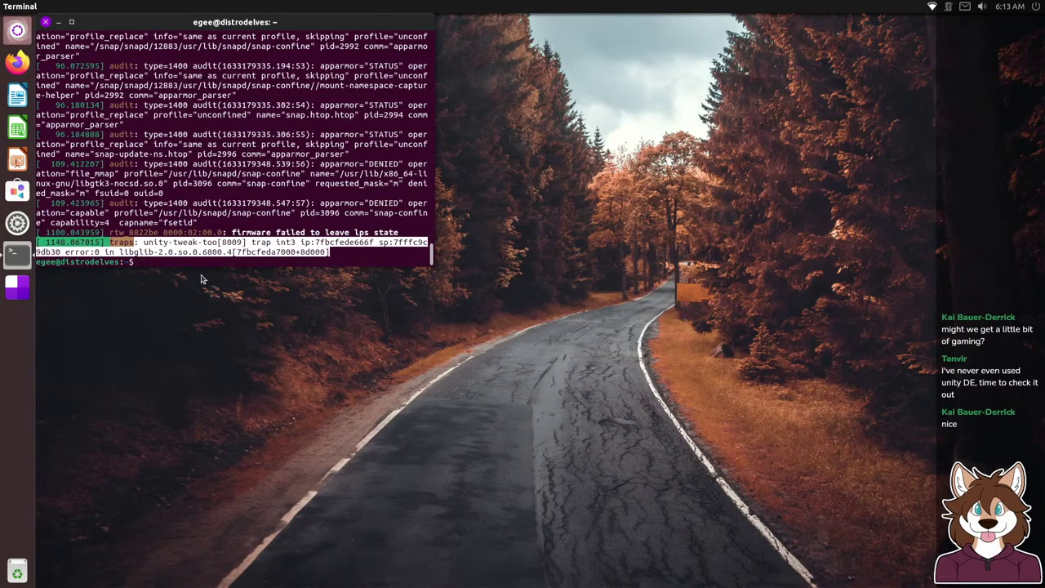
pyautogui.click(208, 165)
# Step: Run unity-tweak-tool from the shell using tab completion
pyautogui.write('unity')
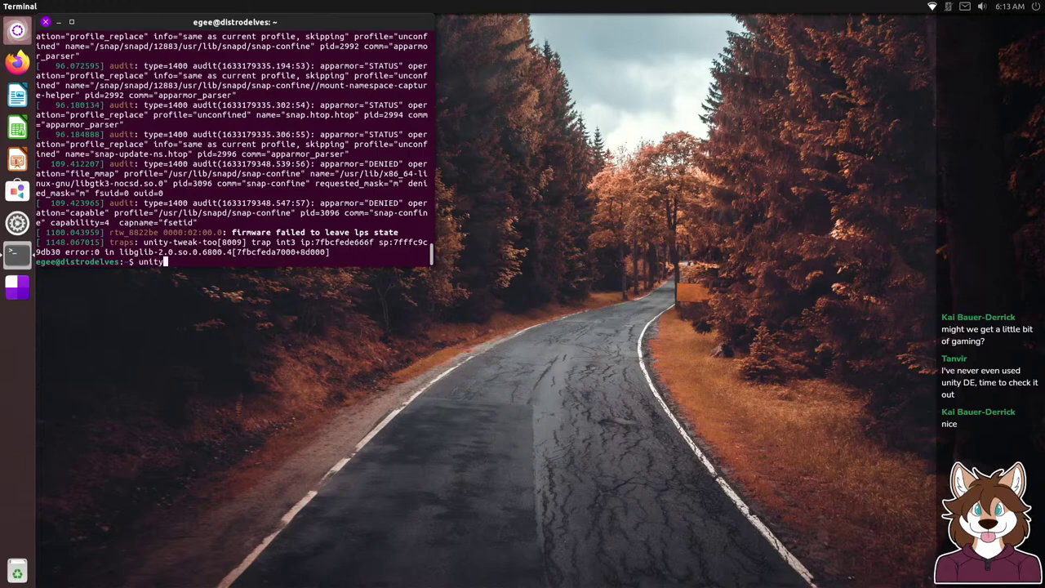
pyautogui.press('Tab')
pyautogui.press('Tab')
pyautogui.write('-t')
pyautogui.press('Tab')
pyautogui.press('Return')
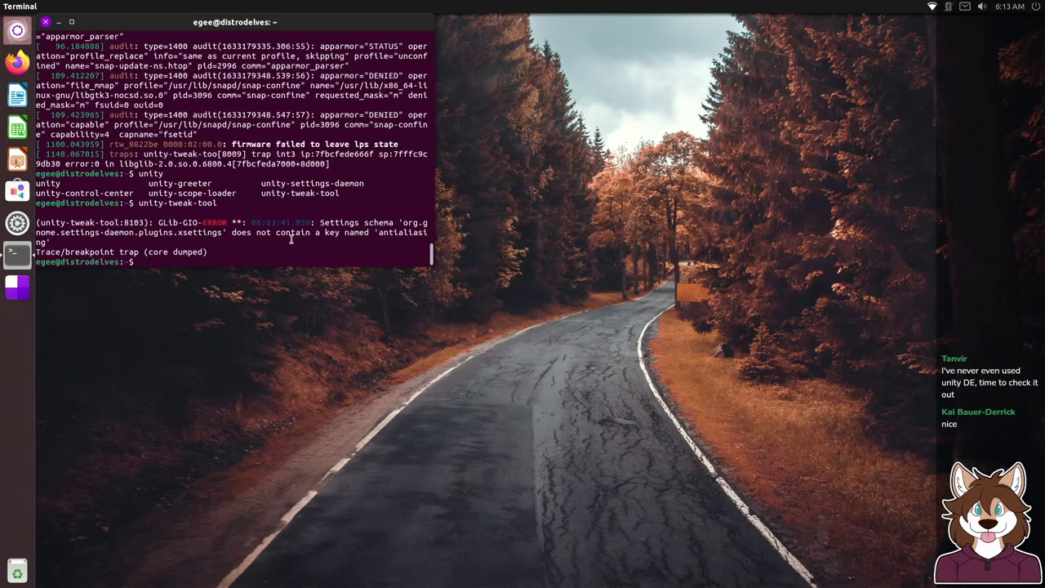
# Step: Widen the terminal, select the antialiasing error and its schema name, then close the terminal
pyautogui.rightClick(295, 237)
pyautogui.press('Escape')
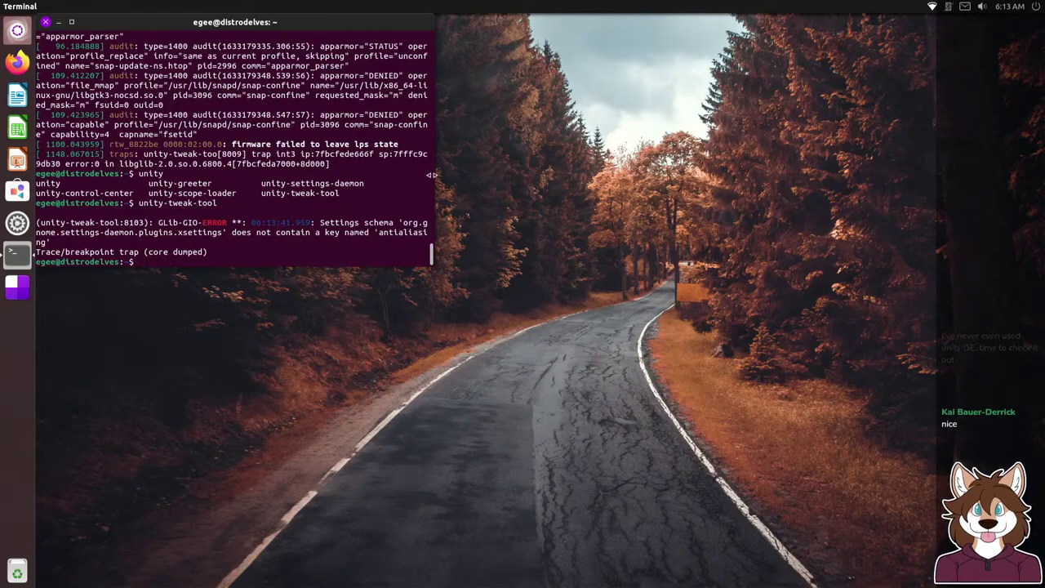
pyautogui.moveTo(433, 170); pyautogui.dragTo(501, 170)
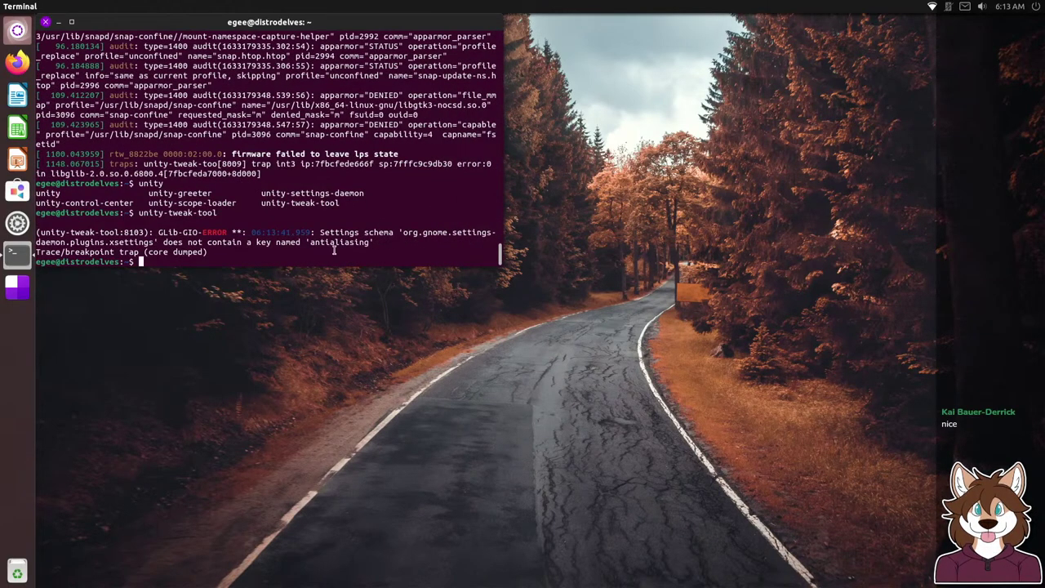
pyautogui.doubleClick(336, 242)
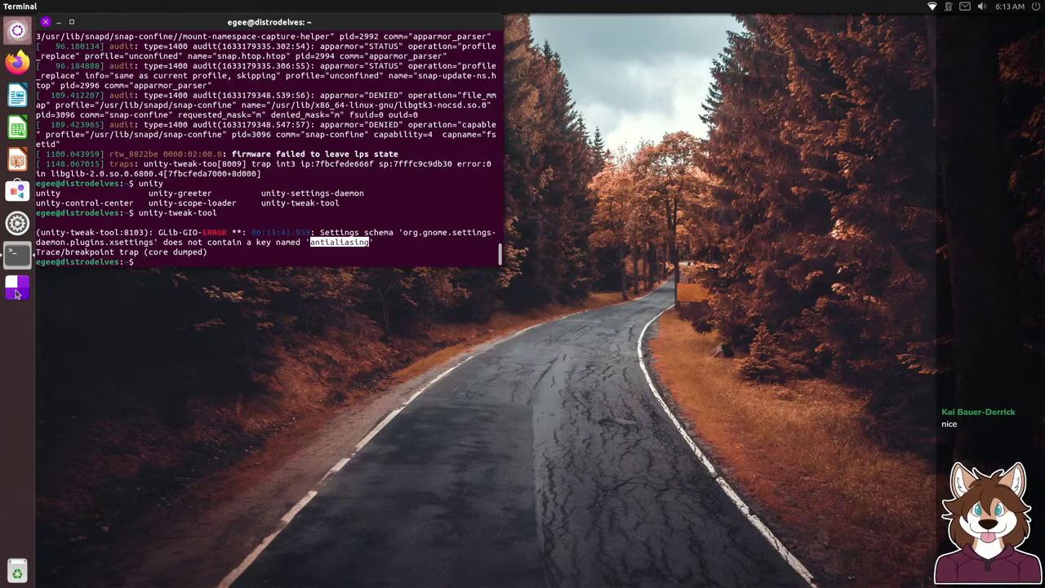
pyautogui.moveTo(210, 253); pyautogui.dragTo(36, 231)
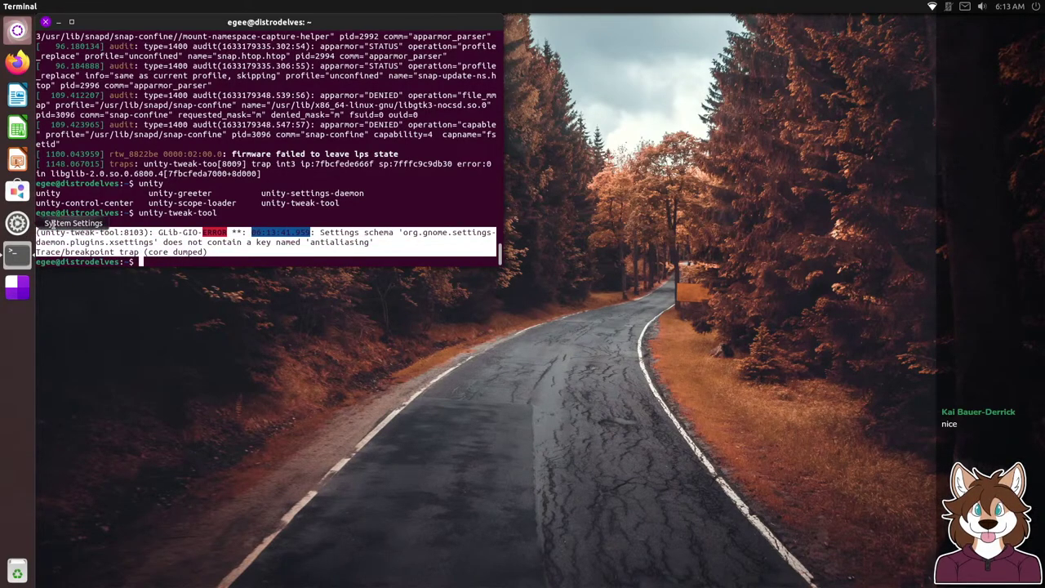
pyautogui.doubleClick(454, 235)
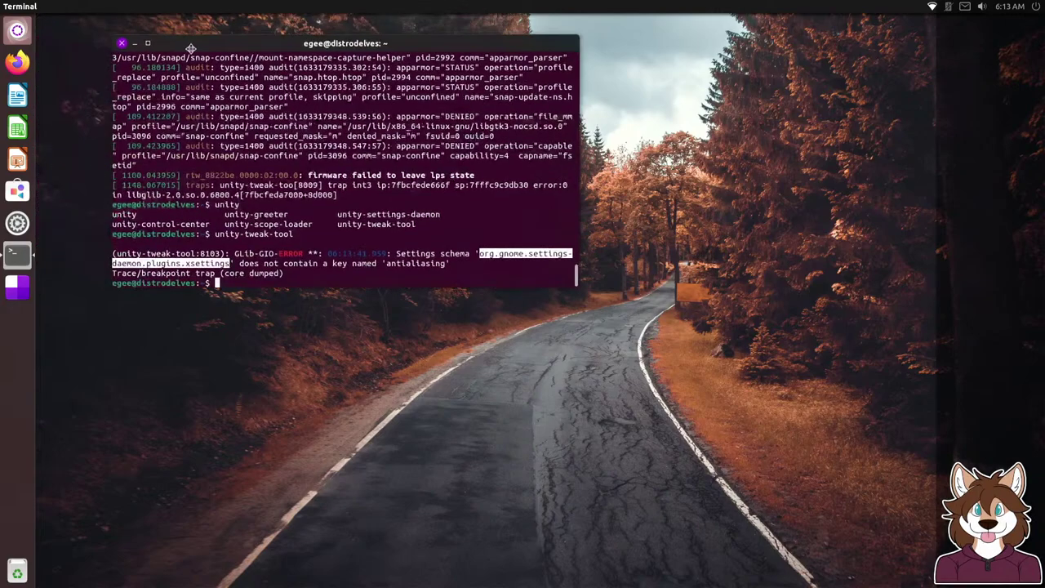
pyautogui.hotkey('ctrl', 'd')
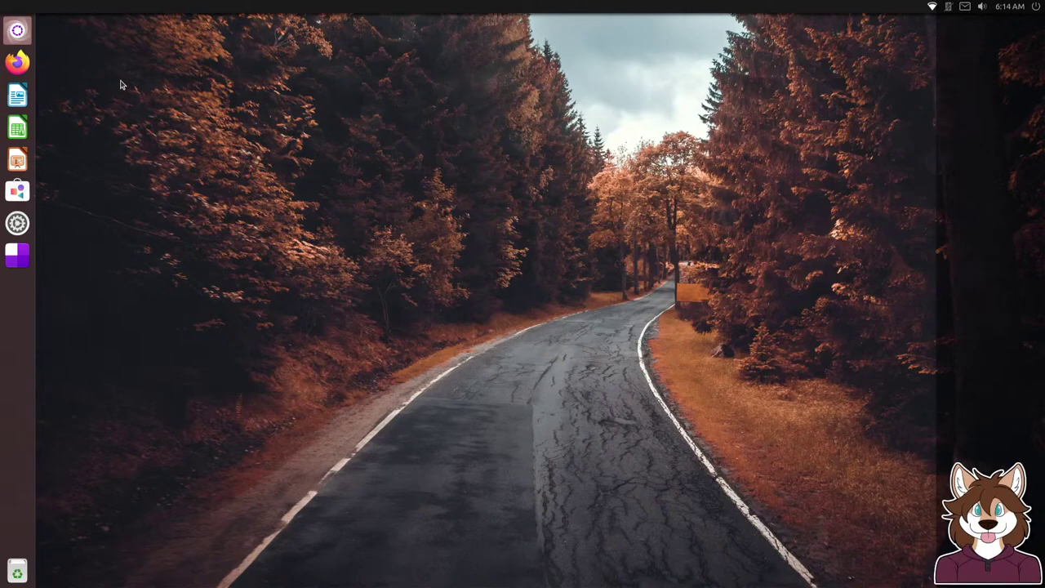
pyautogui.click(18, 31)
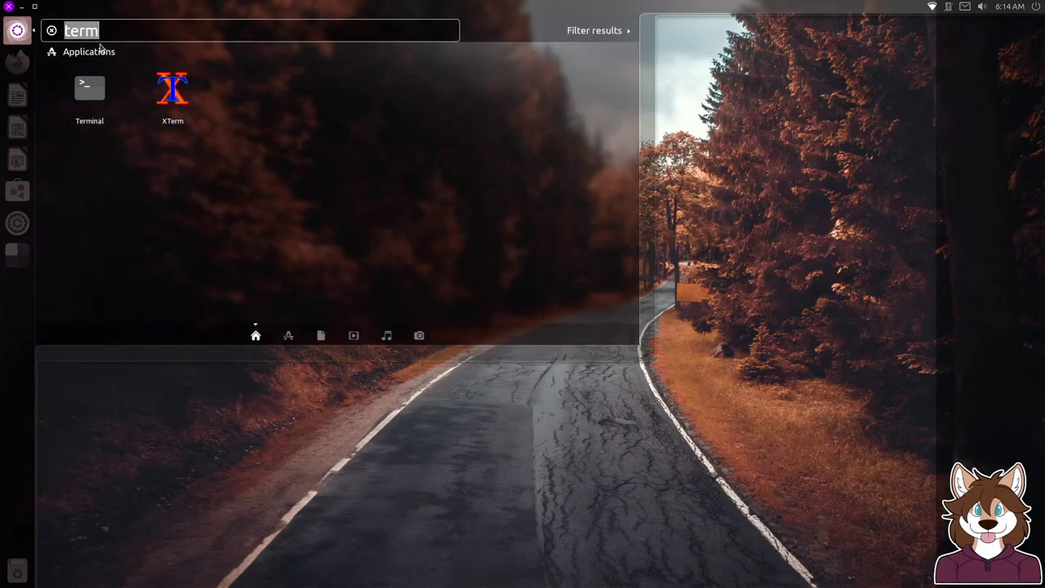
pyautogui.press('BackSpace')
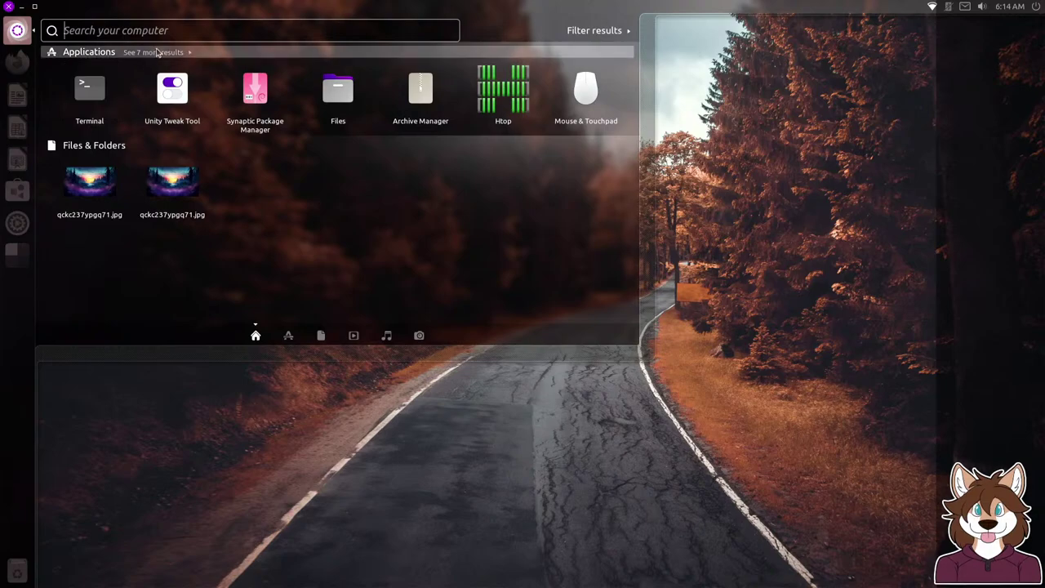
pyautogui.click(156, 52)
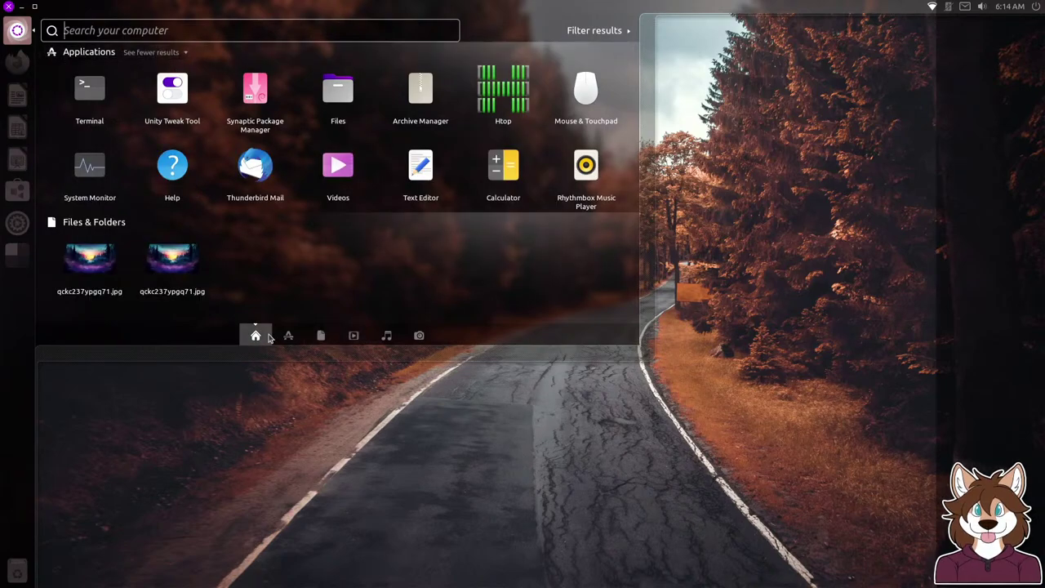
pyautogui.click(288, 337)
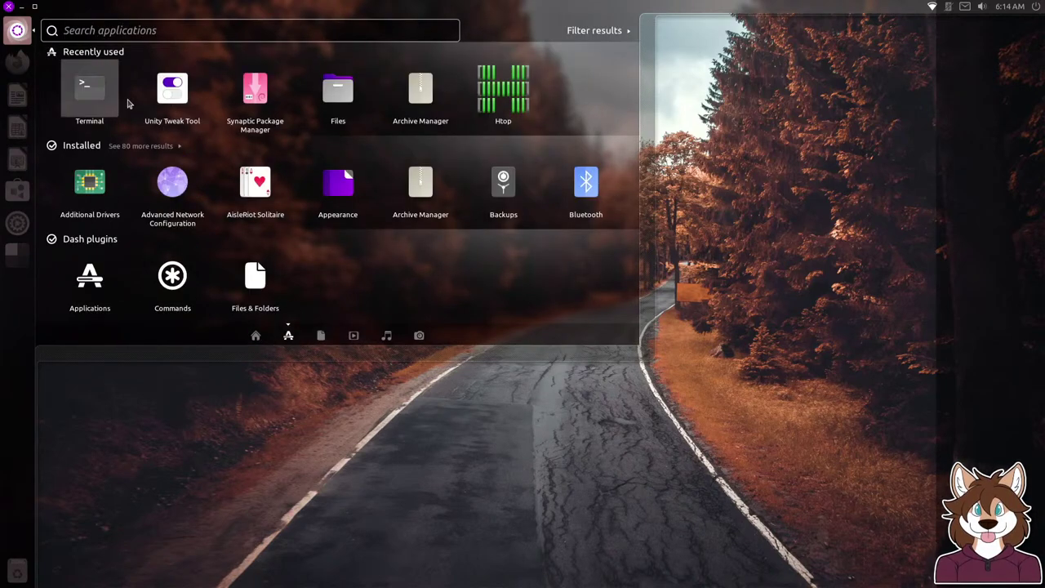
pyautogui.click(166, 147)
pyautogui.scroll(-2, 245, 196)
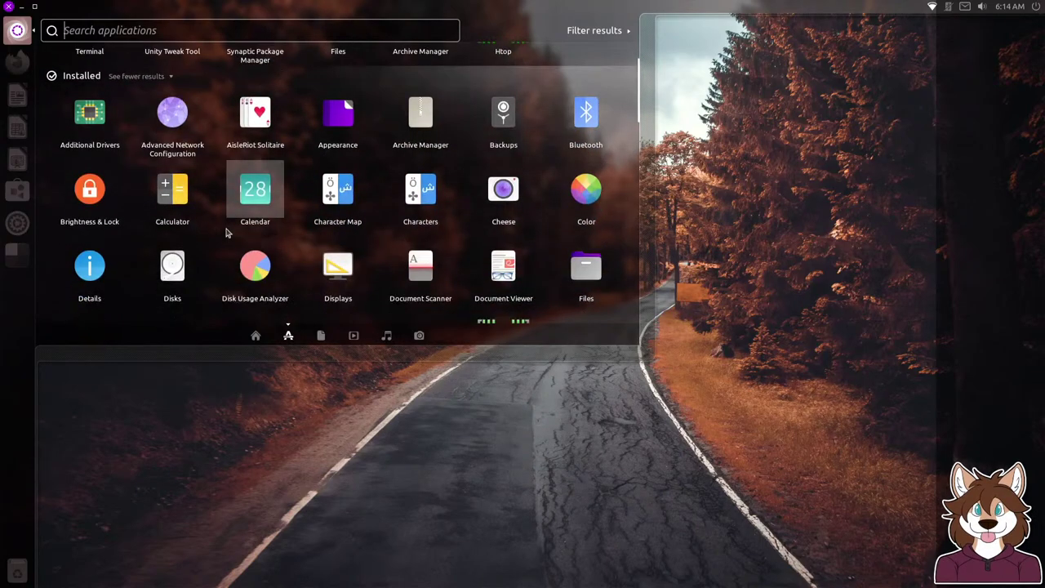
pyautogui.click(255, 334)
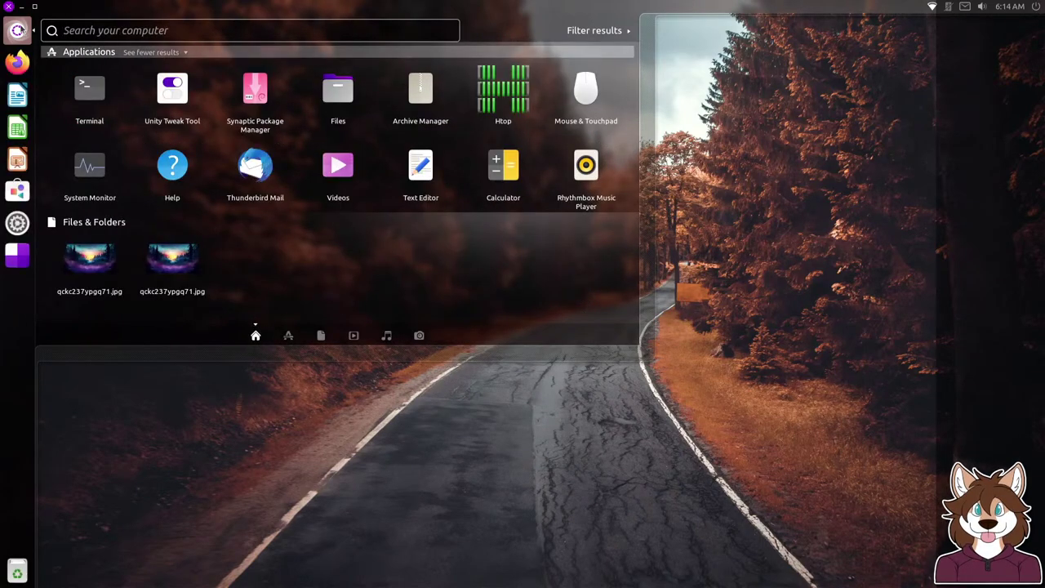
pyautogui.press('Escape')
pyautogui.click(18, 31)
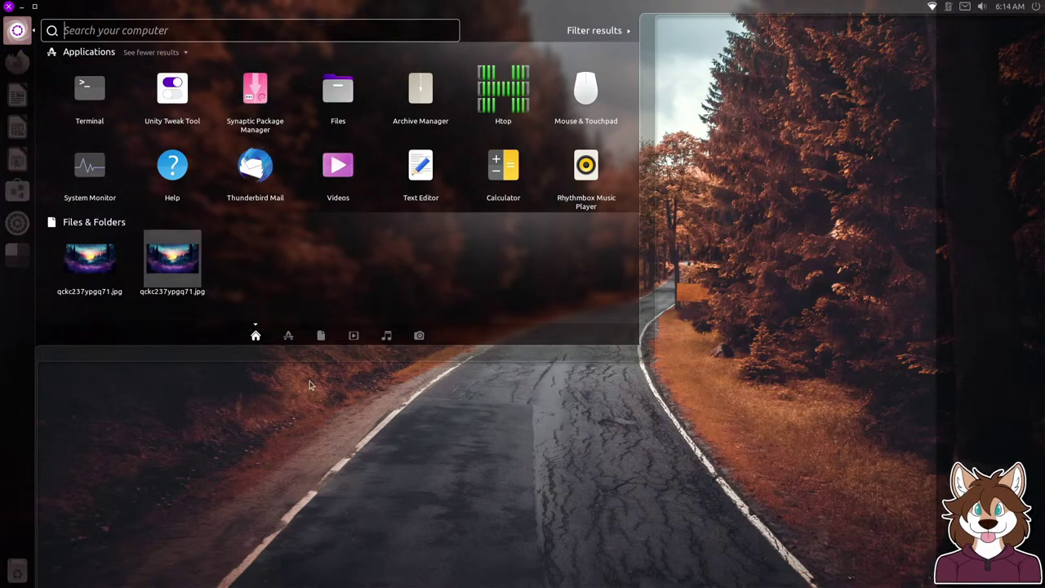
pyautogui.click(425, 340)
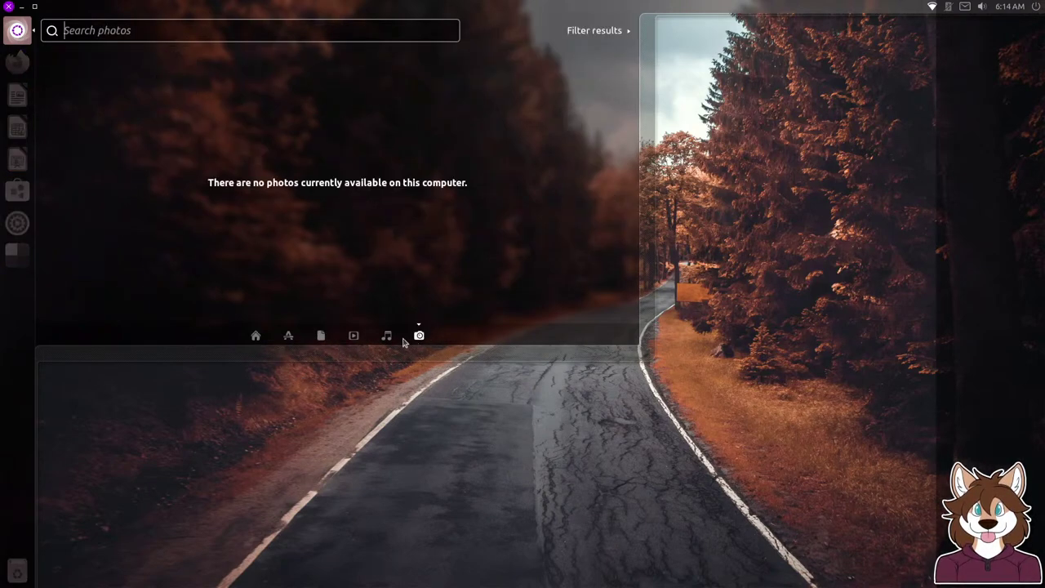
pyautogui.click(386, 336)
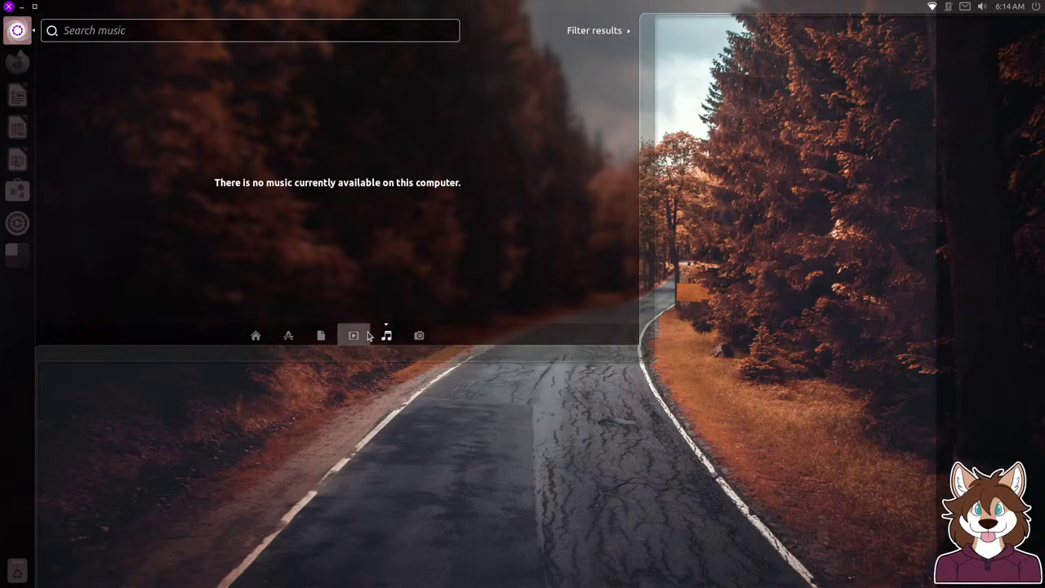
pyautogui.click(353, 336)
pyautogui.click(322, 335)
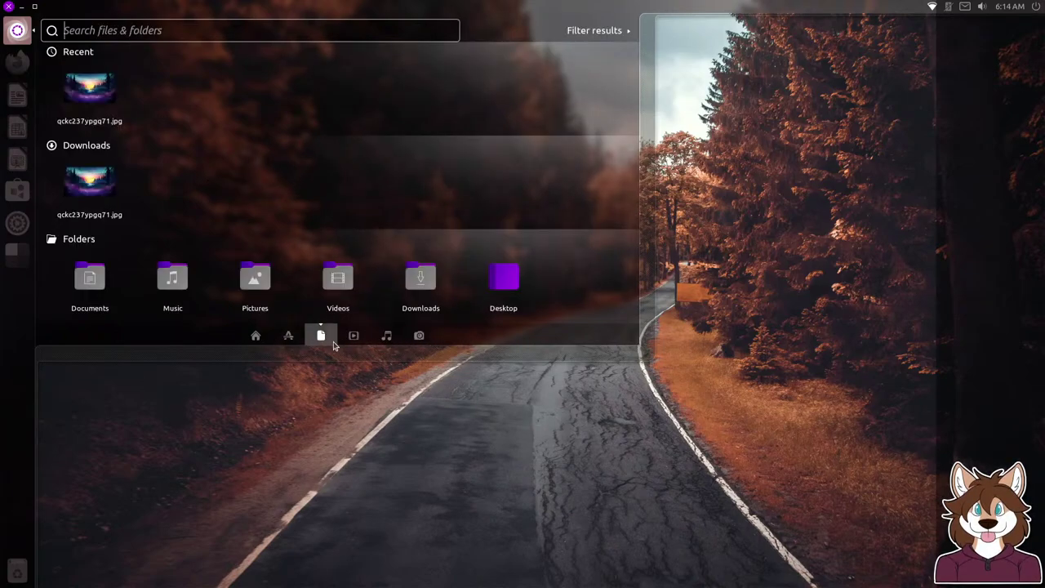
pyautogui.click(291, 335)
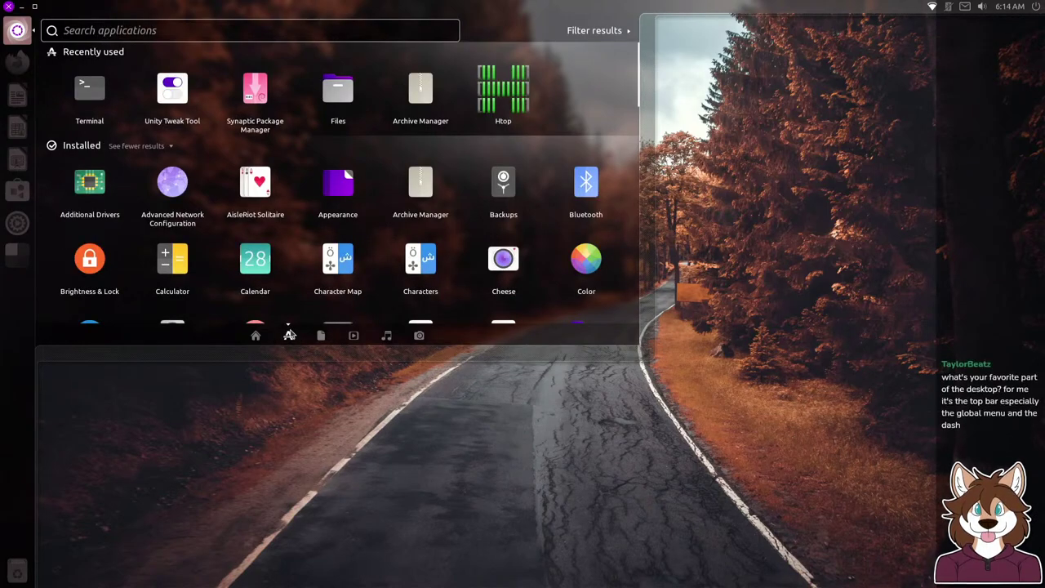
pyautogui.click(20, 34)
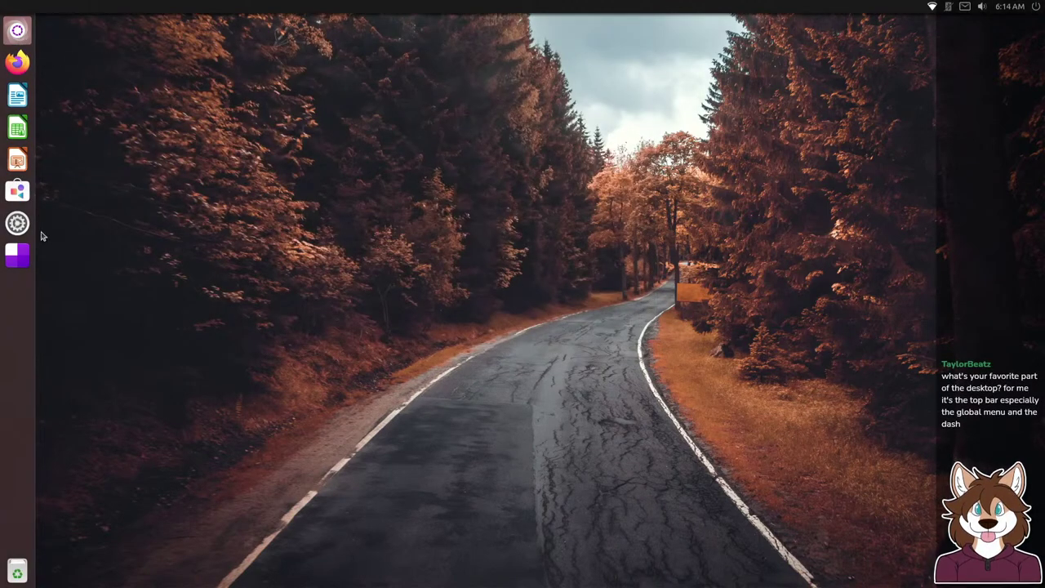
# Step: Open Files from the Dash and move its Home folder window to the screen centre
pyautogui.click(26, 26)
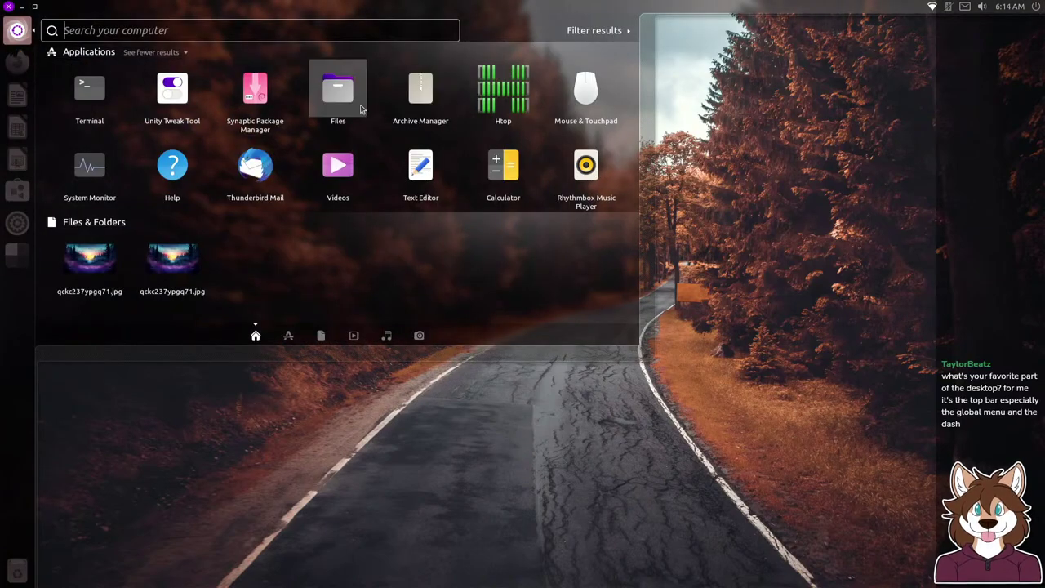
pyautogui.click(338, 88)
pyautogui.moveTo(109, 21); pyautogui.dragTo(220, 128)
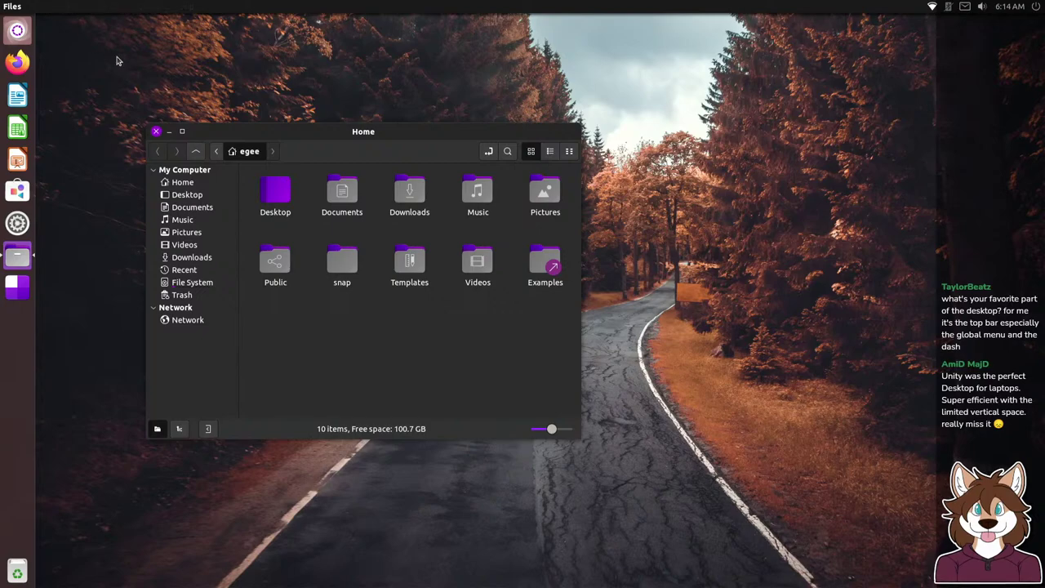
pyautogui.moveTo(81, 6)
pyautogui.moveTo(110, 14)
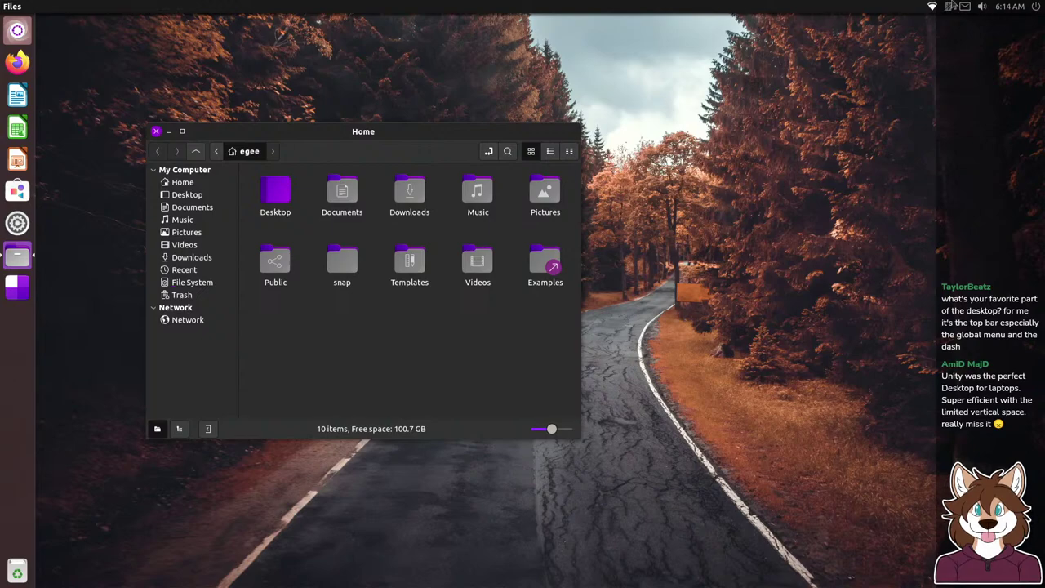
pyautogui.moveTo(427, 14)
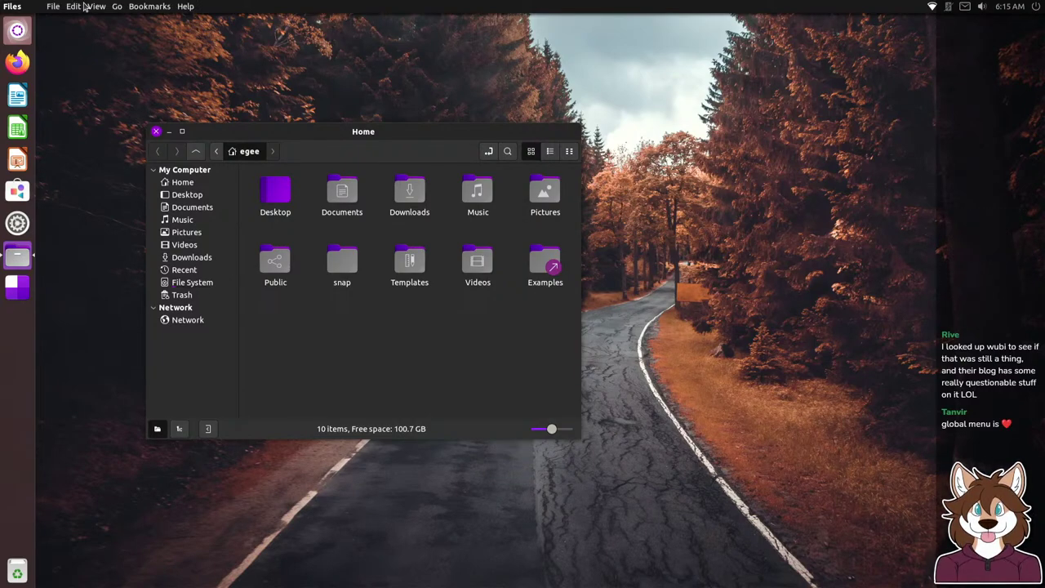
pyautogui.click(149, 7)
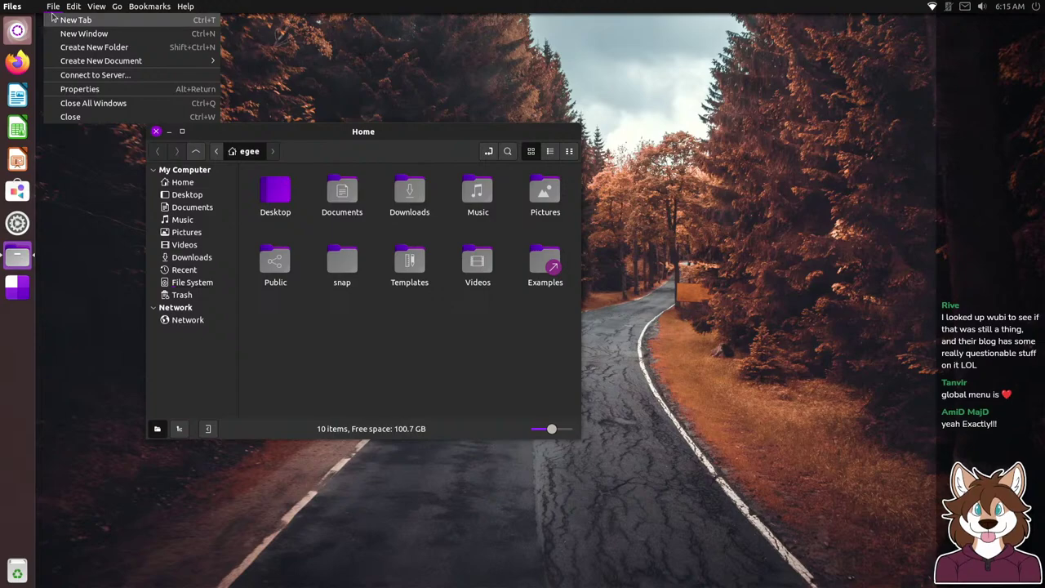
pyautogui.moveTo(73, 7)
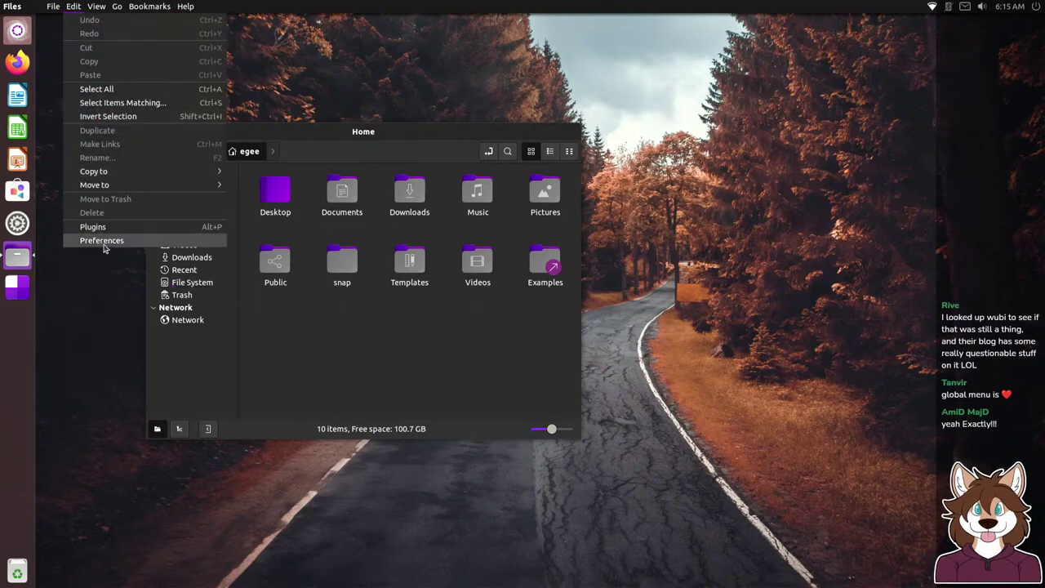
pyautogui.press('Right')
pyautogui.press('Right')
pyautogui.press('Right')
pyautogui.press('Right')
pyautogui.press('Right')
pyautogui.press('Escape')
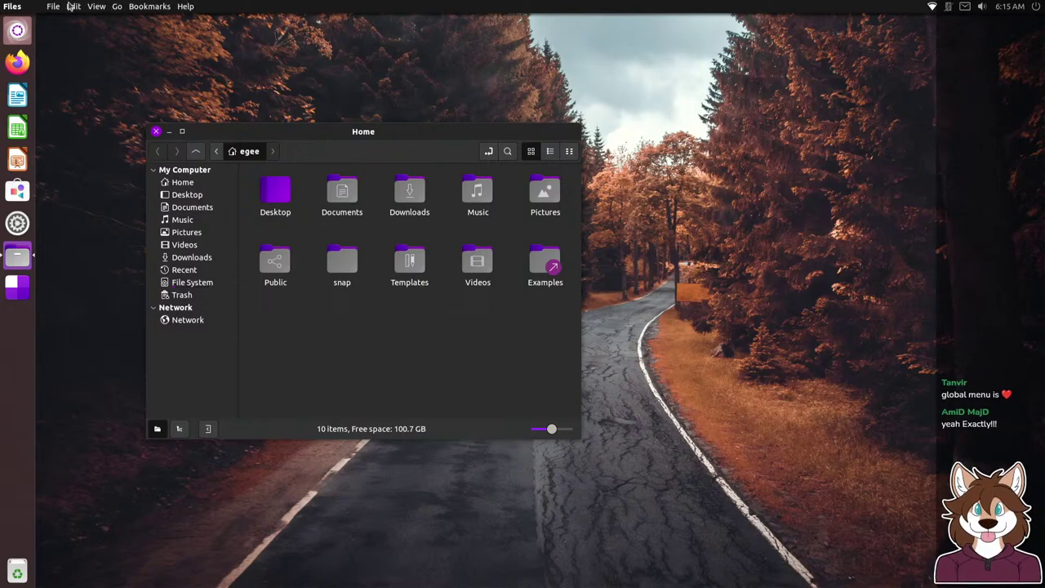
pyautogui.click(53, 6)
pyautogui.click(471, 115)
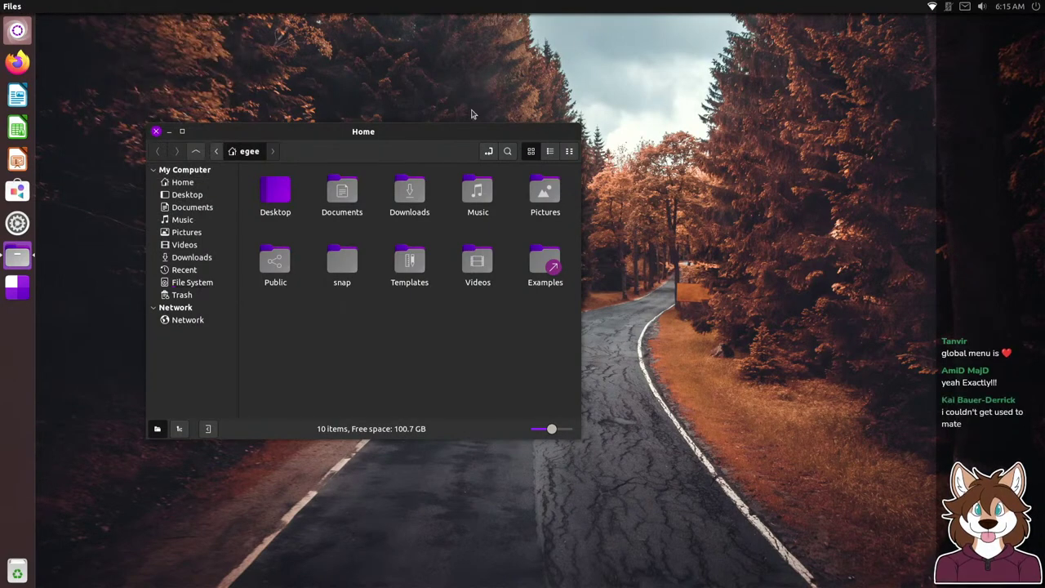
pyautogui.doubleClick(382, 134)
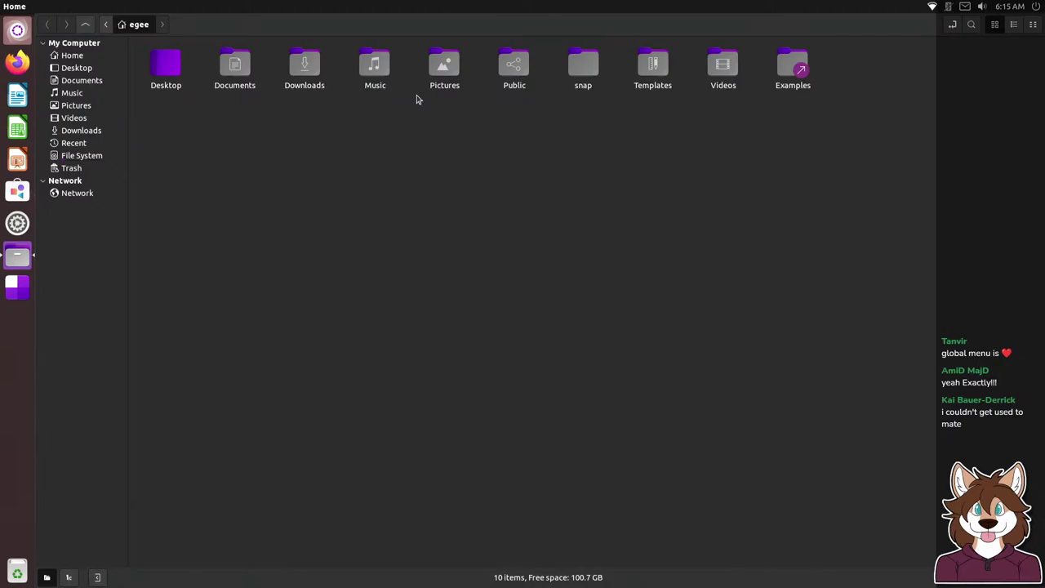
pyautogui.doubleClick(427, 5)
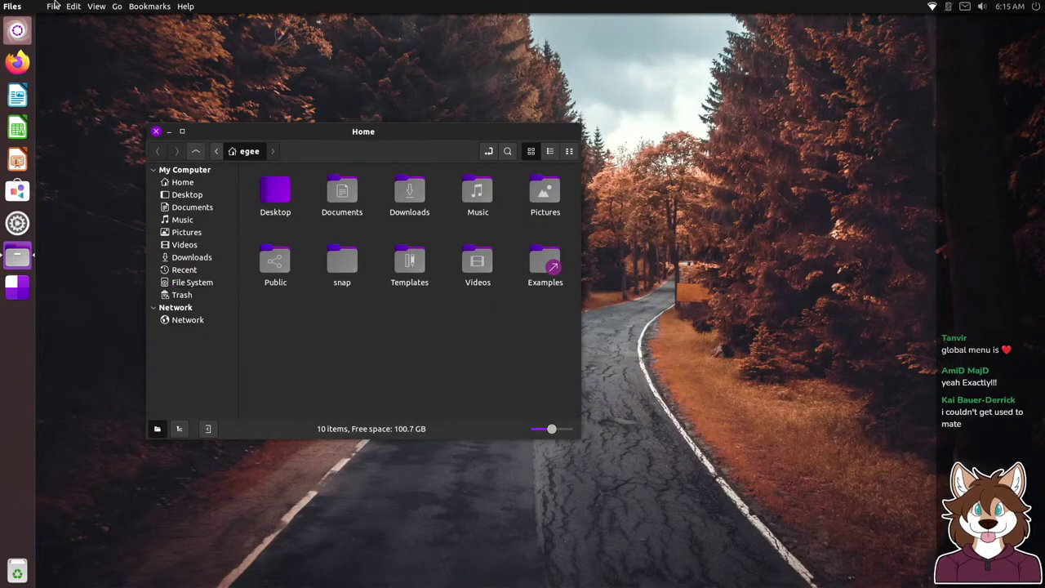
pyautogui.moveTo(87, 3)
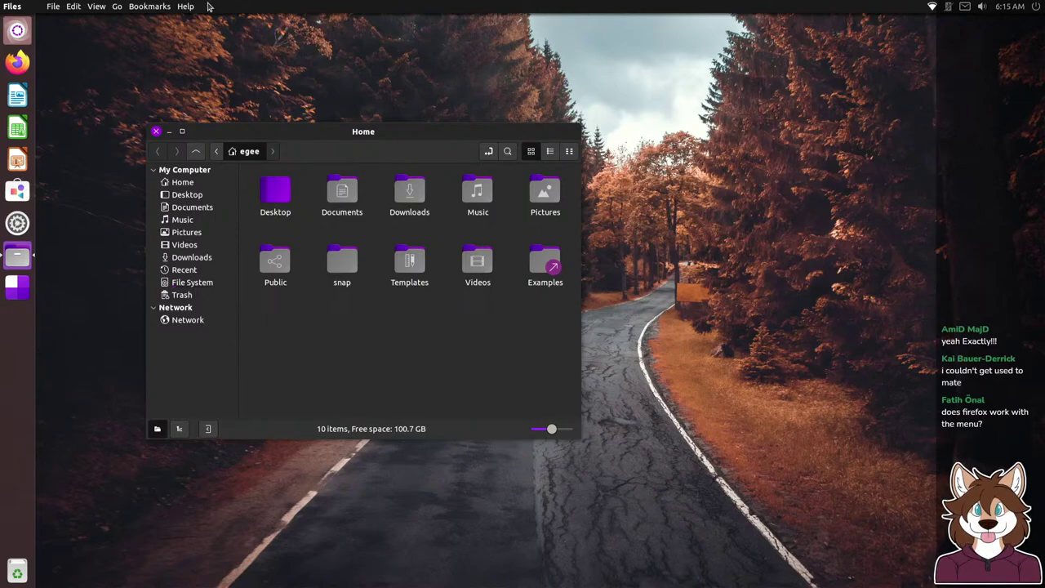
# Step: Open System Monitor from the Dash, refresh its process list, then close it
pyautogui.click(18, 36)
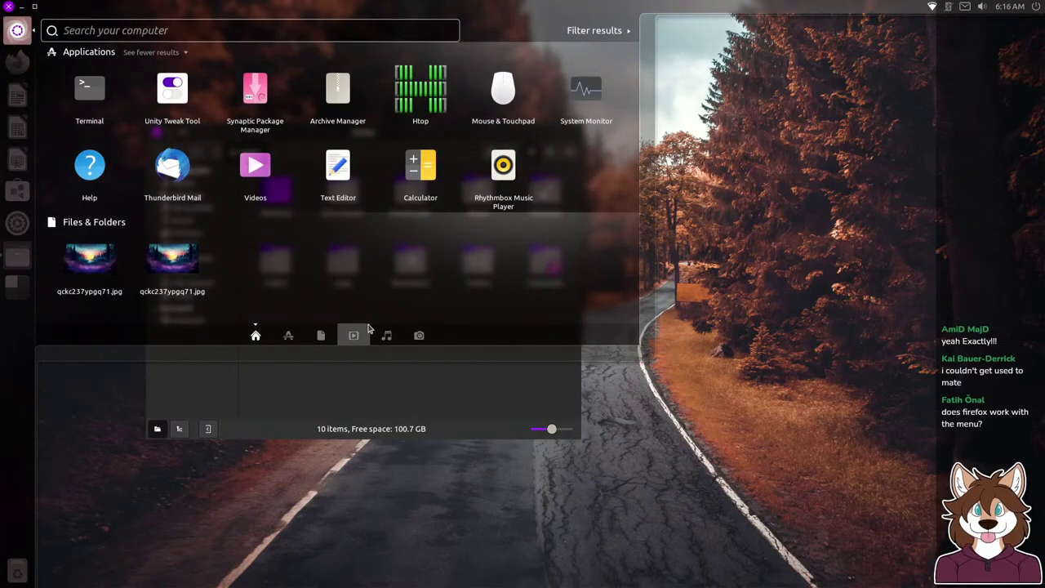
pyautogui.click(582, 91)
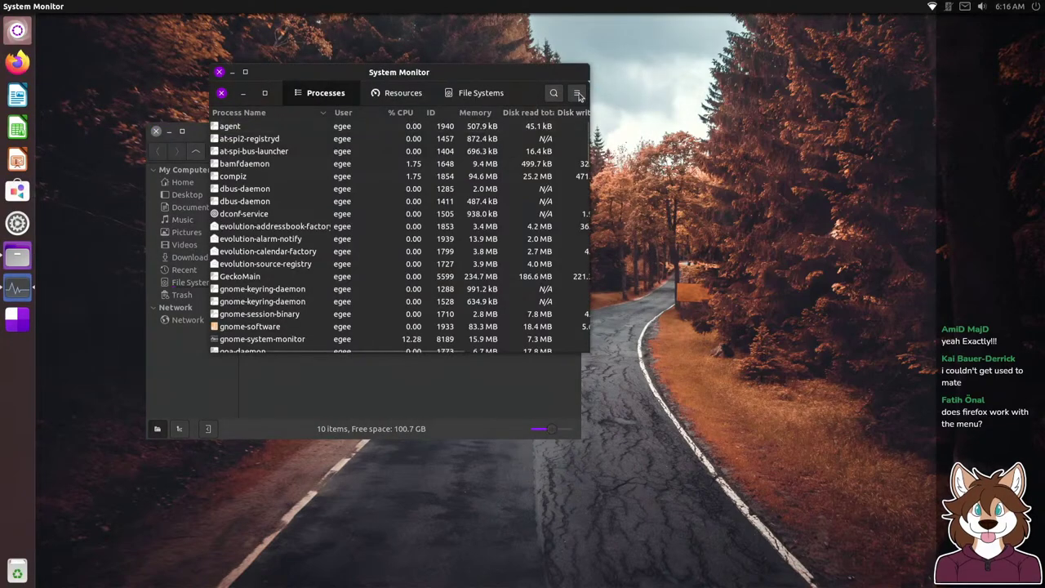
pyautogui.click(577, 93)
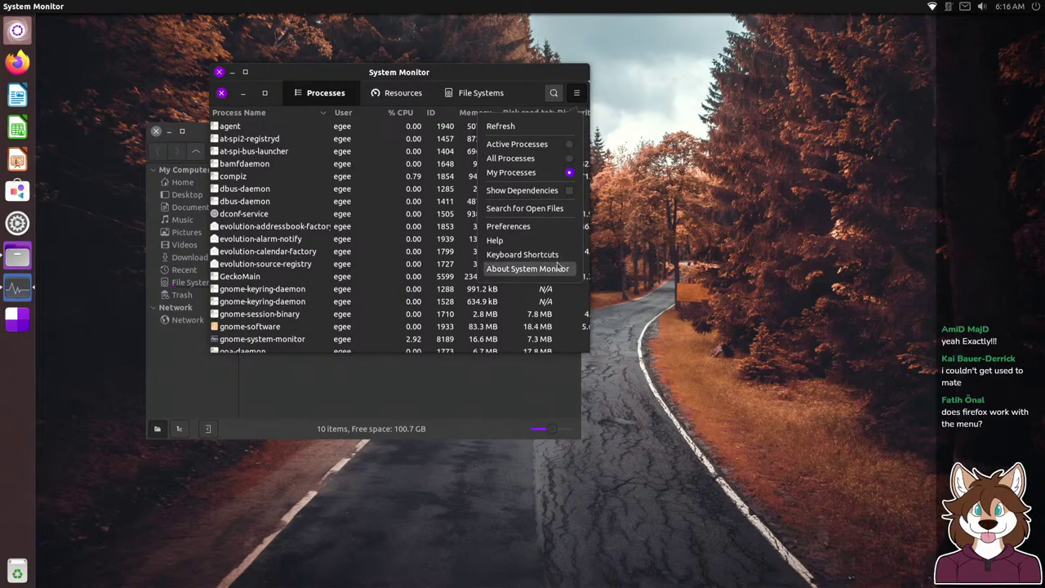
pyautogui.click(582, 94)
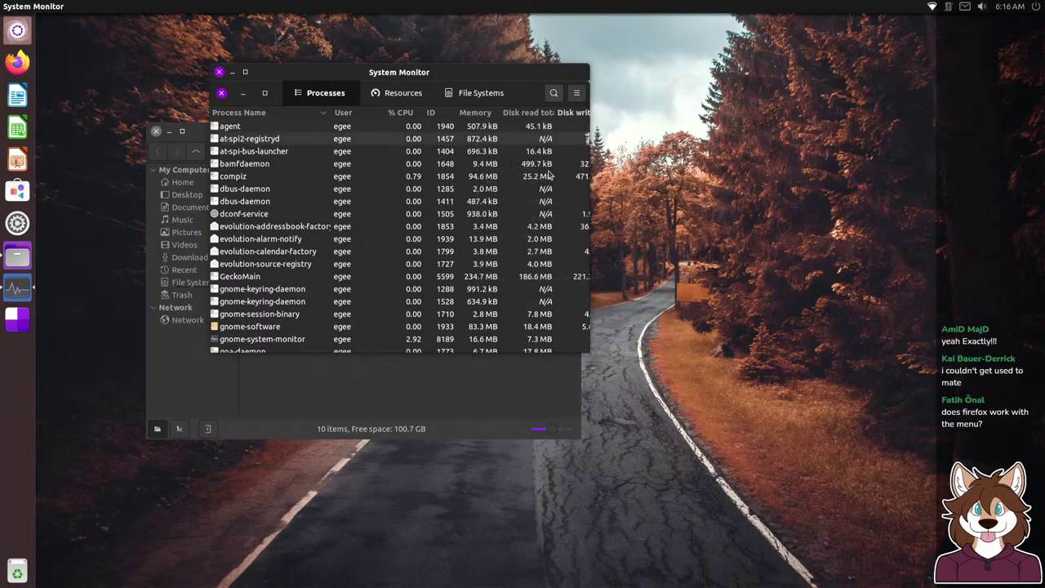
pyautogui.click(581, 96)
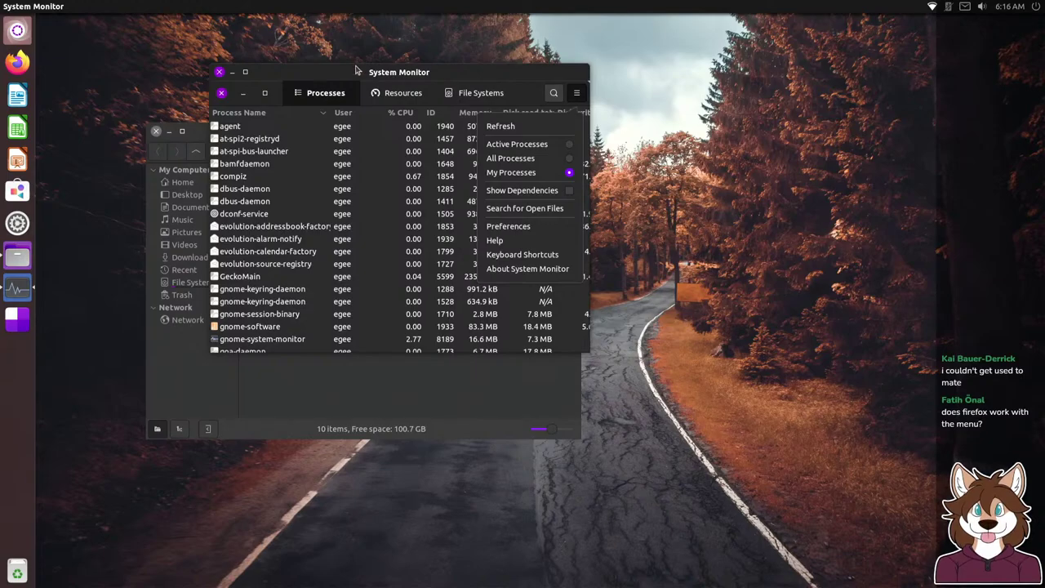
pyautogui.moveTo(356, 71); pyautogui.dragTo(289, 86)
pyautogui.click(215, 75)
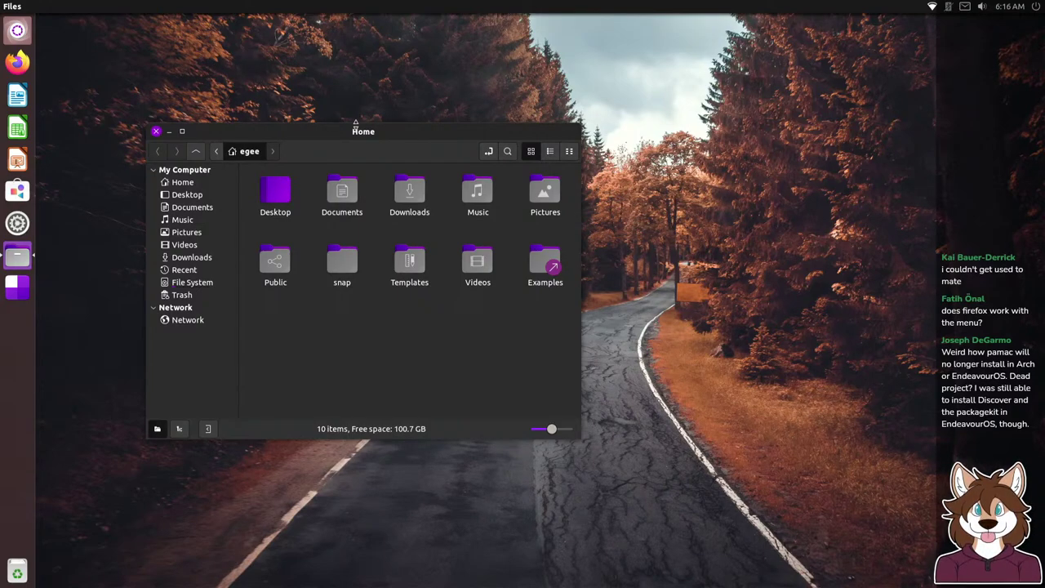
# Step: Close the Home folder window and browse installed apps in the Dash's Applications lens
pyautogui.moveTo(360, 140); pyautogui.dragTo(398, 129)
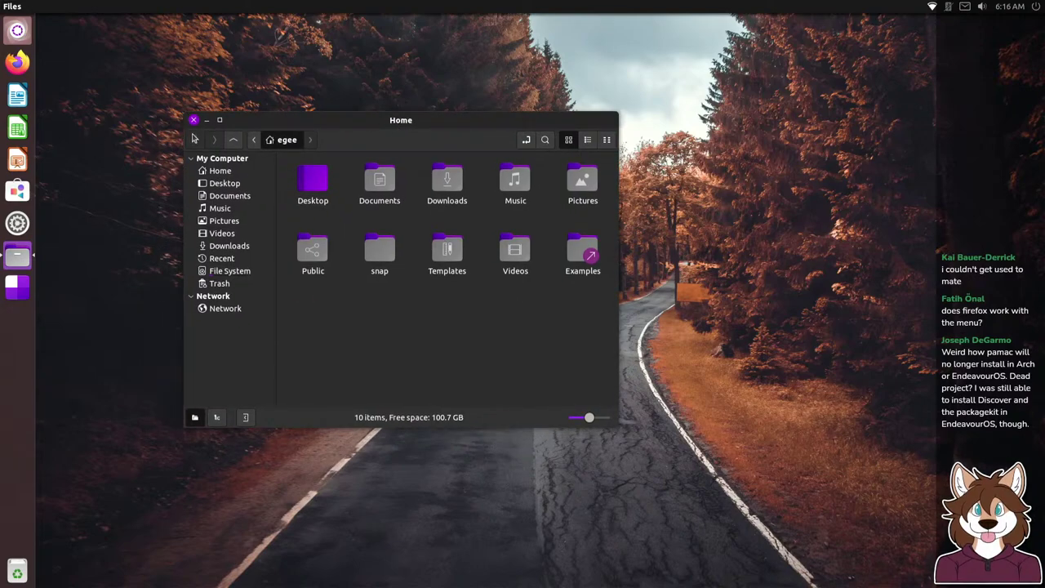
pyautogui.click(194, 120)
pyautogui.click(17, 30)
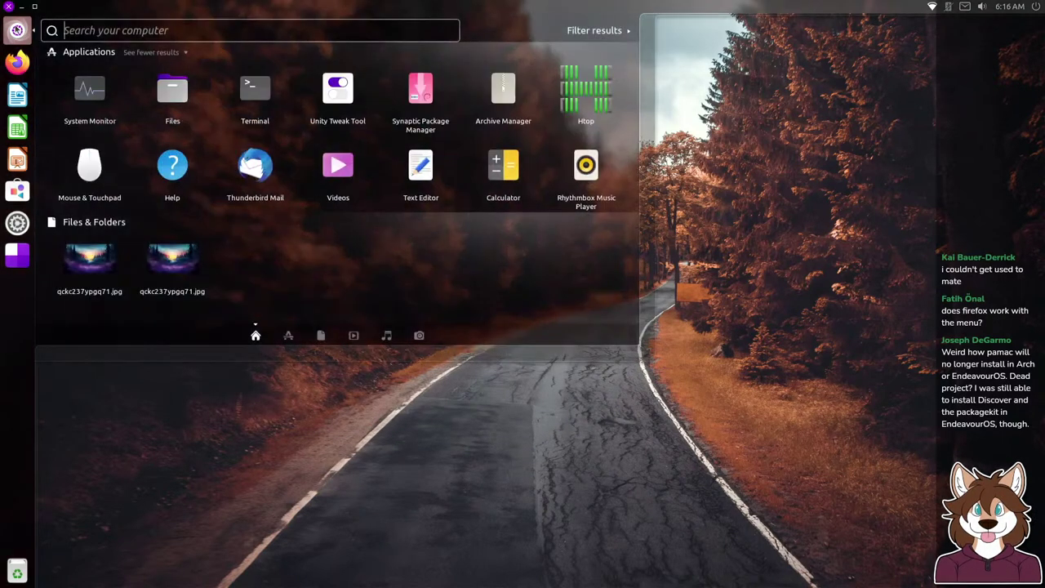
pyautogui.click(284, 334)
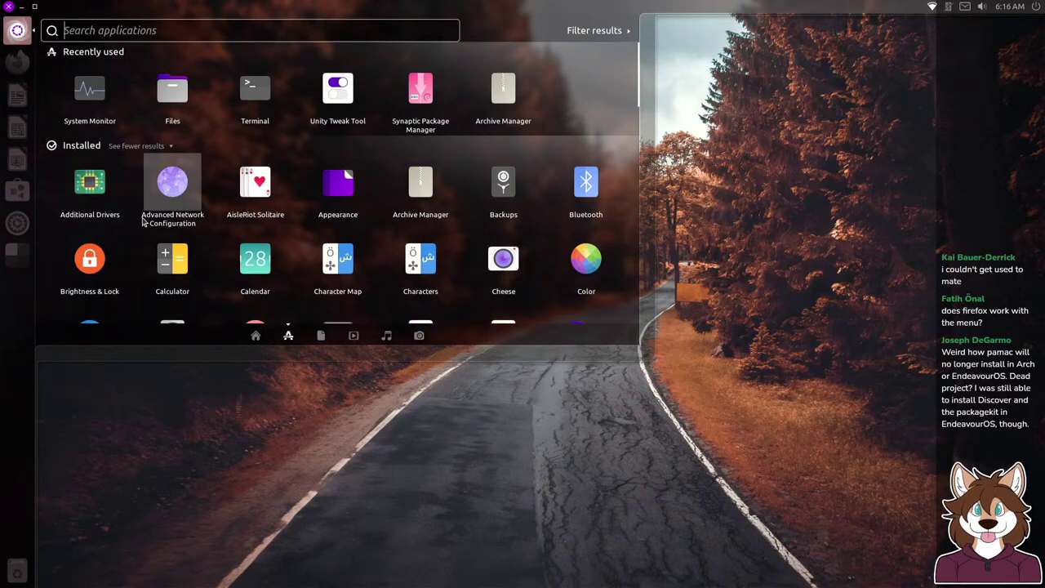
pyautogui.scroll(-2, 141, 176)
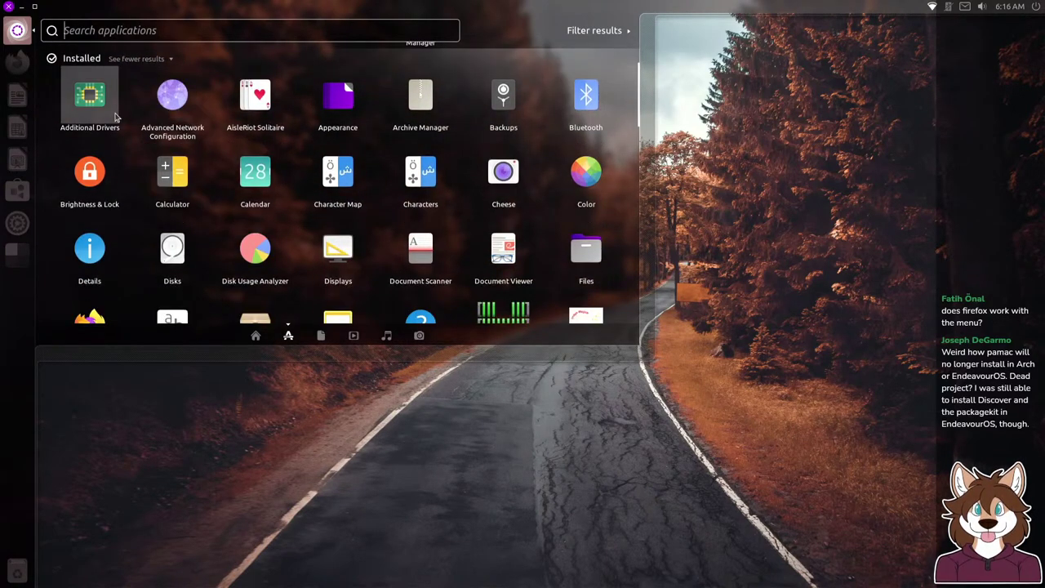
# Step: Launch AisleRiot Solitaire and play the ace, 2 and 3 of spades onto a foundation
pyautogui.click(245, 100)
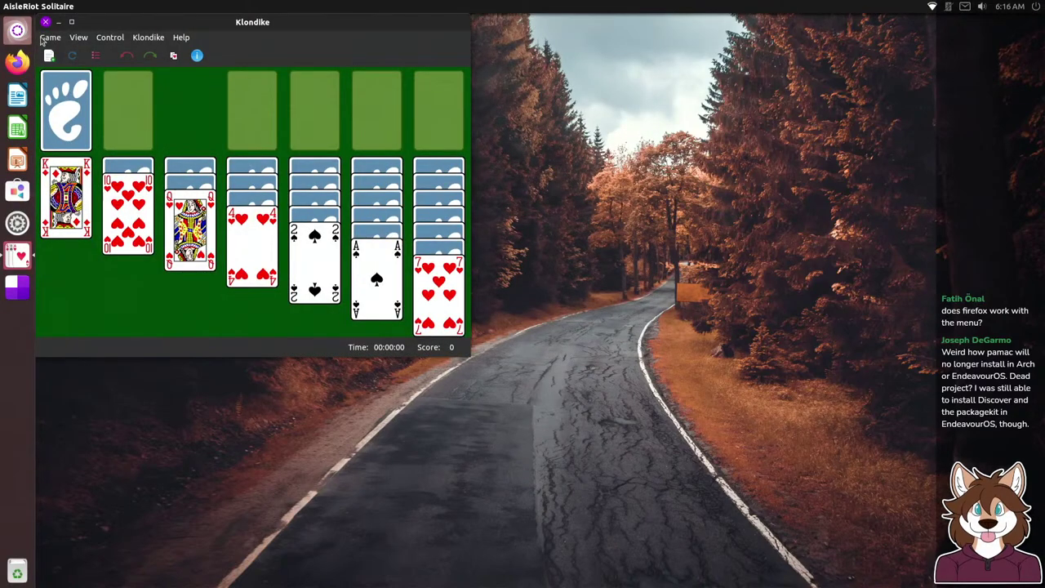
pyautogui.click(72, 114)
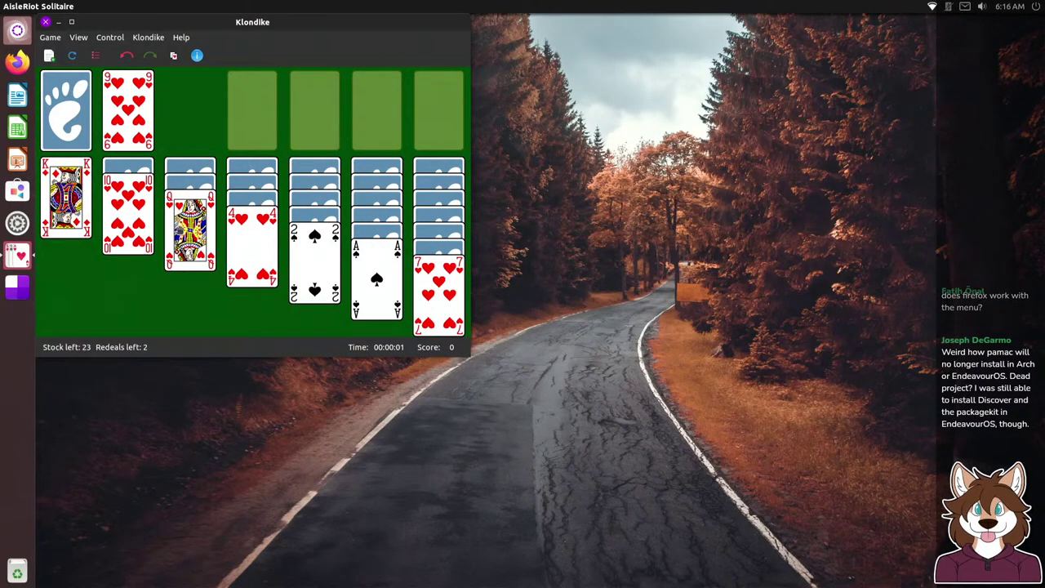
pyautogui.doubleClick(383, 287)
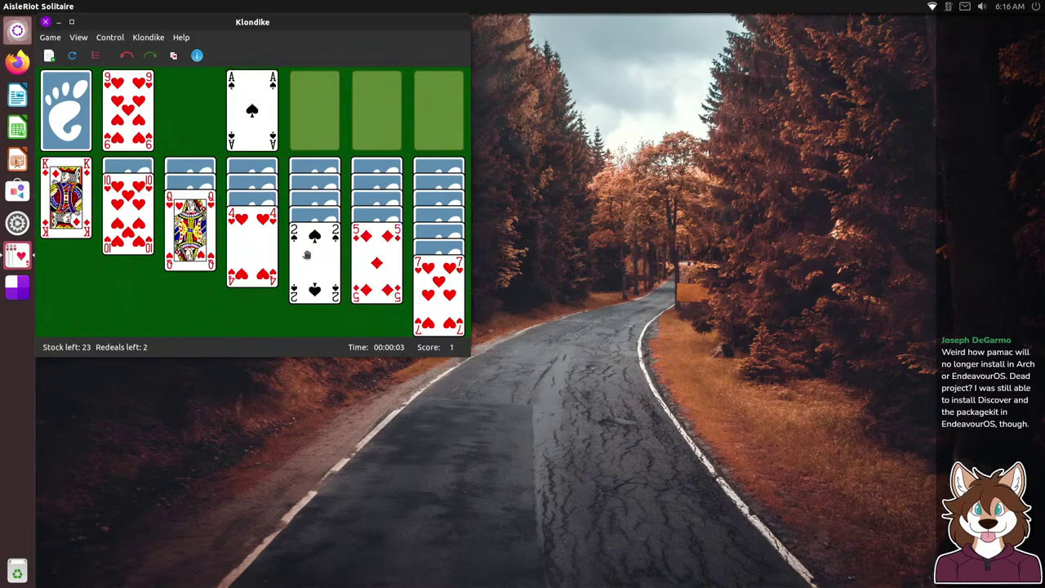
pyautogui.doubleClick(315, 266)
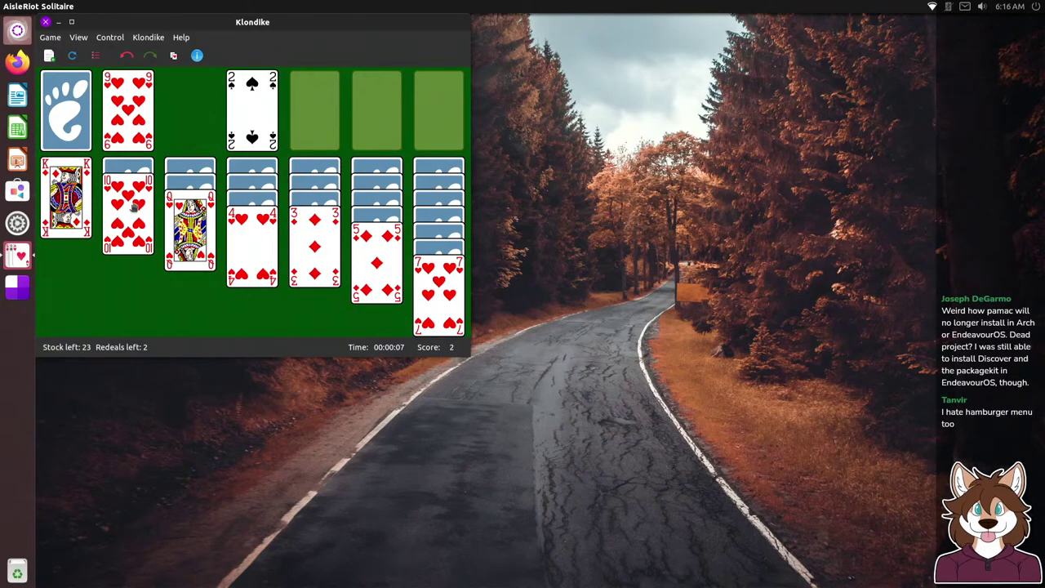
pyautogui.click(49, 100)
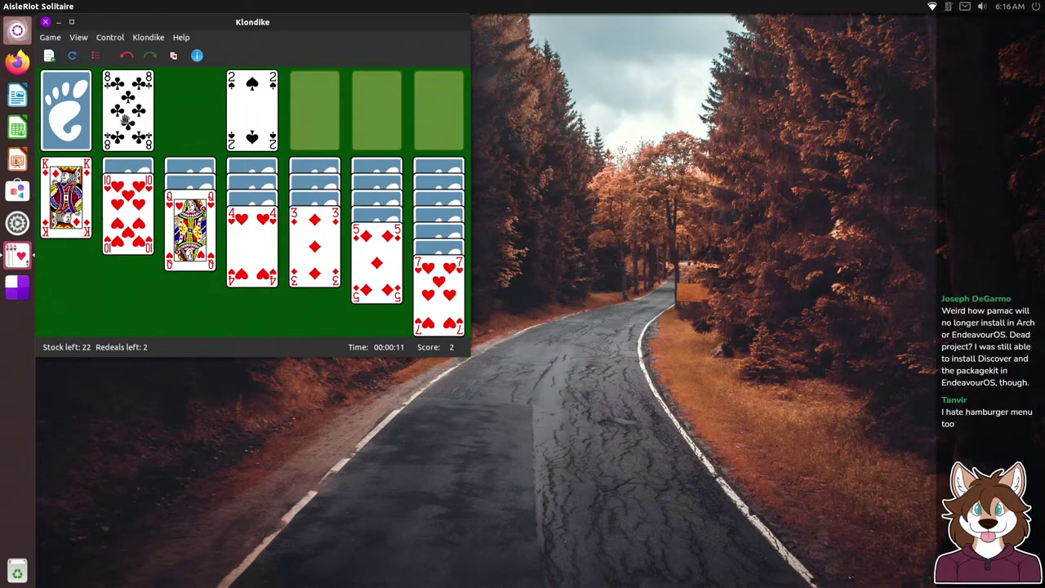
pyautogui.click(70, 112)
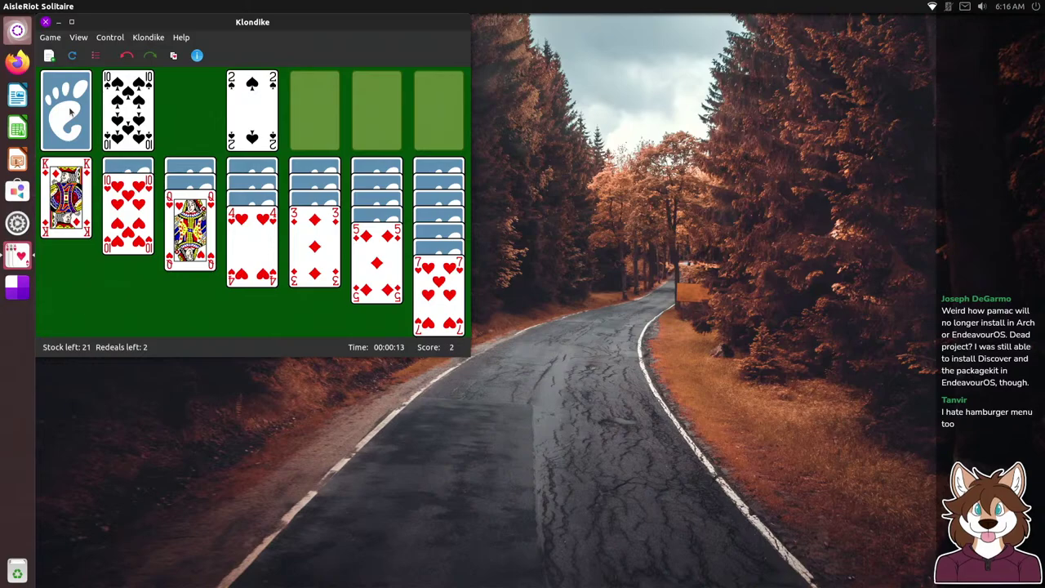
pyautogui.click(70, 113)
pyautogui.click(70, 112)
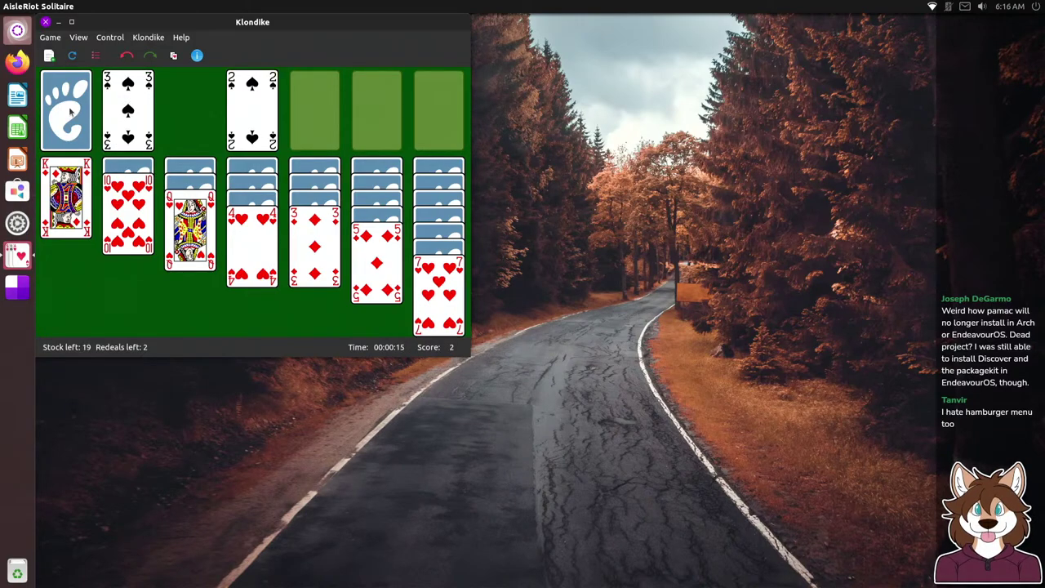
pyautogui.doubleClick(135, 108)
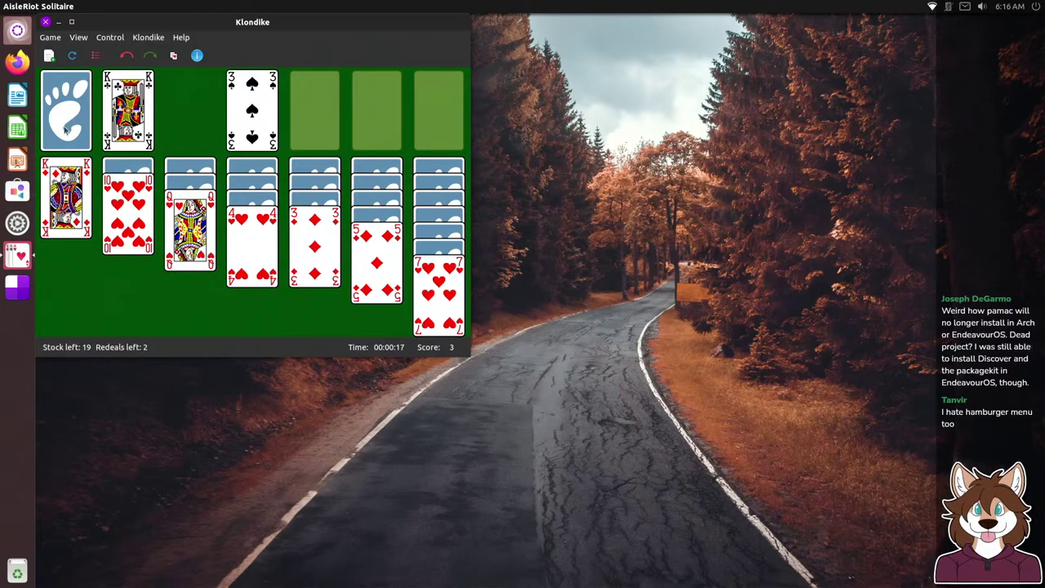
# Step: Deal through the rest of the stock and turn the waste back into the stock
pyautogui.click(66, 129)
pyautogui.click(52, 134)
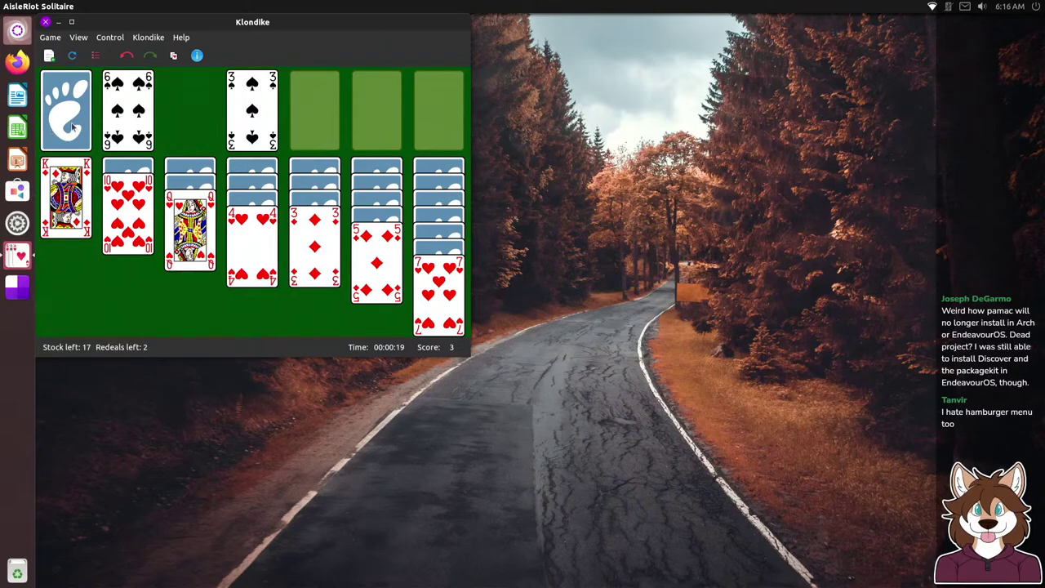
pyautogui.click(72, 127)
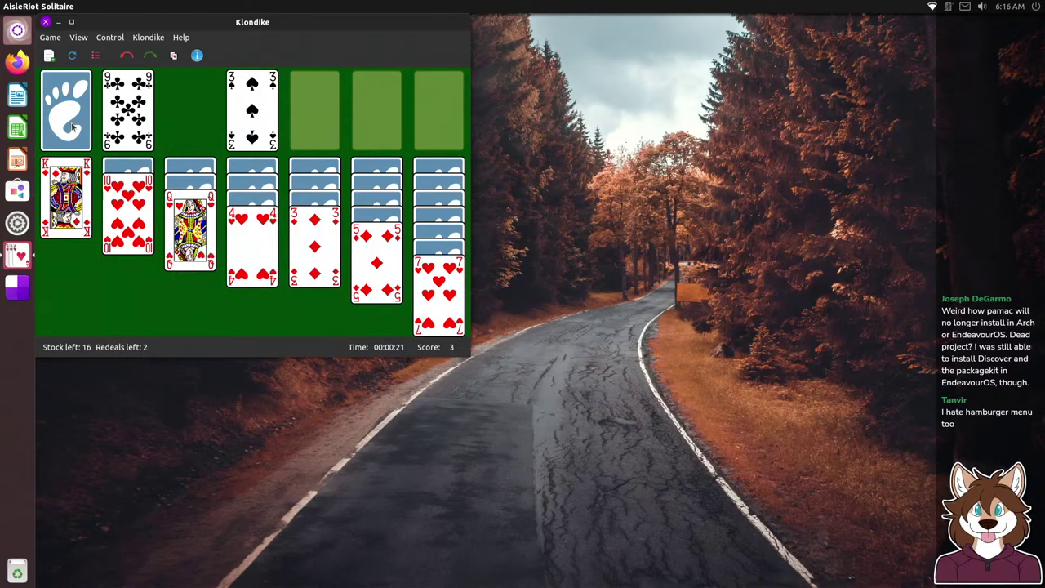
pyautogui.click(72, 127)
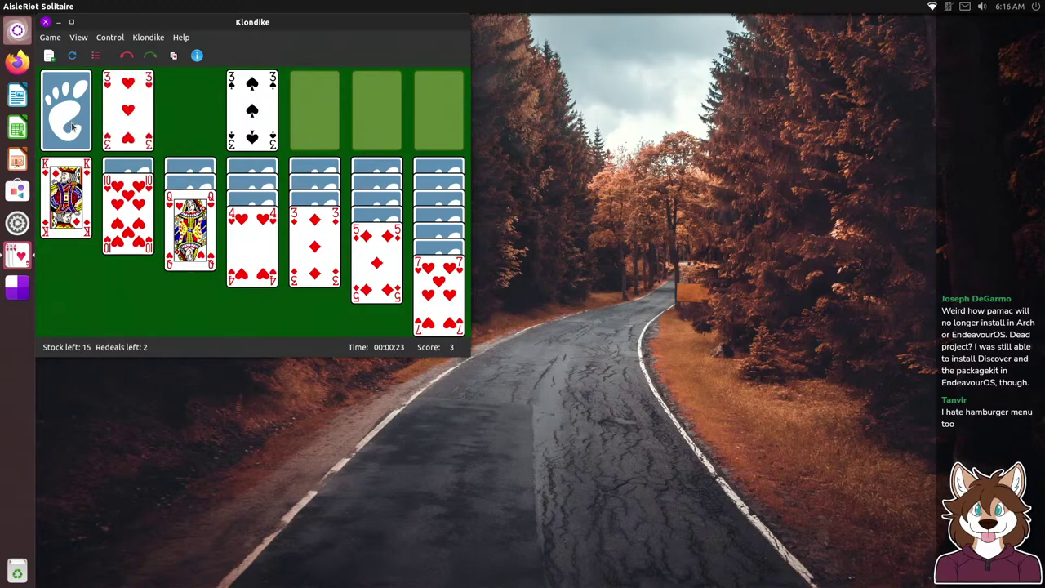
pyautogui.tripleClick(71, 126)
pyautogui.tripleClick(72, 127)
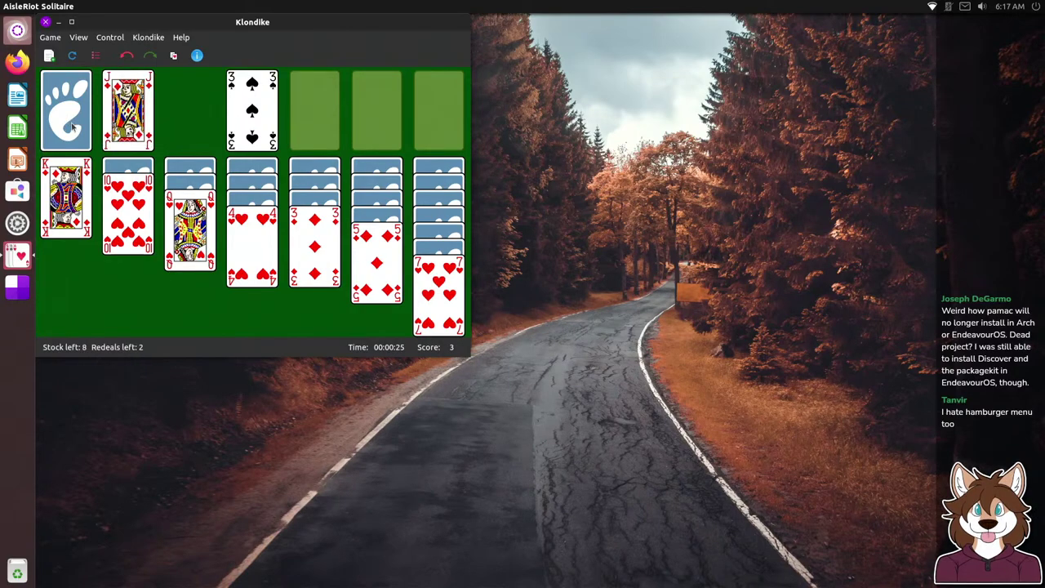
pyautogui.doubleClick(72, 126)
pyautogui.tripleClick(72, 127)
pyautogui.tripleClick(72, 126)
pyautogui.doubleClick(71, 126)
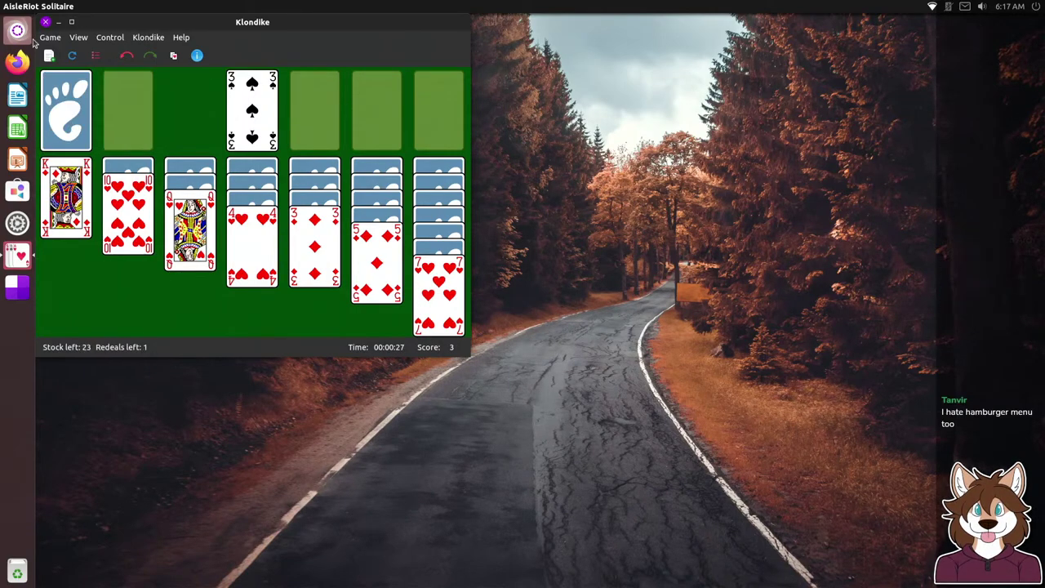
# Step: Minimize the Klondike game and browse installed apps in the Dash's Applications lens
pyautogui.click(18, 31)
pyautogui.click(18, 31)
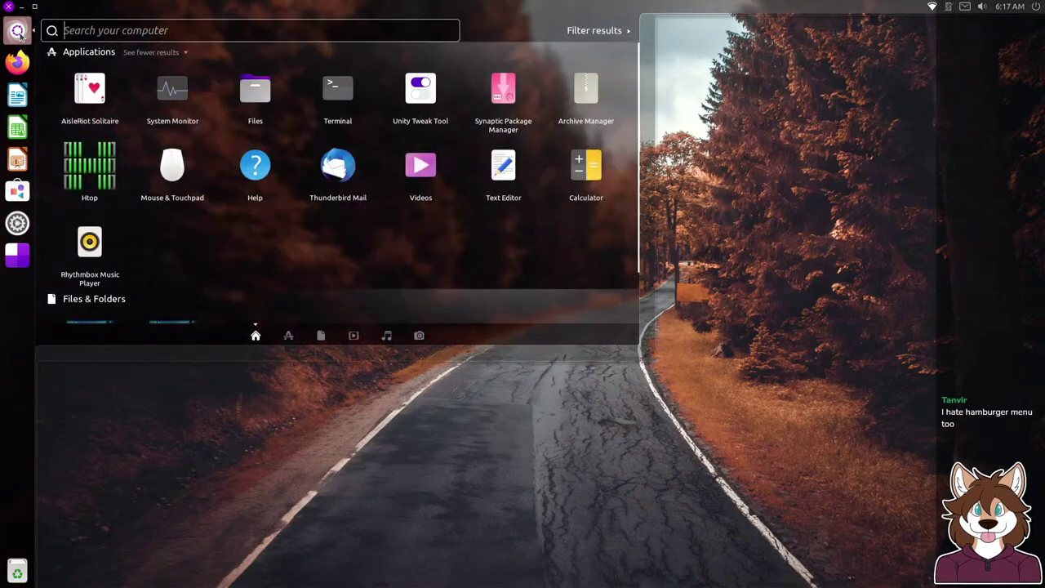
pyautogui.click(287, 335)
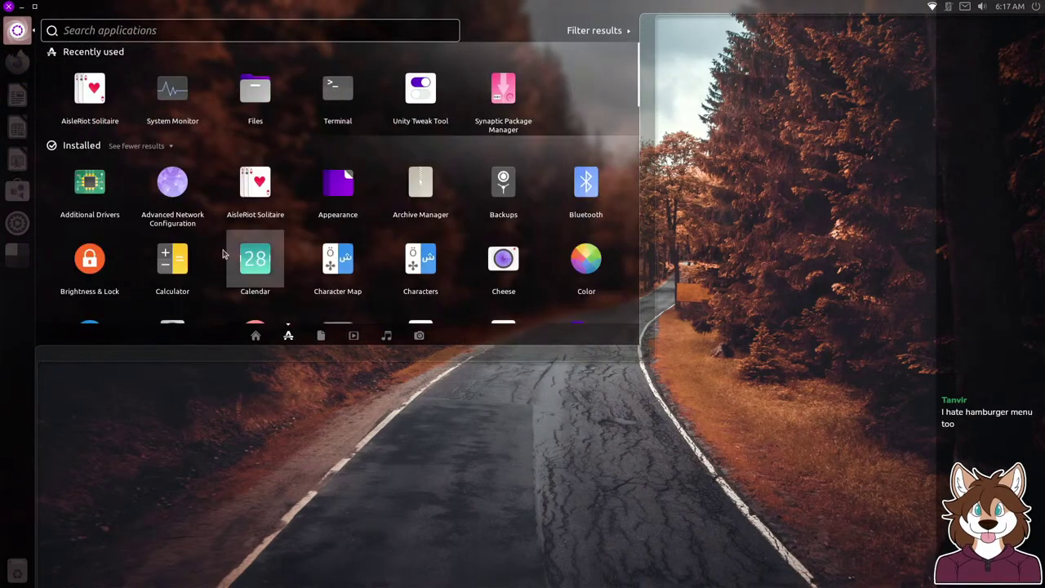
pyautogui.scroll(-1, 266, 237)
pyautogui.scroll(-1, 266, 237)
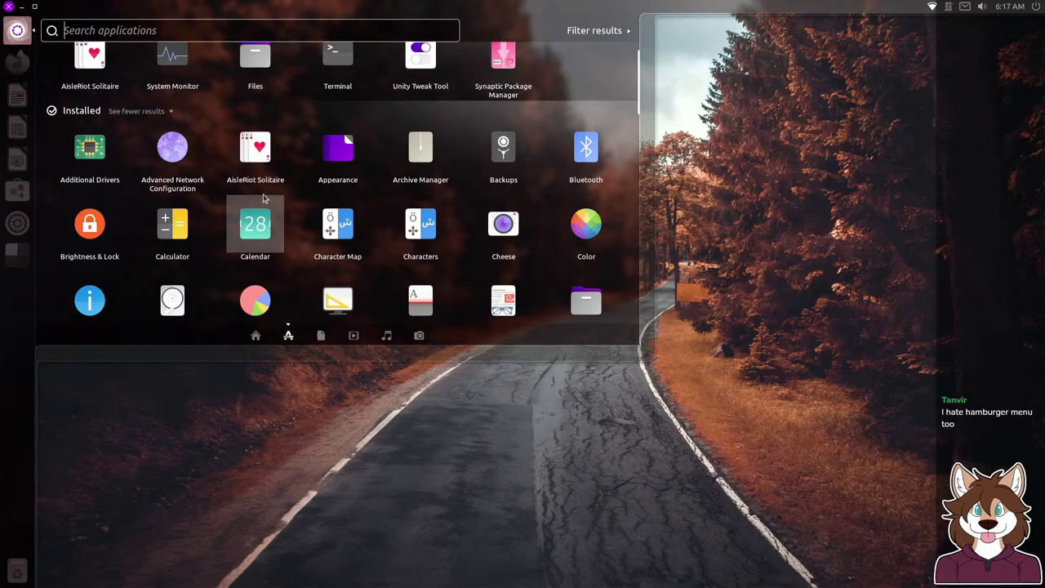
# Step: Open Backups from the Installed list, view its Overview page, then close it
pyautogui.click(491, 161)
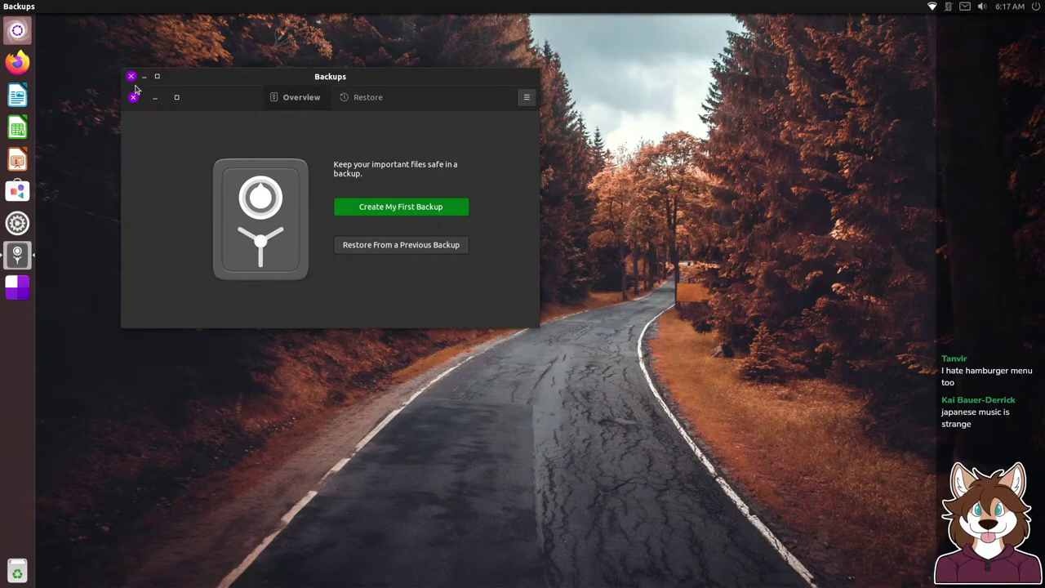
pyautogui.click(134, 97)
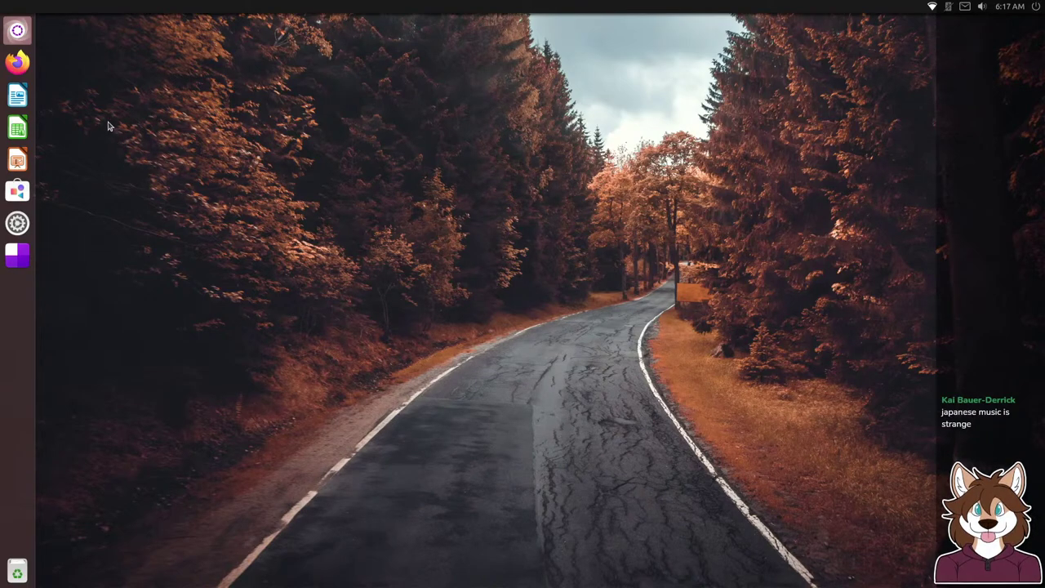
# Step: Open the Dash's Applications lens and scroll the installed apps from Additional Drivers onward
pyautogui.click(19, 34)
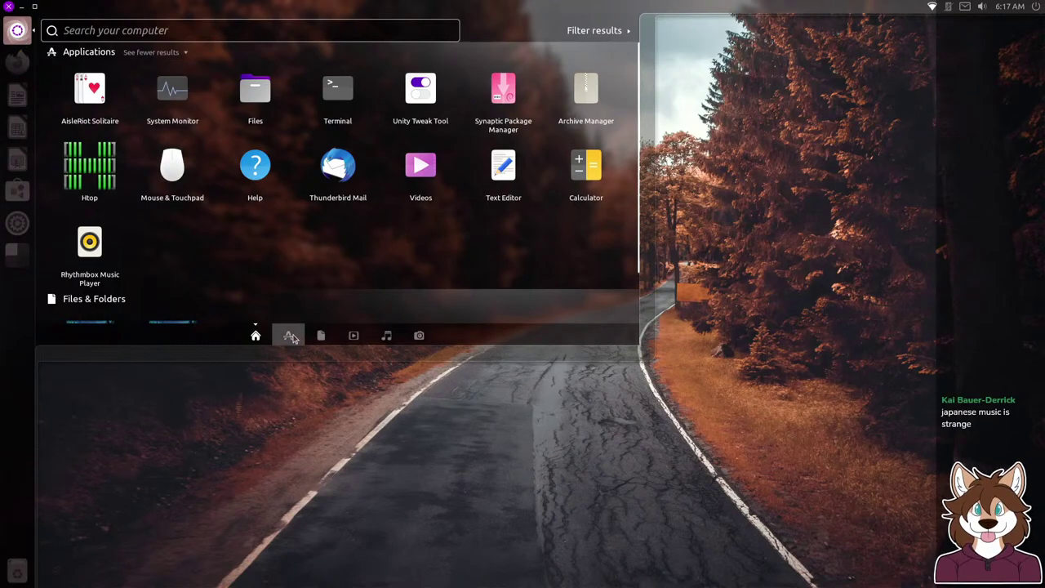
pyautogui.click(288, 335)
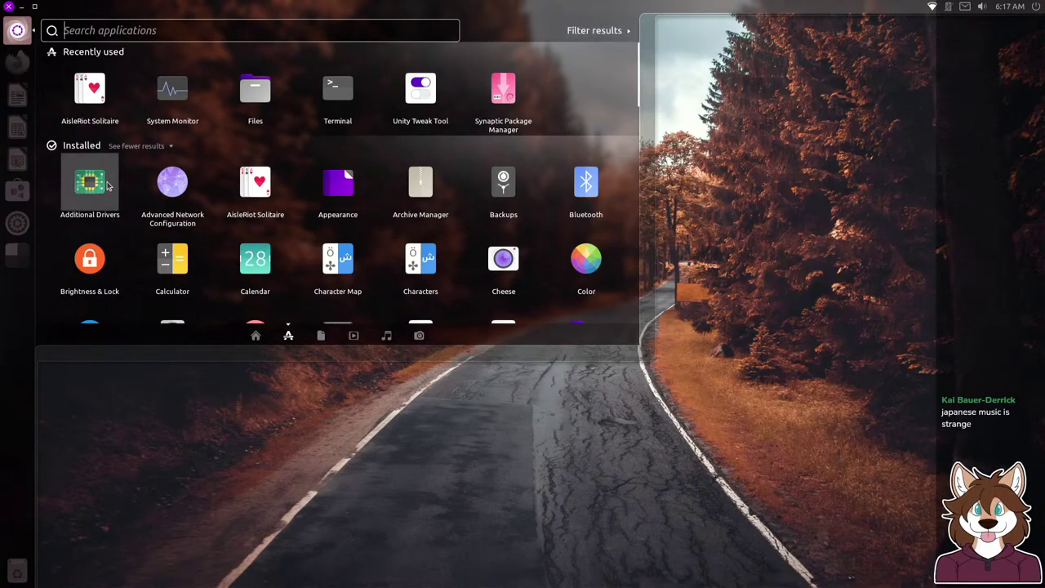
pyautogui.scroll(-1, 571, 139)
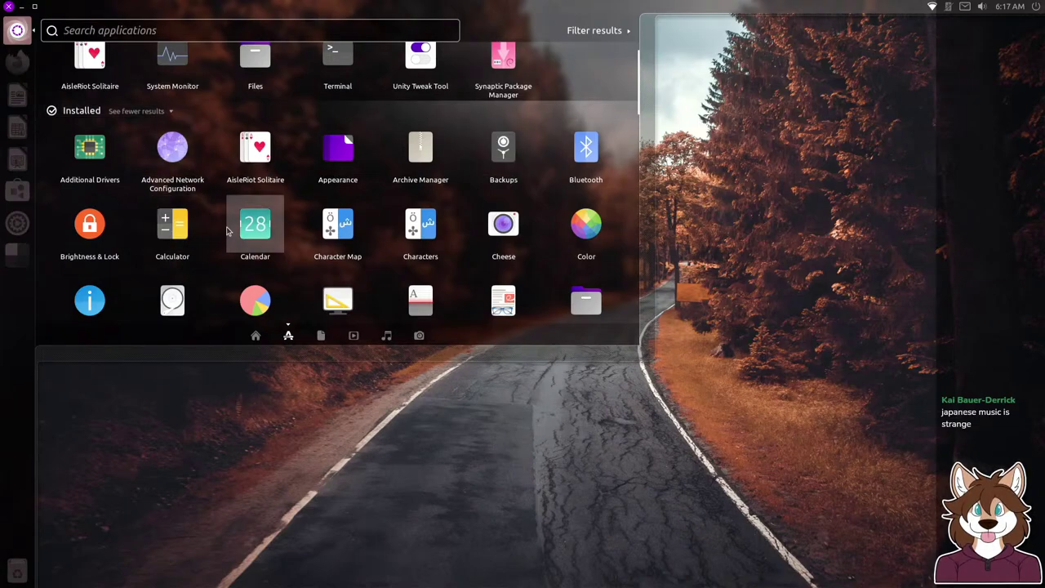
# Step: Launch Cheese, see it report 'No device found', then close it and reopen the Dash
pyautogui.click(489, 222)
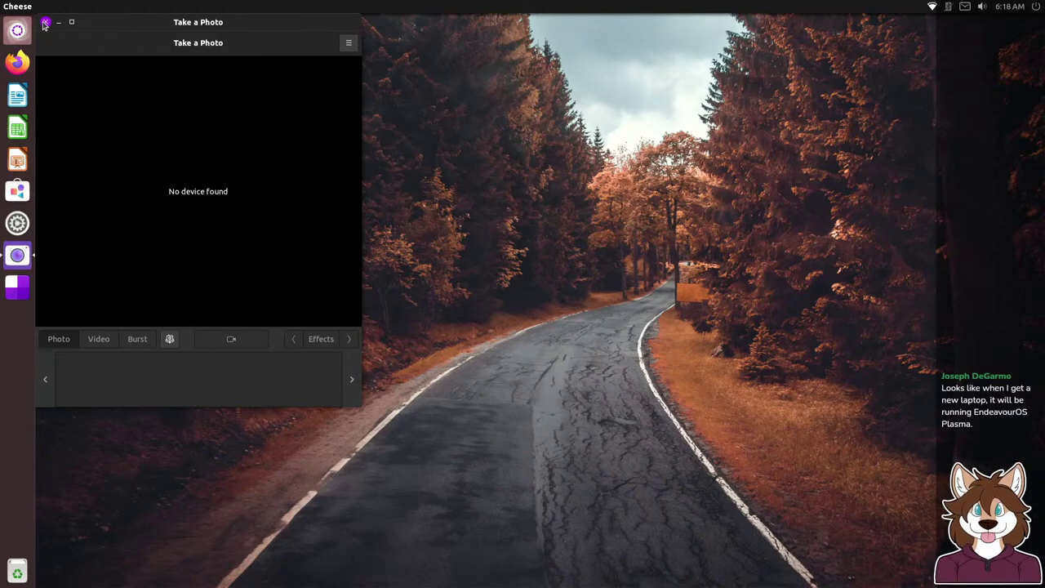
pyautogui.click(45, 23)
pyautogui.click(17, 30)
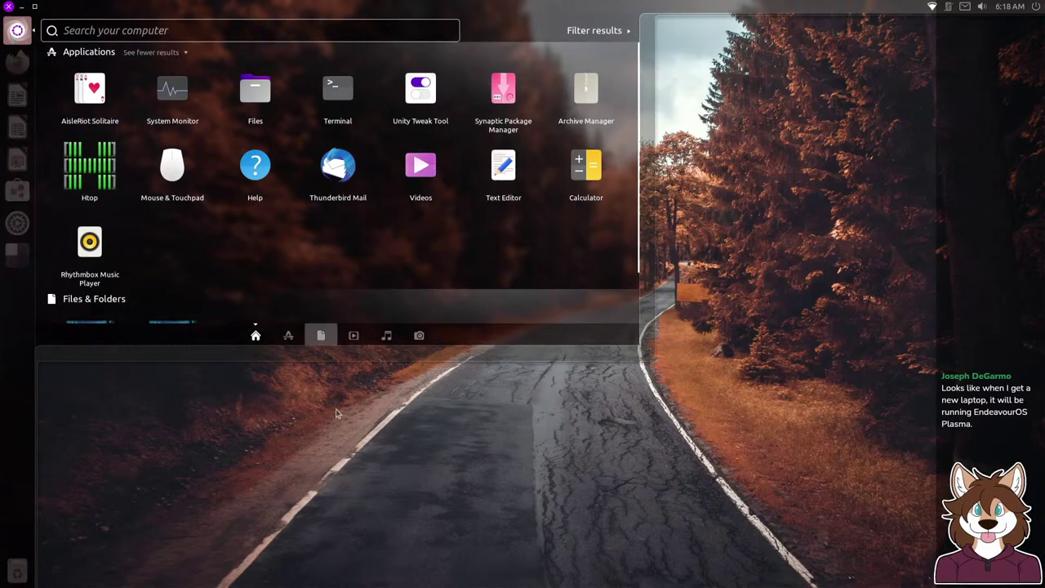
# Step: Browse the Dash's installed applications down to XTerm and the Dash plugins, then close the Dash
pyautogui.click(288, 335)
pyautogui.scroll(-2, 373, 247)
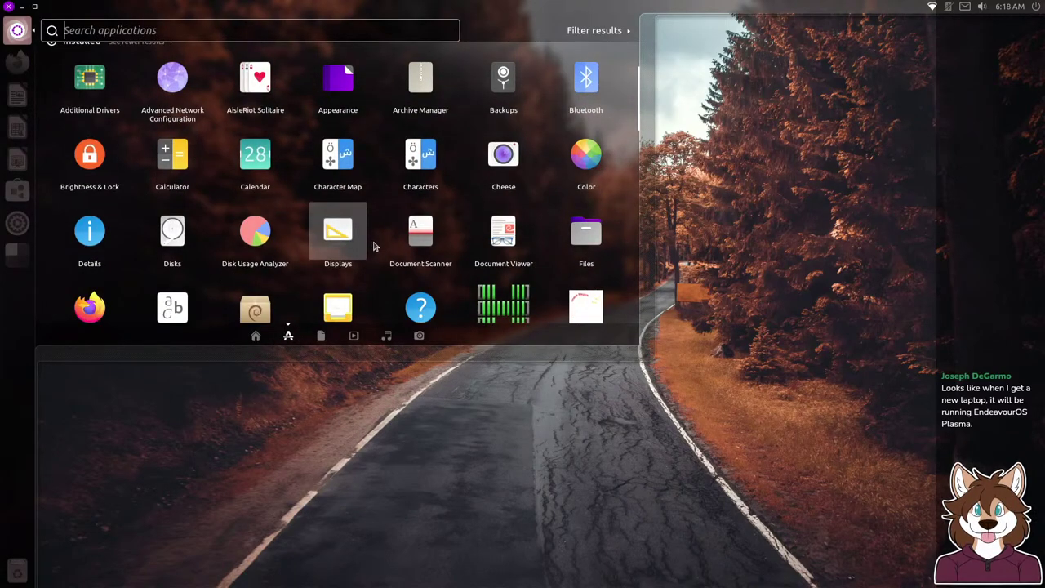
pyautogui.scroll(-1, 374, 246)
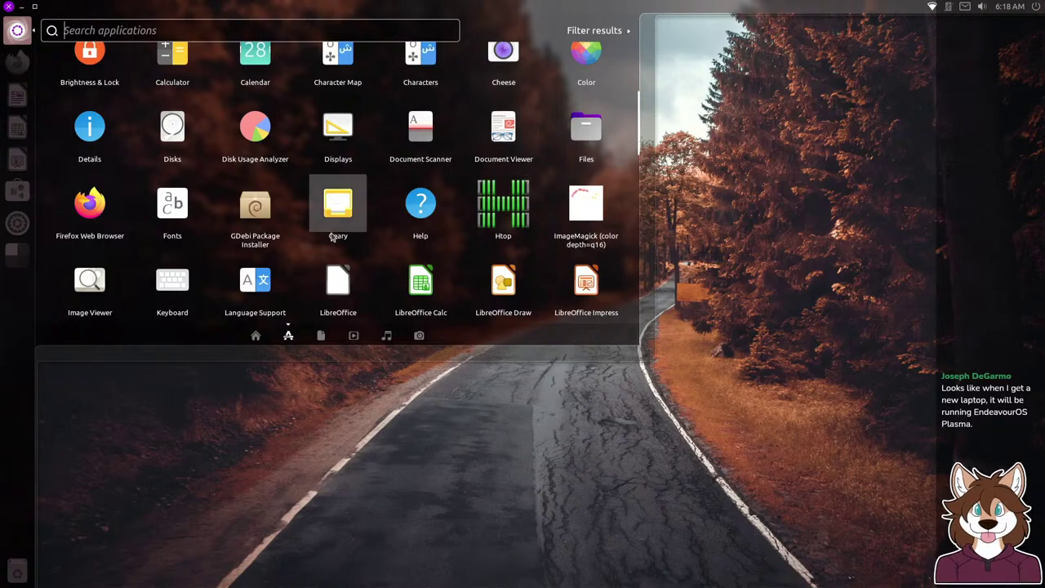
pyautogui.scroll(-1, 336, 218)
pyautogui.scroll(1, 341, 214)
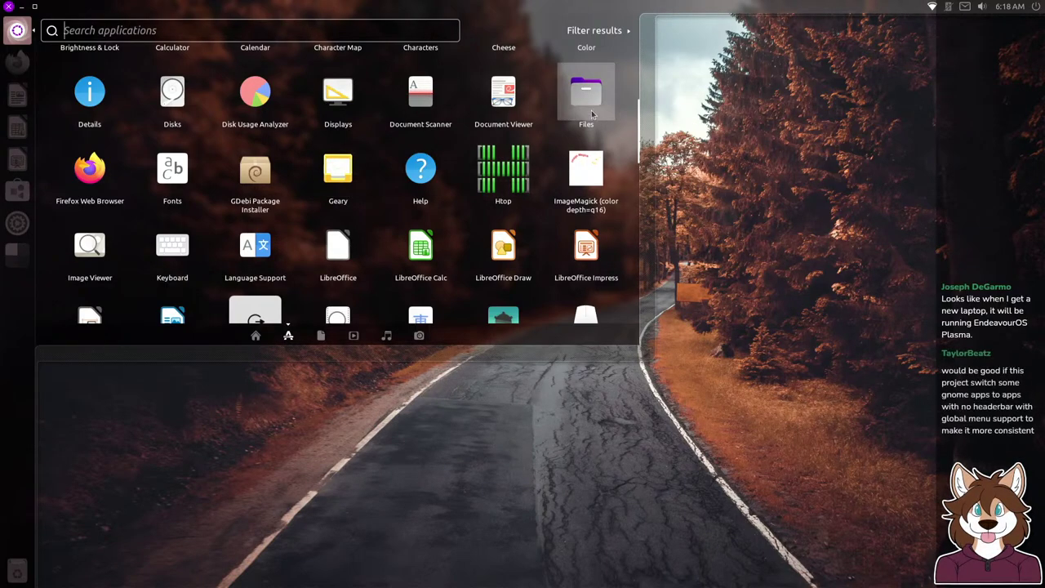
pyautogui.scroll(-3, 593, 114)
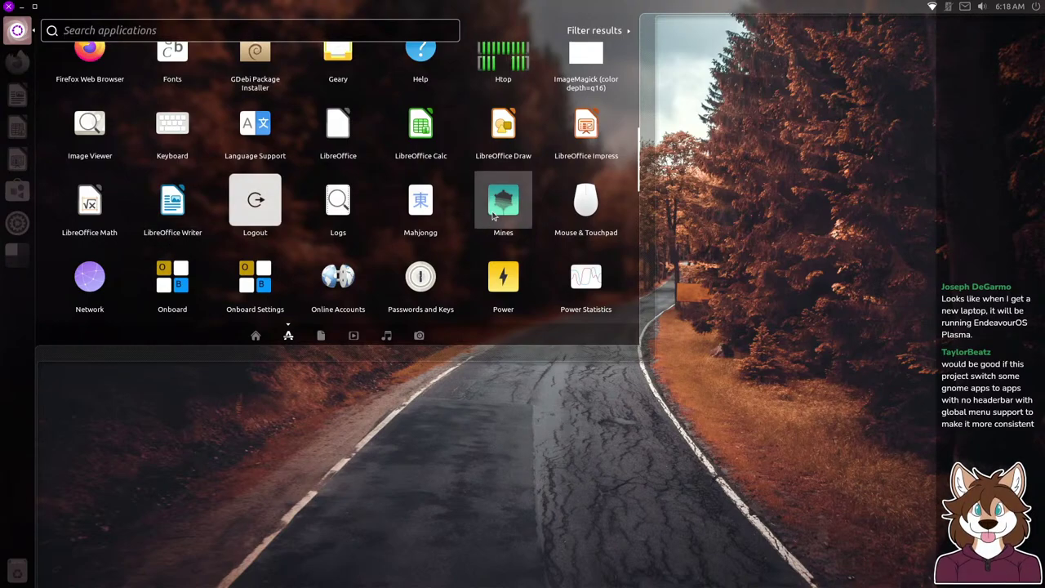
pyautogui.scroll(-1, 493, 214)
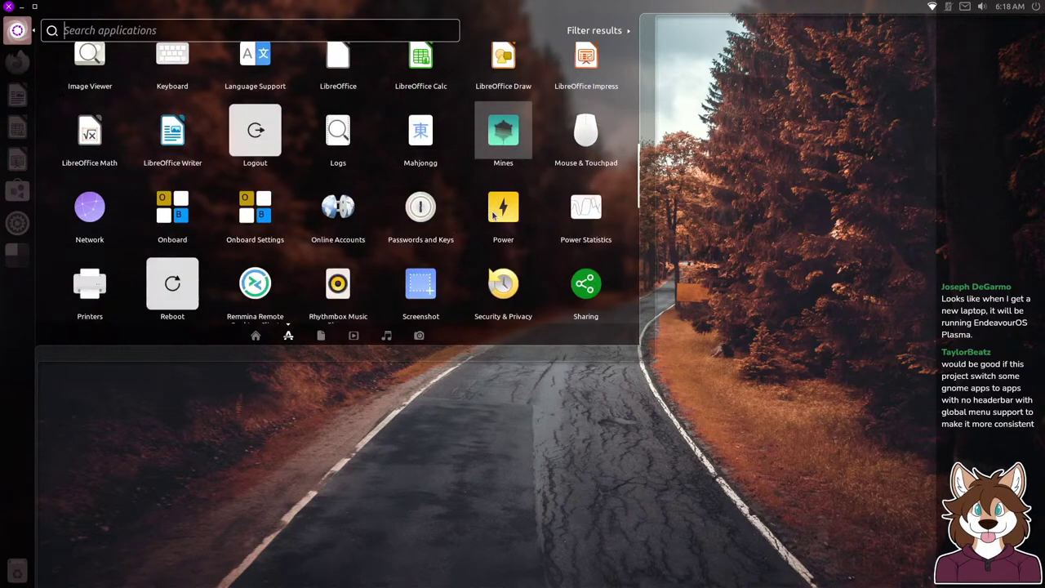
pyautogui.scroll(-1, 493, 214)
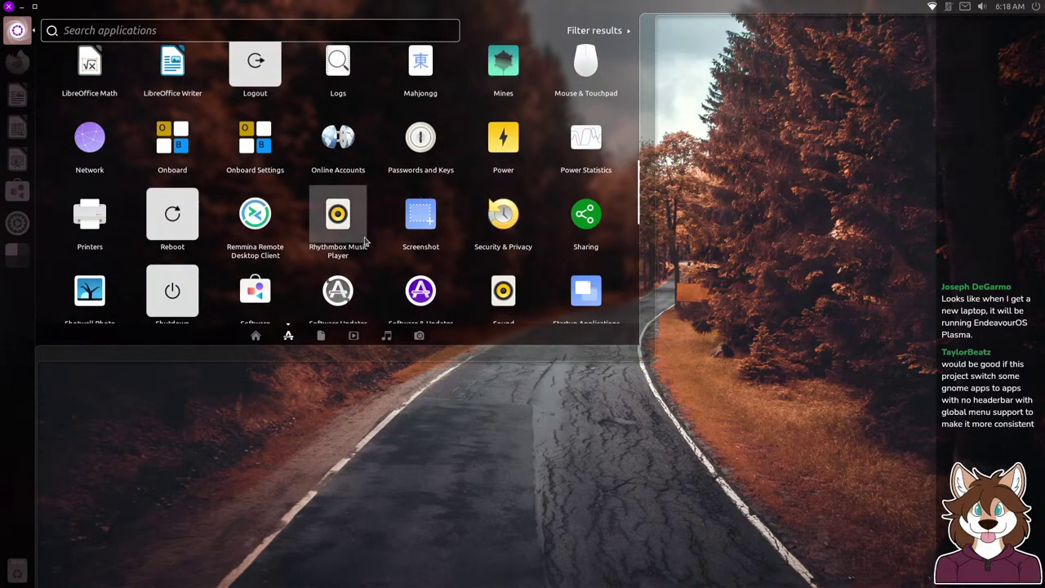
pyautogui.scroll(-1, 260, 315)
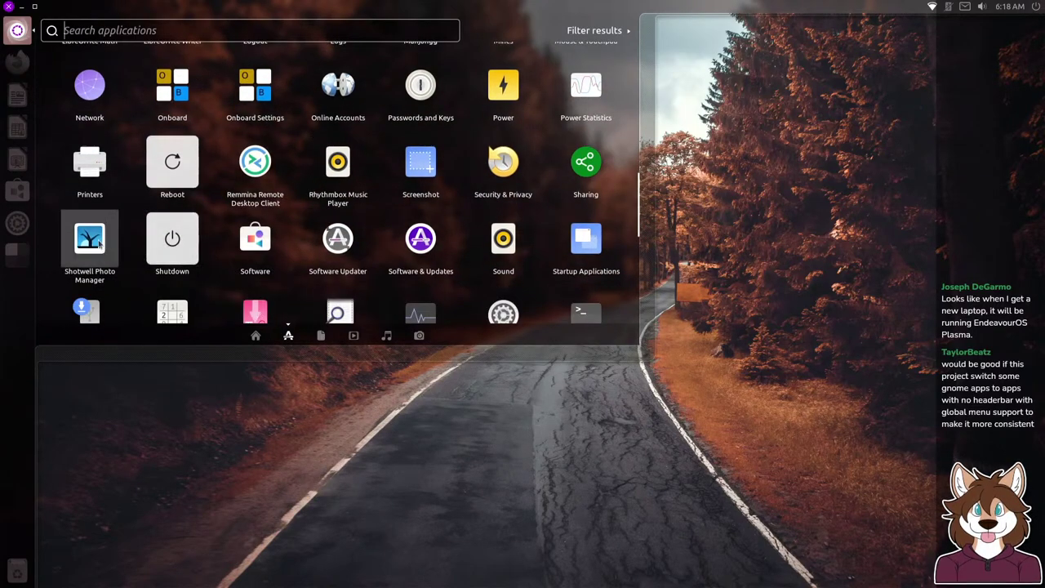
pyautogui.scroll(-1, 111, 245)
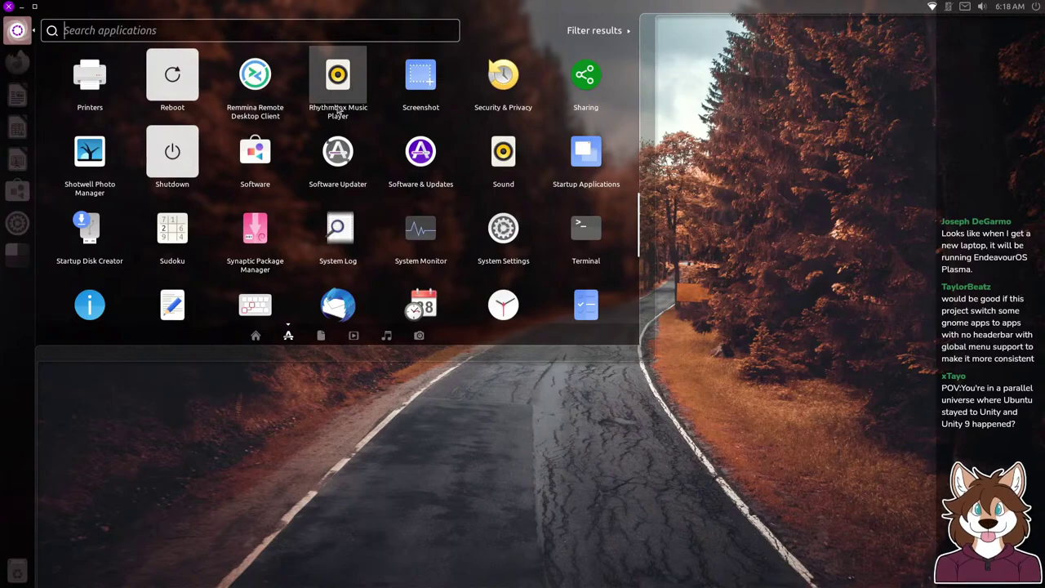
pyautogui.scroll(-1, 344, 105)
pyautogui.scroll(-1, 344, 105)
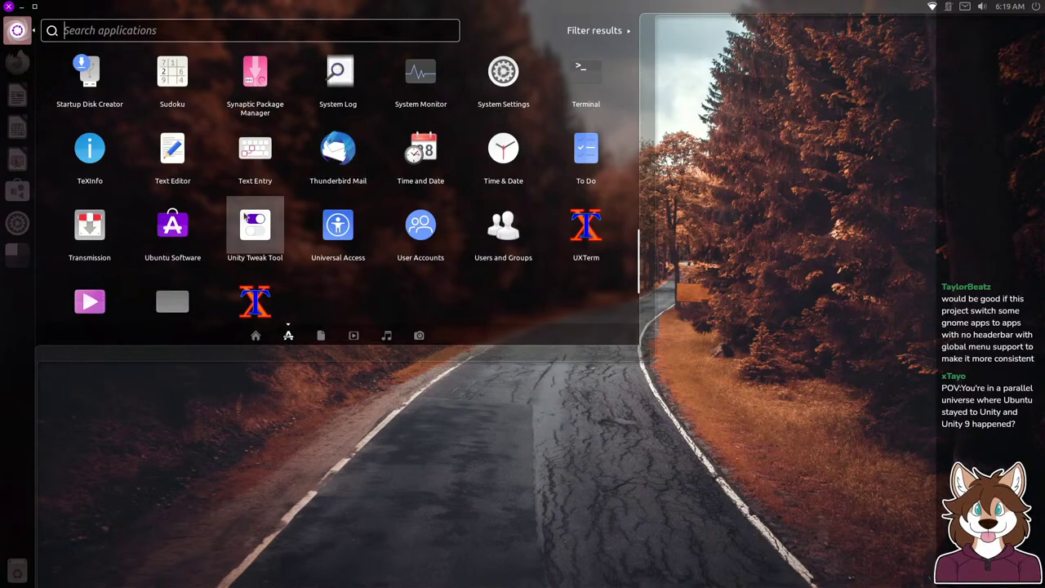
pyautogui.scroll(-2, 376, 305)
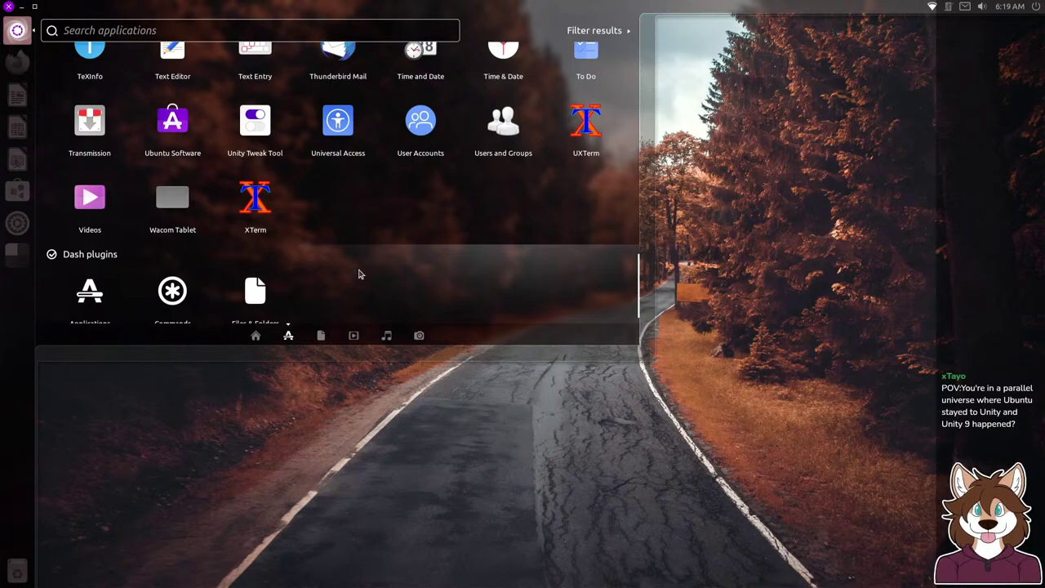
pyautogui.click(334, 264)
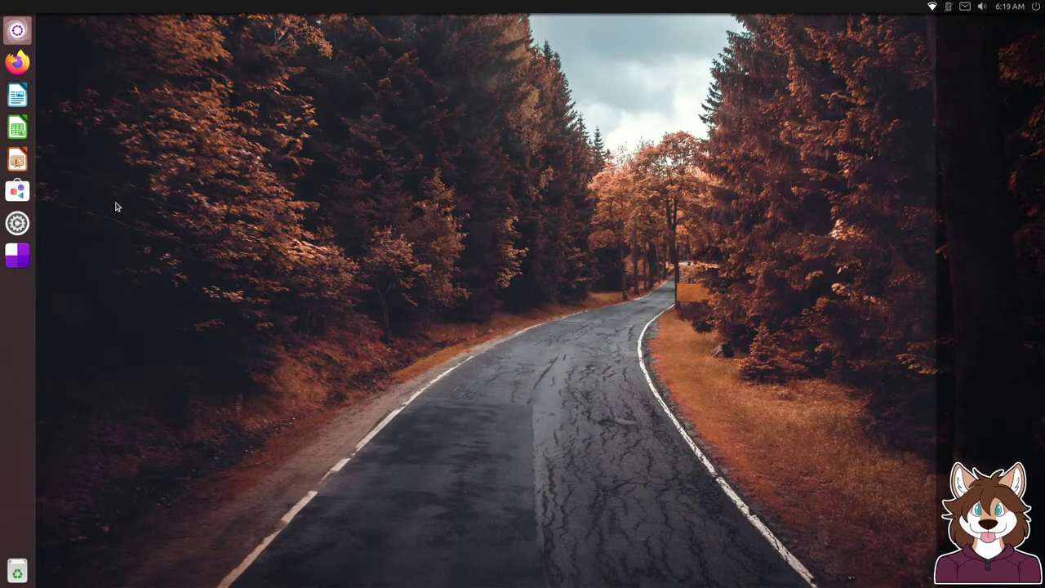
# Step: Search the Dash for 'twea', then dismiss the search
pyautogui.press('super')
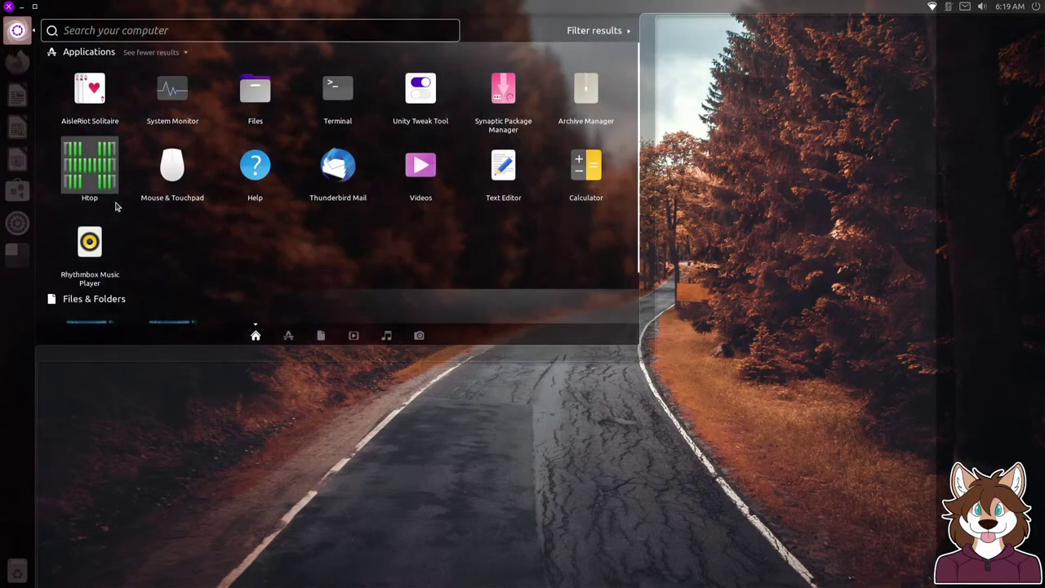
pyautogui.write('twea')
pyautogui.press('Return')
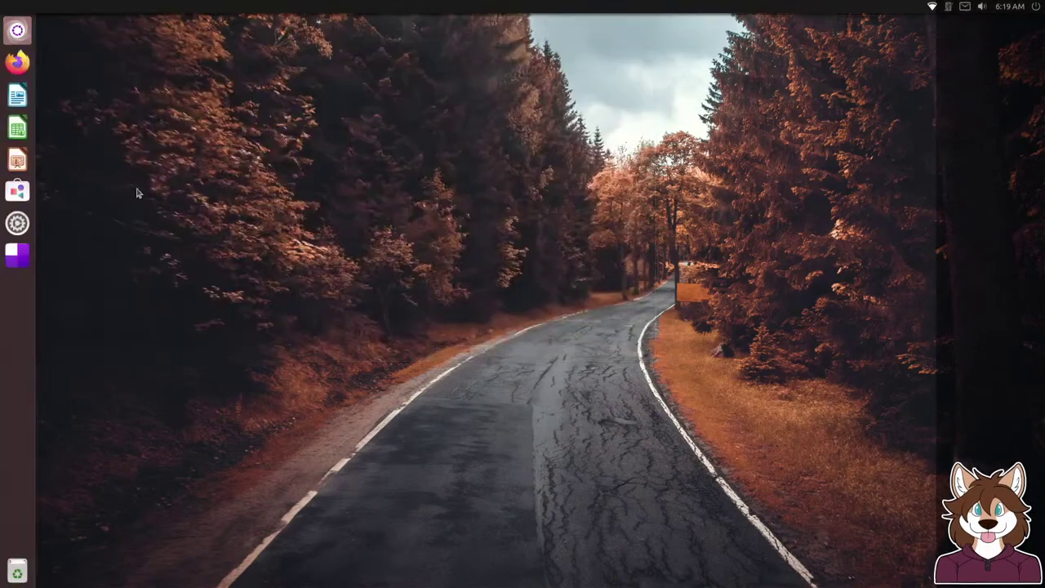
# Step: Restart the computer through the session menu's Shut Down… confirmation
pyautogui.click(1035, 6)
pyautogui.click(927, 122)
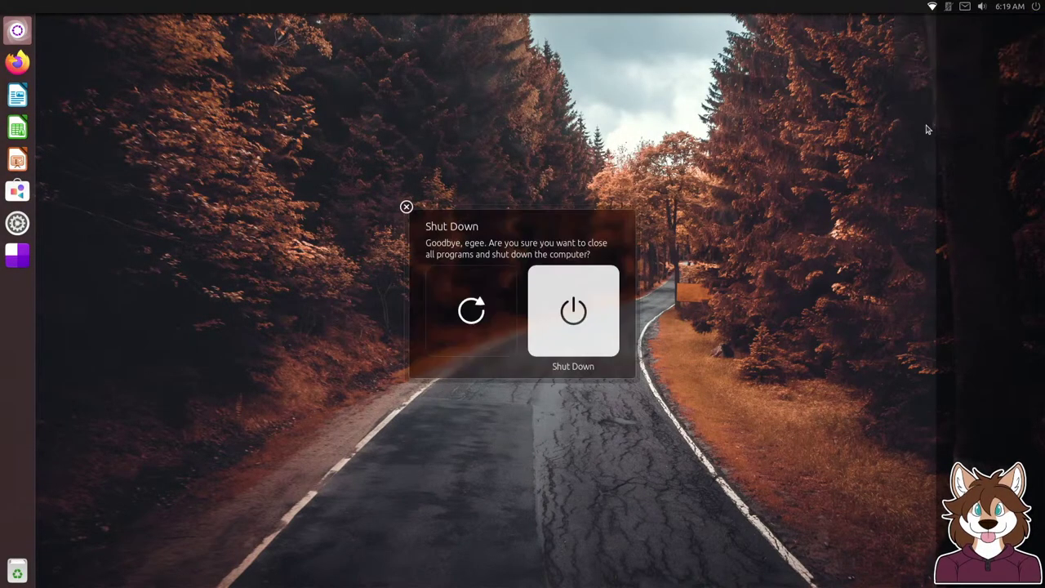
pyautogui.click(447, 329)
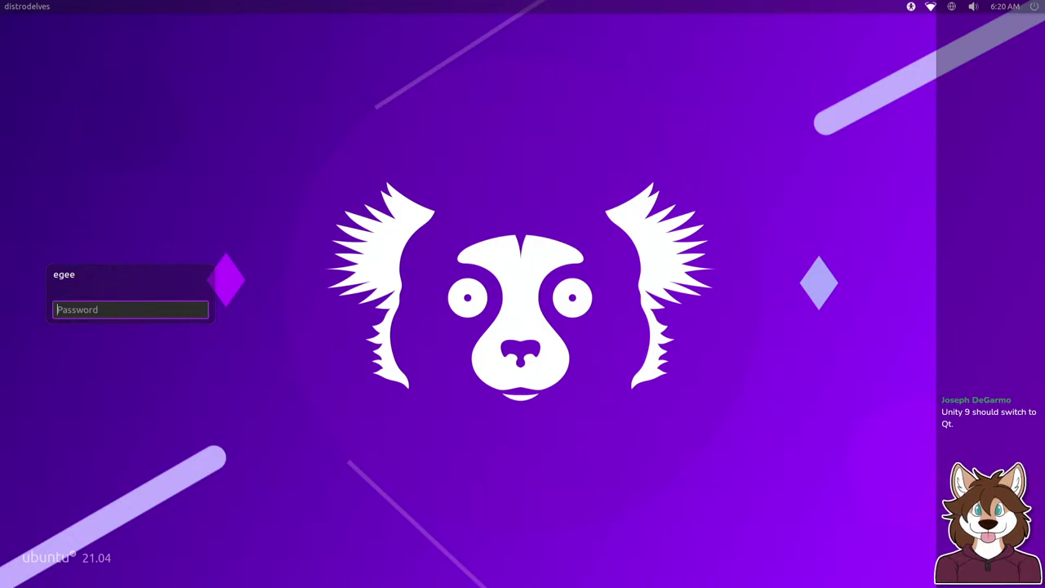
# Step: Enter the account password at the Ubuntu 21.04 login screen to log back in
pyautogui.write('******')
pyautogui.press('Return')
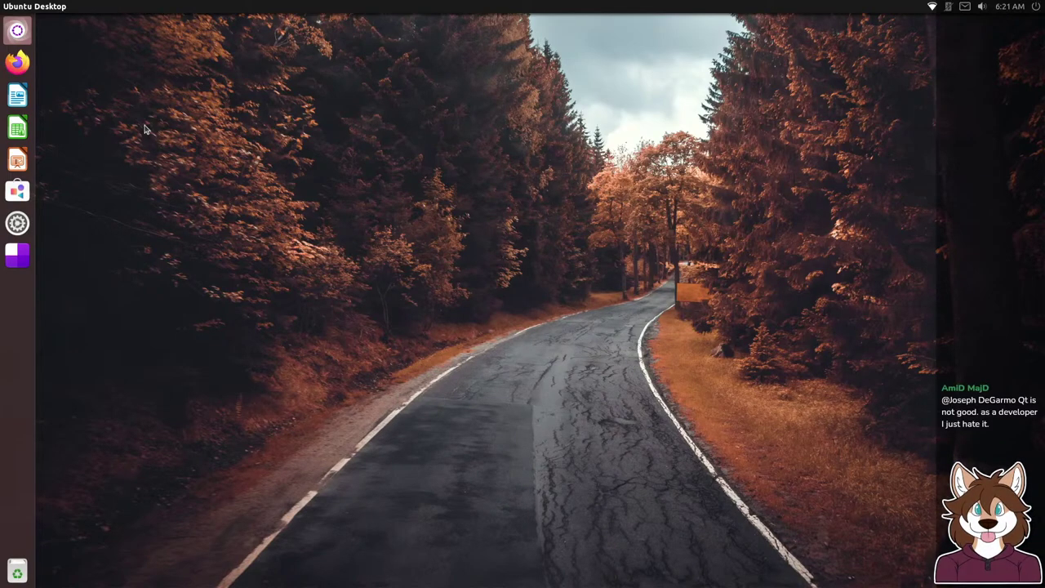
# Step: Search the Dash for 'tweak' and launch Unity Tweak Tool
pyautogui.click(18, 31)
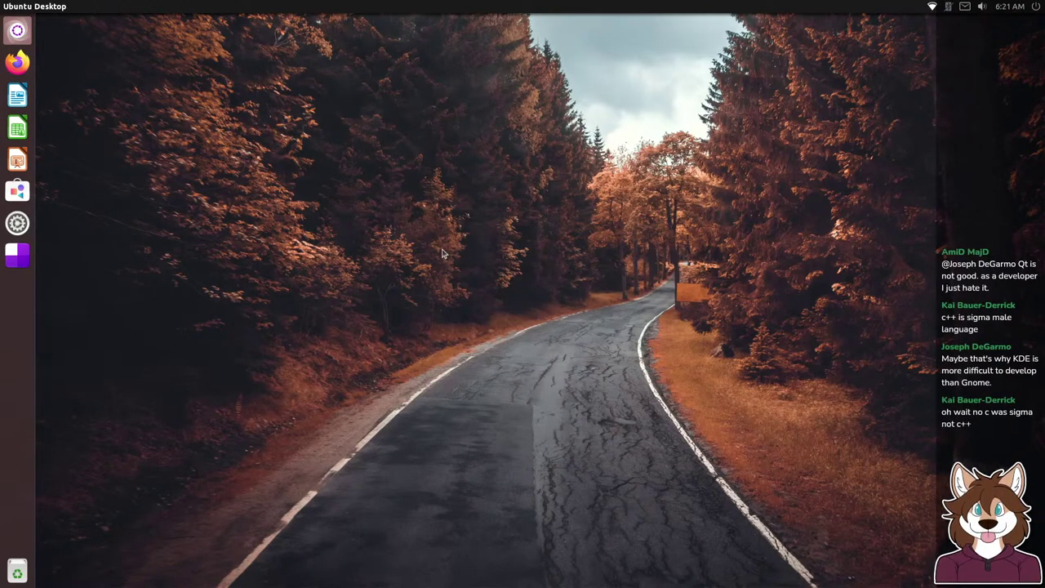
pyautogui.click(26, 30)
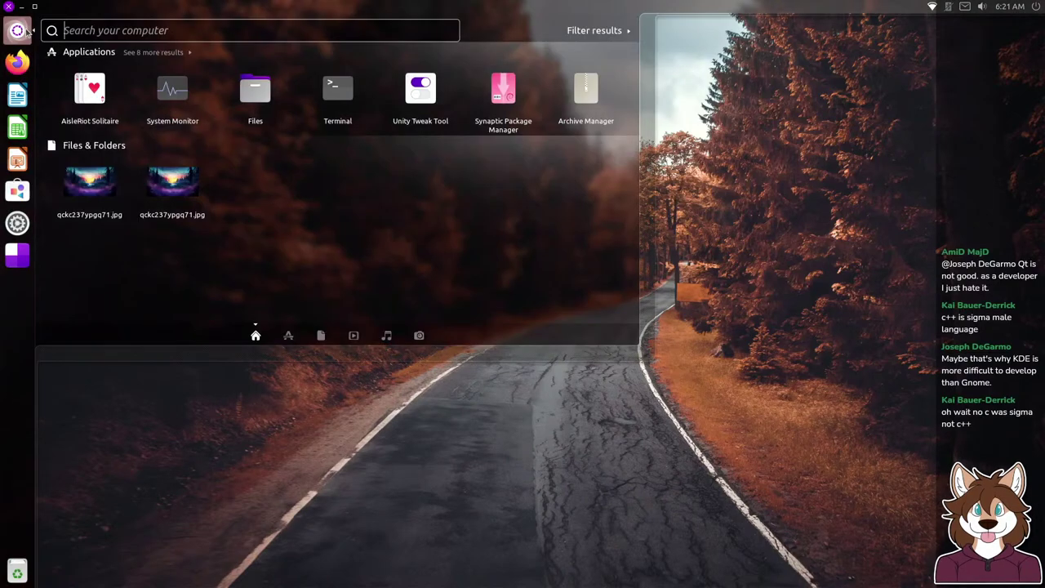
pyautogui.write('tweak')
pyautogui.press('Return')
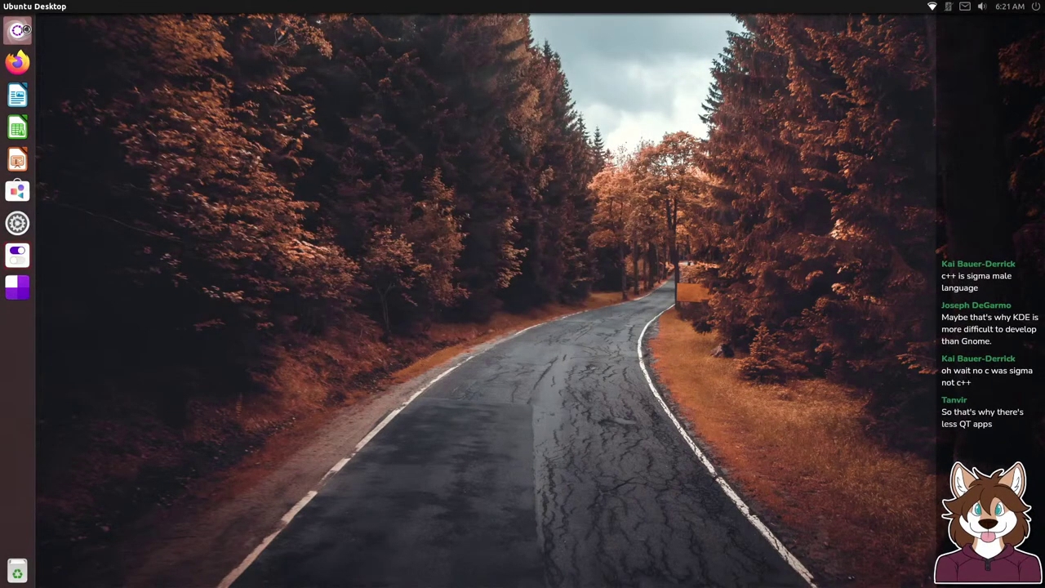
# Step: Search the Dash for 'upd' and start Software Updater
pyautogui.click(25, 30)
pyautogui.write('upd')
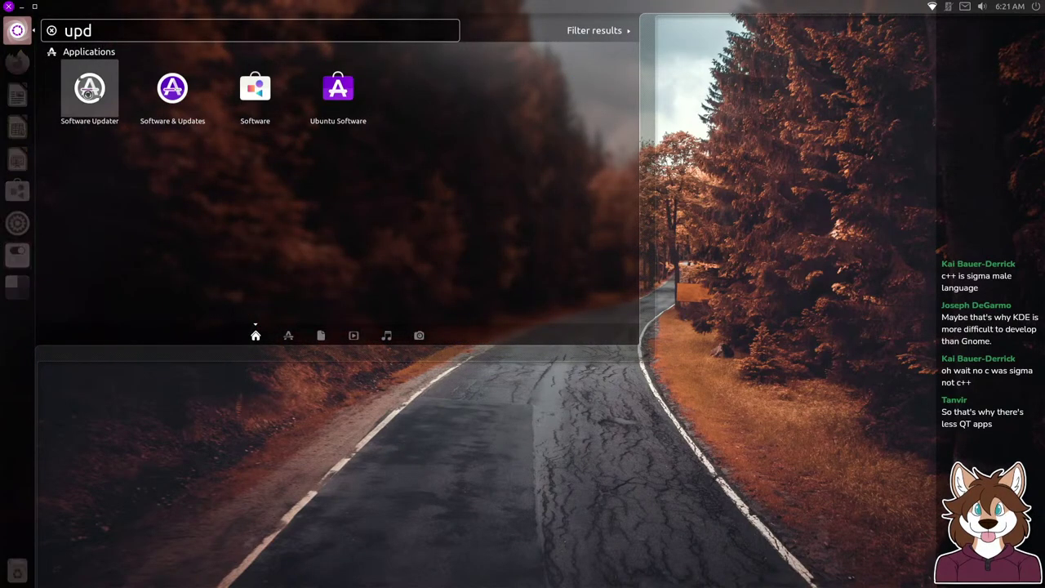
pyautogui.click(84, 96)
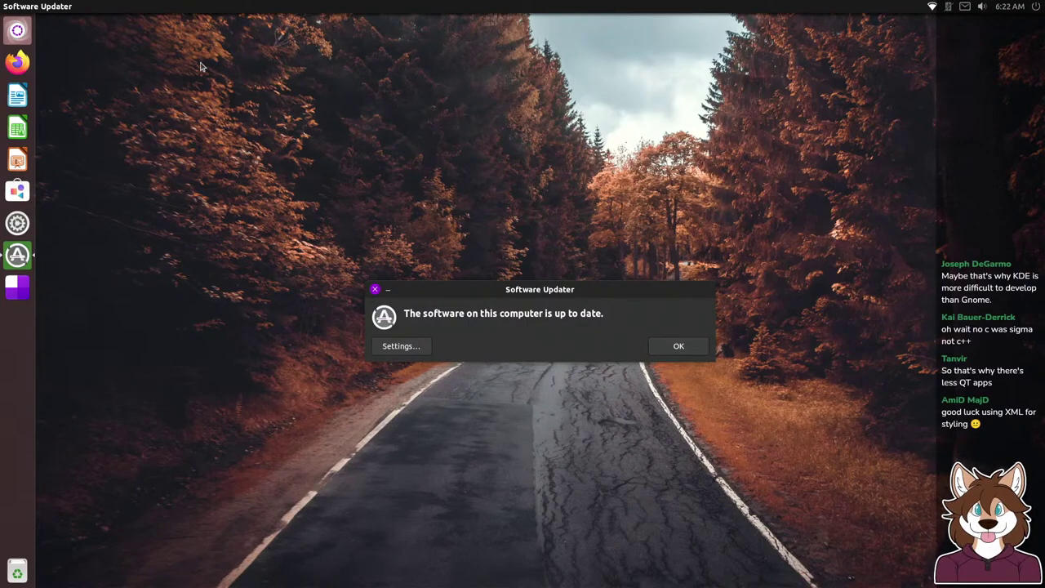
# Step: Dismiss Software Updater's up-to-date notice with OK
pyautogui.click(298, 142)
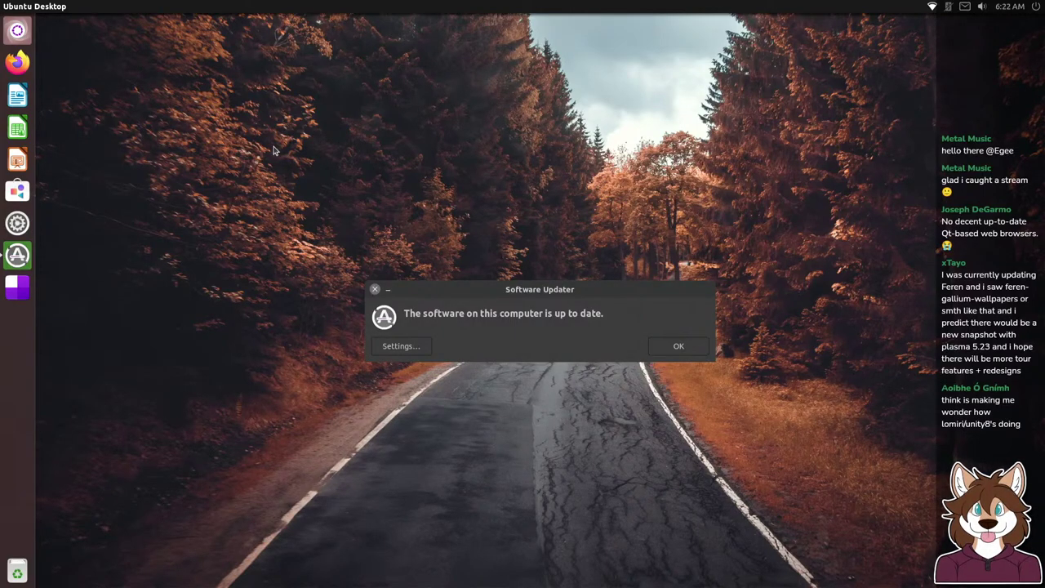
pyautogui.click(680, 347)
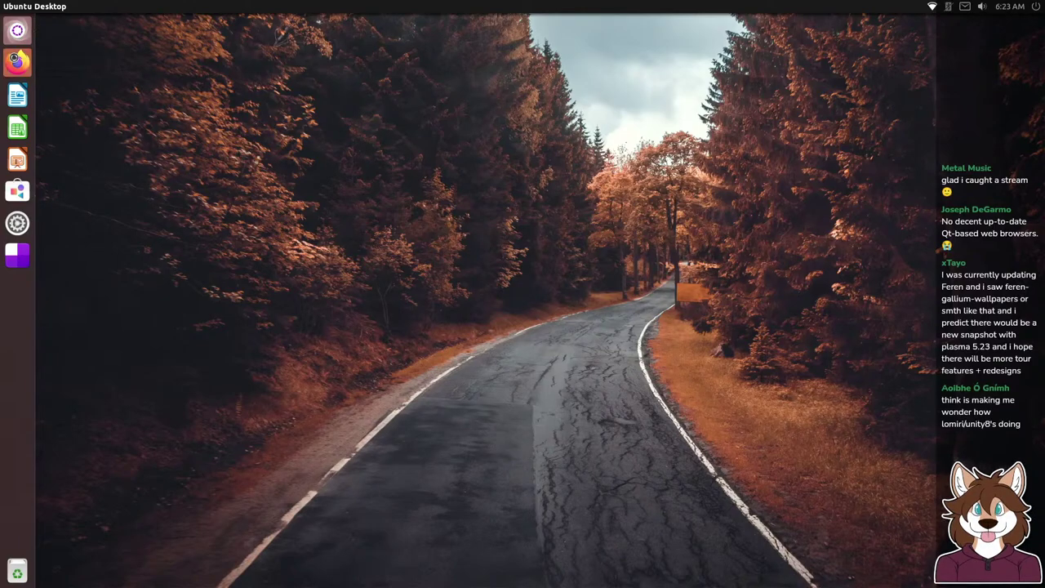
# Step: Search the Dash for 'ter' and launch Terminal
pyautogui.click(18, 30)
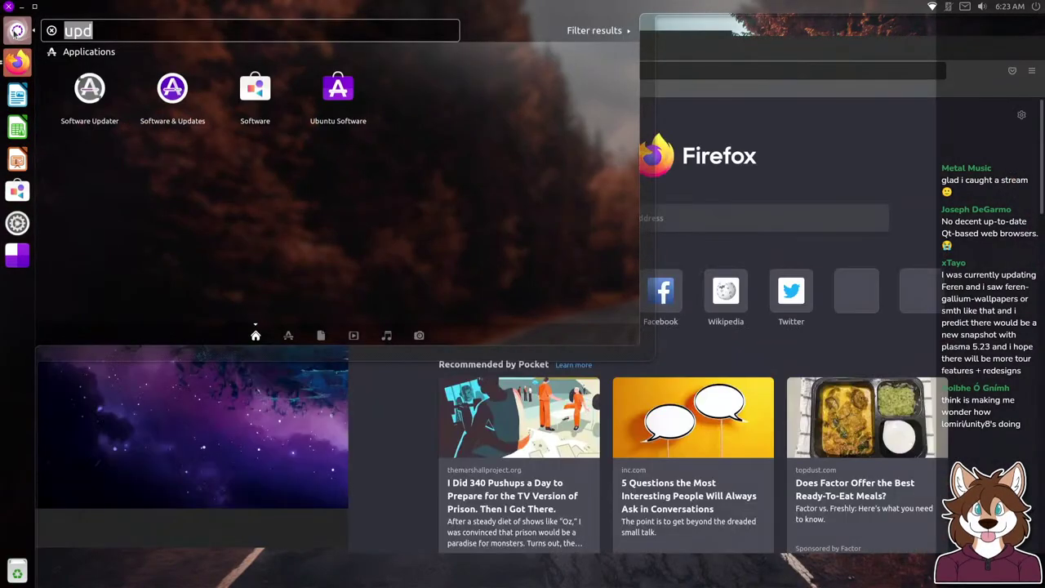
pyautogui.write('ter')
pyautogui.press('Return')
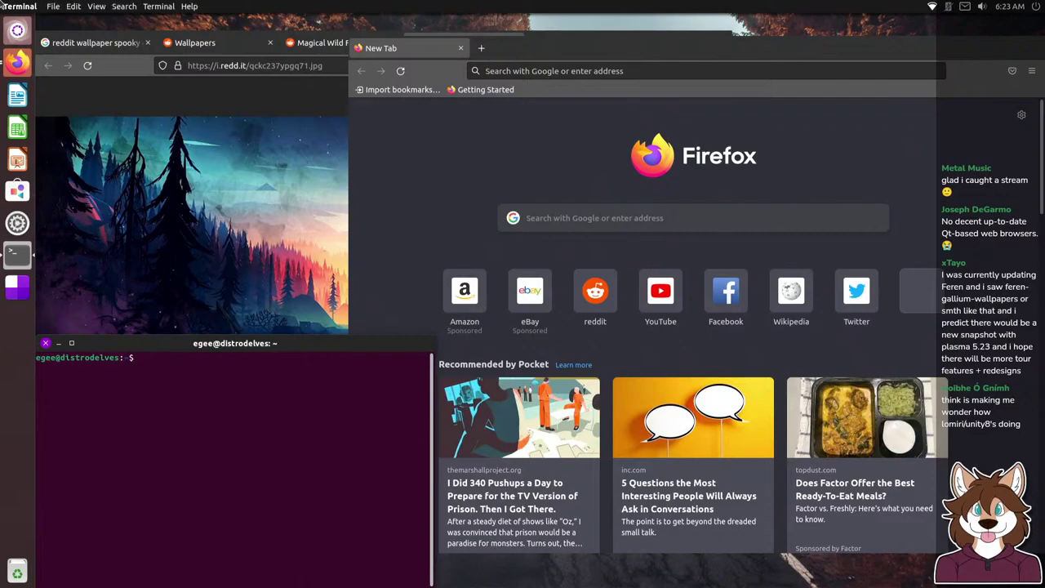
# Step: Close the wallpaper image browser window along with its four tabs
pyautogui.click(317, 67)
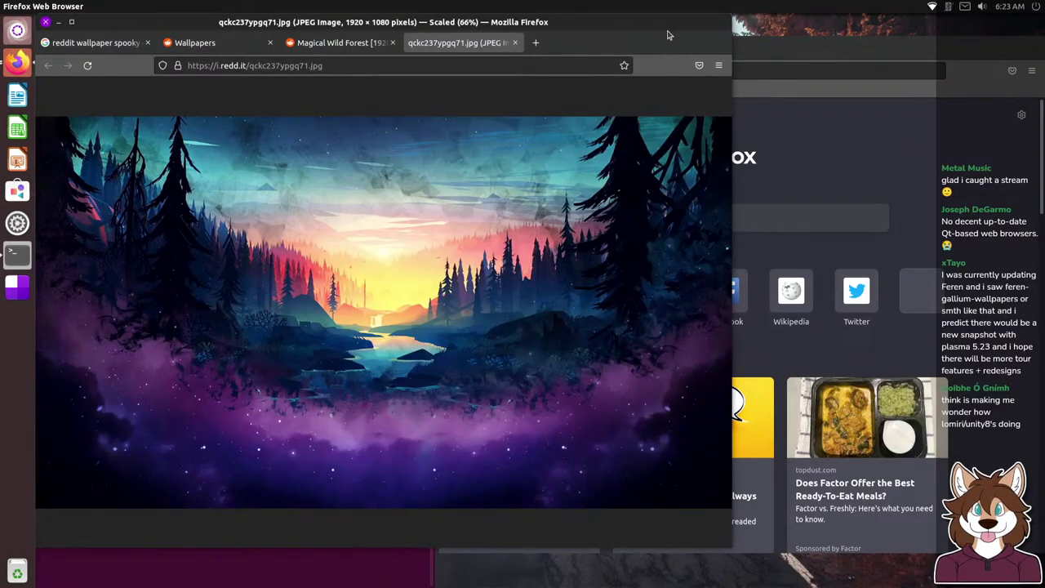
pyautogui.click(45, 22)
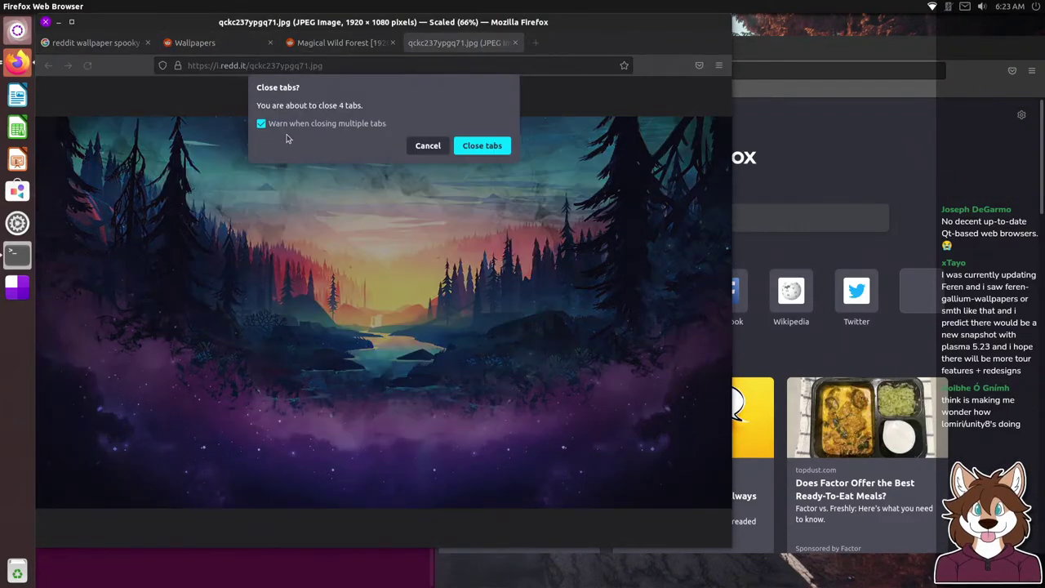
pyautogui.click(482, 144)
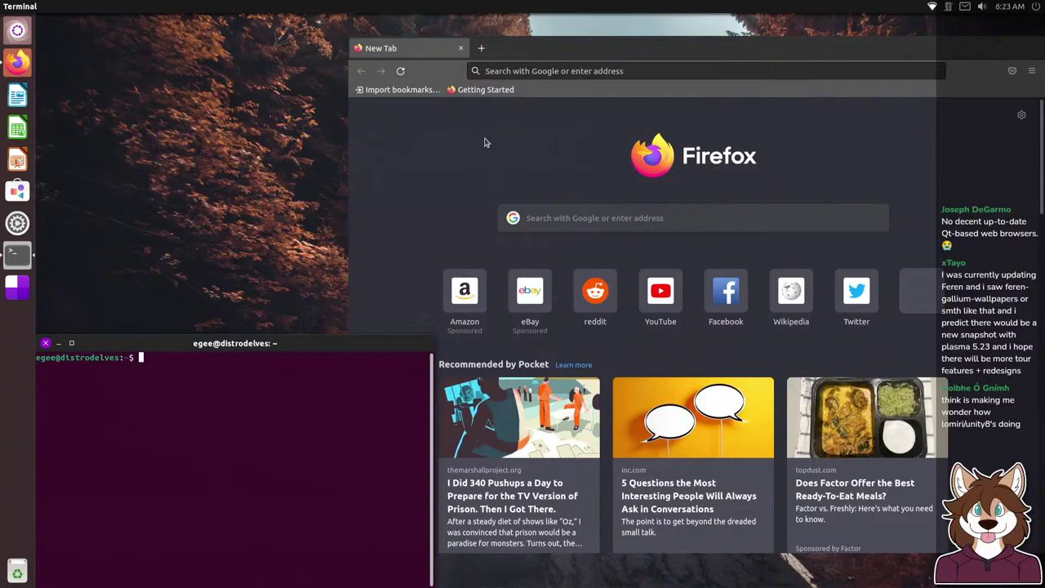
# Step: Google 'distro delves github', open the distro-delves repository and show its clone options
pyautogui.click(539, 217)
pyautogui.write('git')
pyautogui.press('BackSpace')
pyautogui.press('BackSpace')
pyautogui.press('BackSpace')
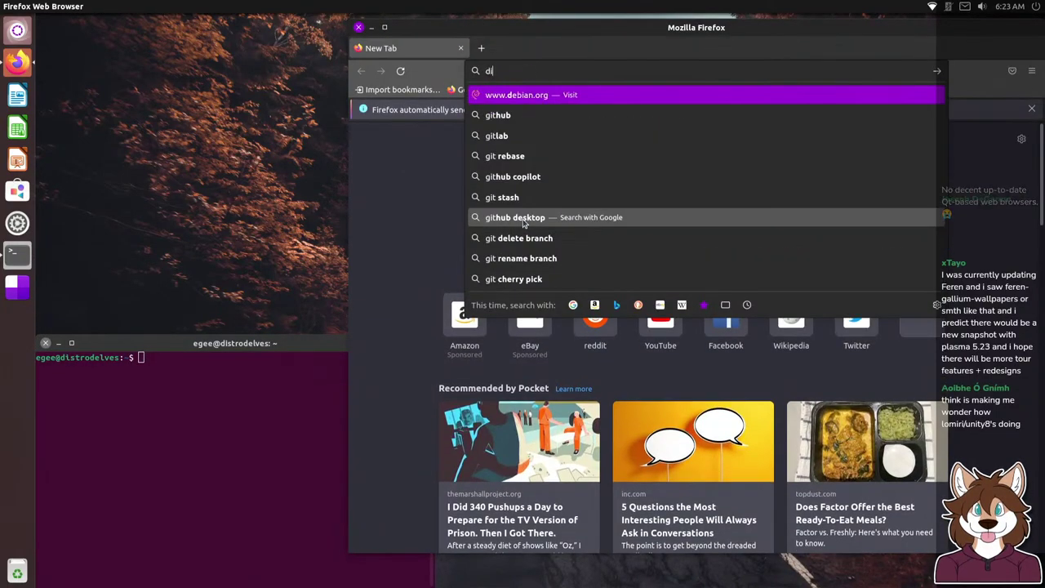
pyautogui.write('distro')
pyautogui.write(' devoted')
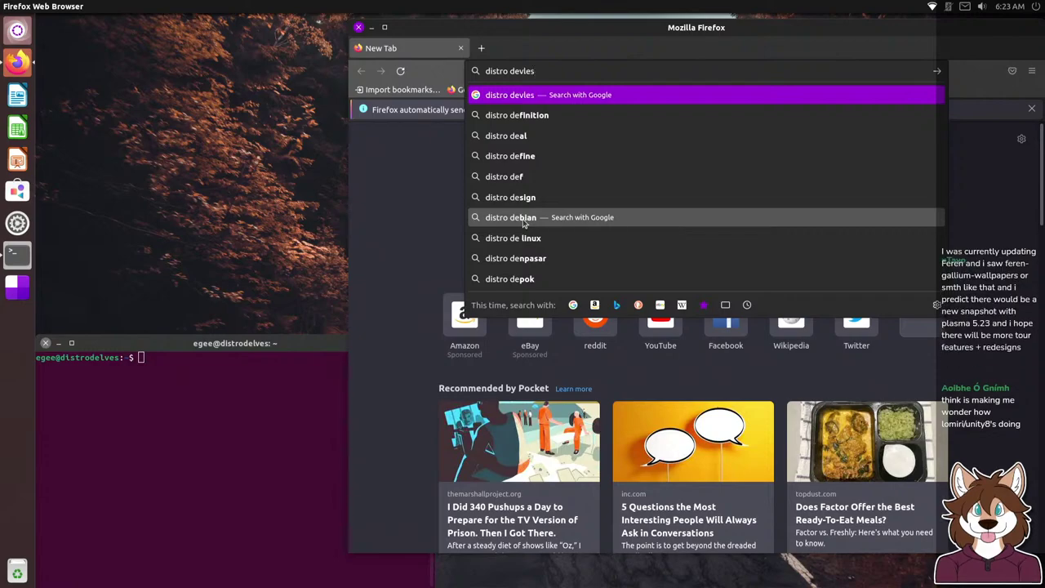
pyautogui.press('BackSpace')
pyautogui.press('BackSpace')
pyautogui.press('BackSpace')
pyautogui.press('BackSpace')
pyautogui.press('BackSpace')
pyautogui.write('lves github')
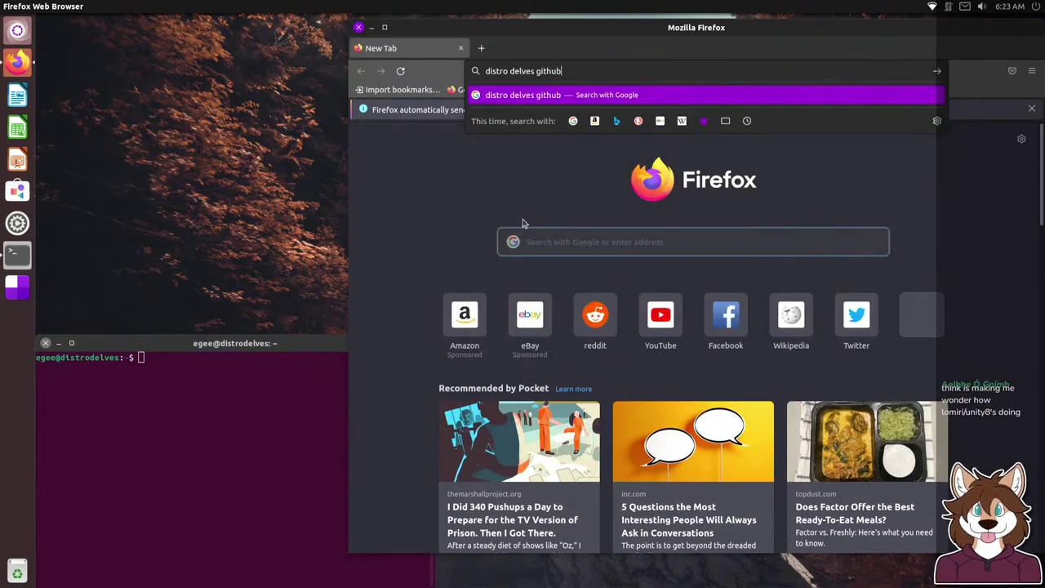
pyautogui.press('Return')
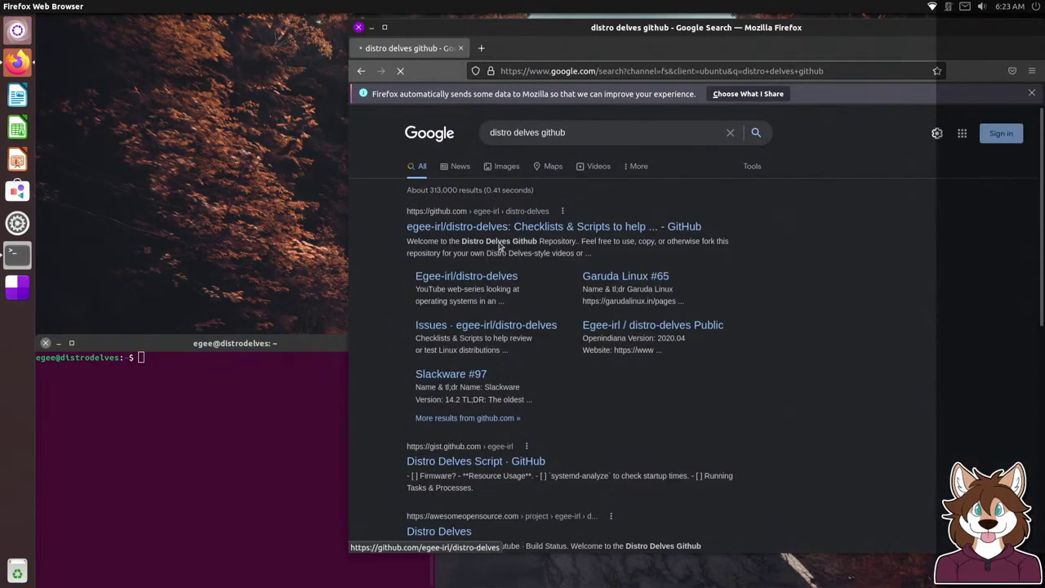
pyautogui.click(500, 231)
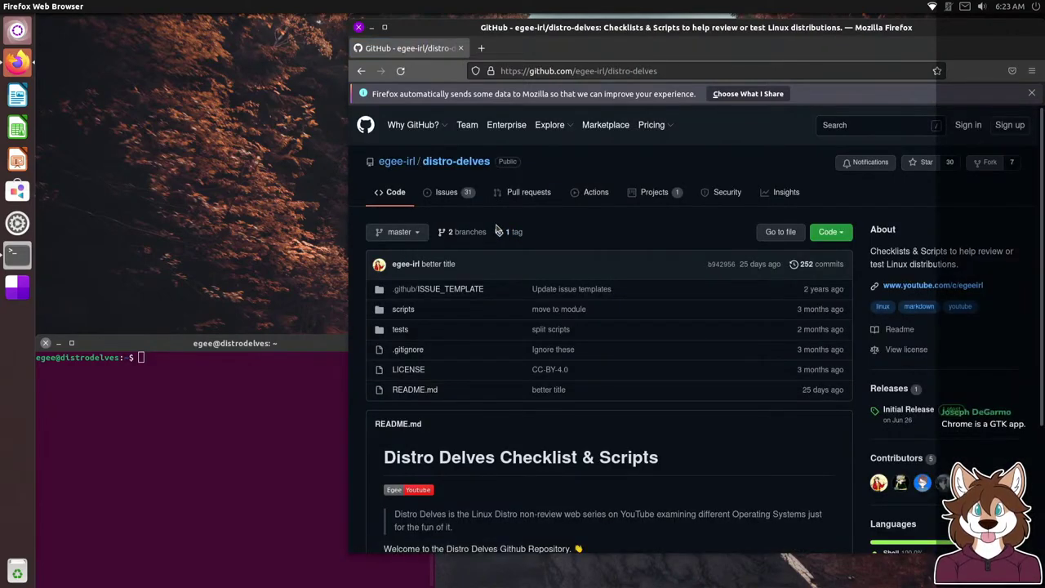
pyautogui.click(829, 232)
# Step: Copy the repository's HTTPS clone URL and run git clone with it in Terminal
pyautogui.click(829, 293)
pyautogui.click(130, 436)
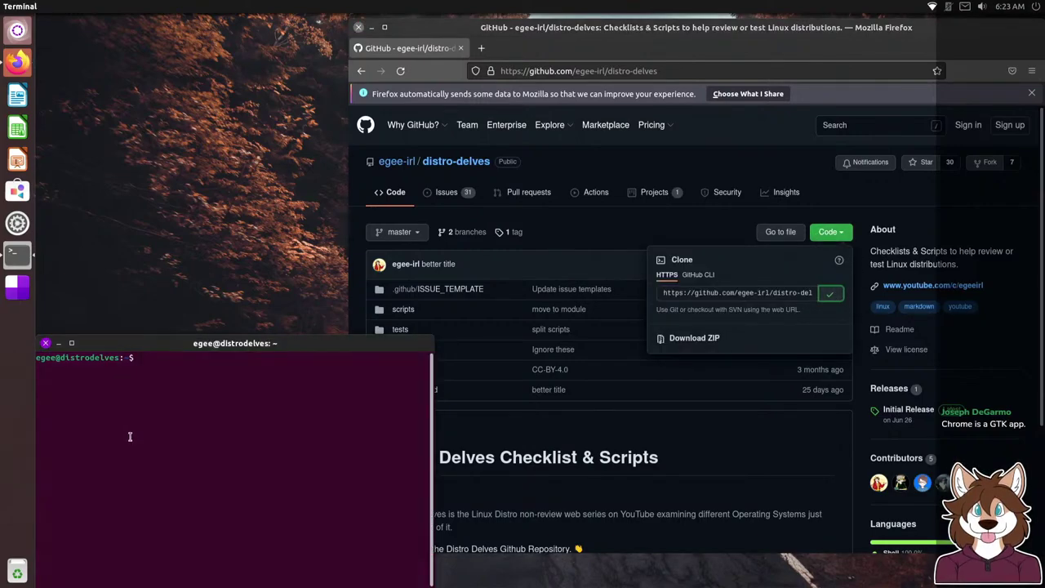
pyautogui.write('git clone')
pyautogui.hotkey('ctrl', 'shift', 'v')
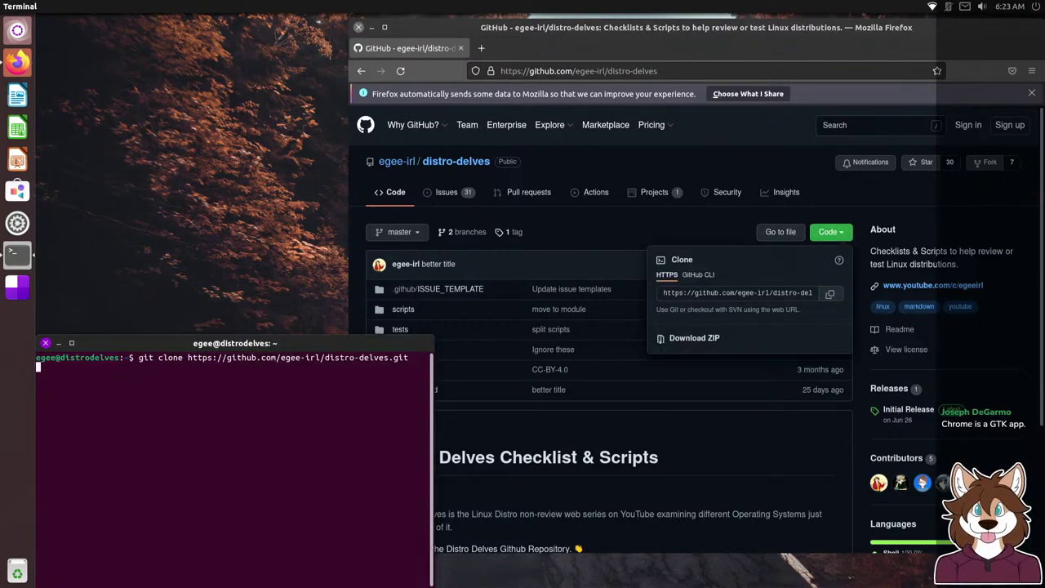
pyautogui.press('Return')
# Step: Install git with 'sudo apt install git', entering the password and confirming with y
pyautogui.write('sudo a')
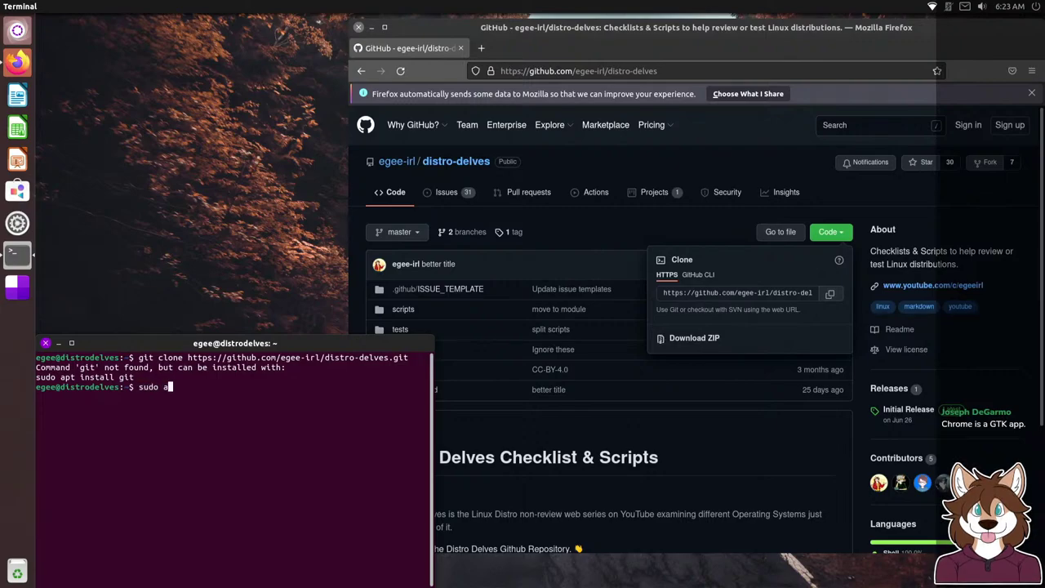
pyautogui.write('pt install git')
pyautogui.press('Return')
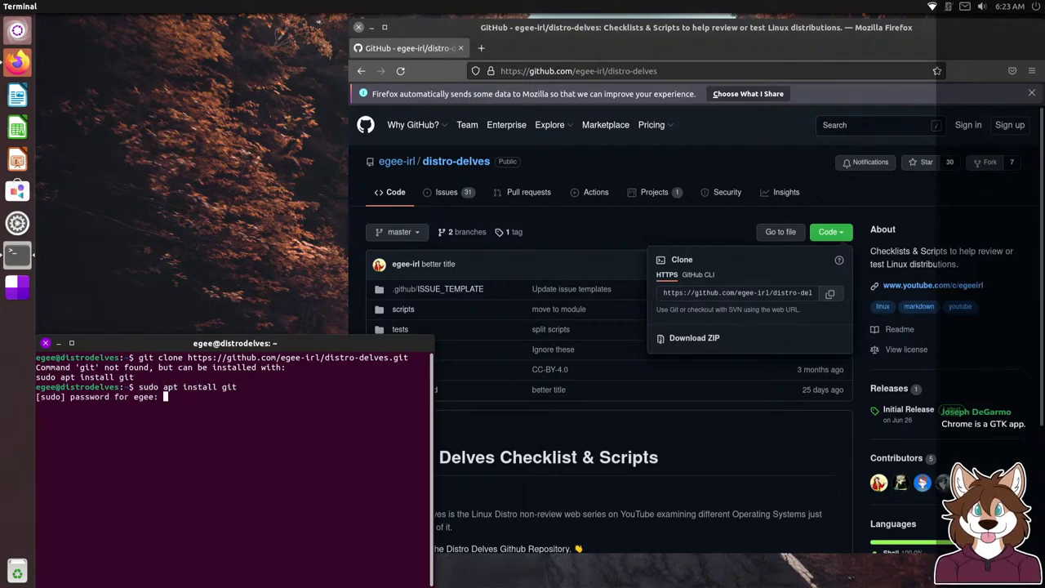
pyautogui.press('Return')
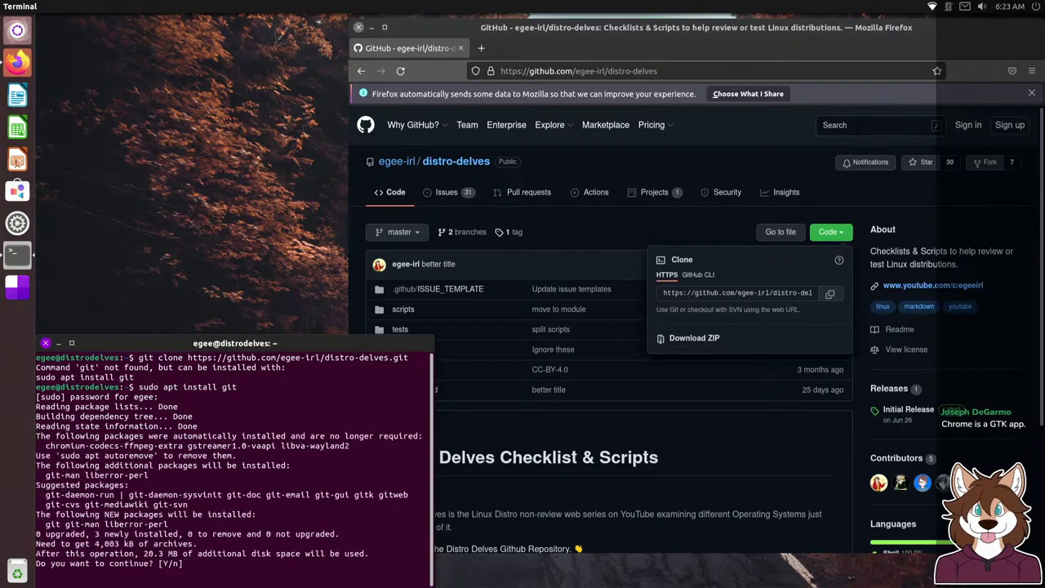
pyautogui.write('y')
pyautogui.press('Return')
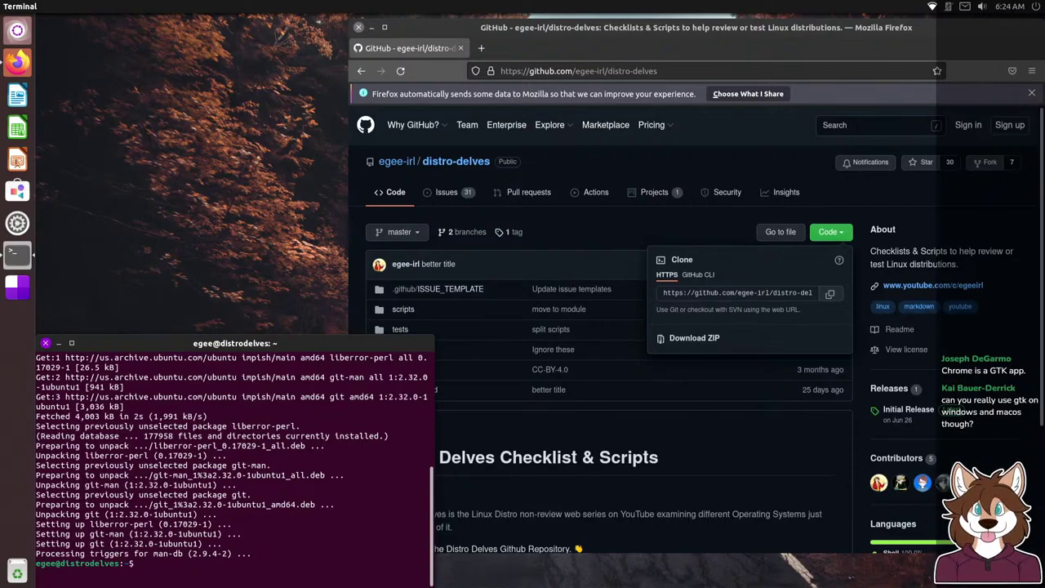
# Step: Rerun the distro-delves git clone, move the terminal up, and clear the screen
pyautogui.press('Up')
pyautogui.press('Up')
pyautogui.press('Return')
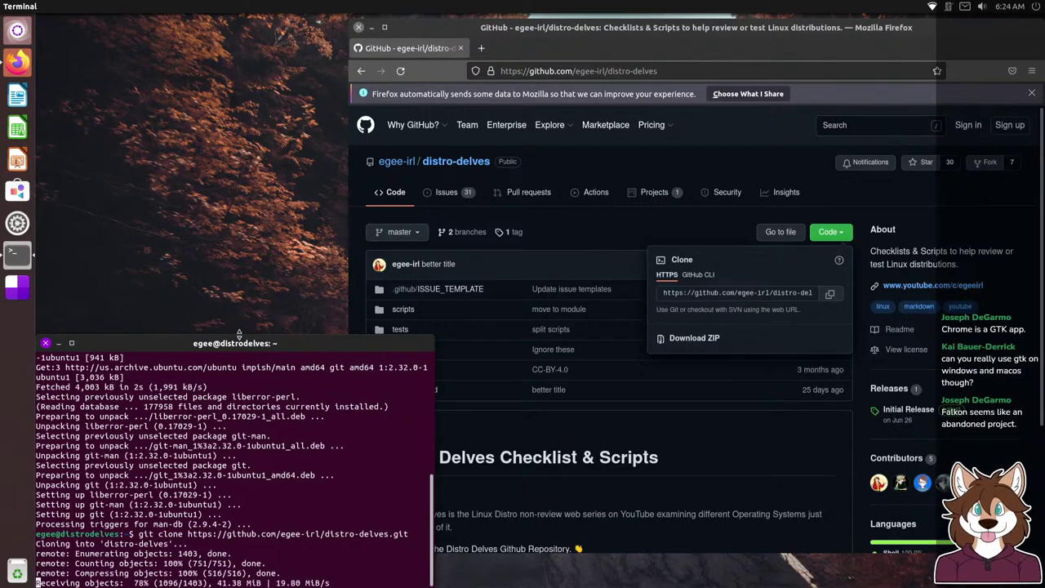
pyautogui.moveTo(259, 349); pyautogui.dragTo(412, 89)
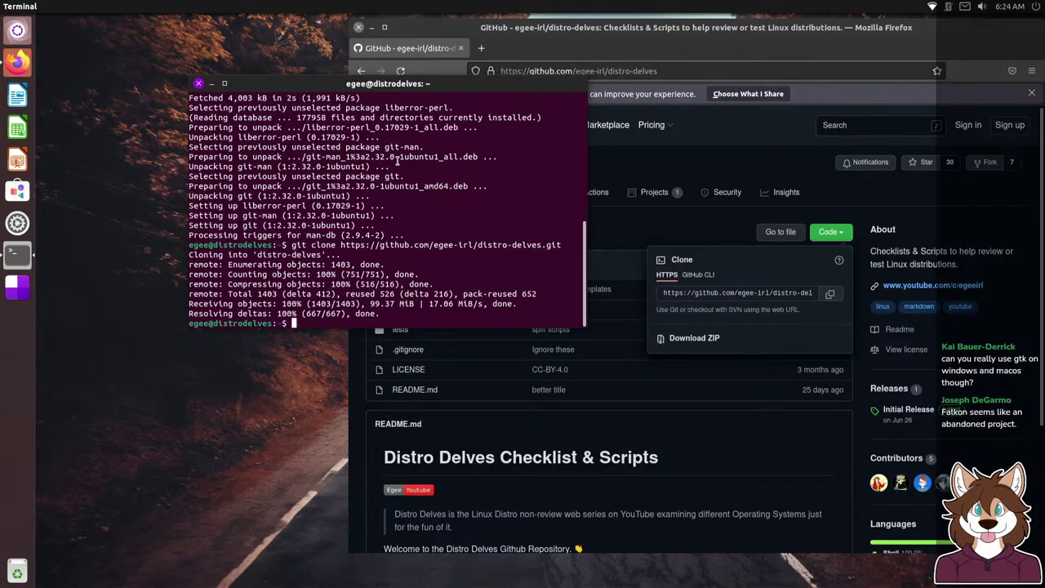
pyautogui.write('clear')
pyautogui.press('Return')
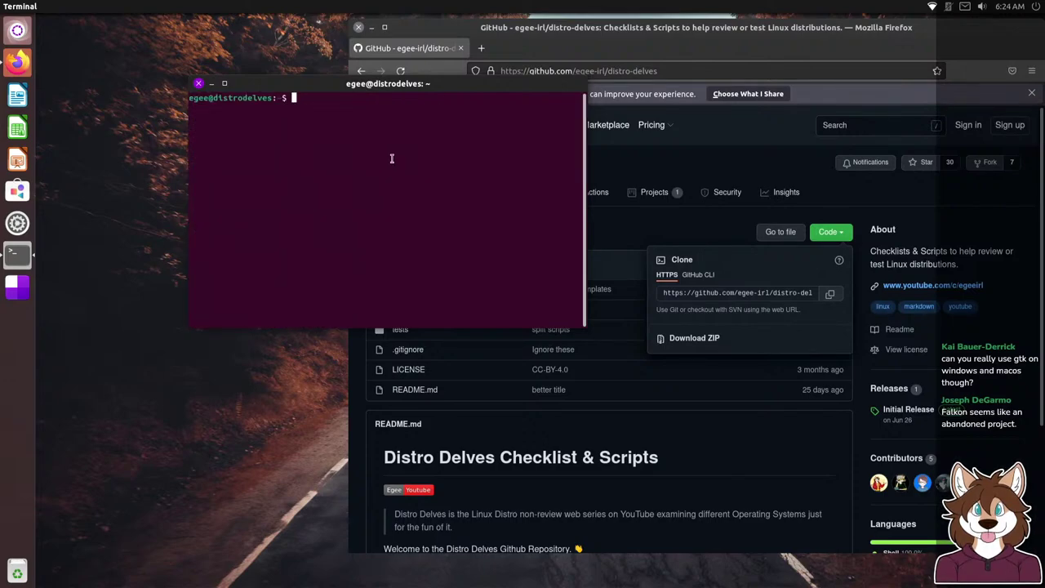
# Step: Launch Files from the Dash by searching 'fil' and move its window higher
pyautogui.click(24, 38)
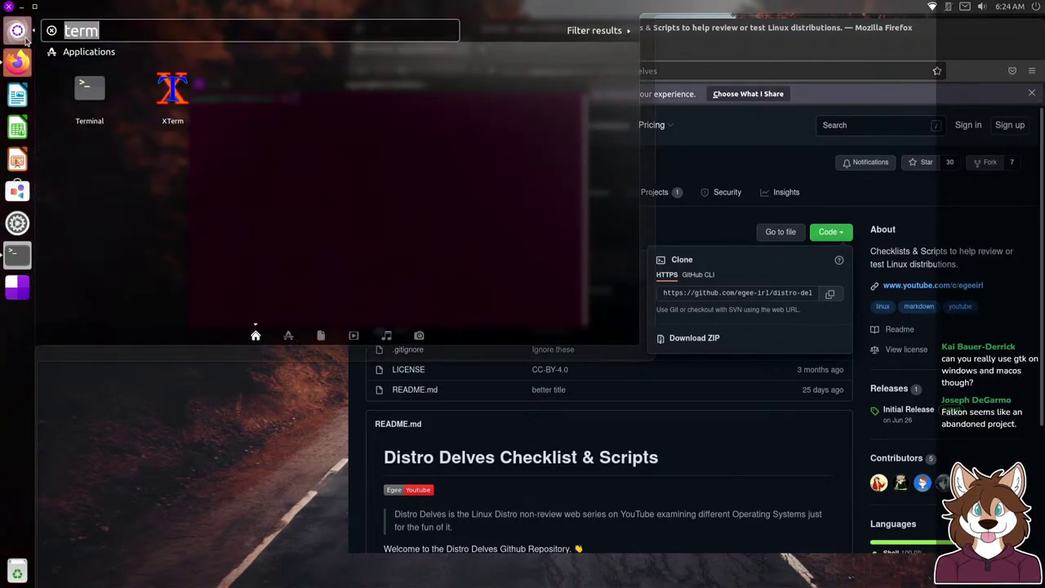
pyautogui.write('fil')
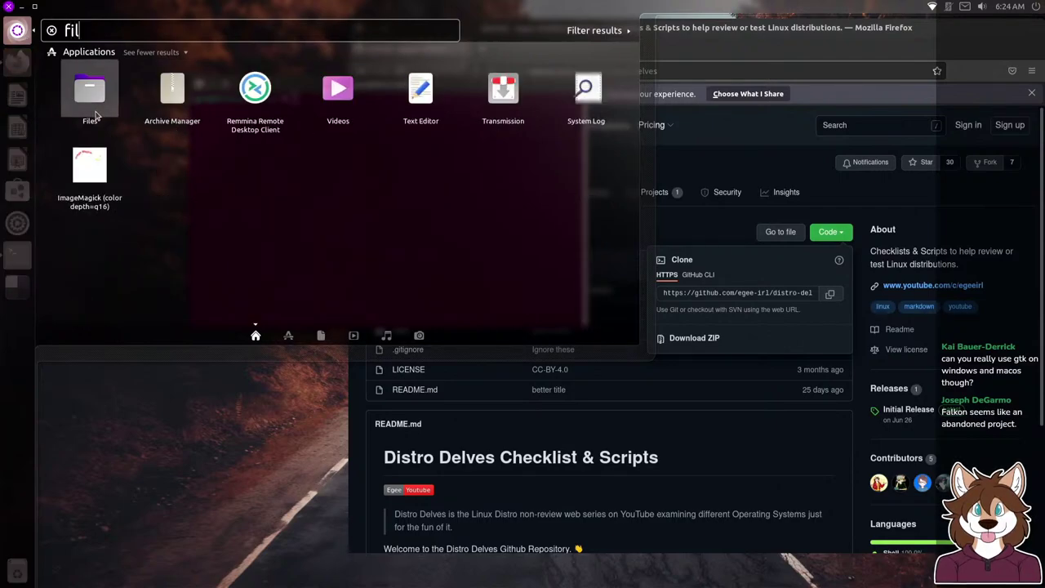
pyautogui.click(91, 115)
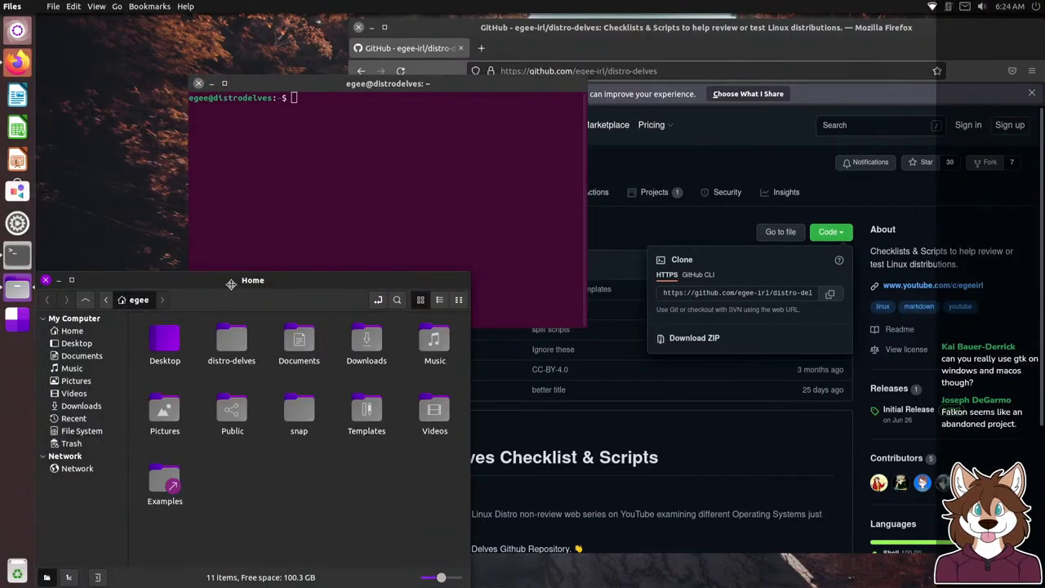
pyautogui.moveTo(231, 283); pyautogui.dragTo(342, 110)
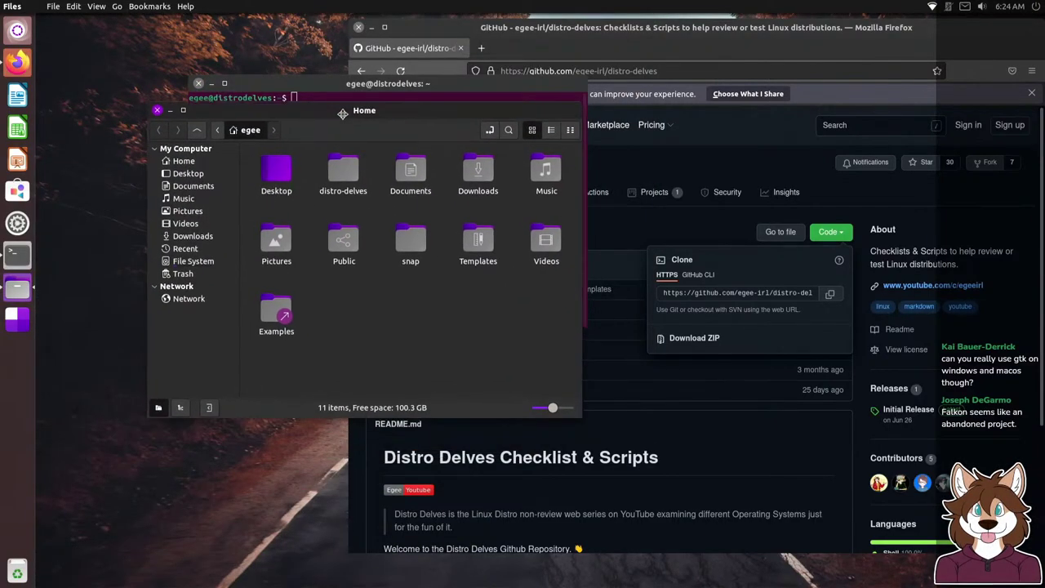
# Step: Browse Examples and Ubuntu_Free_Culture_Showcase, then open the distro-delves repository's tests folder
pyautogui.doubleClick(276, 305)
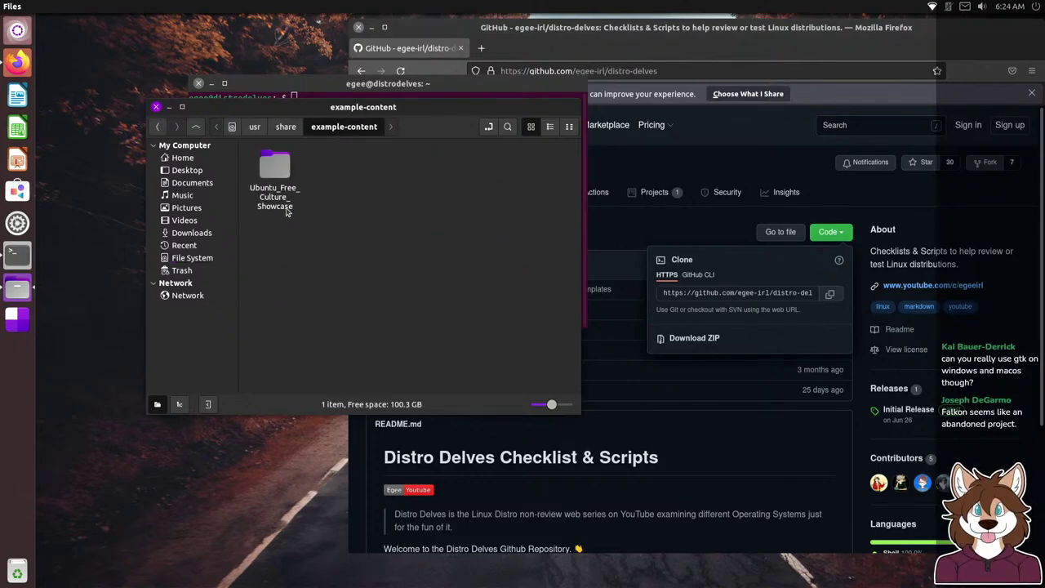
pyautogui.doubleClick(277, 200)
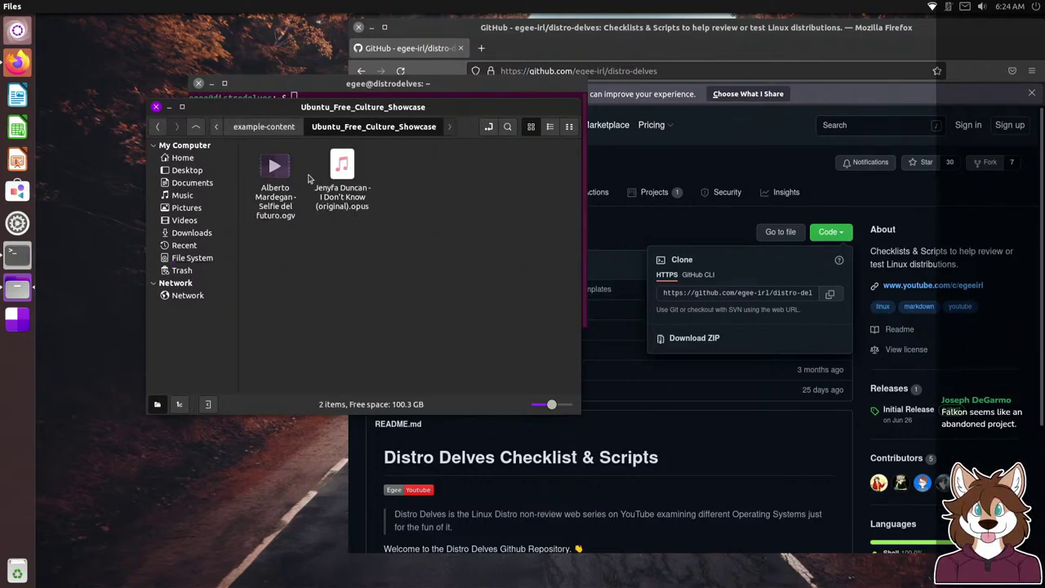
pyautogui.click(181, 157)
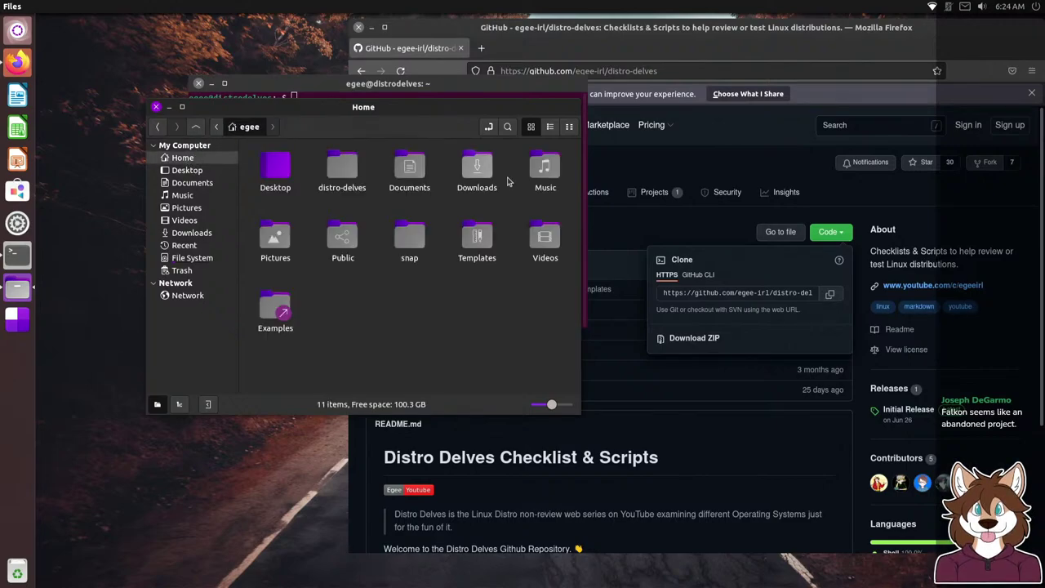
pyautogui.doubleClick(351, 173)
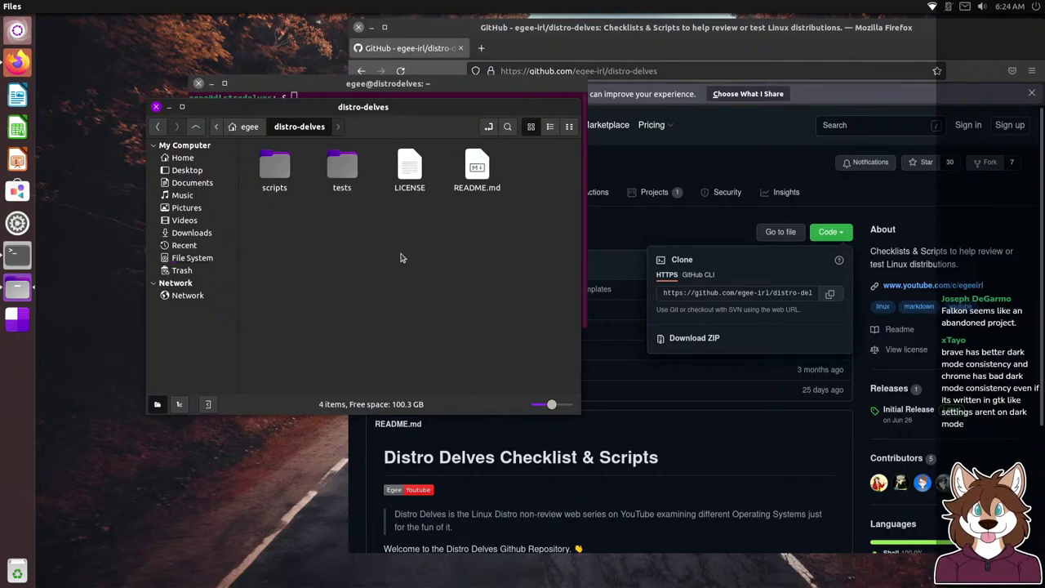
pyautogui.doubleClick(330, 175)
# Step: Open the Archives folder and delete the Test folder
pyautogui.doubleClick(280, 173)
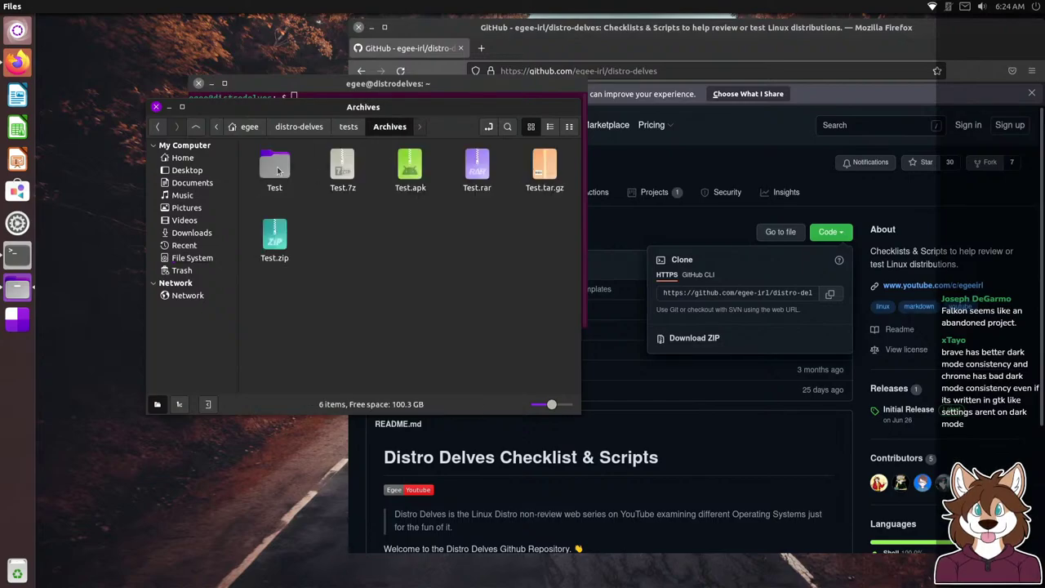
pyautogui.click(274, 171)
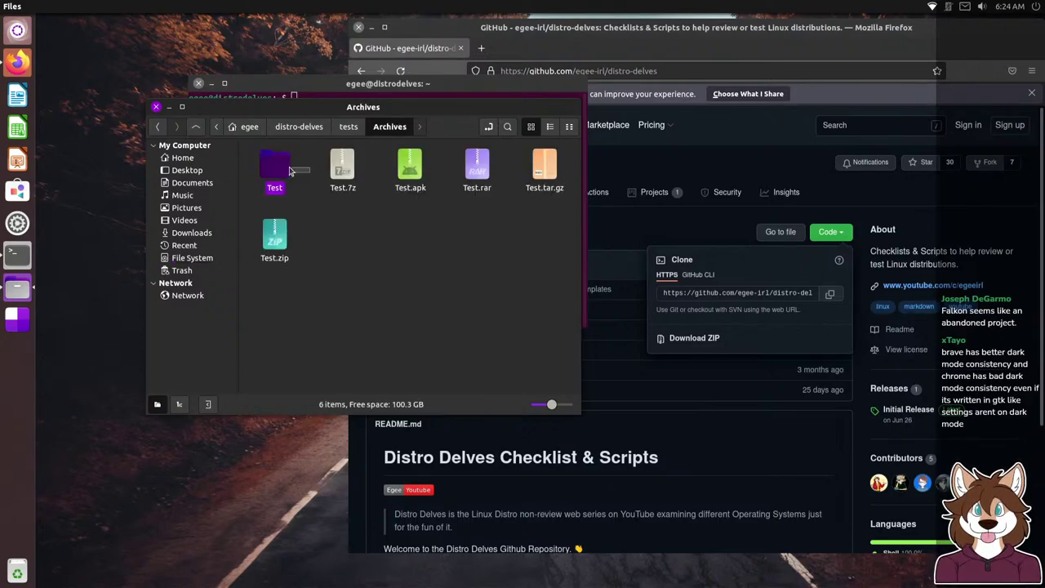
pyautogui.press('Delete')
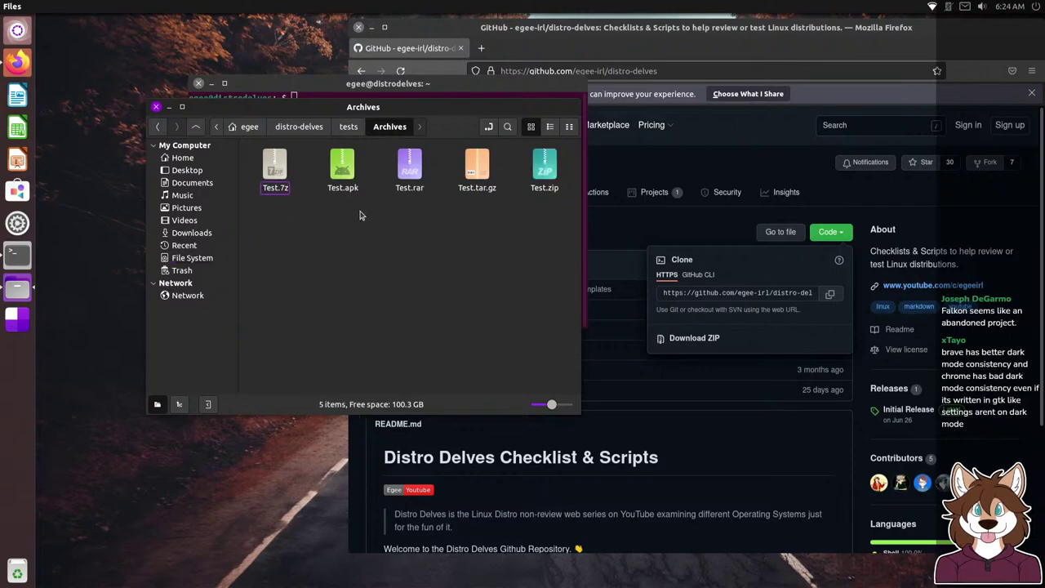
# Step: Open Test.7z, Test.apk, Test.rar, Test.tar.gz and Test.zip in Archive Manager
pyautogui.doubleClick(278, 181)
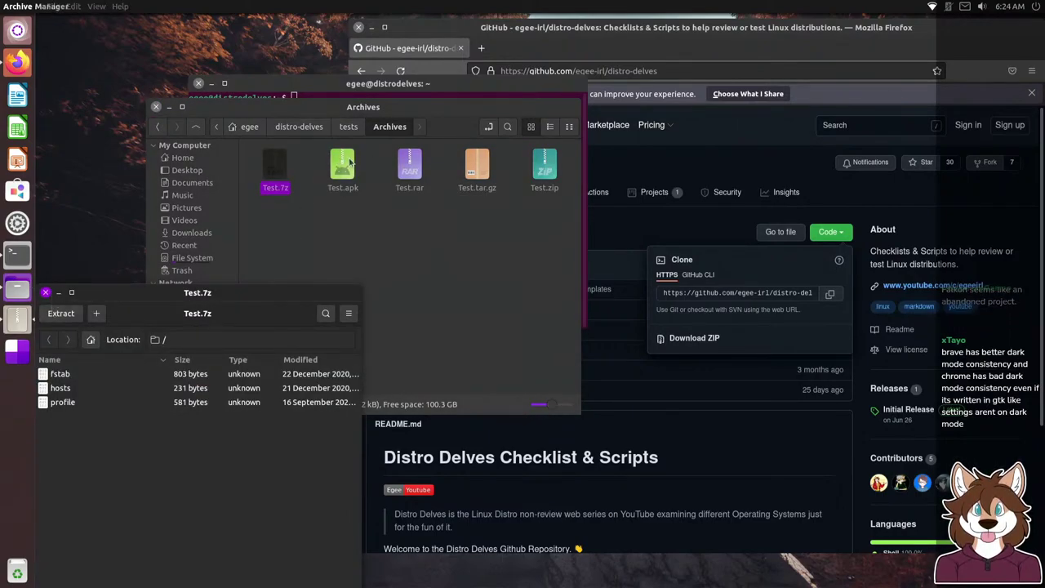
pyautogui.moveTo(333, 295); pyautogui.dragTo(413, 177)
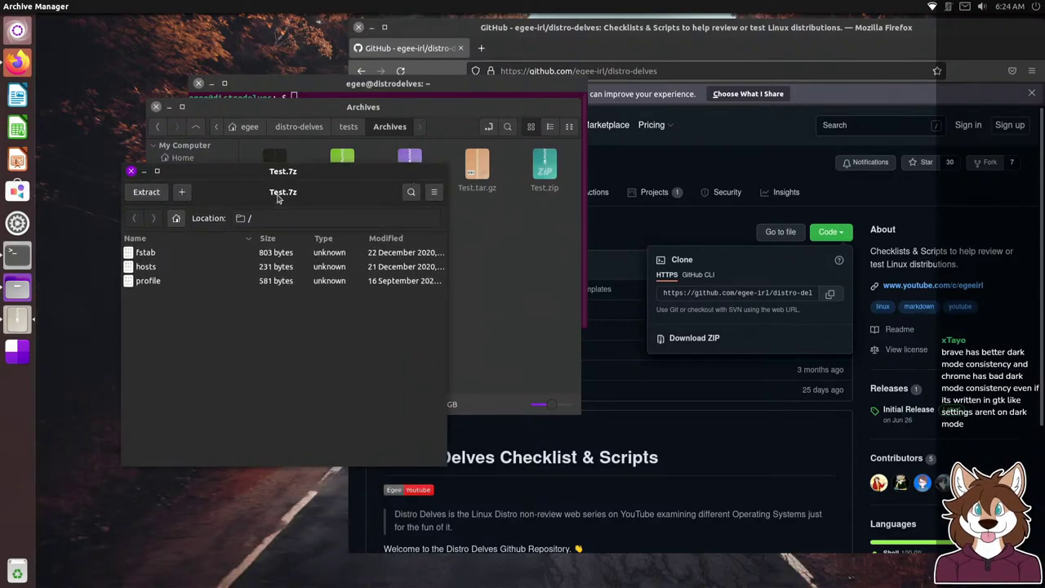
pyautogui.moveTo(307, 181); pyautogui.dragTo(261, 253)
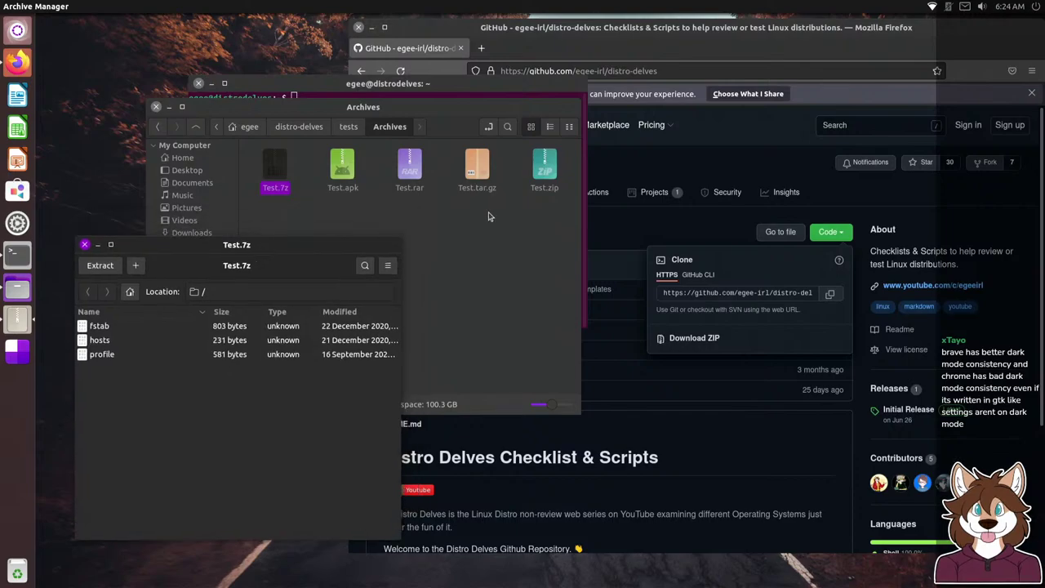
pyautogui.click(294, 208)
pyautogui.doubleClick(347, 167)
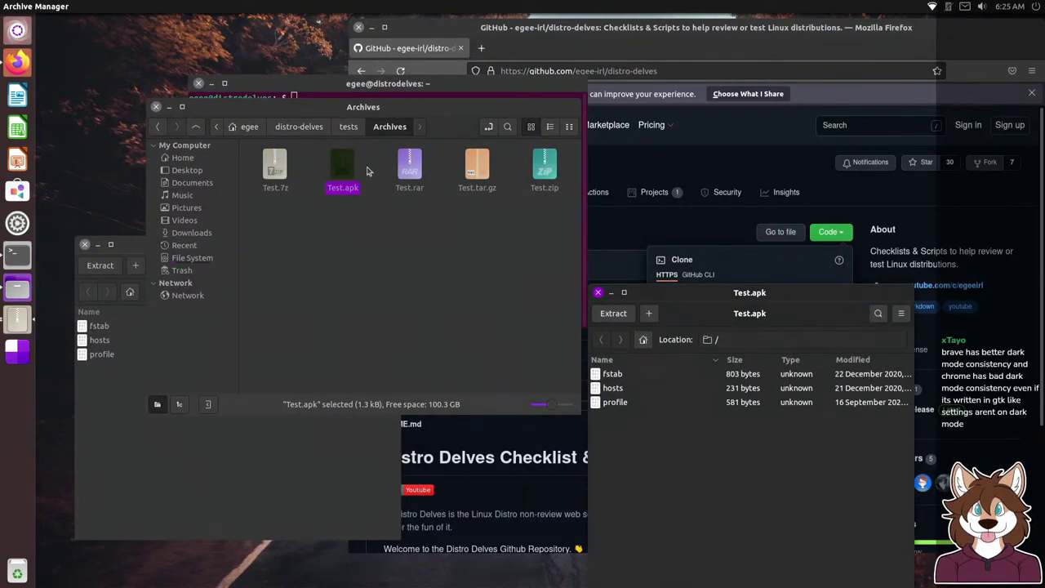
pyautogui.doubleClick(404, 173)
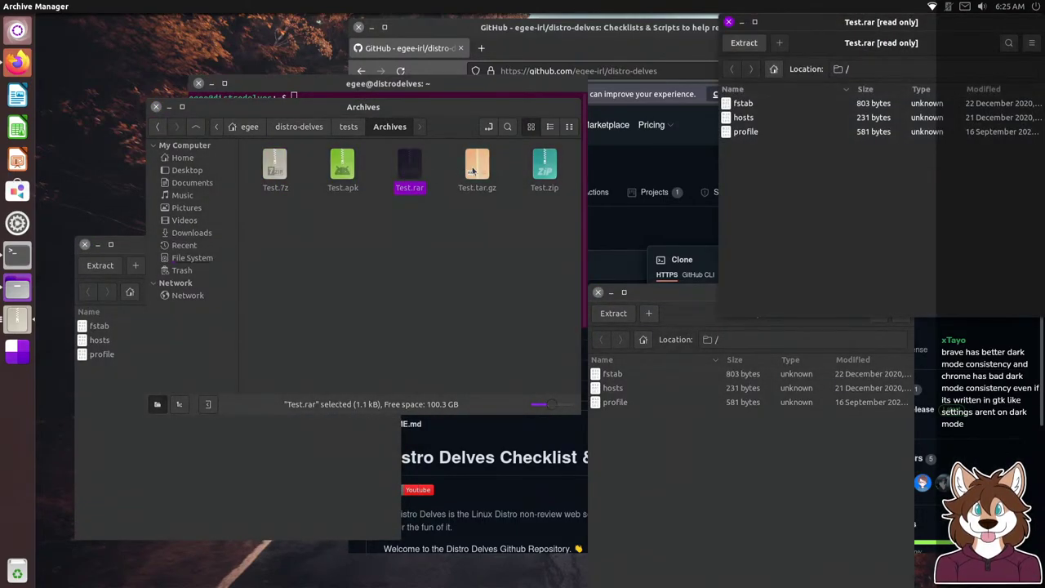
pyautogui.doubleClick(474, 167)
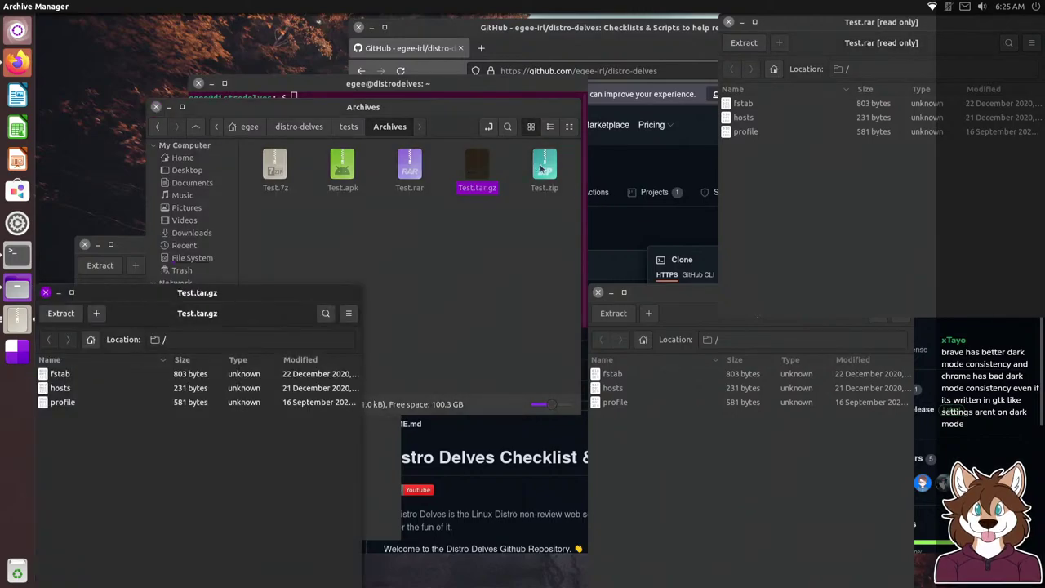
pyautogui.doubleClick(540, 168)
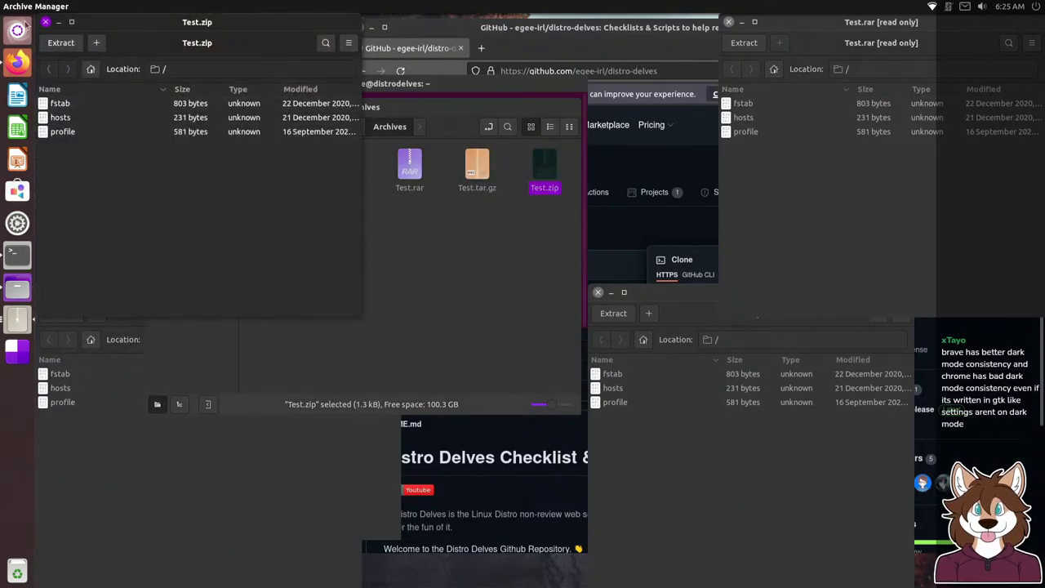
# Step: Close all the Archive Manager windows and return to the tests folder
pyautogui.click(46, 22)
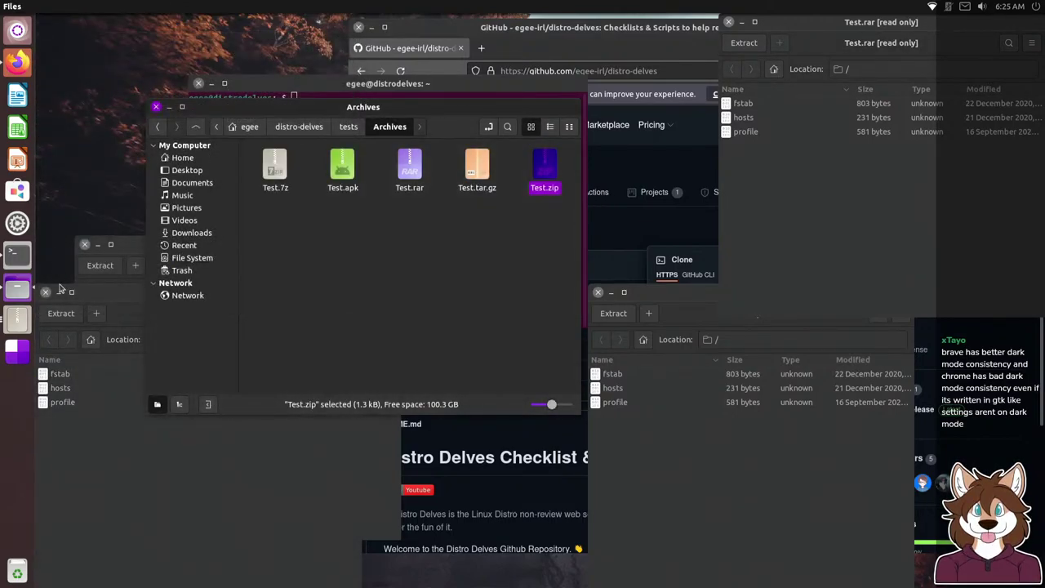
pyautogui.click(83, 245)
pyautogui.click(597, 291)
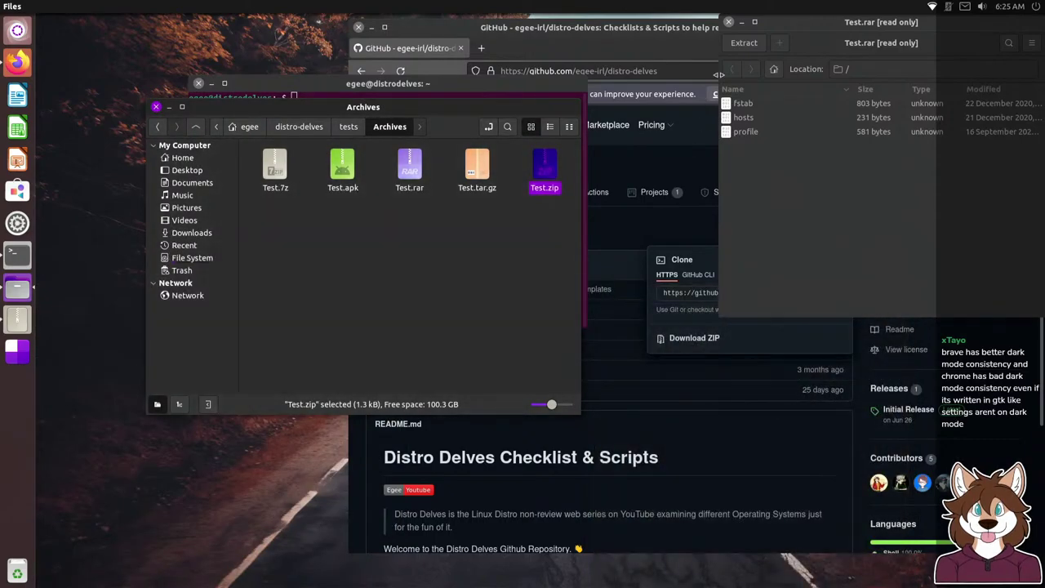
pyautogui.click(730, 22)
pyautogui.click(349, 130)
pyautogui.doubleClick(343, 167)
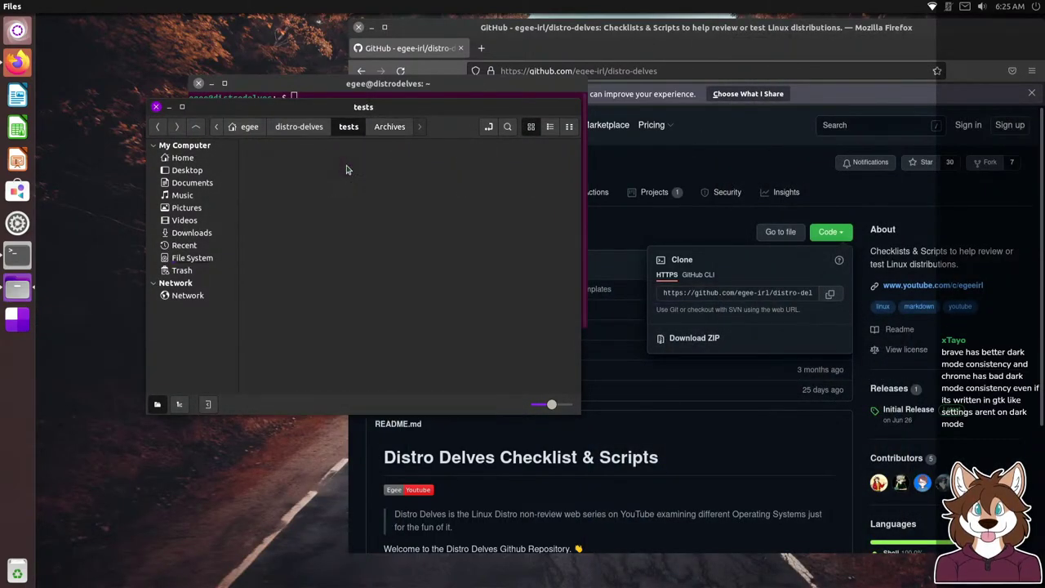
# Step: Open all nine audio files at once, then close the video player and Rhythmbox that appeared
pyautogui.moveTo(576, 318); pyautogui.dragTo(84, 148)
pyautogui.press('Return')
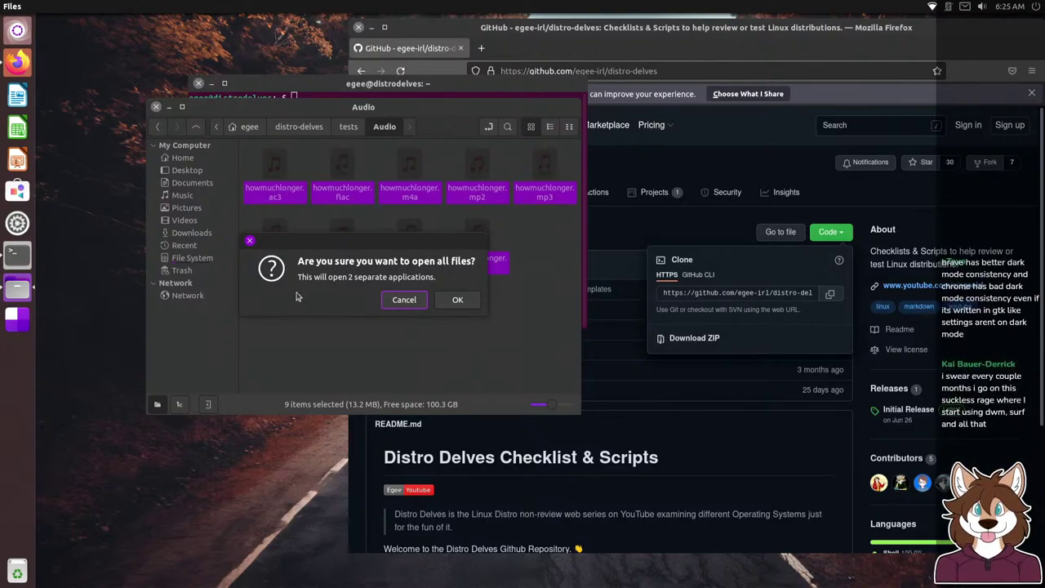
pyautogui.click(457, 299)
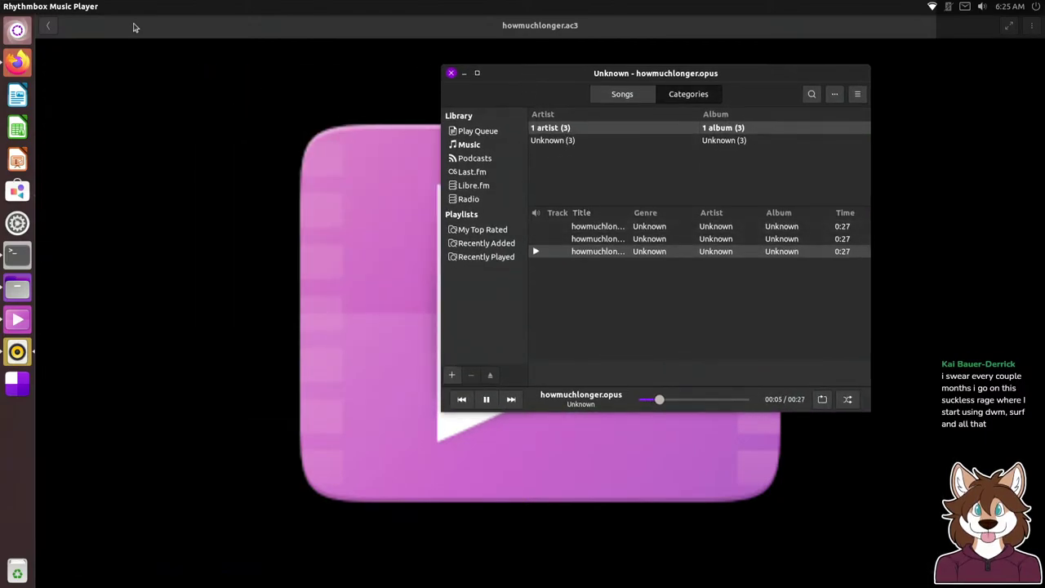
pyautogui.click(158, 54)
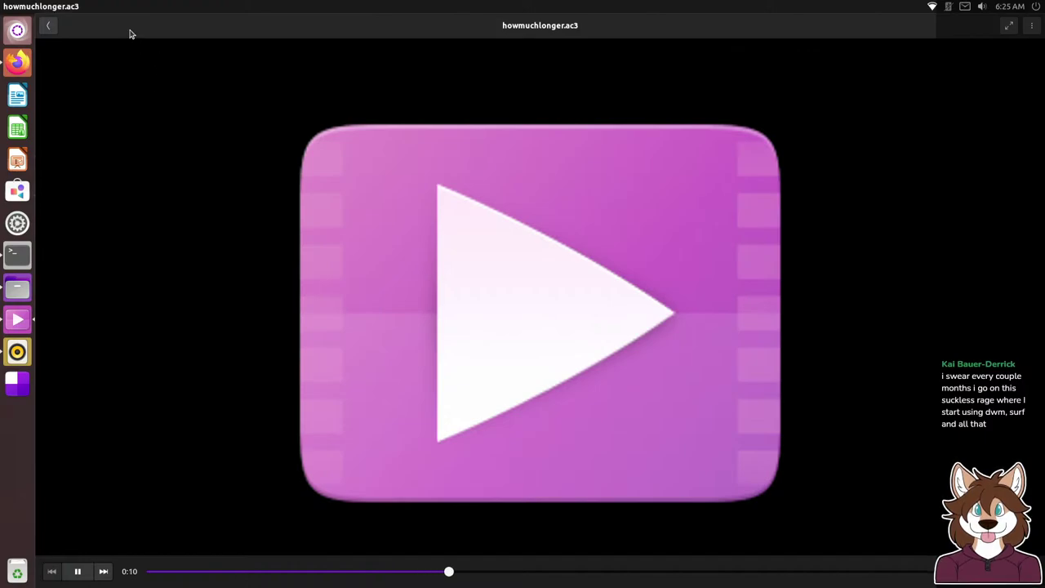
pyautogui.moveTo(128, 33); pyautogui.dragTo(253, 111)
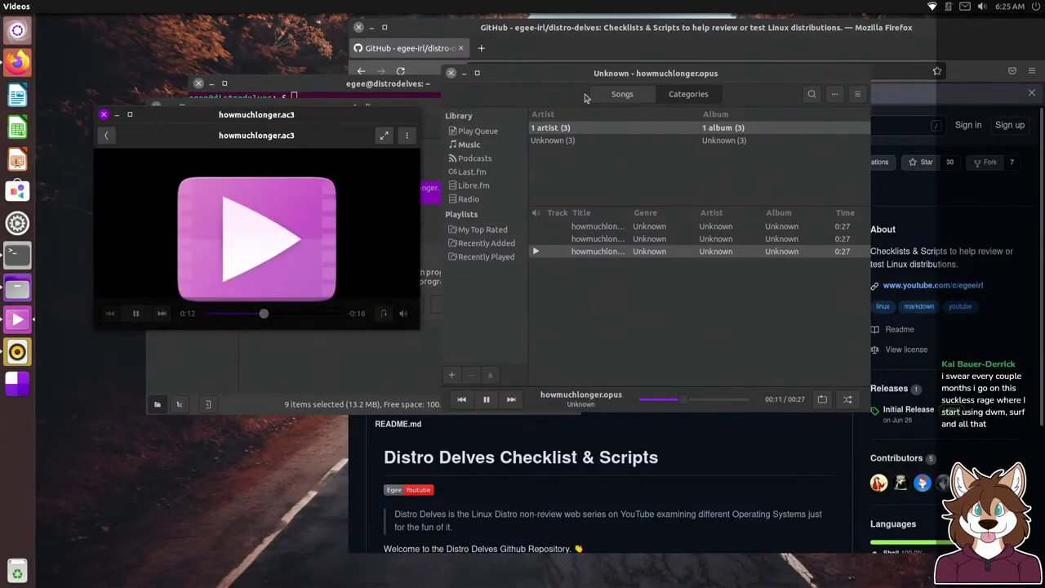
pyautogui.click(104, 116)
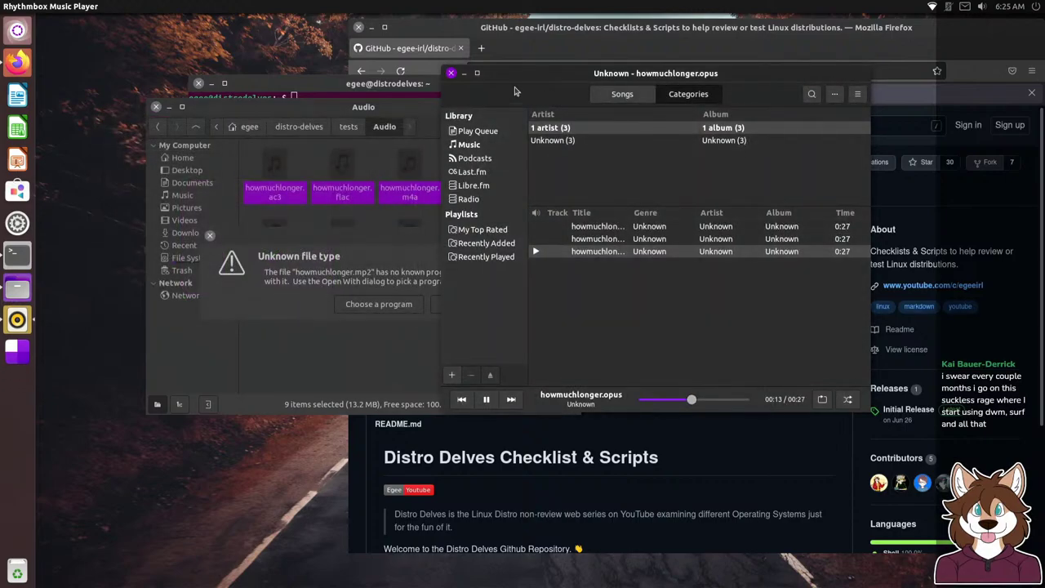
pyautogui.click(450, 73)
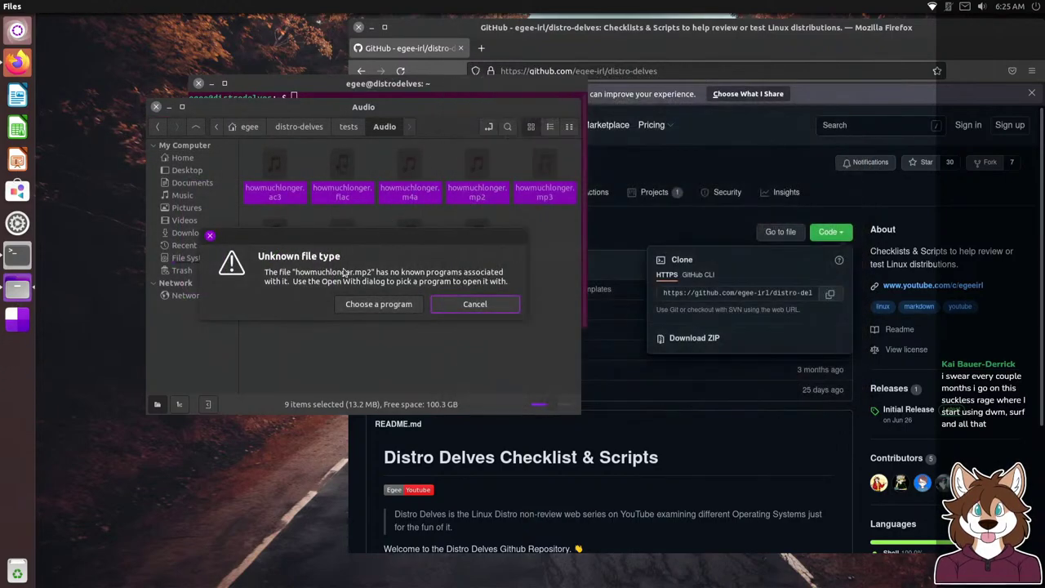
pyautogui.click(474, 304)
pyautogui.click(427, 334)
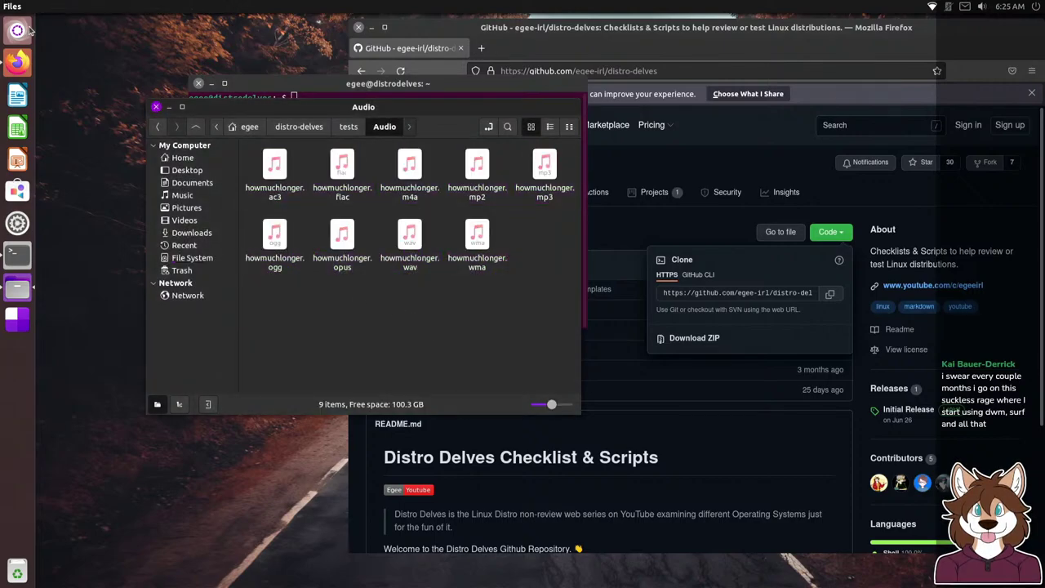
# Step: Launch Rhythmbox via the Dash ('rh') and drag the nine audio files into its library
pyautogui.click(17, 30)
pyautogui.write('box')
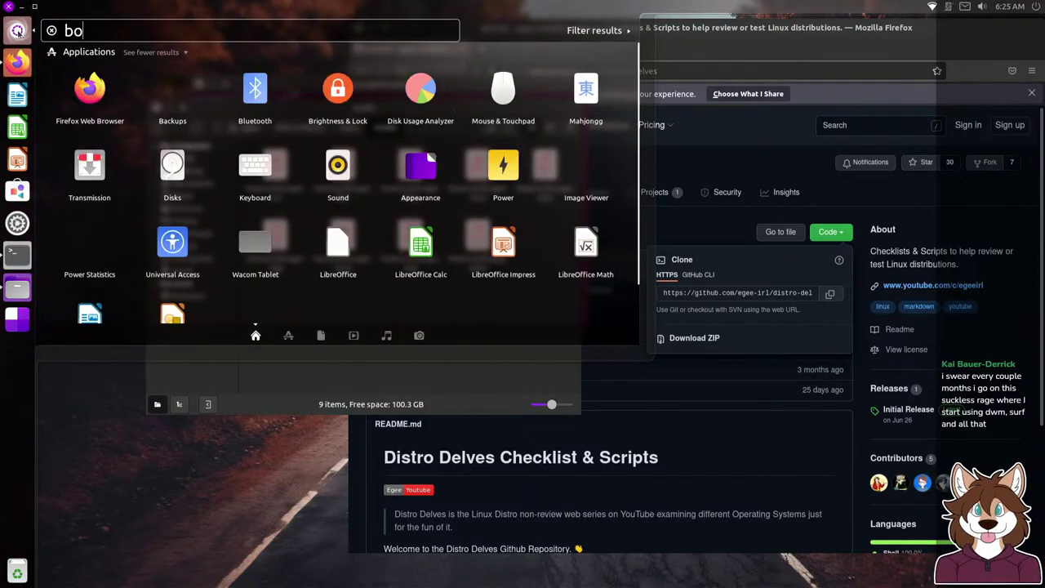
pyautogui.press('BackSpace')
pyautogui.press('BackSpace')
pyautogui.press('BackSpace')
pyautogui.write('rh')
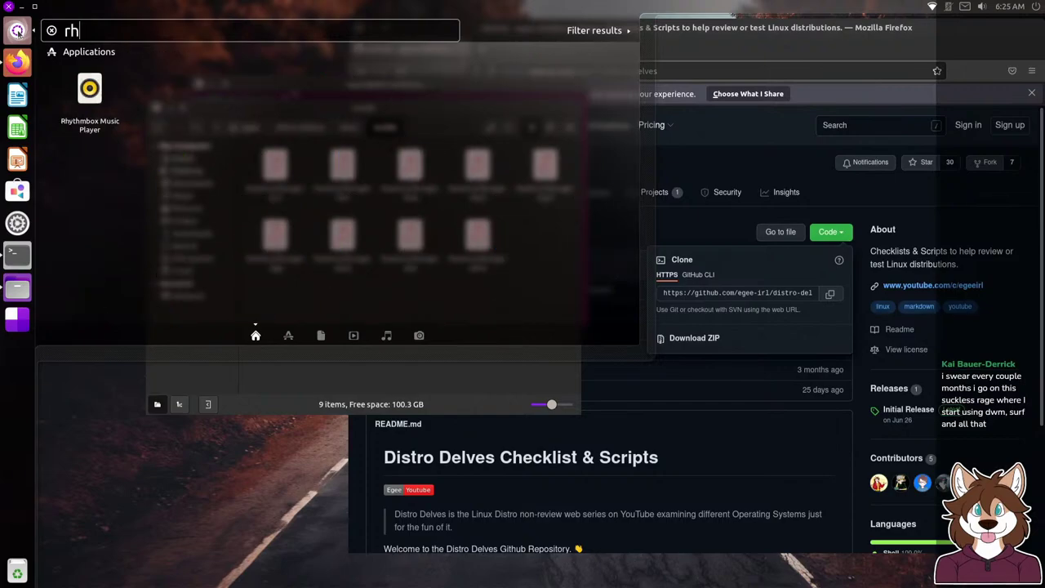
pyautogui.press('Return')
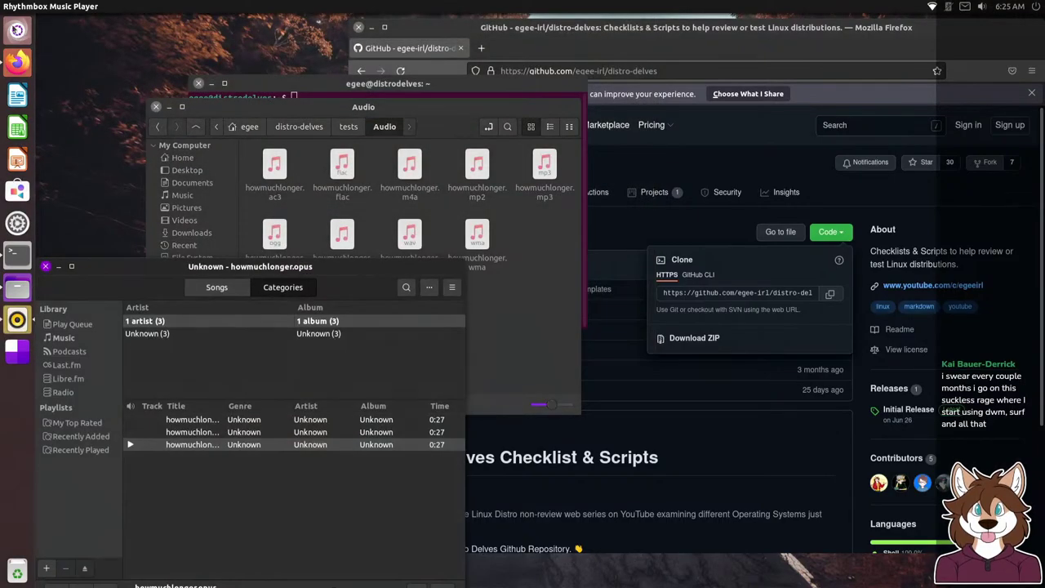
pyautogui.moveTo(119, 274); pyautogui.dragTo(440, 113)
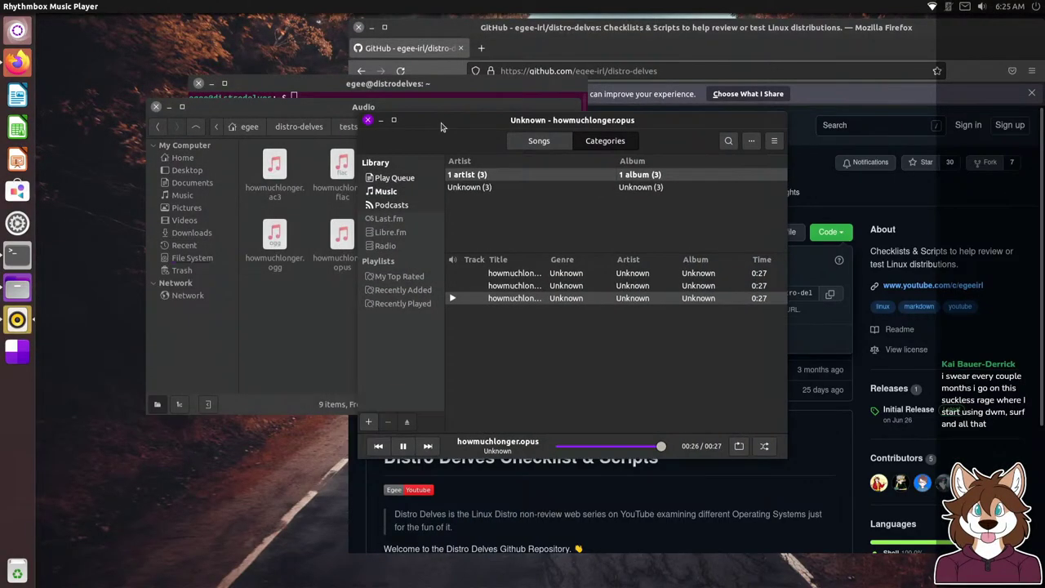
pyautogui.click(275, 310)
pyautogui.hotkey('ctrl', 'a')
pyautogui.moveTo(529, 169); pyautogui.dragTo(653, 335)
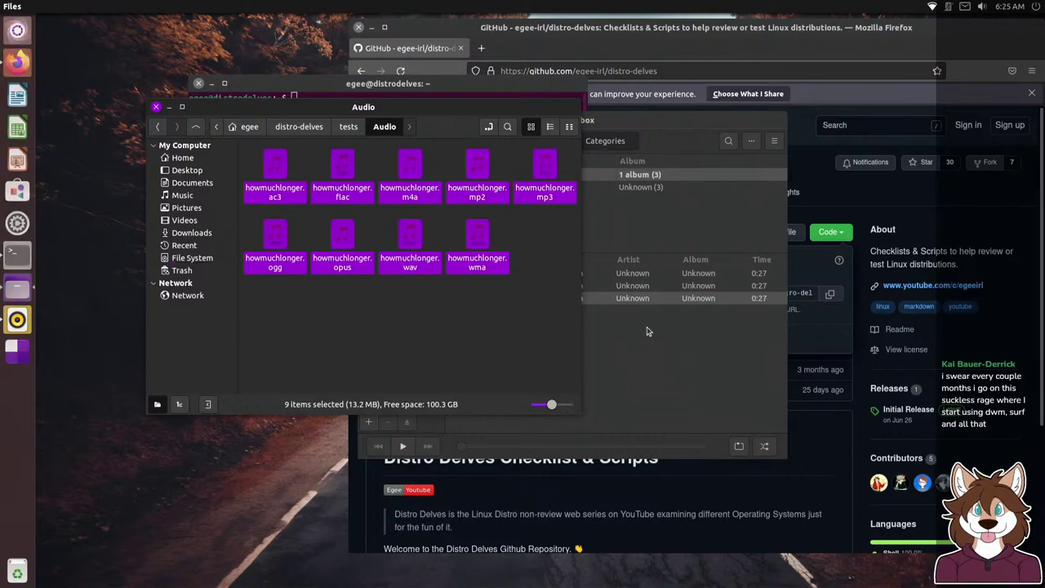
# Step: Play howmuchlonger.mp2 and howmuchlonger.wma in Rhythmbox, then close it and return to tests
pyautogui.click(669, 234)
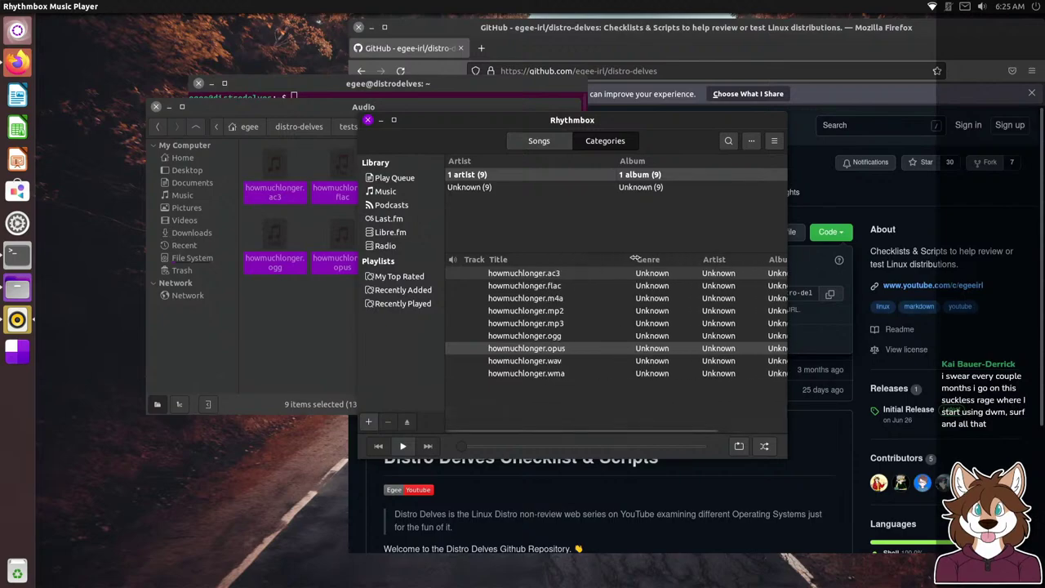
pyautogui.doubleClick(559, 311)
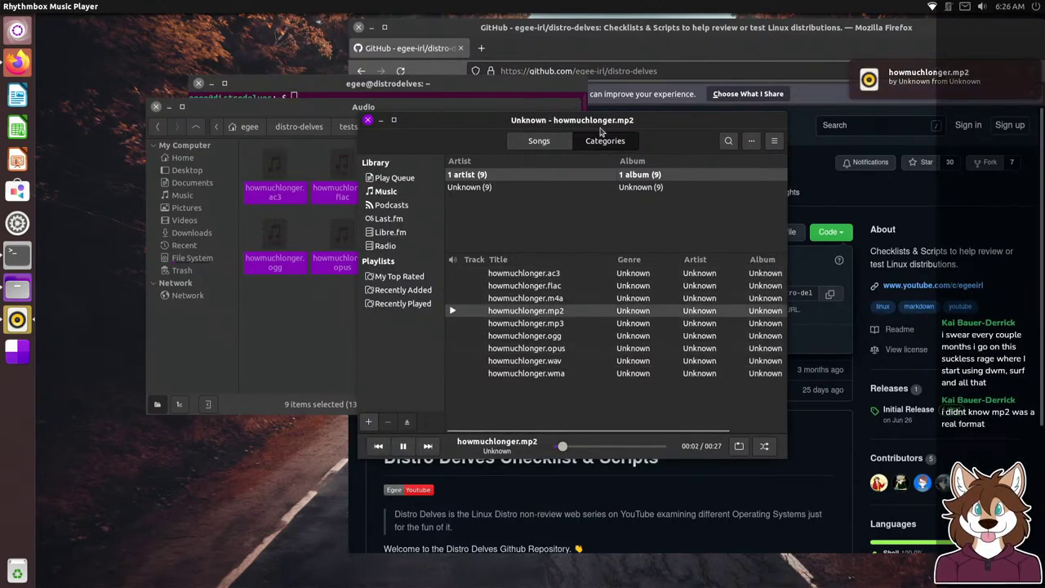
pyautogui.moveTo(601, 128); pyautogui.dragTo(453, 84)
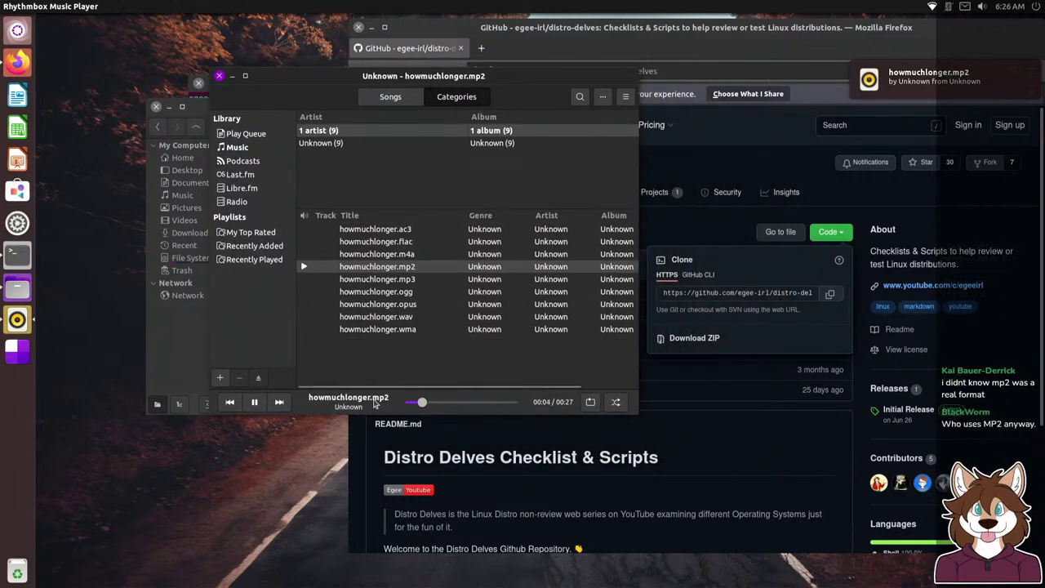
pyautogui.rightClick(385, 428)
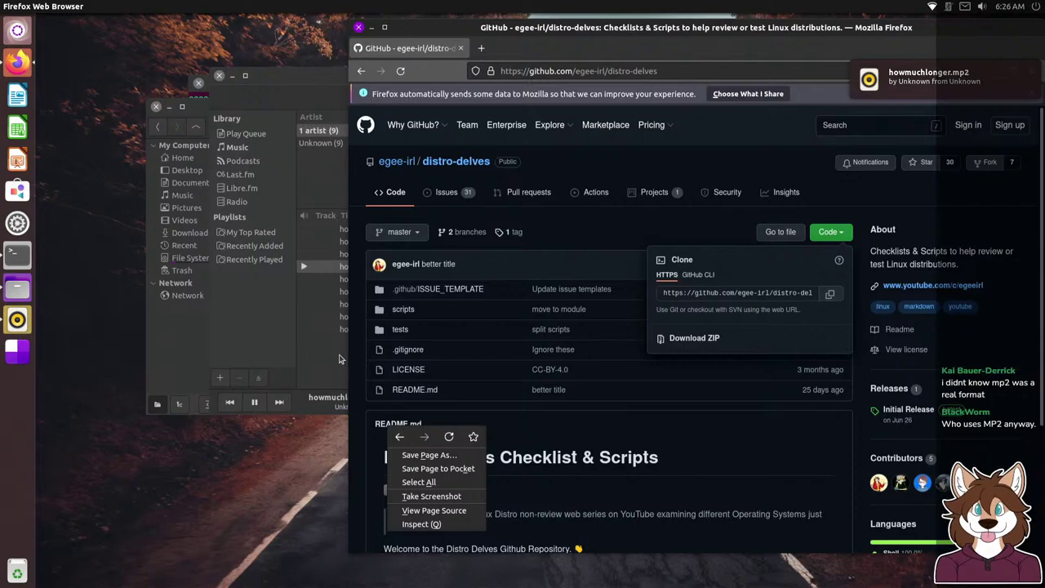
pyautogui.click(319, 368)
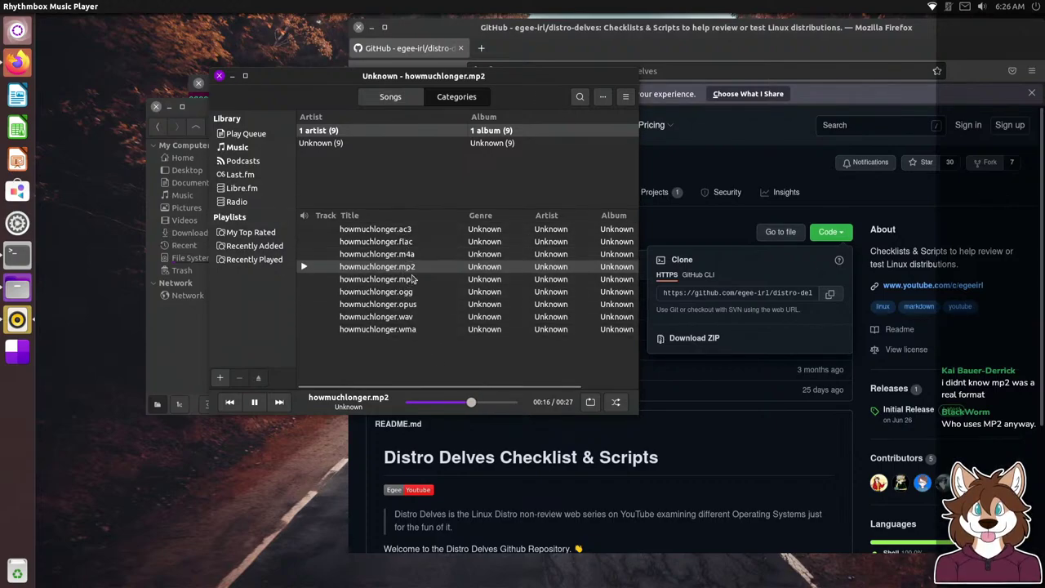
pyautogui.doubleClick(411, 329)
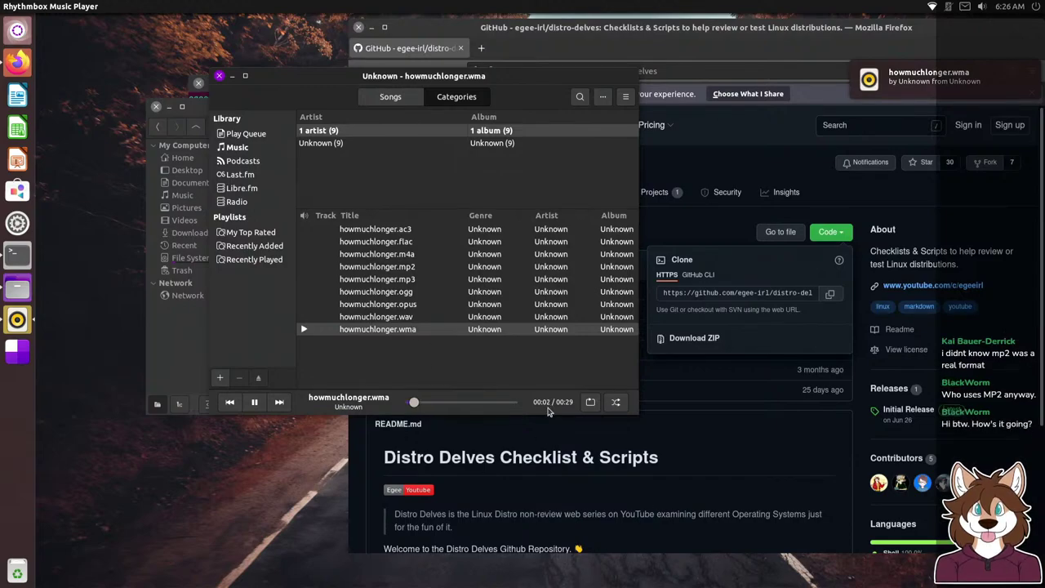
pyautogui.click(219, 75)
pyautogui.click(285, 232)
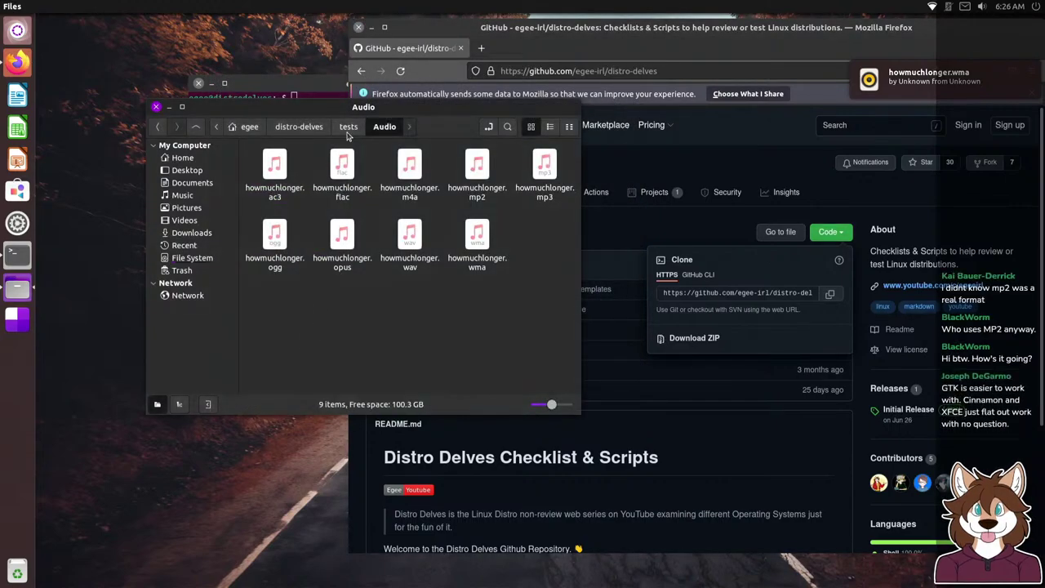
pyautogui.click(348, 127)
pyautogui.doubleClick(407, 182)
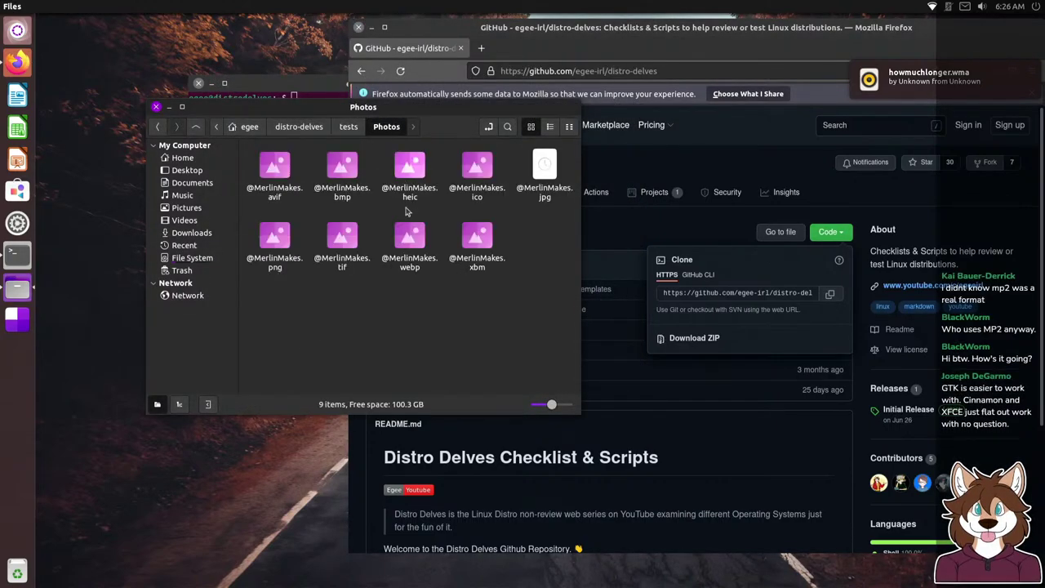
pyautogui.click(276, 181)
pyautogui.doubleClick(276, 182)
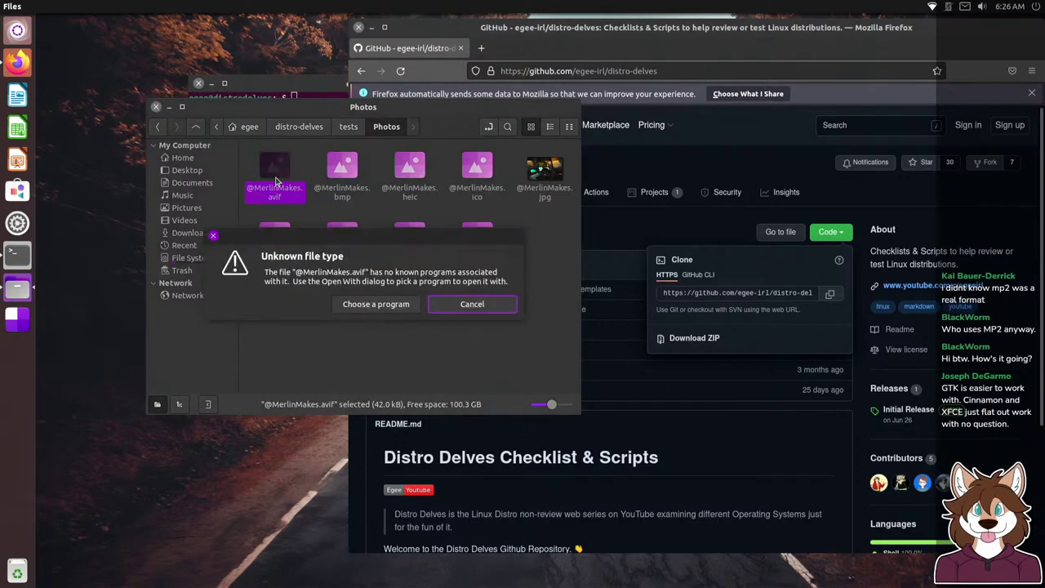
pyautogui.click(386, 315)
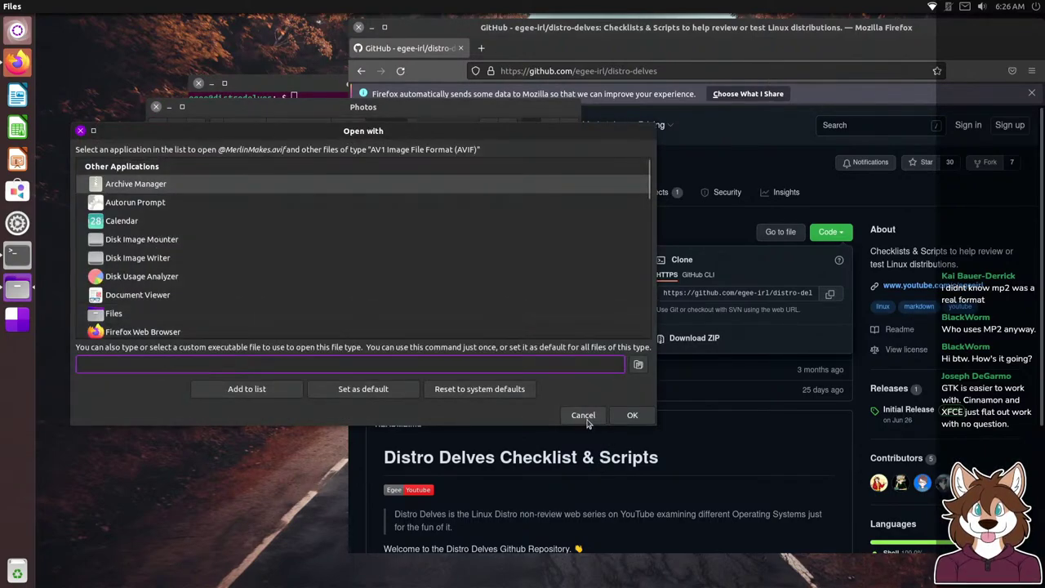
pyautogui.click(583, 416)
# Step: Search the Dash for 'images' to list image applications
pyautogui.click(17, 32)
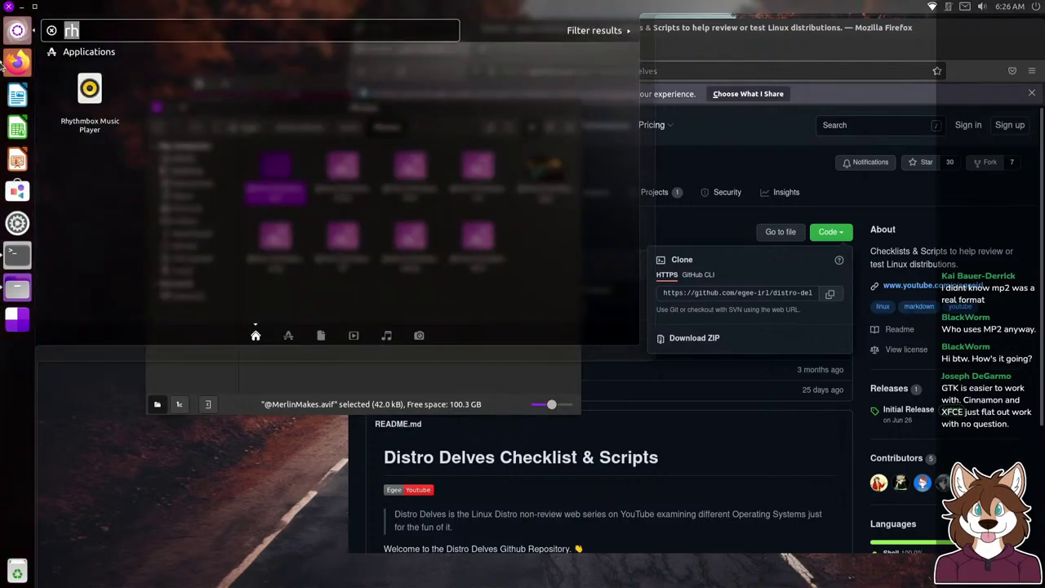
pyautogui.press('BackSpace')
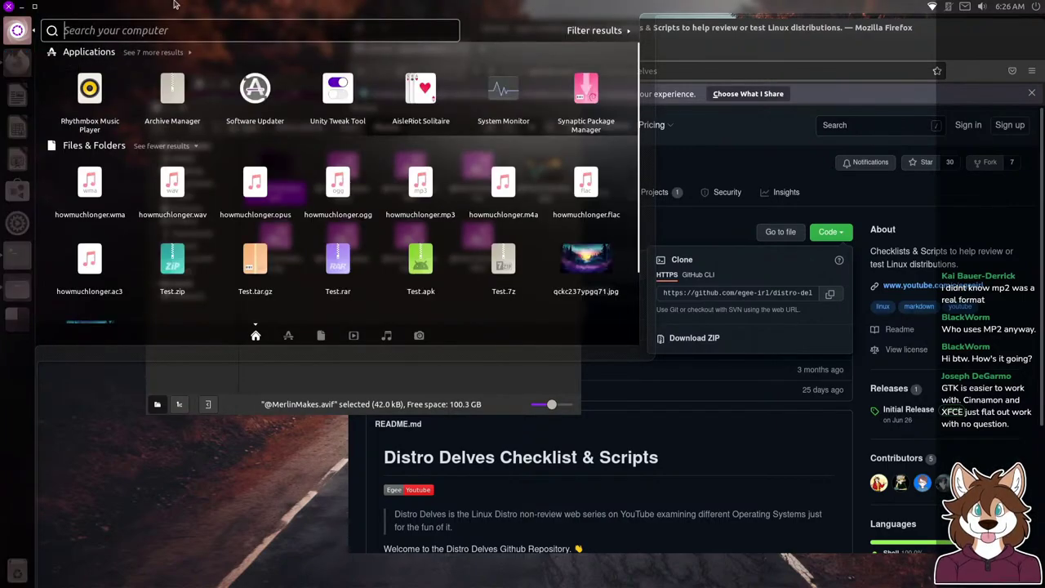
pyautogui.write('images')
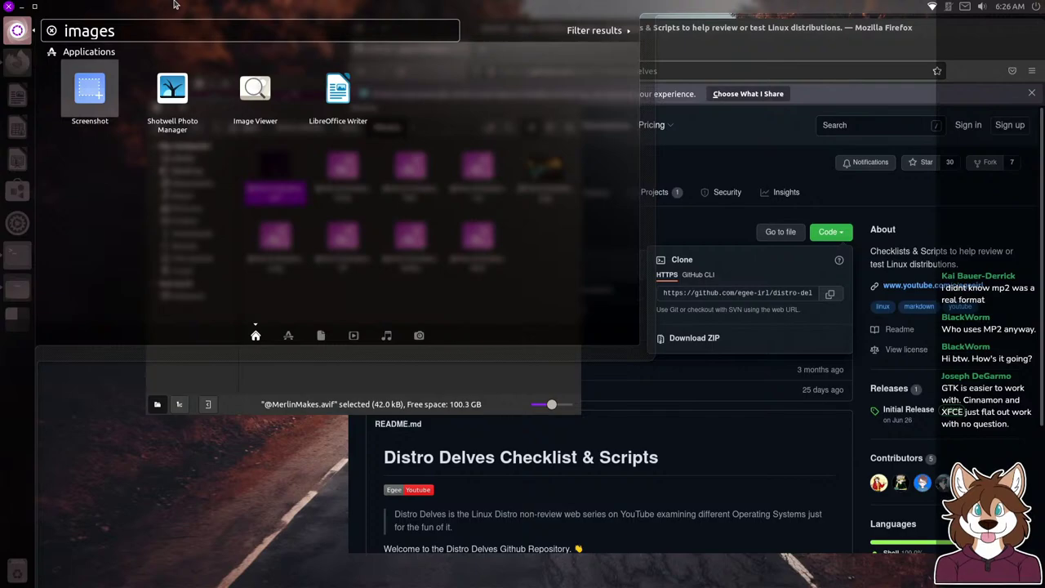
pyautogui.press('BackSpace')
pyautogui.write('s')
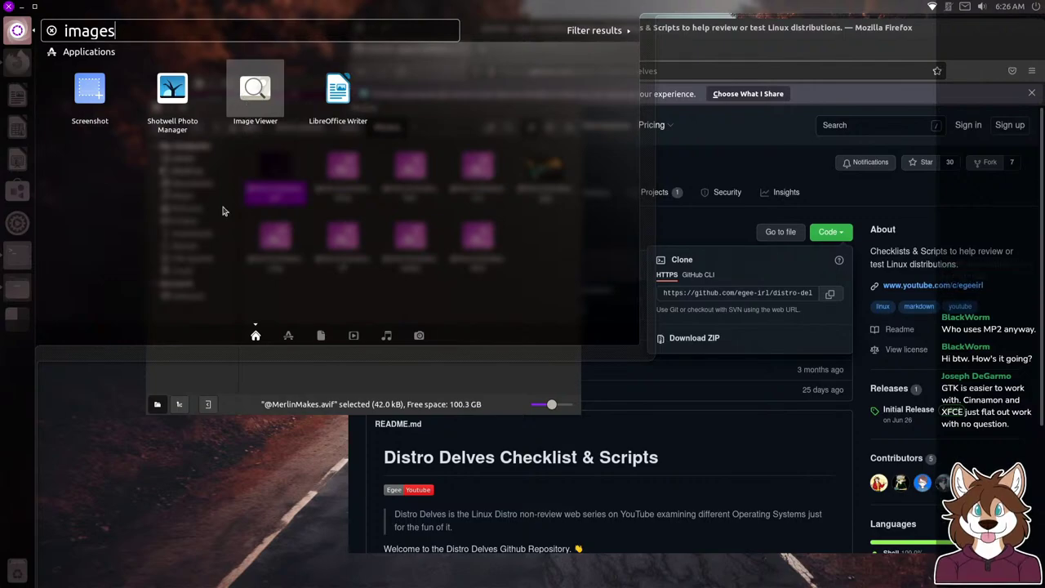
# Step: Launch Image Viewer, drag the avif and bmp images into it, and arrange windows side by side
pyautogui.click(244, 101)
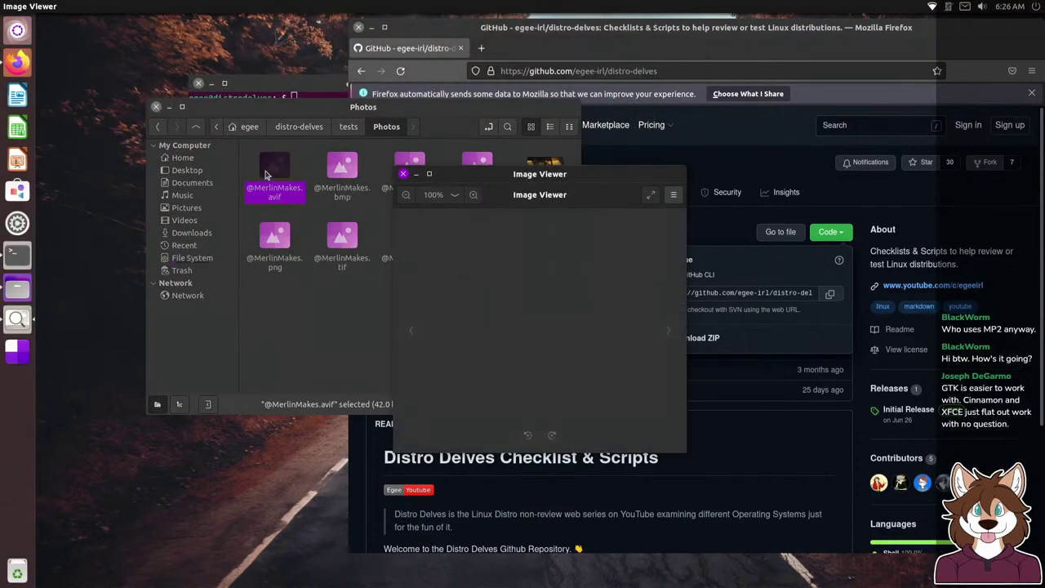
pyautogui.moveTo(275, 171); pyautogui.dragTo(627, 286)
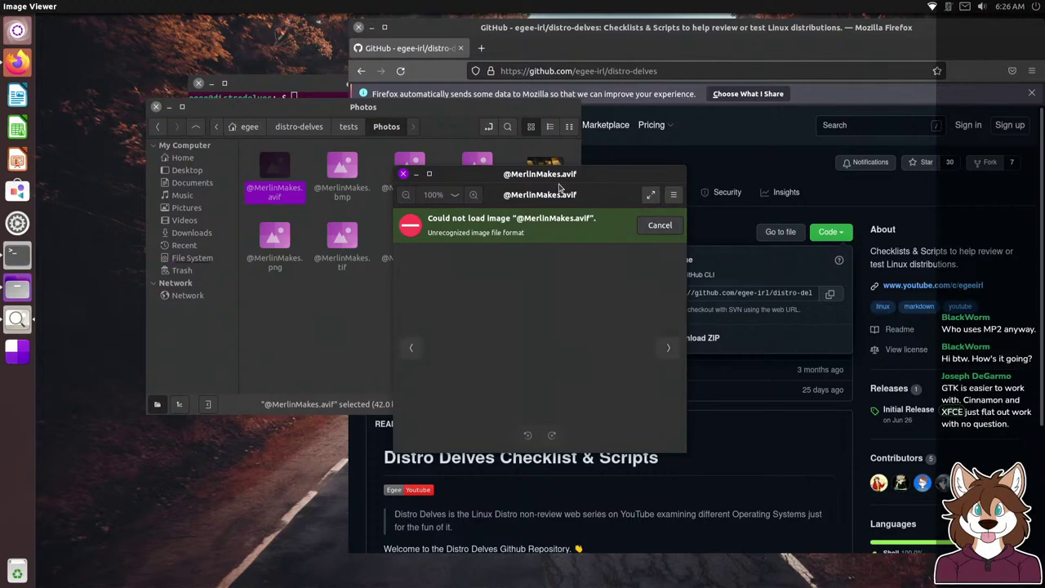
pyautogui.moveTo(559, 188); pyautogui.dragTo(631, 138)
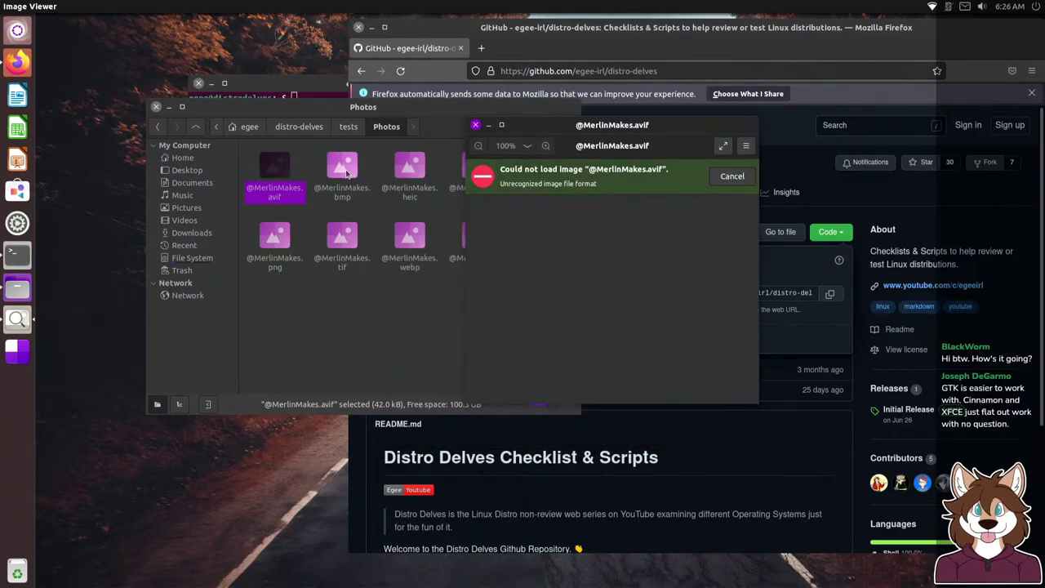
pyautogui.moveTo(347, 172); pyautogui.dragTo(670, 278)
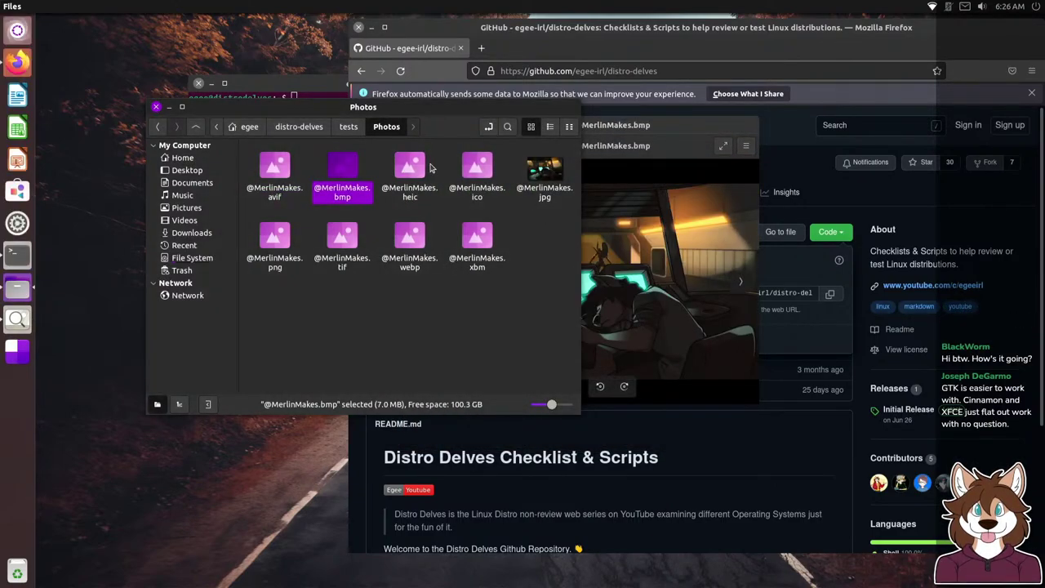
pyautogui.moveTo(400, 105); pyautogui.dragTo(323, 112)
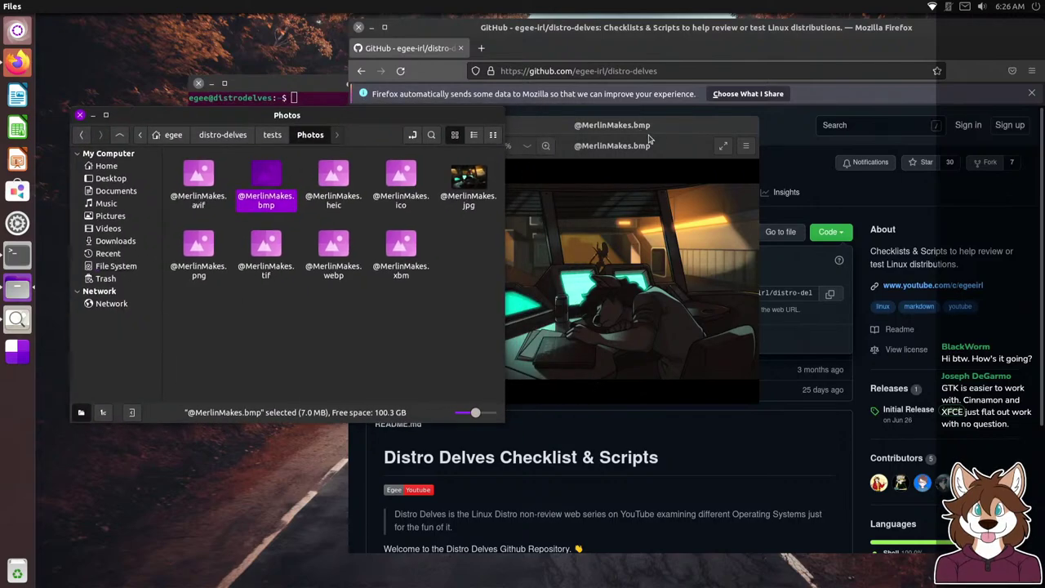
pyautogui.moveTo(651, 135); pyautogui.dragTo(687, 60)
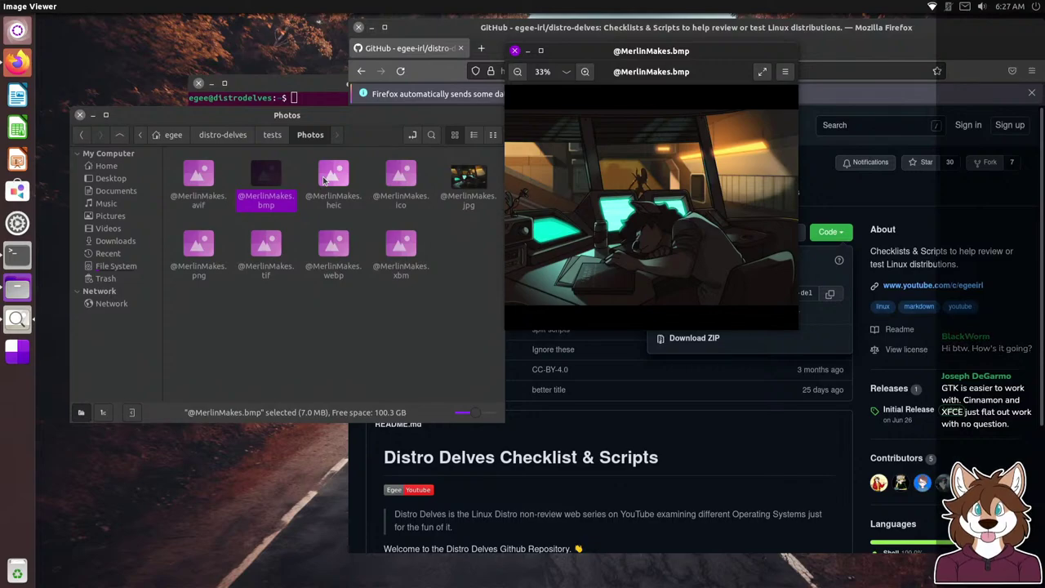
# Step: Open the heic, ico, jpg and xbm images in Image Viewer
pyautogui.doubleClick(326, 178)
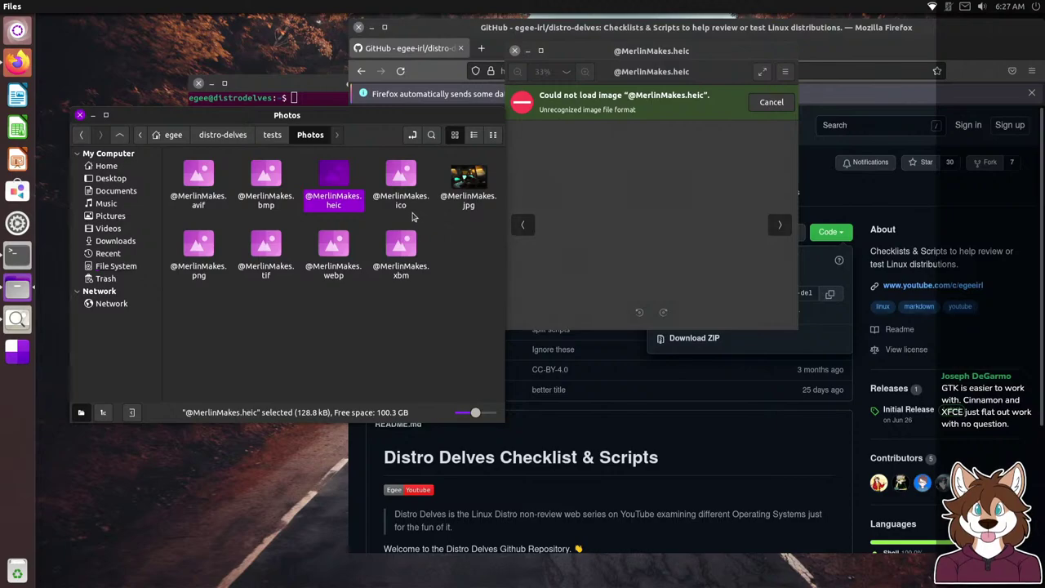
pyautogui.doubleClick(400, 178)
pyautogui.doubleClick(467, 180)
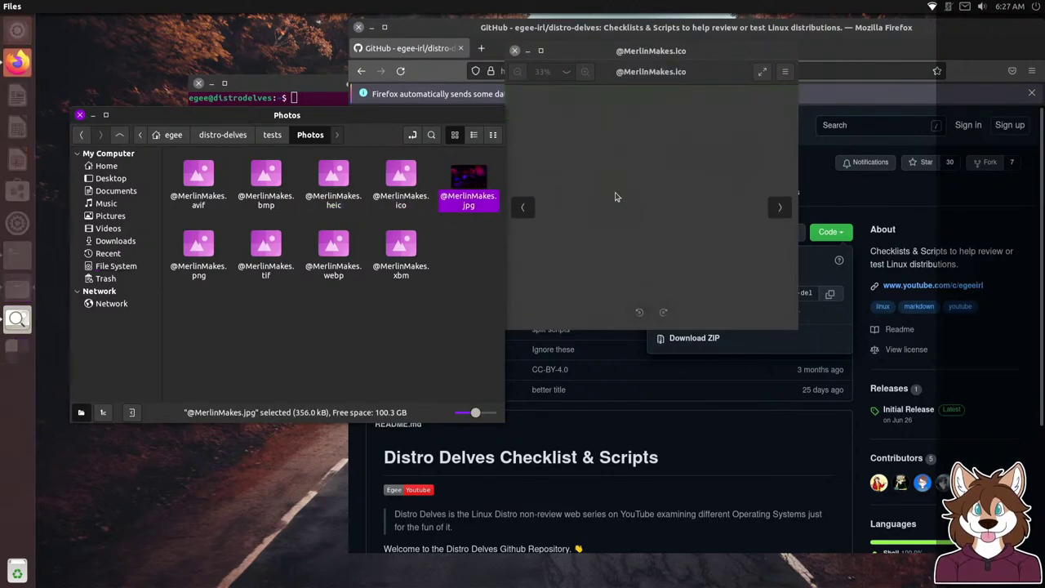
pyautogui.press('Down')
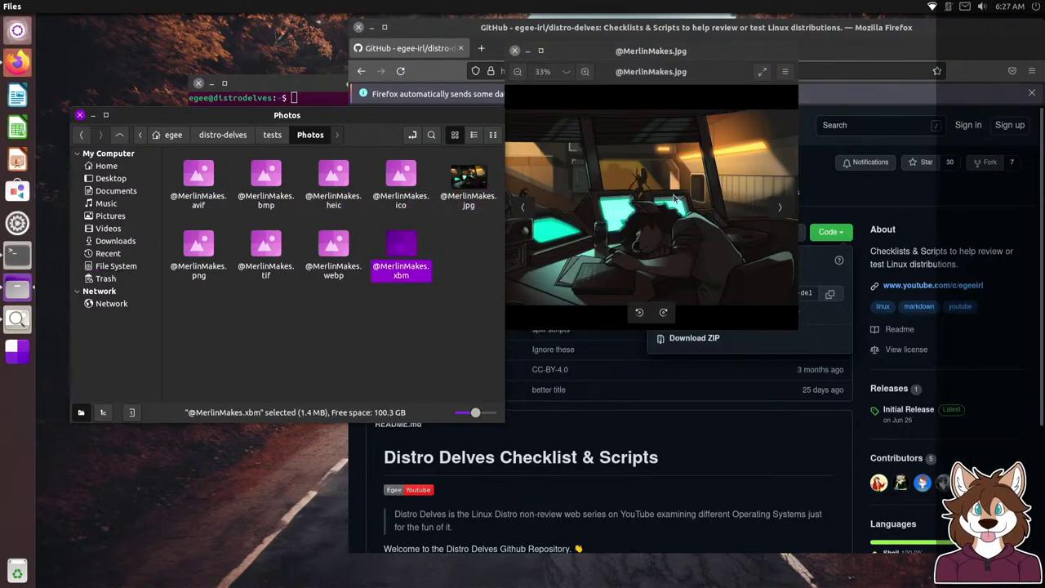
pyautogui.doubleClick(386, 244)
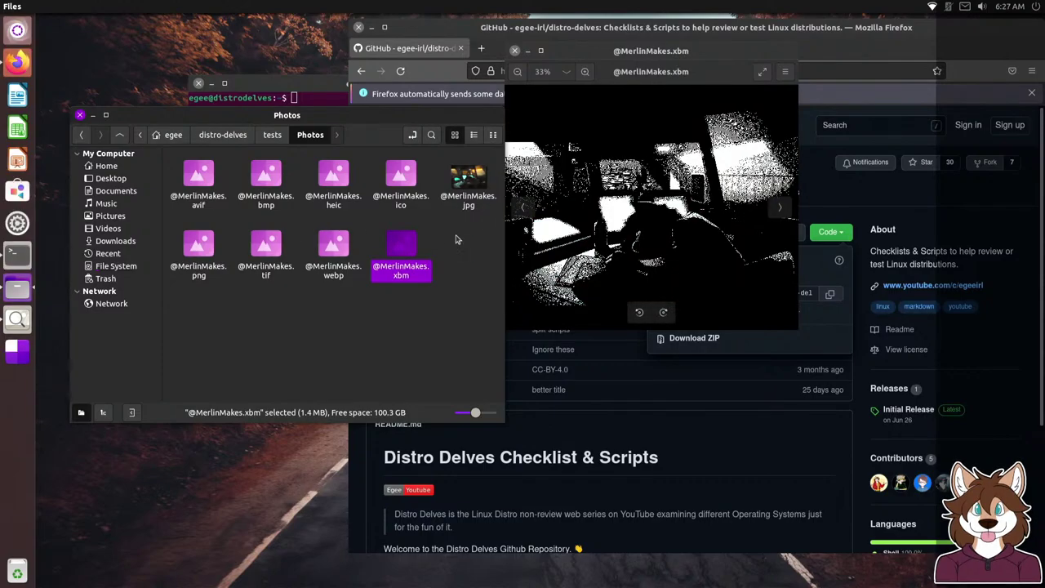
# Step: Drag the webp, tif and png images into Image Viewer
pyautogui.click(692, 160)
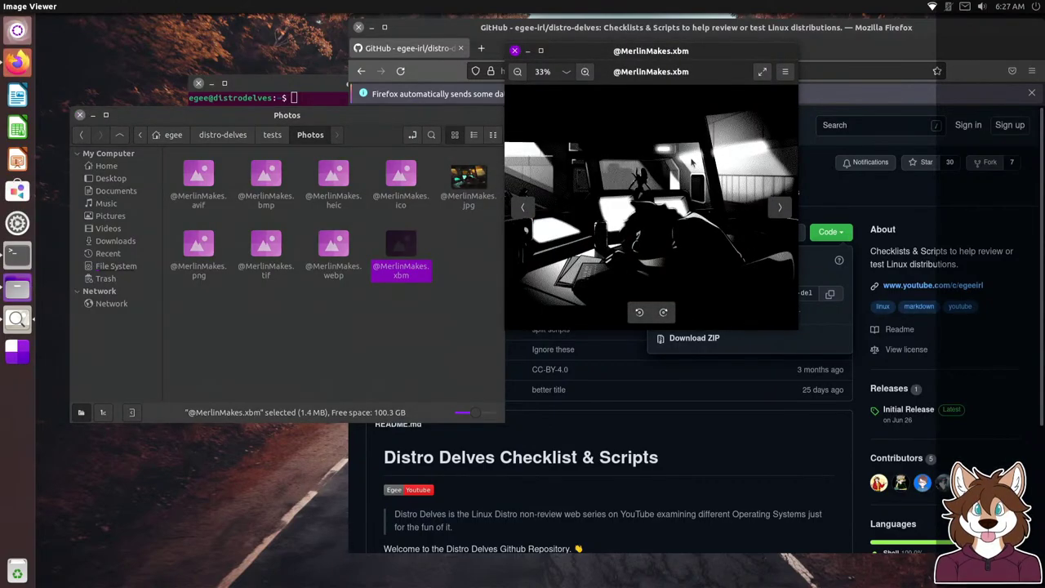
pyautogui.moveTo(333, 245); pyautogui.dragTo(553, 269)
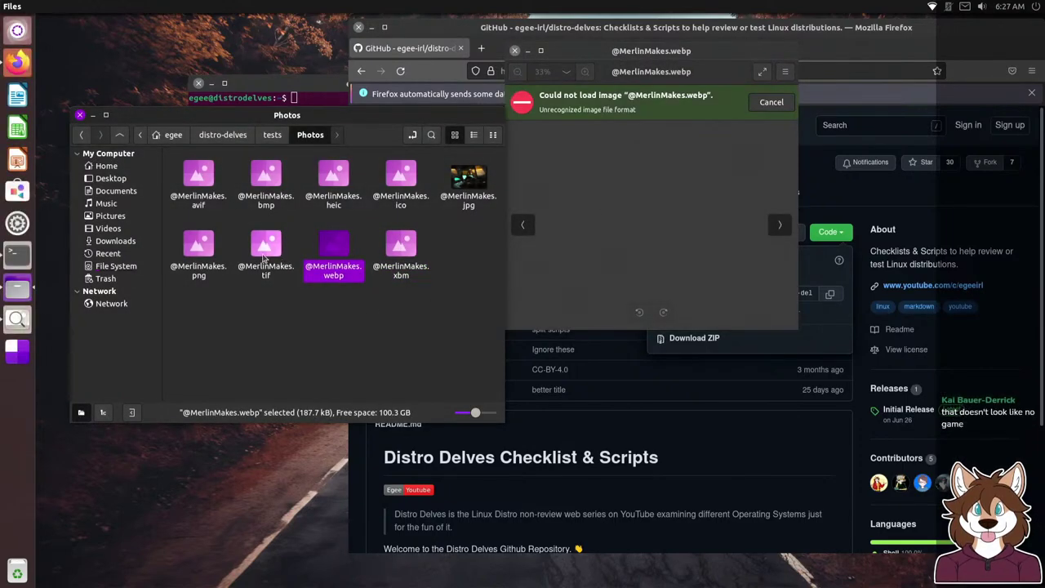
pyautogui.moveTo(266, 245); pyautogui.dragTo(707, 192)
pyautogui.moveTo(198, 245); pyautogui.dragTo(630, 210)
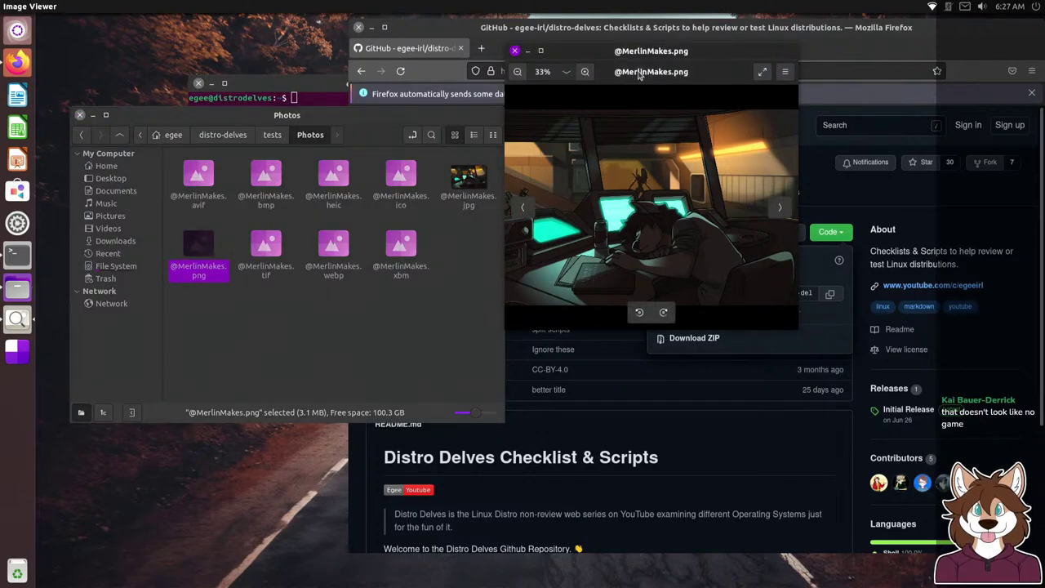
pyautogui.click(468, 181)
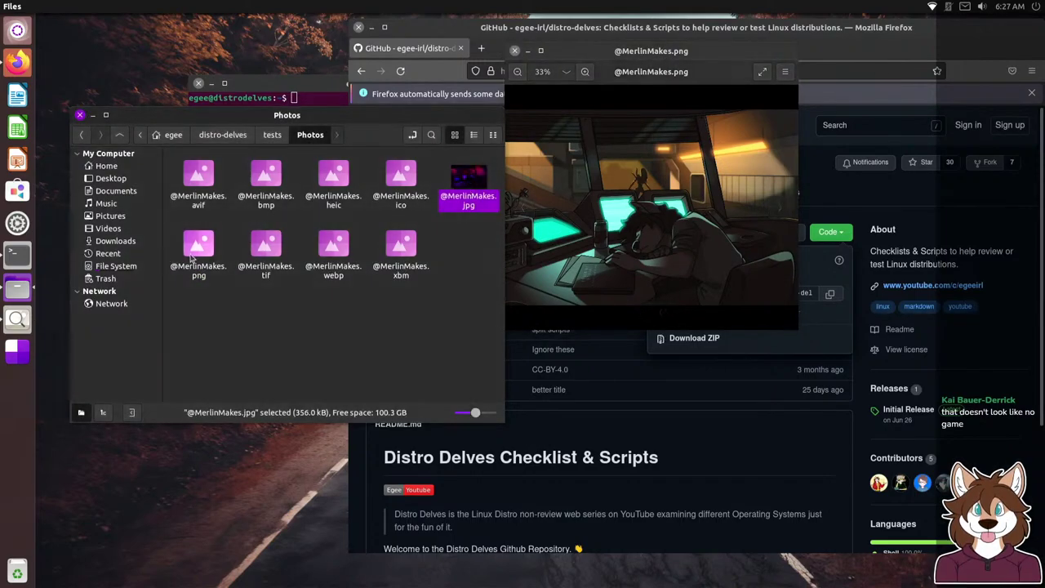
pyautogui.click(198, 245)
pyautogui.click(266, 245)
pyautogui.click(334, 245)
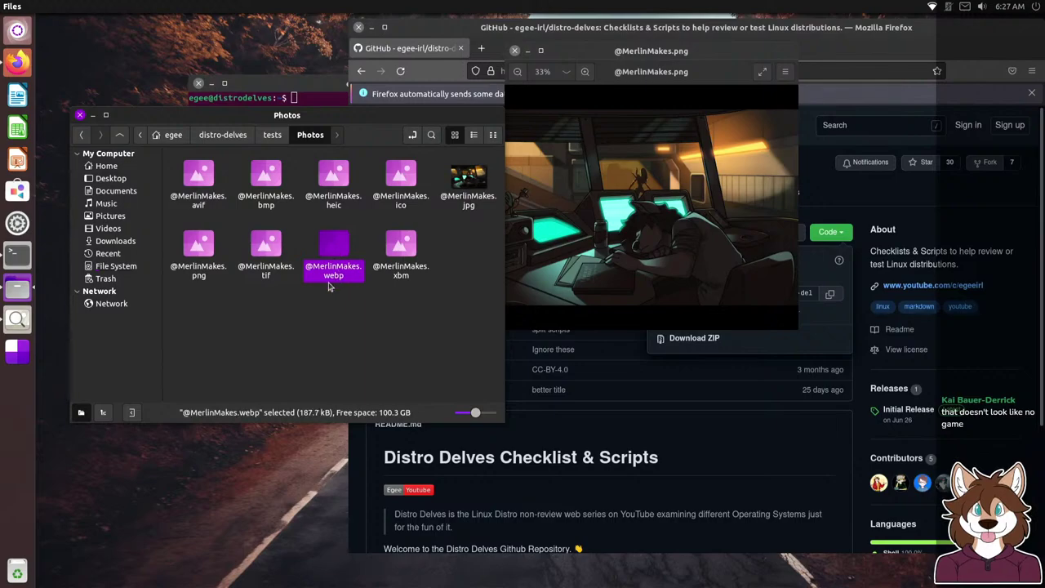
# Step: Retry the webp, reload the bmp image, then close Image Viewer
pyautogui.moveTo(343, 243); pyautogui.dragTo(581, 219)
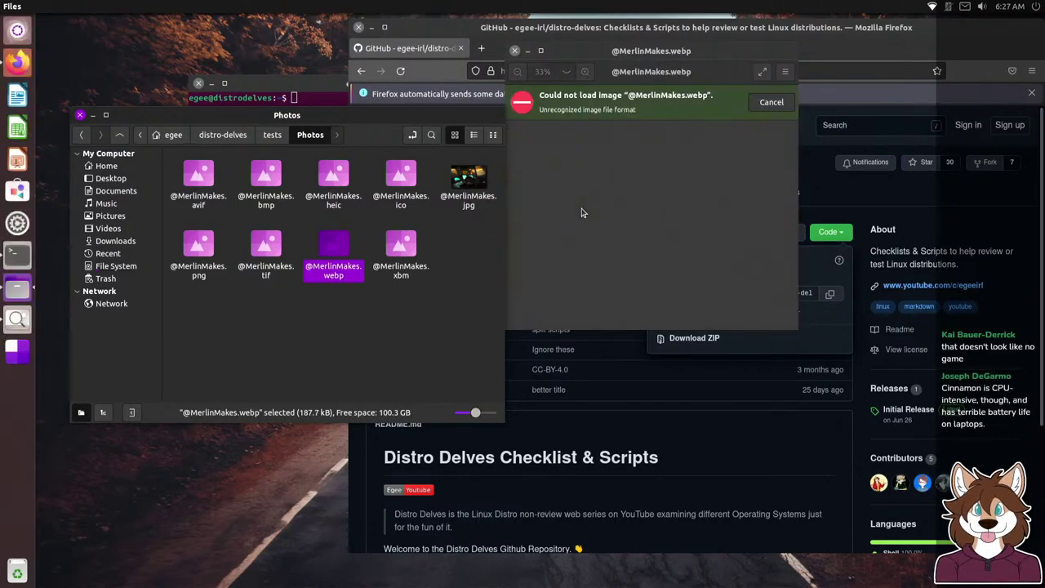
pyautogui.moveTo(284, 315); pyautogui.dragTo(181, 266)
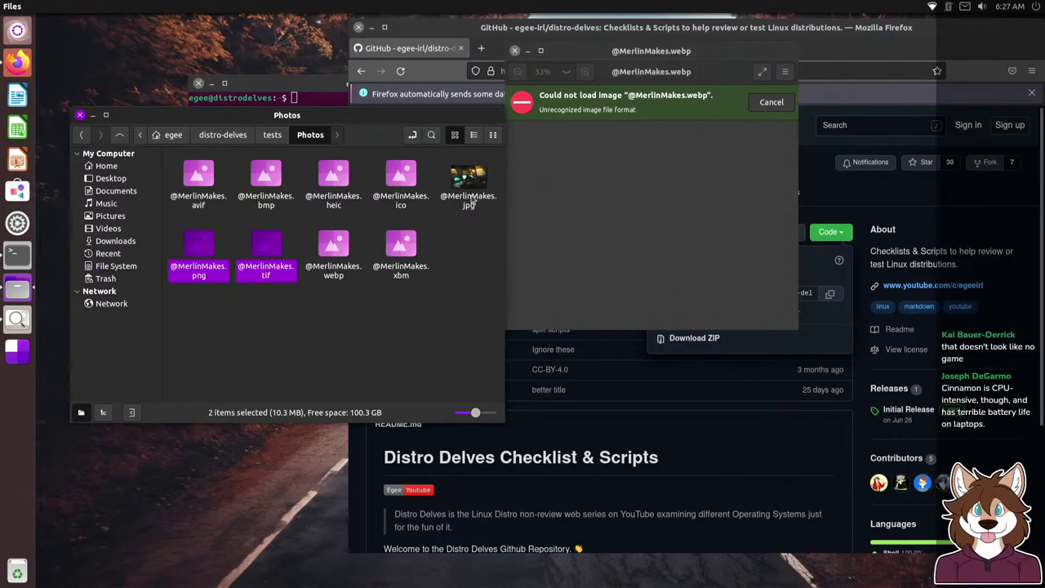
pyautogui.moveTo(265, 173); pyautogui.dragTo(597, 207)
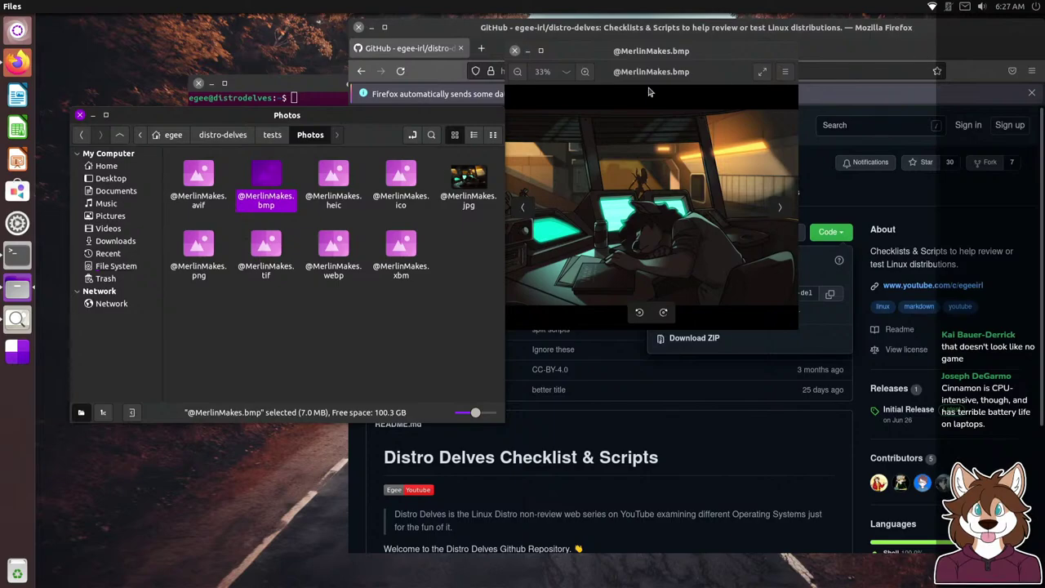
pyautogui.click(515, 49)
# Step: Launch Shotwell Photo Manager via the Dash ('shot') and dismiss its welcome message
pyautogui.press('super')
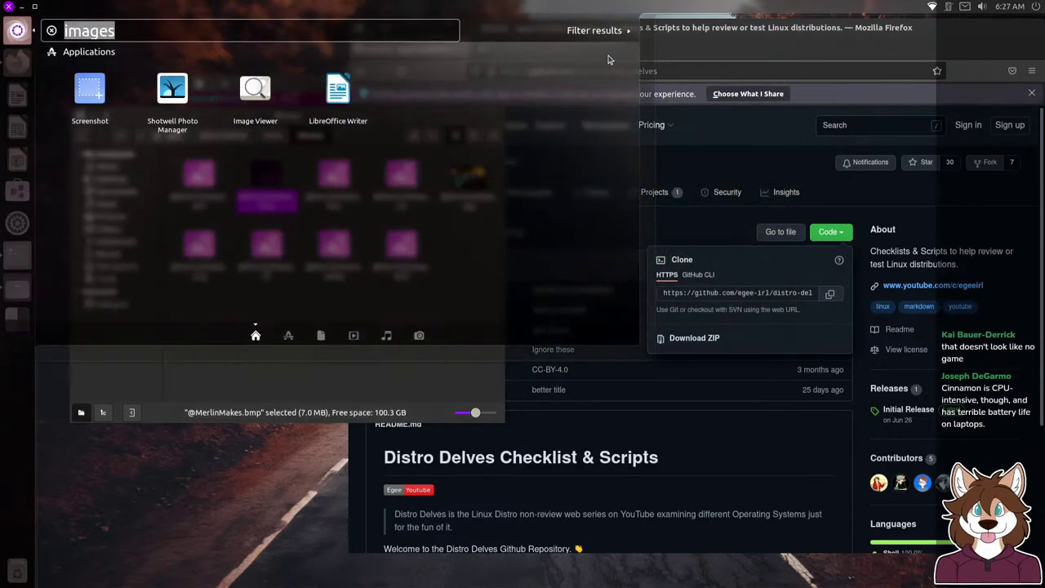
pyautogui.write('shot')
pyautogui.press('Return')
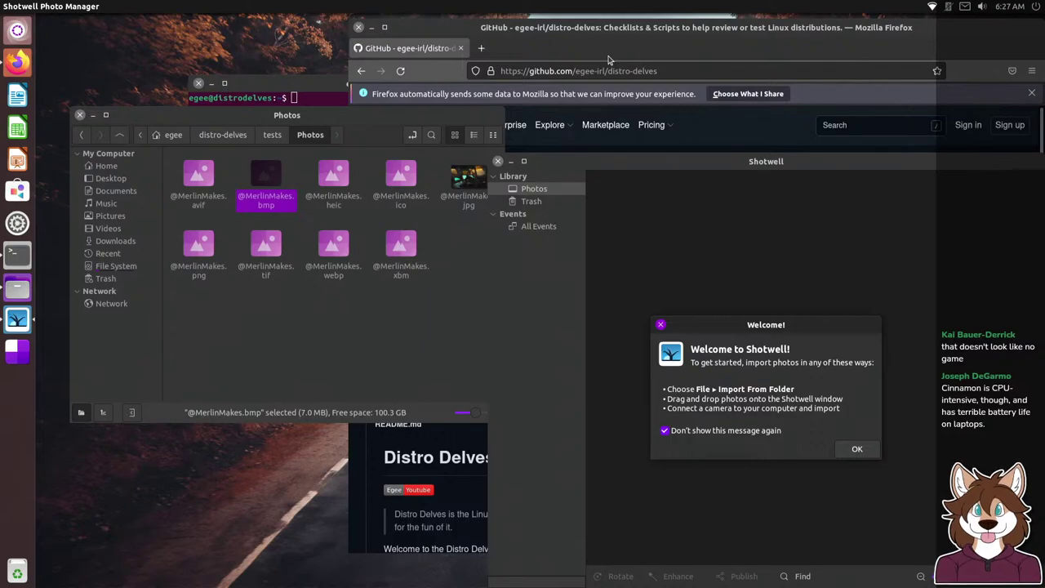
pyautogui.click(870, 452)
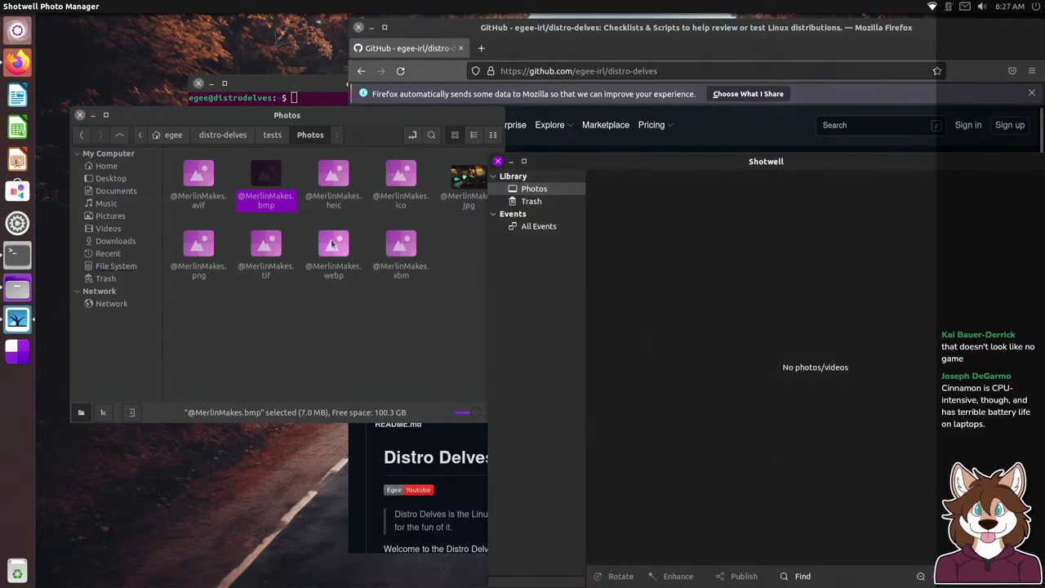
# Step: Drag all nine MerlinMakes files into Shotwell and import them in place
pyautogui.click(401, 340)
pyautogui.hotkey('ctrl', 'a')
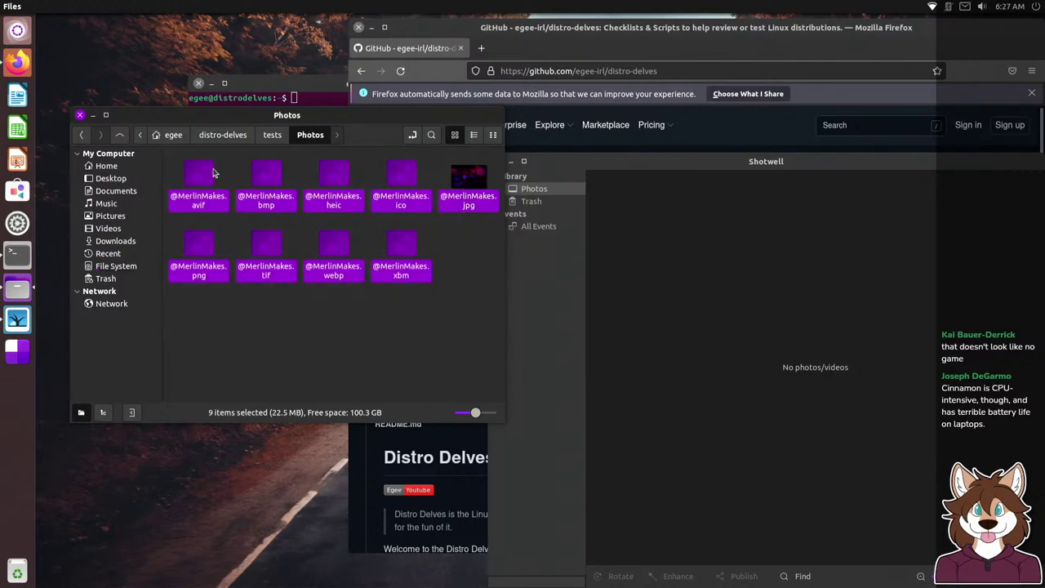
pyautogui.moveTo(213, 172); pyautogui.dragTo(809, 292)
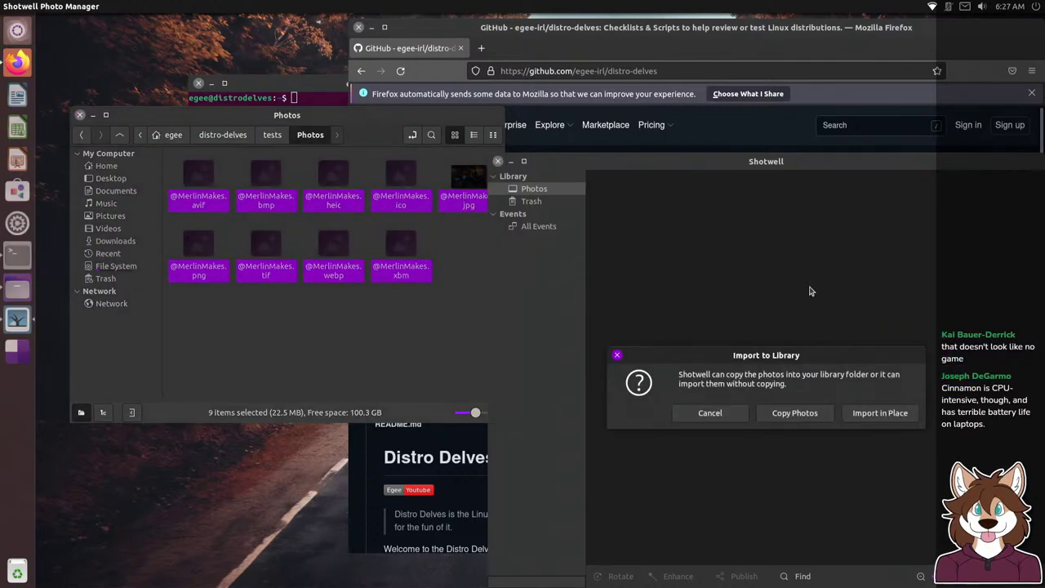
pyautogui.click(880, 413)
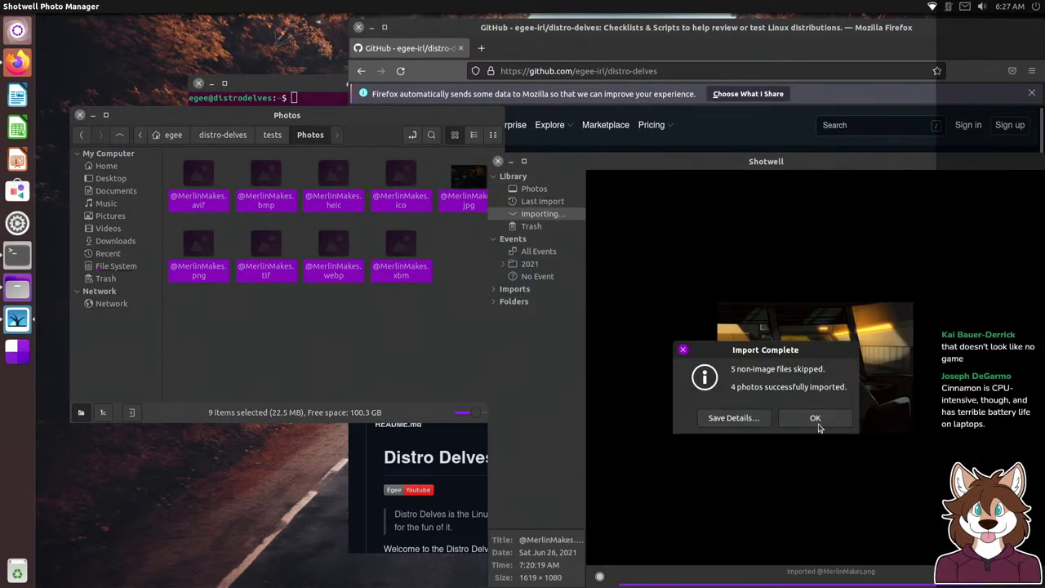
pyautogui.click(814, 418)
# Step: Browse the imported library and open the tif photo in full view
pyautogui.moveTo(761, 162); pyautogui.dragTo(631, 85)
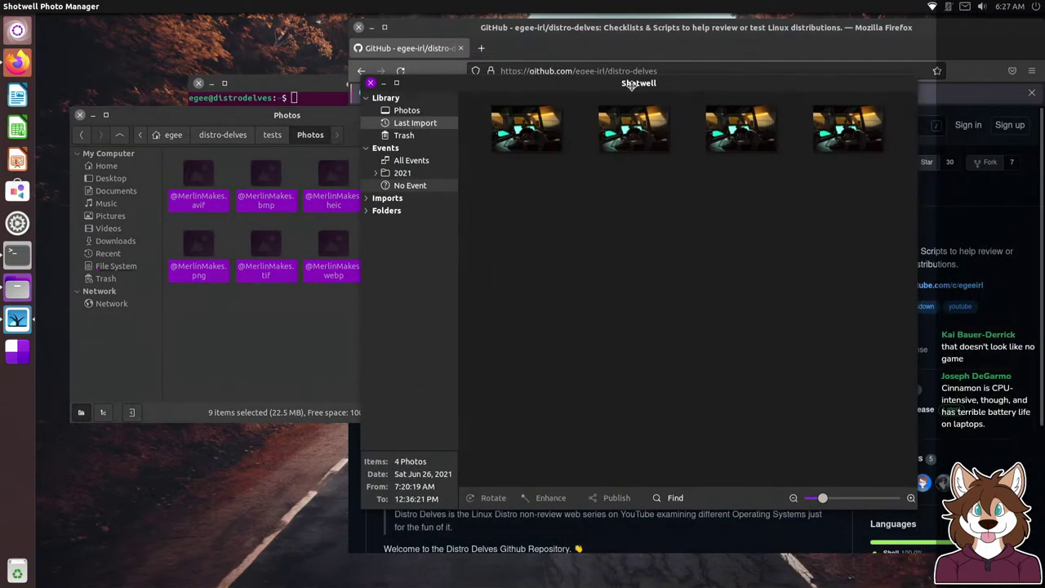
pyautogui.click(510, 122)
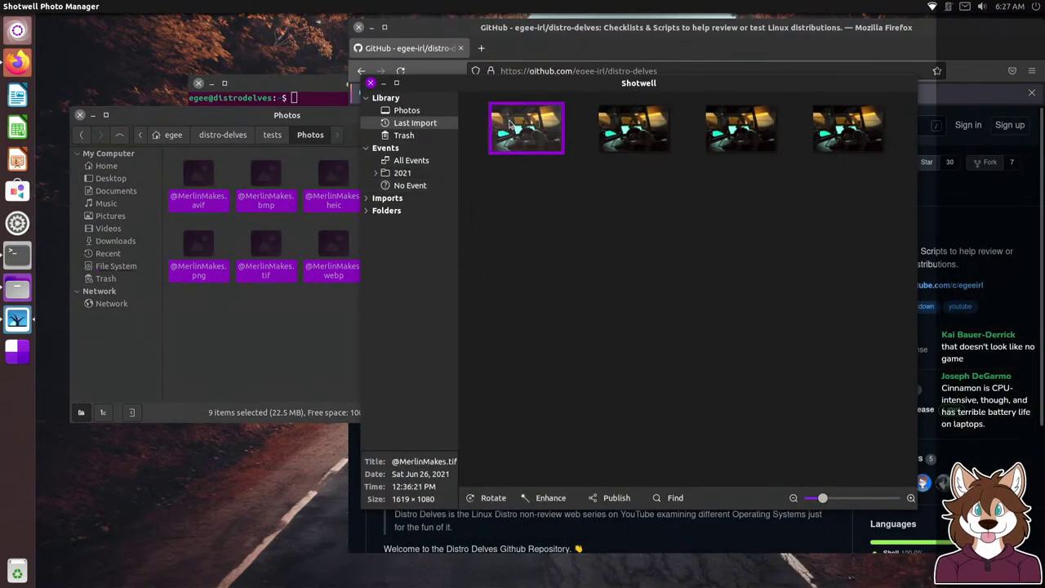
pyautogui.click(626, 134)
pyautogui.click(421, 116)
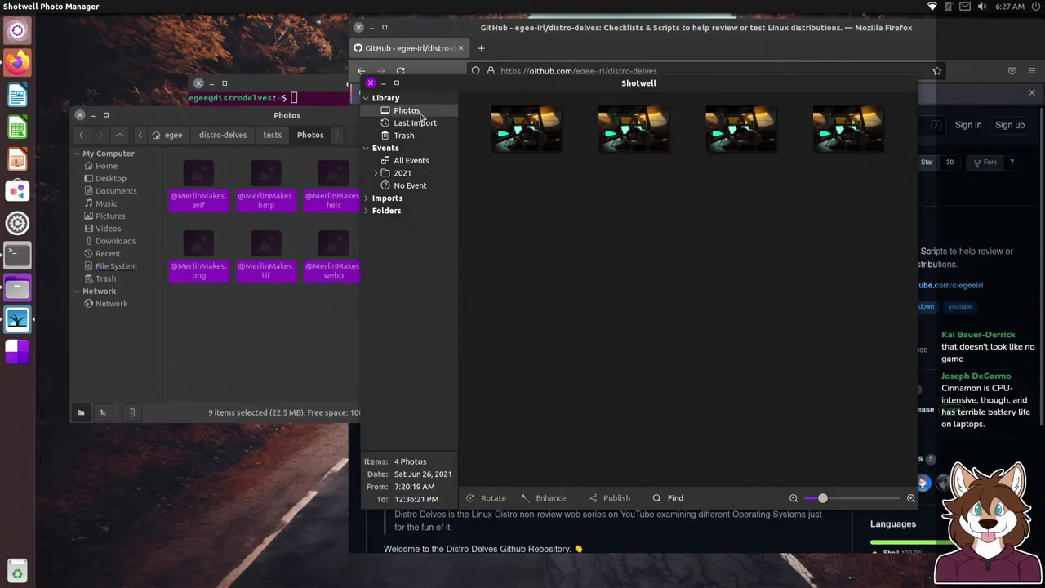
pyautogui.doubleClick(526, 128)
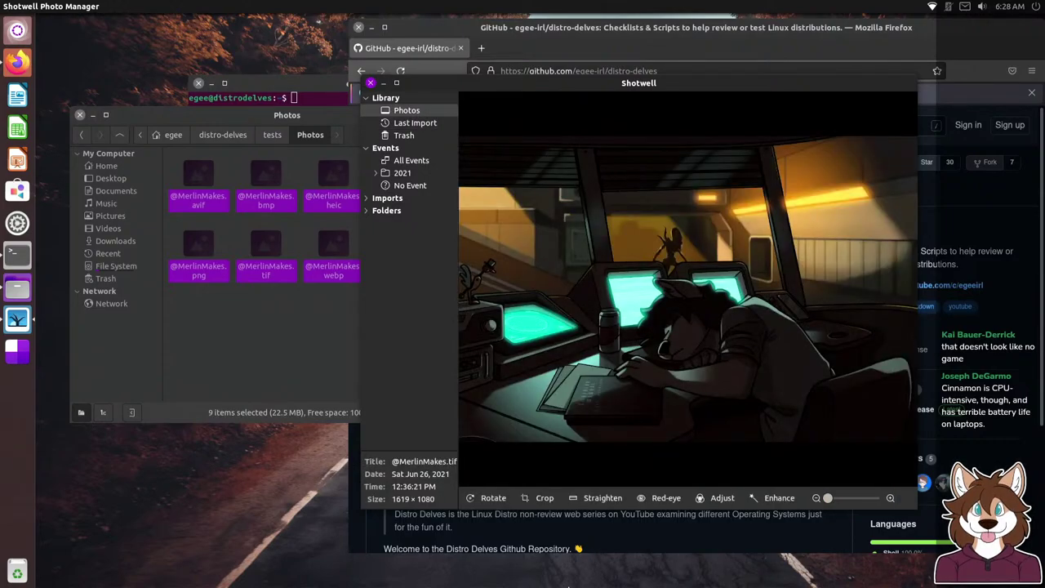
pyautogui.press('Right')
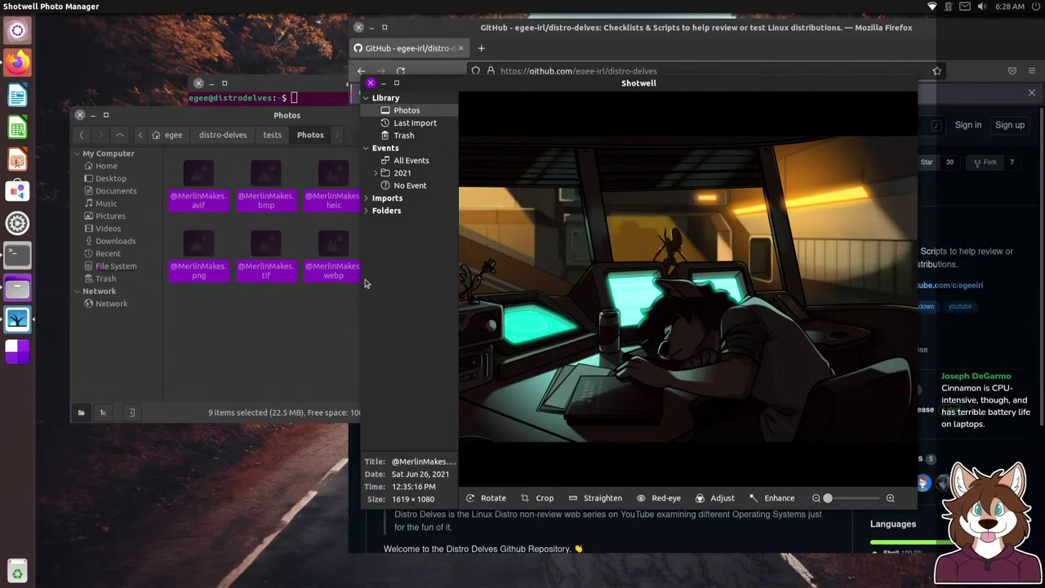
# Step: Maximize Shotwell, widen the sidebar, and step through photos back to the jpg
pyautogui.doubleClick(668, 85)
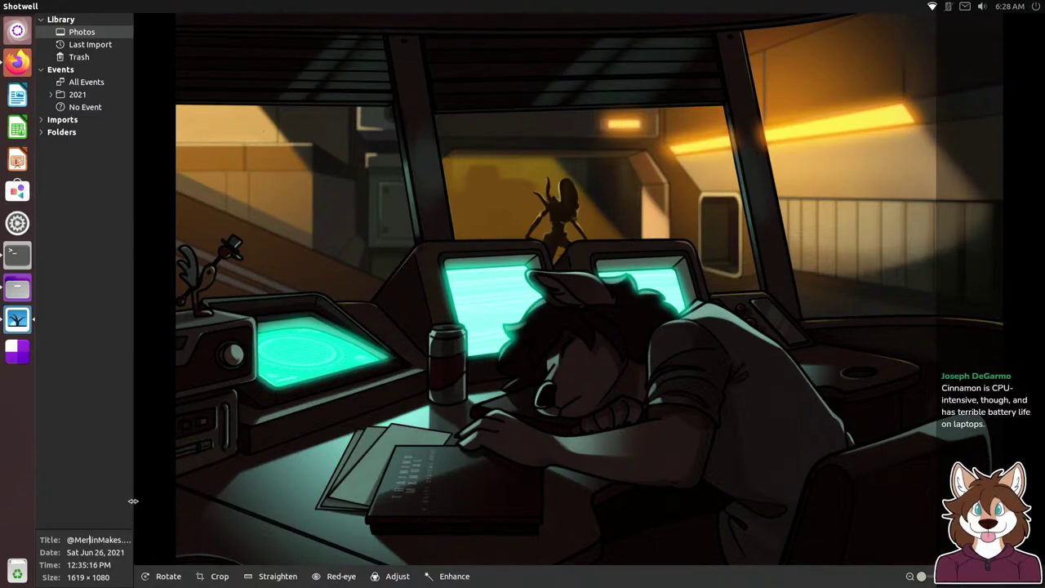
pyautogui.rightClick(800, 462)
pyautogui.click(519, 306)
pyautogui.moveTo(134, 489); pyautogui.dragTo(157, 486)
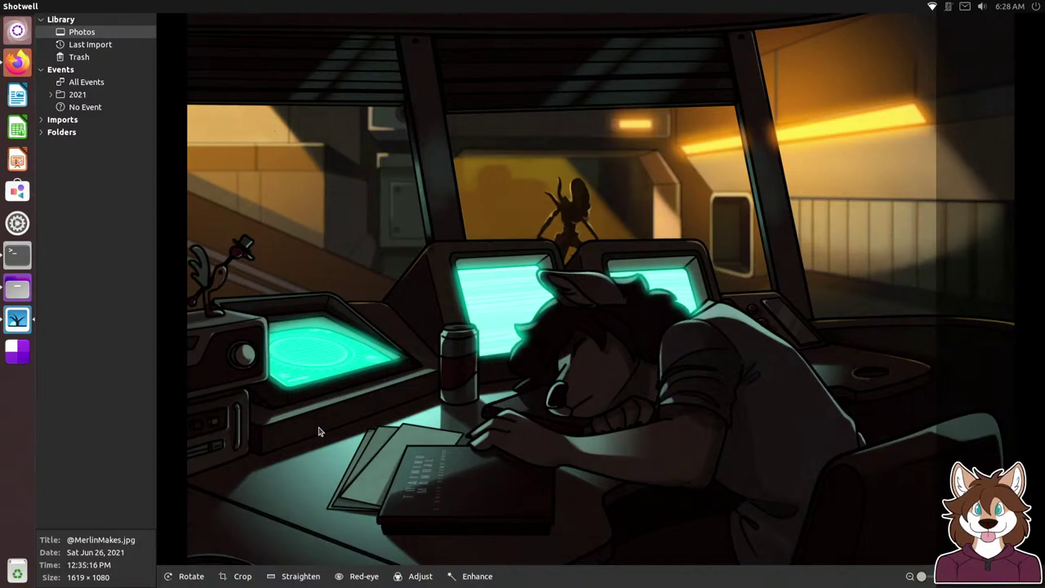
pyautogui.press('Right')
pyautogui.press('Right')
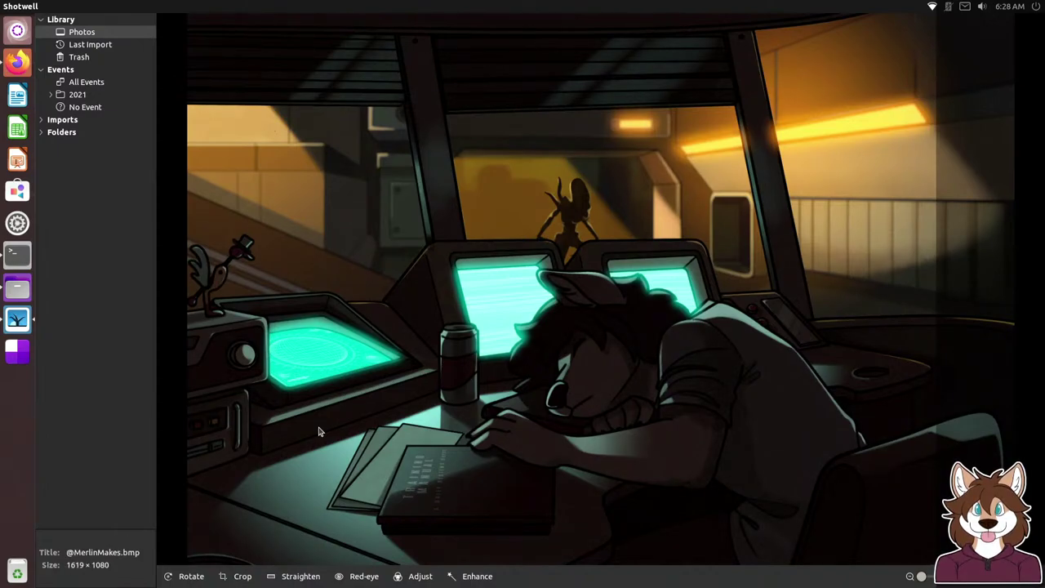
pyautogui.press('Right')
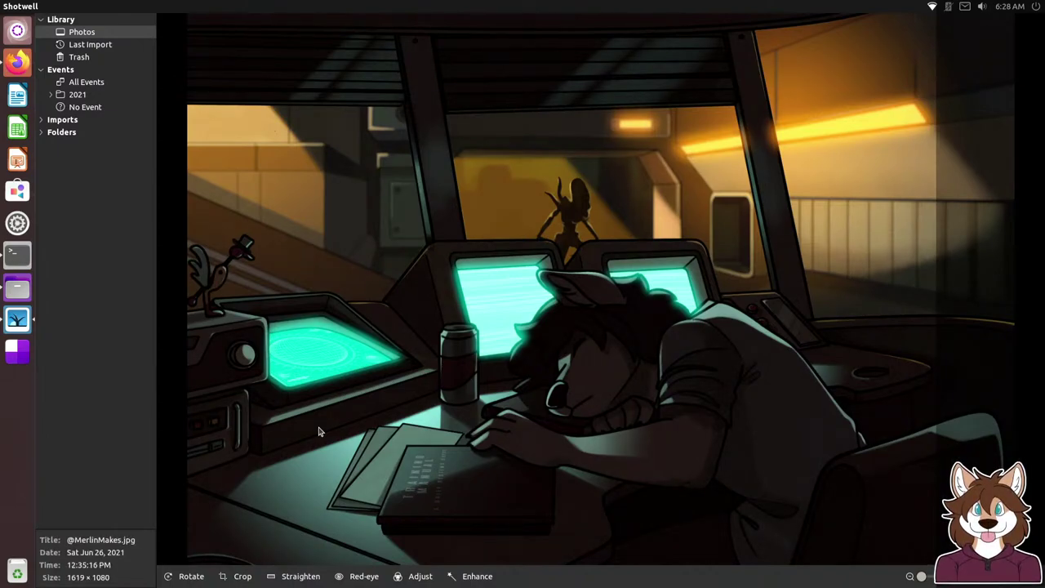
pyautogui.press('Right')
pyautogui.press('Right')
pyautogui.press('Right')
pyautogui.moveTo(566, 6); pyautogui.dragTo(567, 91)
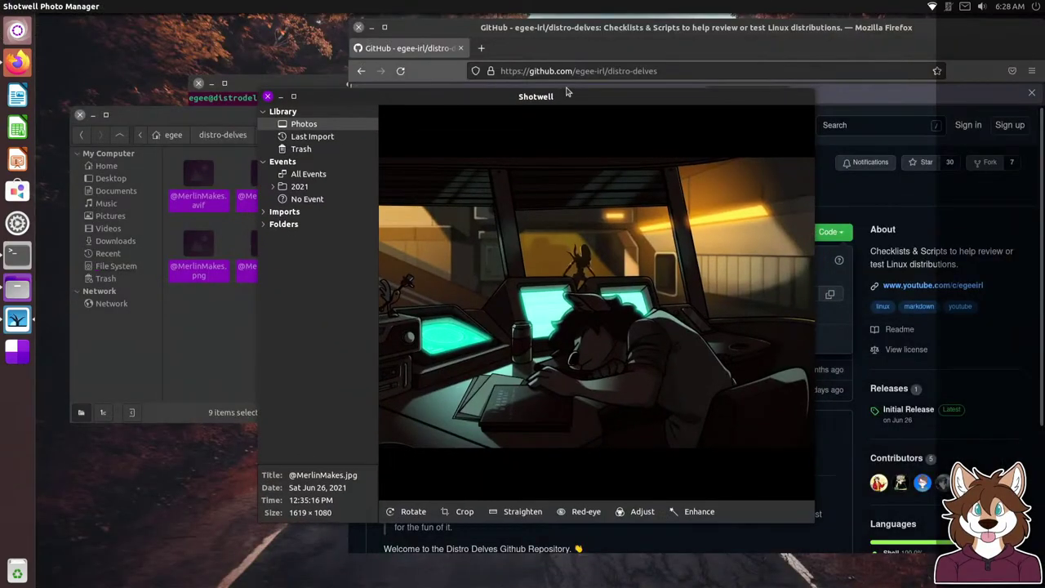
# Step: Close Shotwell, select the avif and heic files, then go from Photos to tests/Video
pyautogui.click(266, 97)
pyautogui.rightClick(266, 98)
pyautogui.click(261, 390)
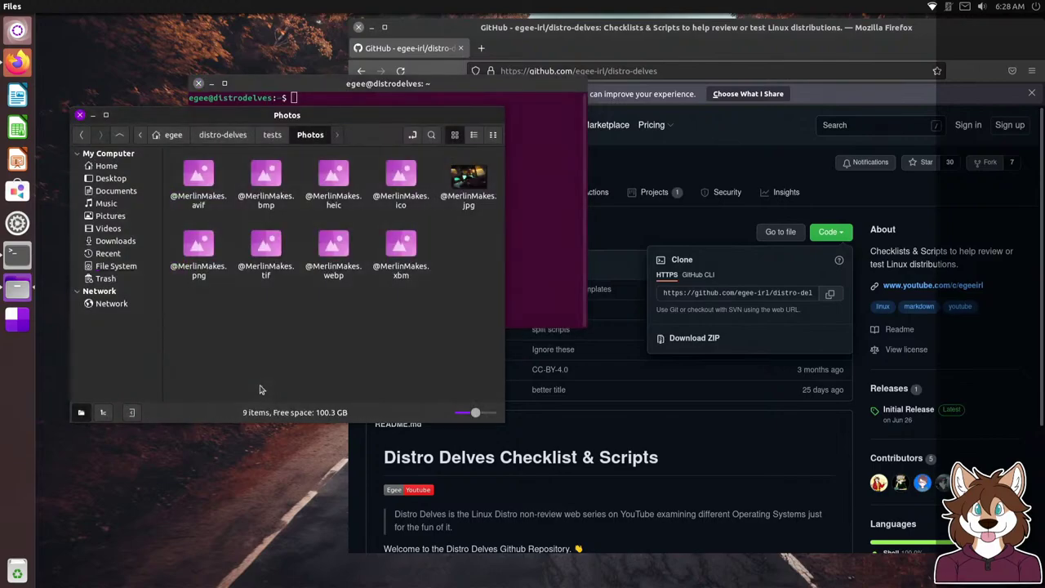
pyautogui.click(196, 172)
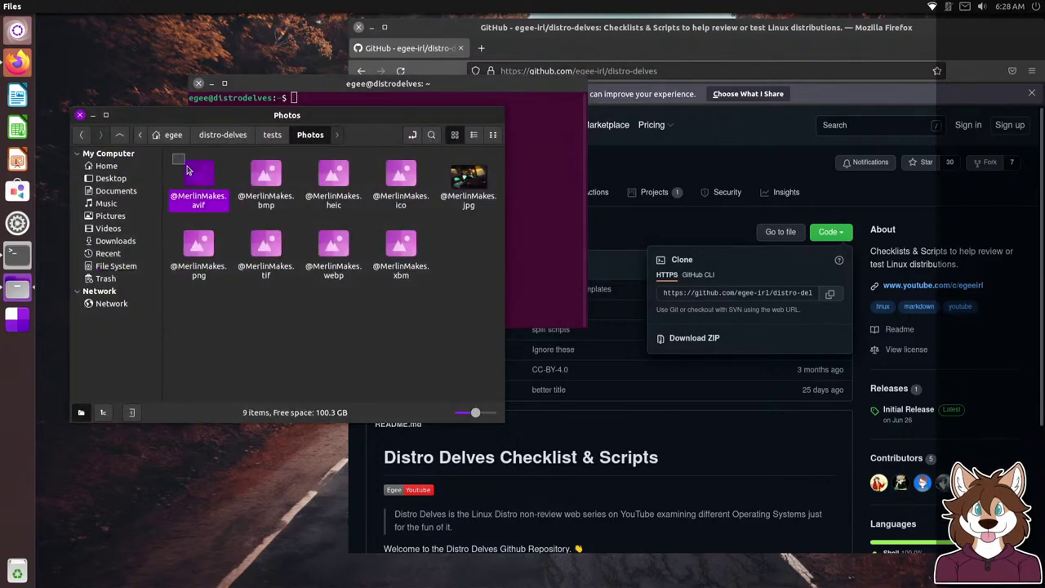
pyautogui.keyDown('ctrl'); pyautogui.click(238, 188); pyautogui.keyUp('ctrl')
pyautogui.click(199, 196)
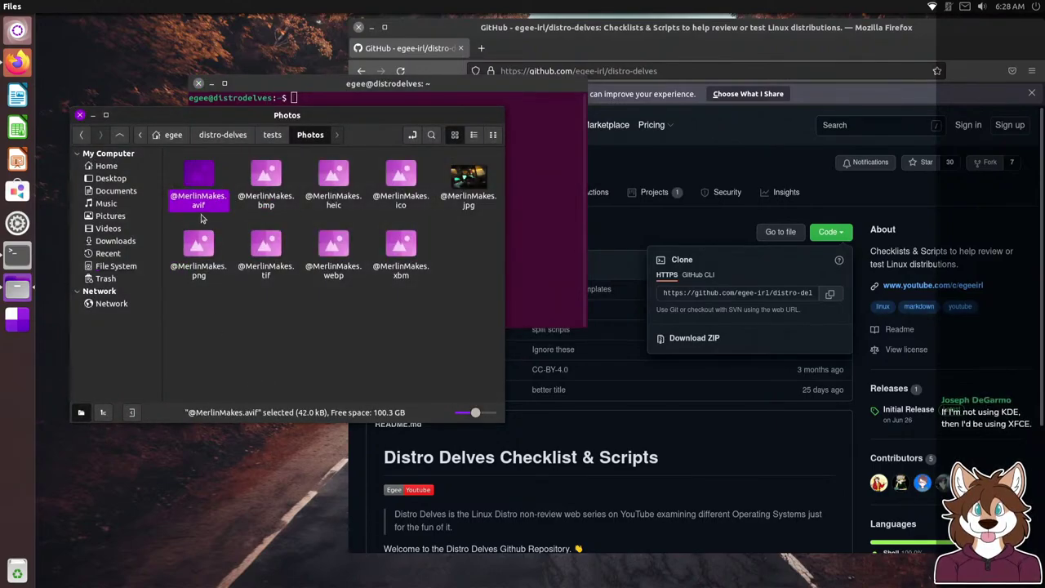
pyautogui.click(335, 178)
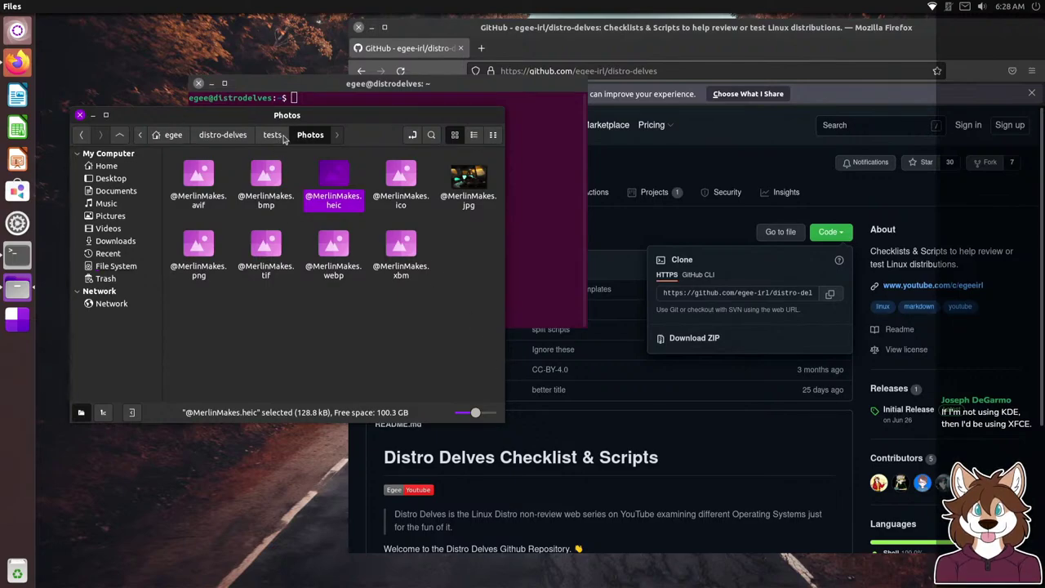
pyautogui.click(274, 135)
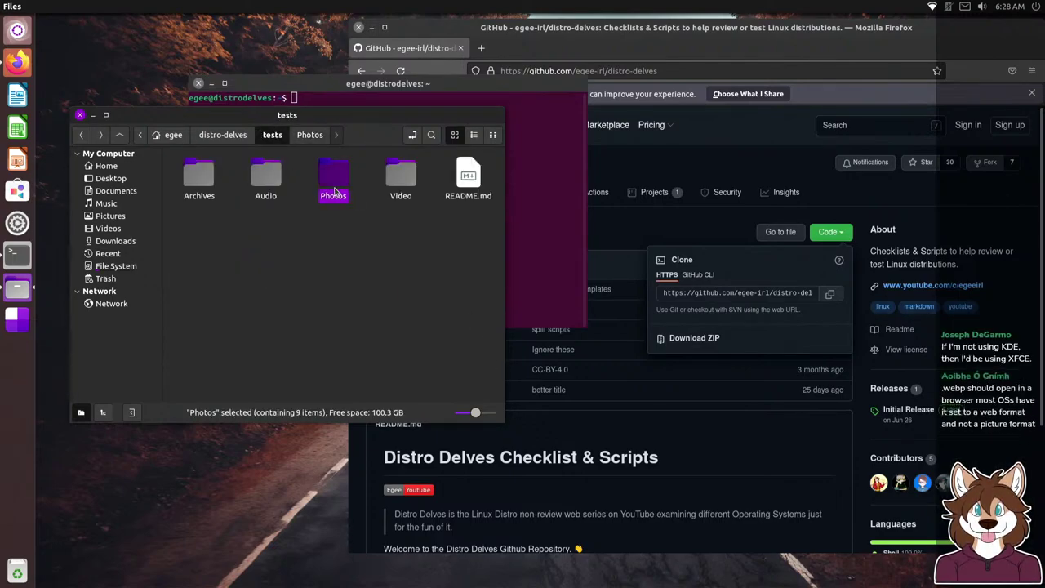
pyautogui.doubleClick(400, 175)
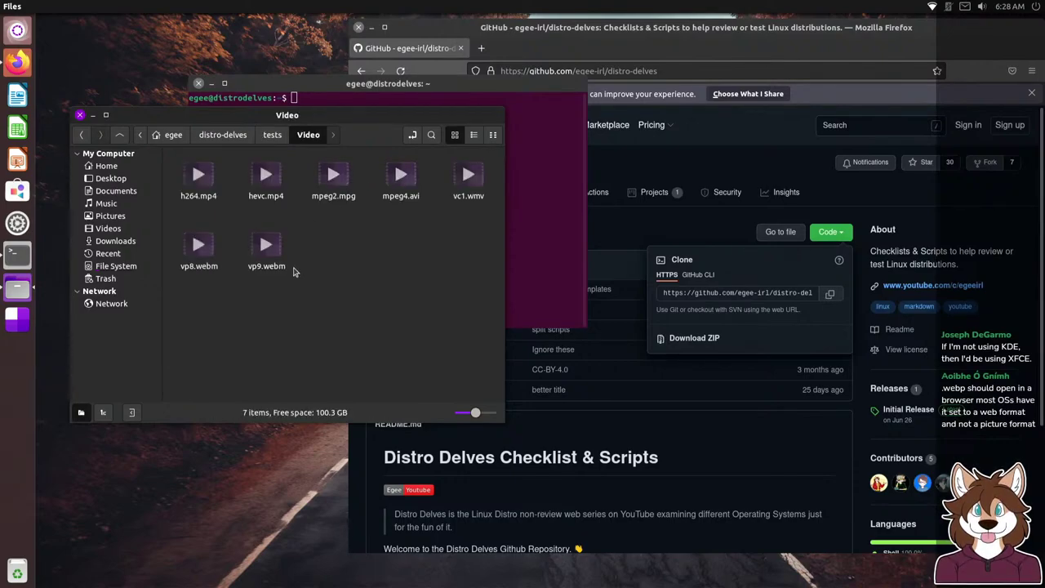
# Step: Play h264.mp4, hevc.mp4, mpeg2.mpg, mpeg4.avi, vc1.wmv, vp8.webm and vp9.webm, then close Videos
pyautogui.doubleClick(202, 180)
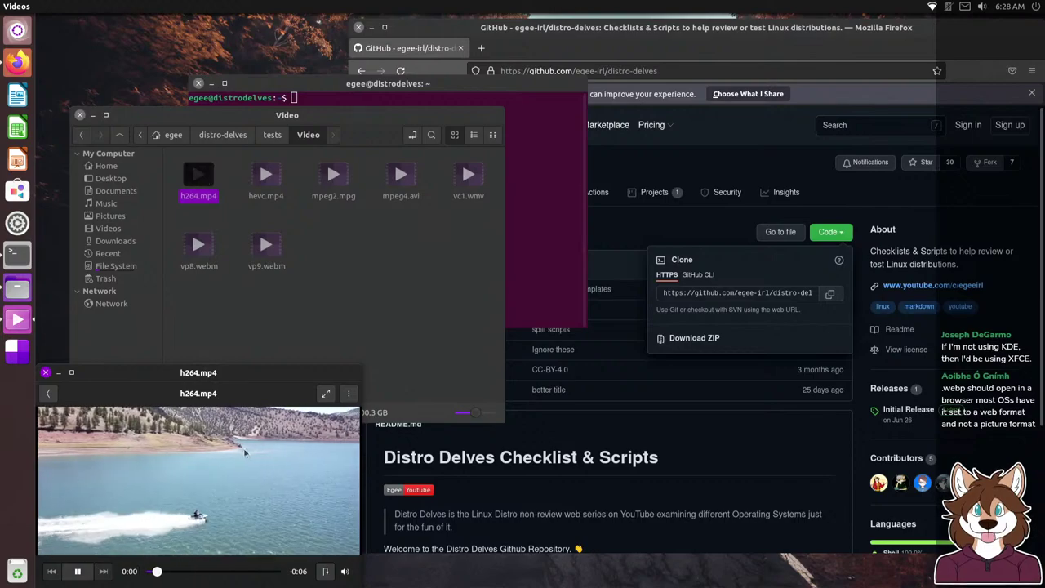
pyautogui.click(271, 199)
pyautogui.doubleClick(270, 199)
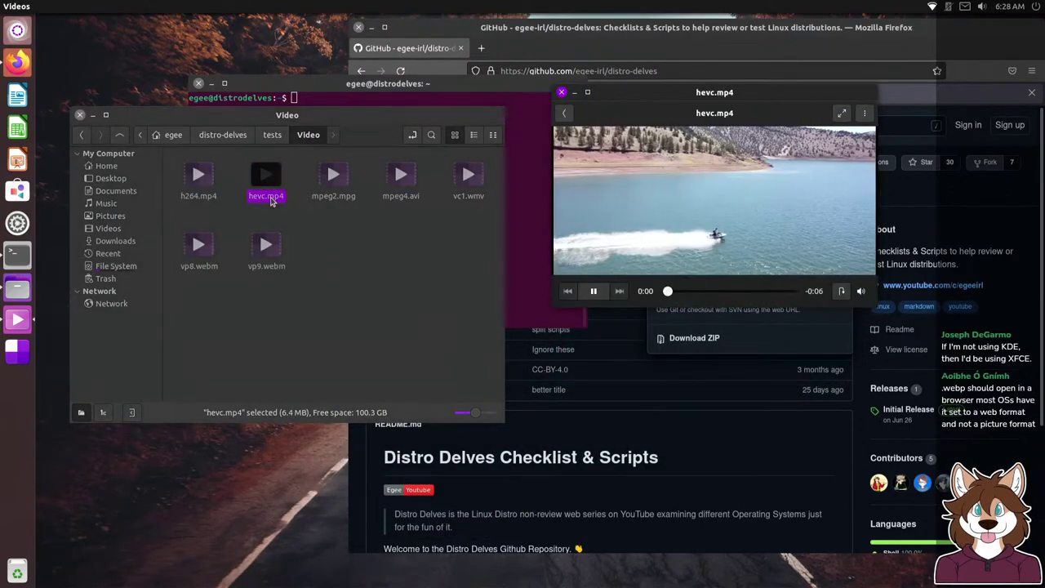
pyautogui.doubleClick(338, 188)
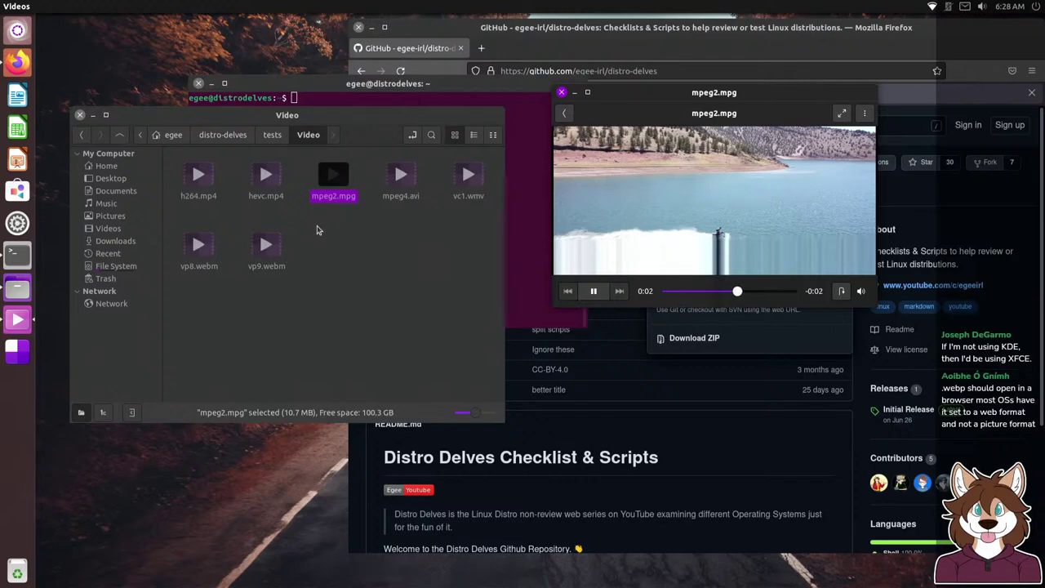
pyautogui.doubleClick(401, 181)
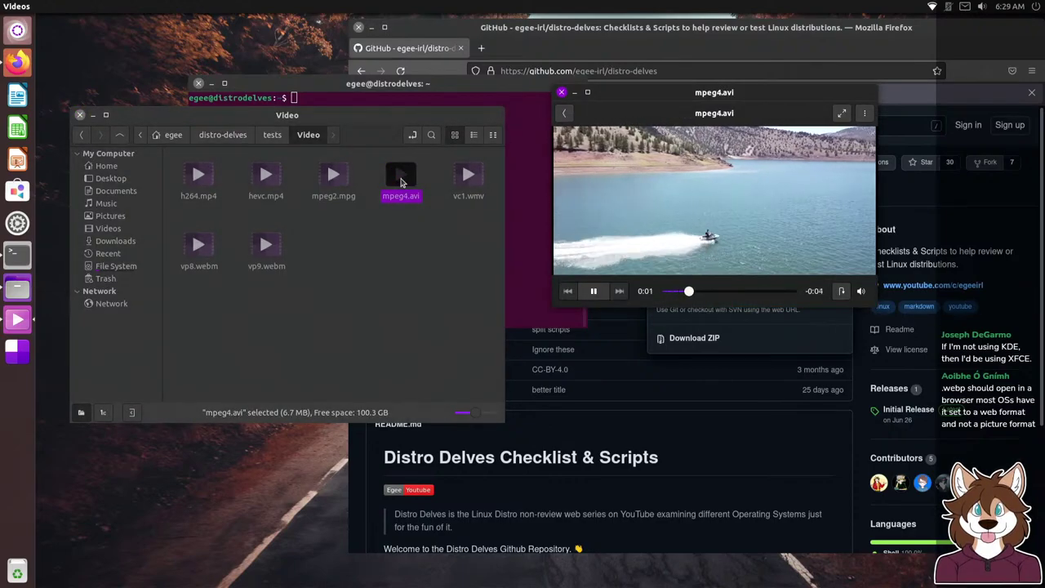
pyautogui.doubleClick(470, 173)
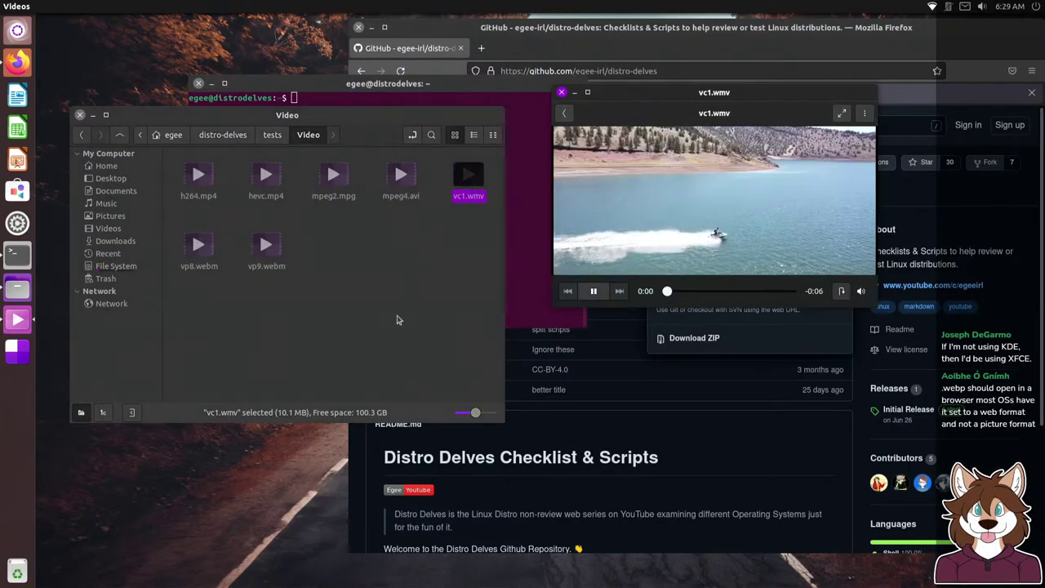
pyautogui.doubleClick(199, 249)
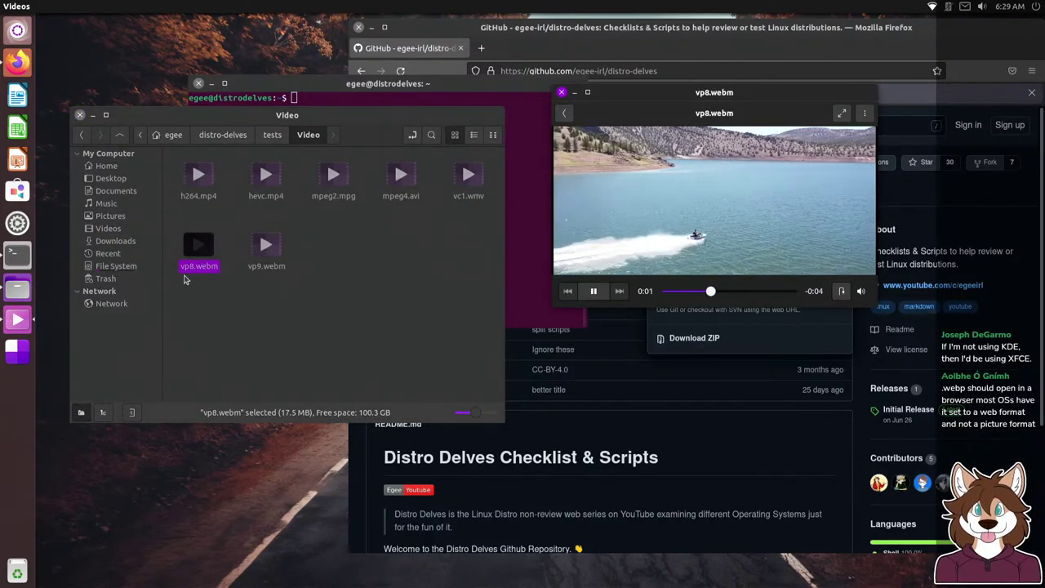
pyautogui.doubleClick(269, 247)
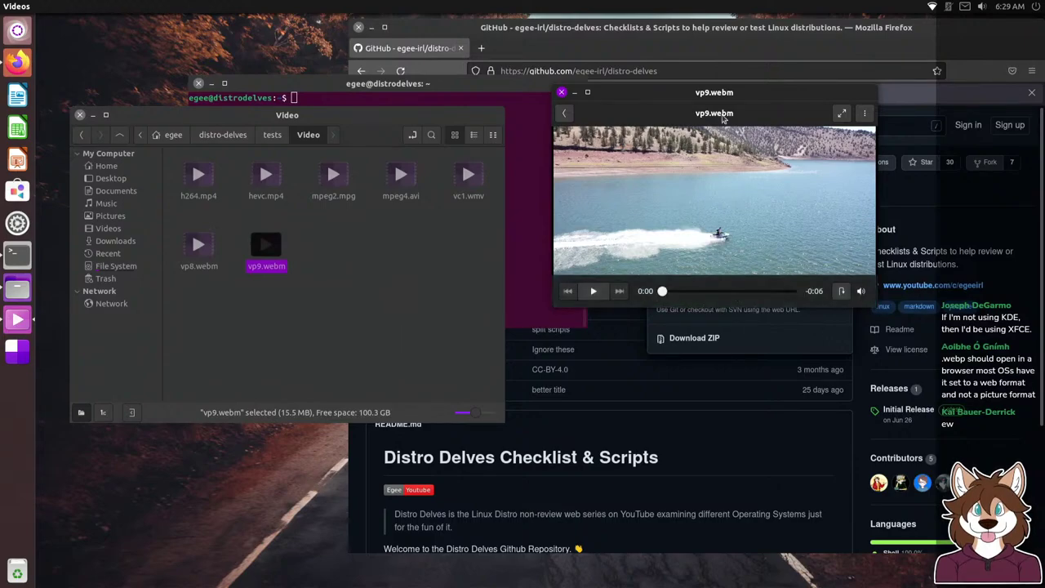
pyautogui.click(561, 93)
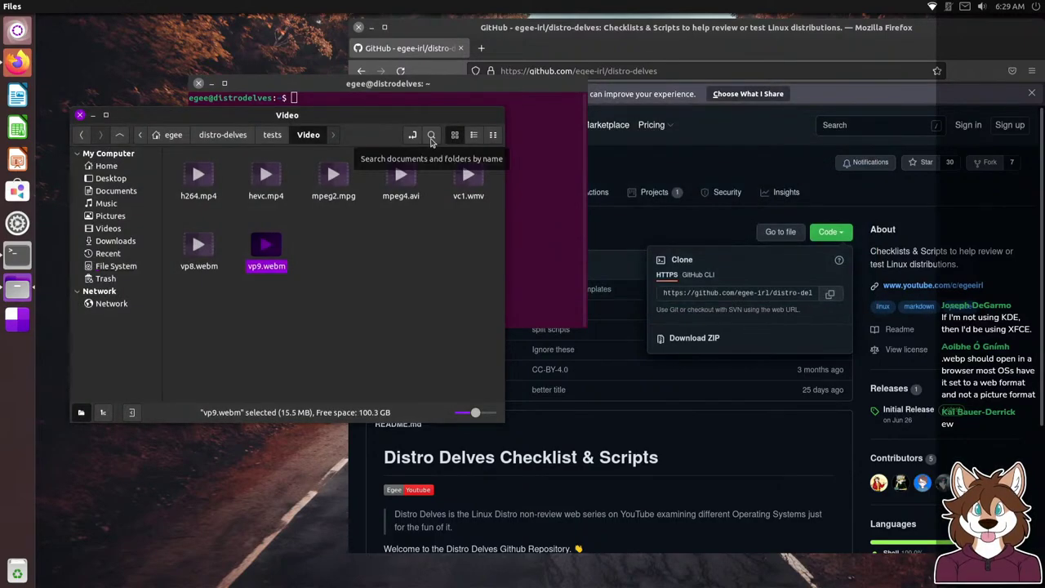
pyautogui.click(272, 134)
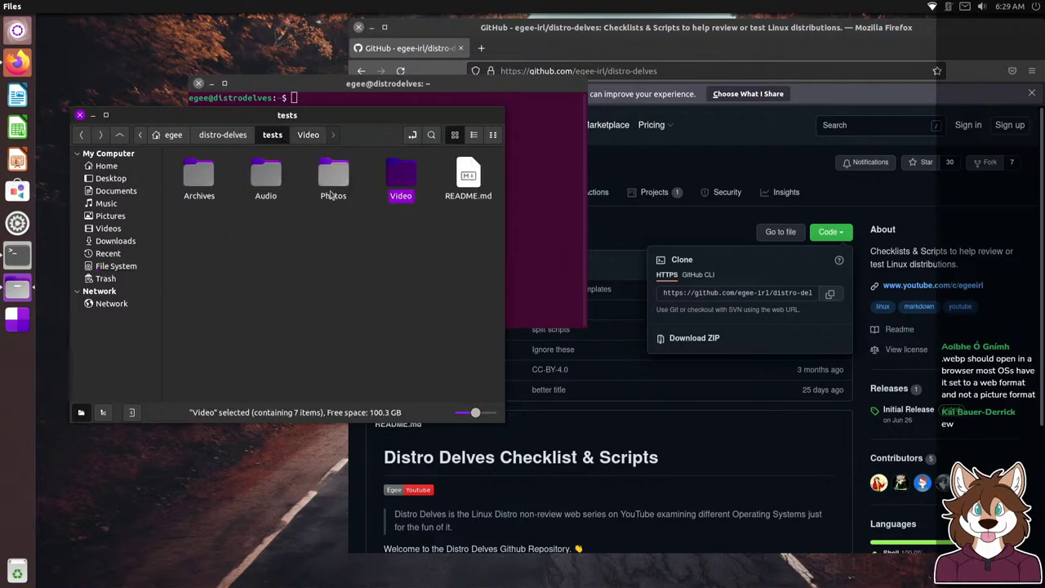
pyautogui.click(332, 172)
pyautogui.doubleClick(332, 172)
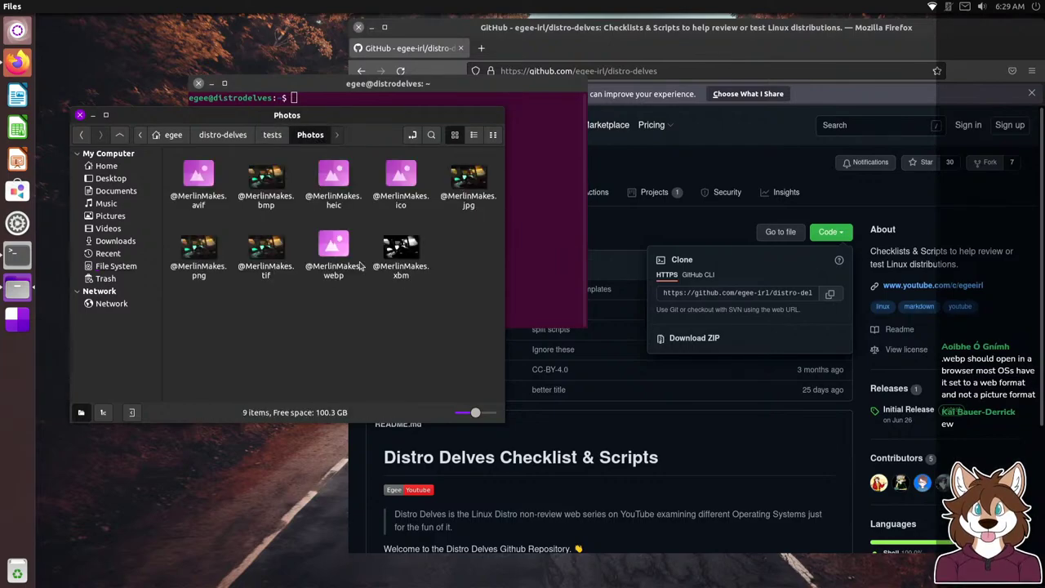
pyautogui.moveTo(333, 245); pyautogui.dragTo(675, 137)
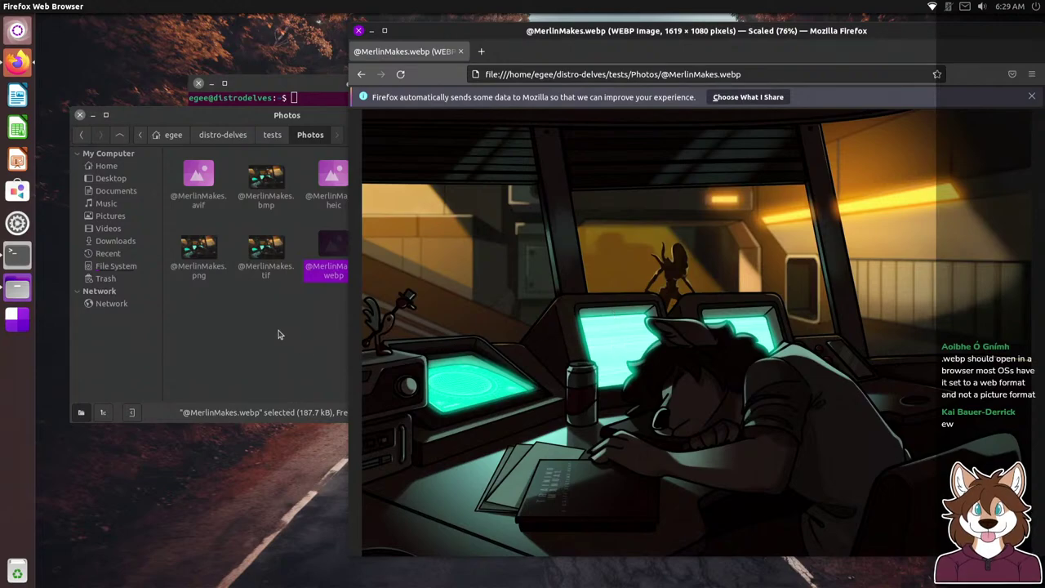
pyautogui.click(286, 350)
# Step: Return to the tests folder, select its four subfolders, then clear the selection
pyautogui.click(273, 134)
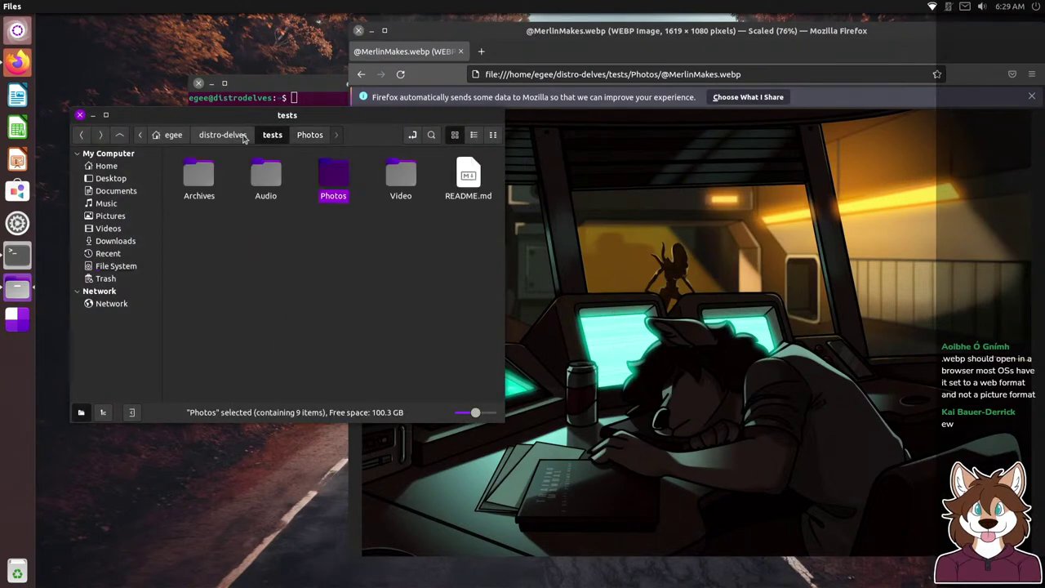
pyautogui.moveTo(422, 261); pyautogui.dragTo(163, 147)
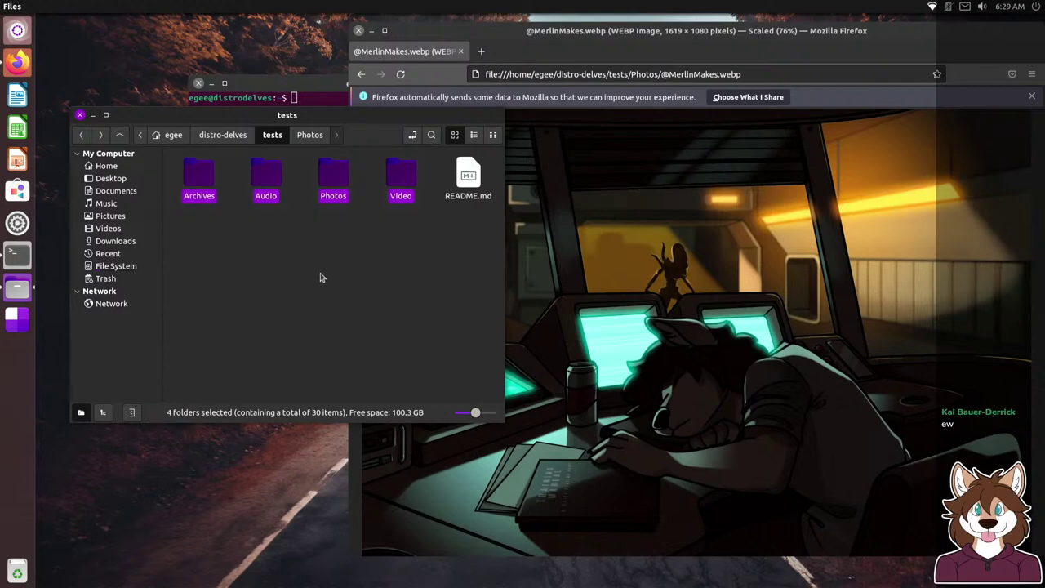
pyautogui.click(324, 301)
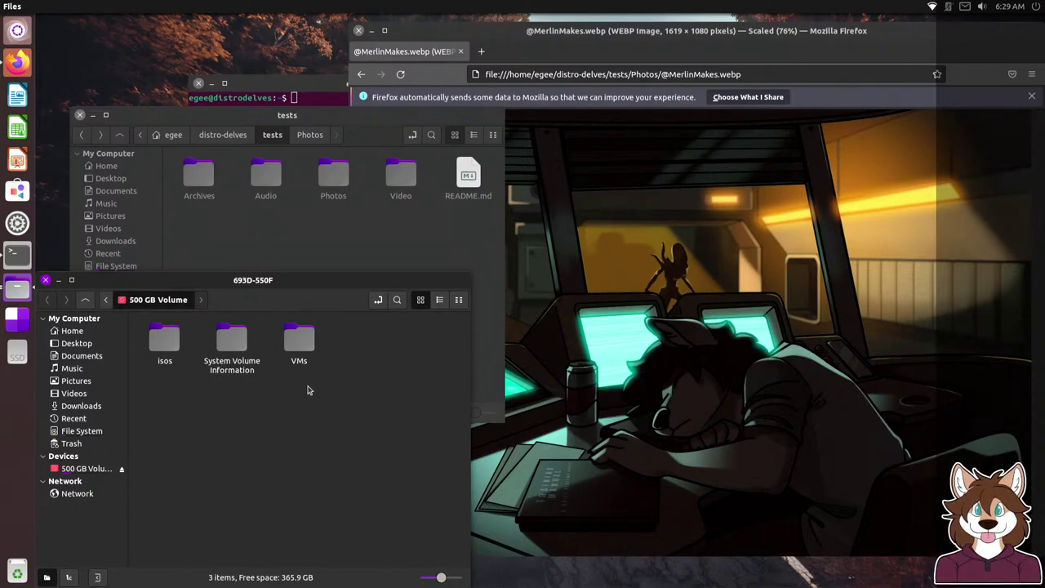
# Step: Close the 500 GB Volume window and eject the drive, choosing Do not Empty Trash
pyautogui.click(47, 281)
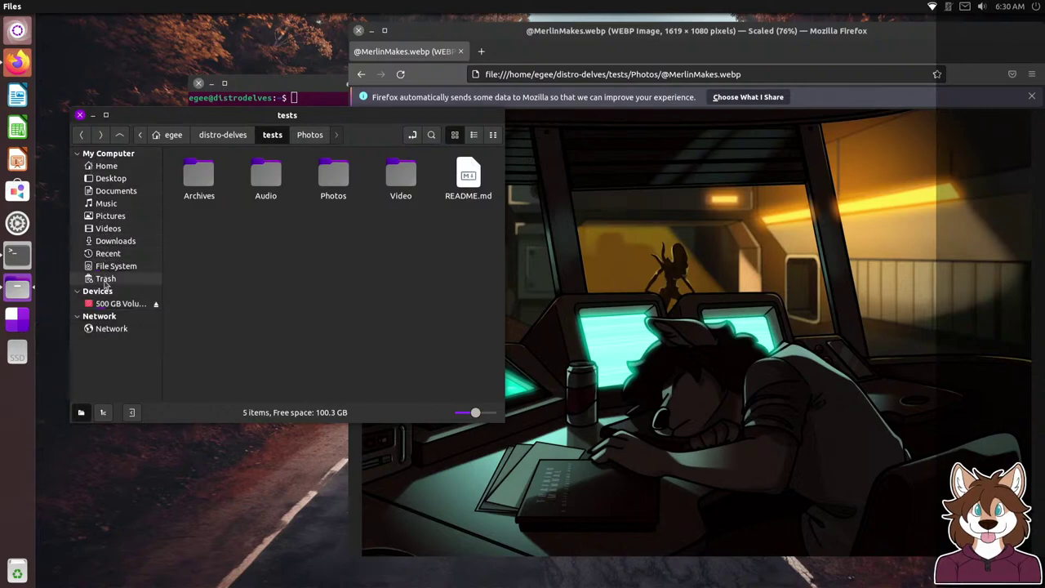
pyautogui.click(156, 303)
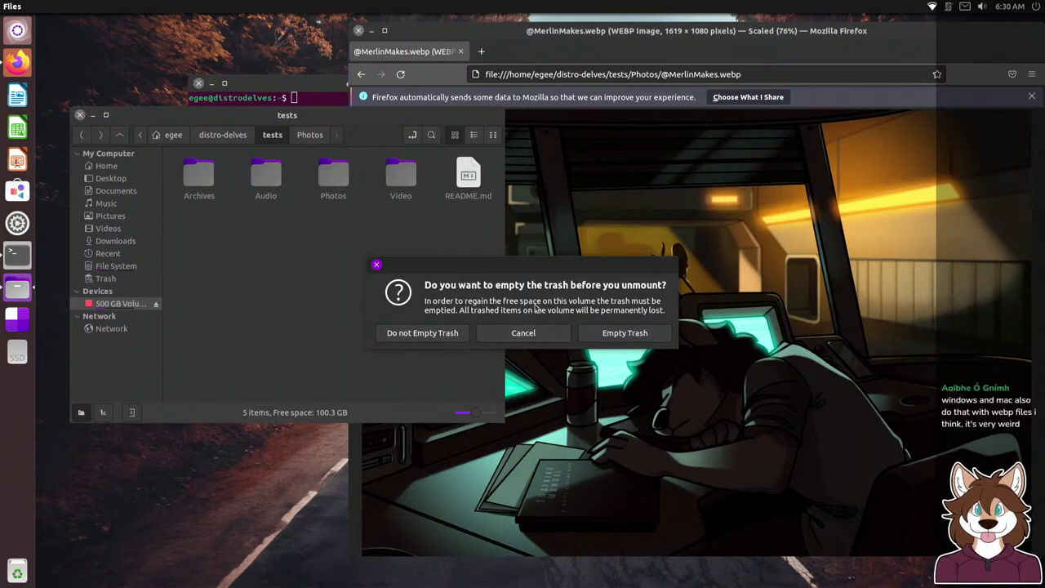
pyautogui.click(447, 335)
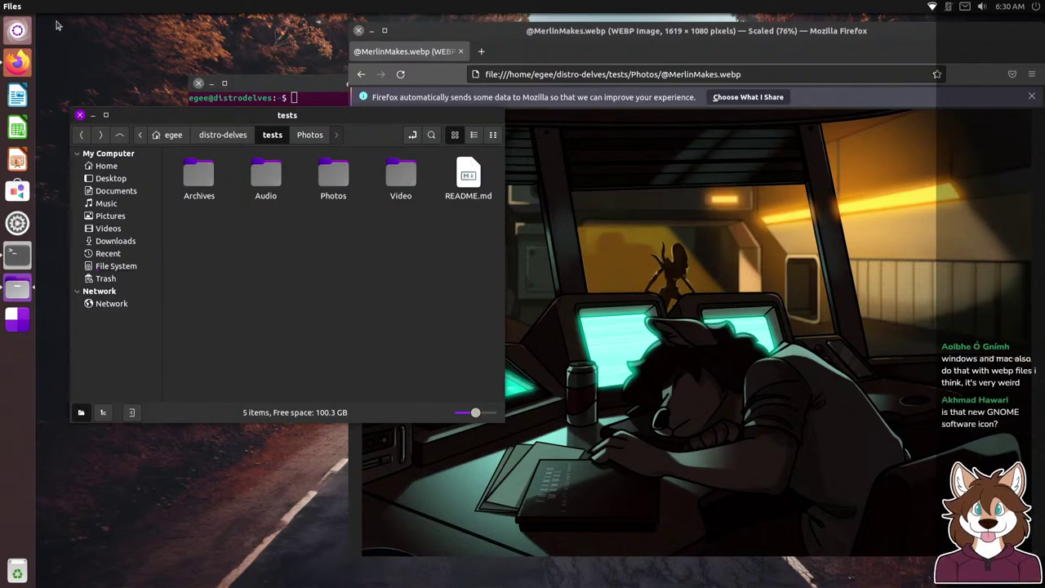
# Step: In Ubuntu Software's Updates, install both pending updates (Snap Store 3.38.0-64, GTK Common Themes), authorising with the password
pyautogui.click(17, 191)
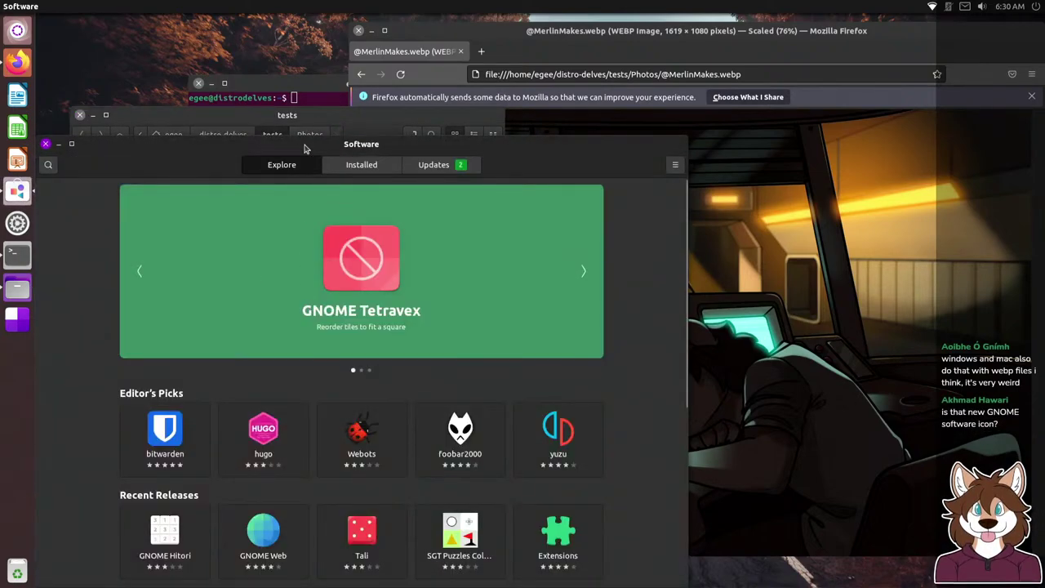
pyautogui.moveTo(307, 149); pyautogui.dragTo(411, 80)
pyautogui.click(535, 98)
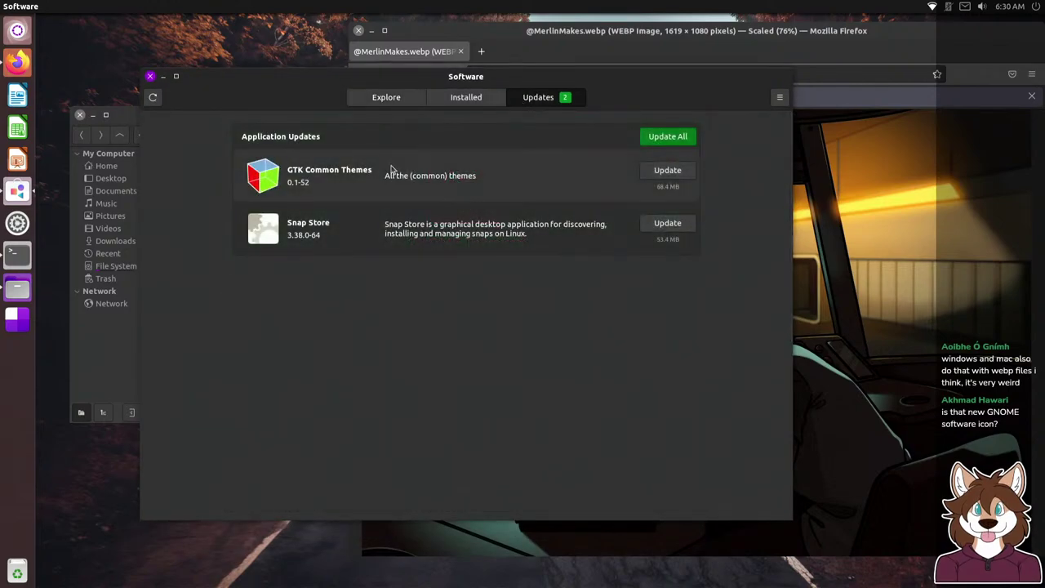
pyautogui.click(668, 137)
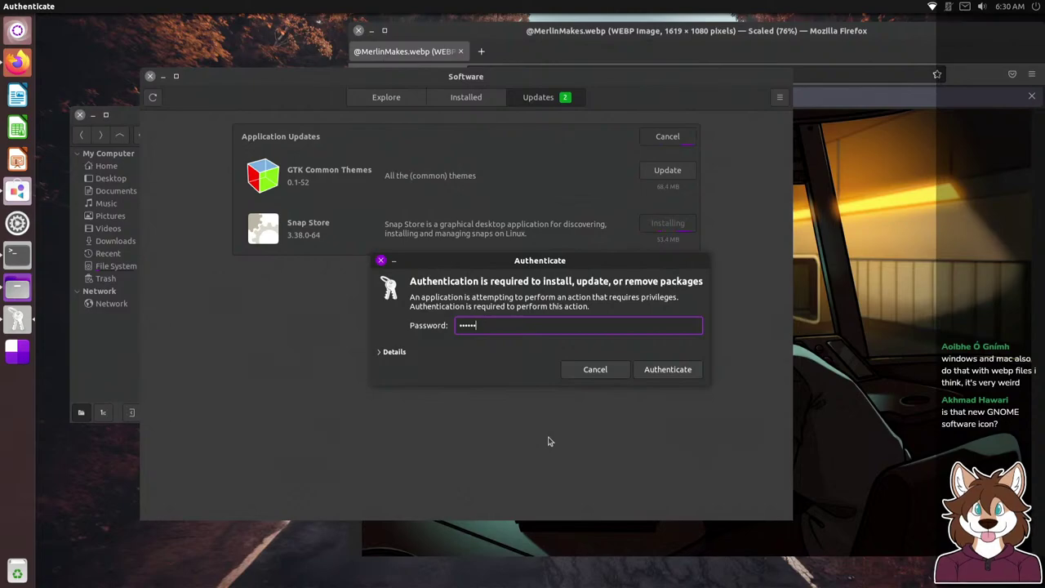
pyautogui.press('Return')
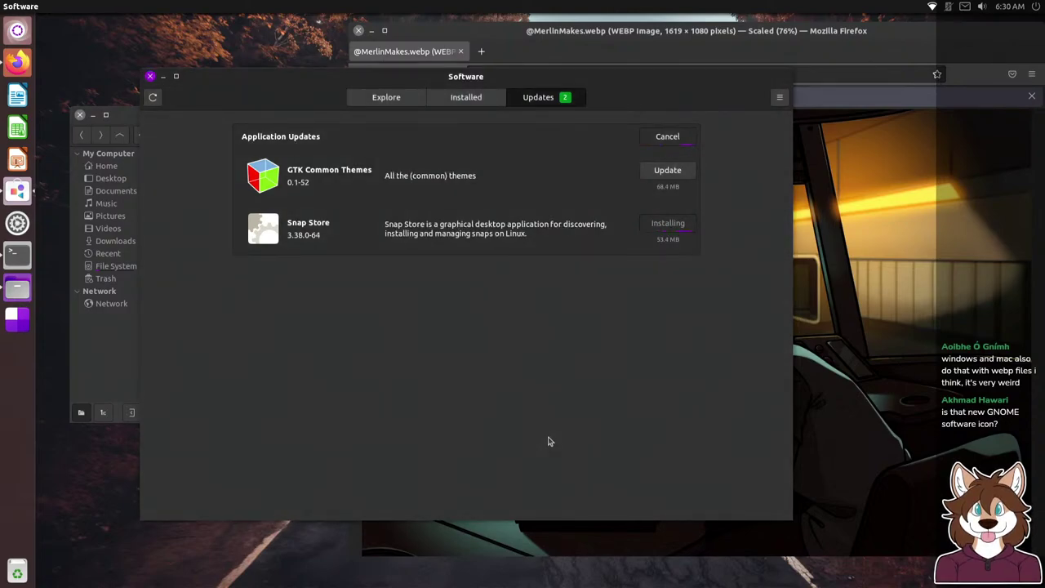
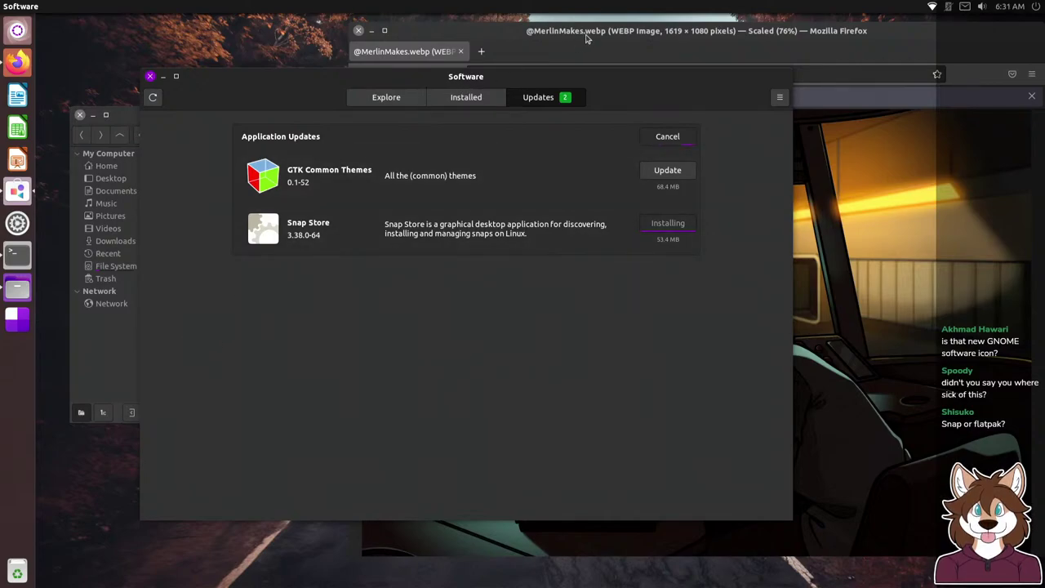
# Step: Bring the Firefox window to the front and maximize it
pyautogui.moveTo(588, 37); pyautogui.dragTo(440, 52)
pyautogui.doubleClick(441, 53)
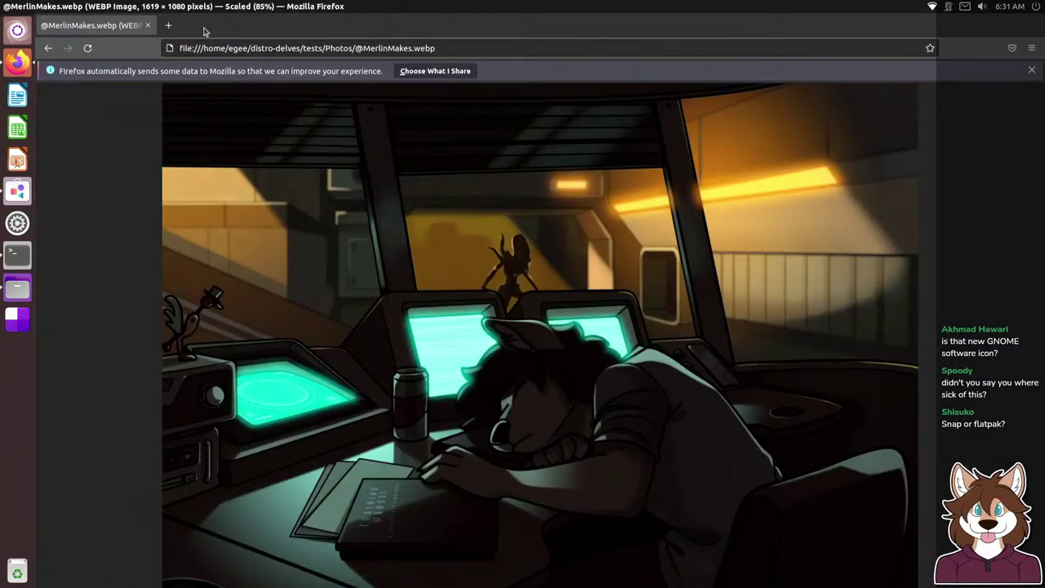
# Step: Search the web for 'snapstore' from the Firefox address bar
pyautogui.click(228, 51)
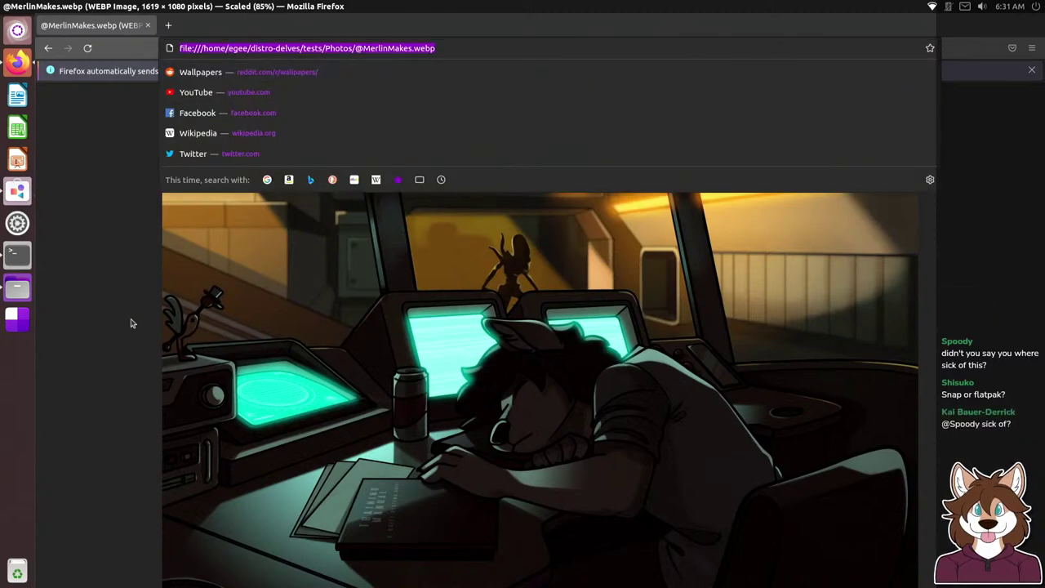
pyautogui.write('snapstore')
pyautogui.press('Return')
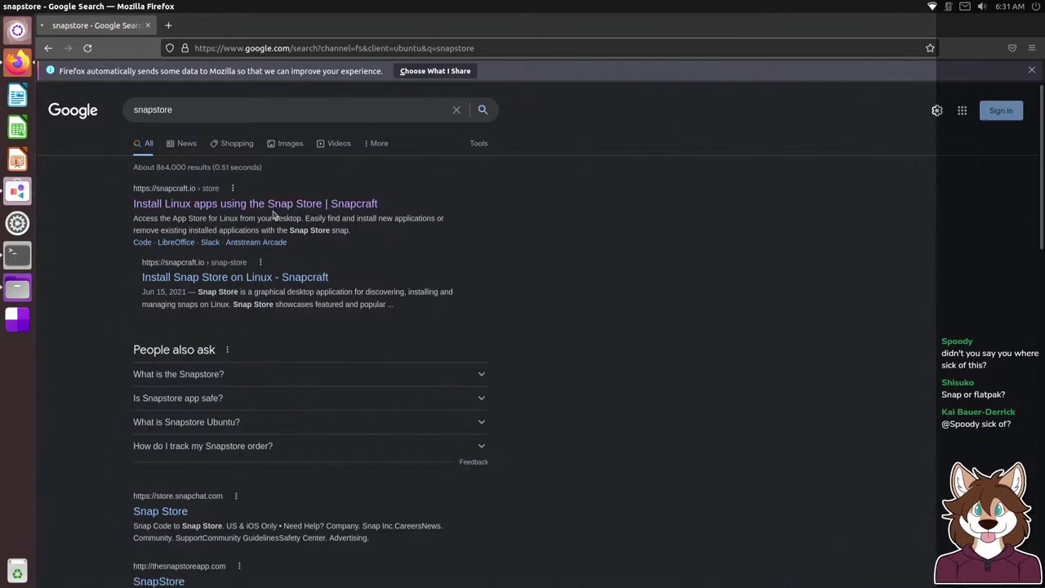
# Step: Open the snapcraft.io result, accept all trackers, and browse the store front page
pyautogui.click(274, 208)
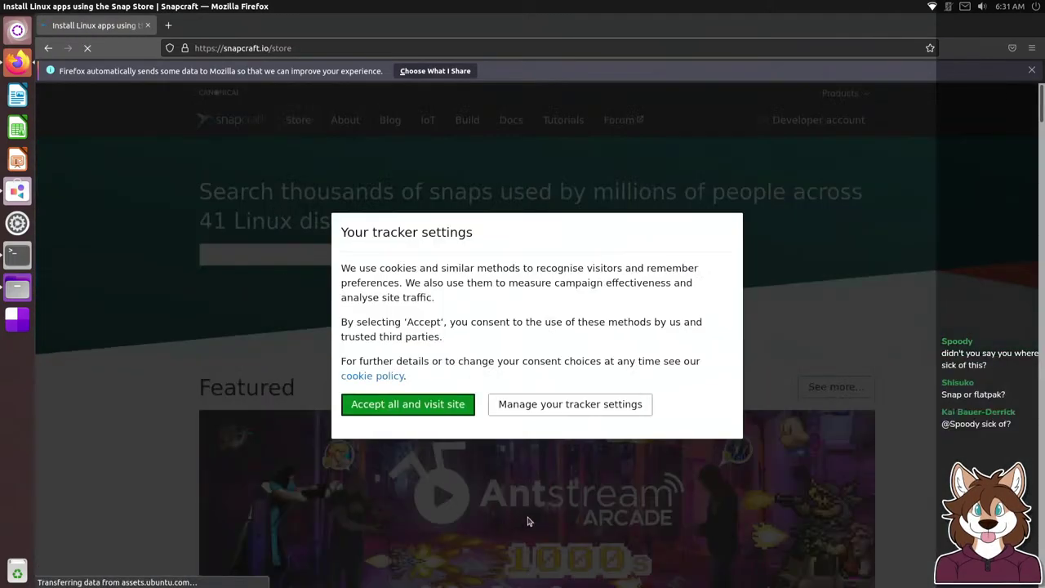
pyautogui.click(399, 392)
pyautogui.scroll(-5, 58, 391)
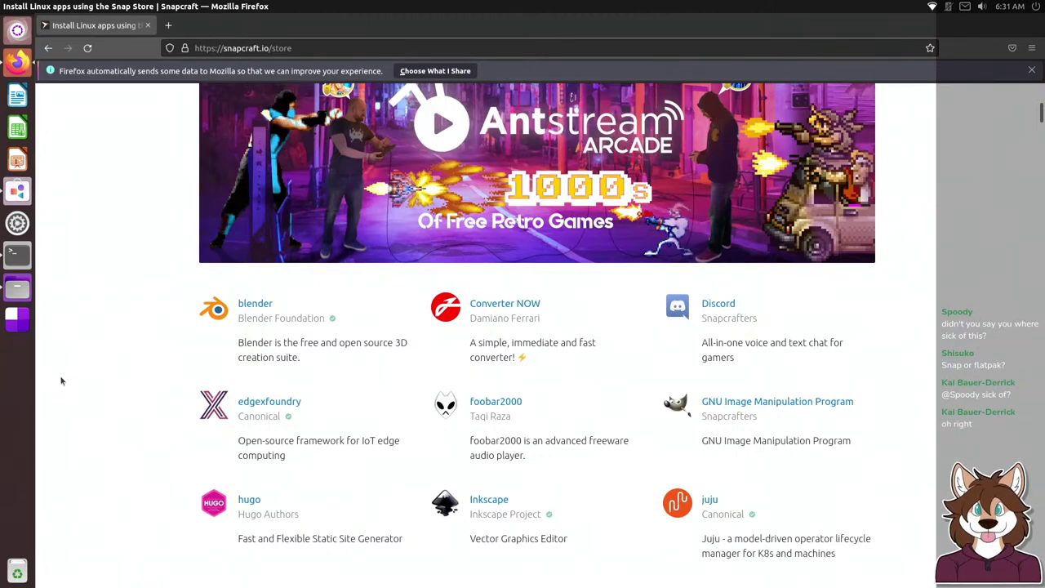
pyautogui.scroll(-1, 61, 378)
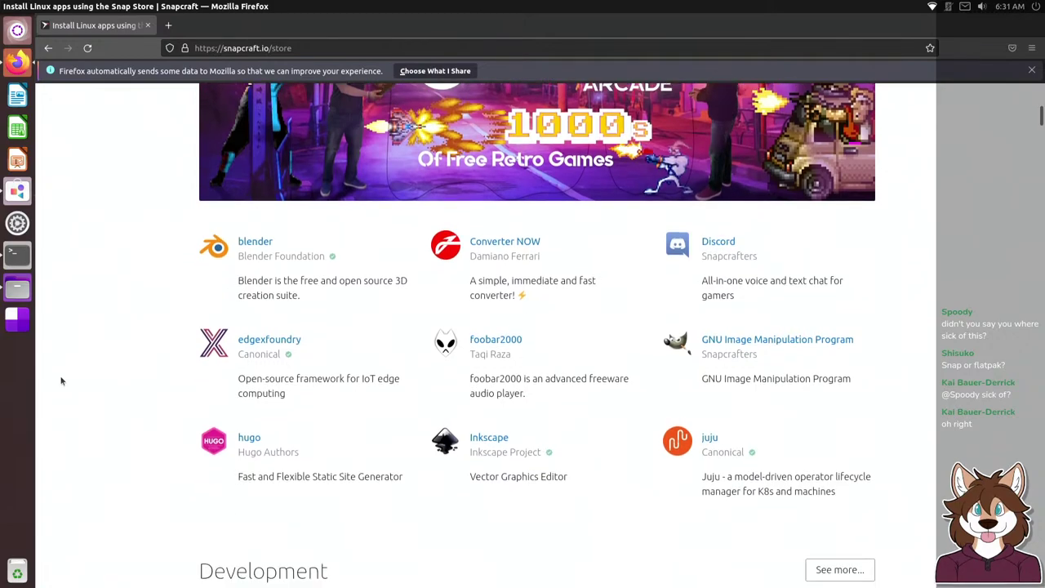
pyautogui.scroll(-4, 60, 379)
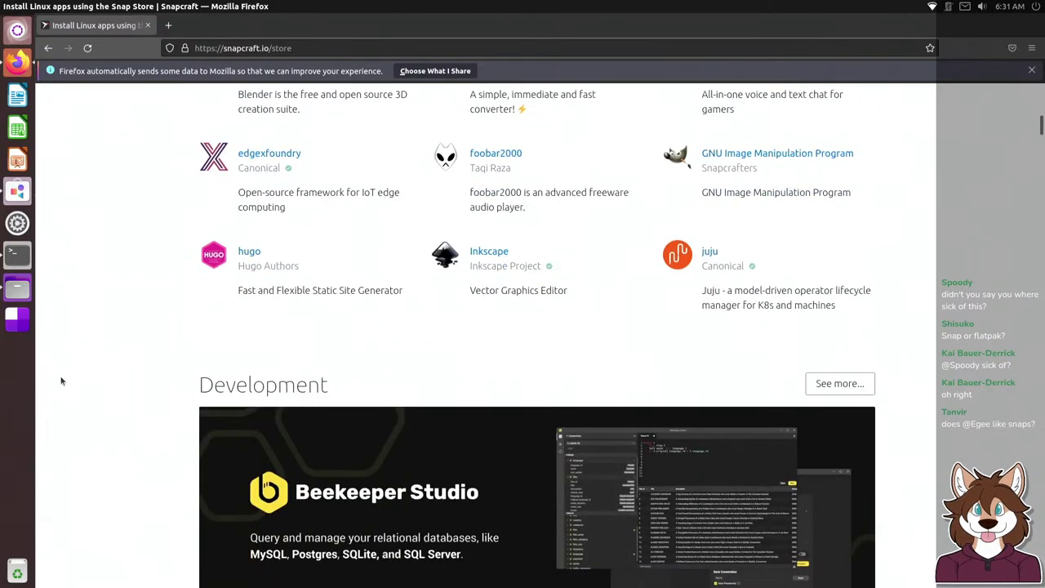
pyautogui.scroll(-4, 60, 380)
pyautogui.scroll(12, 128, 385)
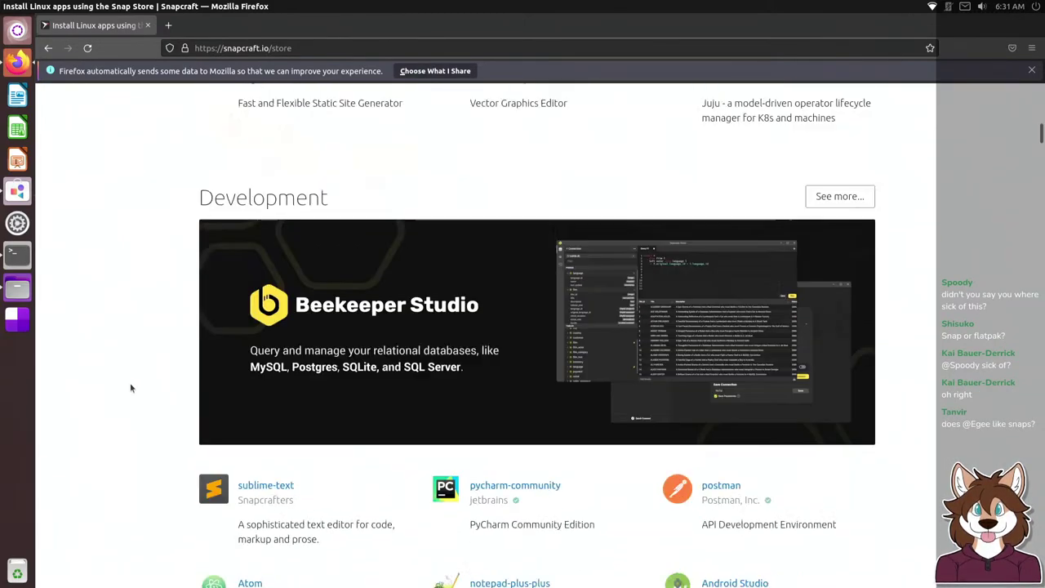
pyautogui.scroll(2, 142, 393)
pyautogui.click(306, 263)
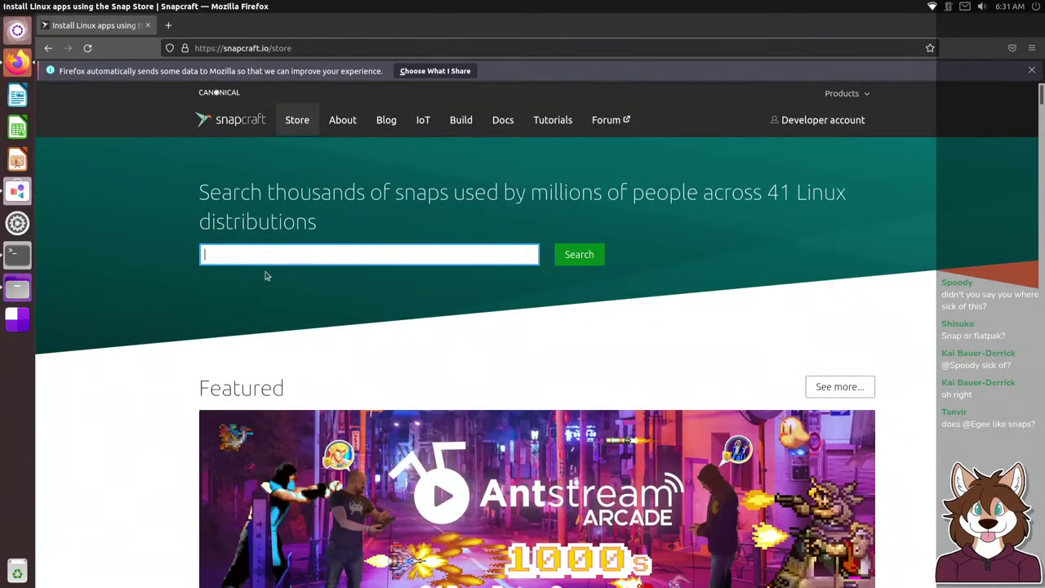
pyautogui.write('slurm')
pyautogui.press('Return')
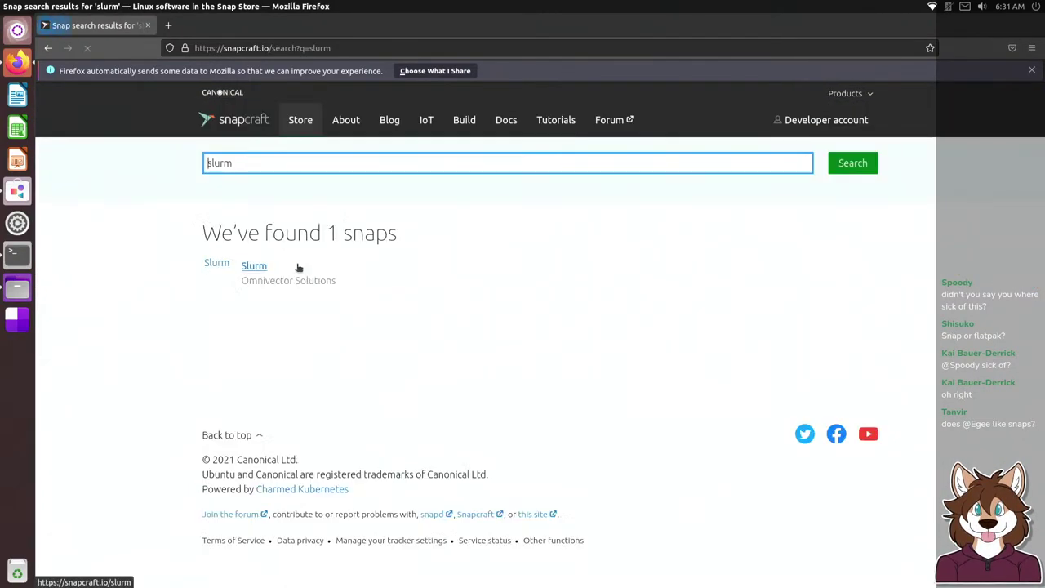
pyautogui.click(250, 269)
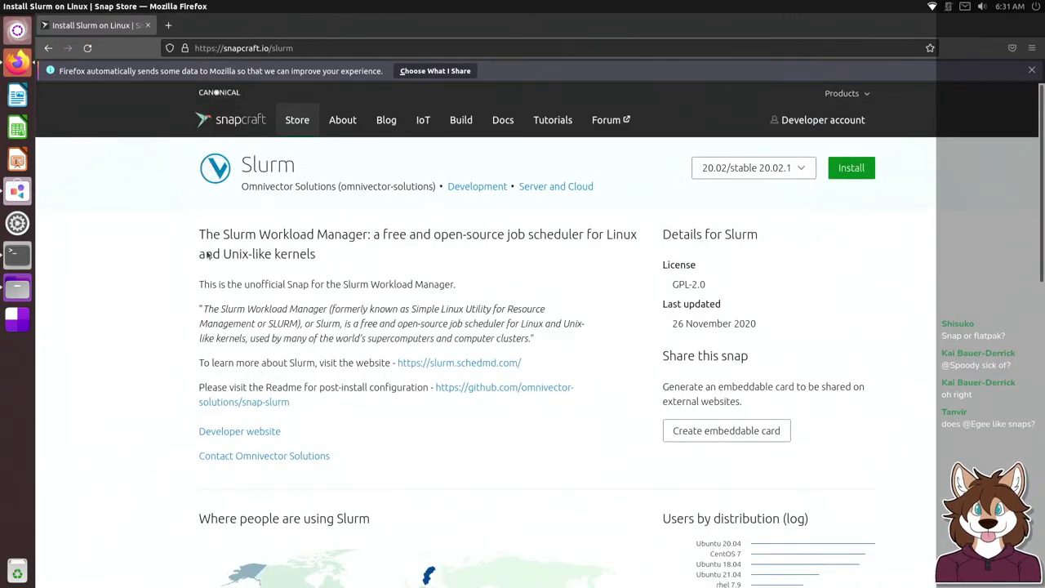
pyautogui.scroll(-5, 163, 486)
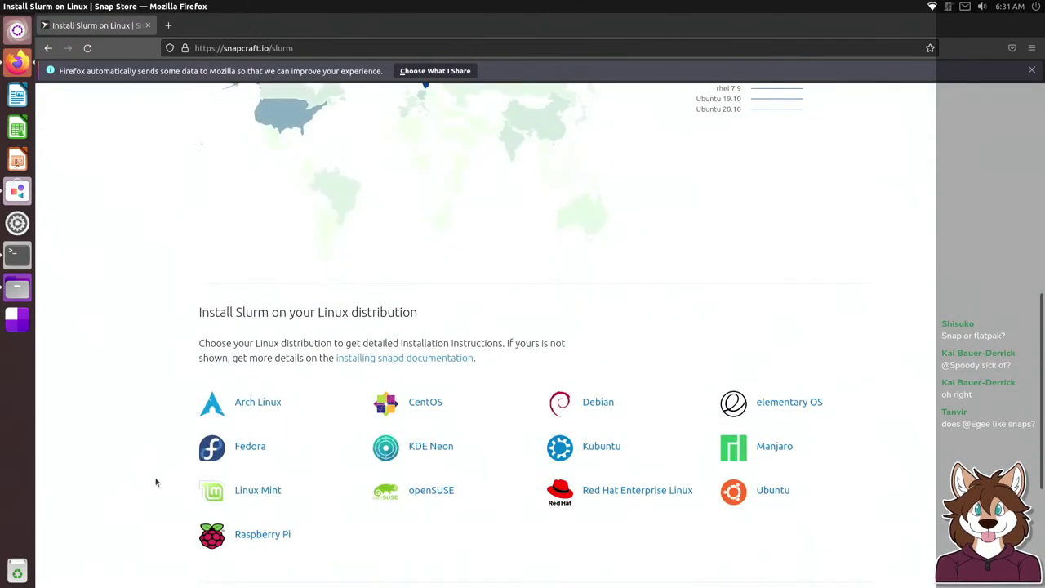
pyautogui.scroll(6, 158, 482)
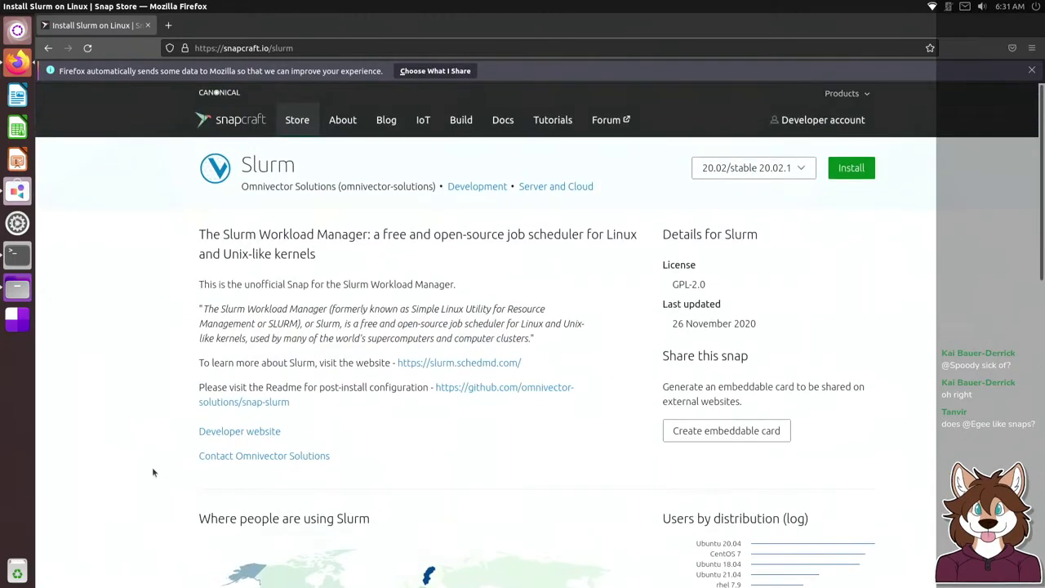
pyautogui.doubleClick(268, 165)
pyautogui.click(142, 391)
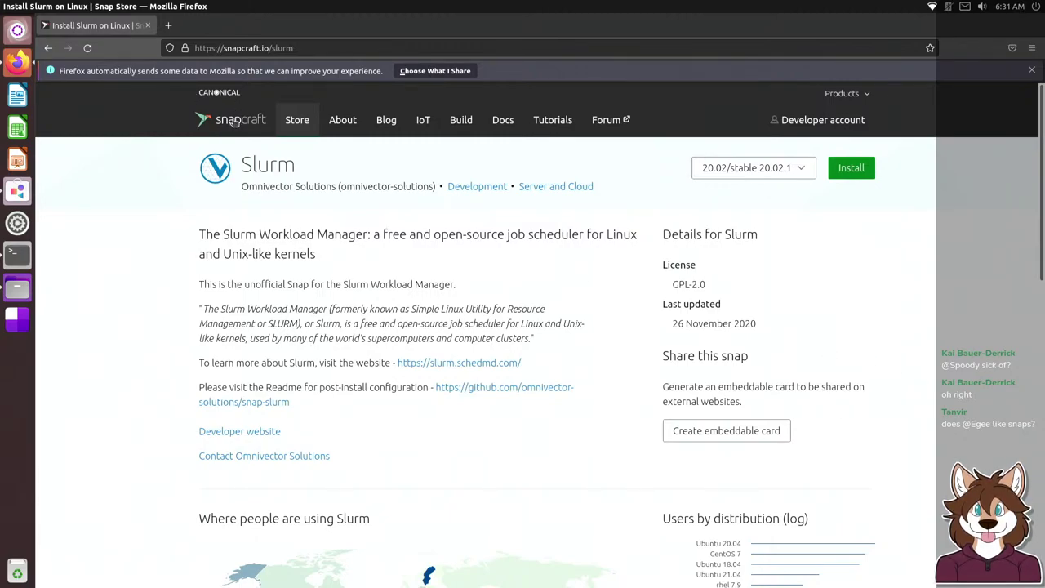
pyautogui.rightClick(102, 302)
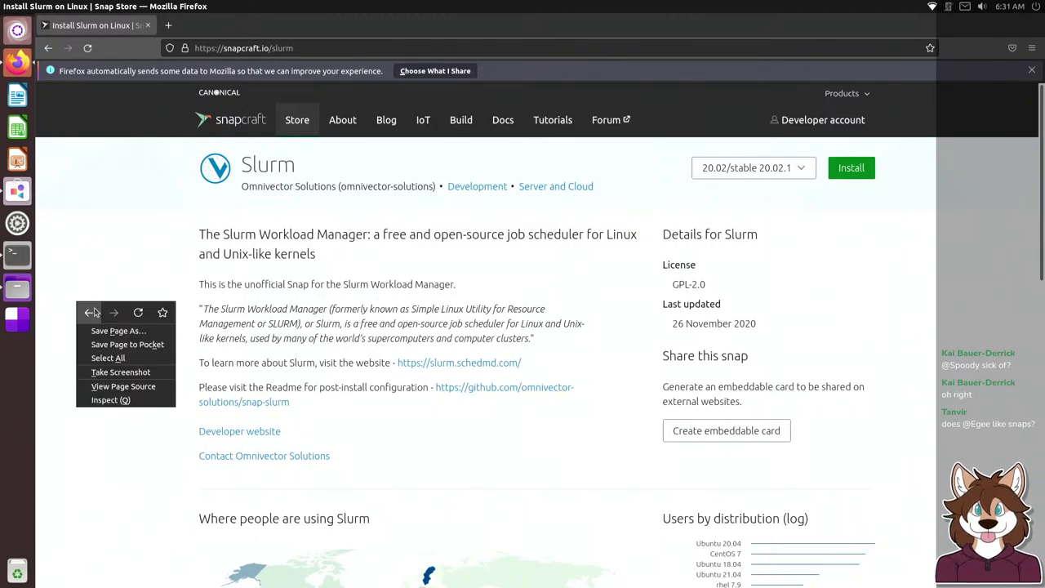
pyautogui.click(91, 310)
pyautogui.rightClick(94, 308)
pyautogui.click(110, 321)
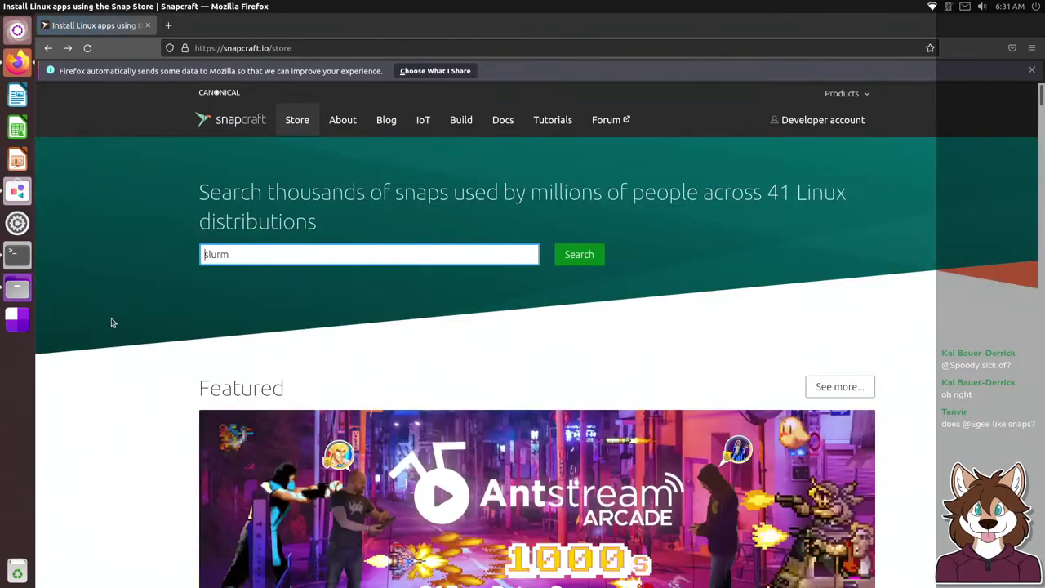
pyautogui.scroll(-3, 115, 324)
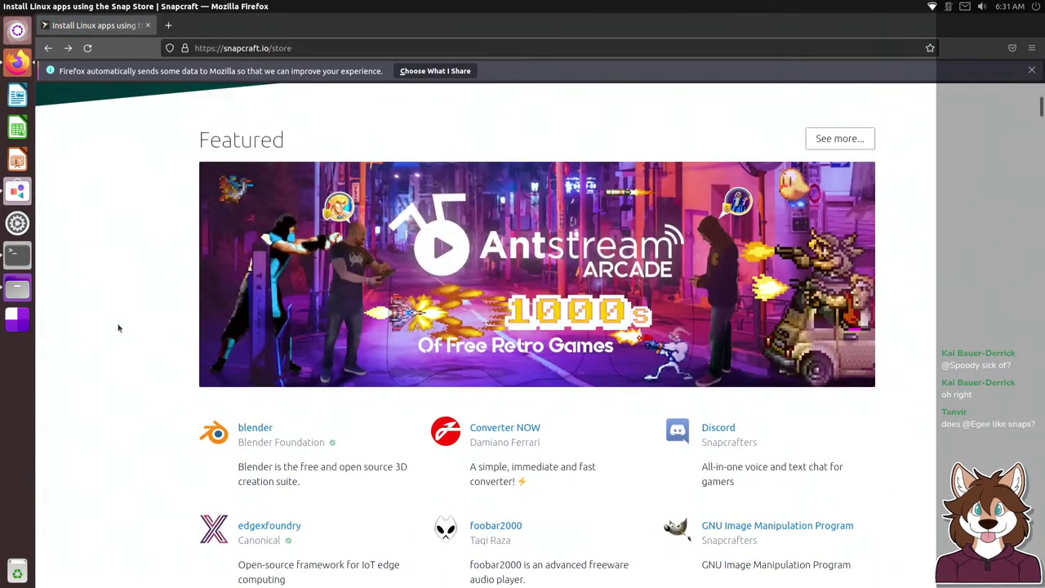
pyautogui.scroll(-2, 118, 327)
pyautogui.scroll(1, 117, 328)
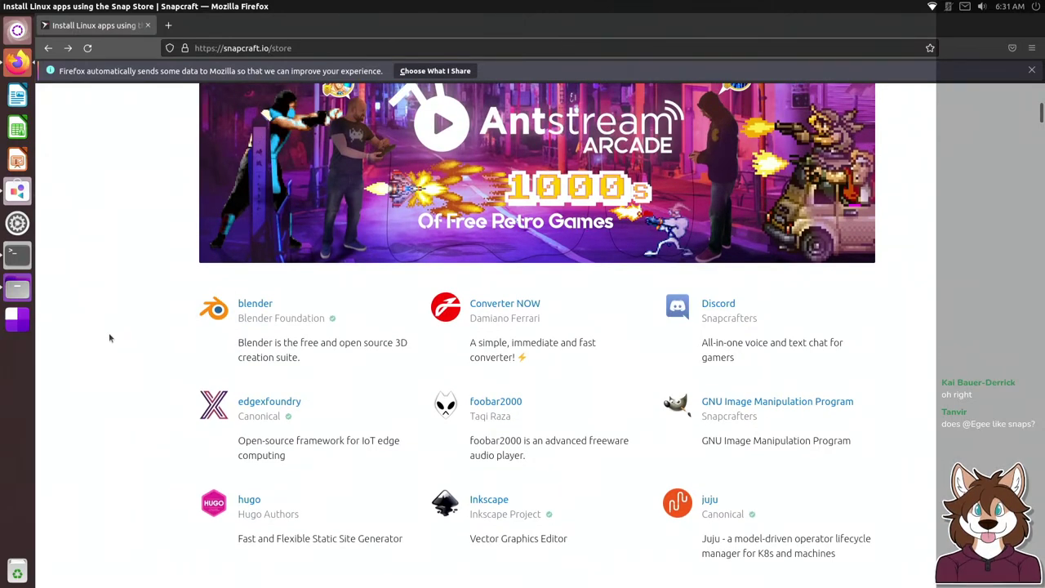
pyautogui.scroll(-5, 110, 336)
pyautogui.scroll(-4, 110, 337)
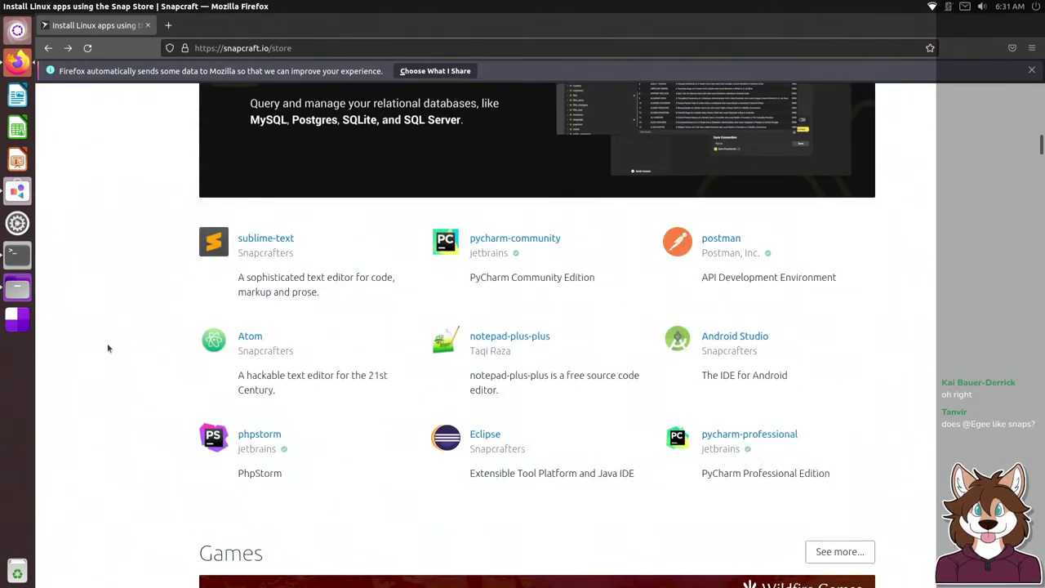
pyautogui.scroll(-3, 107, 348)
pyautogui.scroll(-2, 107, 347)
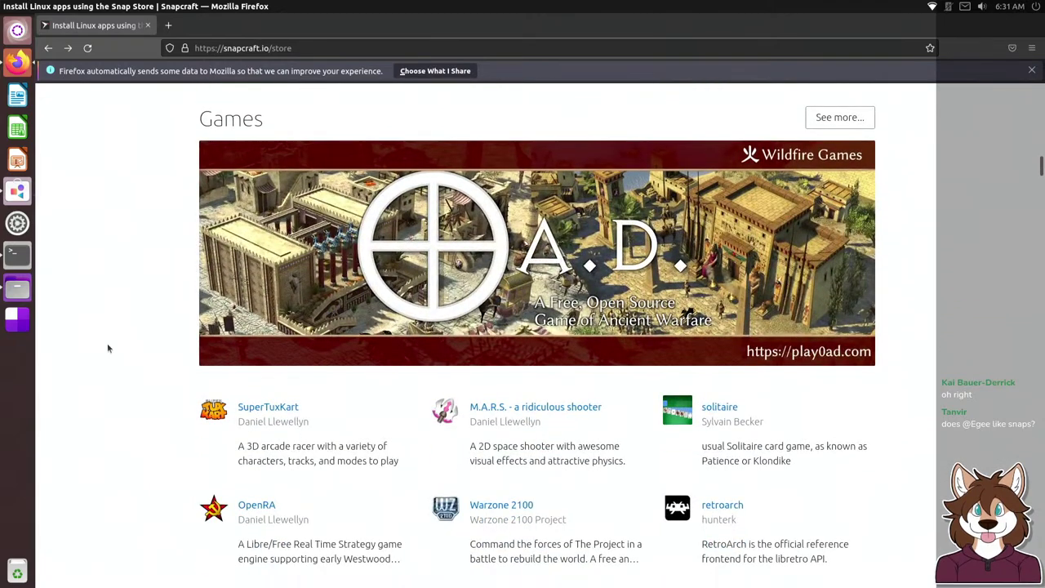
pyautogui.scroll(-2, 106, 347)
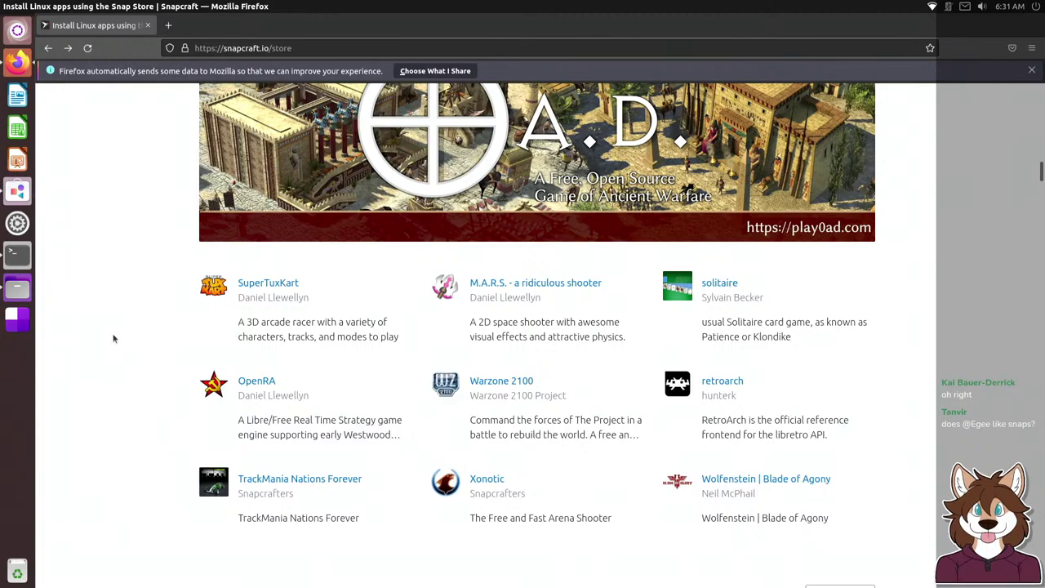
pyautogui.scroll(-2, 114, 338)
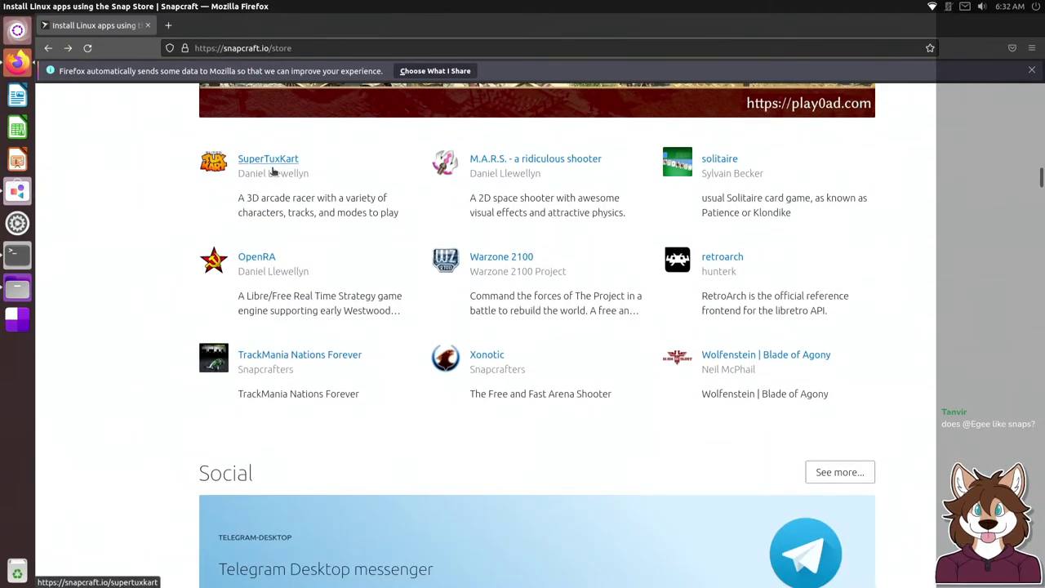
pyautogui.scroll(-5, 134, 442)
pyautogui.scroll(4, 133, 442)
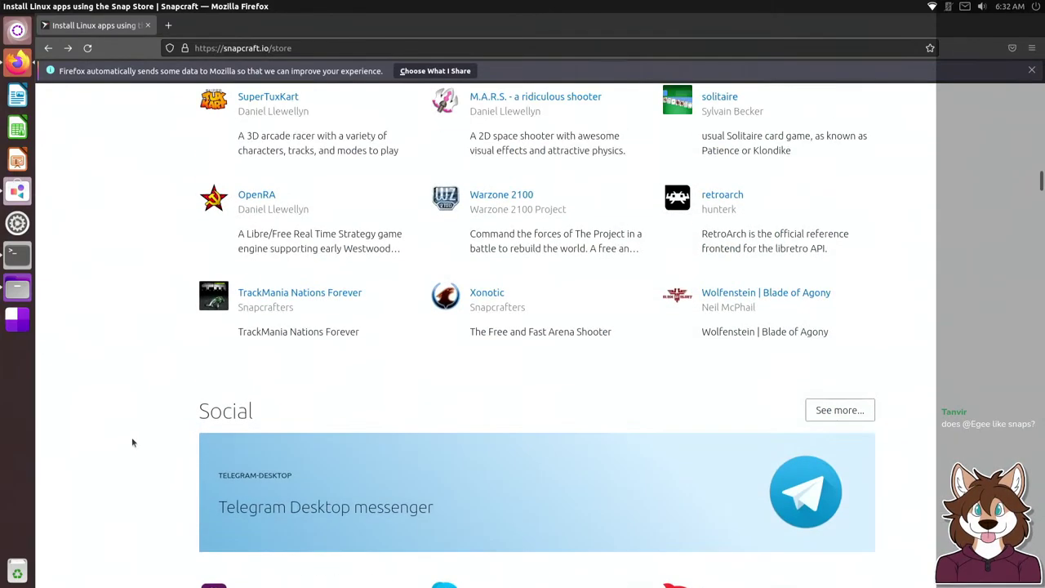
pyautogui.scroll(-2, 131, 441)
pyautogui.scroll(7, 131, 441)
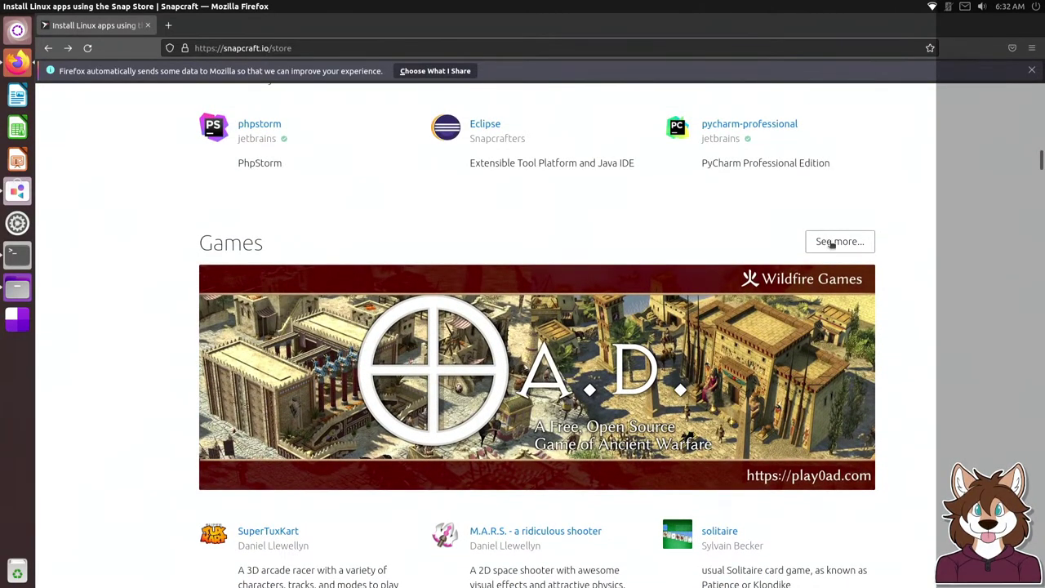
# Step: Open the full Games snaps listing and browse its first page
pyautogui.click(836, 241)
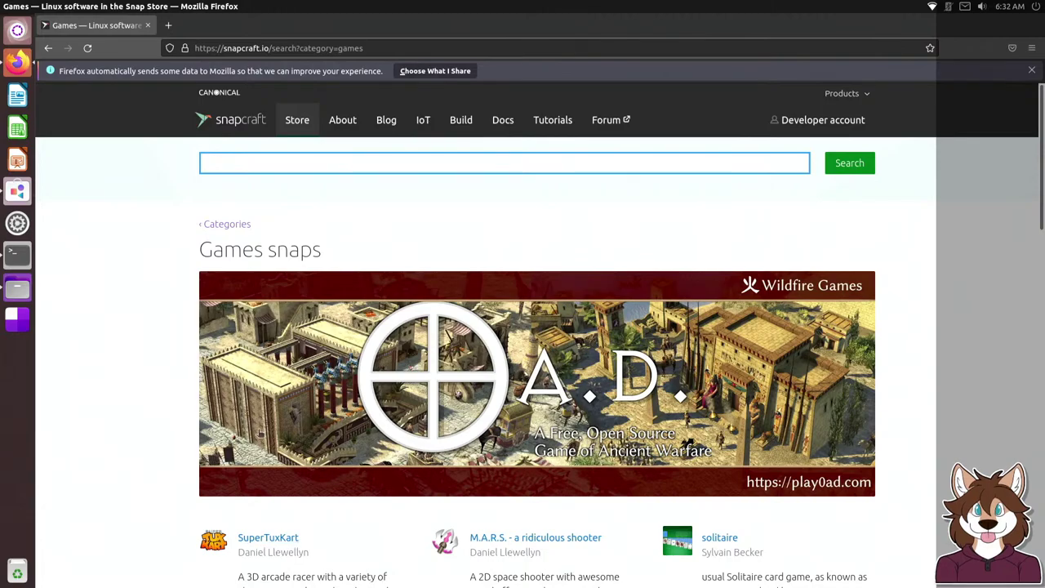
pyautogui.scroll(-4, 260, 432)
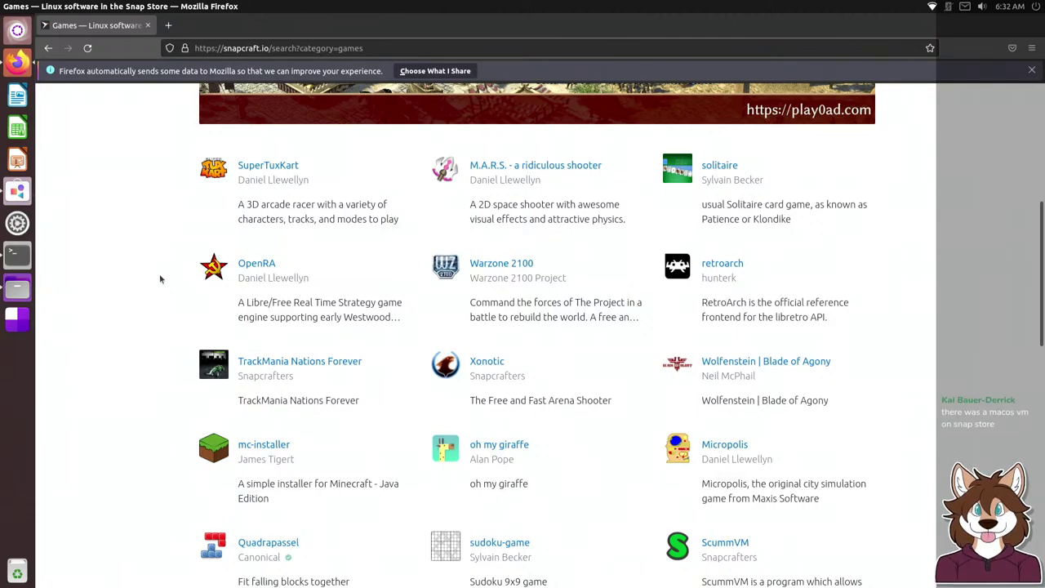
pyautogui.scroll(-1, 139, 261)
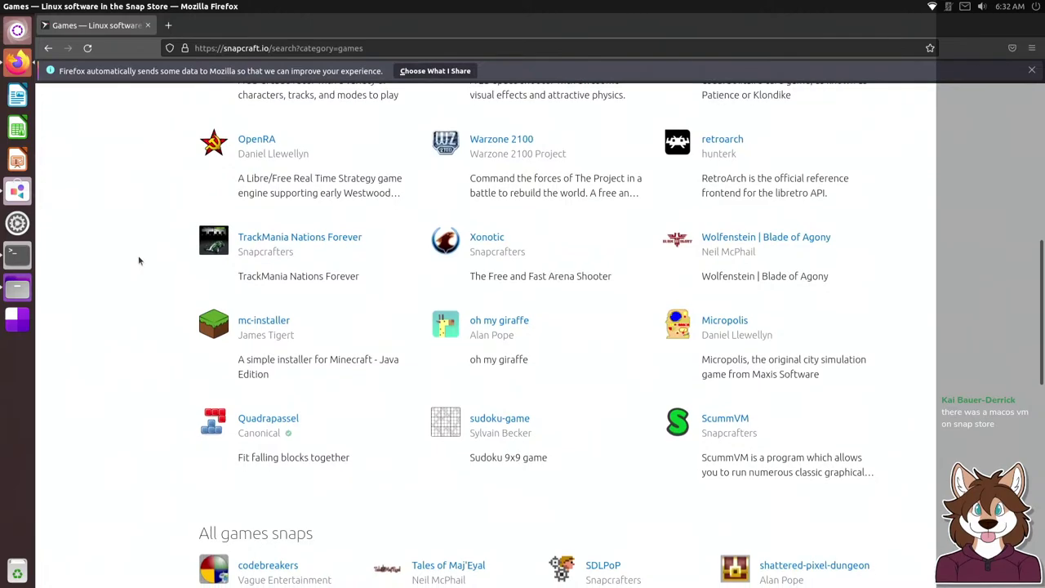
pyautogui.scroll(-2, 139, 260)
pyautogui.scroll(-1, 137, 257)
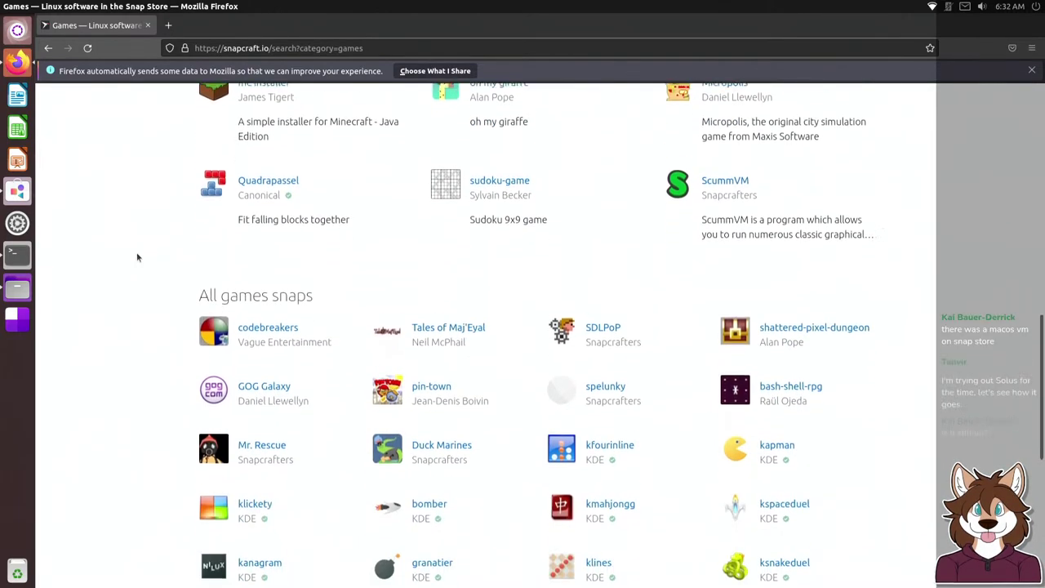
pyautogui.scroll(-1, 137, 257)
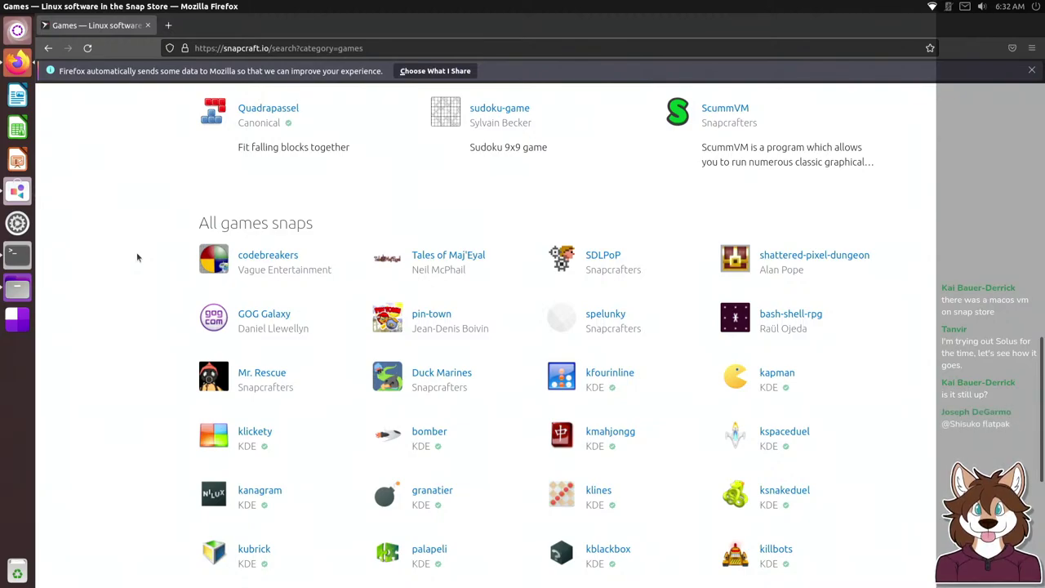
pyautogui.scroll(-4, 137, 257)
pyautogui.scroll(1, 136, 256)
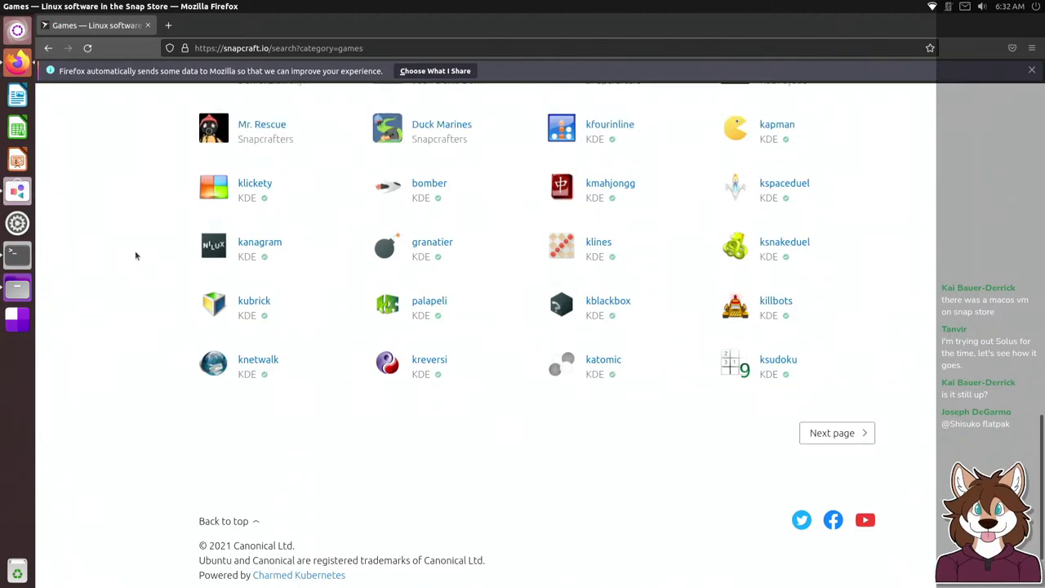
pyautogui.scroll(2, 137, 256)
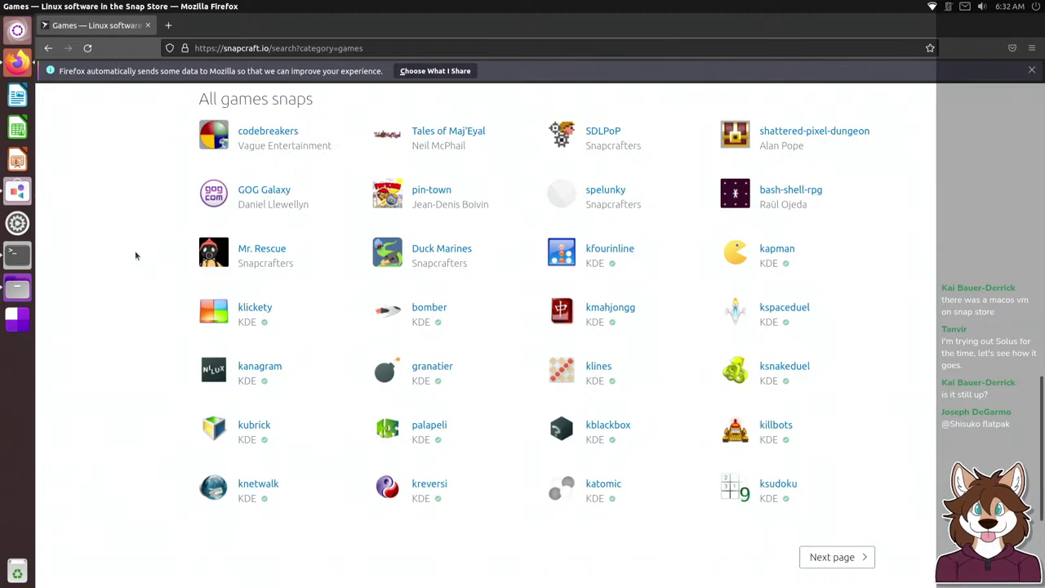
pyautogui.scroll(-3, 136, 257)
# Step: Go to page 2 of the Games listing, then on to page 3
pyautogui.click(822, 346)
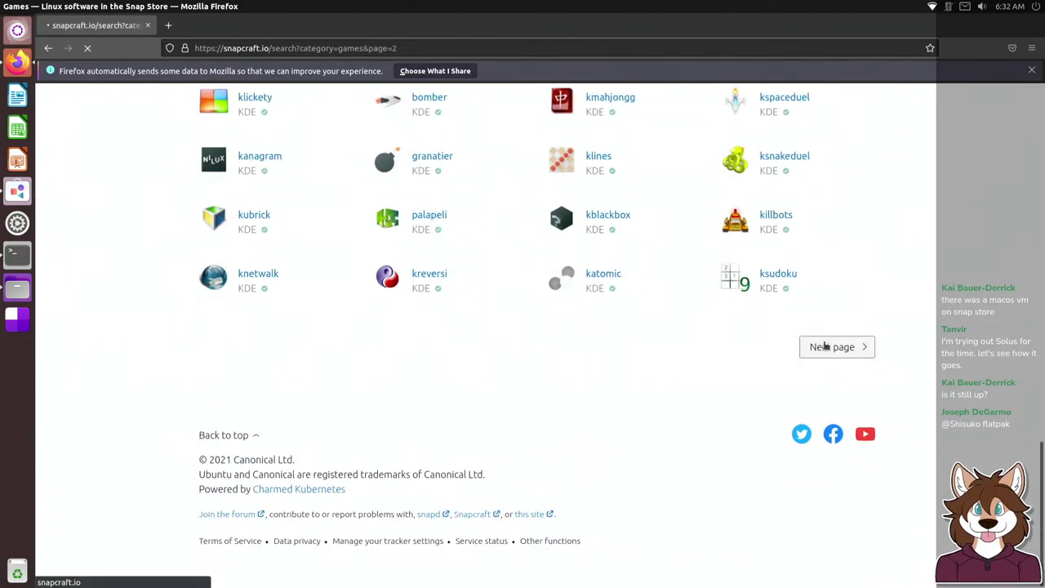
pyautogui.scroll(-3, 139, 360)
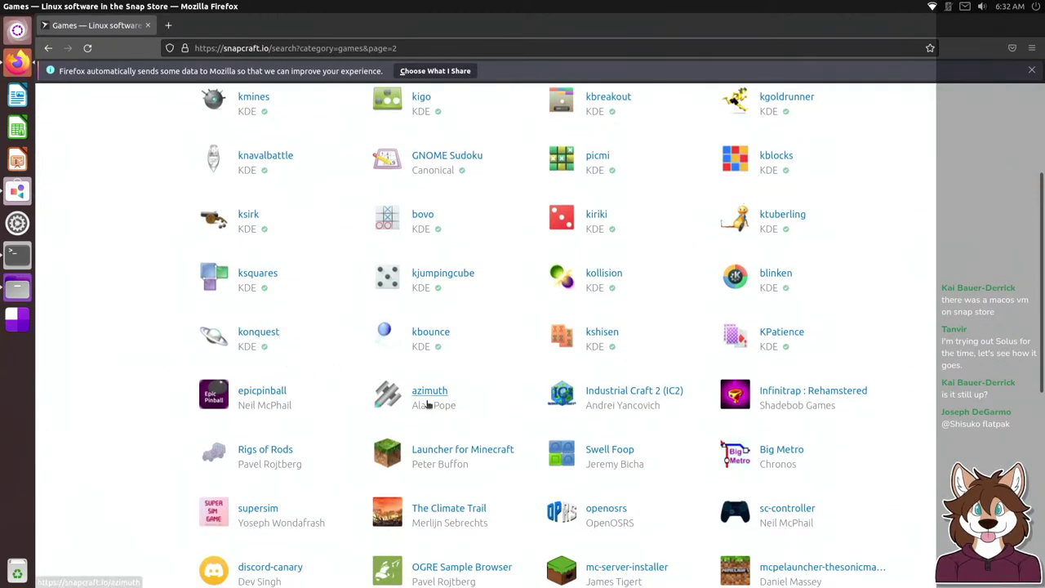
pyautogui.scroll(-3, 122, 365)
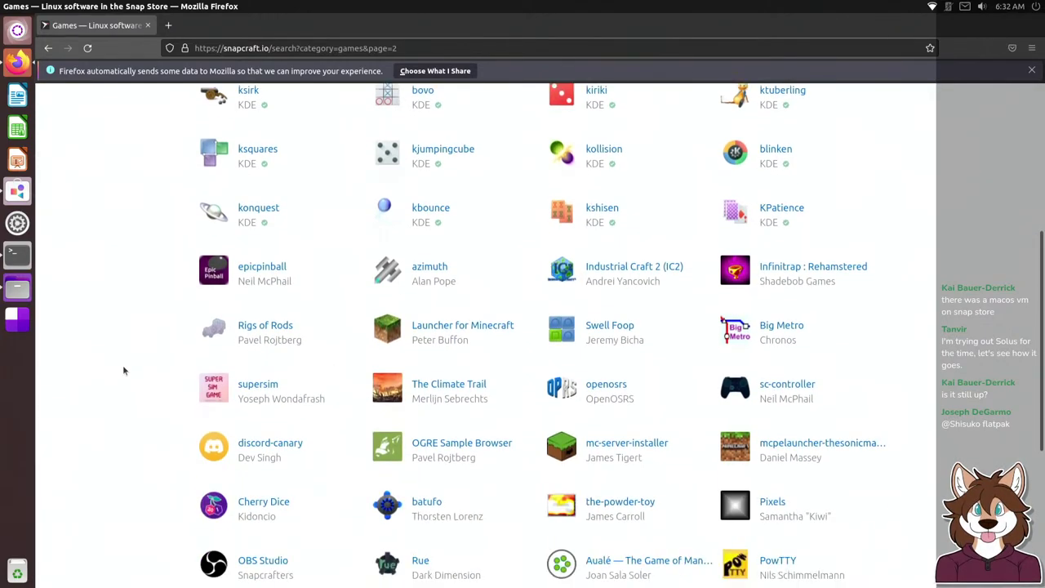
pyautogui.scroll(4, 173, 358)
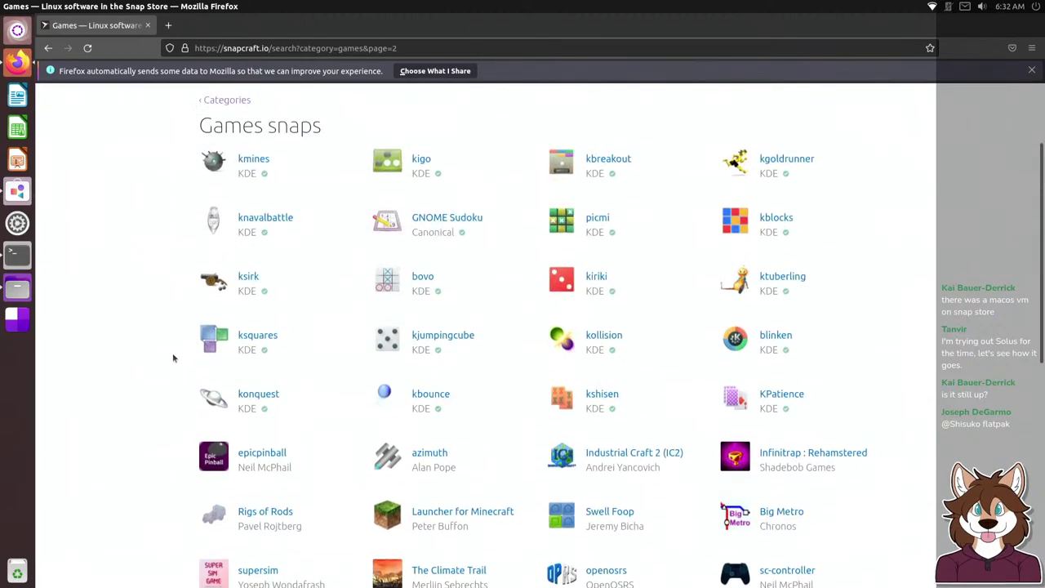
pyautogui.scroll(-4, 173, 358)
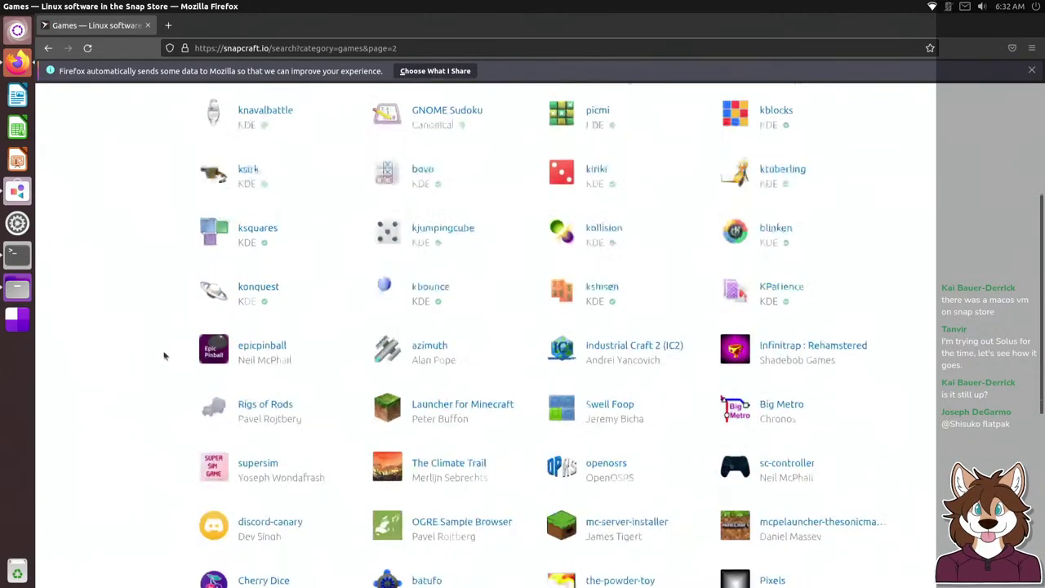
pyautogui.click(832, 571)
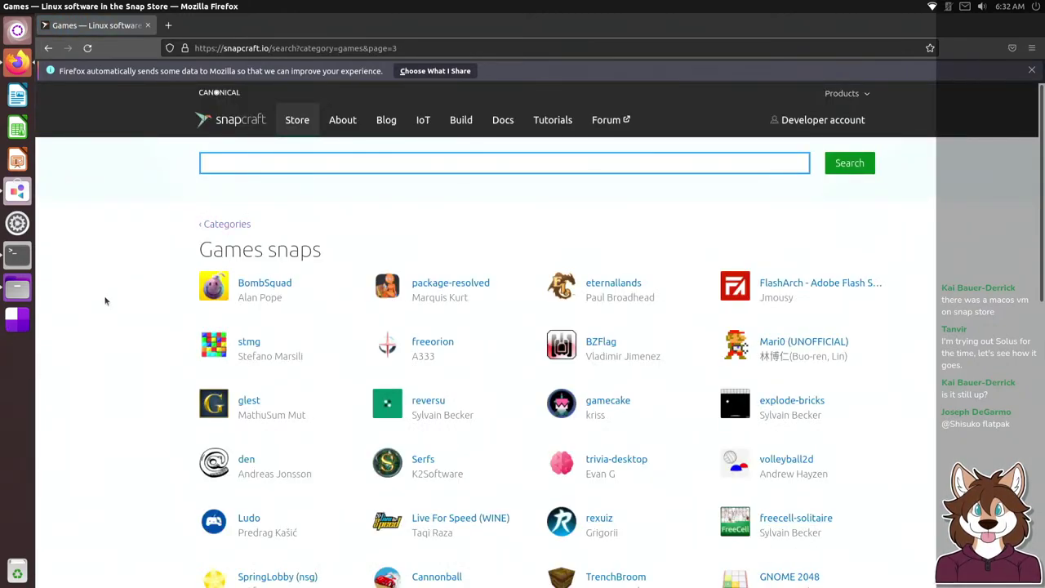
pyautogui.scroll(-3, 102, 306)
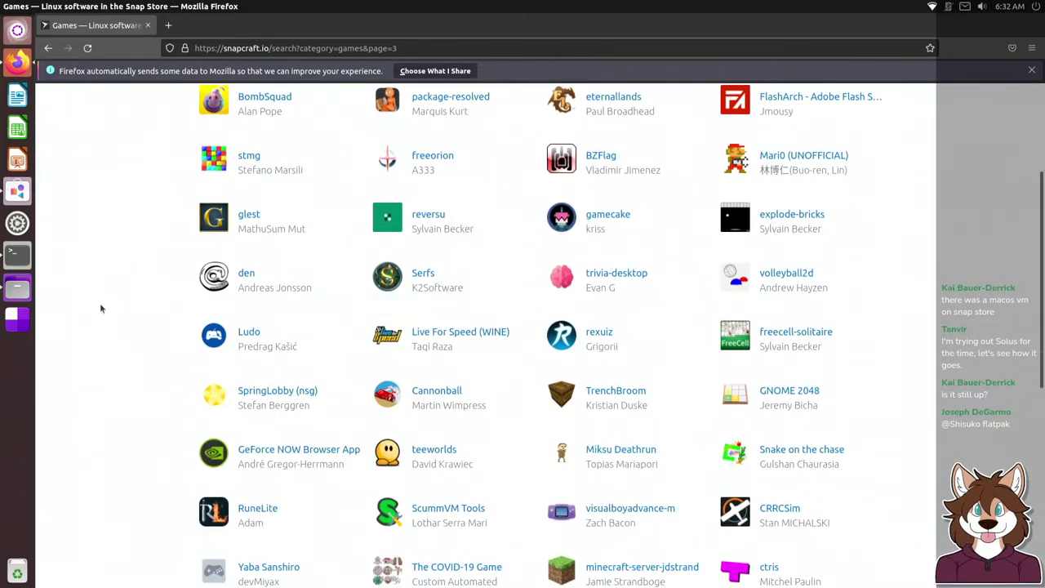
# Step: Open the Mari0 (UNOFFICIAL) snap page and look over its details
pyautogui.click(823, 155)
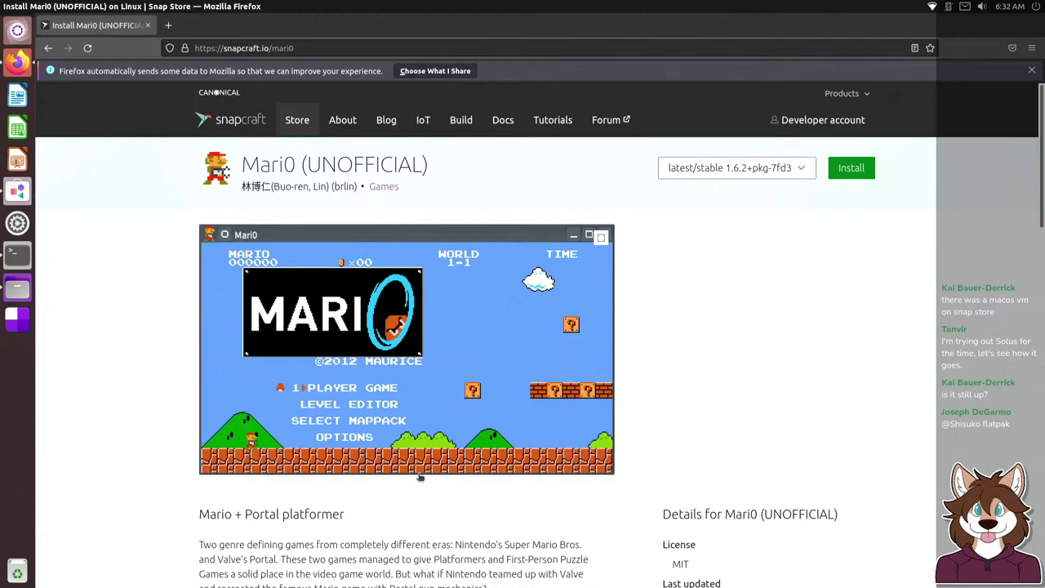
pyautogui.scroll(-2, 419, 477)
pyautogui.scroll(-5, 401, 379)
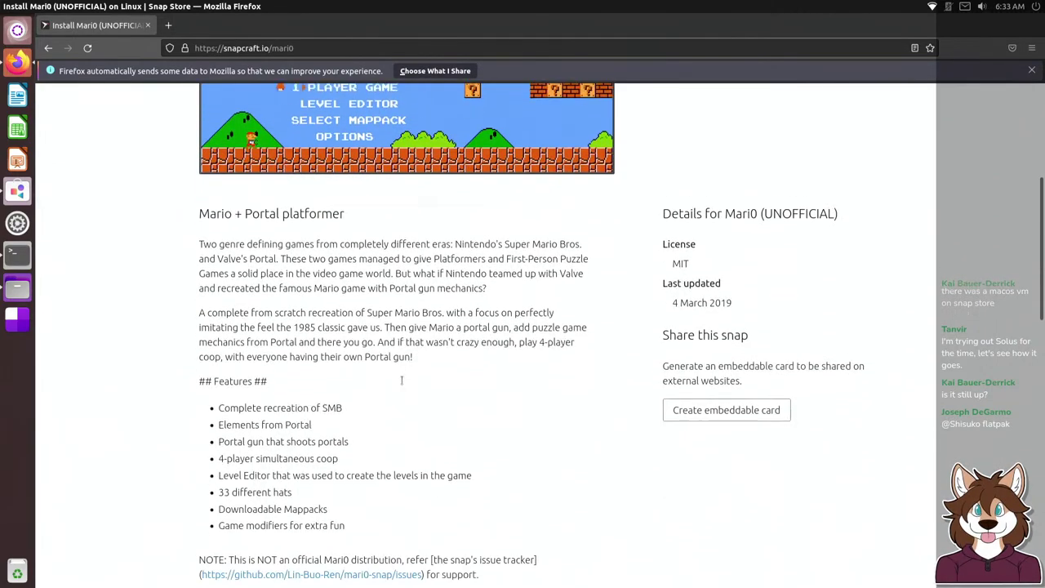
pyautogui.scroll(-7, 400, 379)
pyautogui.scroll(3, 397, 389)
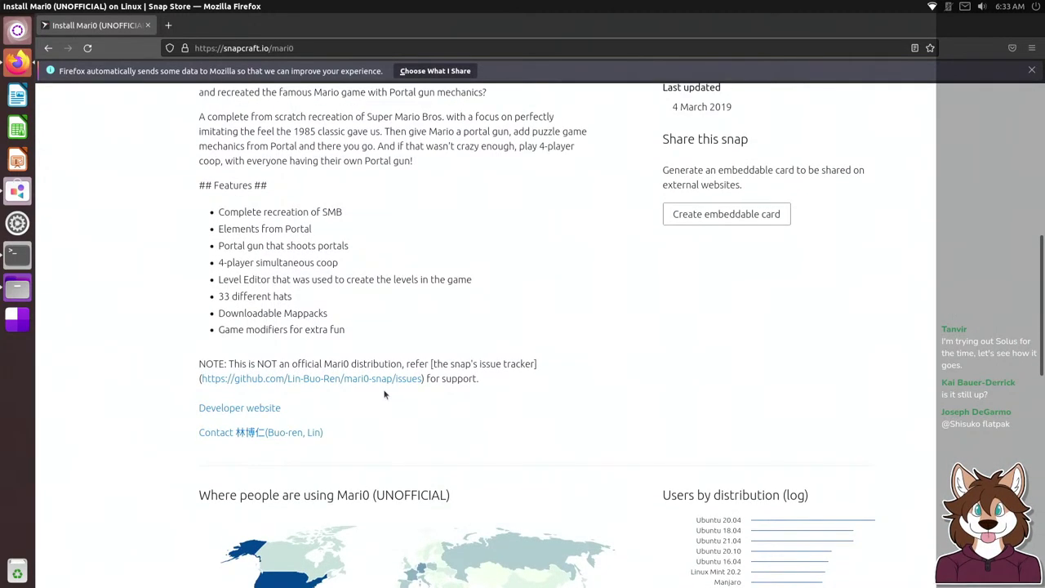
pyautogui.scroll(11, 384, 394)
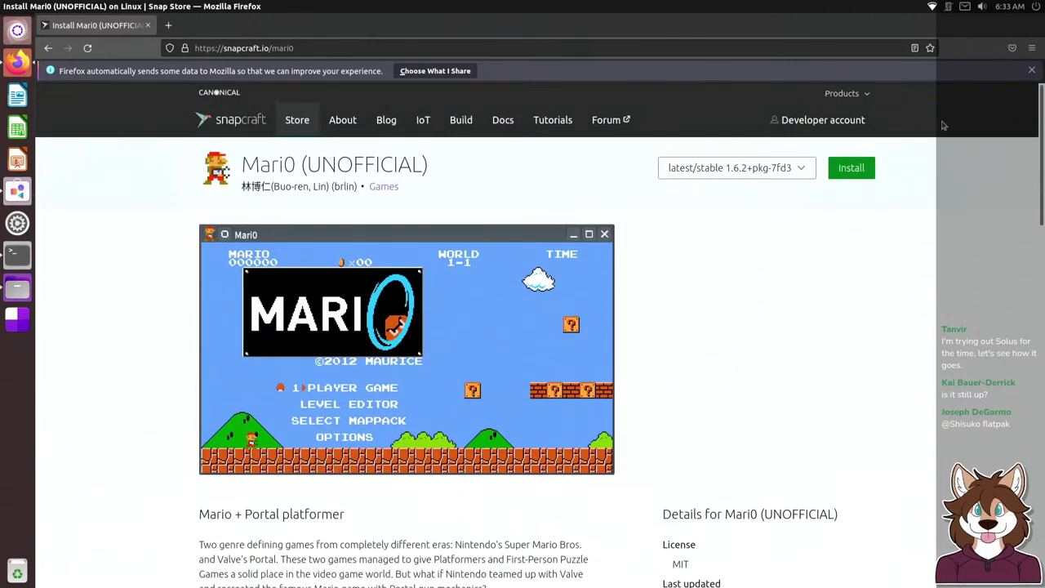
# Step: Choose Install, View in Desktop store, and open the link with Ubuntu Software
pyautogui.click(851, 168)
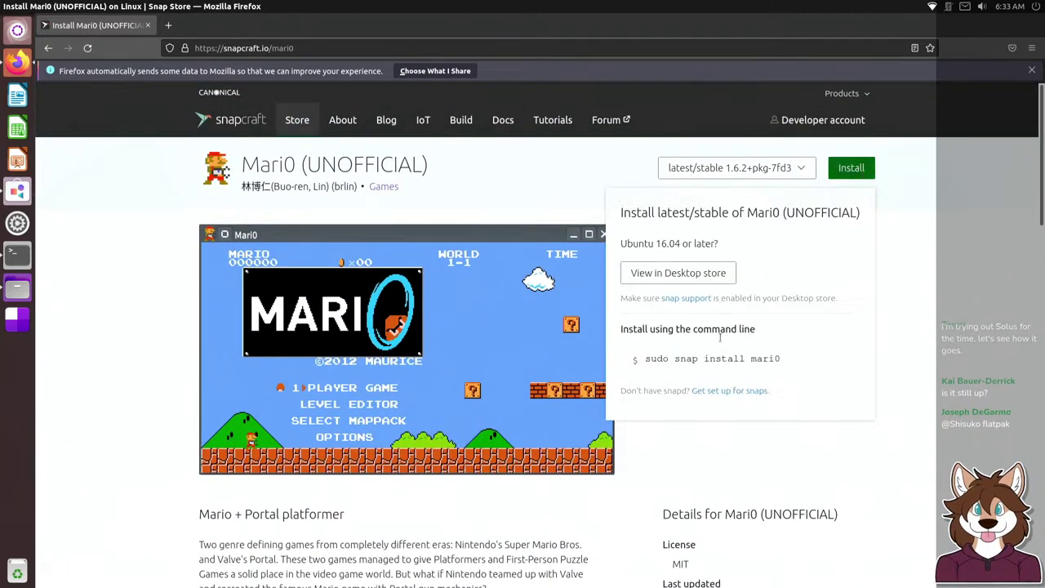
pyautogui.click(707, 278)
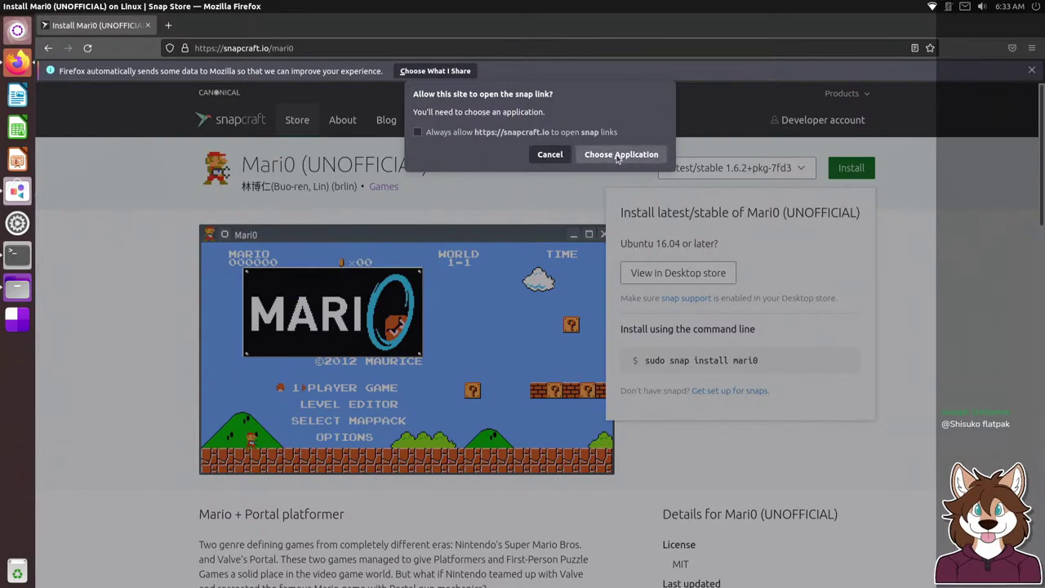
pyautogui.click(618, 156)
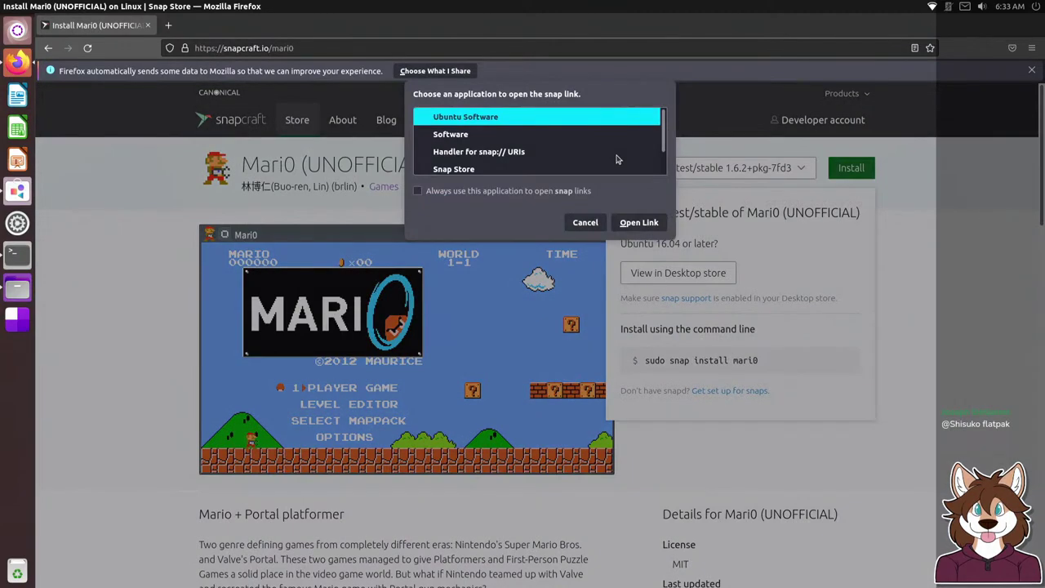
pyautogui.click(638, 222)
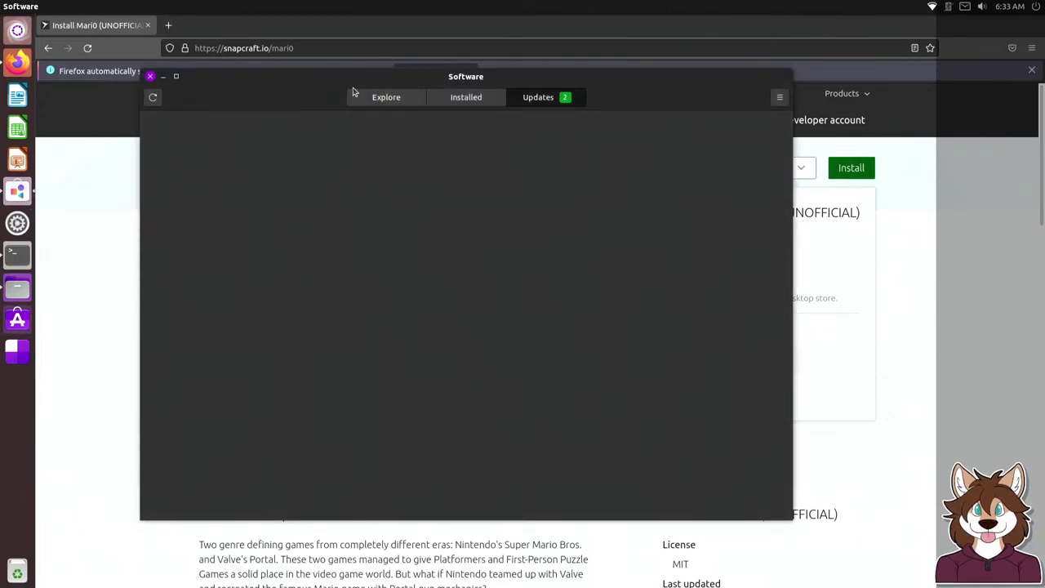
# Step: Search Ubuntu Software for Mari0, copying the name from the web page
pyautogui.click(354, 93)
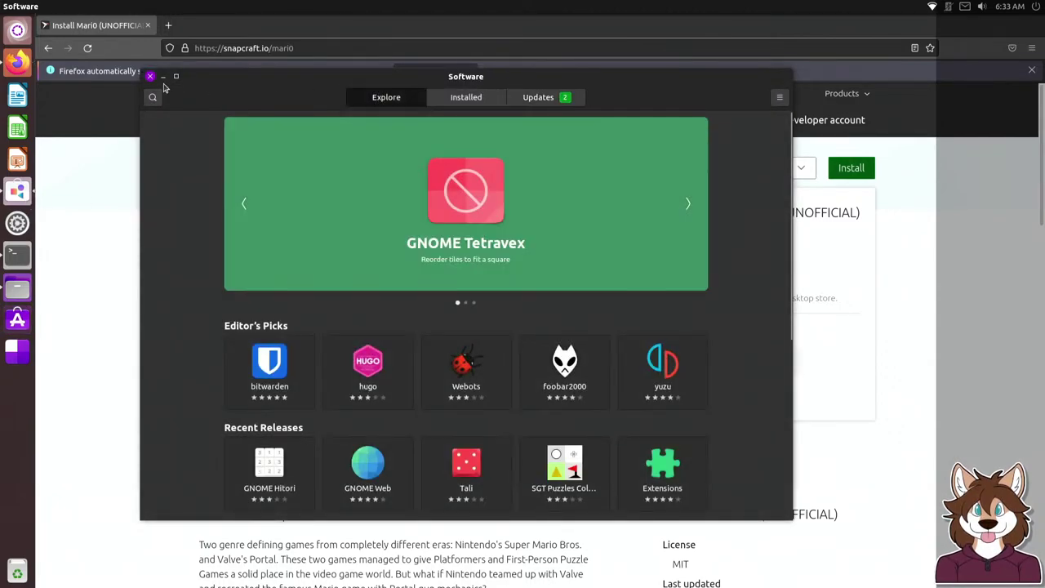
pyautogui.click(153, 97)
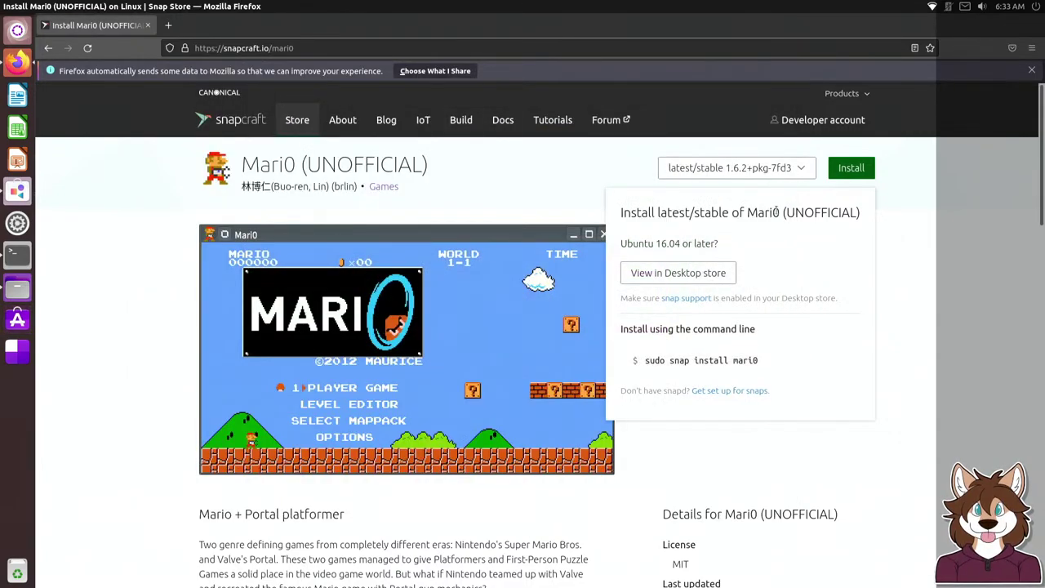
pyautogui.doubleClick(774, 212)
pyautogui.hotkey('ctrl', 'c')
pyautogui.hotkey('alt', 'Tab')
pyautogui.hotkey('ctrl', 'v')
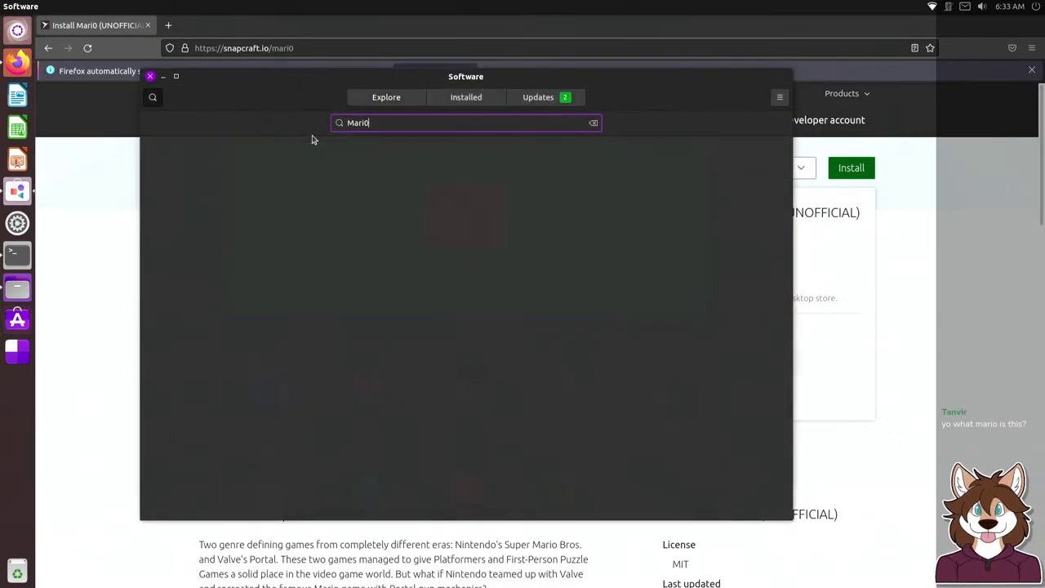
pyautogui.press('Return')
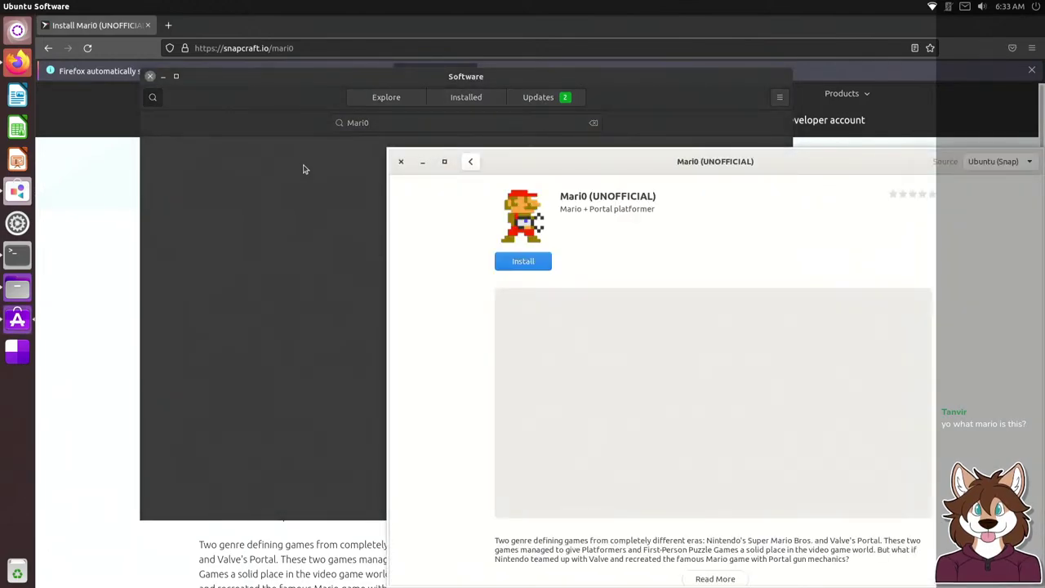
# Step: Open the Mari0: CE (UNOFFICIAL) details page and install it
pyautogui.moveTo(590, 159); pyautogui.dragTo(464, 109)
pyautogui.moveTo(321, 79); pyautogui.dragTo(263, 65)
pyautogui.click(766, 119)
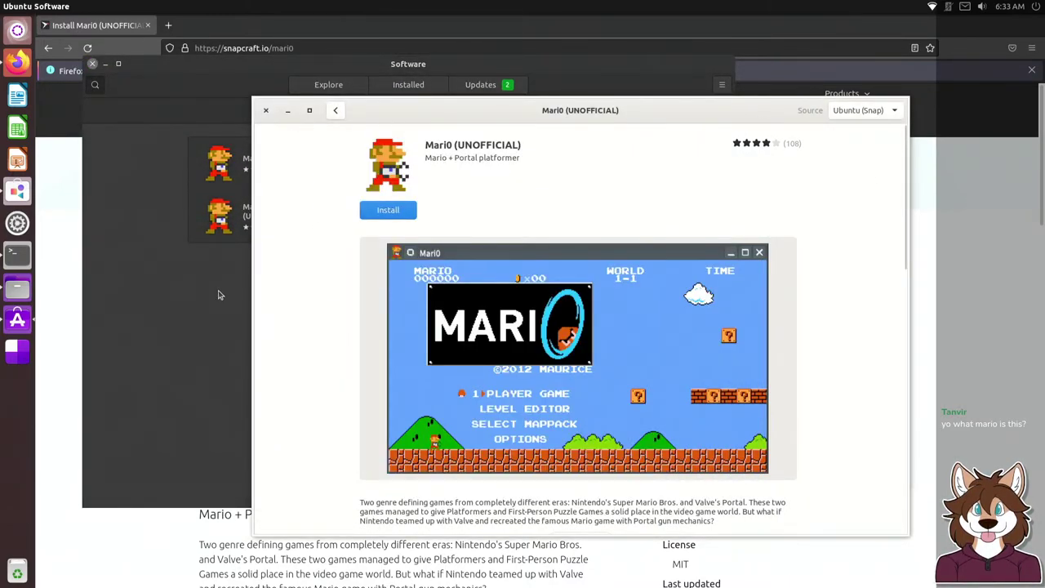
pyautogui.click(266, 110)
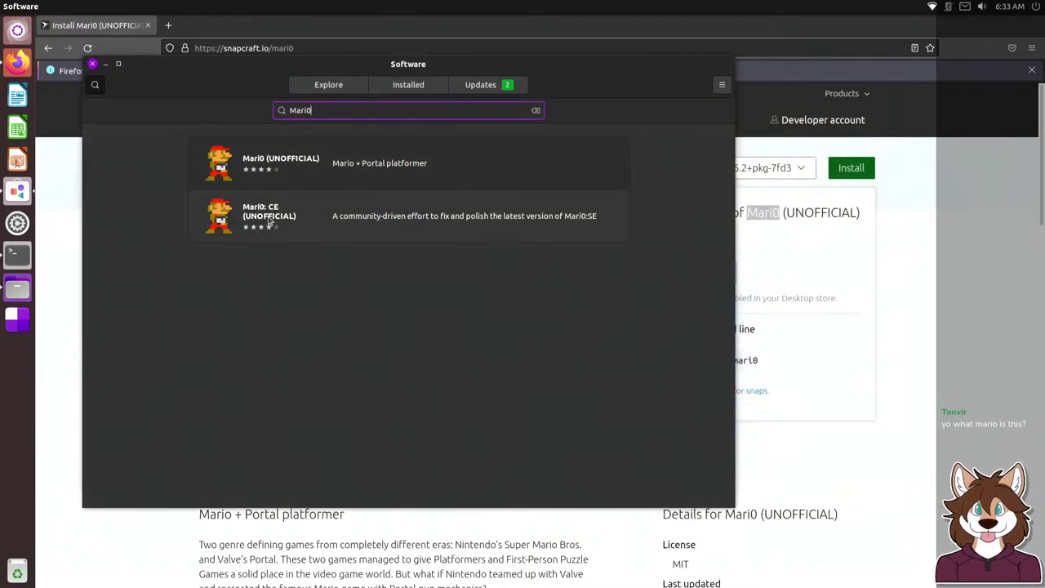
pyautogui.click(413, 223)
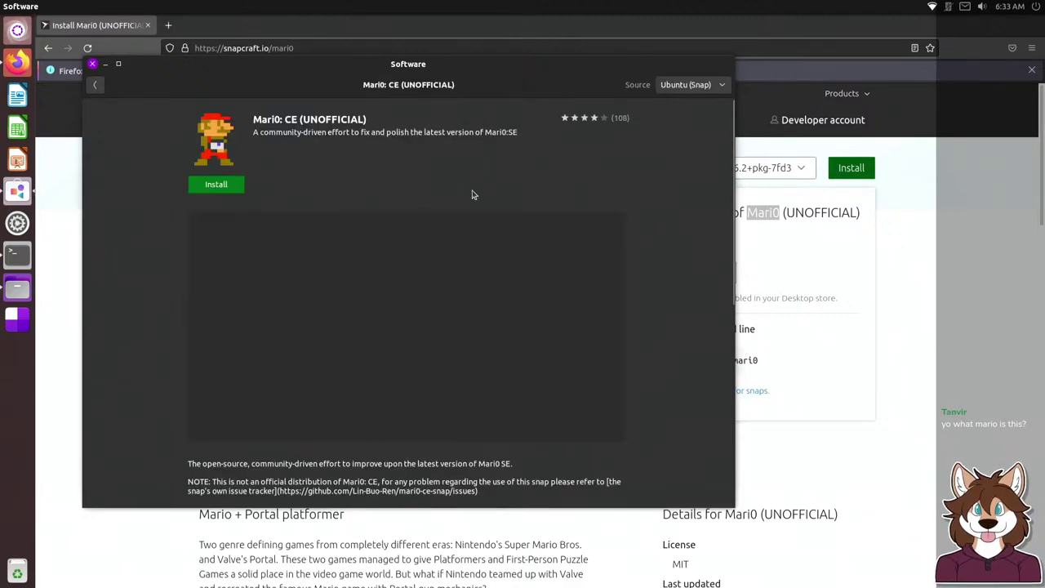
pyautogui.scroll(-4, 222, 334)
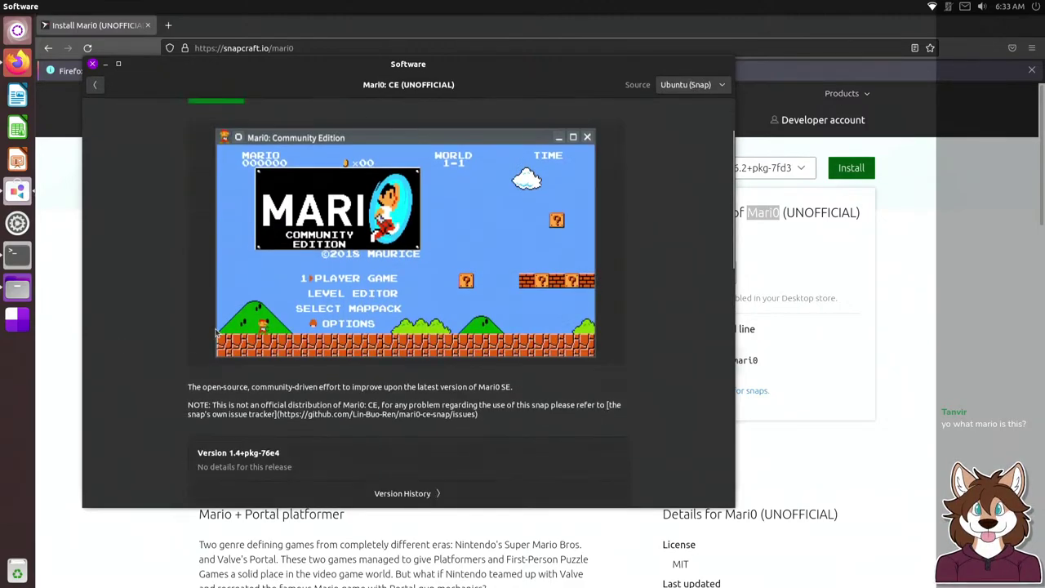
pyautogui.scroll(4, 326, 402)
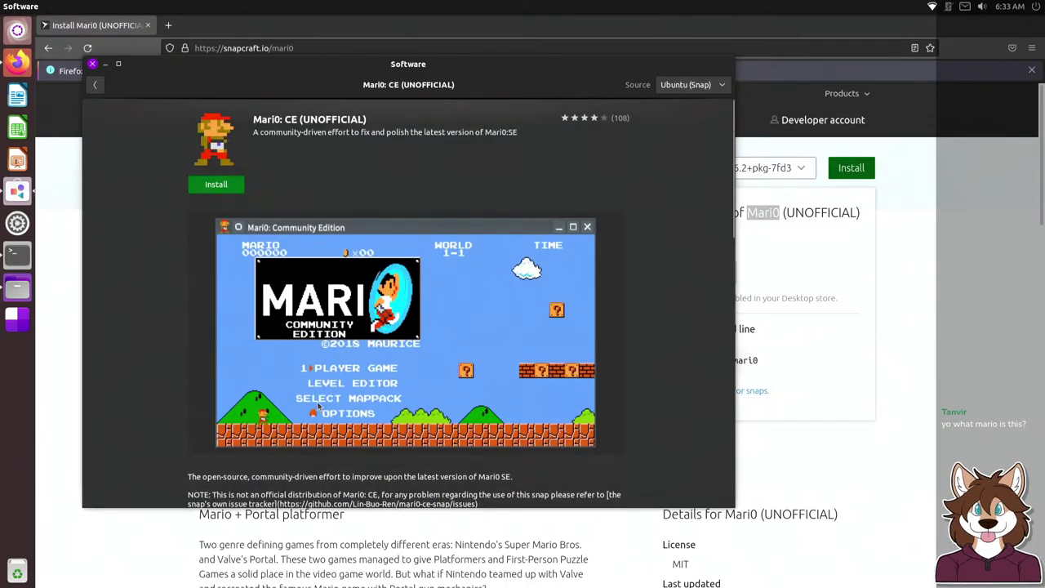
pyautogui.click(221, 185)
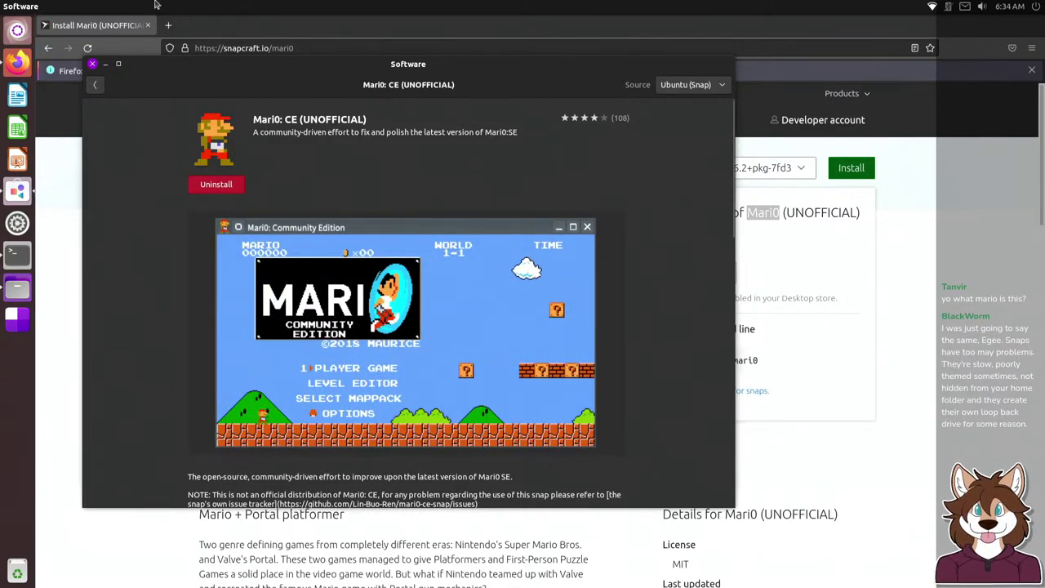
# Step: Launch Mari0 from the Activities search using 'shotmar'
pyautogui.press('super')
pyautogui.write('shotmar')
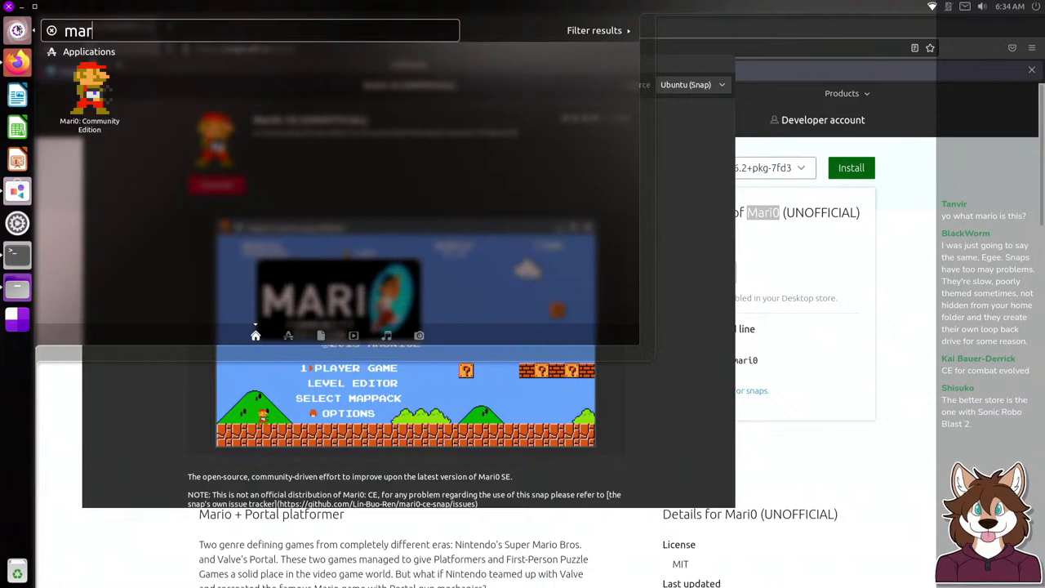
pyautogui.press('Return')
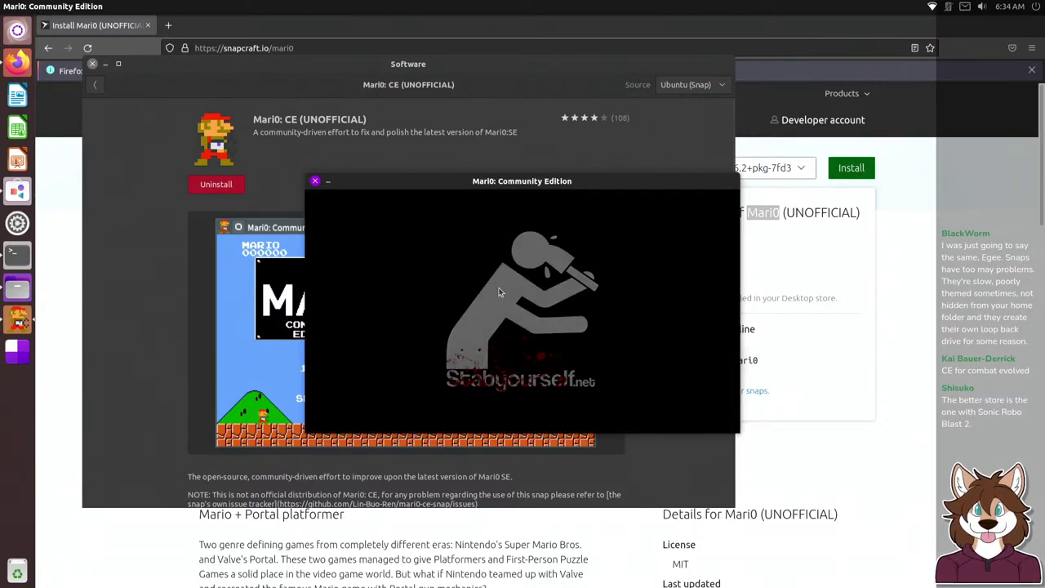
# Step: Close Ubuntu Software, minimize Firefox, and reposition the Mari0 window
pyautogui.moveTo(508, 184); pyautogui.dragTo(412, 129)
pyautogui.rightClick(412, 129)
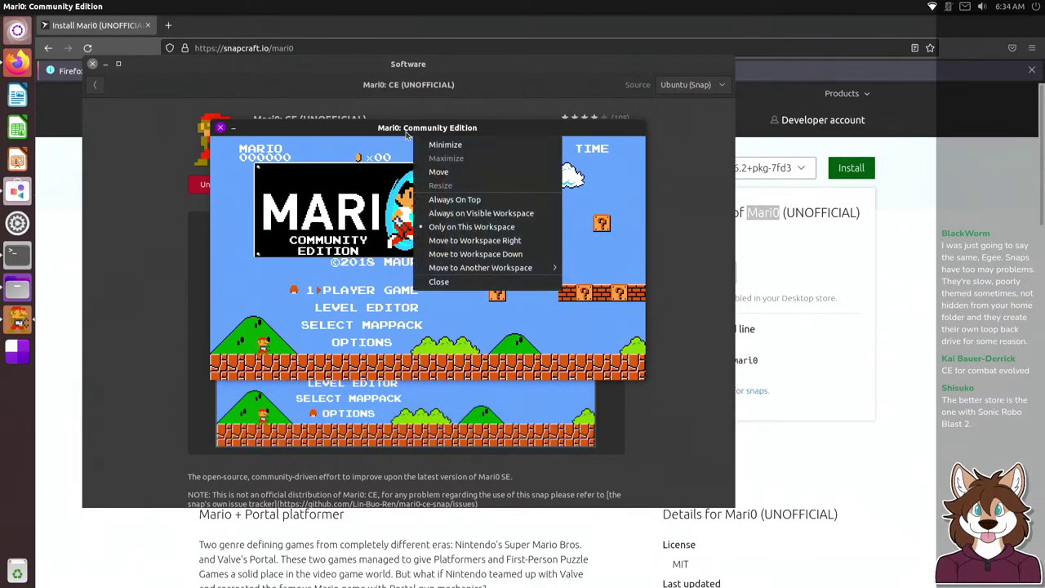
pyautogui.press('Escape')
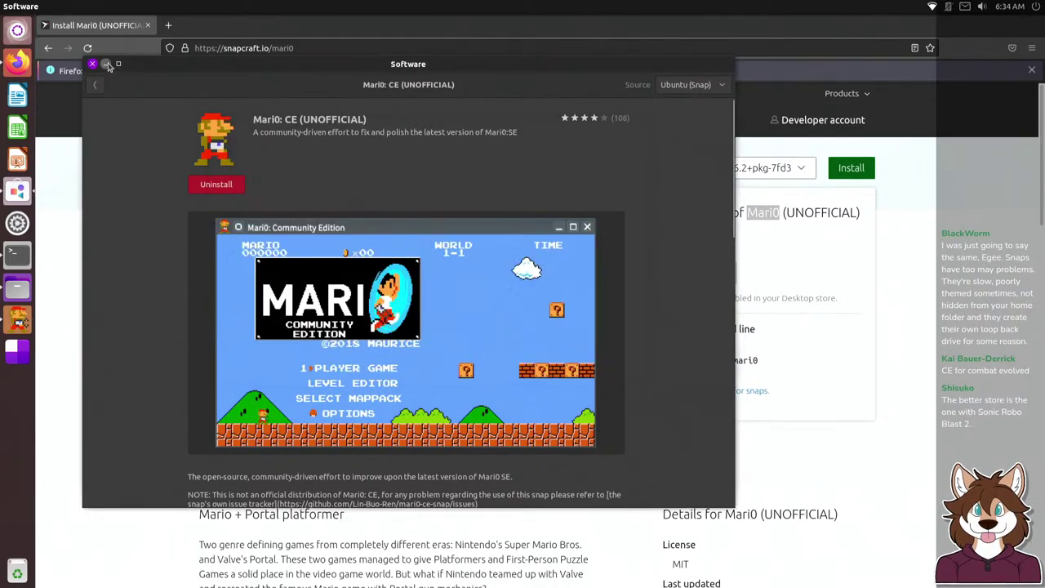
pyautogui.click(92, 62)
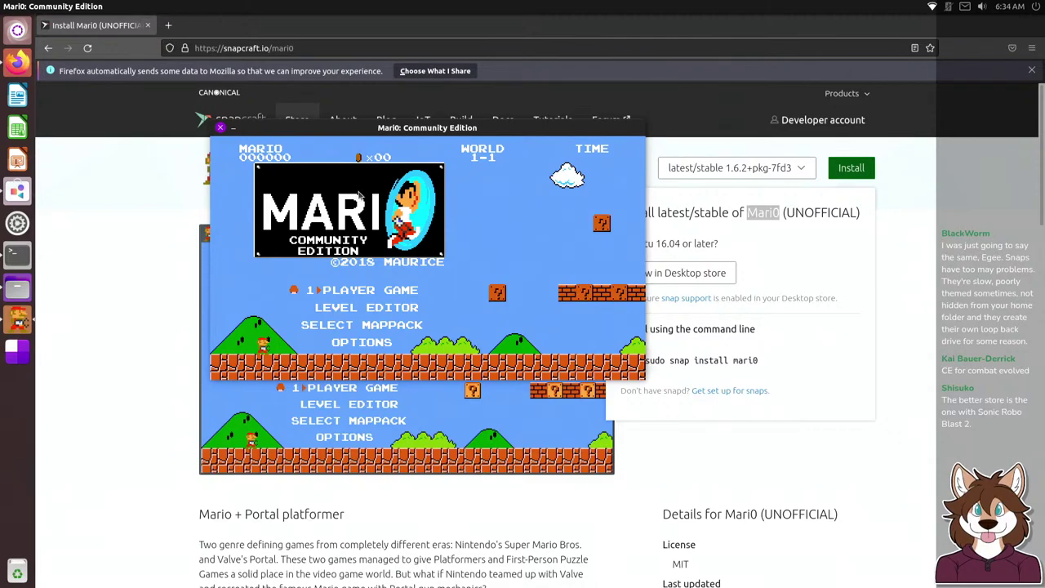
pyautogui.click(9, 6)
pyautogui.click(22, 7)
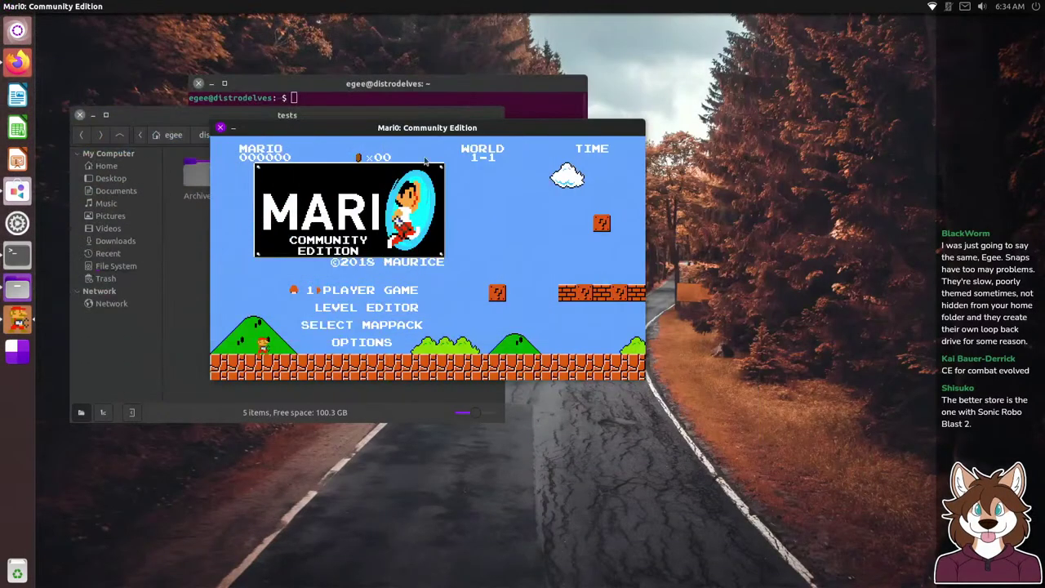
pyautogui.moveTo(448, 132); pyautogui.dragTo(493, 153)
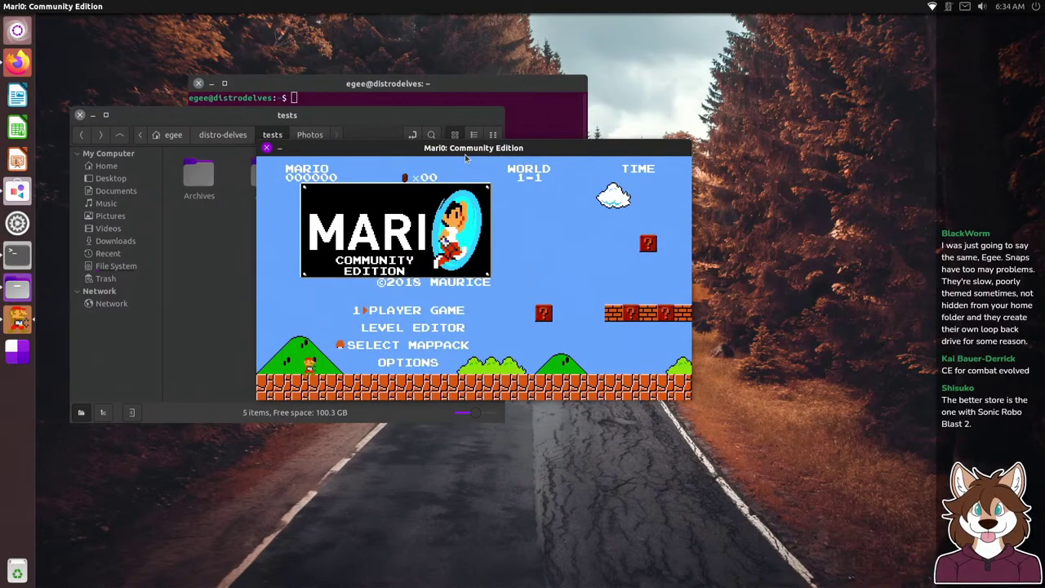
# Step: Enter the Mari0 level editor, move Mario right, and open its settings panel
pyautogui.click(413, 327)
pyautogui.press('d')
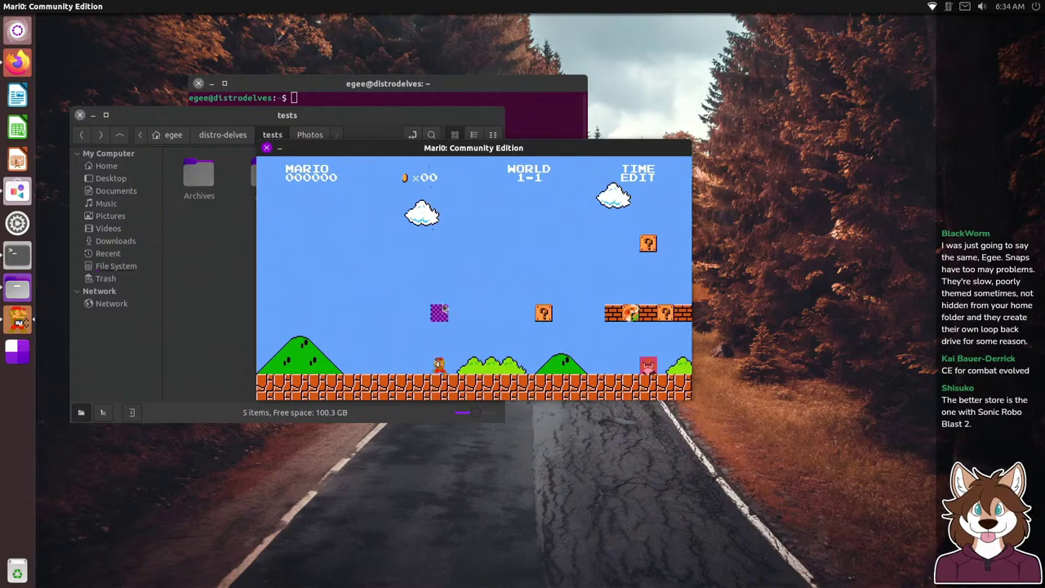
pyautogui.press('space')
pyautogui.press('Escape')
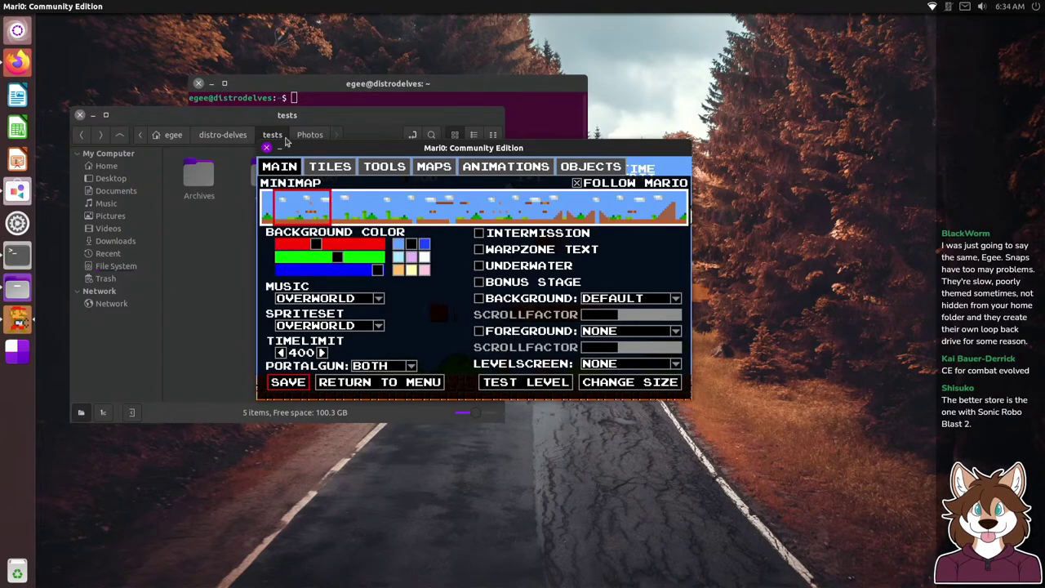
# Step: Close Mari0, browse the Network location in Files, and open System Settings
pyautogui.click(267, 147)
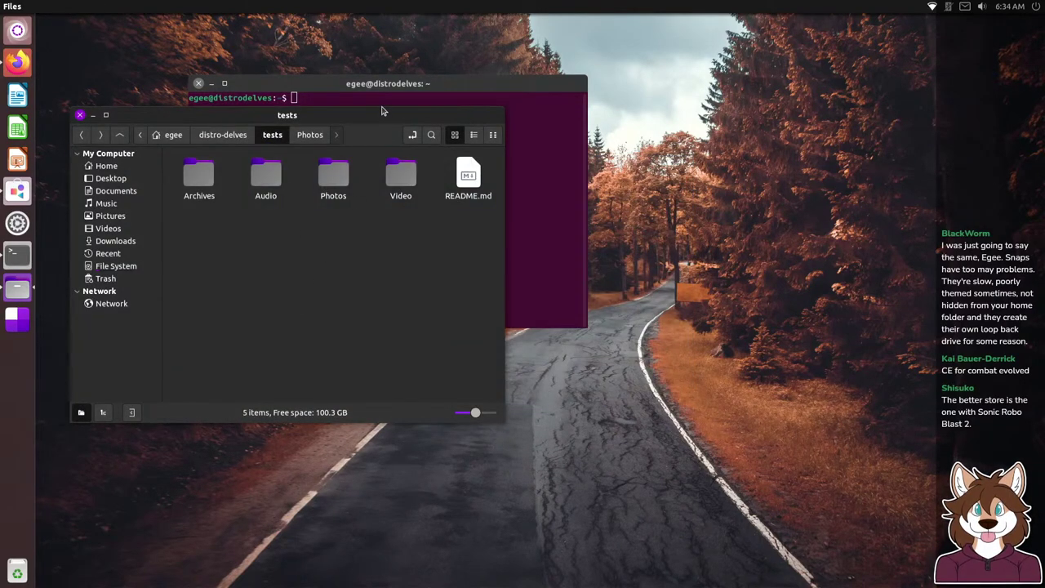
pyautogui.moveTo(385, 113); pyautogui.dragTo(552, 125)
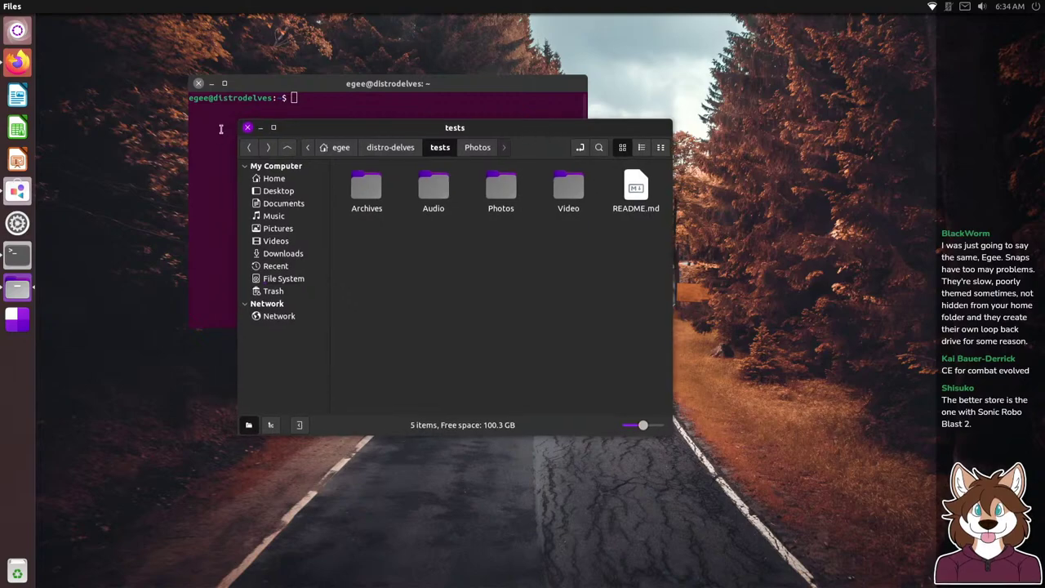
pyautogui.click(282, 318)
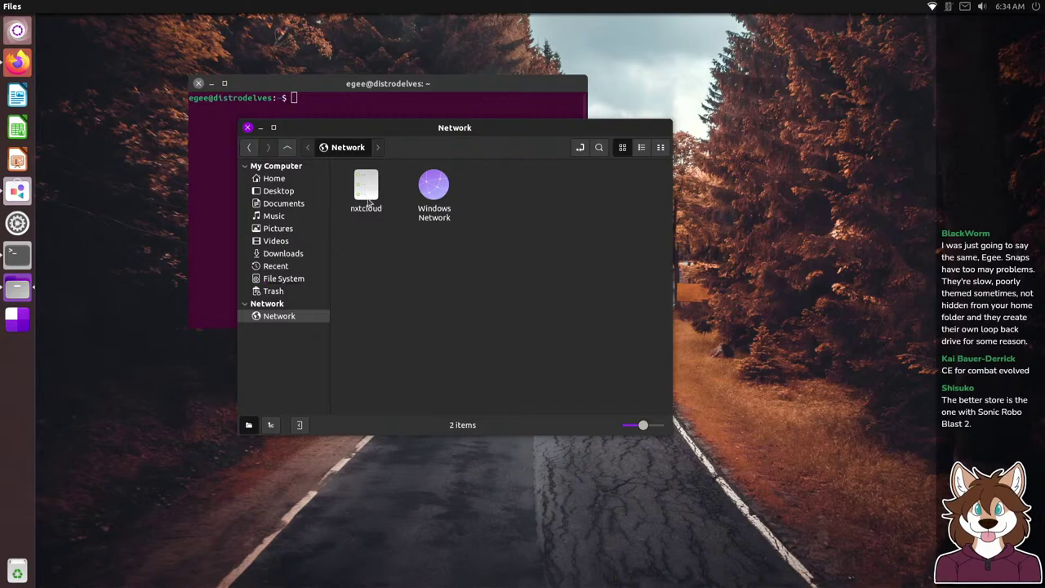
pyautogui.click(1035, 6)
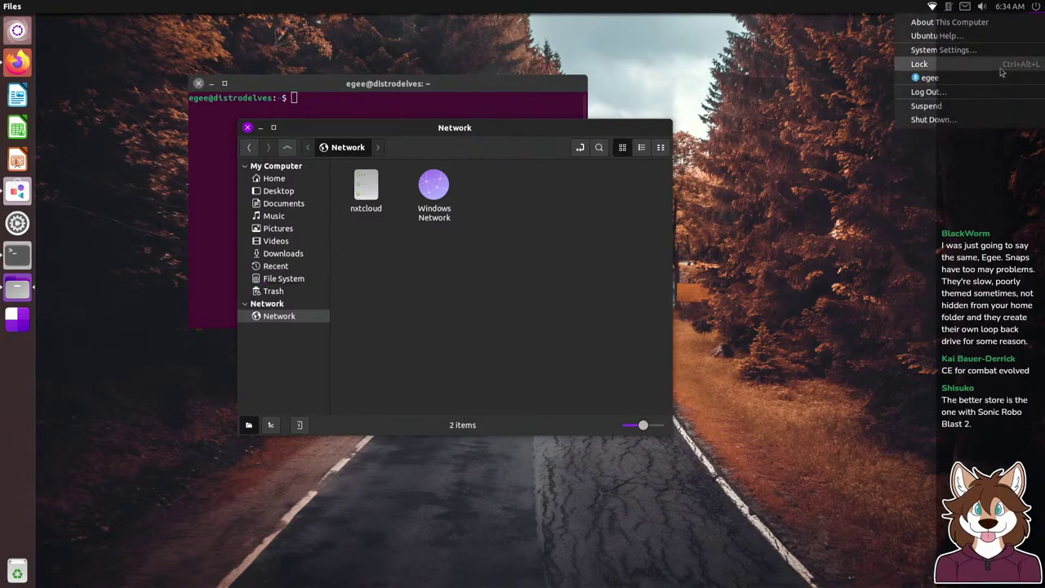
pyautogui.click(967, 50)
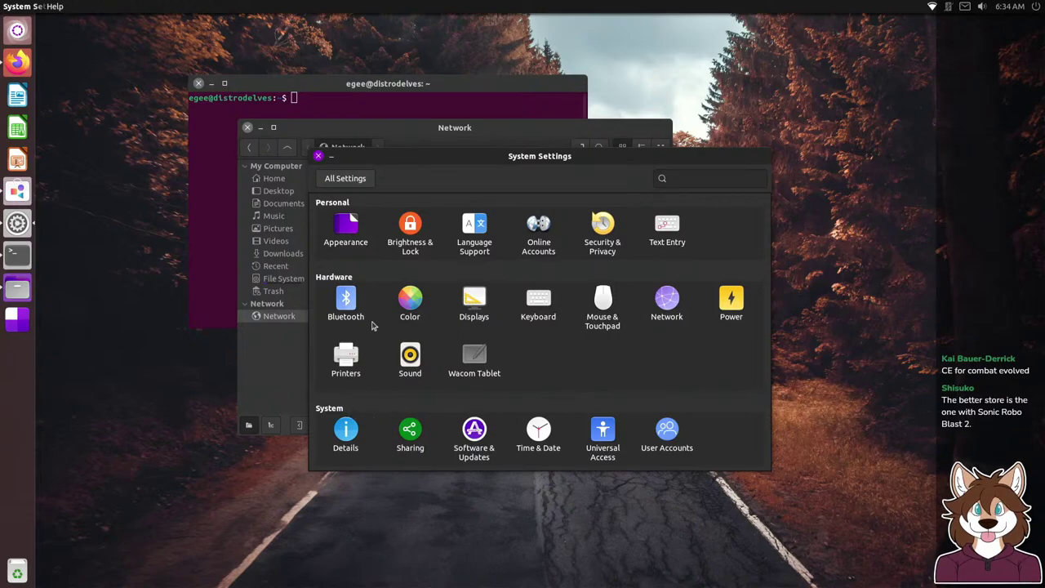
# Step: Turn on Sharing and activate Screen Sharing with a required access password
pyautogui.click(410, 430)
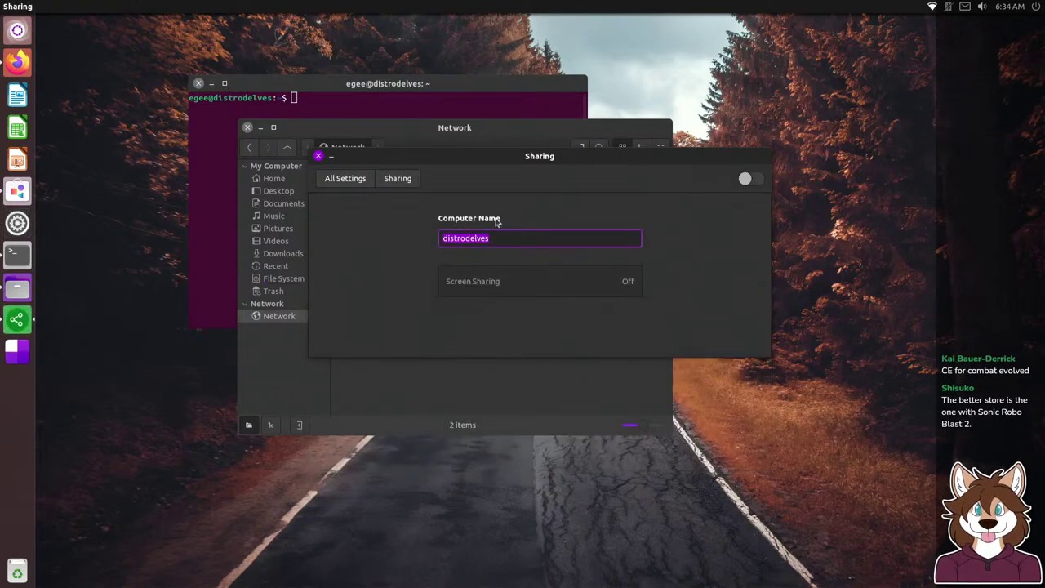
pyautogui.click(750, 179)
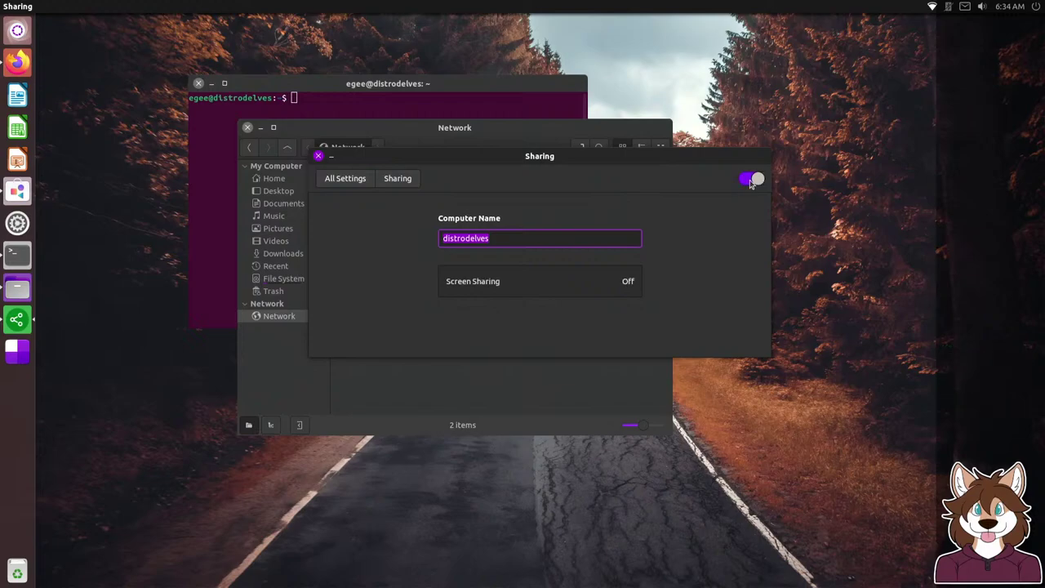
pyautogui.click(625, 282)
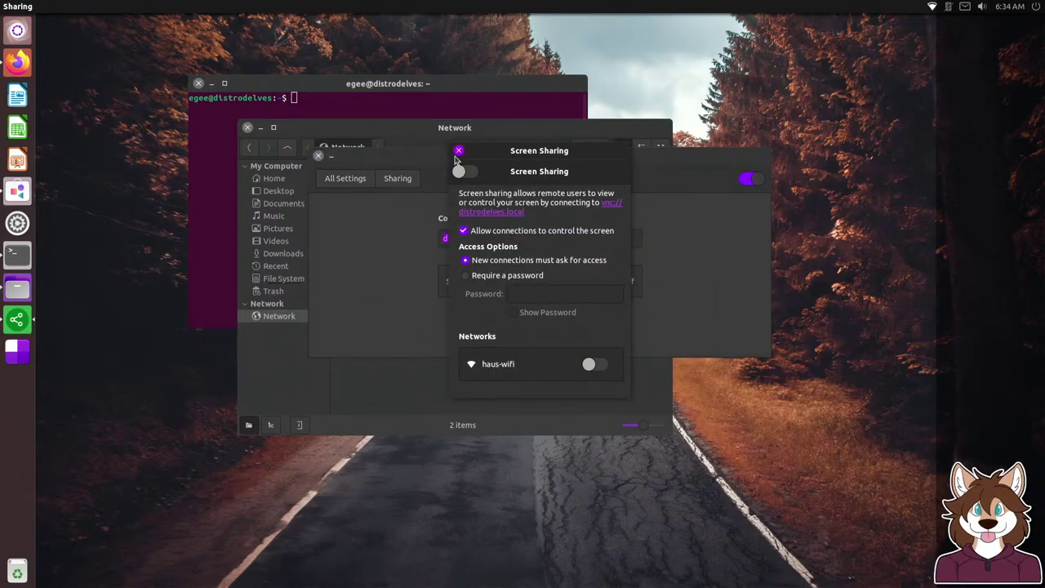
pyautogui.click(458, 151)
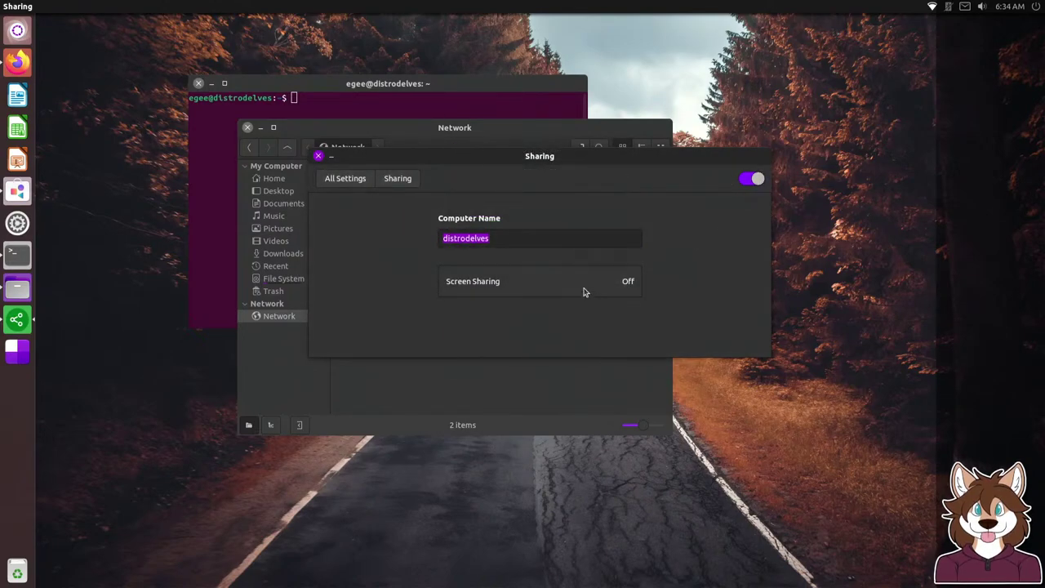
pyautogui.click(584, 291)
pyautogui.click(487, 155)
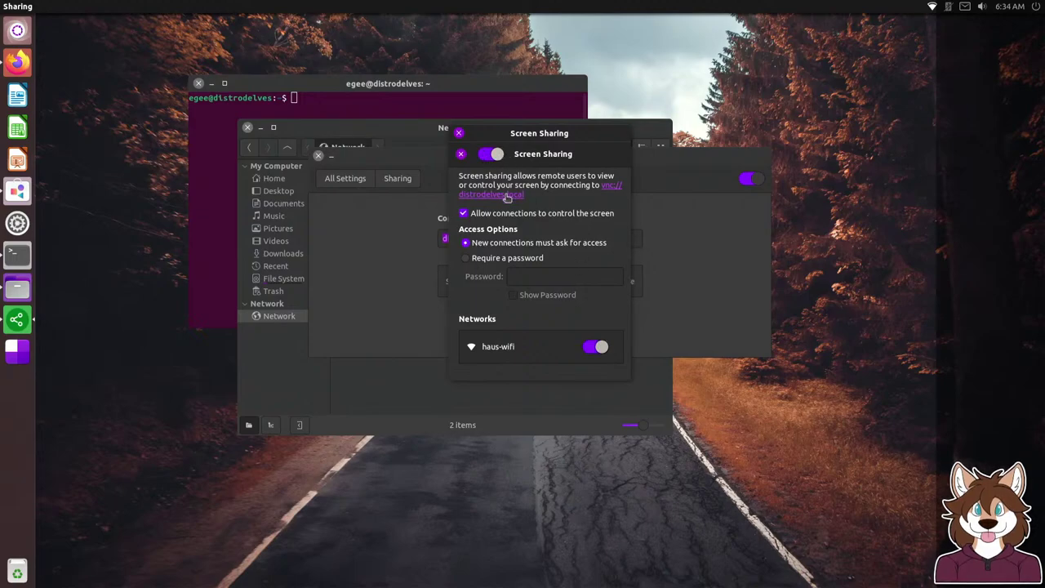
pyautogui.click(513, 258)
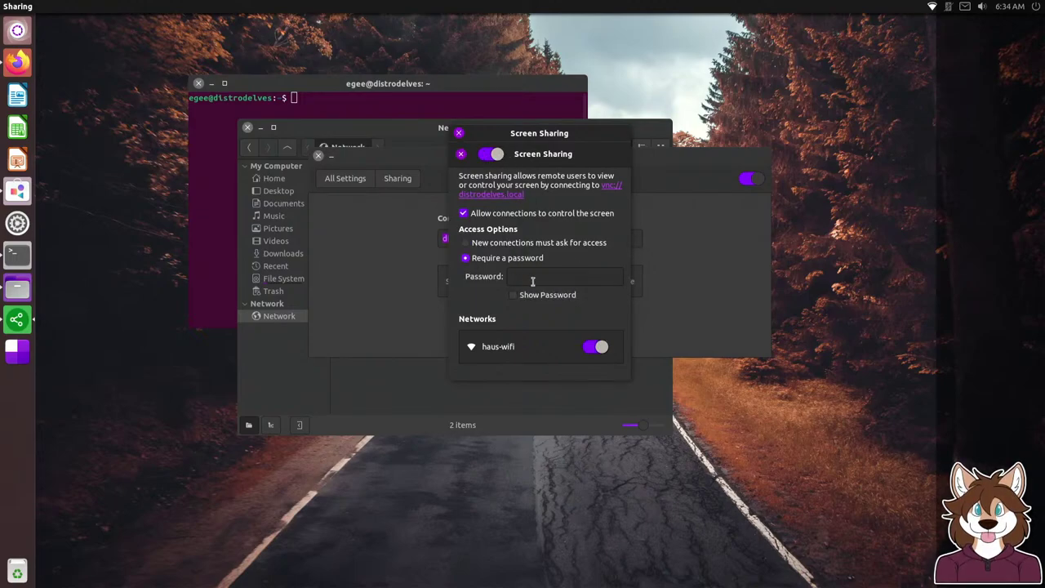
pyautogui.click(532, 280)
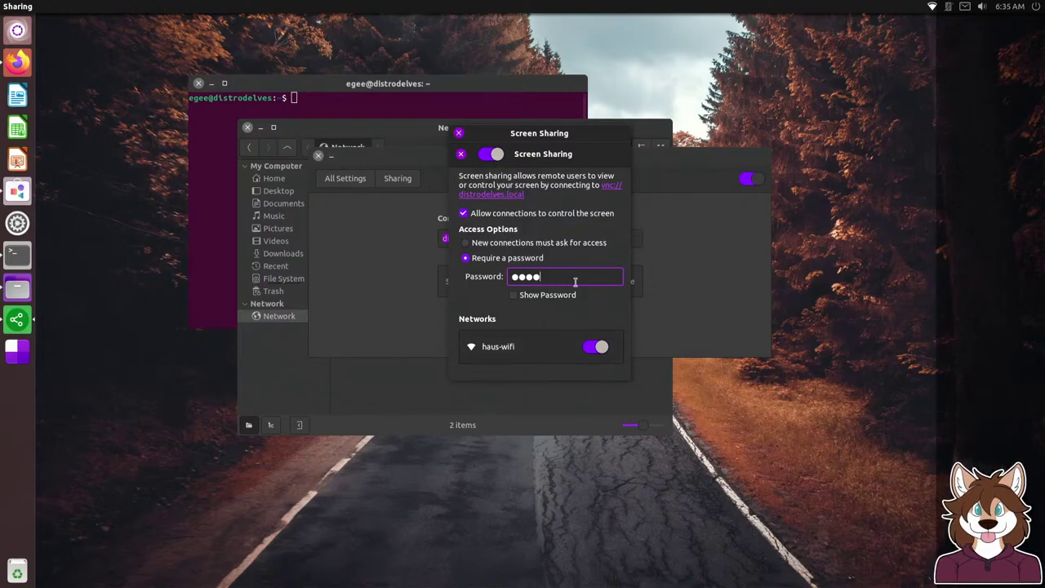
pyautogui.click(460, 155)
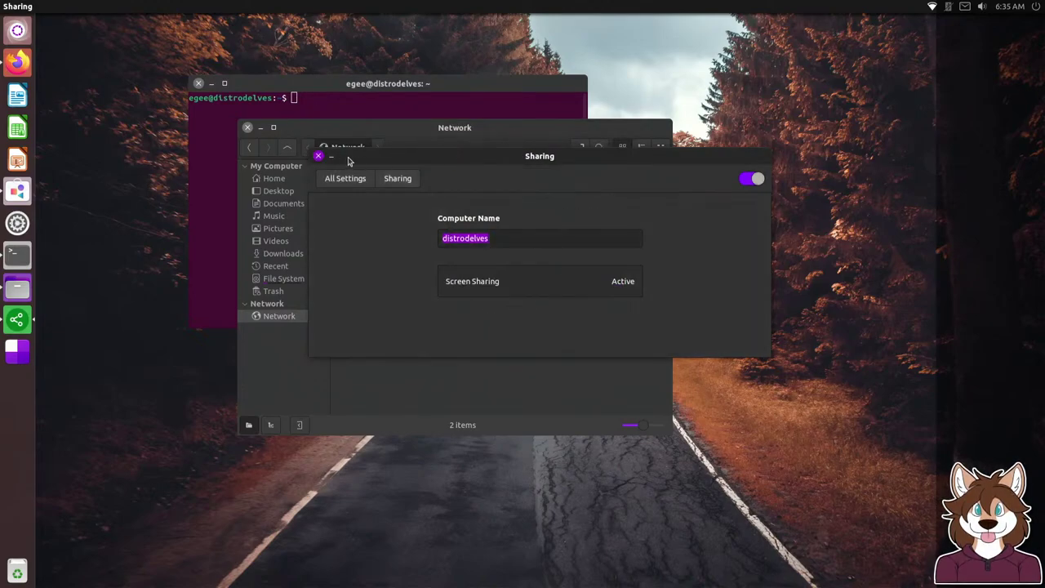
# Step: Close Sharing settings and try opening the nxtcloud server, cancelling the login
pyautogui.click(318, 156)
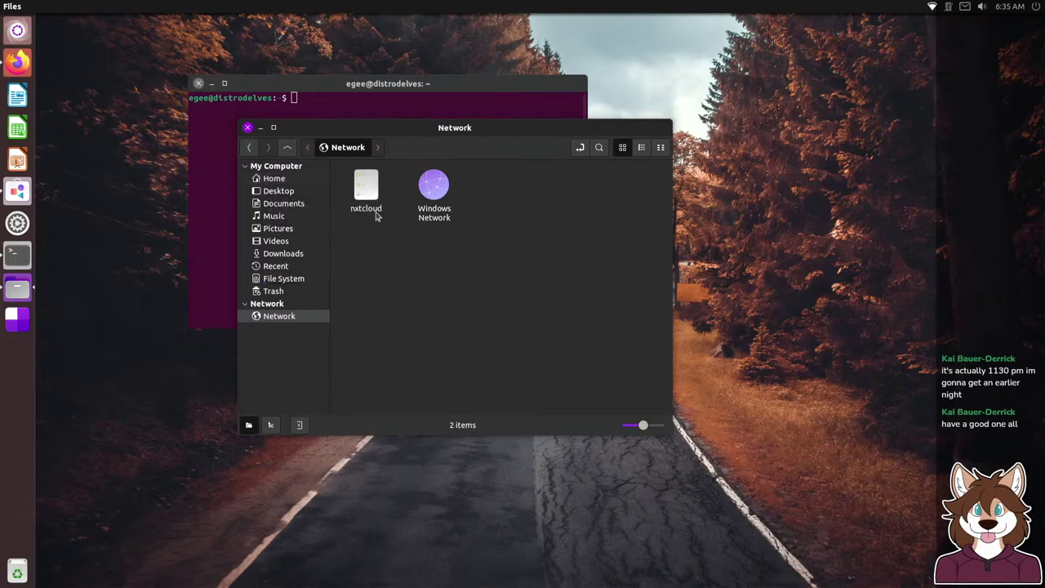
pyautogui.doubleClick(365, 188)
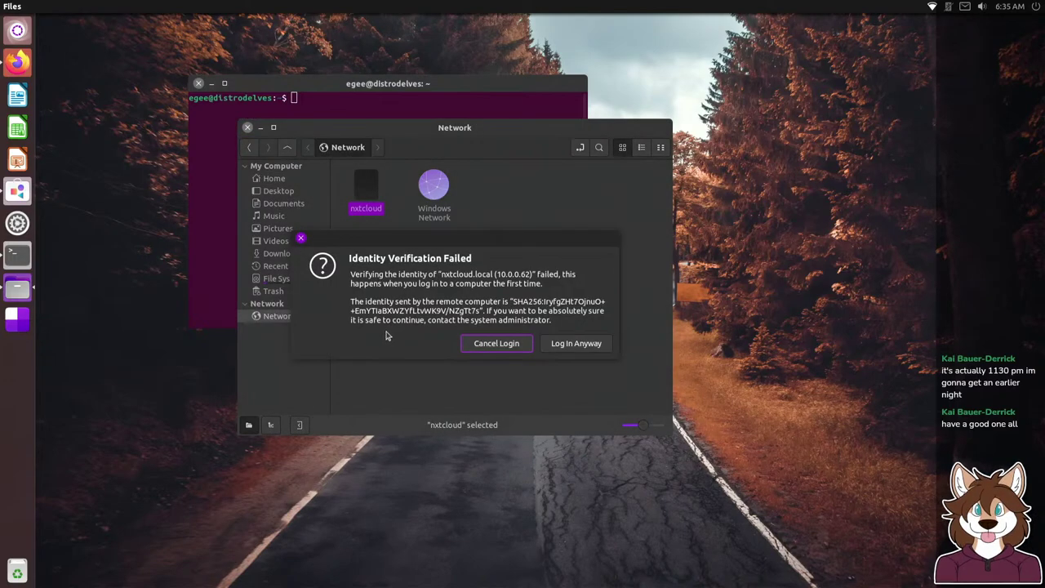
pyautogui.click(566, 341)
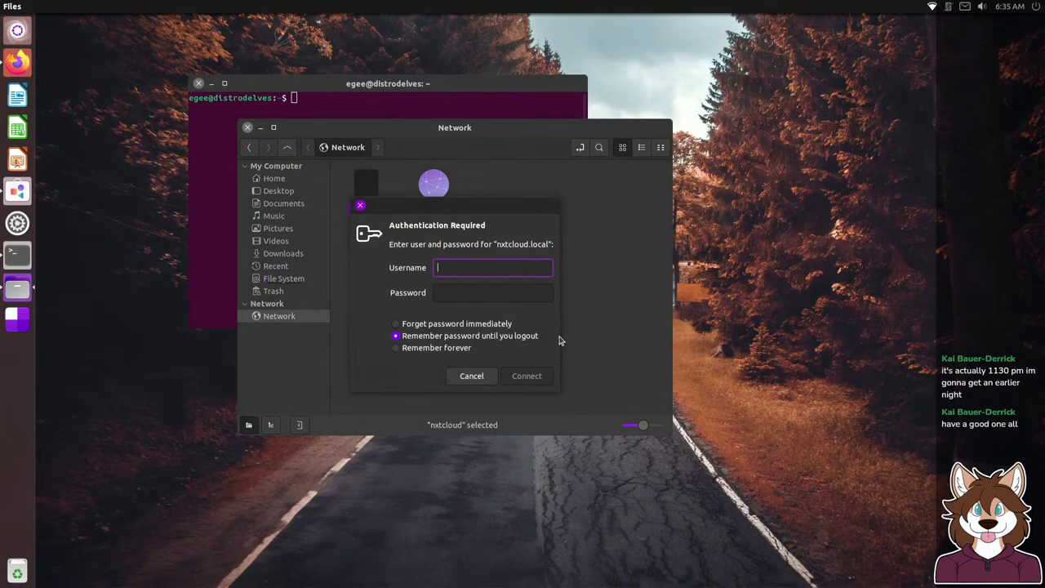
pyautogui.click(471, 376)
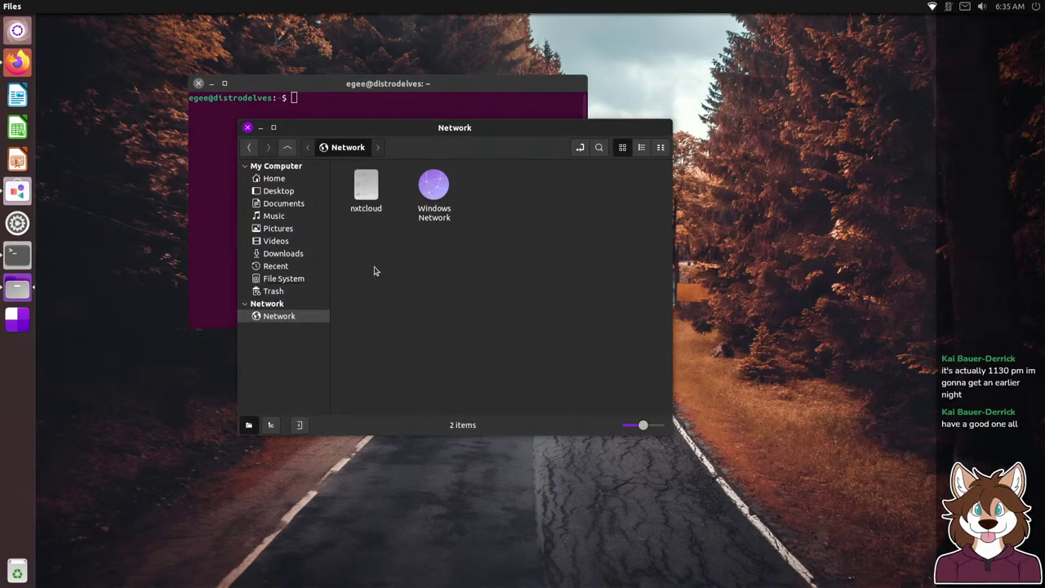
# Step: Select and deselect the nxtcloud share, then close the Files window
pyautogui.moveTo(366, 249); pyautogui.dragTo(363, 232)
pyautogui.doubleClick(364, 190)
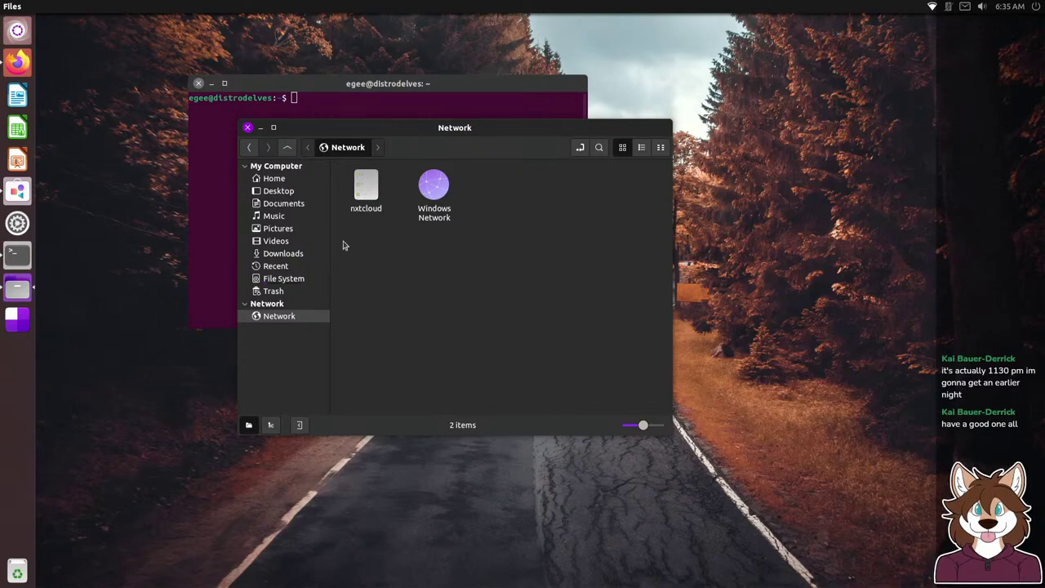
pyautogui.moveTo(346, 245); pyautogui.dragTo(366, 214)
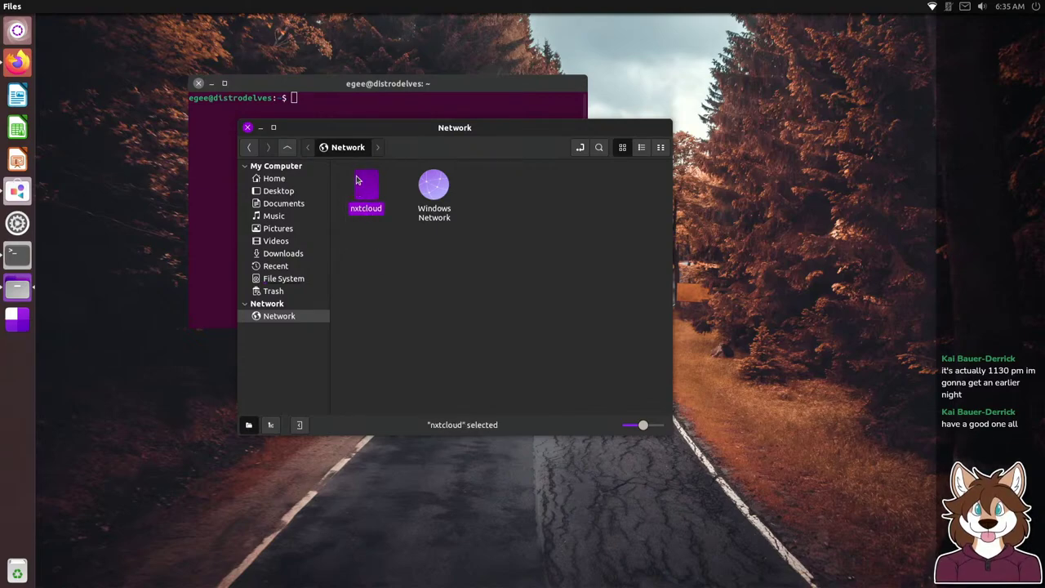
pyautogui.moveTo(372, 251); pyautogui.dragTo(525, 389)
pyautogui.click(372, 220)
pyautogui.click(344, 296)
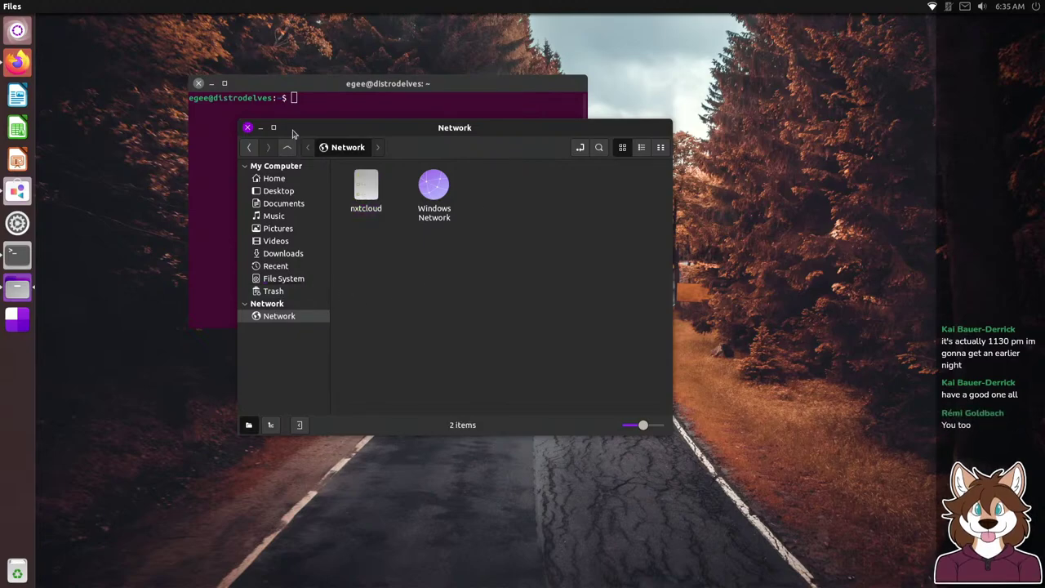
pyautogui.click(248, 128)
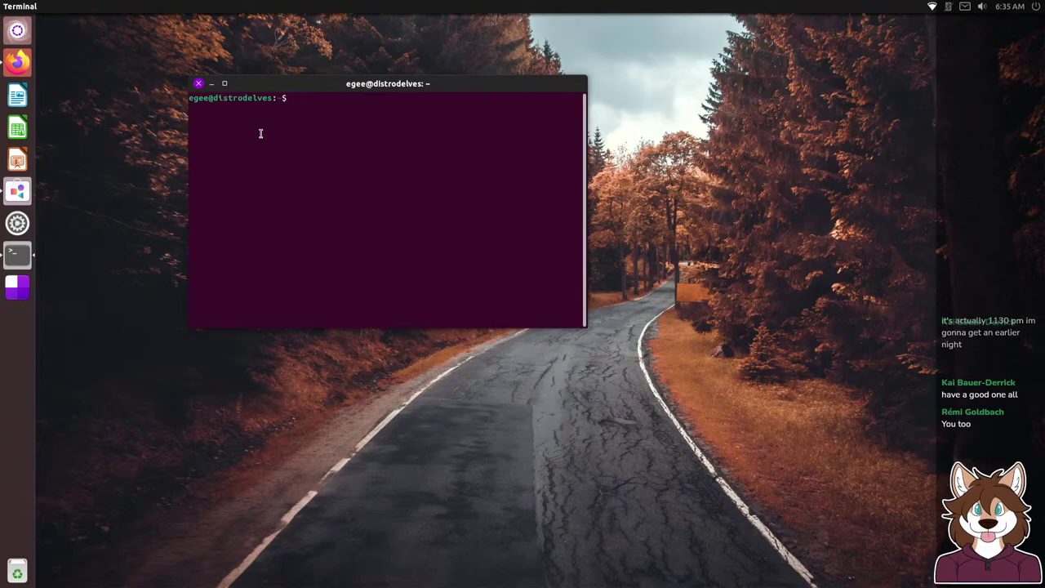
# Step: Switch Bluetooth on from the tray menu and open Bluetooth Settings
pyautogui.click(949, 6)
pyautogui.click(1020, 25)
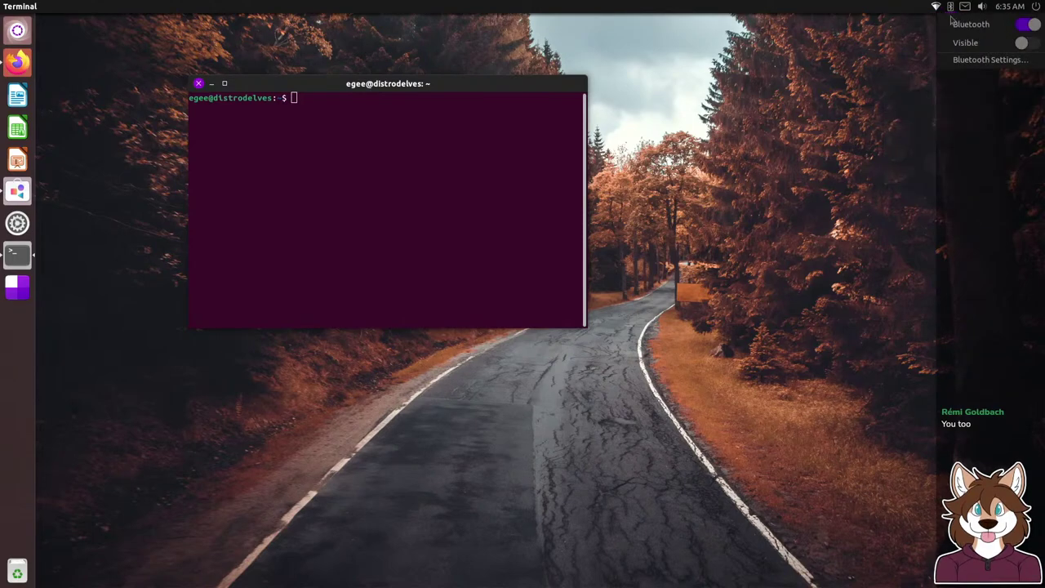
pyautogui.click(987, 59)
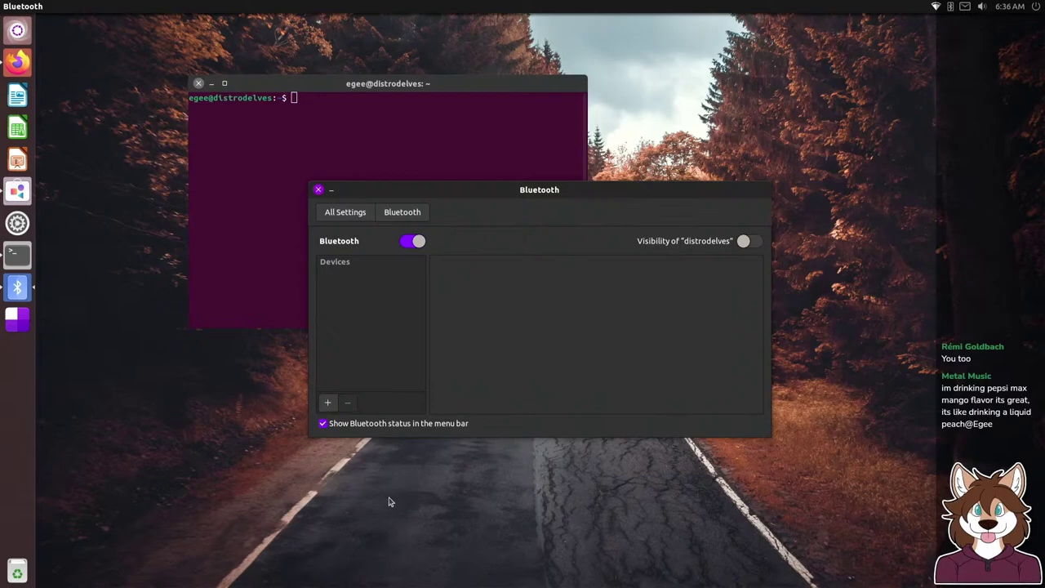
# Step: Search for new devices, browse M2007J3SY and wyze_hub, then cancel and close settings
pyautogui.click(327, 403)
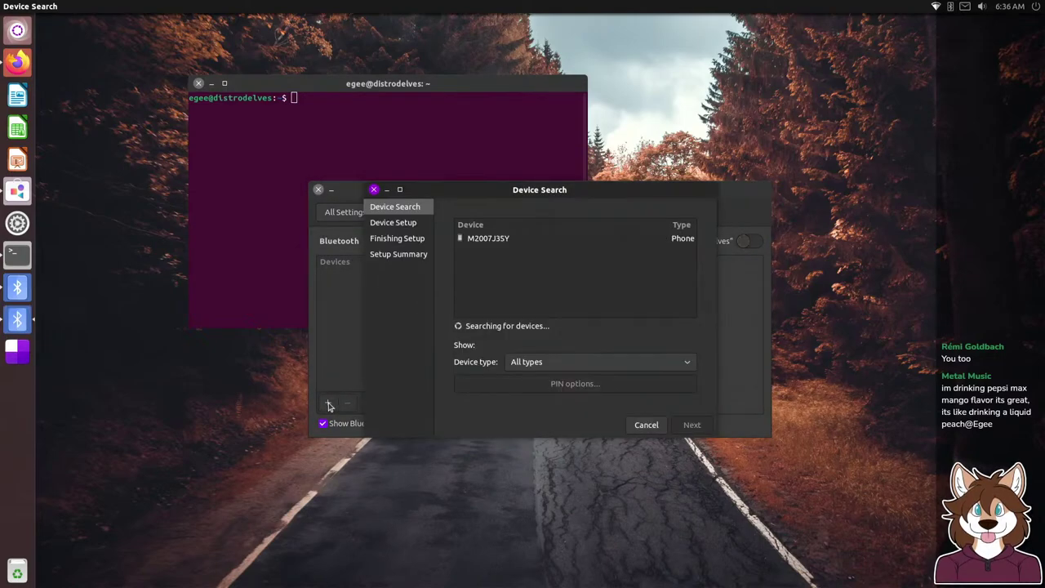
pyautogui.click(490, 239)
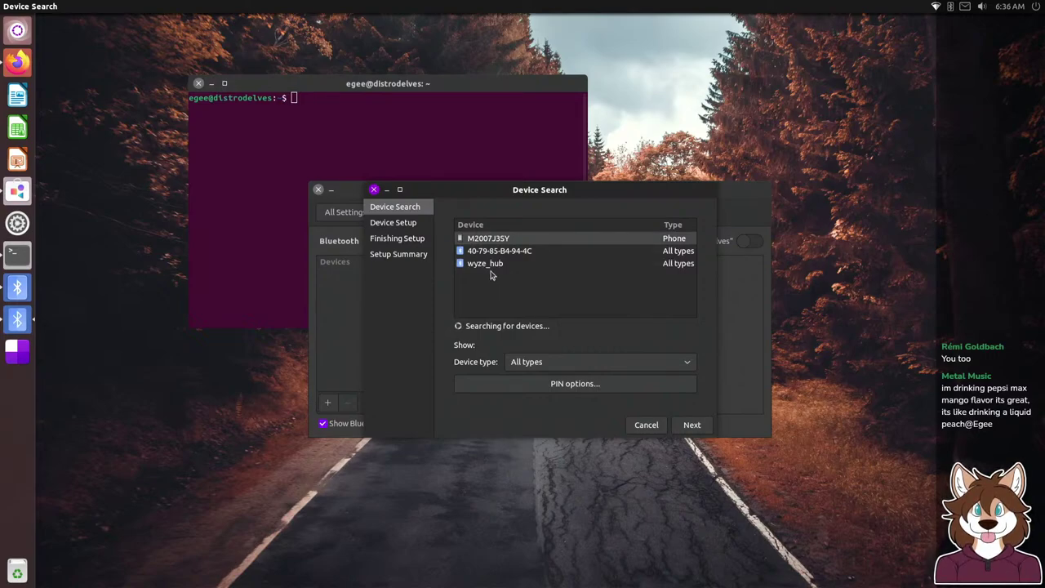
pyautogui.click(495, 264)
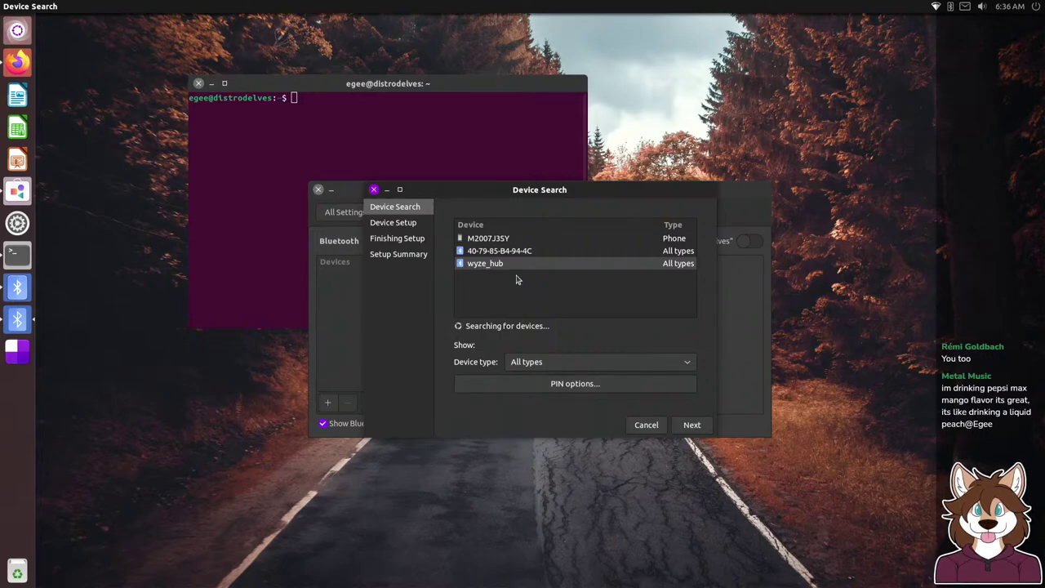
pyautogui.click(510, 251)
pyautogui.click(508, 241)
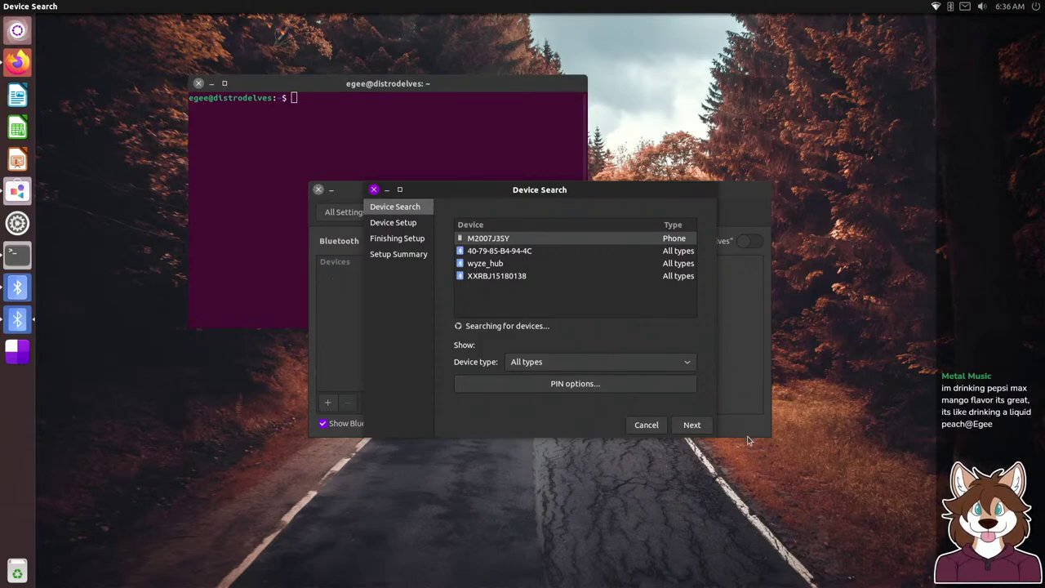
pyautogui.click(650, 428)
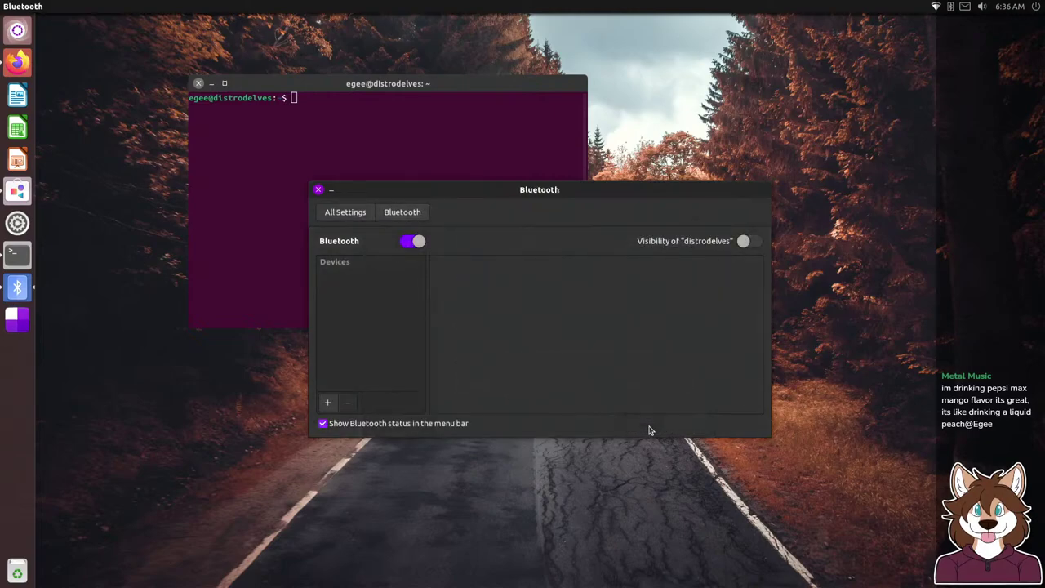
pyautogui.click(318, 191)
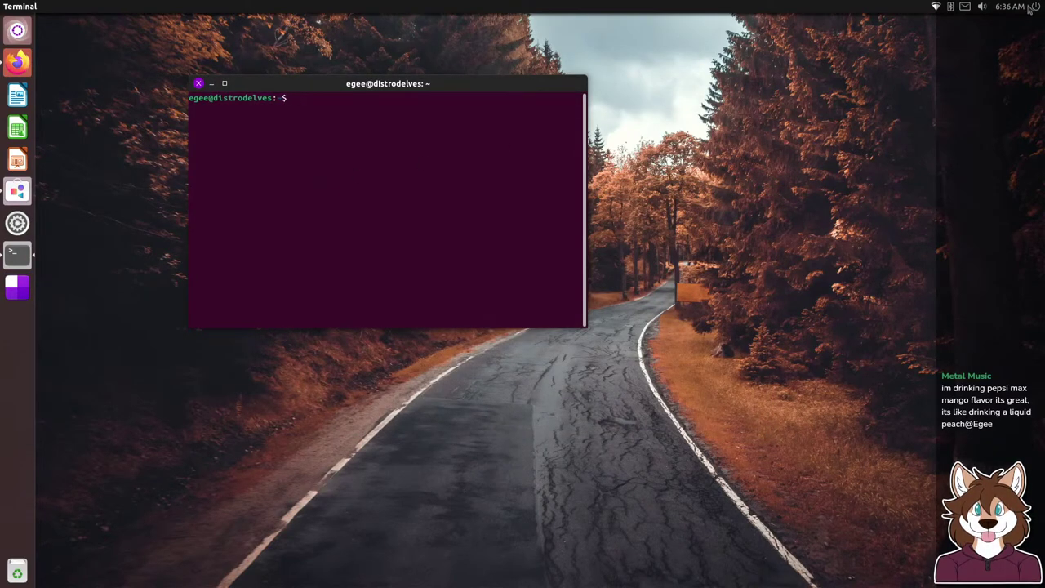
pyautogui.click(1022, 7)
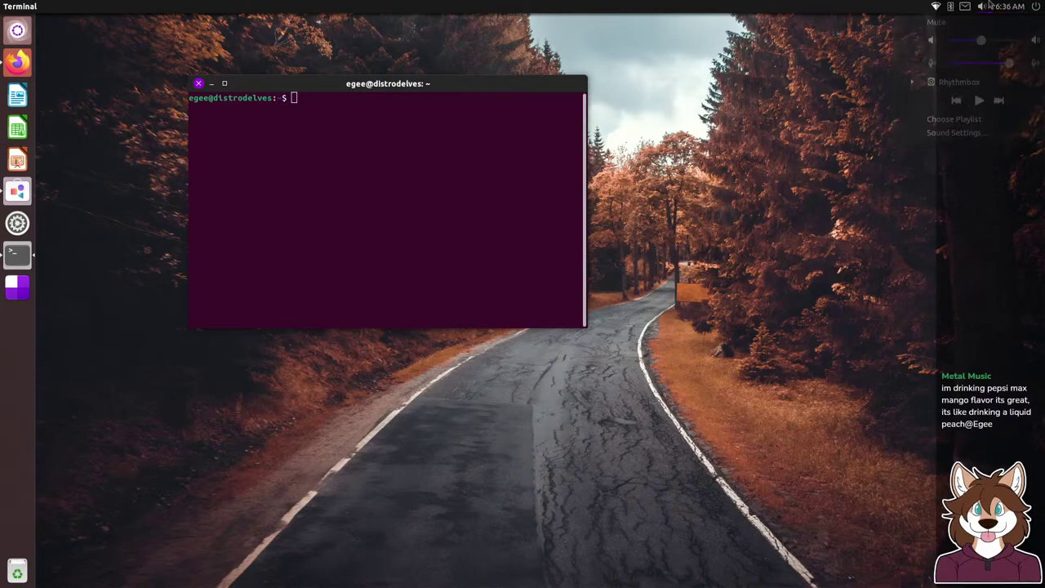
pyautogui.moveTo(951, 8)
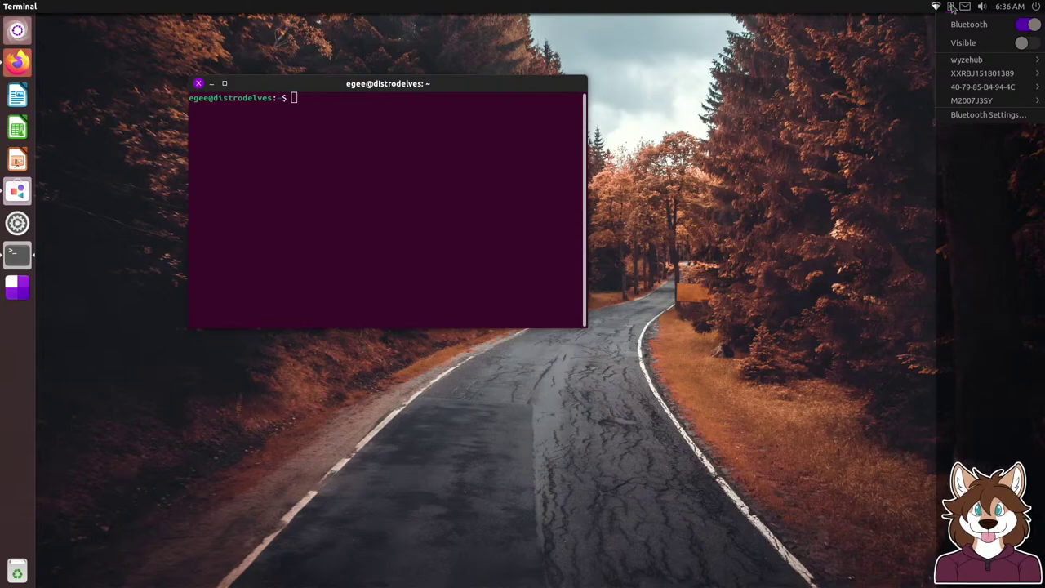
pyautogui.click(349, 125)
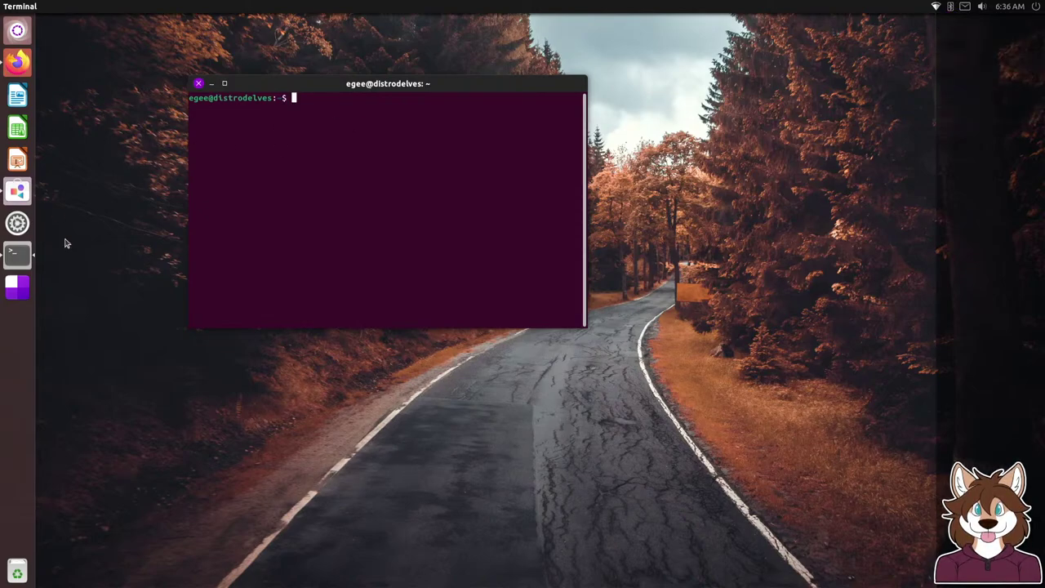
pyautogui.click(17, 30)
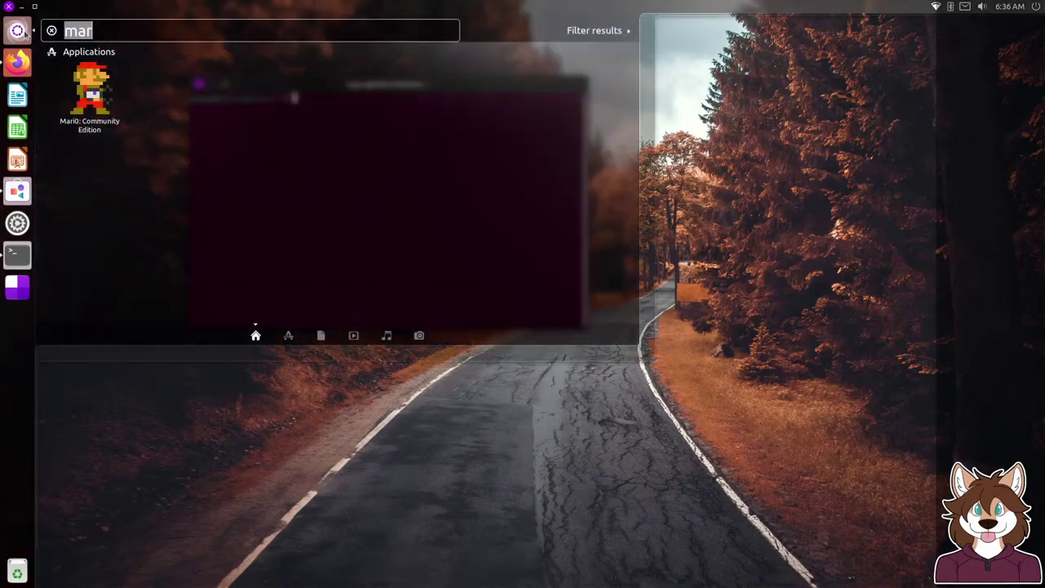
pyautogui.write('fil')
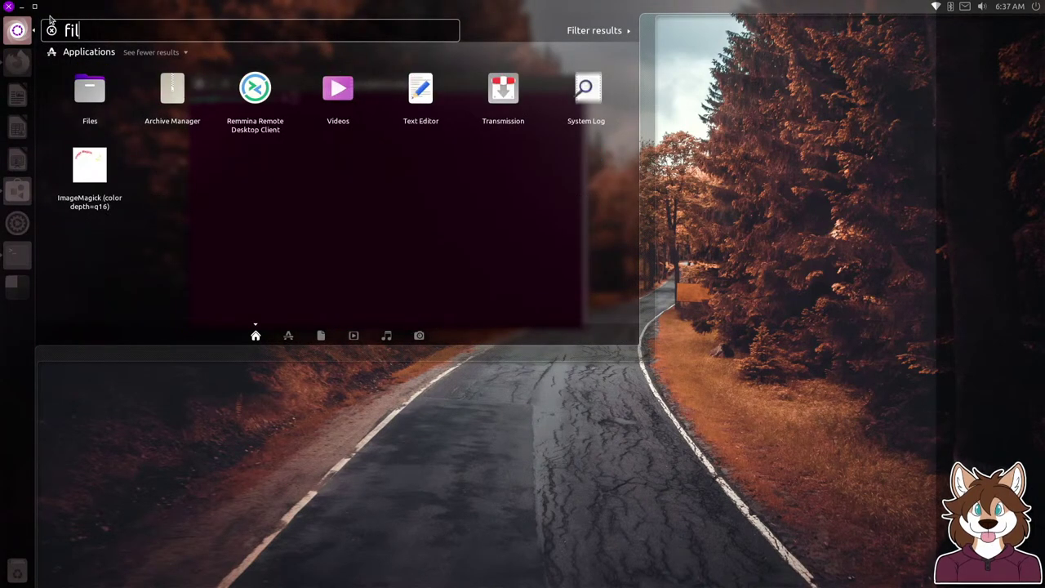
pyautogui.press('Return')
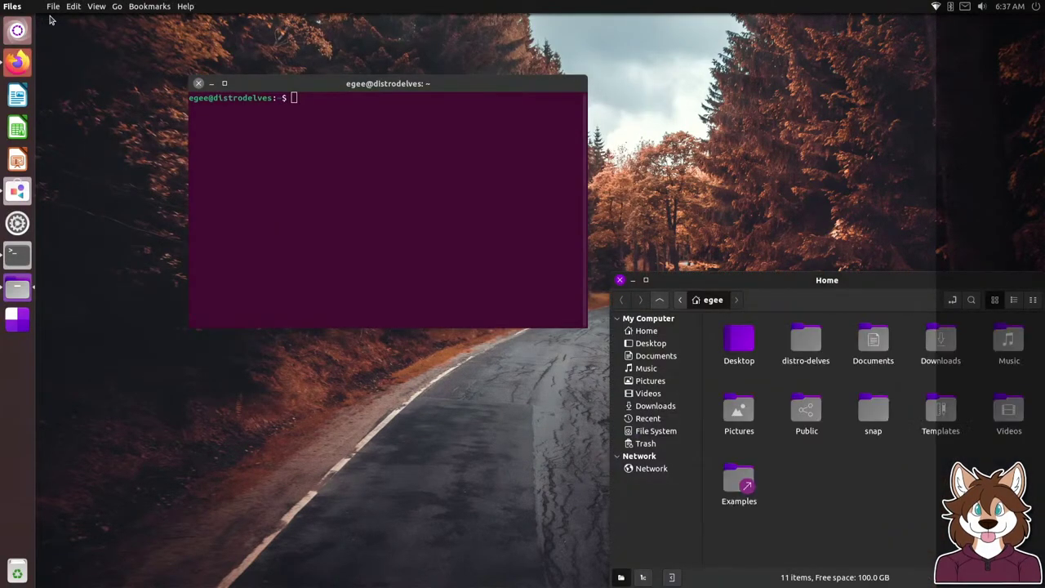
pyautogui.moveTo(682, 286); pyautogui.dragTo(253, 98)
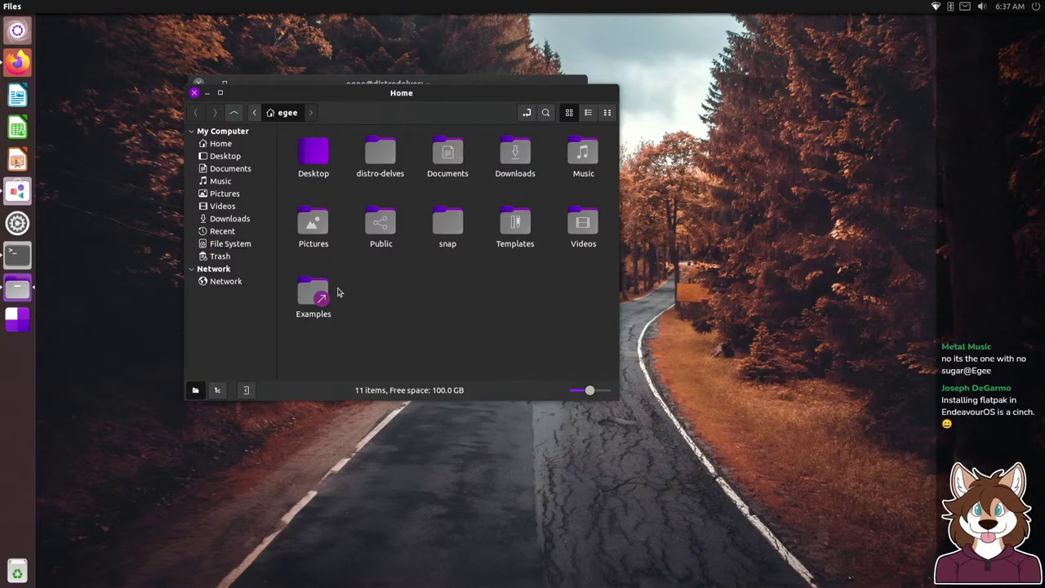
pyautogui.rightClick(377, 226)
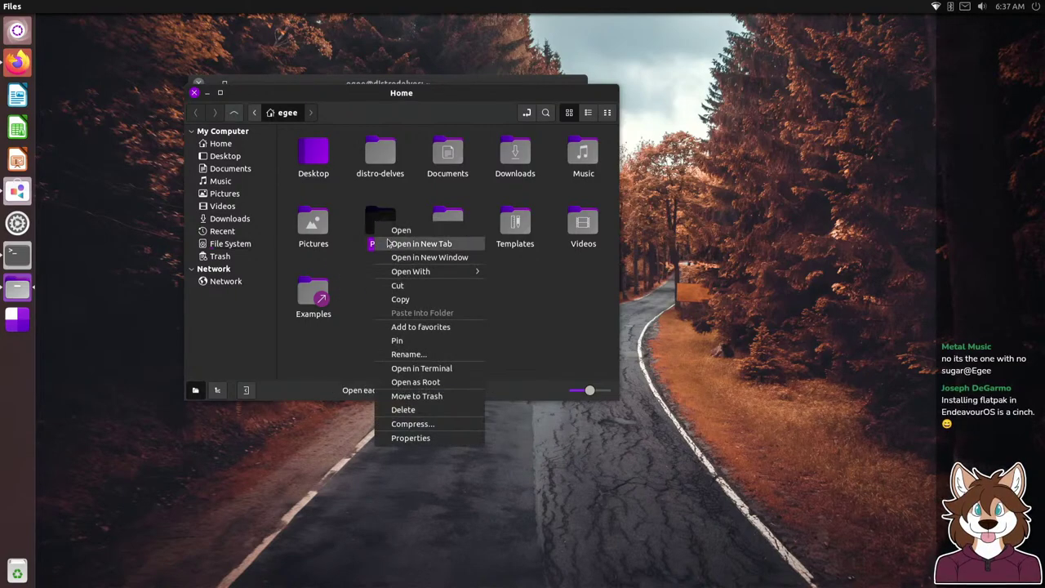
pyautogui.click(411, 438)
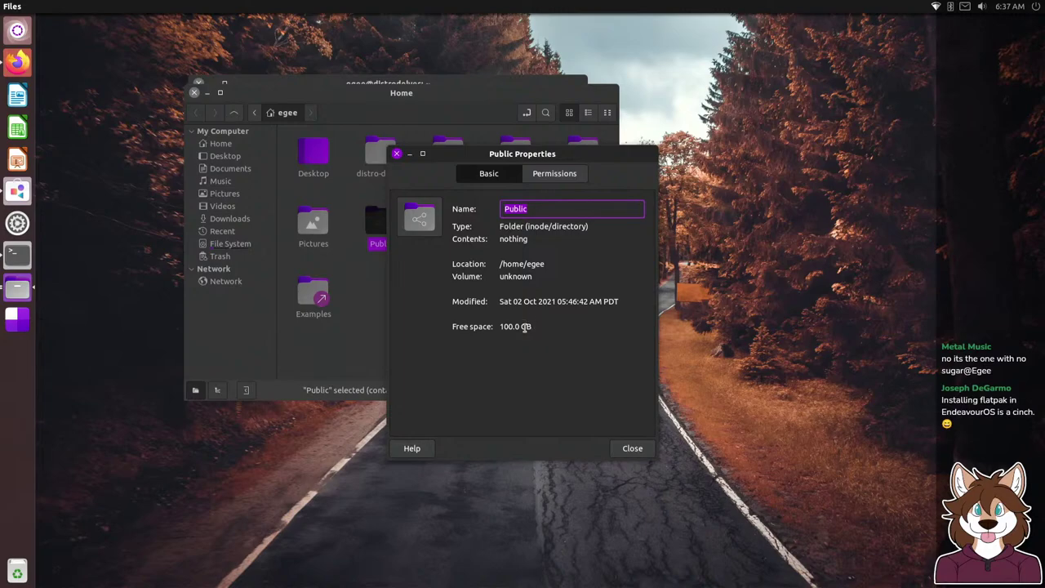
pyautogui.click(619, 450)
pyautogui.rightClick(376, 220)
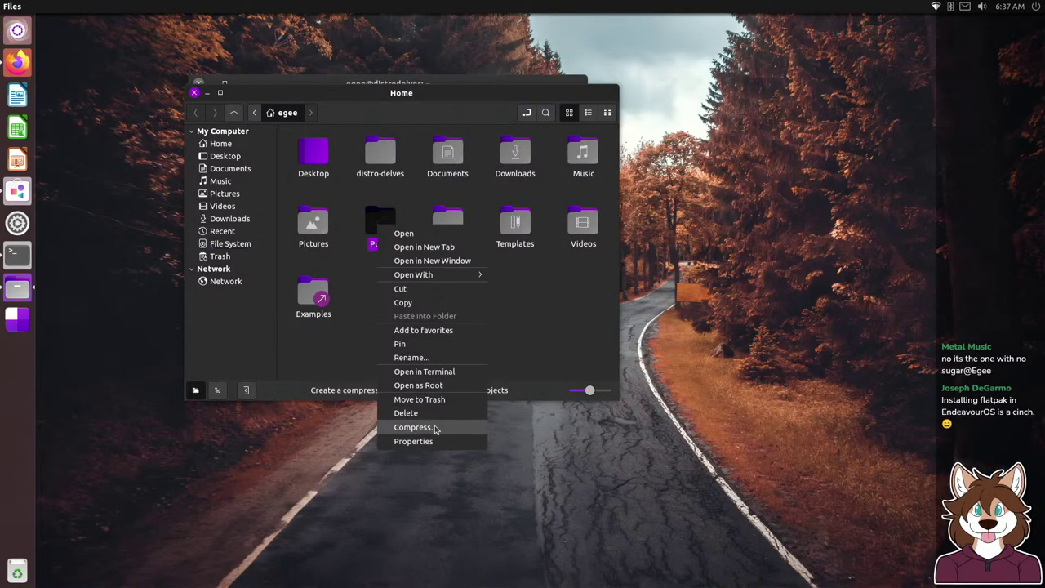
pyautogui.click(510, 314)
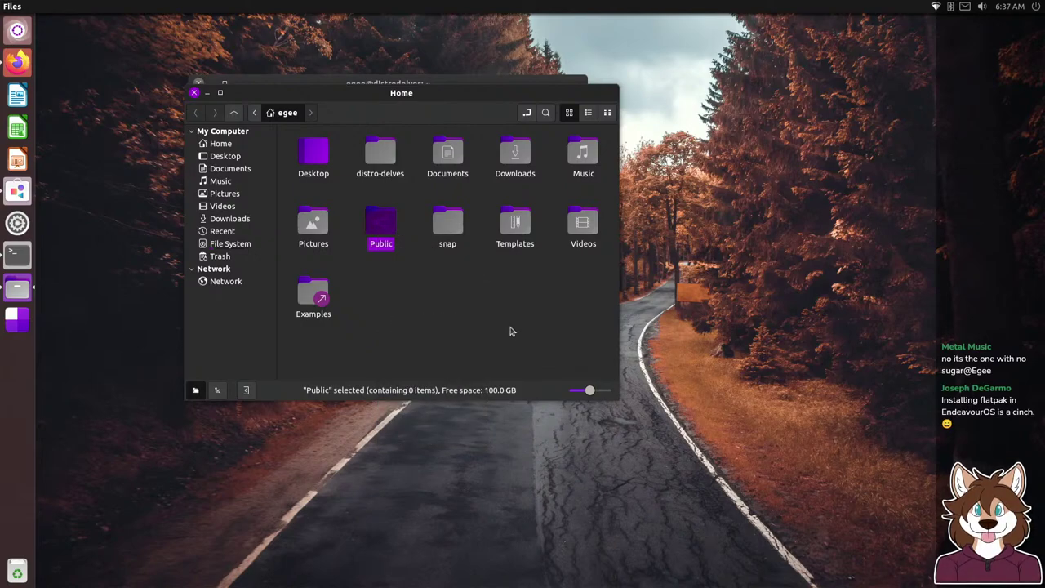
pyautogui.click(194, 93)
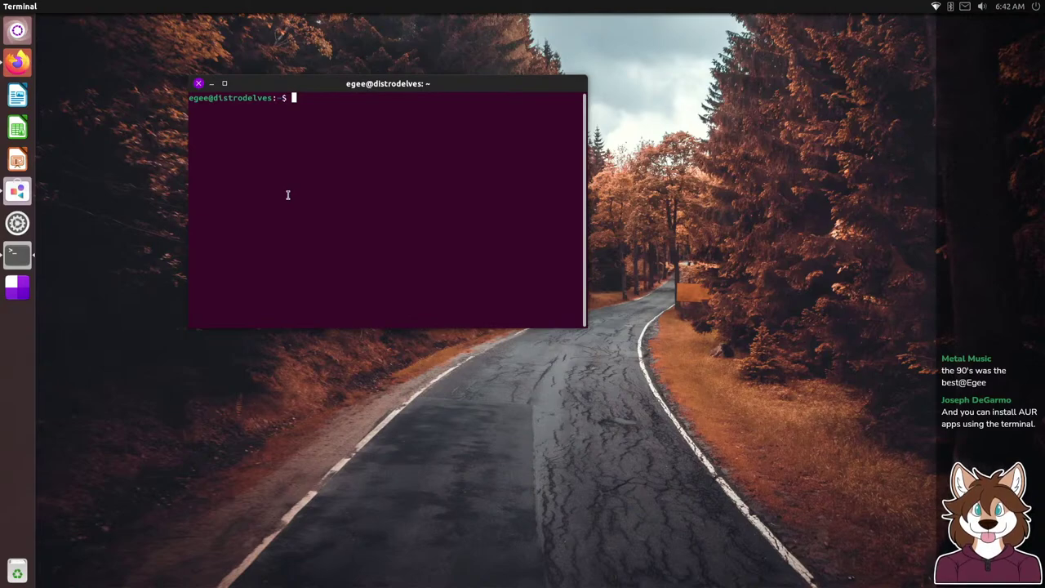
# Step: Run lsusb and highlight the Amazon Luna Controller entry in the USB device list
pyautogui.write('lsusb')
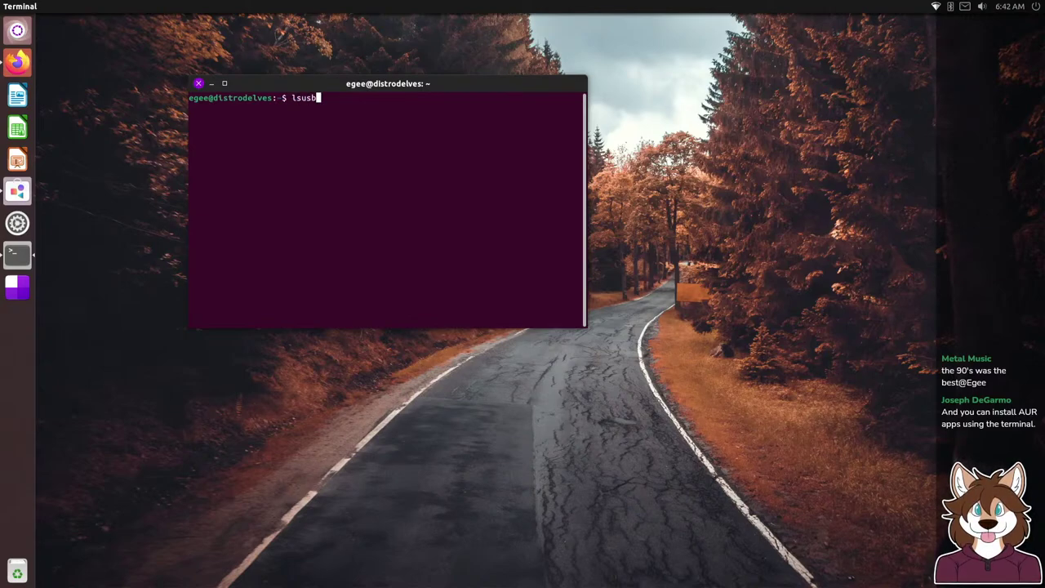
pyautogui.press('Return')
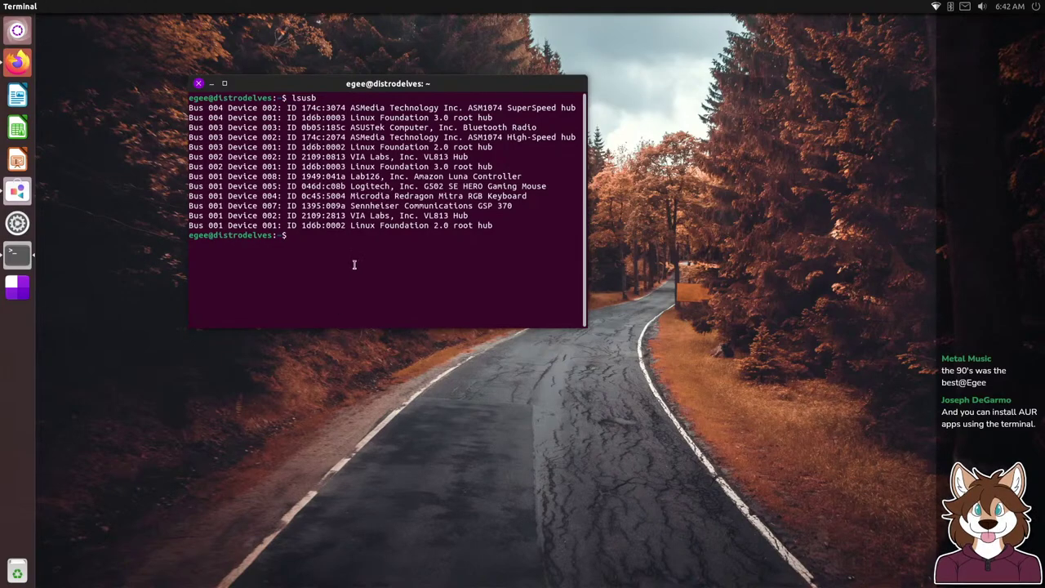
pyautogui.tripleClick(475, 177)
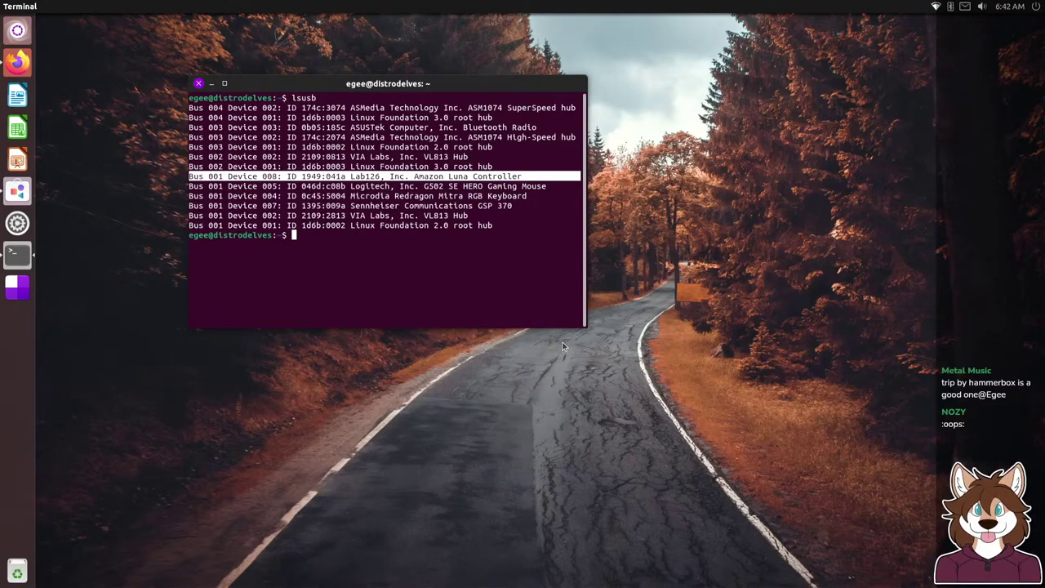
# Step: Relaunch Mari0: Community Edition from the Dash search 'ma', then return to Firefox
pyautogui.press('super')
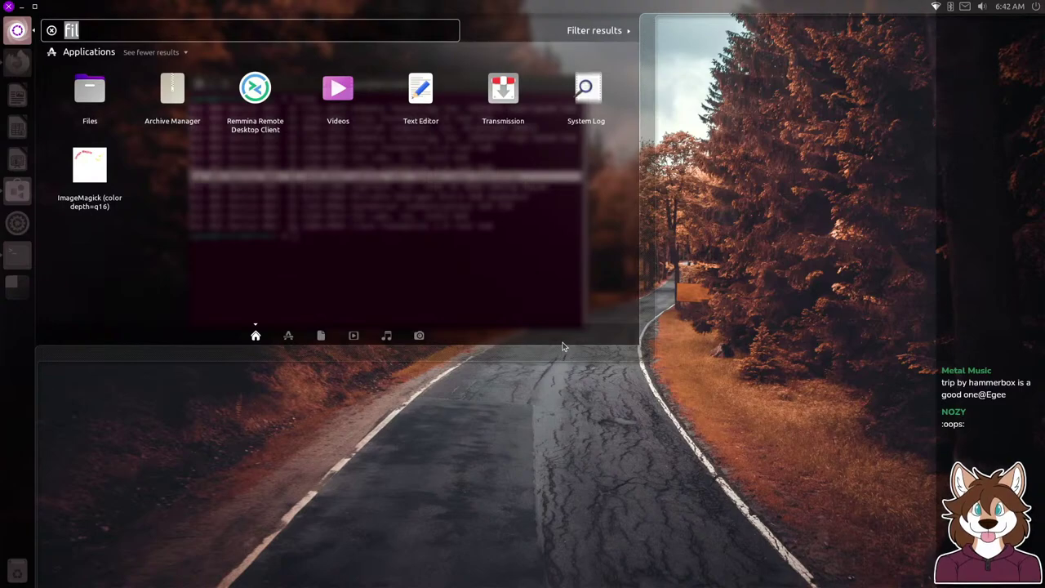
pyautogui.write('mair')
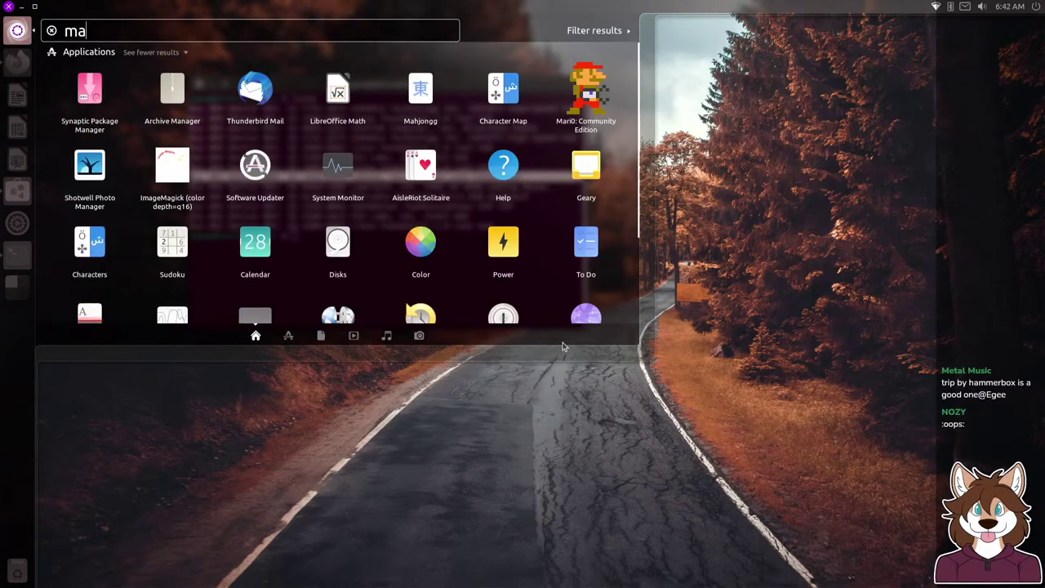
pyautogui.press('BackSpace')
pyautogui.press('BackSpace')
pyautogui.press('BackSpace')
pyautogui.press('BackSpace')
pyautogui.write('ma')
pyautogui.press('Right')
pyautogui.press('Right')
pyautogui.press('Right')
pyautogui.press('Right')
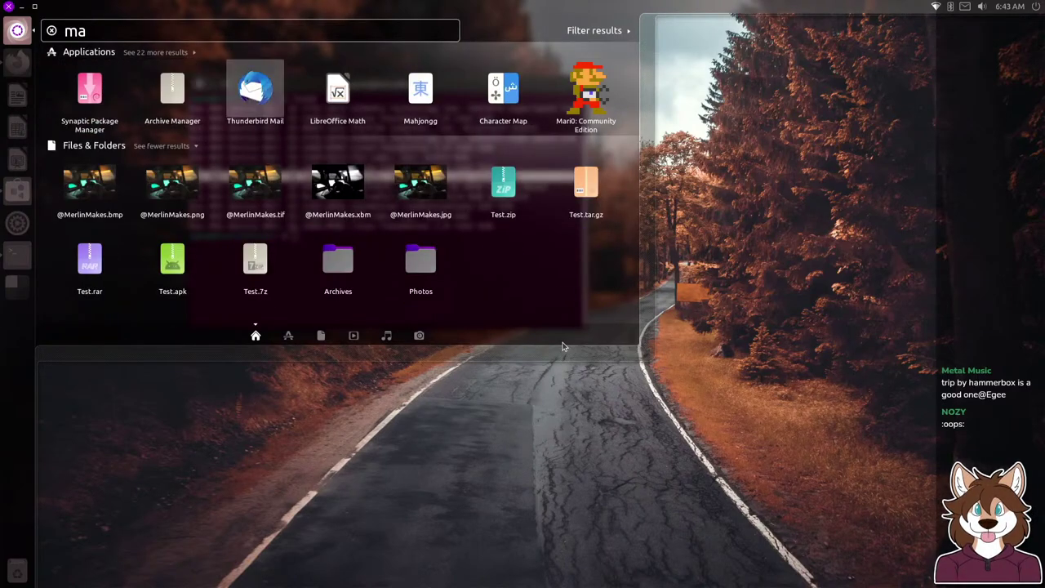
pyautogui.press('Right')
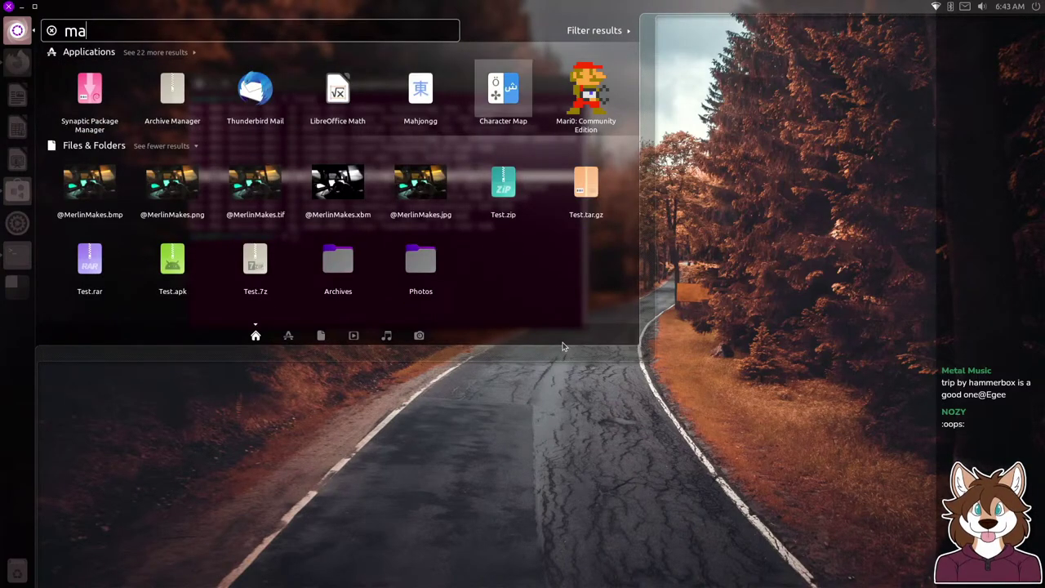
pyautogui.press('Right')
pyautogui.press('Return')
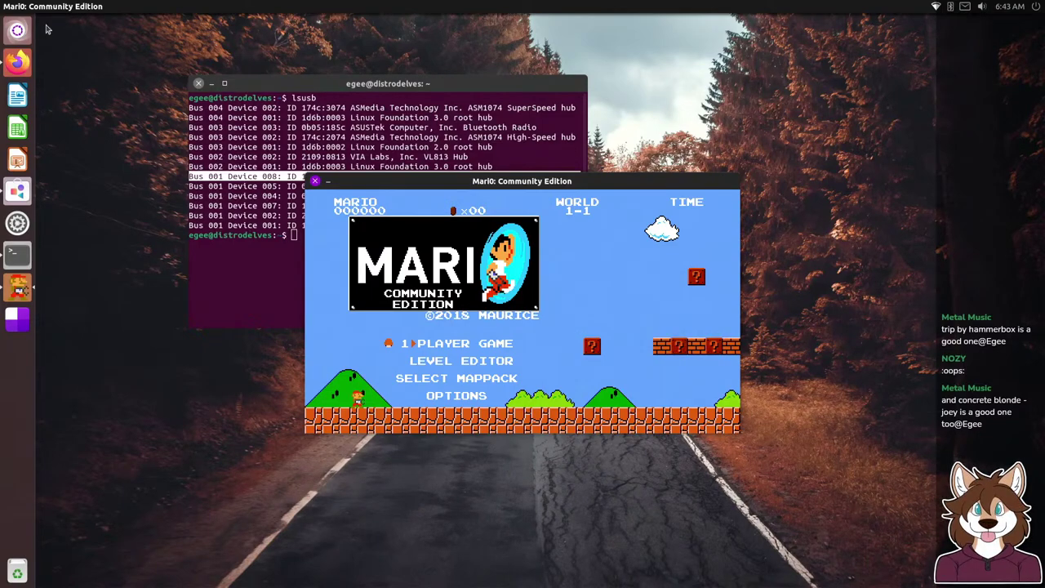
pyautogui.click(24, 62)
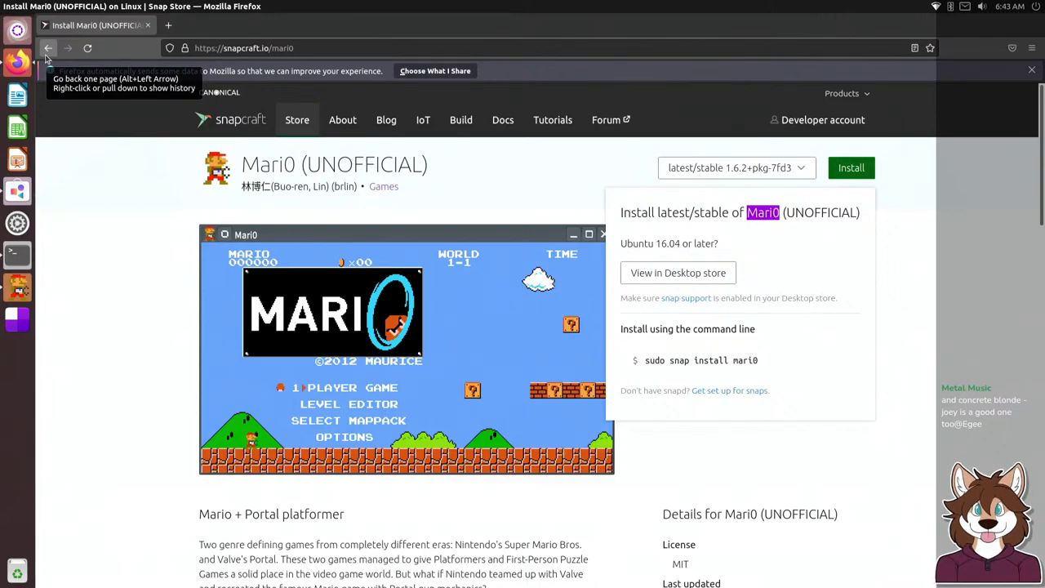
# Step: Search the web for 'amazon luna controller linux'
pyautogui.click(406, 51)
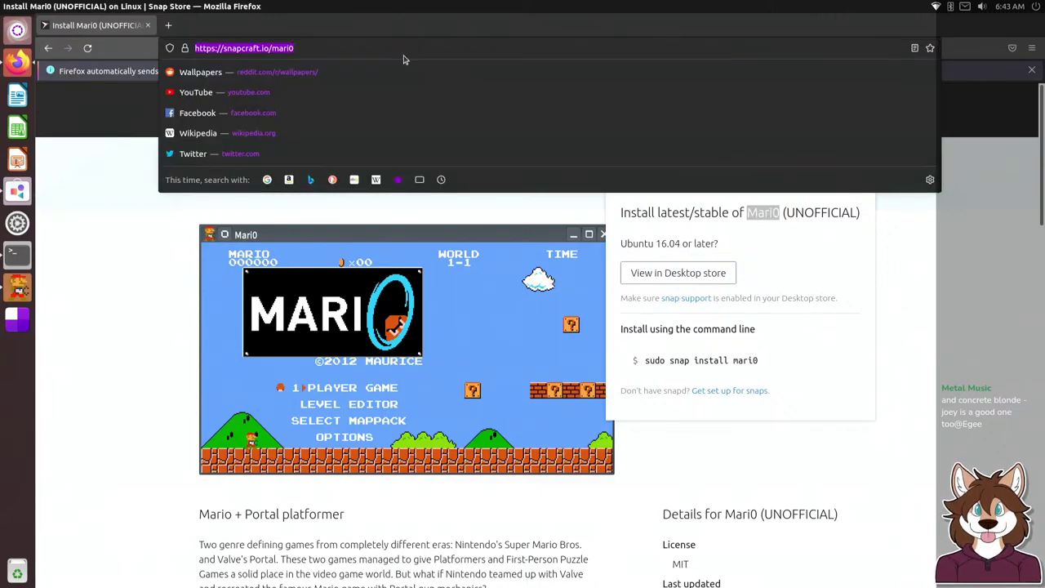
pyautogui.write('amazon luna ')
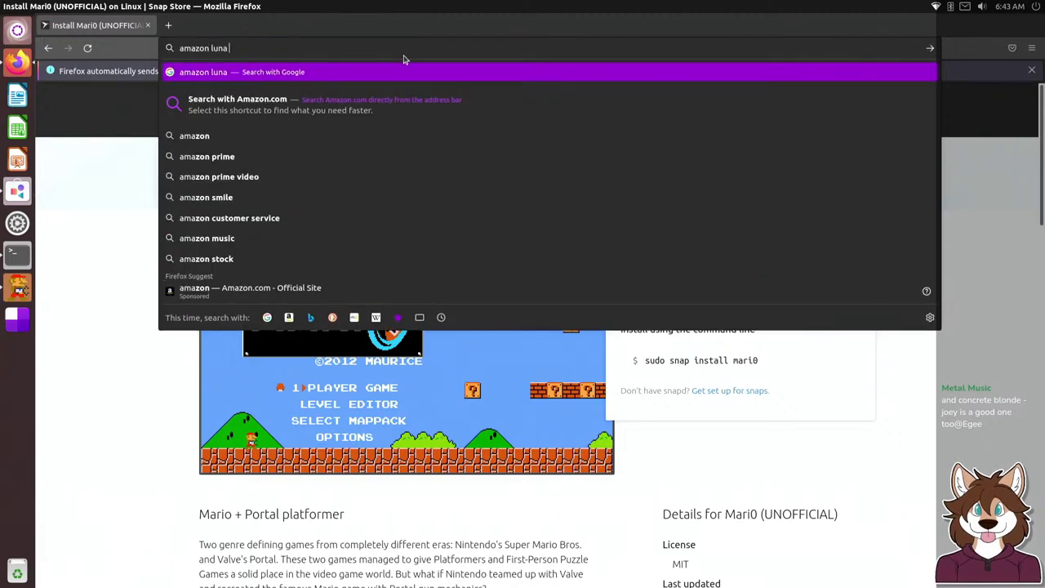
pyautogui.write('controller linux')
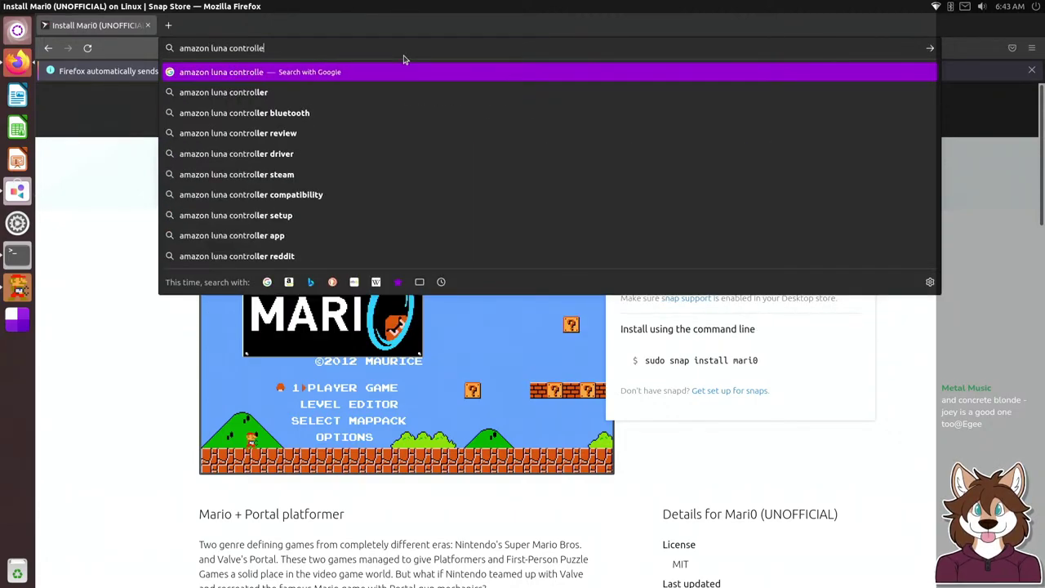
pyautogui.press('Return')
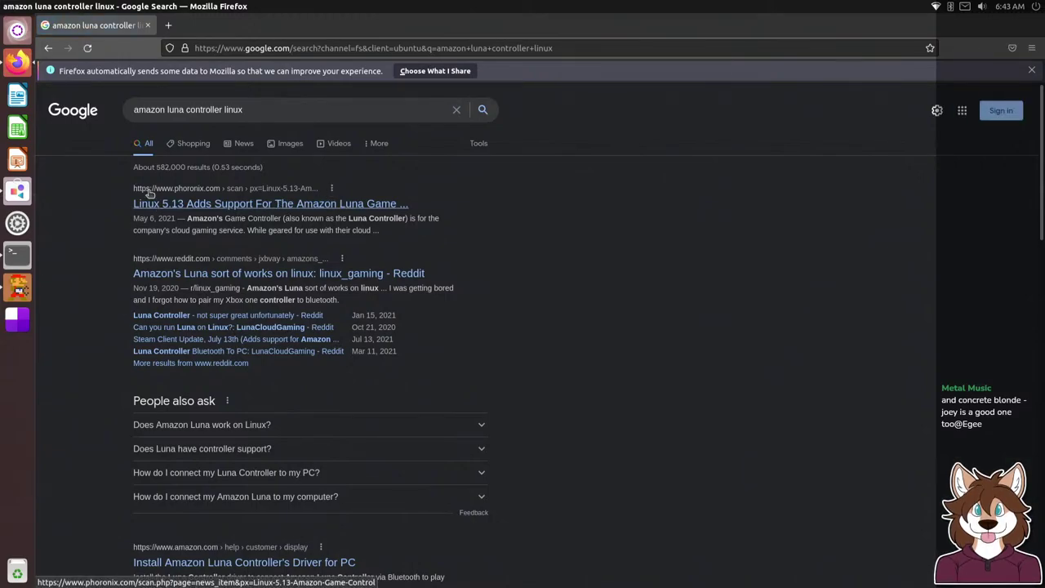
# Step: Check the running kernel version with uname -r in the terminal
pyautogui.click(17, 254)
pyautogui.click(412, 243)
pyautogui.write('uname -r')
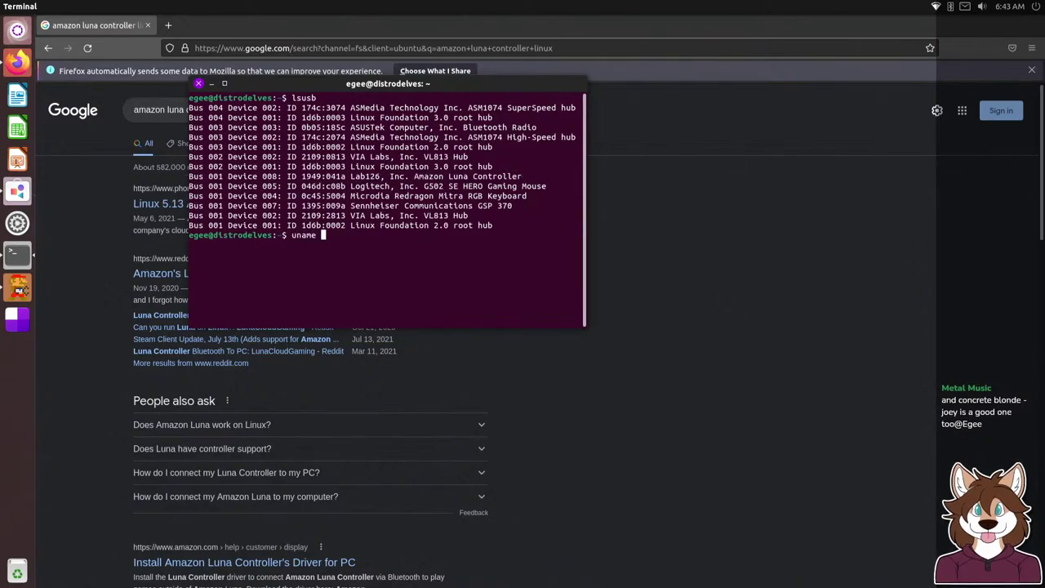
pyautogui.press('Return')
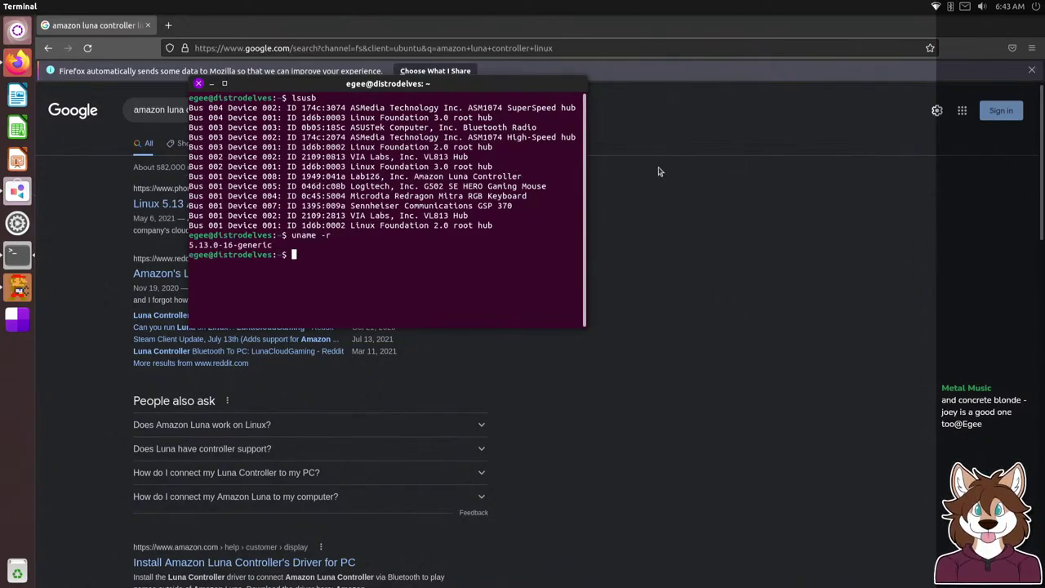
# Step: Open the Phoronix Luna controller article and its referenced kernel pull request in a new tab
pyautogui.click(657, 170)
pyautogui.click(346, 203)
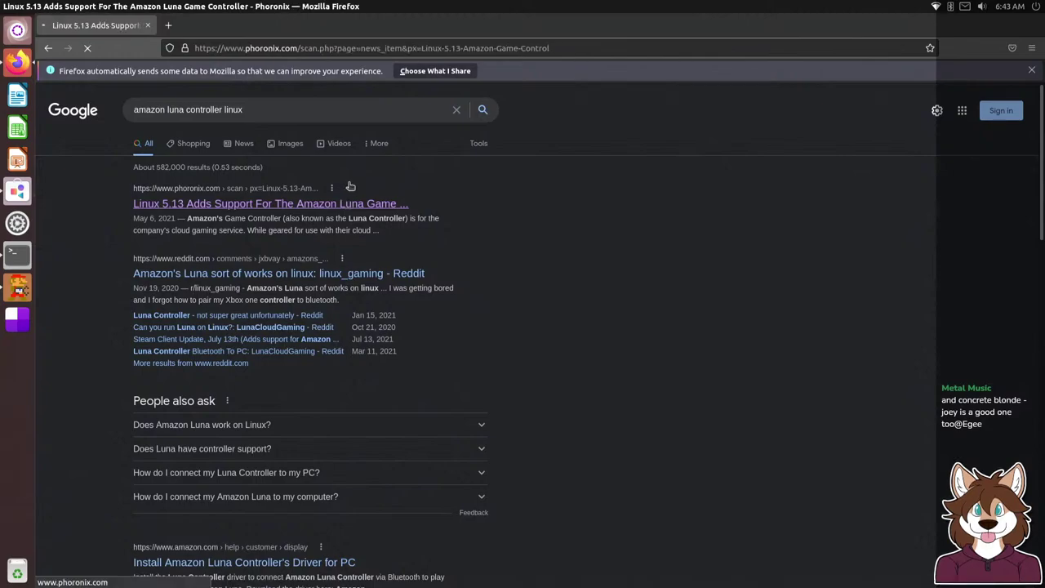
pyautogui.scroll(-5, 67, 424)
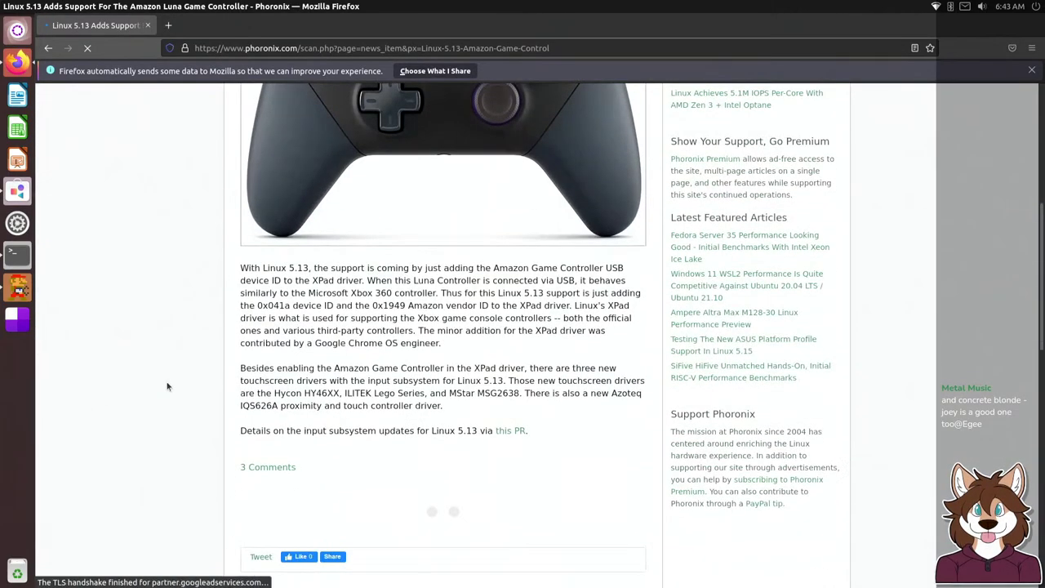
pyautogui.click(506, 432)
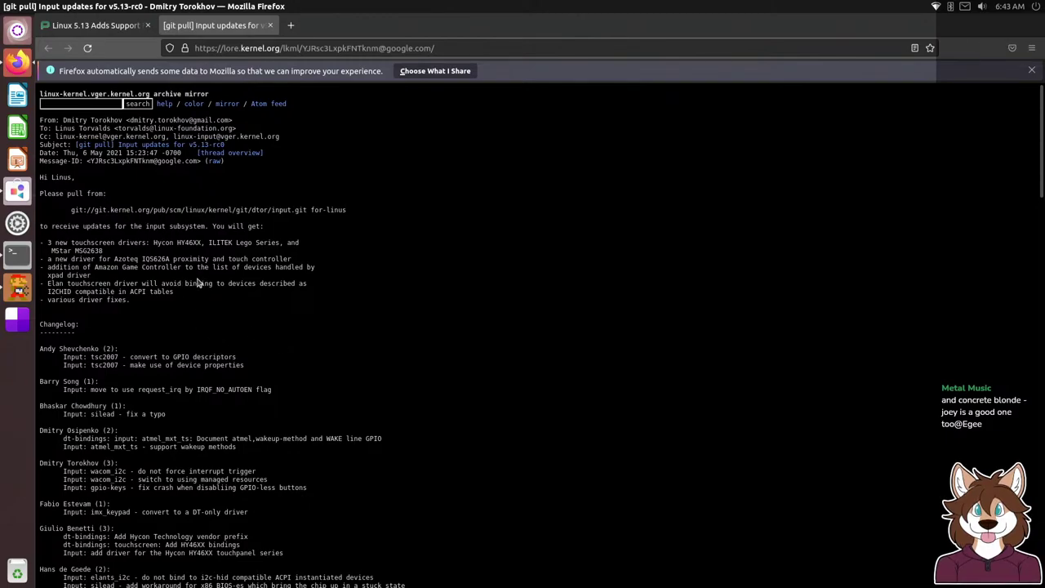
pyautogui.scroll(-3, 197, 283)
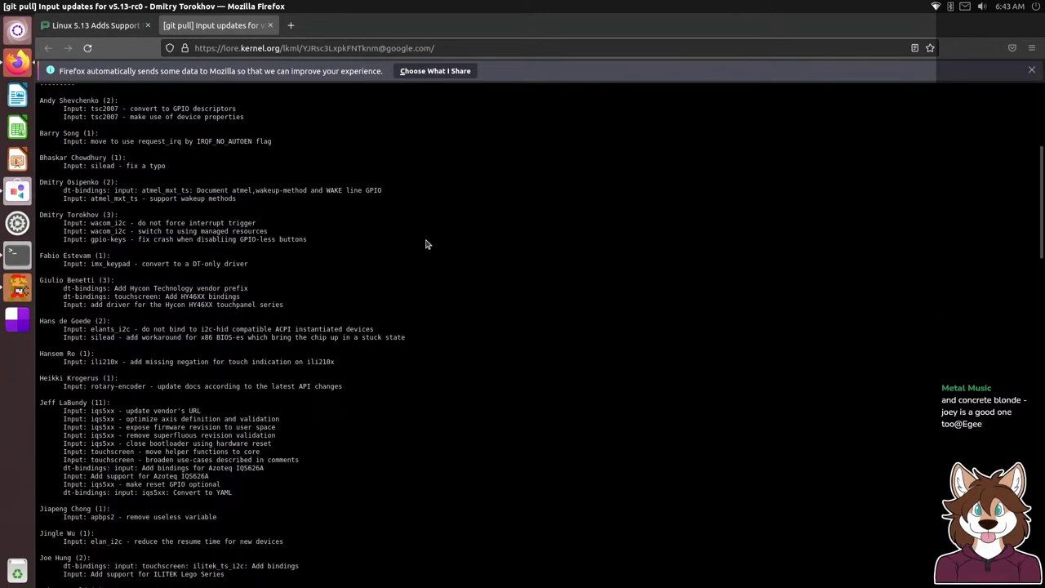
pyautogui.scroll(-3, 424, 240)
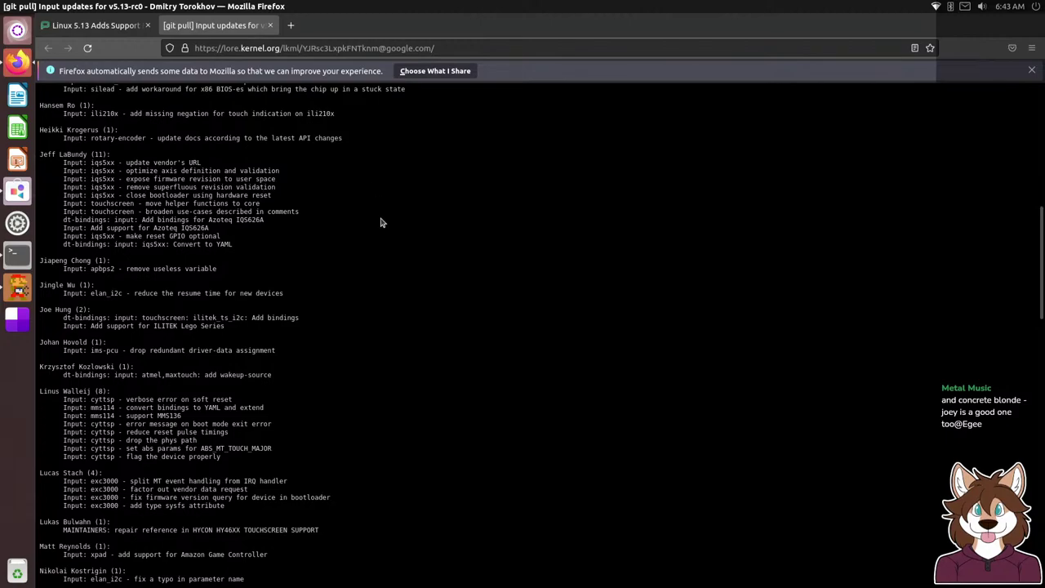
# Step: Find 'amazon' in the pull request and highlight the Amazon Game Controller line
pyautogui.hotkey('ctrl', 'f')
pyautogui.write('amazon')
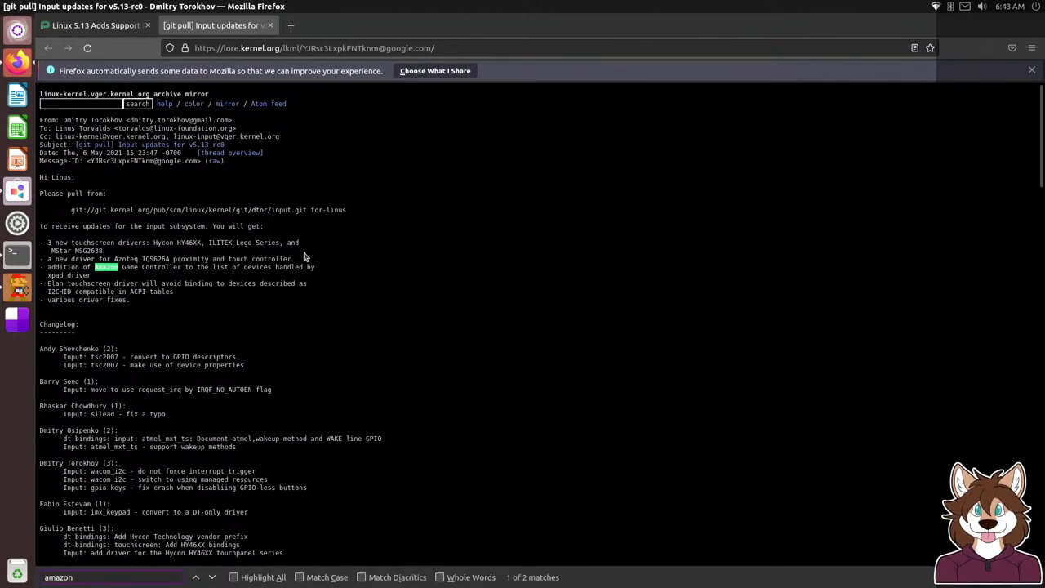
pyautogui.press('Escape')
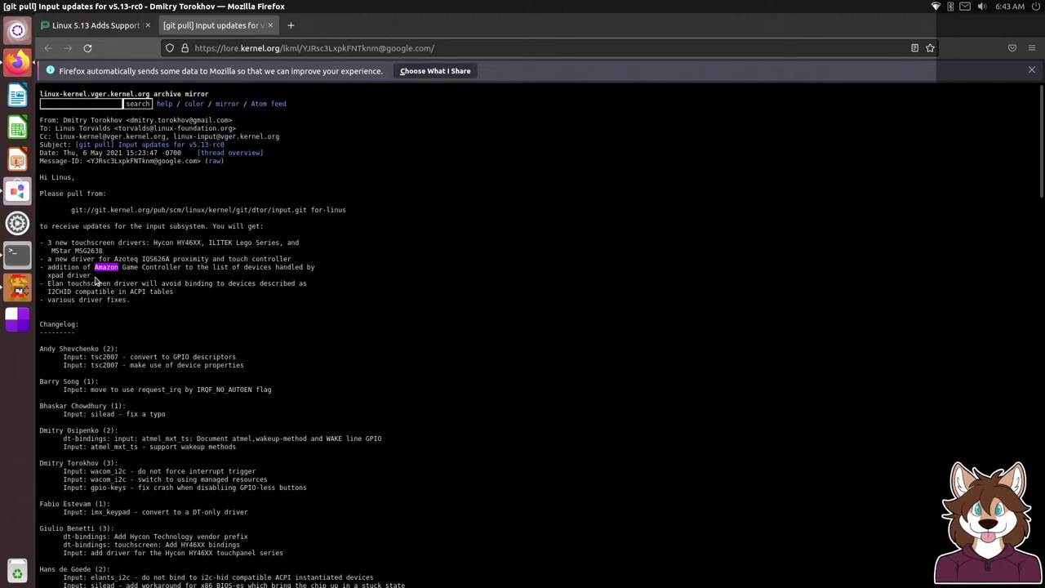
pyautogui.moveTo(92, 277); pyautogui.dragTo(39, 268)
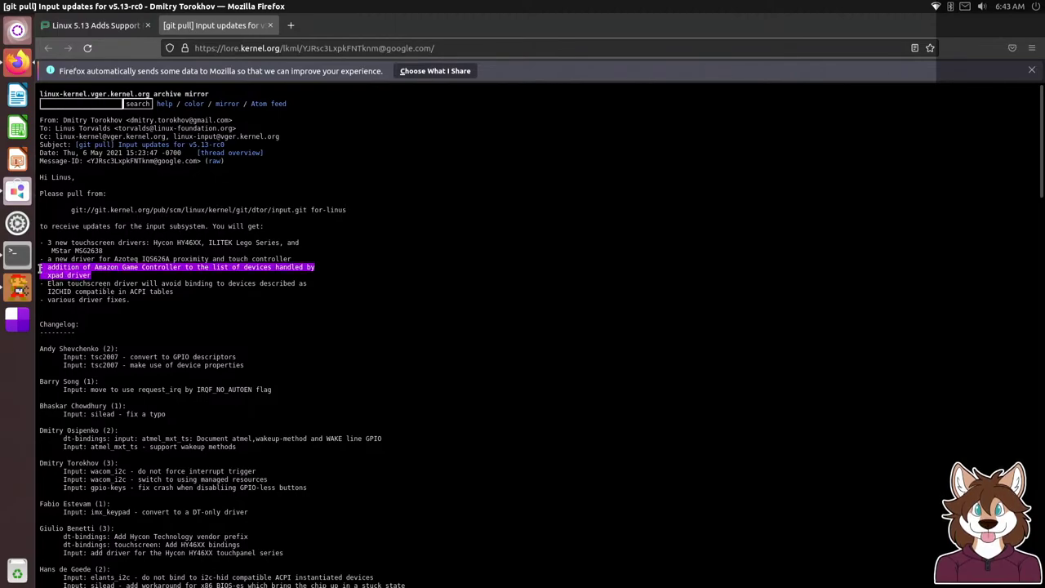
pyautogui.click(313, 264)
pyautogui.click(20, 257)
# Step: Launch Synaptic Package Manager and authenticate with the administrator password
pyautogui.click(26, 28)
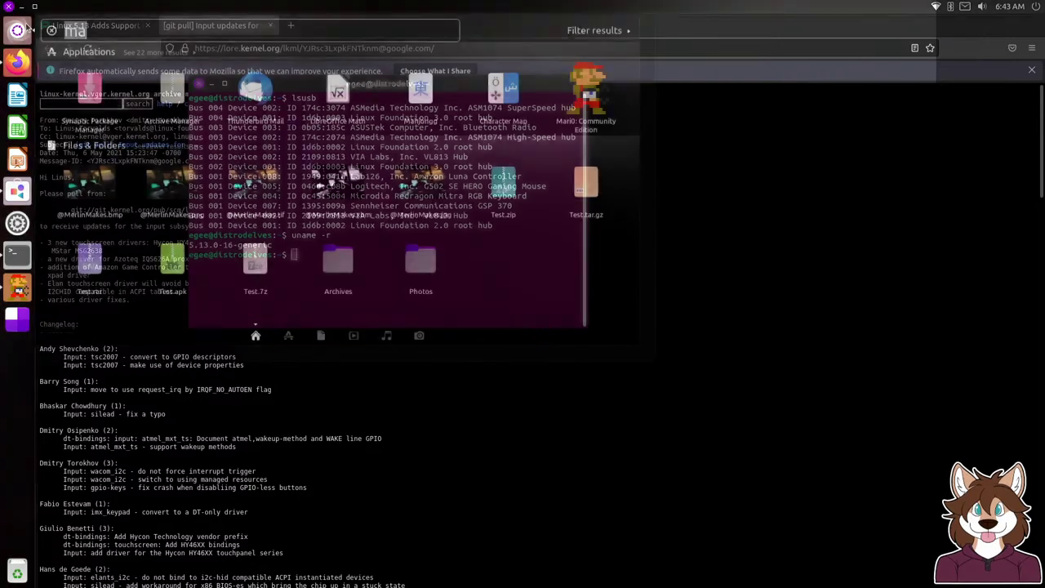
pyautogui.press('Return')
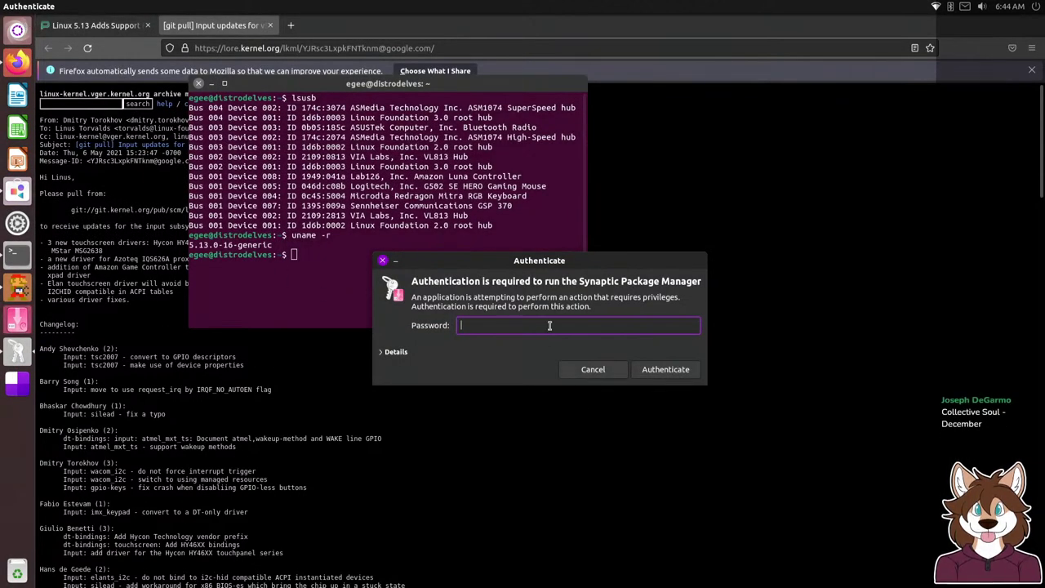
pyautogui.press('Return')
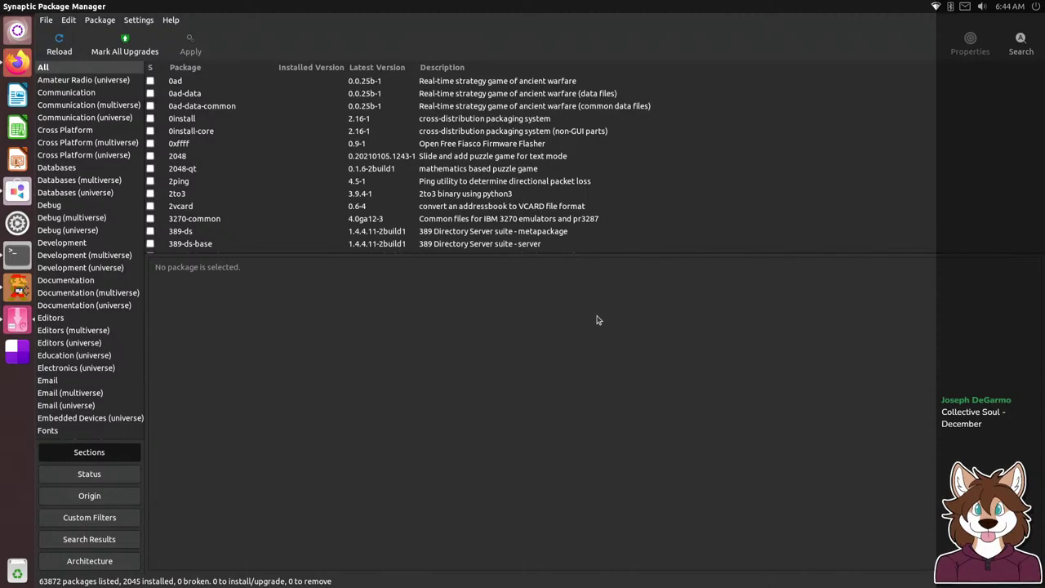
# Step: Search packages for 'xpad' and review the xpad and xboxdrv descriptions
pyautogui.click(1022, 48)
pyautogui.write('xpad')
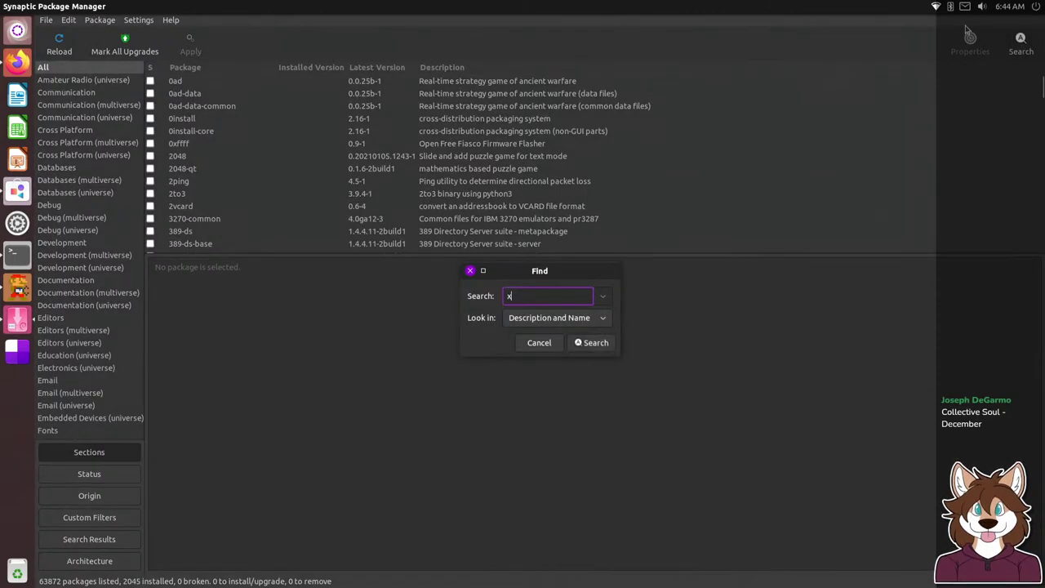
pyautogui.press('Return')
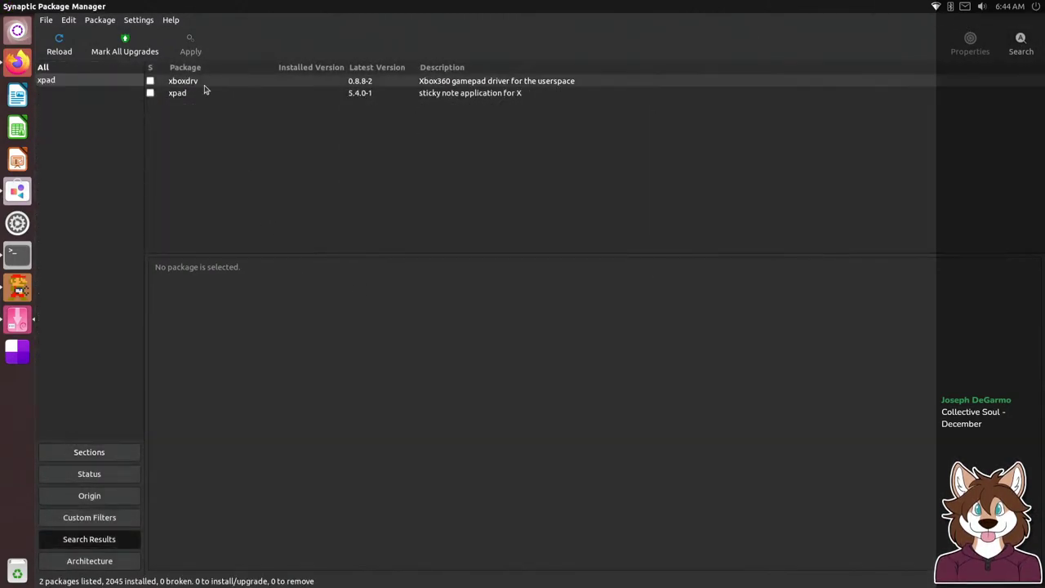
pyautogui.click(201, 93)
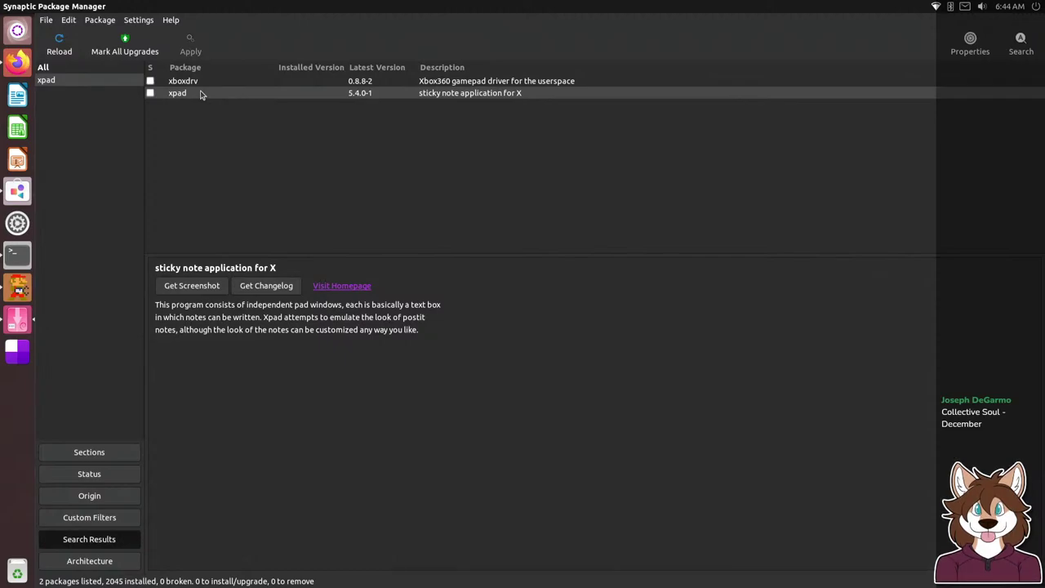
pyautogui.click(506, 87)
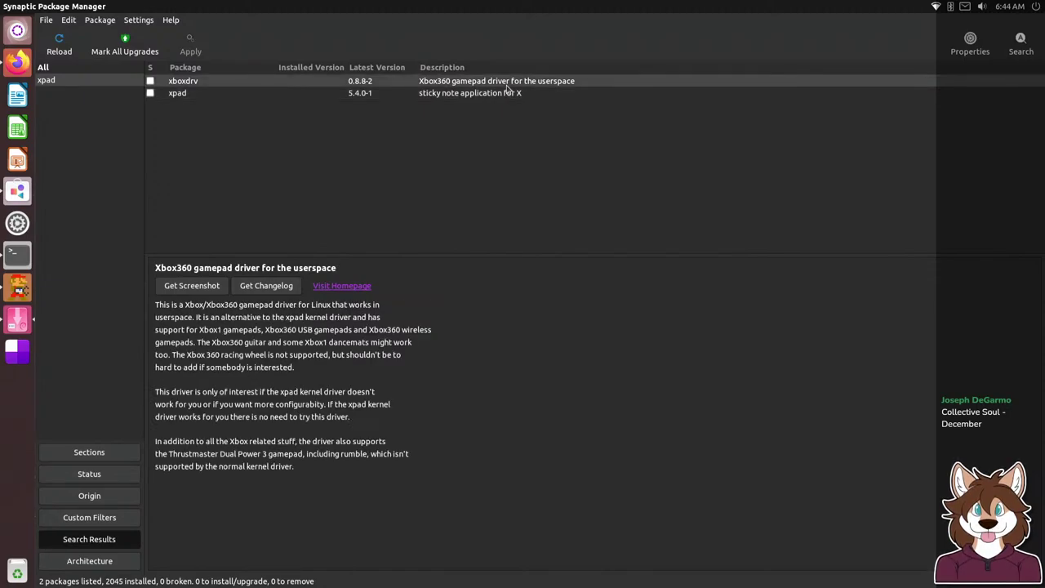
# Step: Mark xboxdrv for installation with its dependencies and apply the 9 new packages
pyautogui.rightClick(506, 88)
pyautogui.click(533, 107)
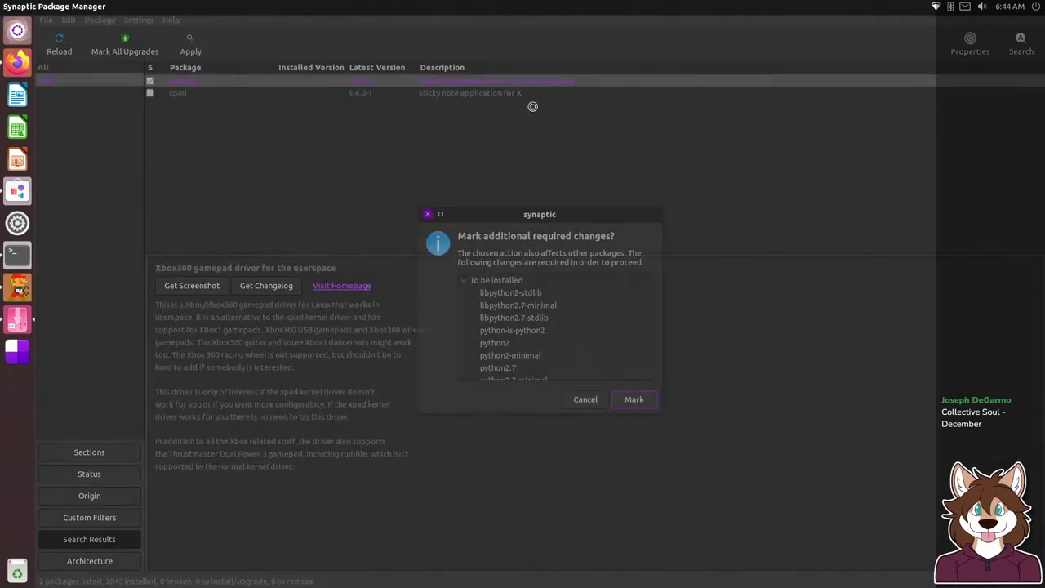
pyautogui.scroll(-1, 566, 331)
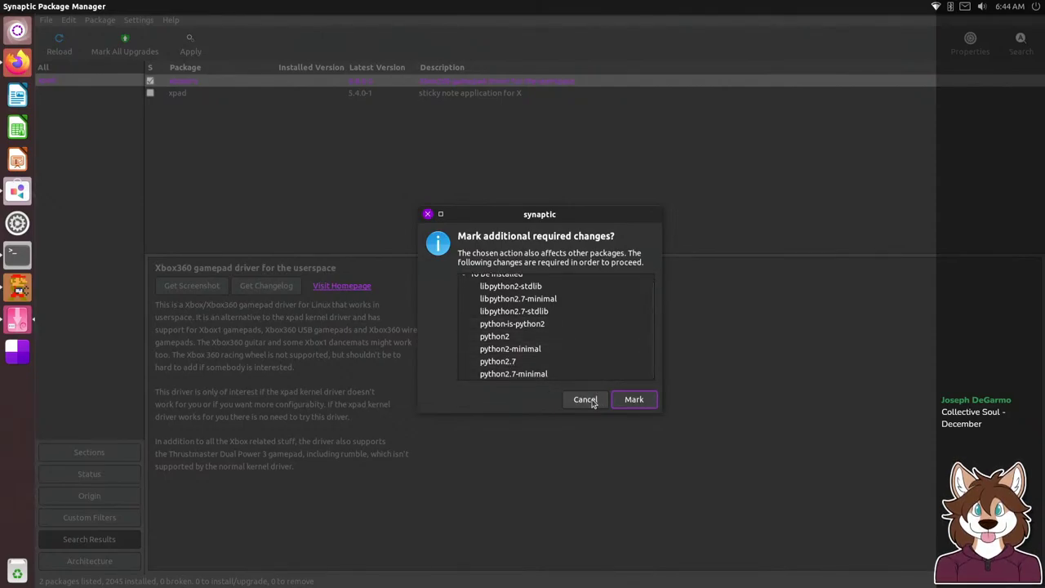
pyautogui.click(630, 399)
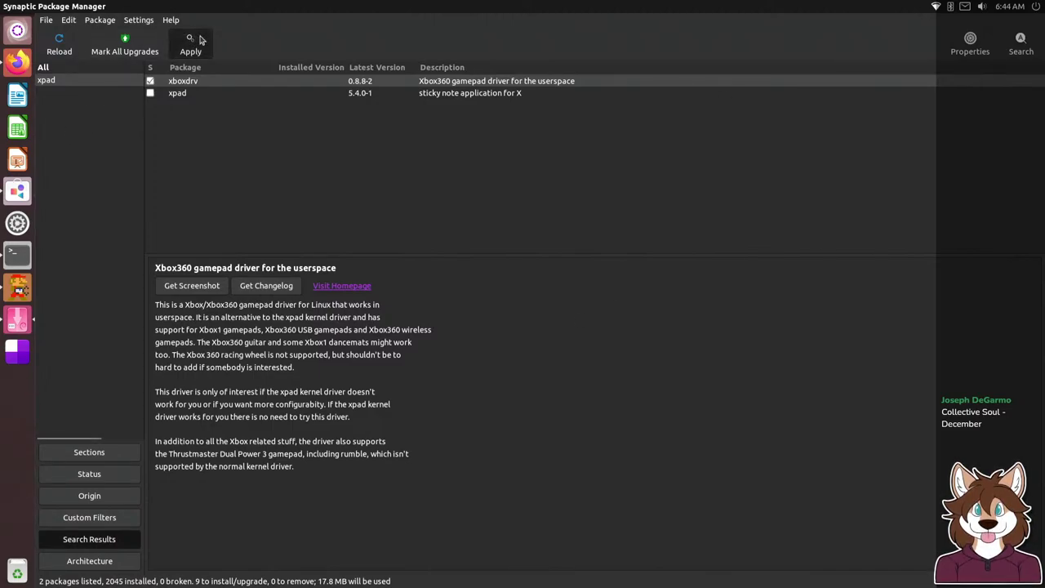
pyautogui.click(192, 45)
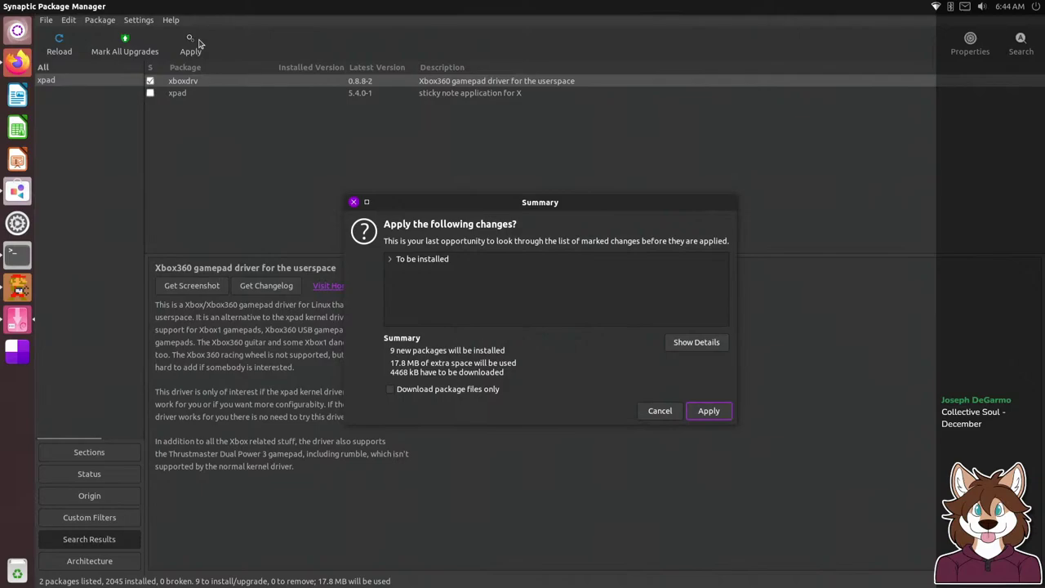
pyautogui.click(708, 411)
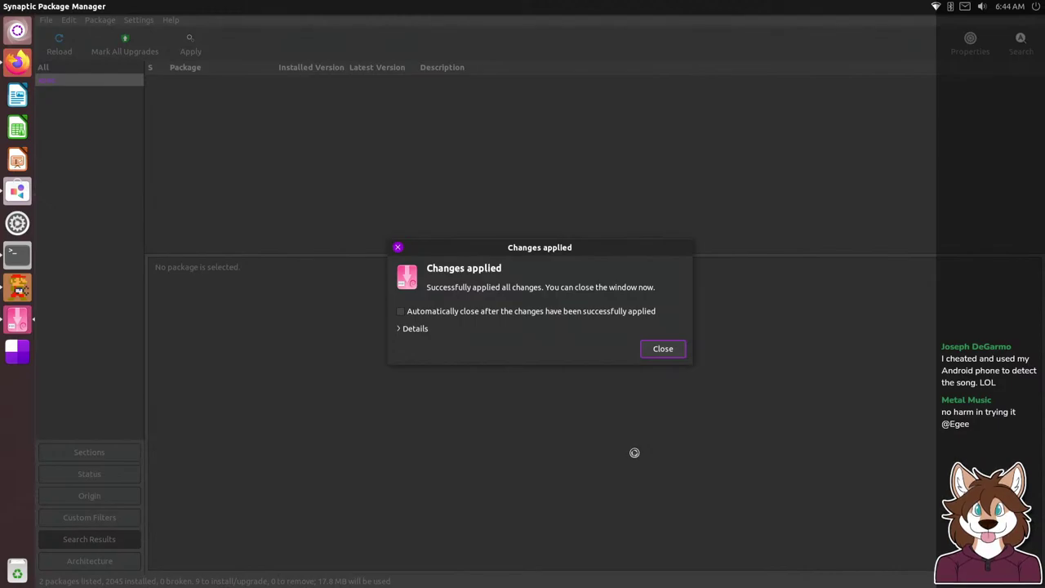
# Step: Read the Phoronix Linux 5.13 article, close both tabs, and dismiss Synaptic's Changes applied dialog
pyautogui.click(17, 69)
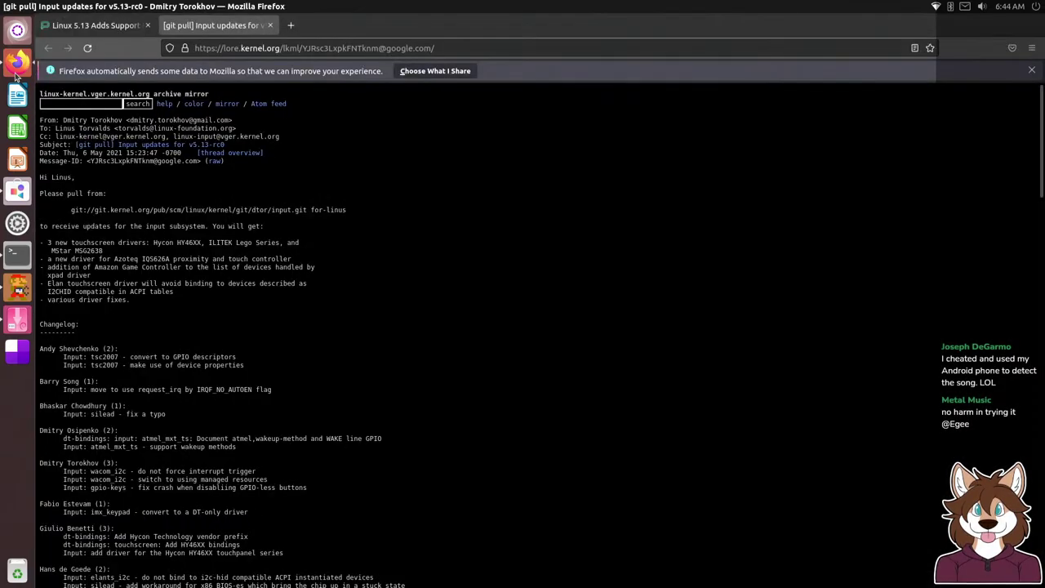
pyautogui.click(120, 28)
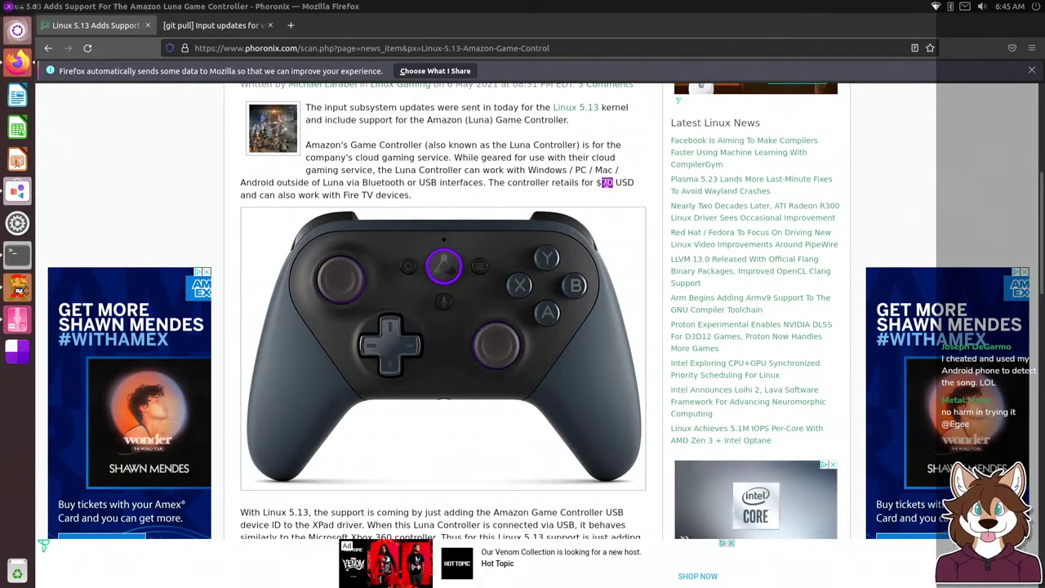
pyautogui.scroll(-3, 582, 198)
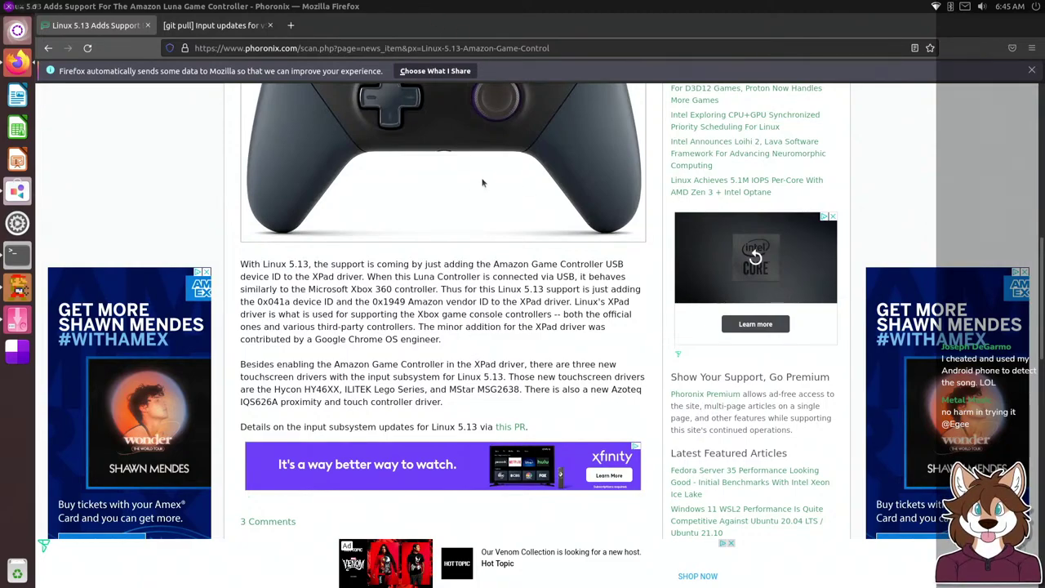
pyautogui.scroll(-2, 509, 312)
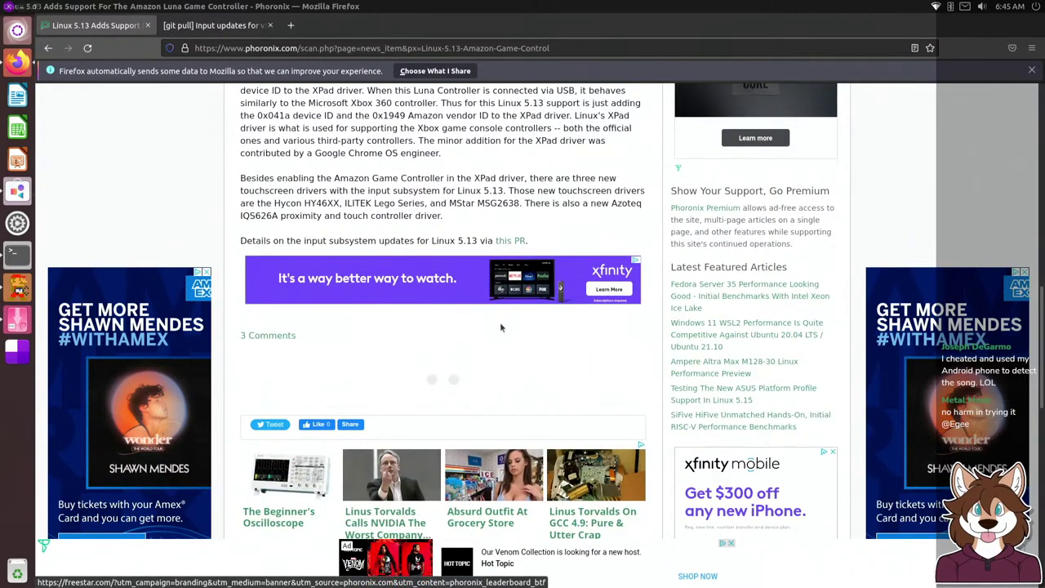
pyautogui.scroll(1, 501, 326)
pyautogui.scroll(3, 501, 326)
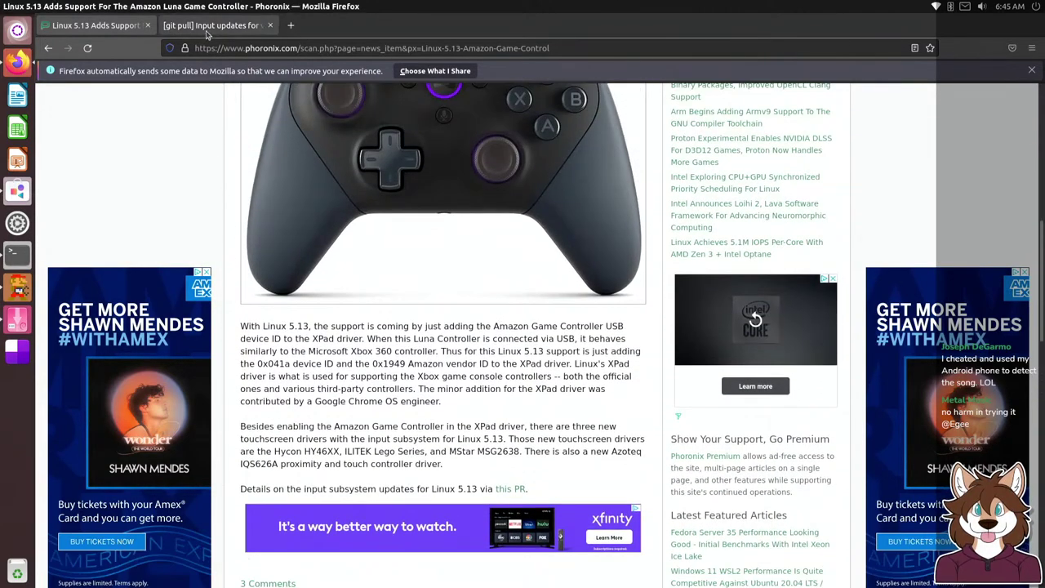
pyautogui.click(148, 26)
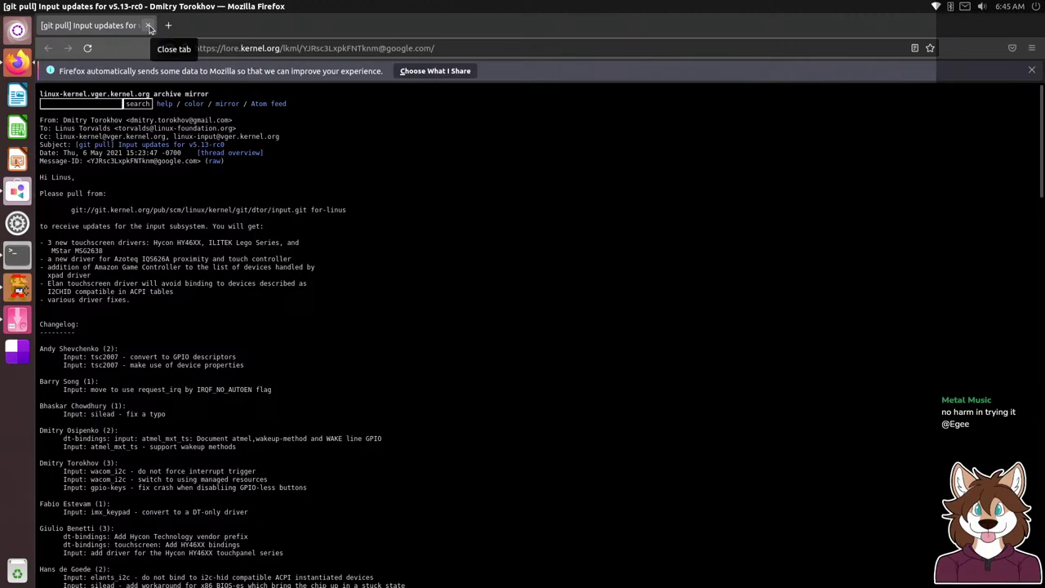
pyautogui.click(148, 26)
pyautogui.click(672, 351)
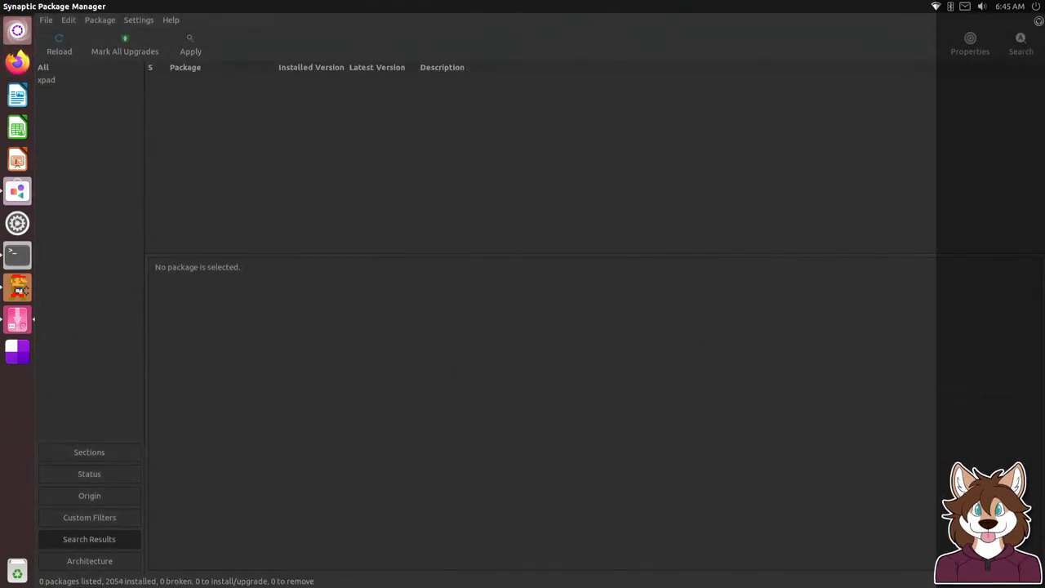
# Step: Quit Synaptic, close the terminal, and briefly start then close a Mari0 one-player game
pyautogui.click(49, 19)
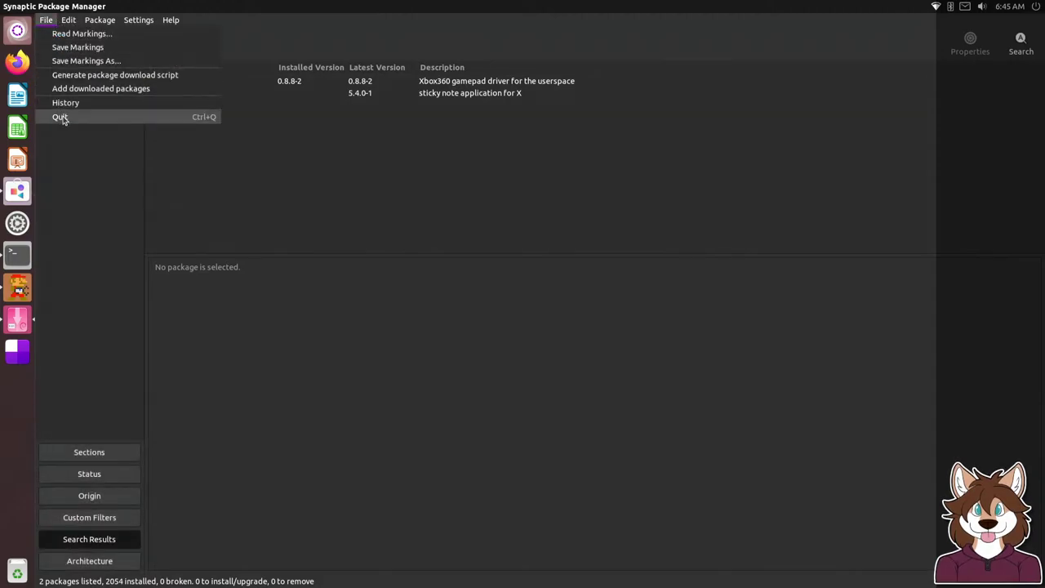
pyautogui.click(62, 117)
pyautogui.hotkey('ctrl', 'd')
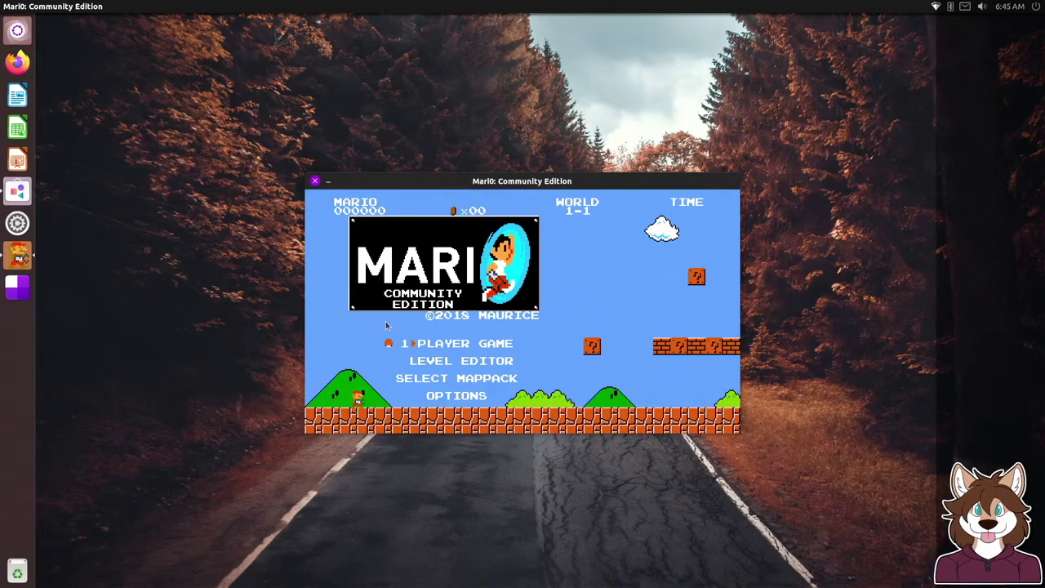
pyautogui.press('Return')
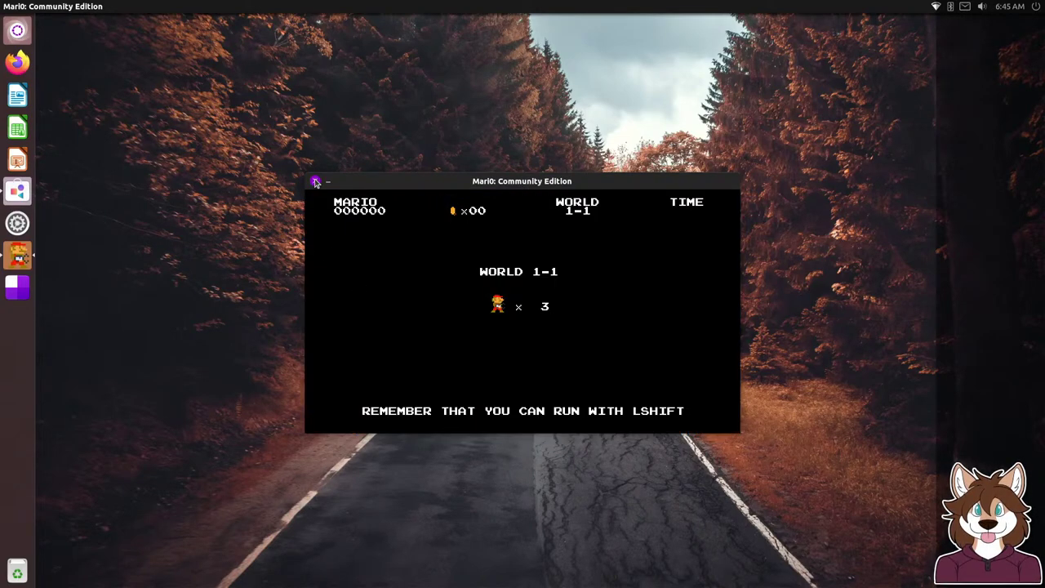
pyautogui.click(315, 181)
# Step: Bring up Firefox and launch Ubuntu Software from the Dash search 'soft'
pyautogui.click(30, 74)
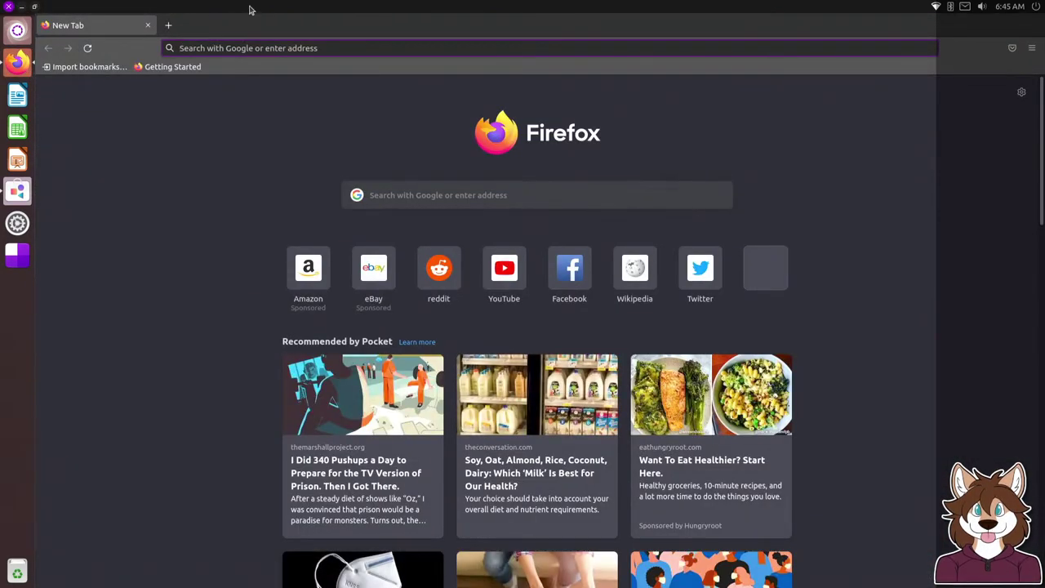
pyautogui.press('super')
pyautogui.write('soft')
pyautogui.press('Return')
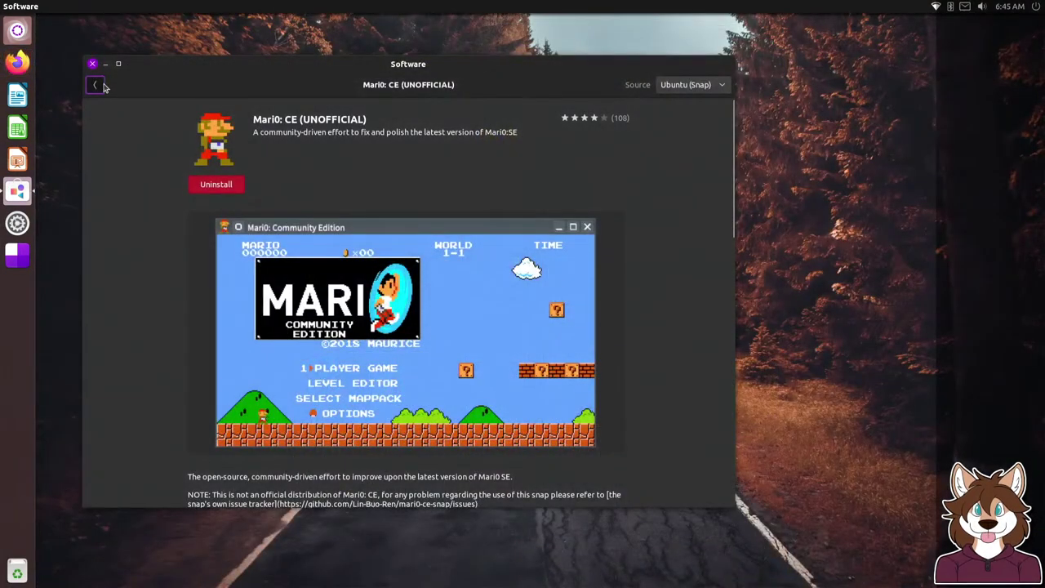
# Step: Go back to Explore, search for Veloren and open its details page
pyautogui.click(104, 86)
pyautogui.click(95, 84)
pyautogui.click(95, 85)
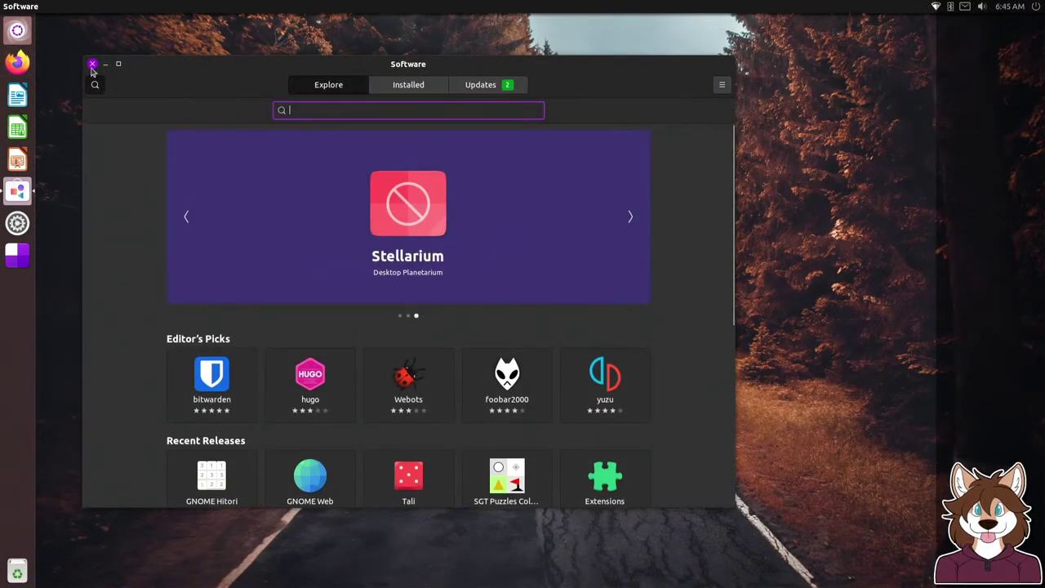
pyautogui.scroll(-4, 221, 280)
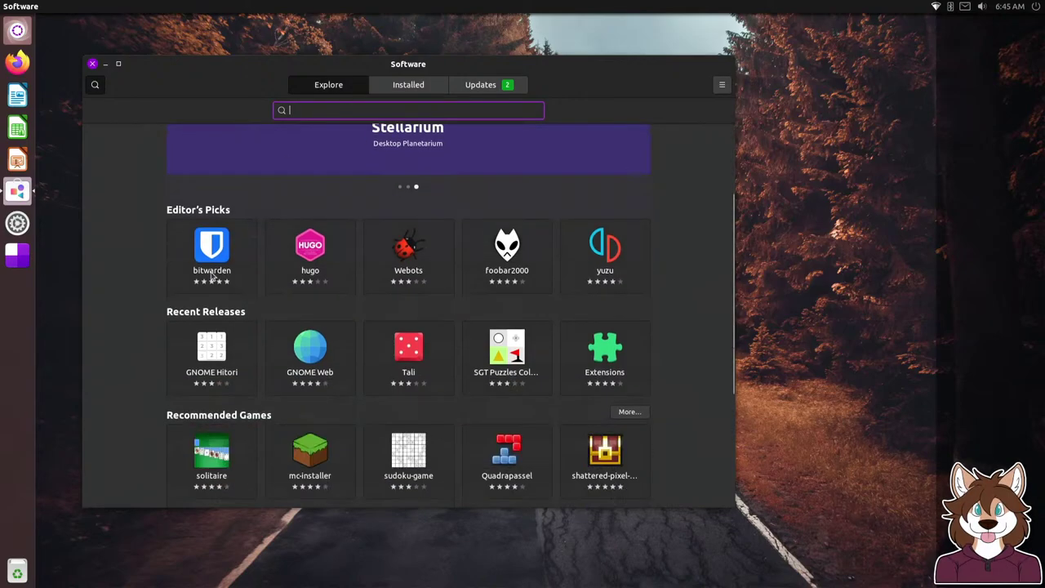
pyautogui.scroll(-4, 171, 278)
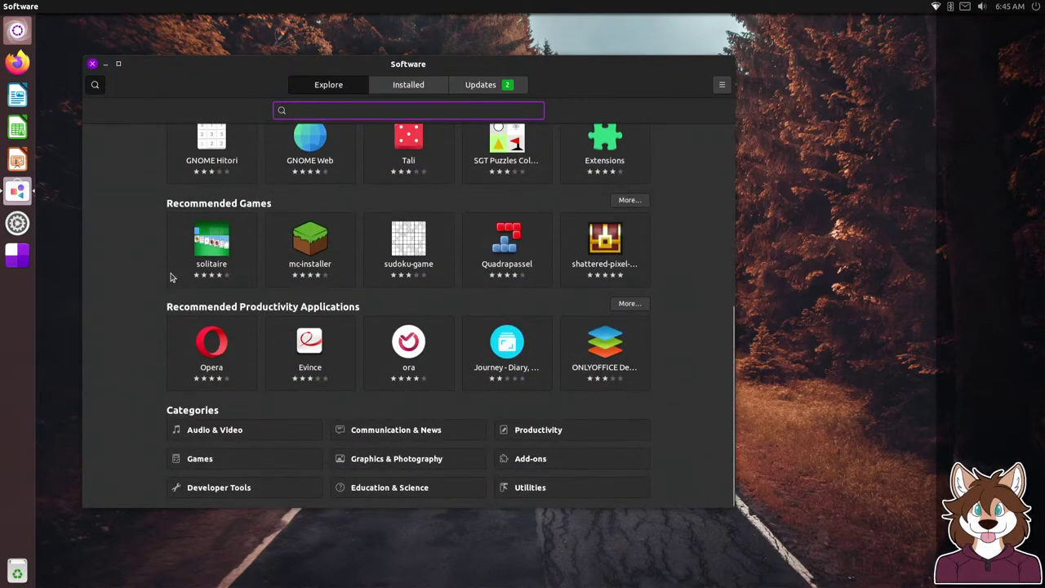
pyautogui.scroll(8, 167, 276)
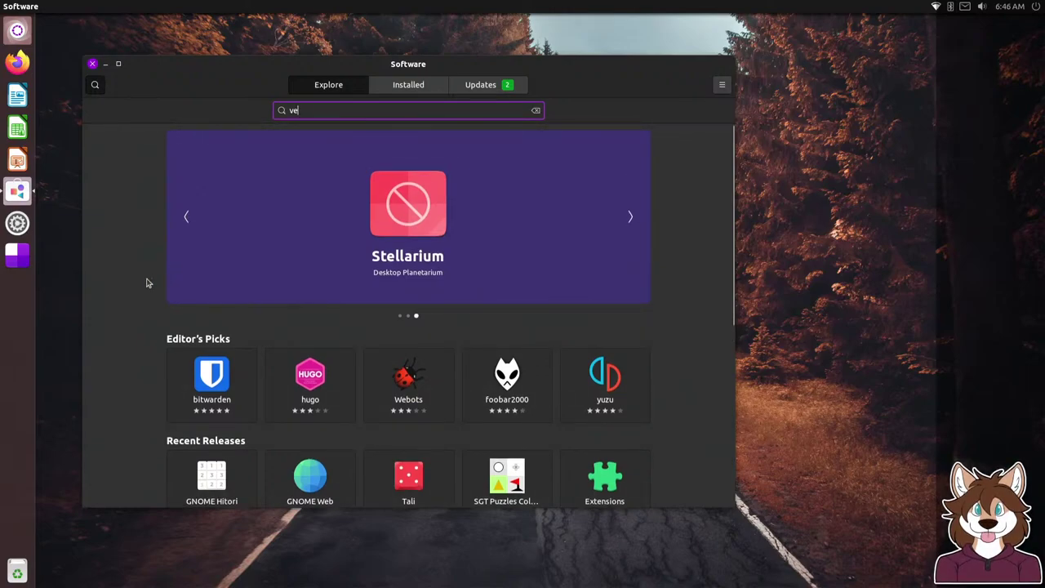
pyautogui.write('l')
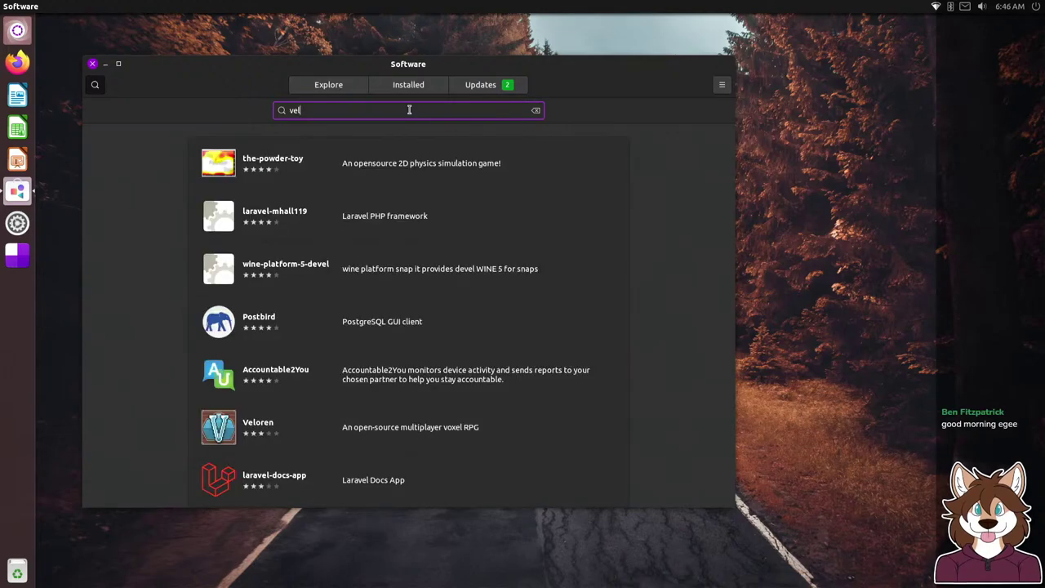
pyautogui.scroll(-2, 399, 219)
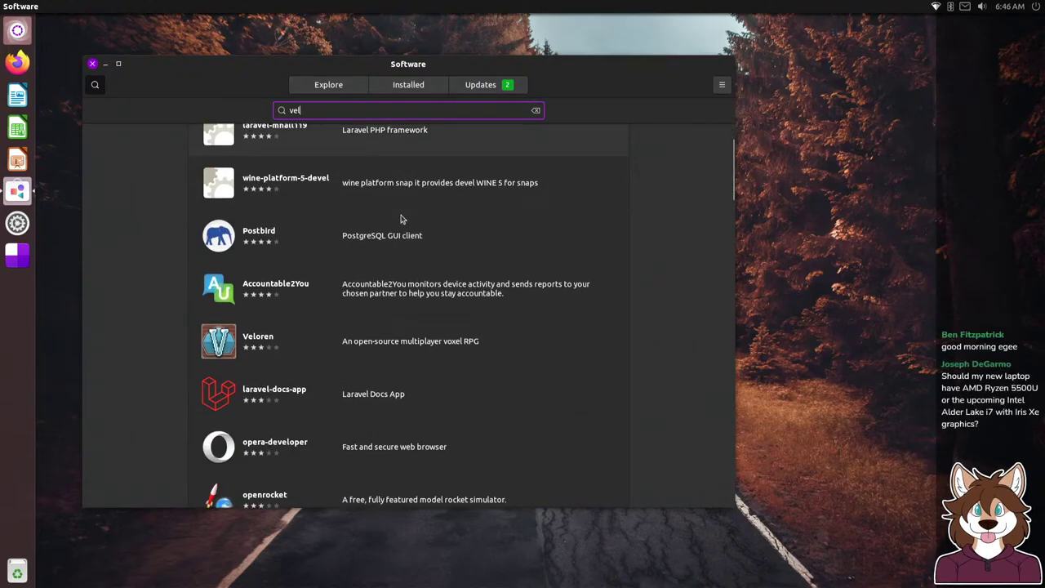
pyautogui.click(342, 341)
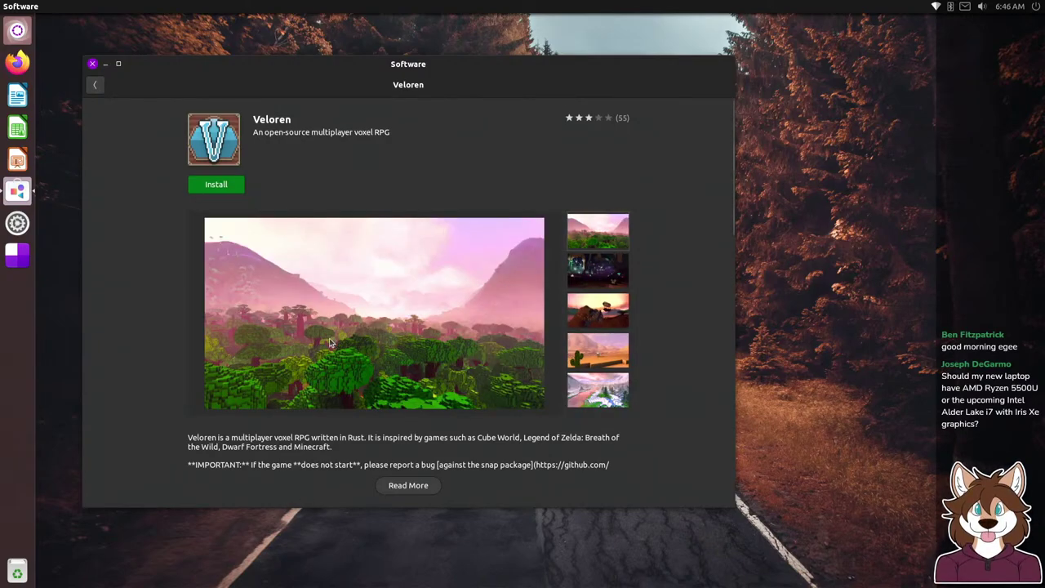
# Step: Install Veloren, authorising with the account password, and view its desert screenshot
pyautogui.click(235, 183)
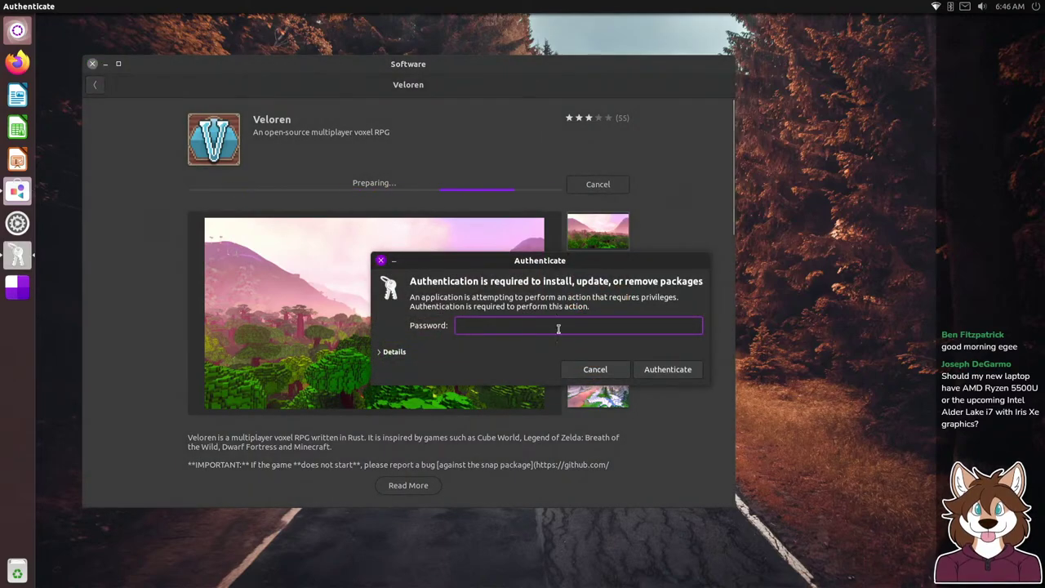
pyautogui.write('••')
pyautogui.press('Return')
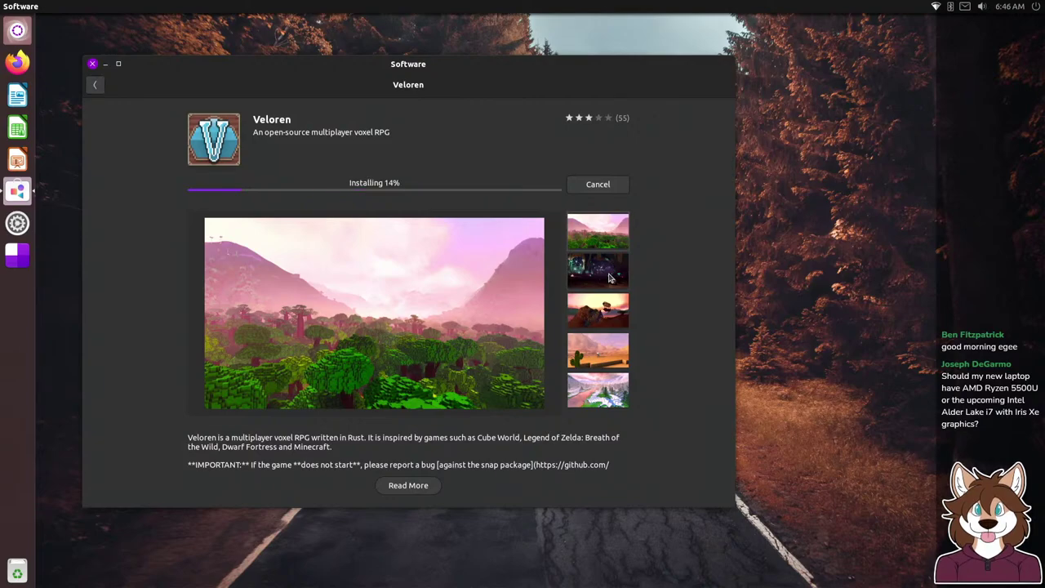
pyautogui.click(573, 358)
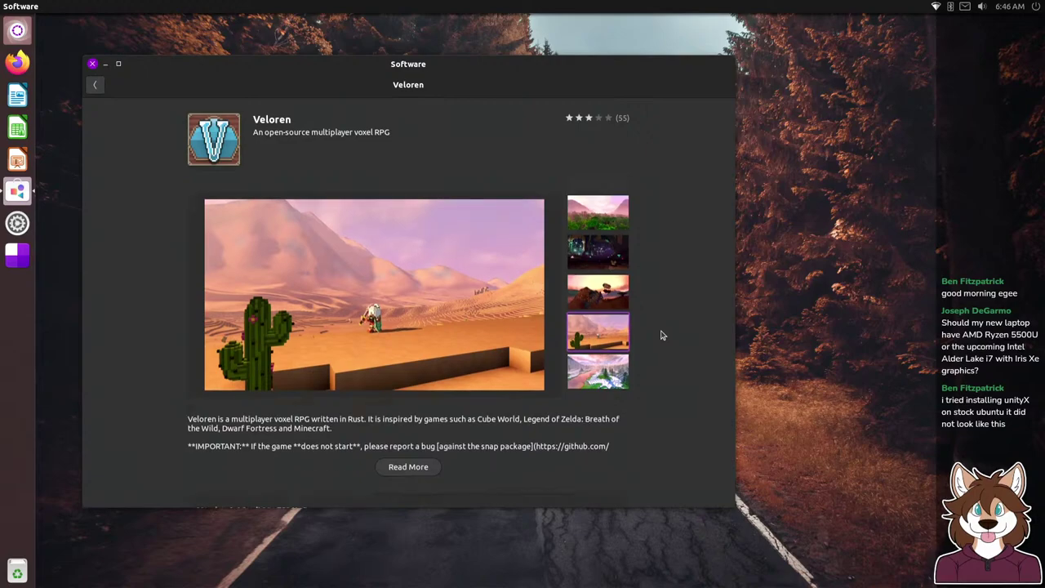
pyautogui.click(17, 30)
# Step: Launch Veloren's Airshipper launcher from the Dash search 'vel'
pyautogui.press('BackSpace')
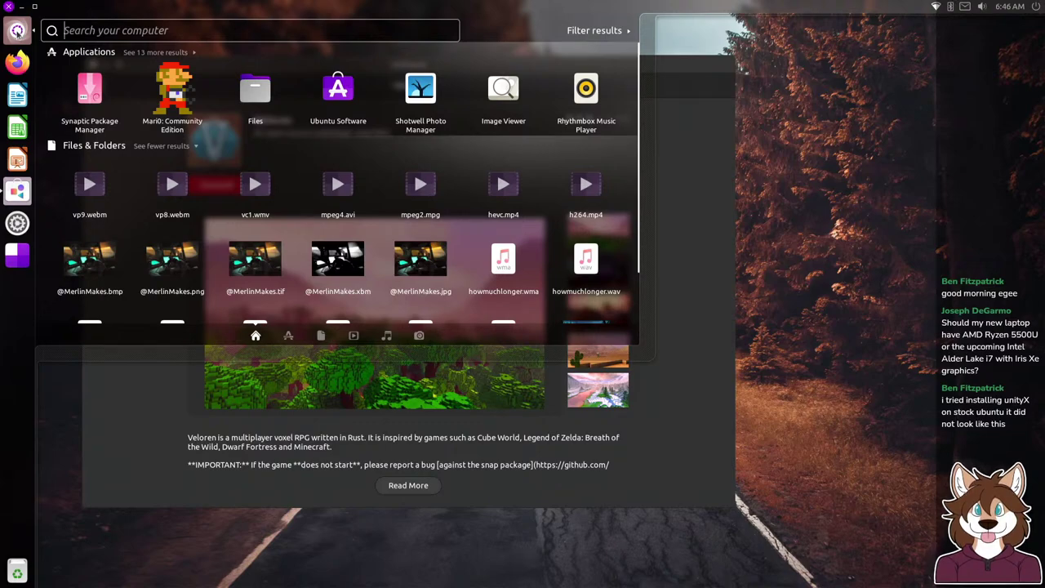
pyautogui.write('vel')
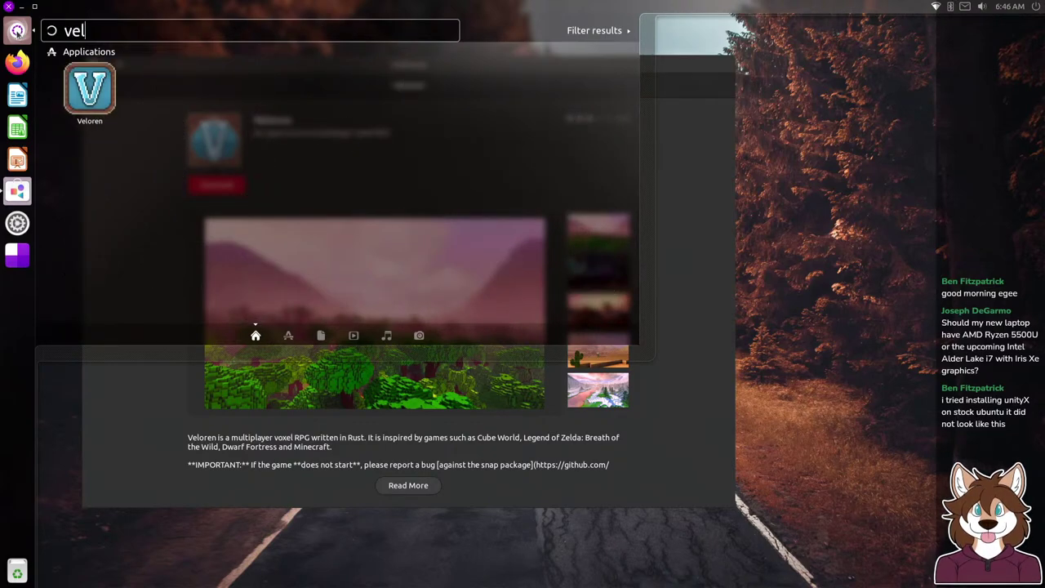
pyautogui.press('Return')
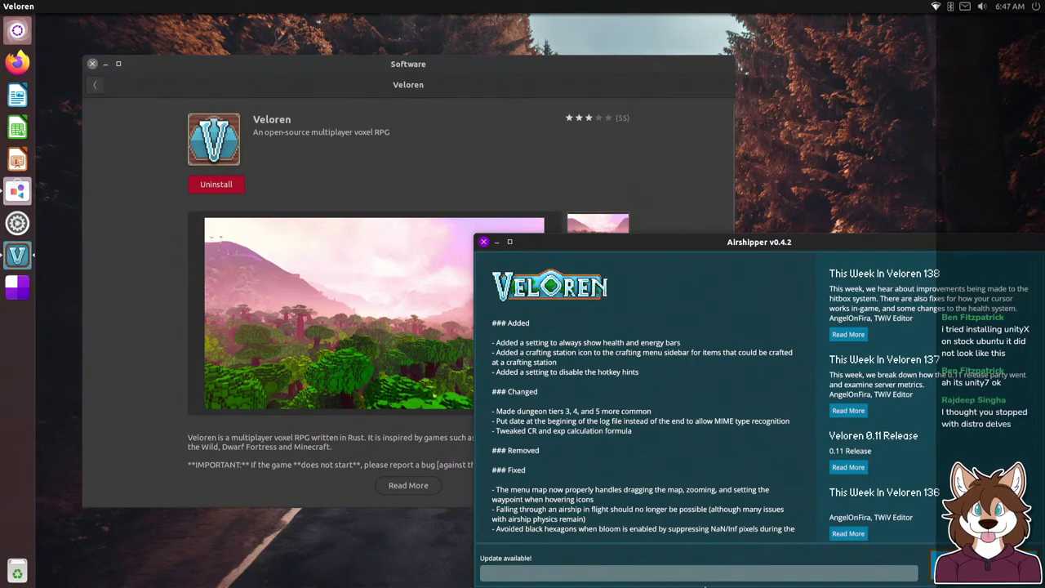
# Step: Move the Airshipper window, start the Veloren update download, and scroll through the changelog
pyautogui.moveTo(796, 242); pyautogui.dragTo(532, 115)
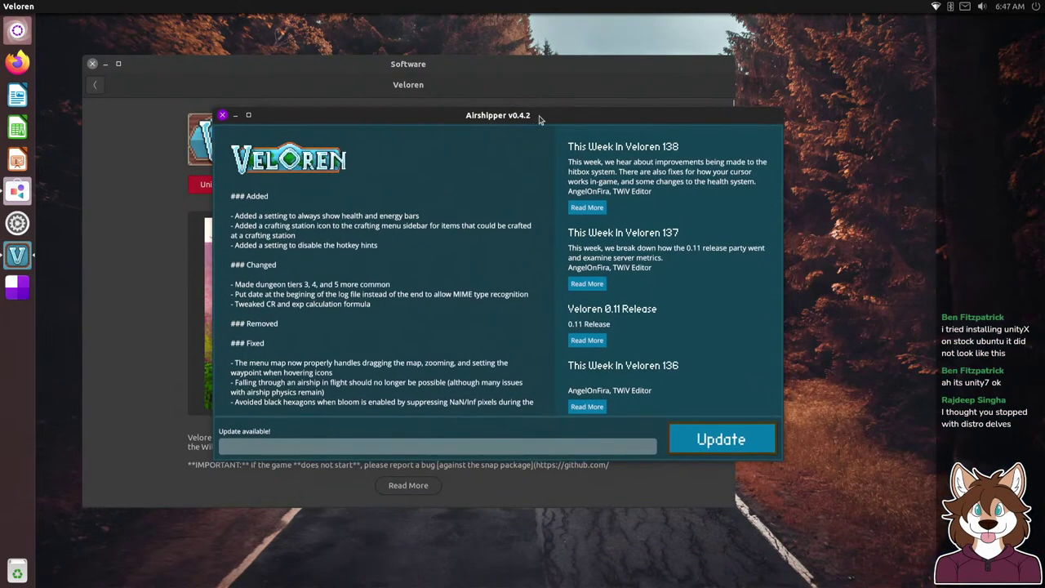
pyautogui.click(721, 439)
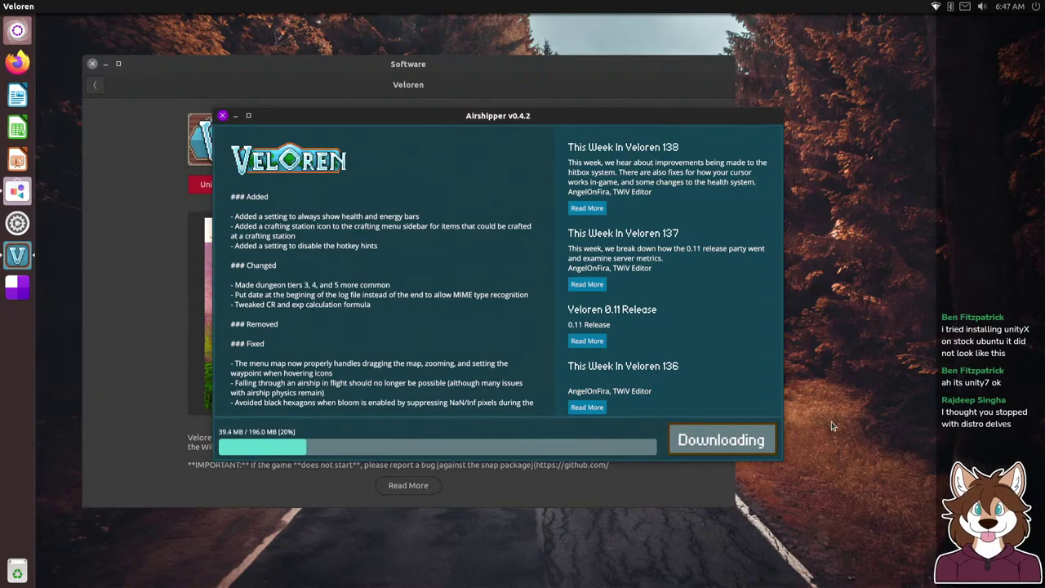
pyautogui.scroll(-5, 487, 263)
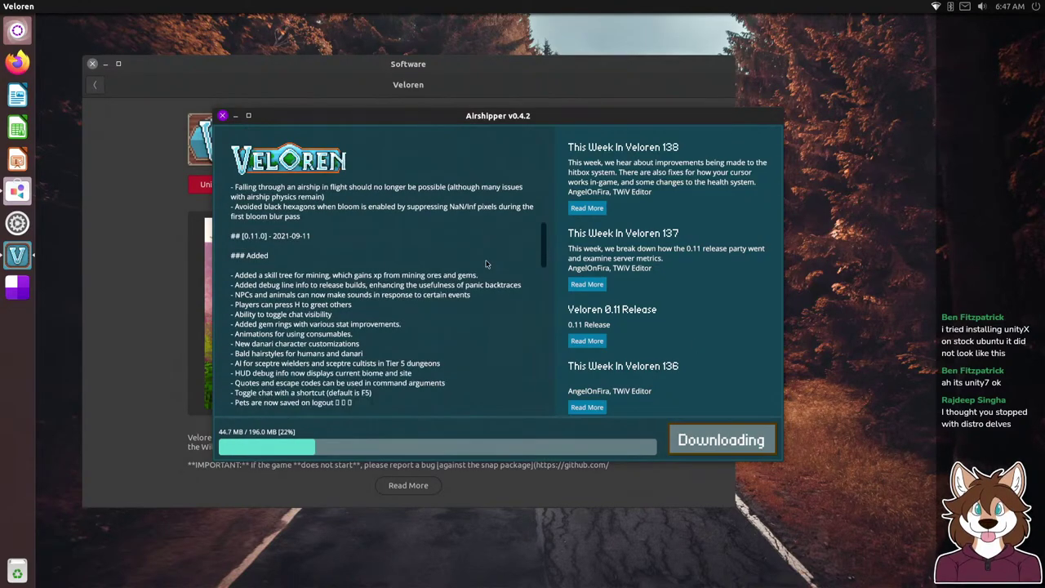
pyautogui.scroll(-4, 487, 263)
pyautogui.scroll(-1, 485, 264)
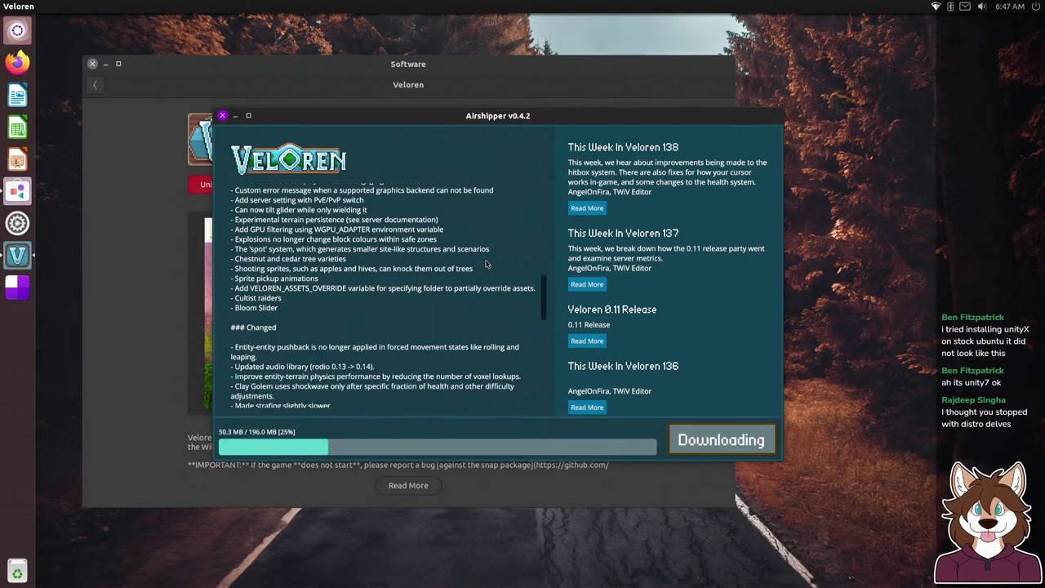
pyautogui.scroll(-2, 485, 264)
pyautogui.scroll(-4, 485, 264)
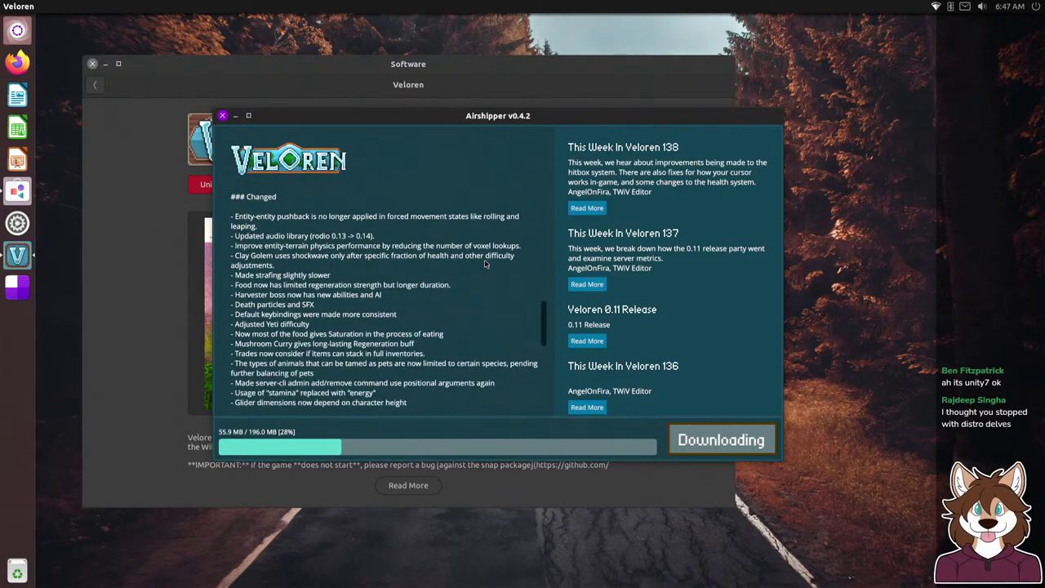
pyautogui.scroll(-3, 485, 264)
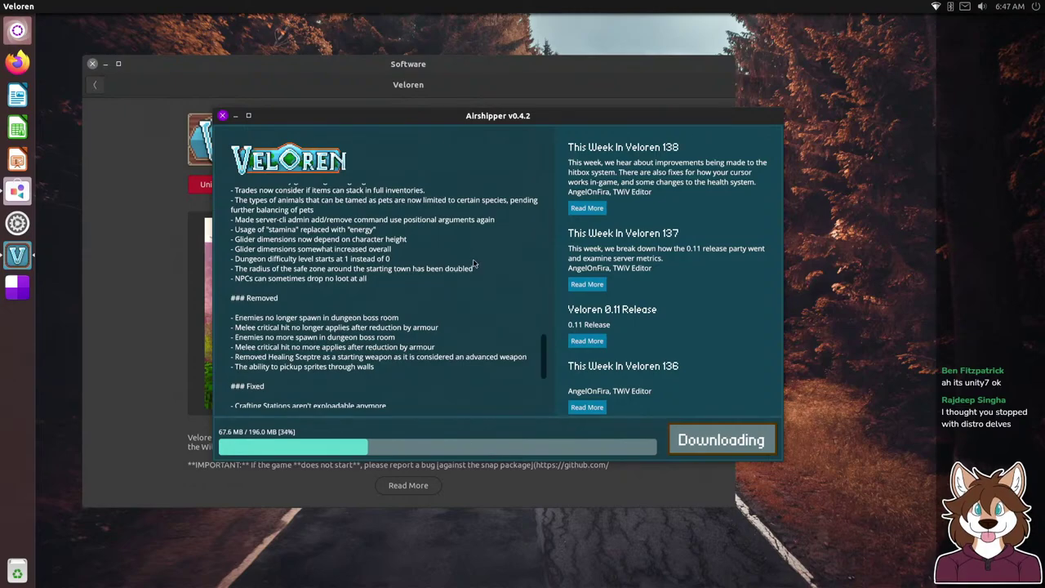
# Step: Open a terminal and run neofetch to show system information
pyautogui.click(19, 34)
pyautogui.write('term')
pyautogui.press('Return')
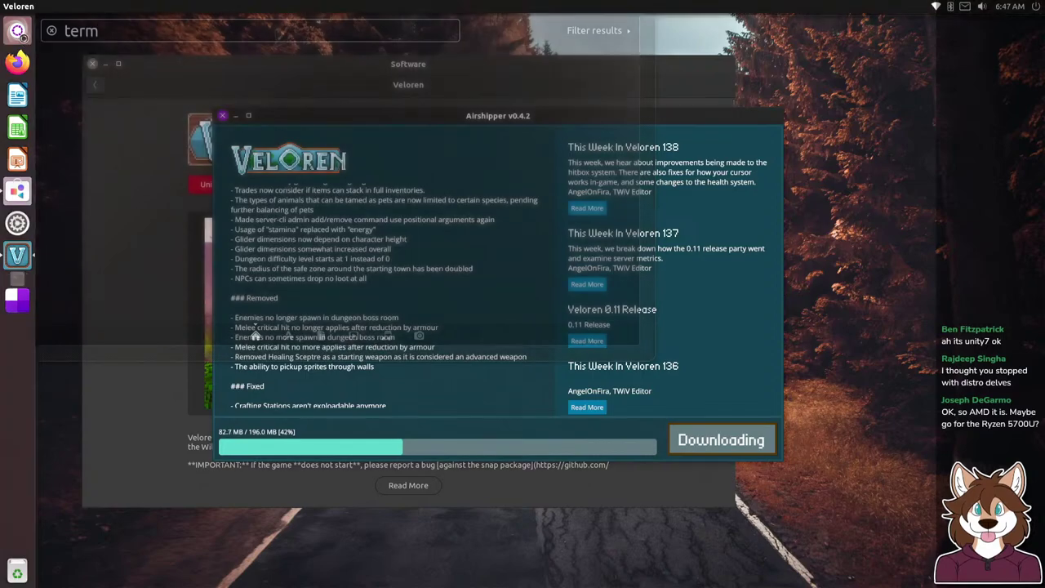
pyautogui.write('neofe')
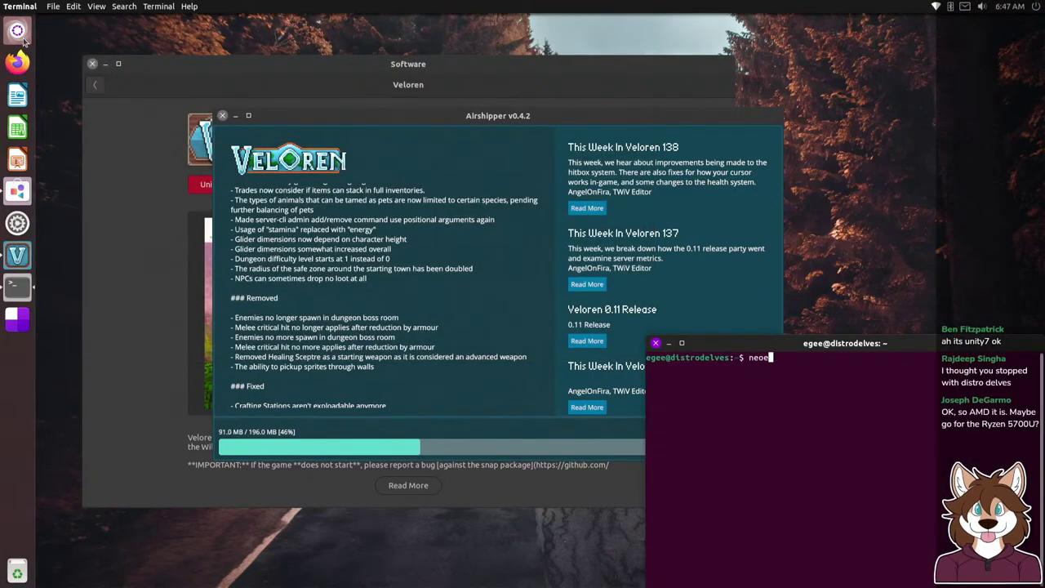
pyautogui.write('tch')
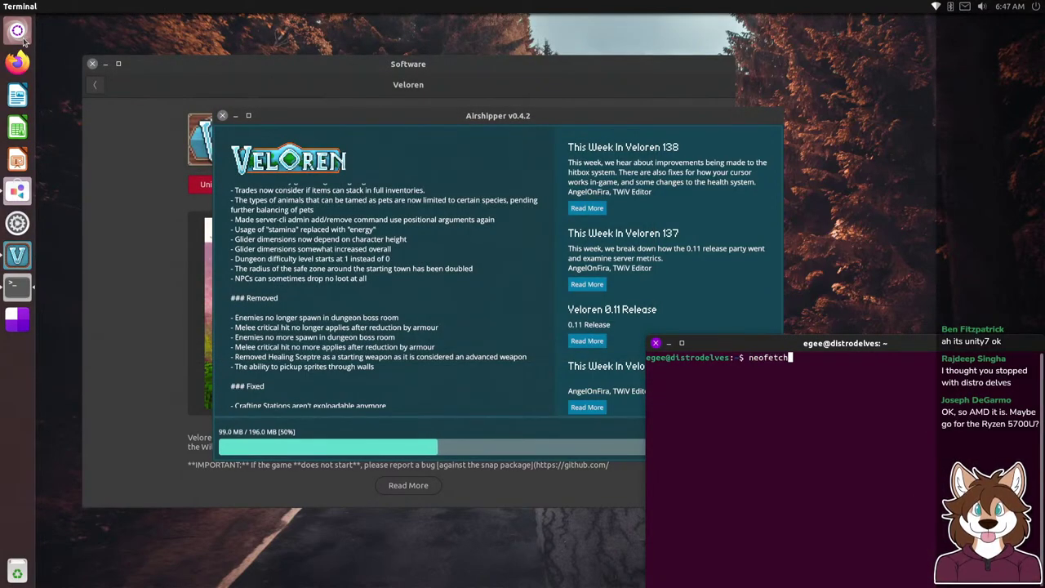
pyautogui.press('Return')
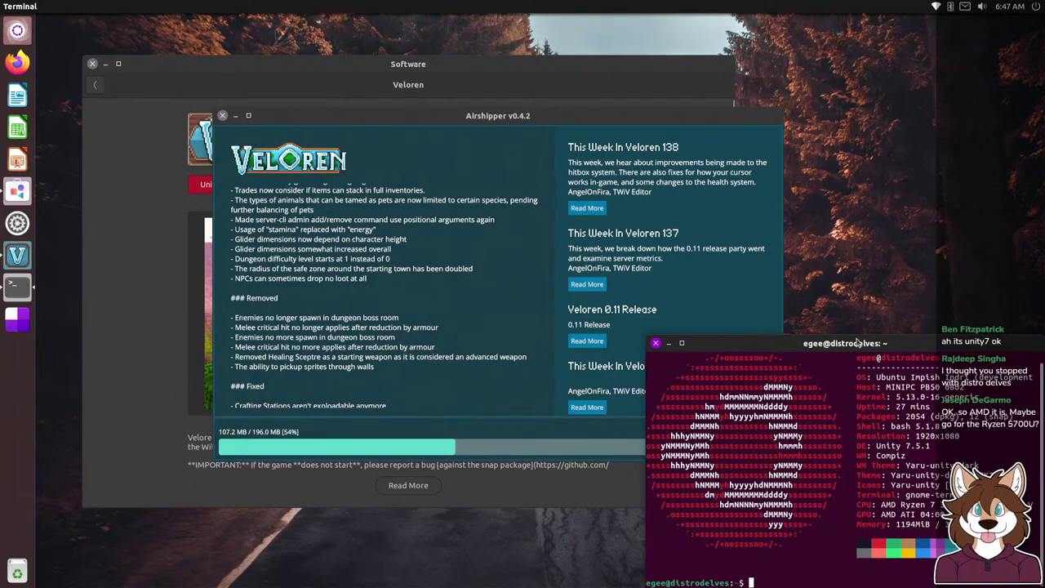
# Step: Reposition and widen the terminal, then clear it and run htop
pyautogui.moveTo(841, 343); pyautogui.dragTo(455, 95)
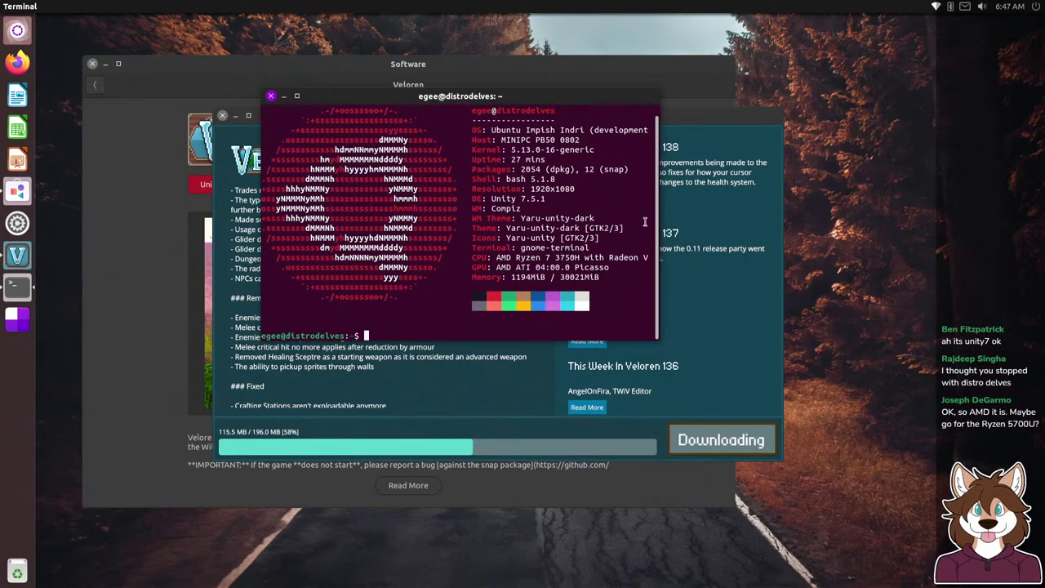
pyautogui.moveTo(657, 145); pyautogui.dragTo(830, 167)
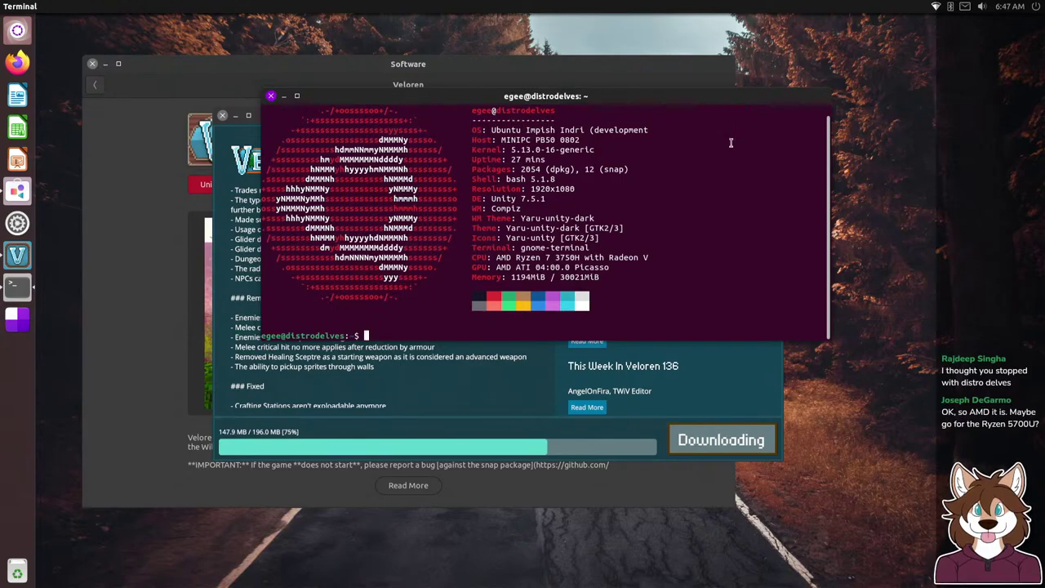
pyautogui.write('clear')
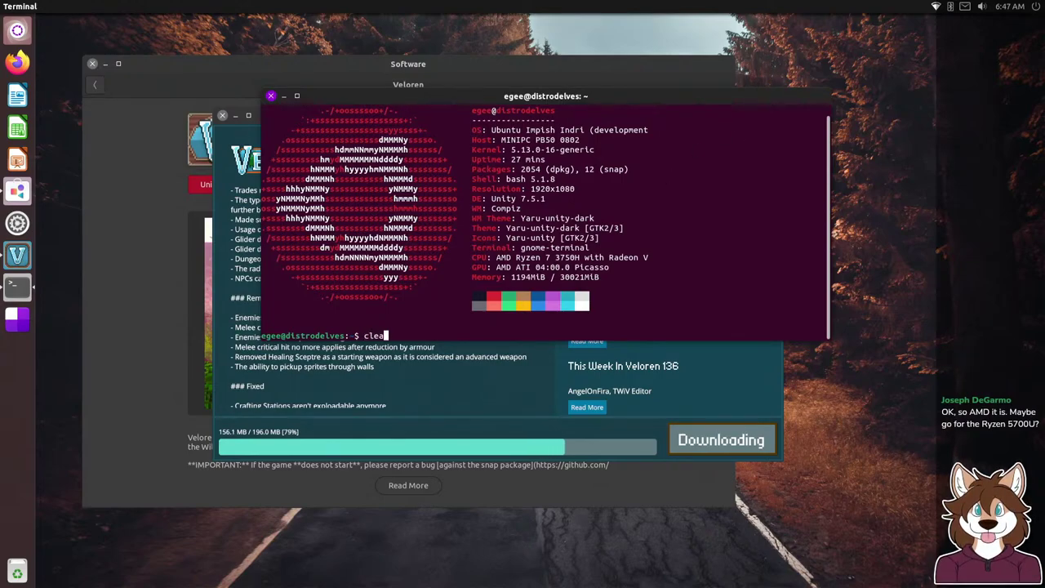
pyautogui.press('Return')
pyautogui.write('htop')
pyautogui.press('Return')
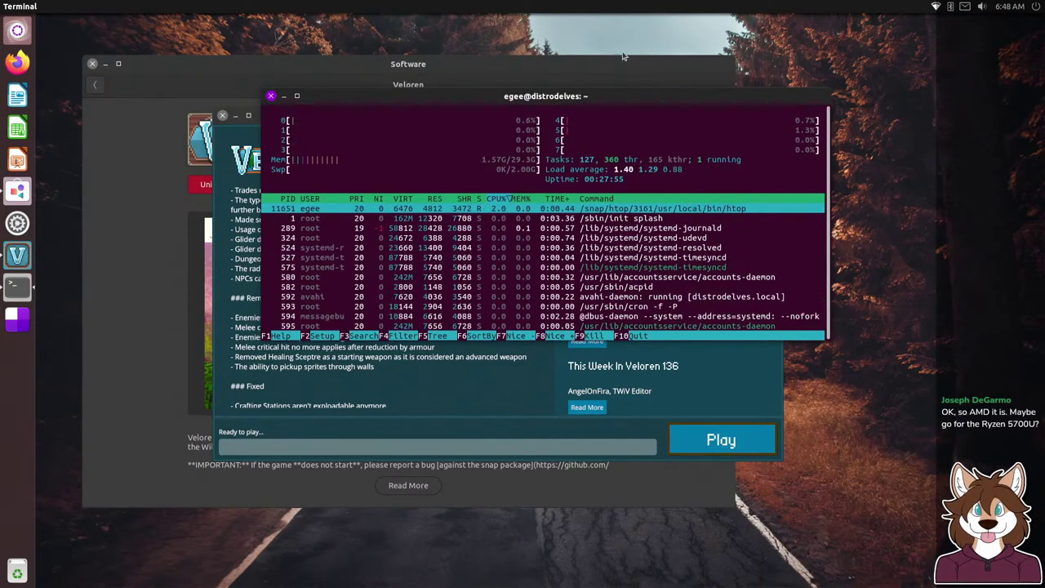
# Step: Close the terminal running htop and launch Veloren with Play in Airshipper
pyautogui.click(270, 95)
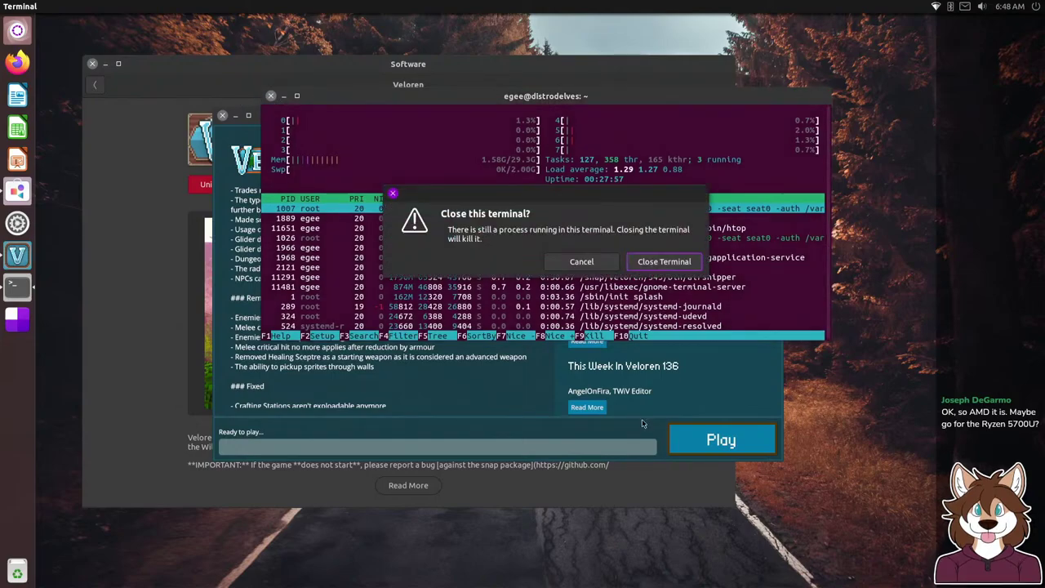
pyautogui.click(664, 262)
pyautogui.click(721, 440)
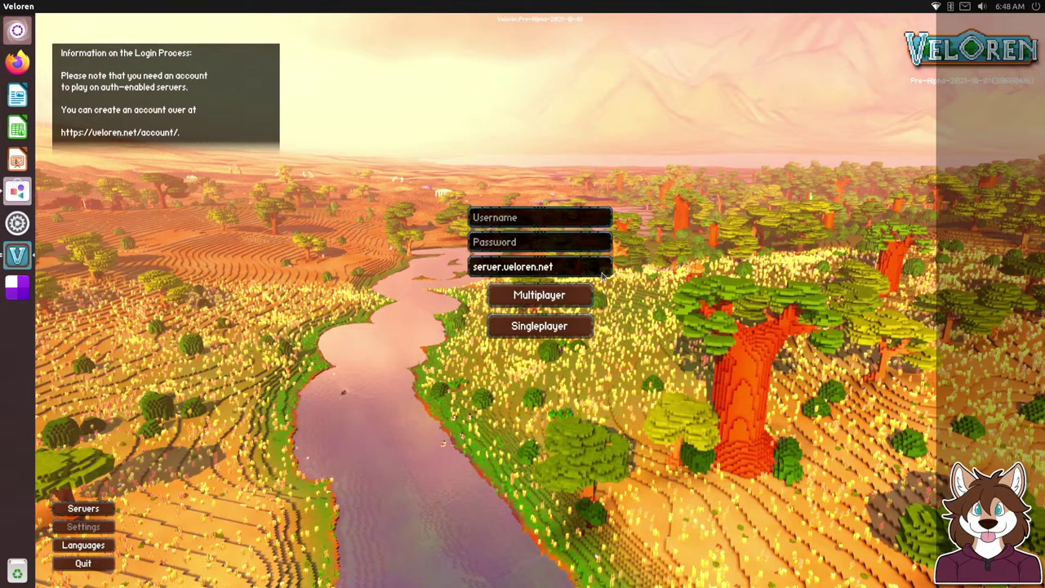
# Step: Start a Singleplayer game from the Veloren login screen
pyautogui.click(548, 333)
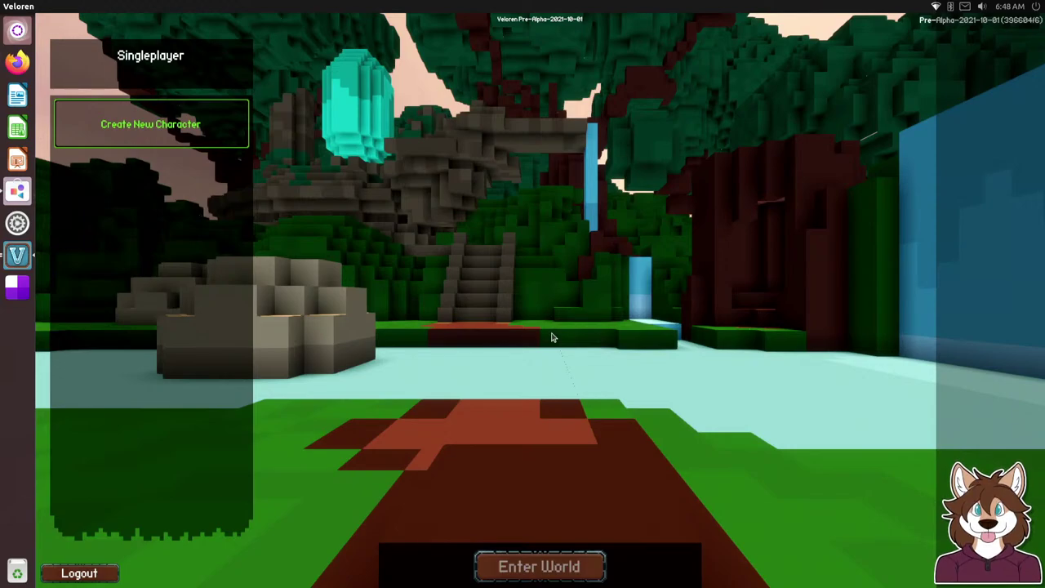
# Step: Start a new character and make it a male undead carrying an axe
pyautogui.click(106, 113)
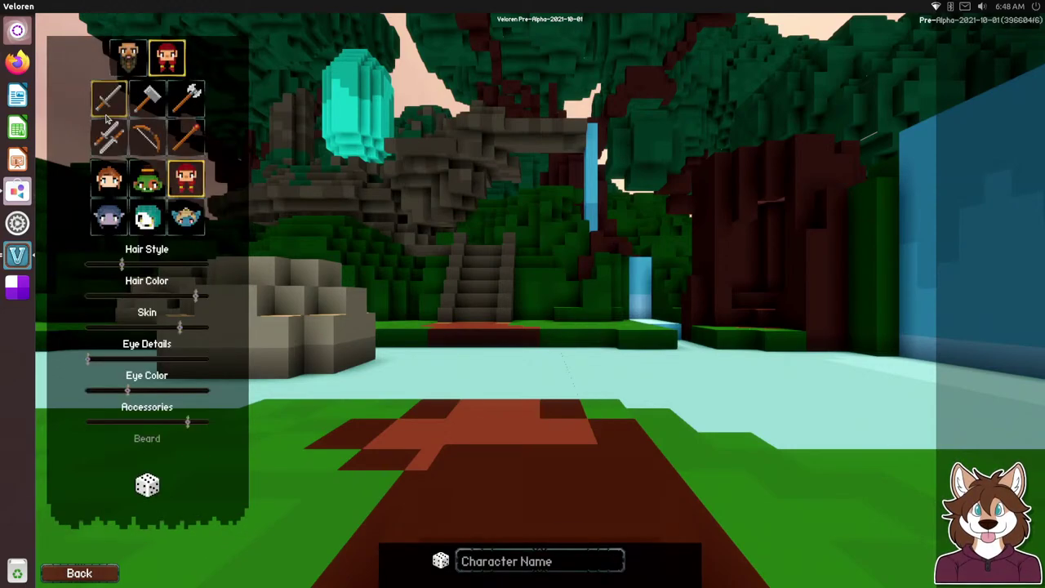
pyautogui.click(128, 57)
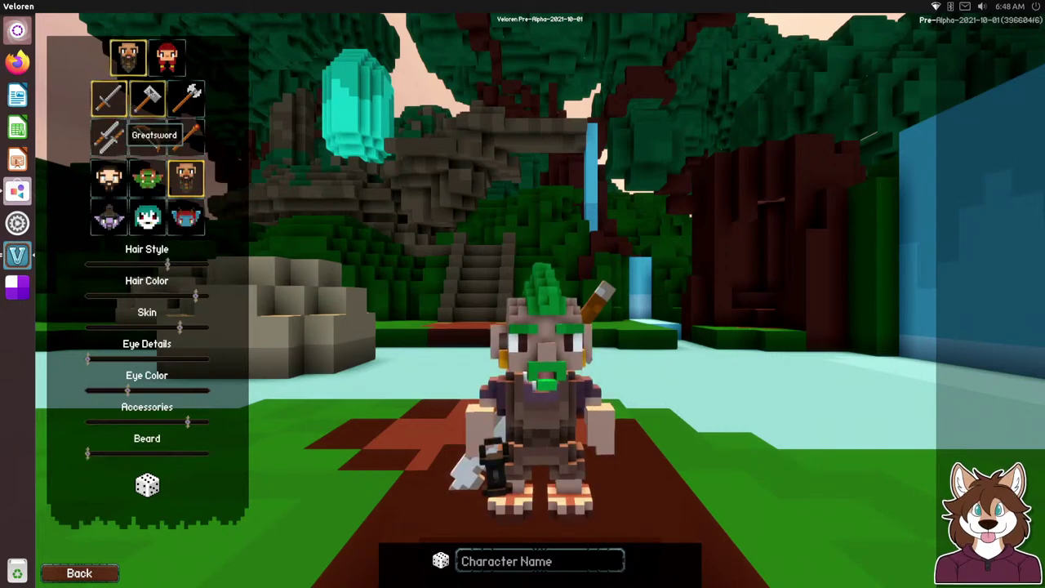
pyautogui.click(196, 103)
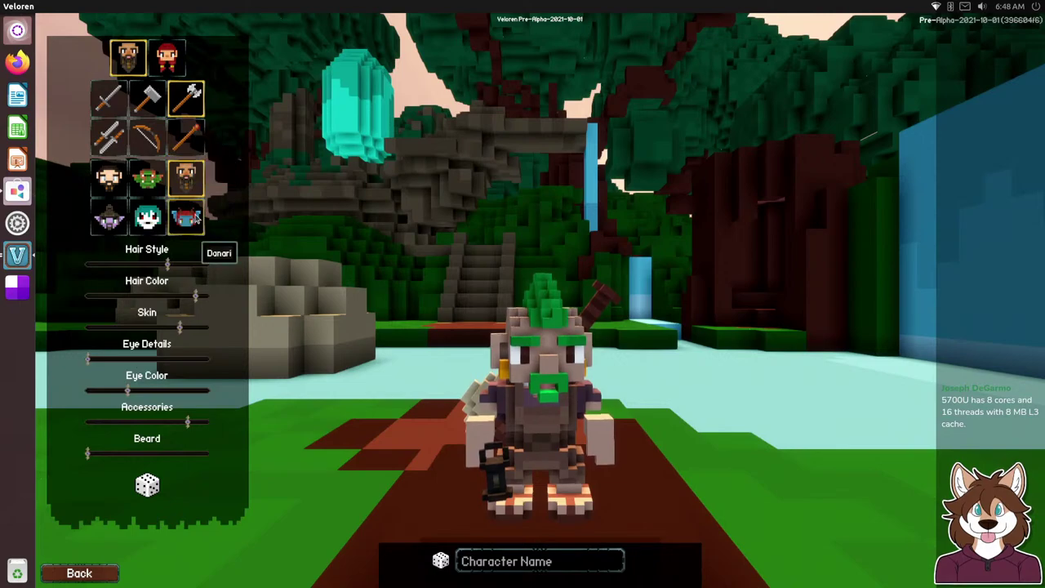
pyautogui.click(158, 182)
pyautogui.click(151, 214)
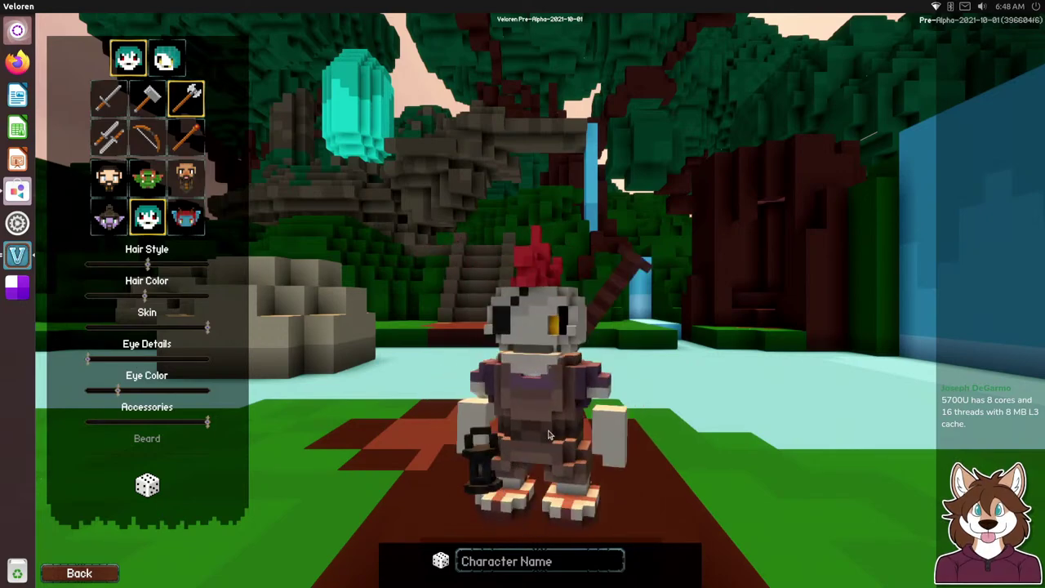
# Step: Name the character 'waxel' and finish creating it
pyautogui.click(549, 563)
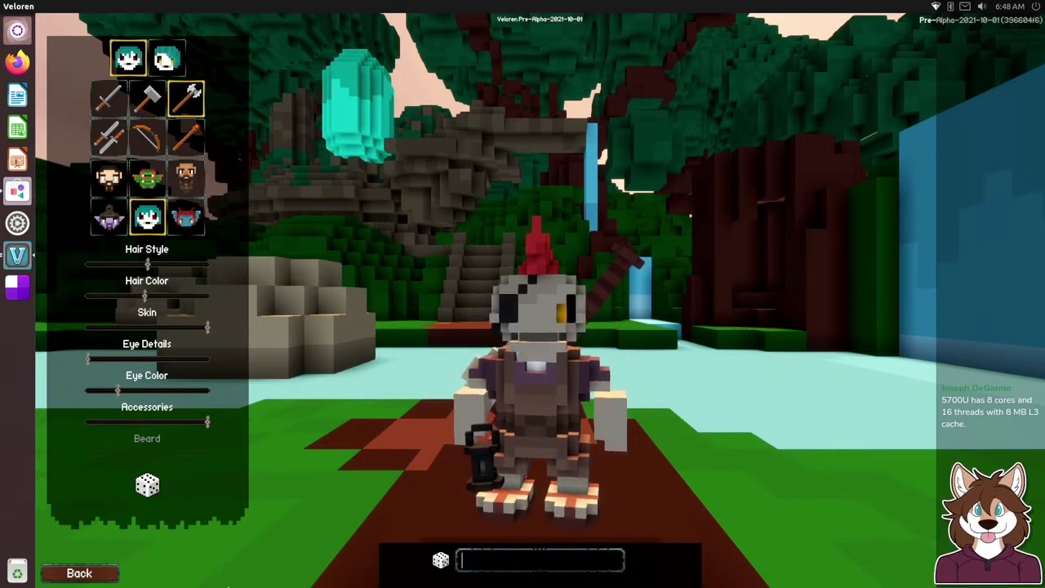
pyautogui.write('waxel')
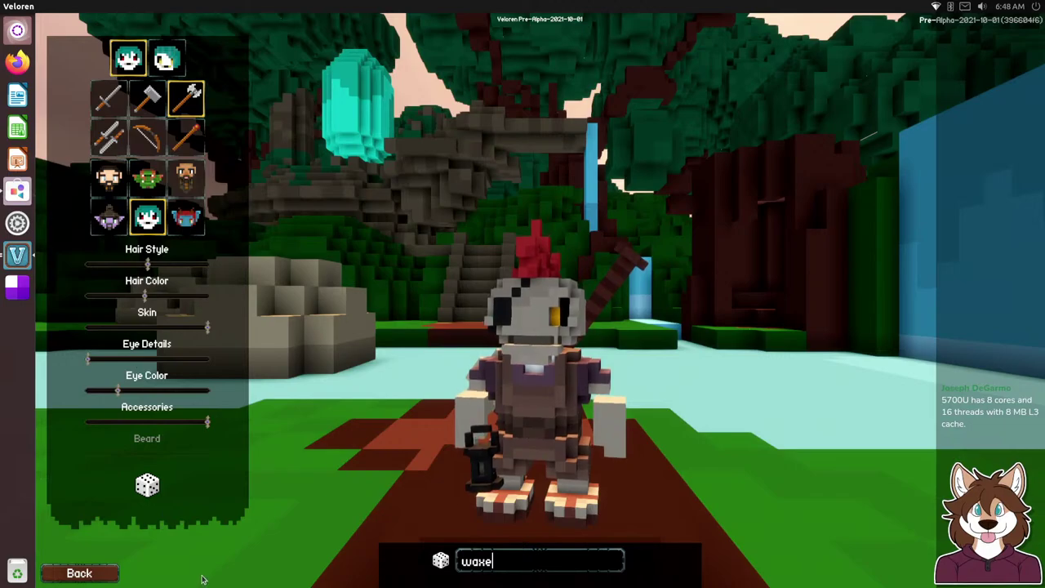
pyautogui.press('Return')
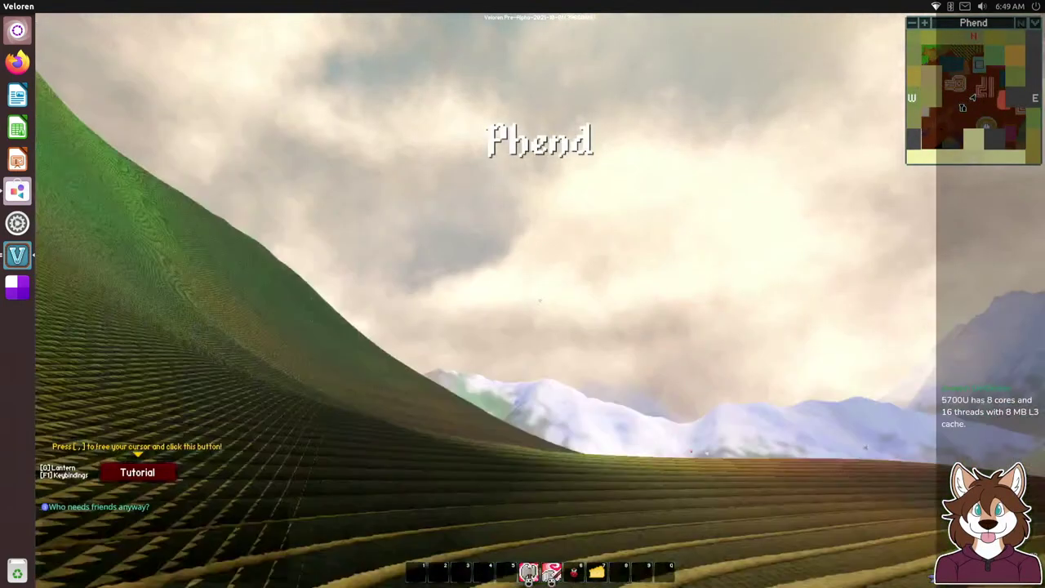
# Step: Walk into the plaza, choose the third crosshair style, and lower camera pan sensitivity
pyautogui.press('w')
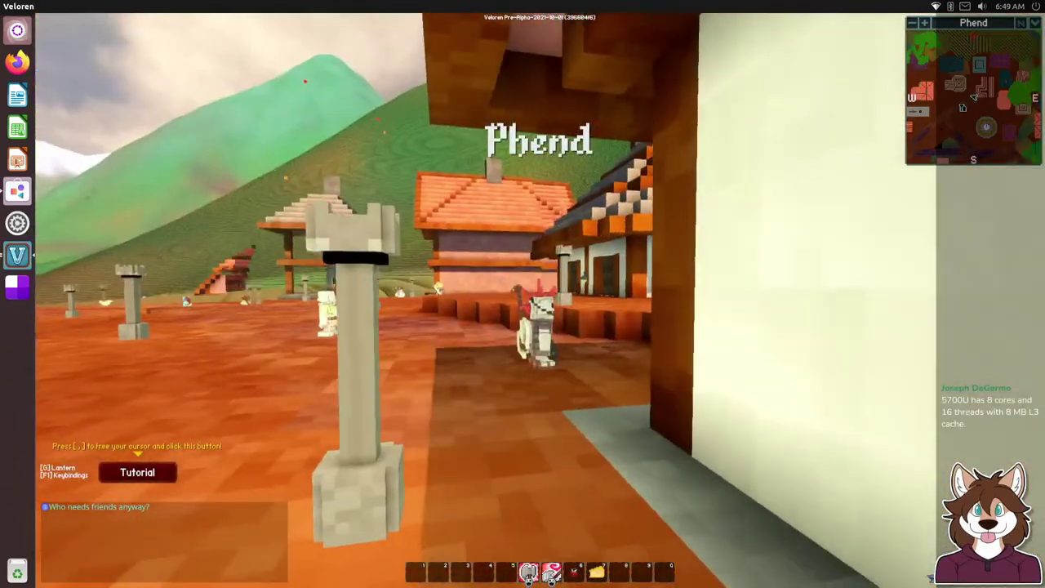
pyautogui.press('Escape')
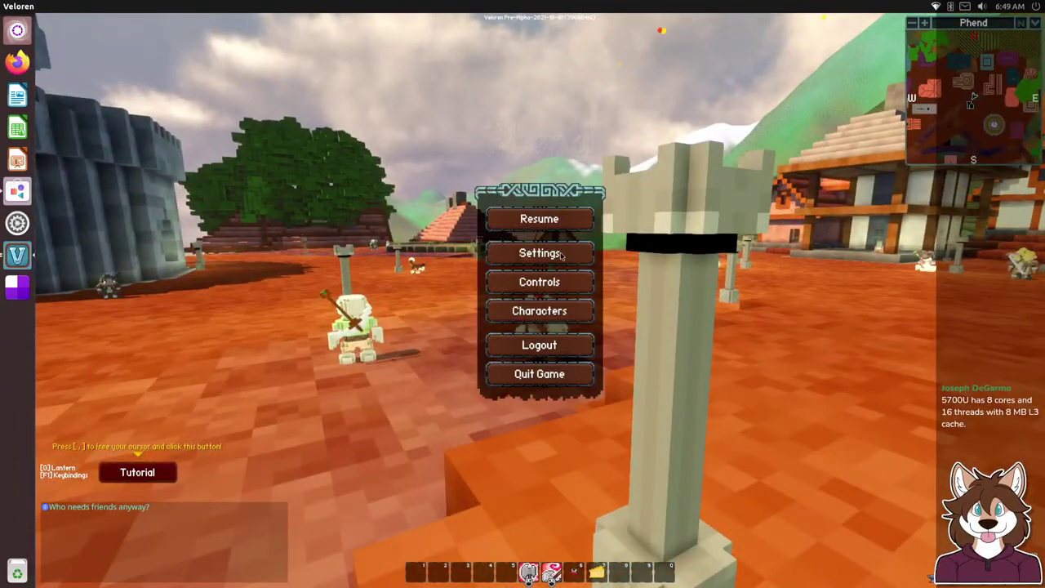
pyautogui.click(539, 253)
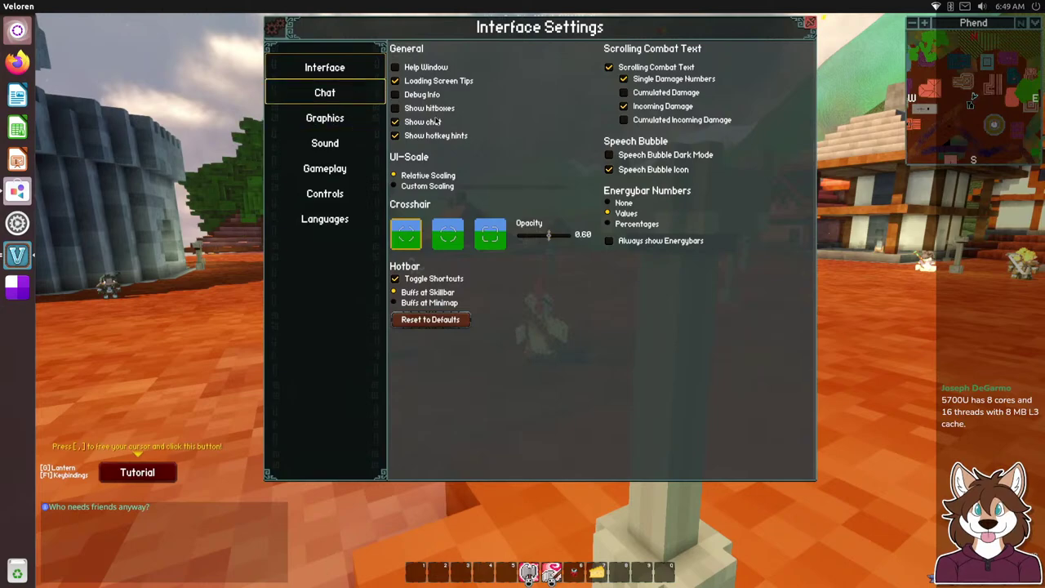
pyautogui.click(489, 235)
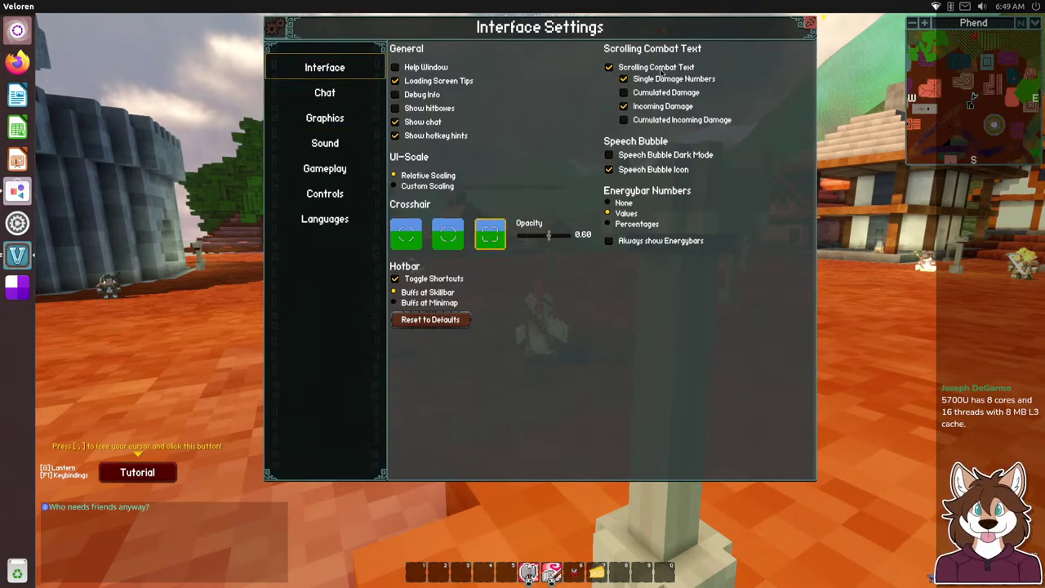
pyautogui.click(345, 196)
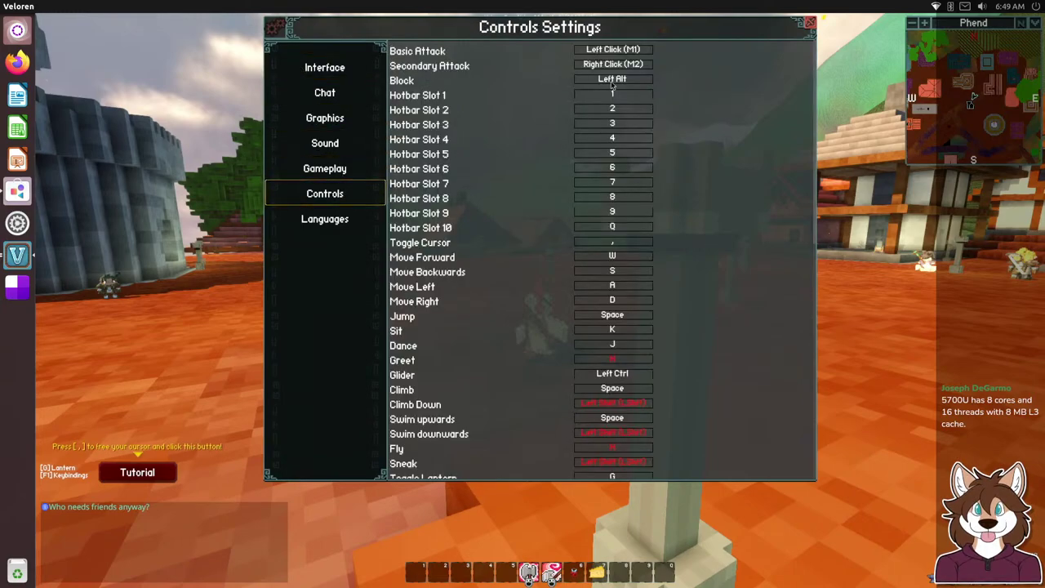
pyautogui.click(325, 165)
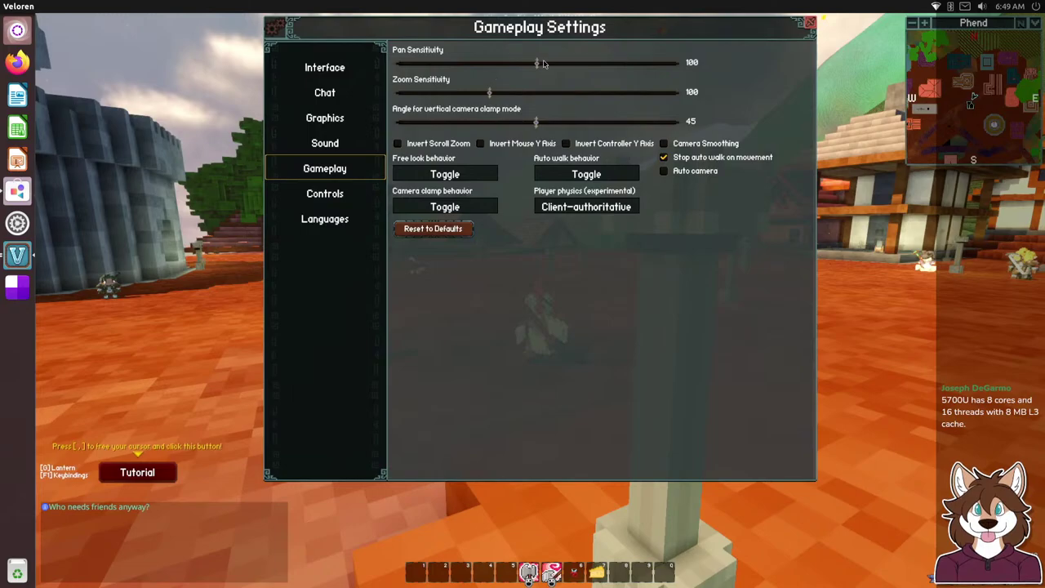
pyautogui.moveTo(536, 69); pyautogui.dragTo(494, 68)
pyautogui.press('Escape')
pyautogui.press('Escape')
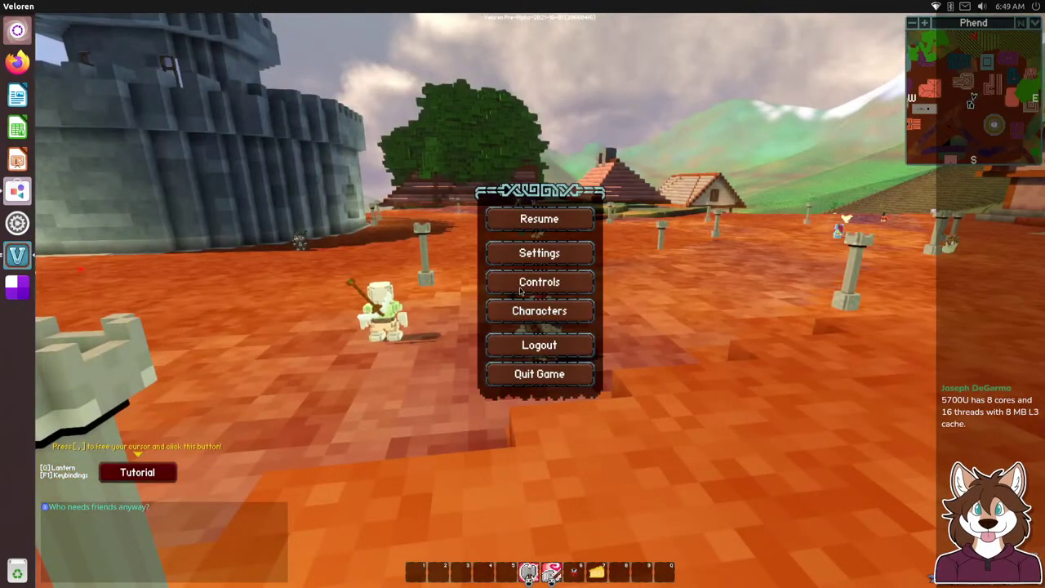
# Step: Lower Pan Sensitivity further, down to 50, and test the camera in-game
pyautogui.click(539, 250)
pyautogui.click(335, 168)
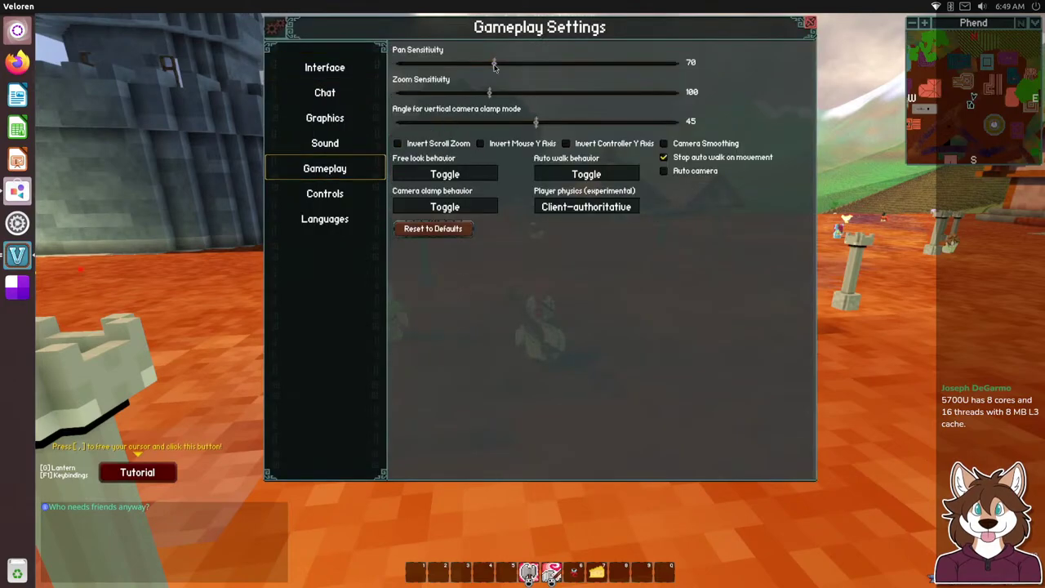
pyautogui.moveTo(497, 63); pyautogui.dragTo(466, 63)
pyautogui.press('Escape')
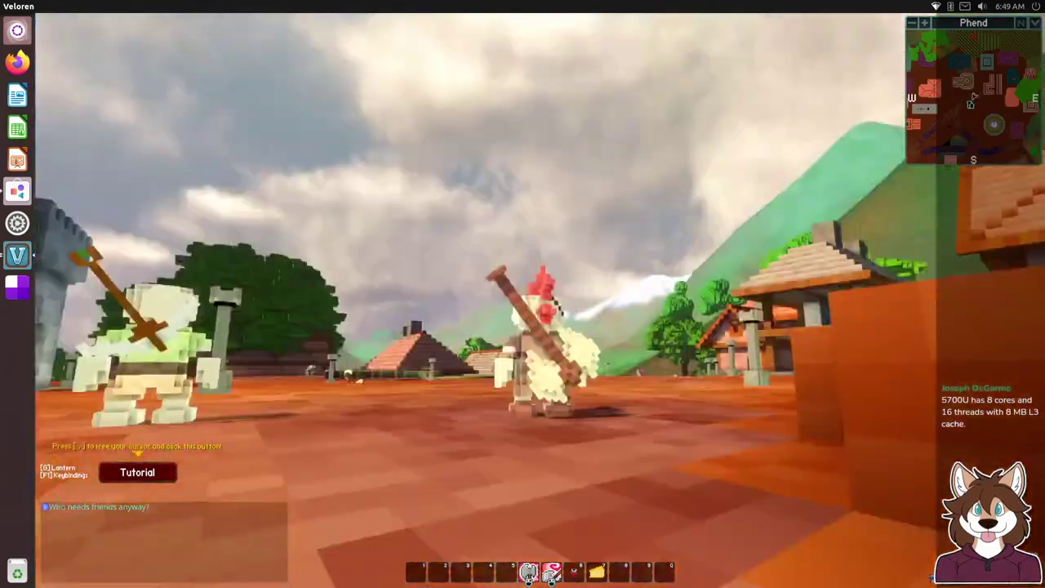
# Step: Reopen the Gameplay settings to check the new pan sensitivity
pyautogui.press('Escape')
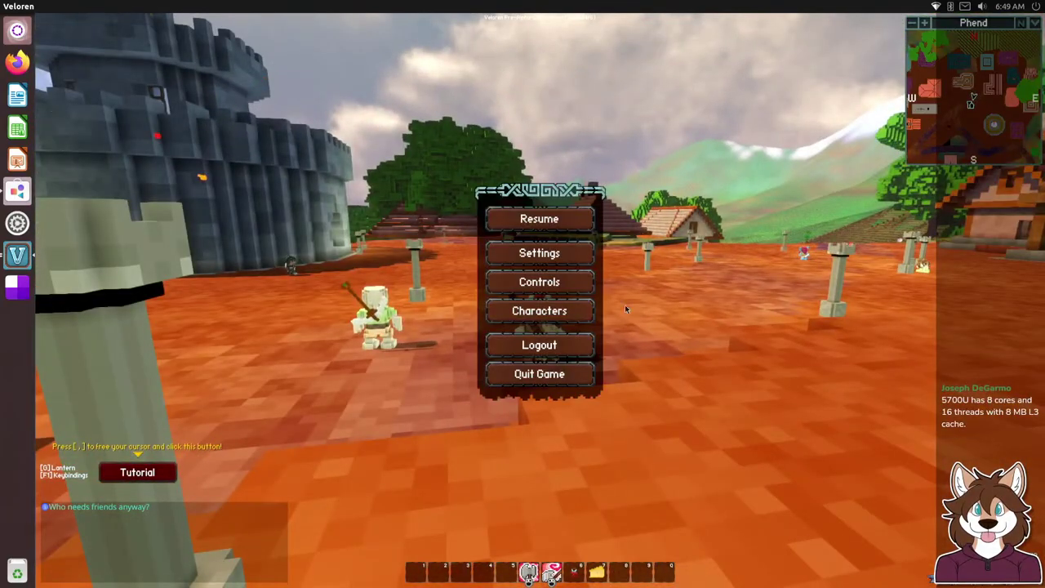
pyautogui.click(538, 250)
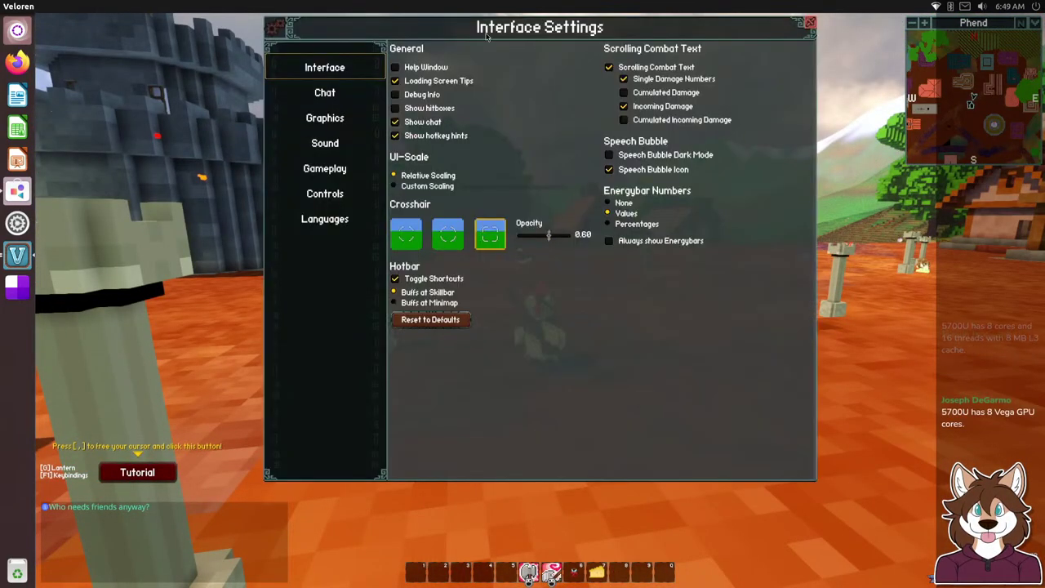
pyautogui.click(330, 192)
pyautogui.click(315, 169)
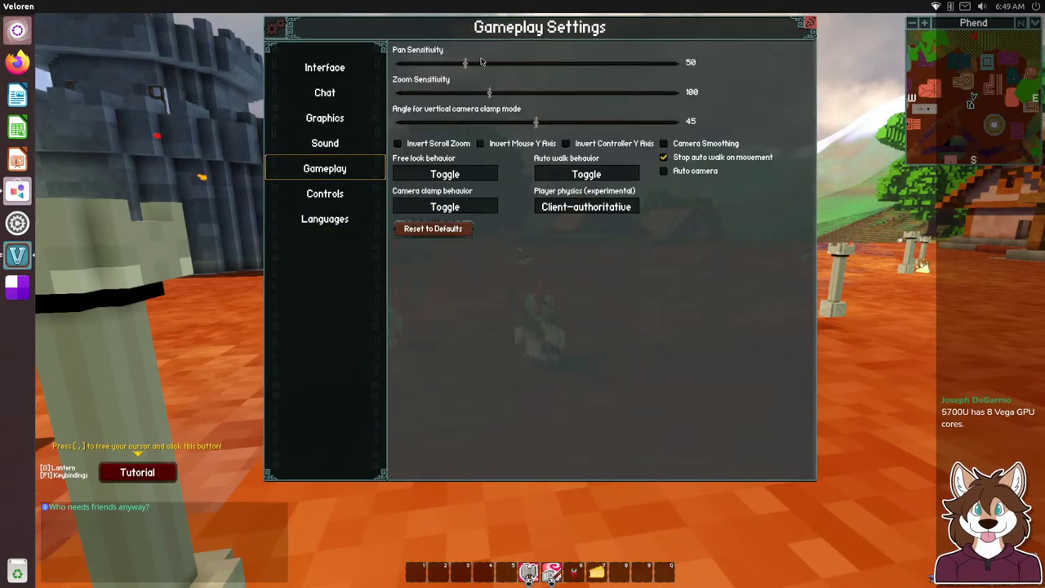
# Step: Resume play and run across the field beside the dog toward the stone tower
pyautogui.press('Escape')
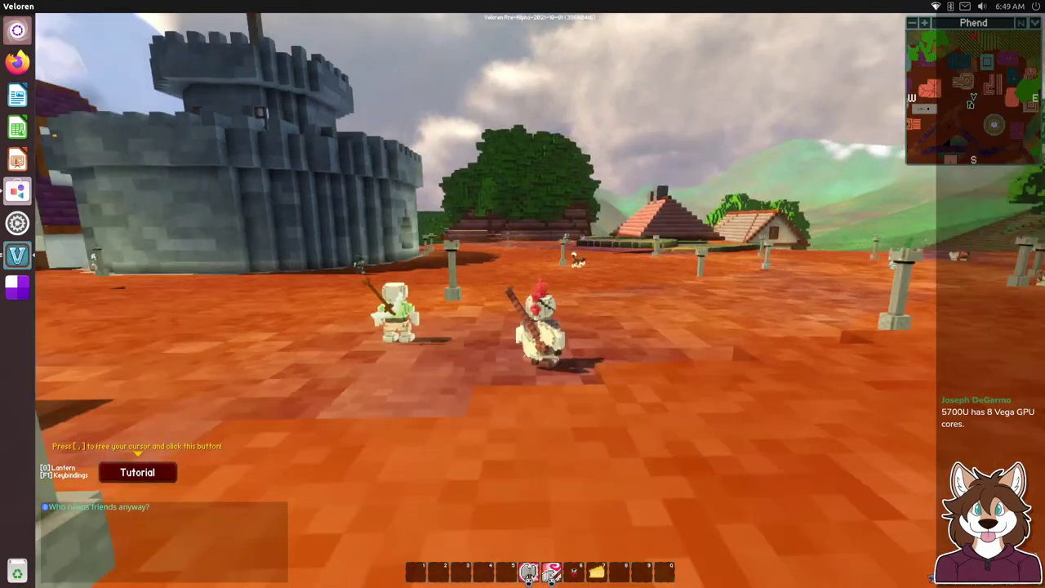
pyautogui.press('w')
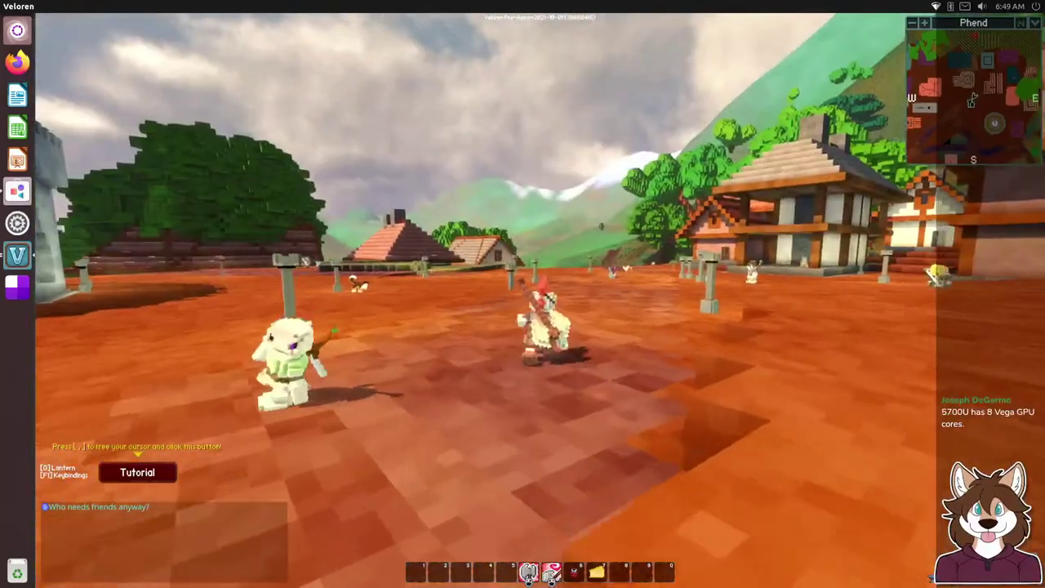
pyautogui.press('w')
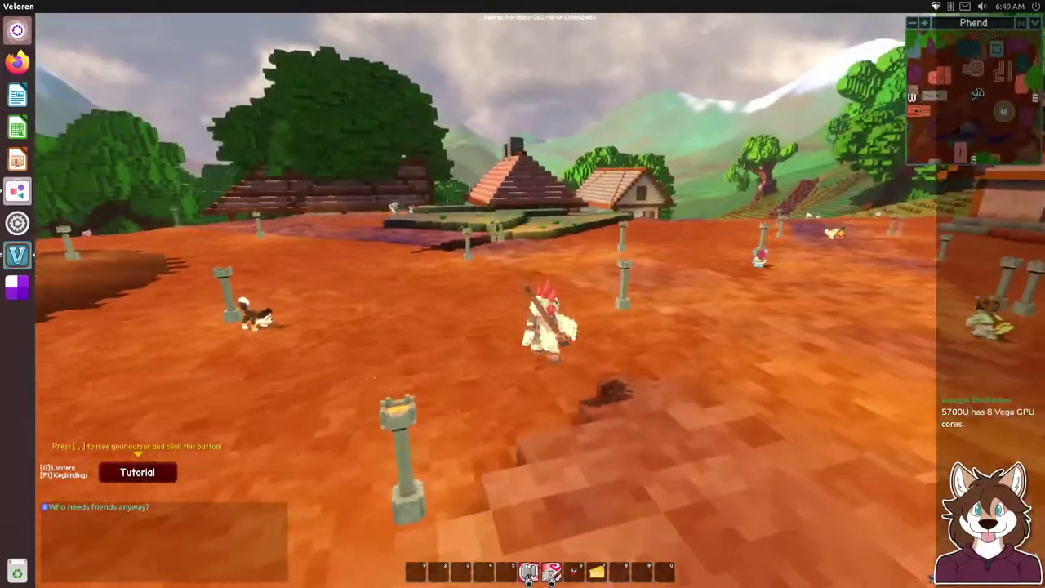
pyautogui.press('w')
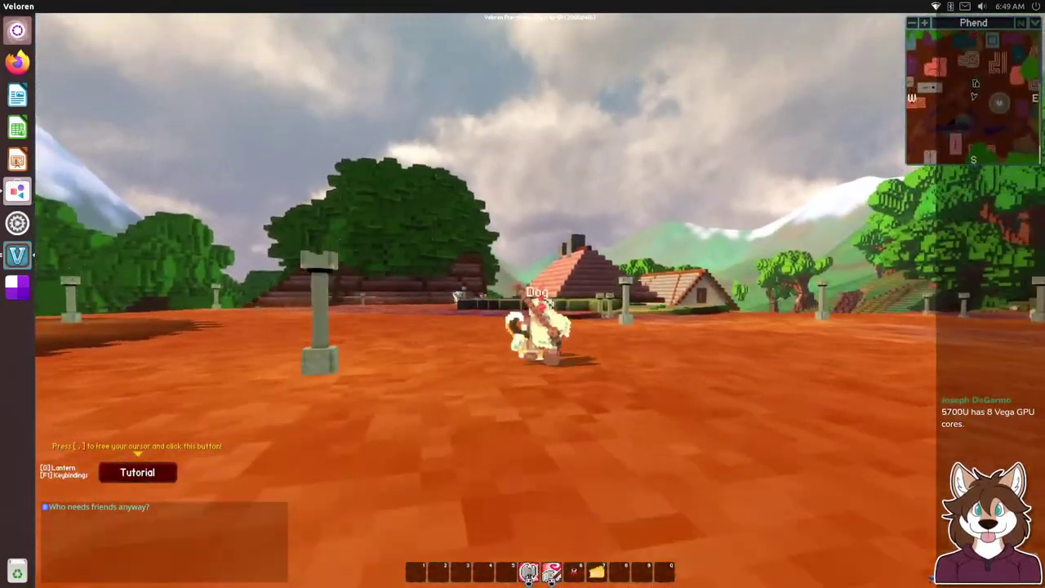
pyautogui.press('w')
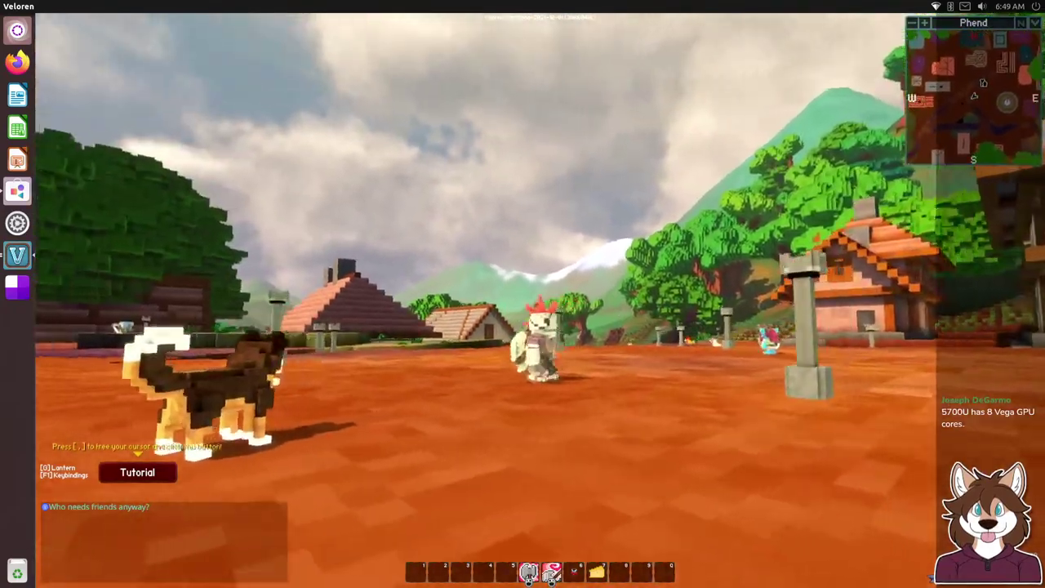
pyautogui.press('w')
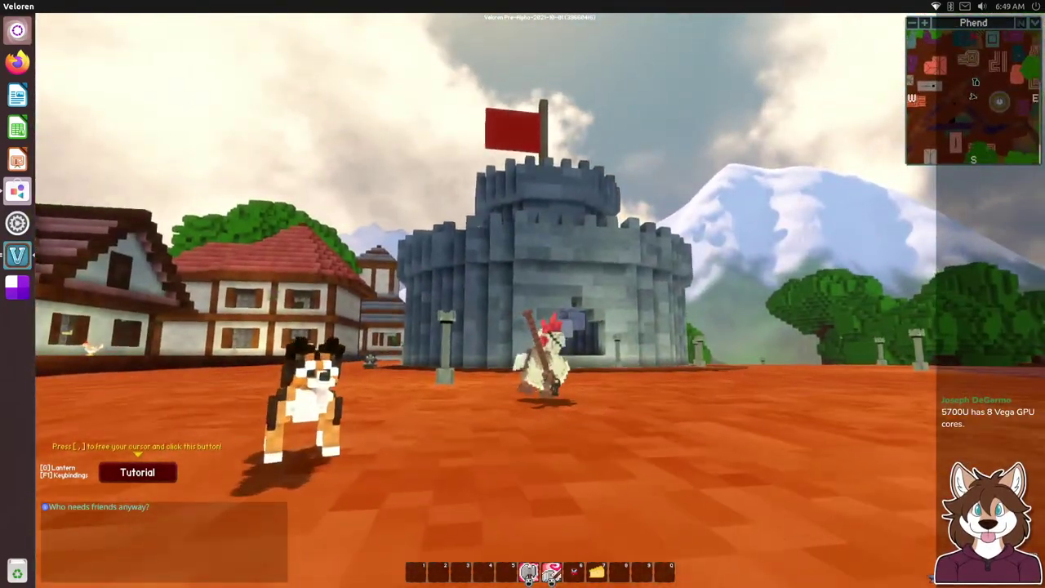
# Step: Run through Phend past the Merchant's house and out into the forest
pyautogui.press('w')
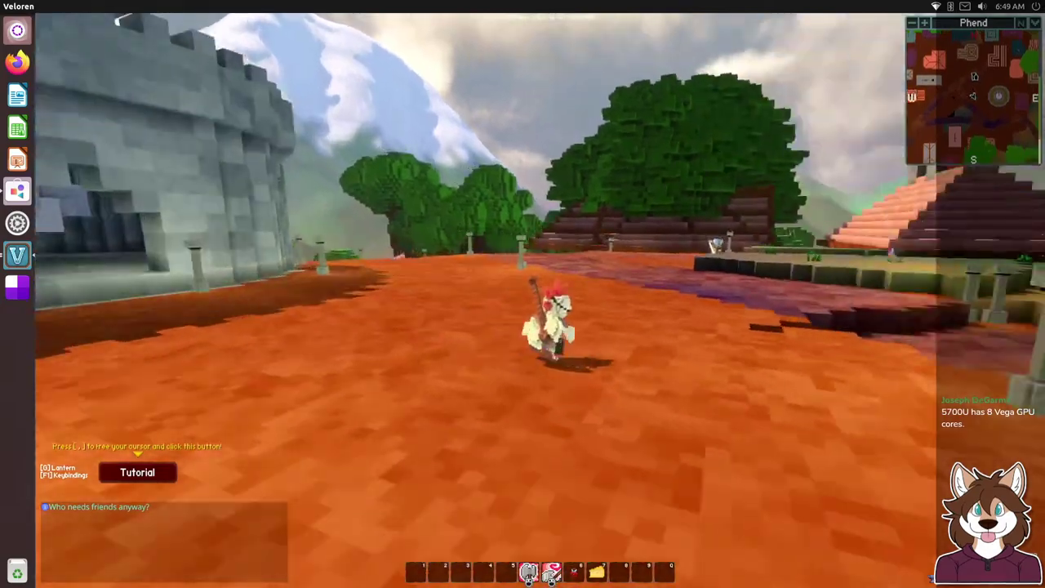
pyautogui.press('w')
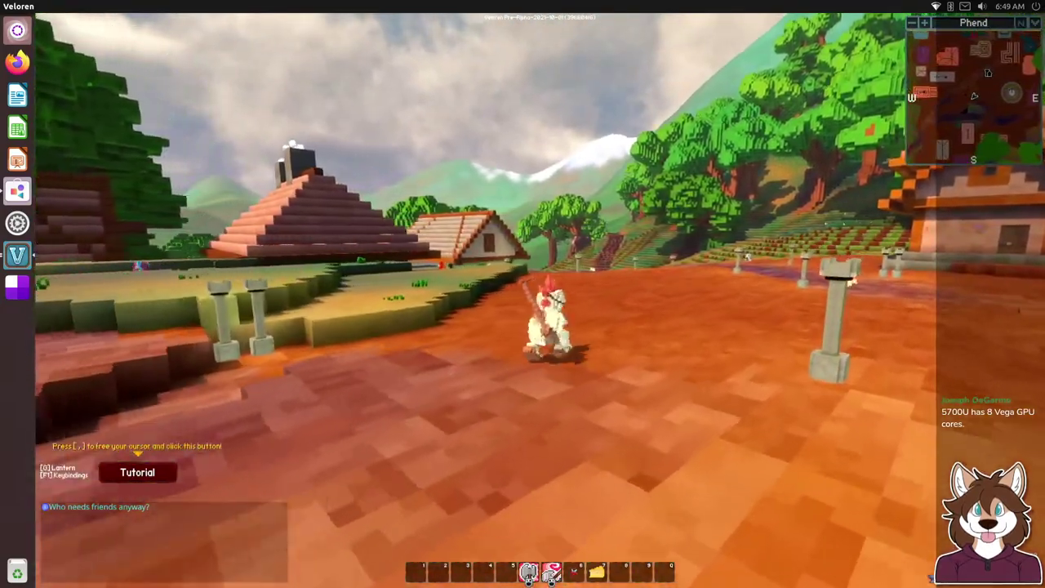
pyautogui.press('w')
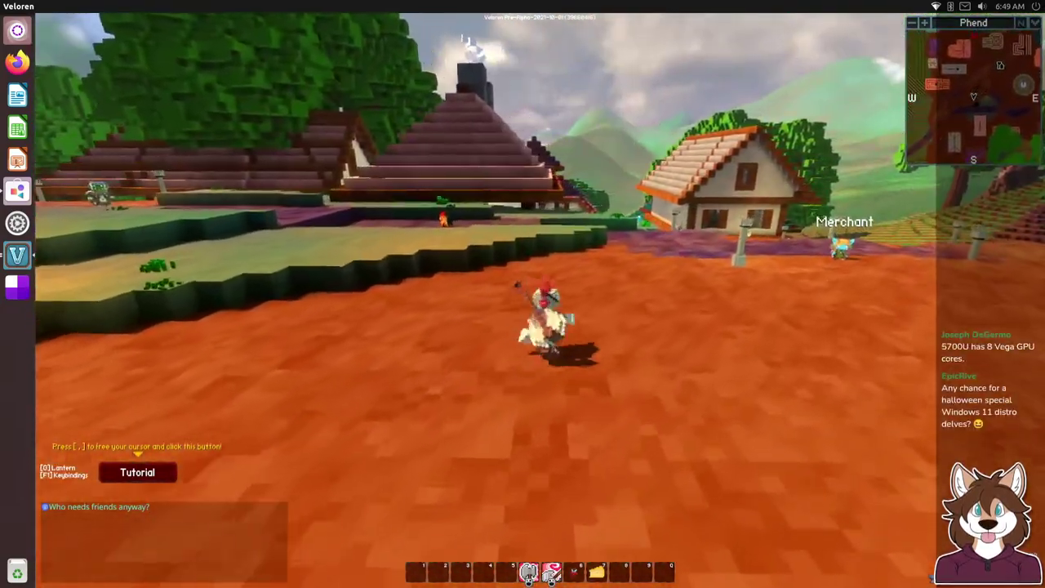
pyautogui.press('w')
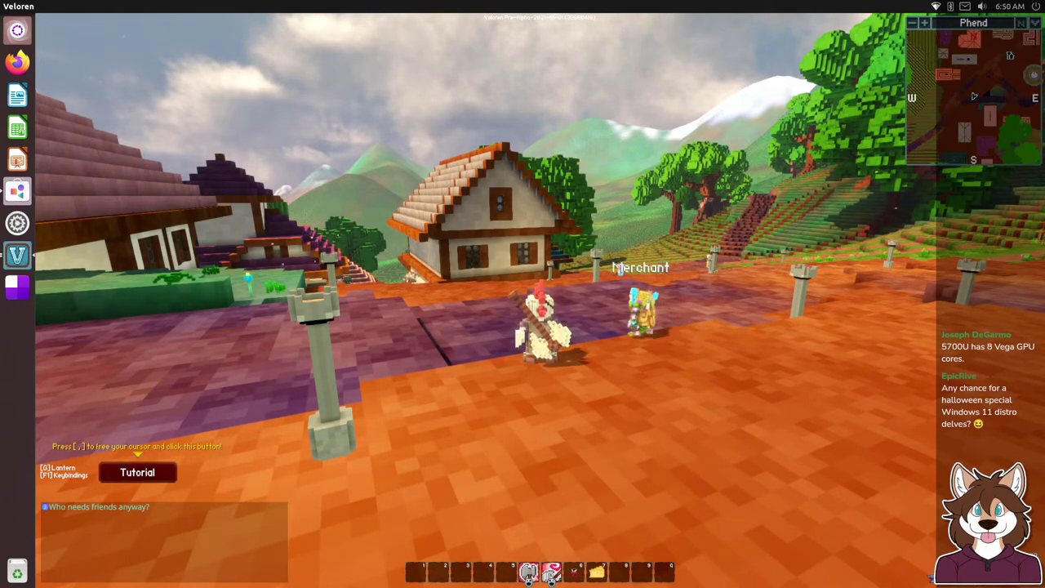
pyautogui.press('w')
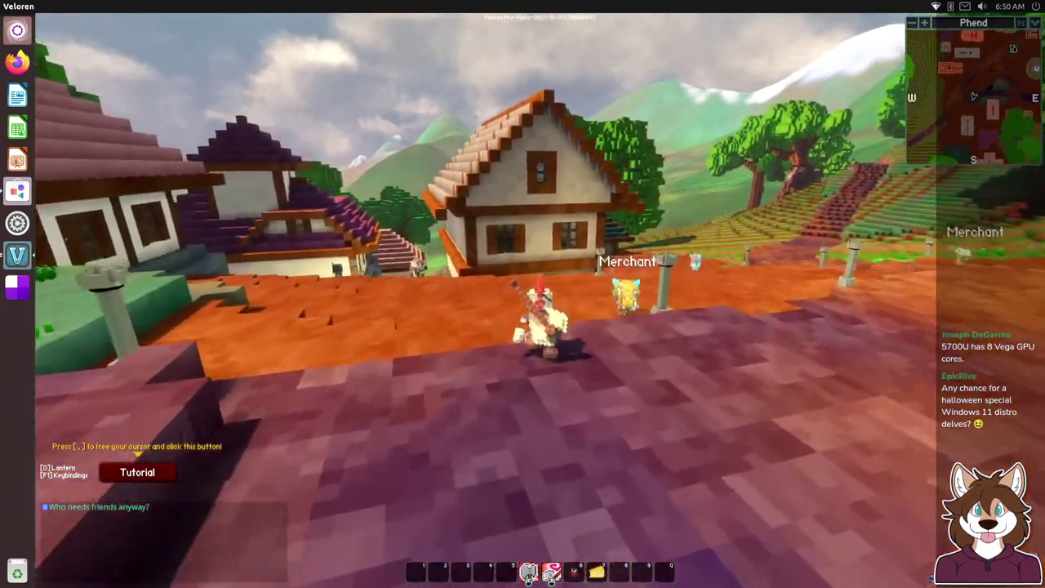
pyautogui.press('w')
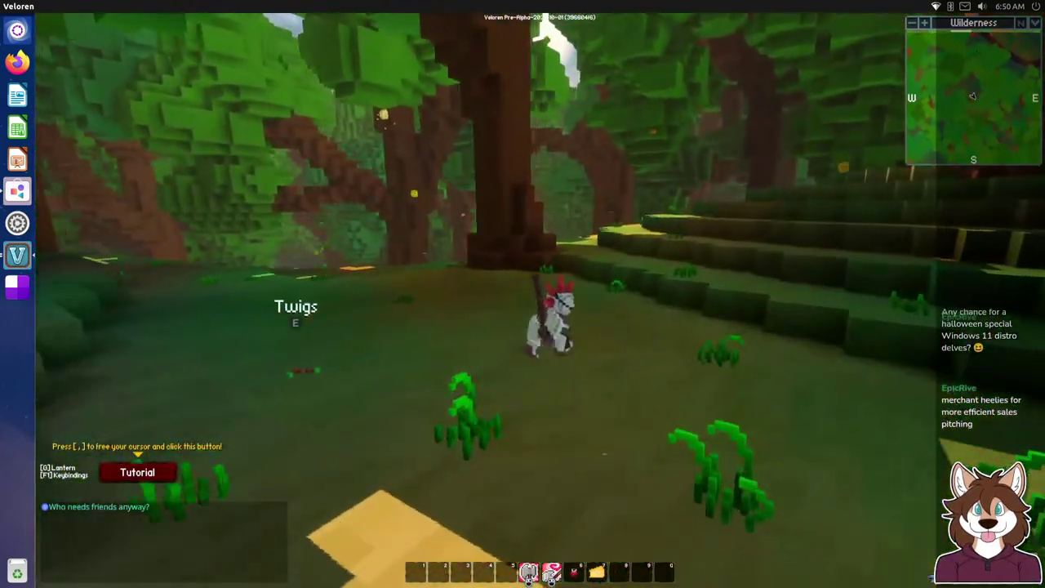
# Step: Run along the forest path, briefly gliding, through denser forest to the lake's edge
pyautogui.press('w')
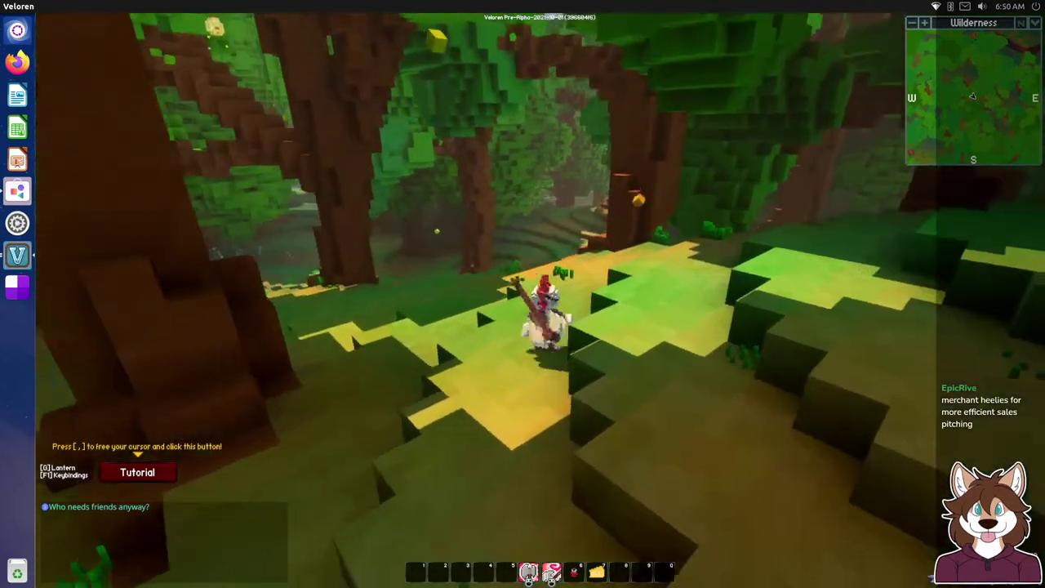
pyautogui.press('shift')
pyautogui.press('w')
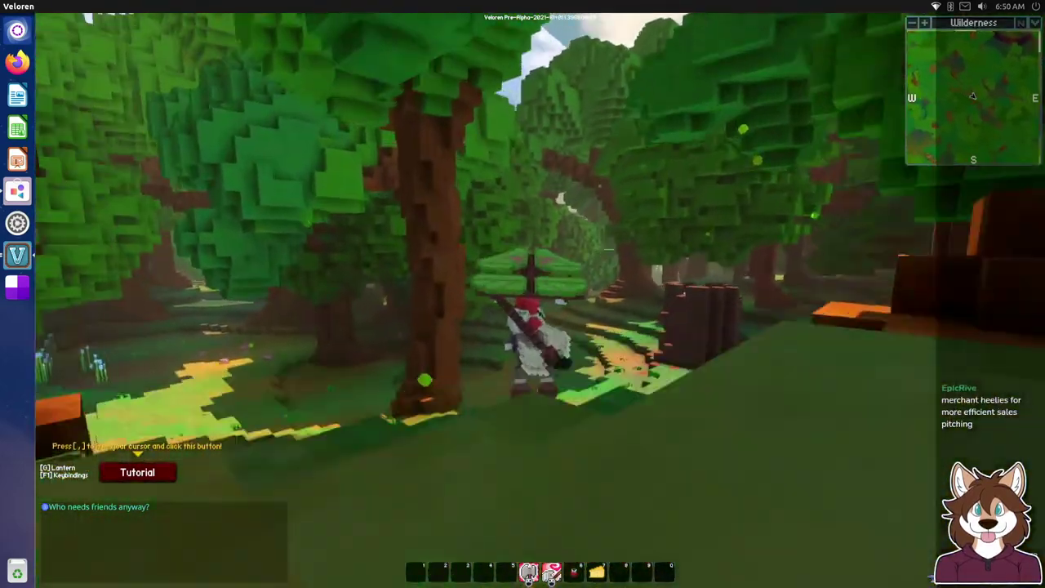
pyautogui.press('w')
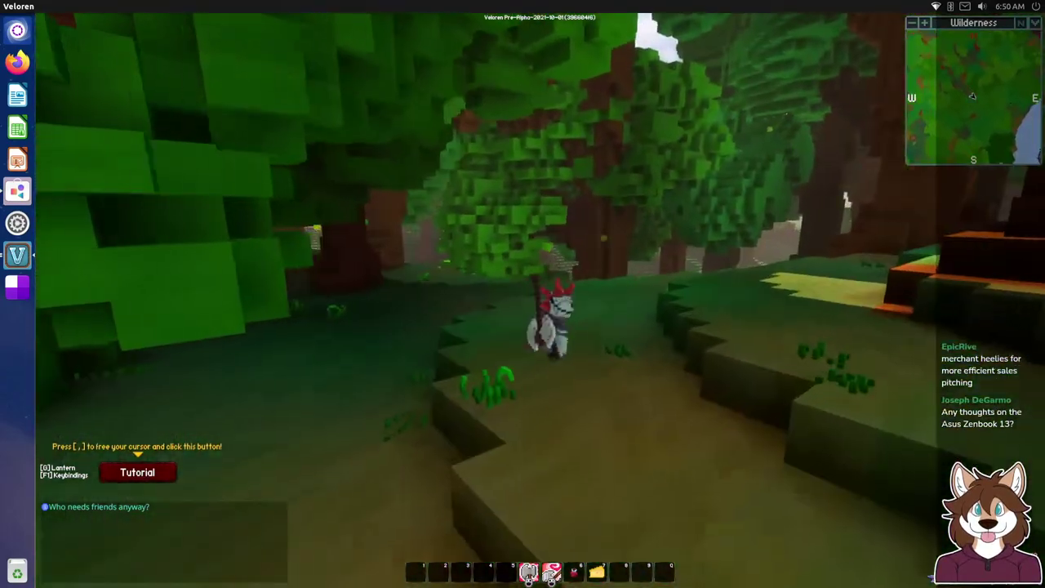
pyautogui.press('w')
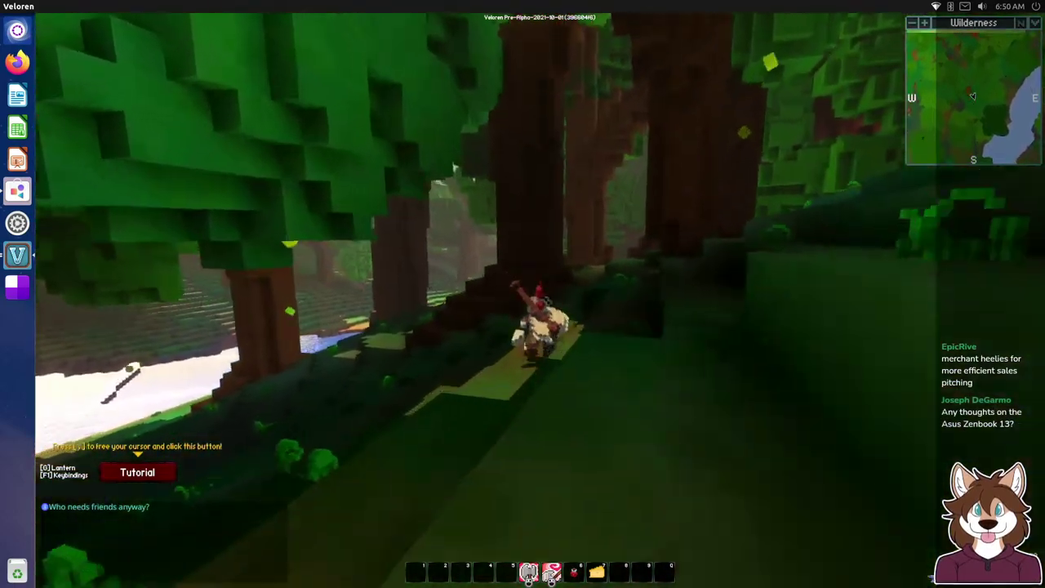
pyautogui.press('w')
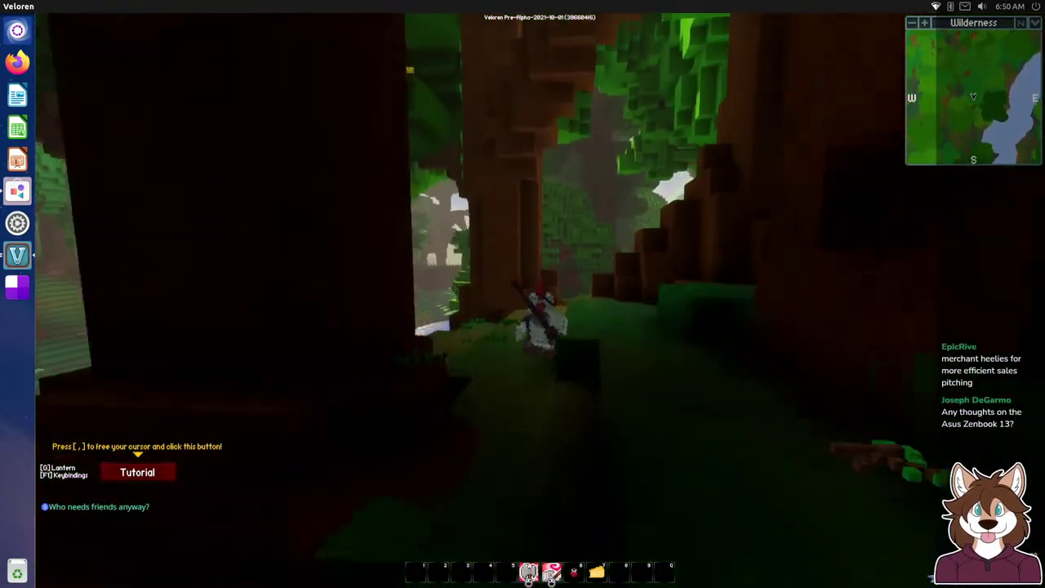
pyautogui.press('w')
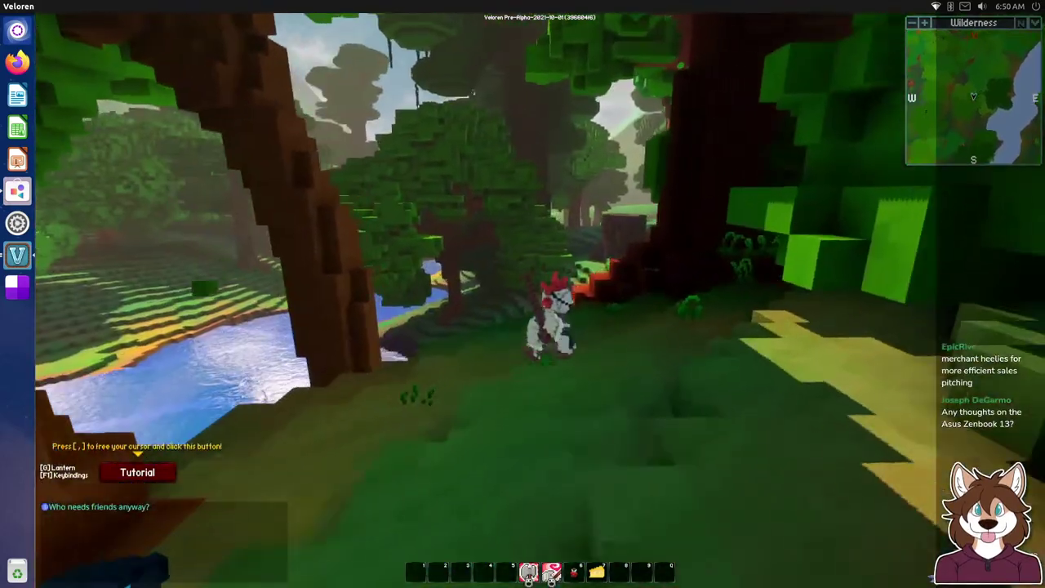
pyautogui.press('w')
# Step: Glide across the lake and swim upriver until the alligators kill the character
pyautogui.press('shift')
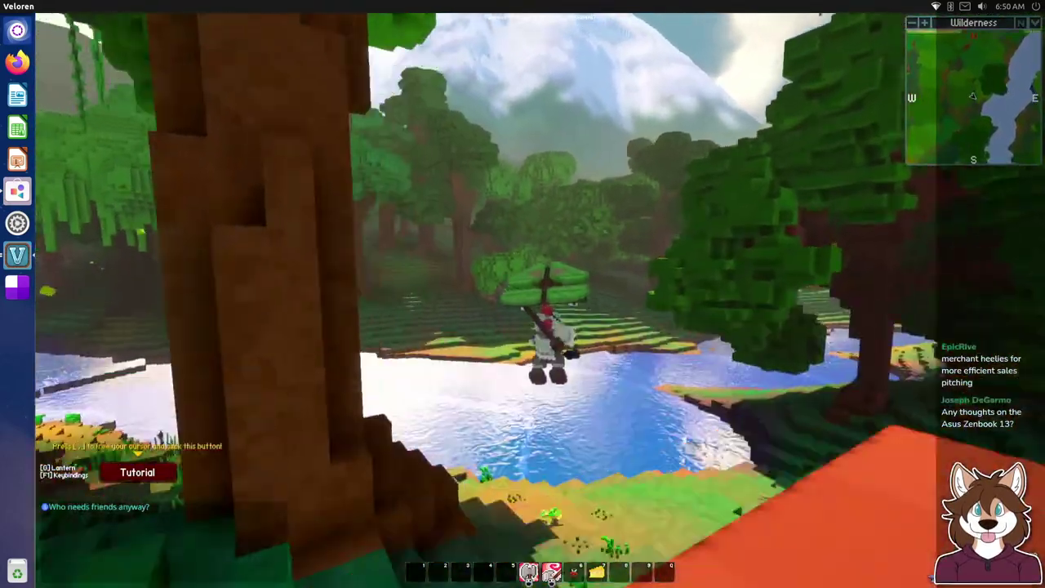
pyautogui.press('w')
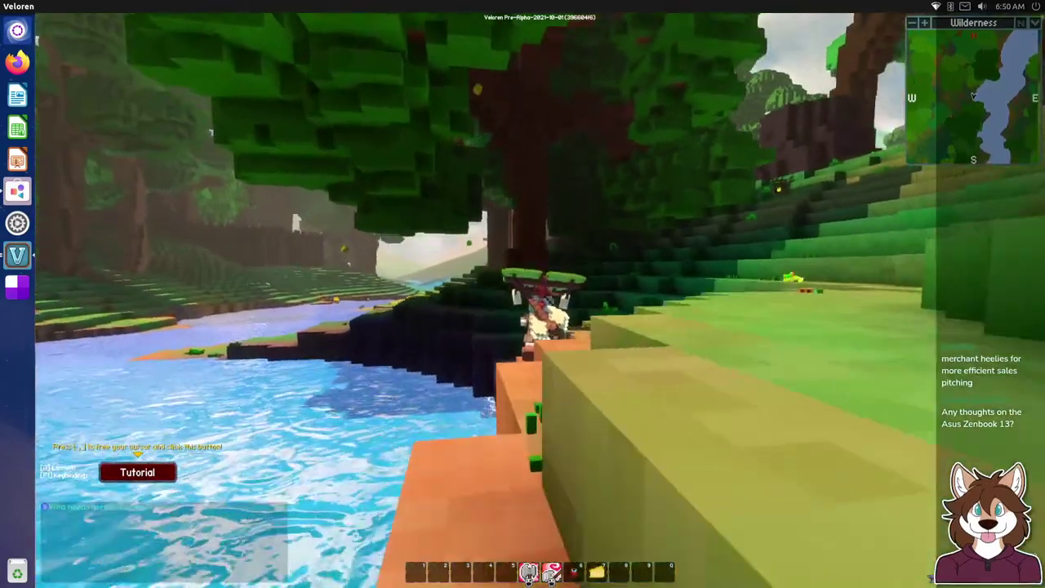
pyautogui.press('w')
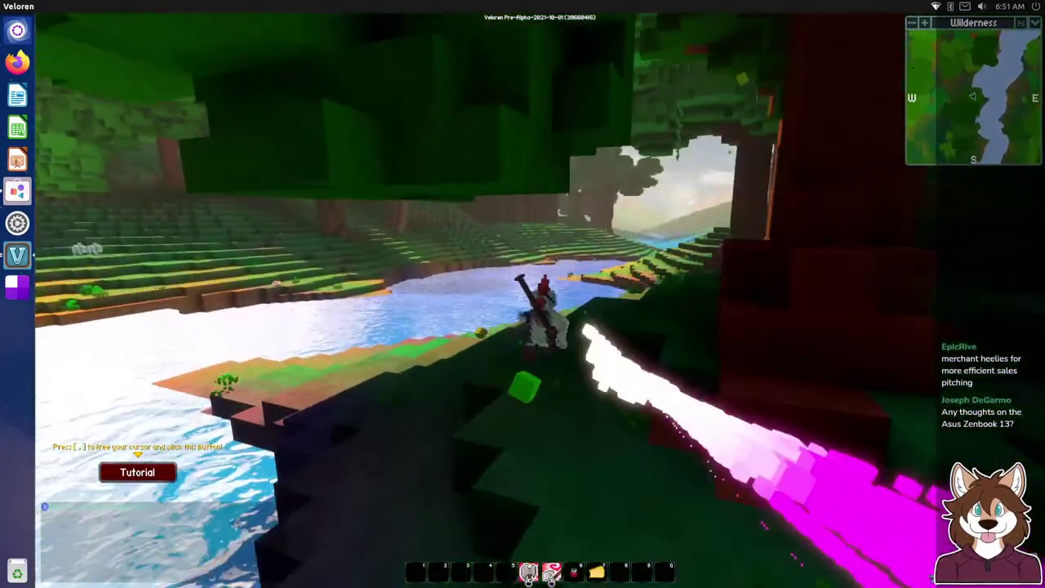
pyautogui.press('w')
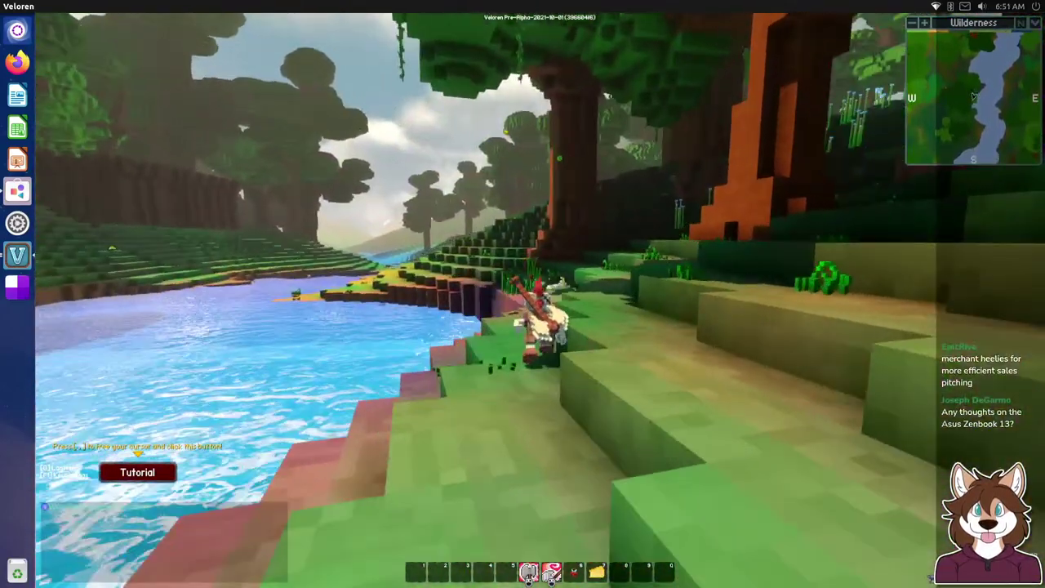
pyautogui.press('w')
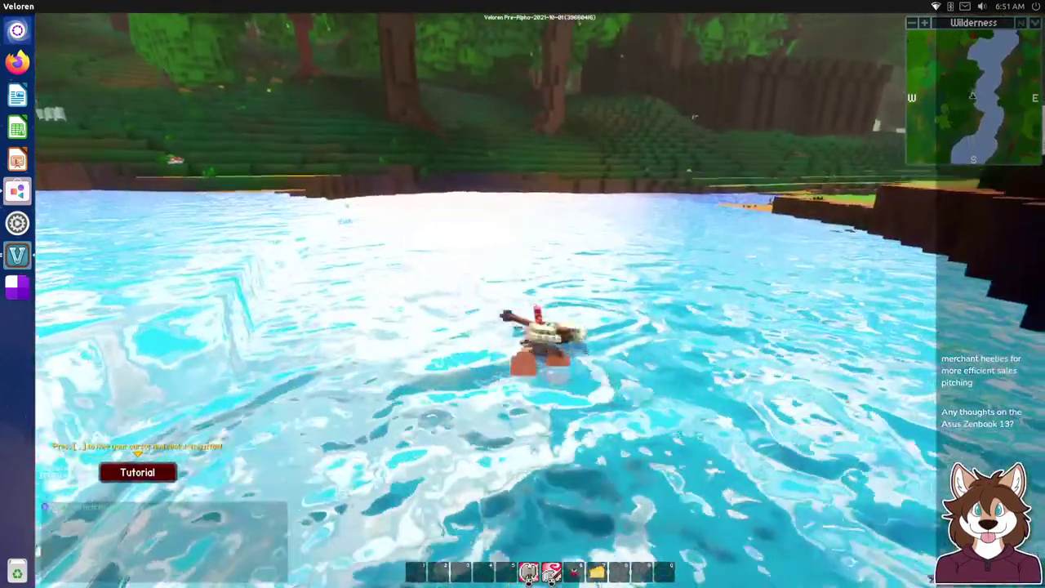
pyautogui.press('w')
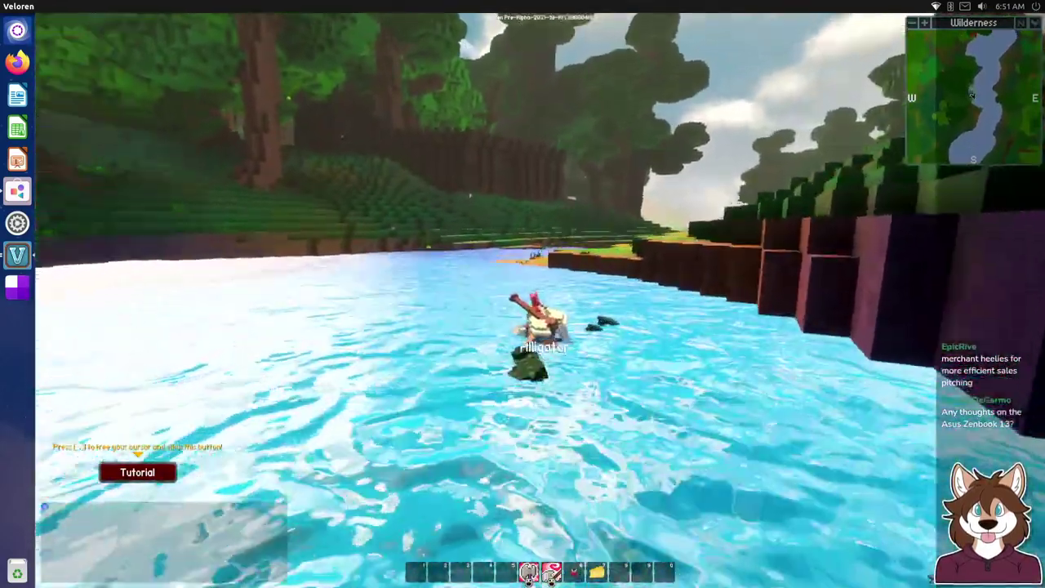
pyautogui.press('w')
pyautogui.press('w')
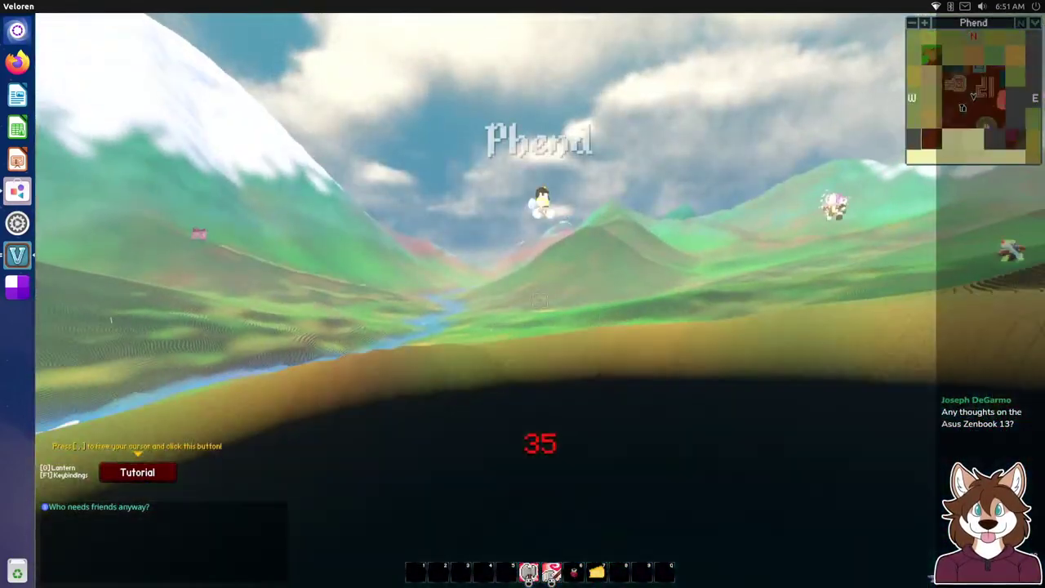
# Step: Run across Phend plaza past the Merchant building and up the red stairs
pyautogui.press('w')
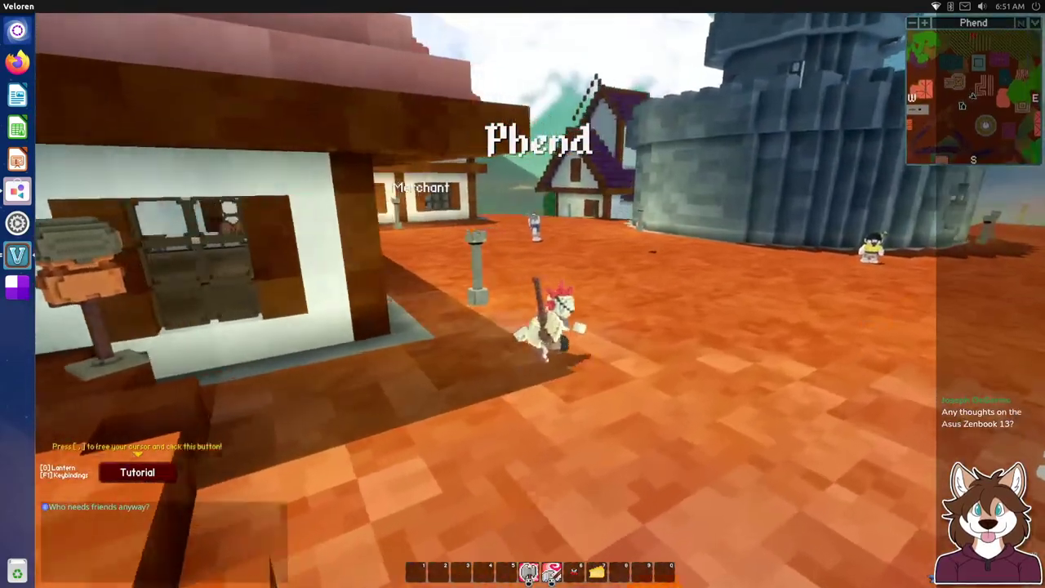
pyautogui.press('w')
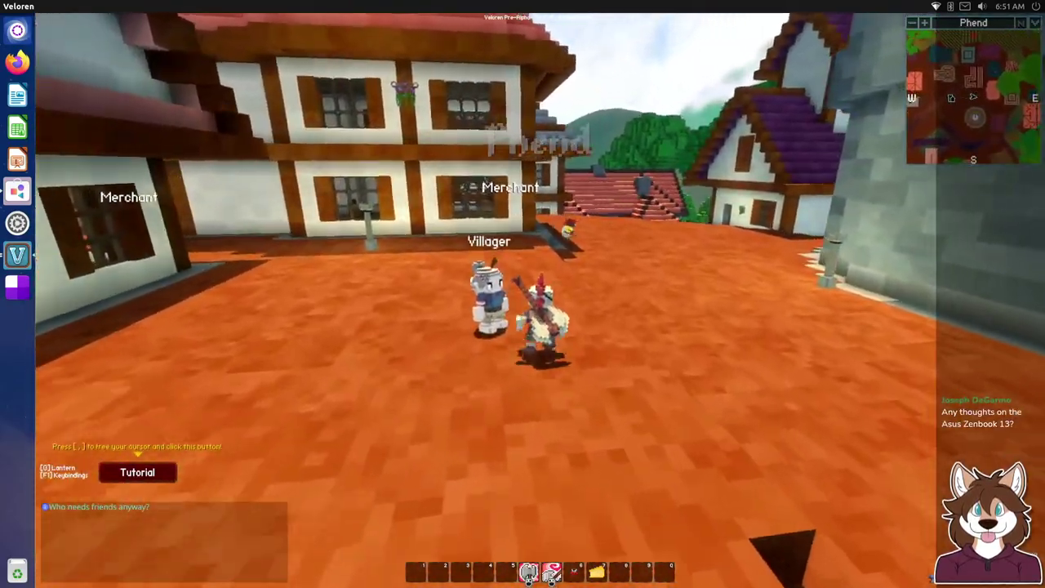
pyautogui.press('w')
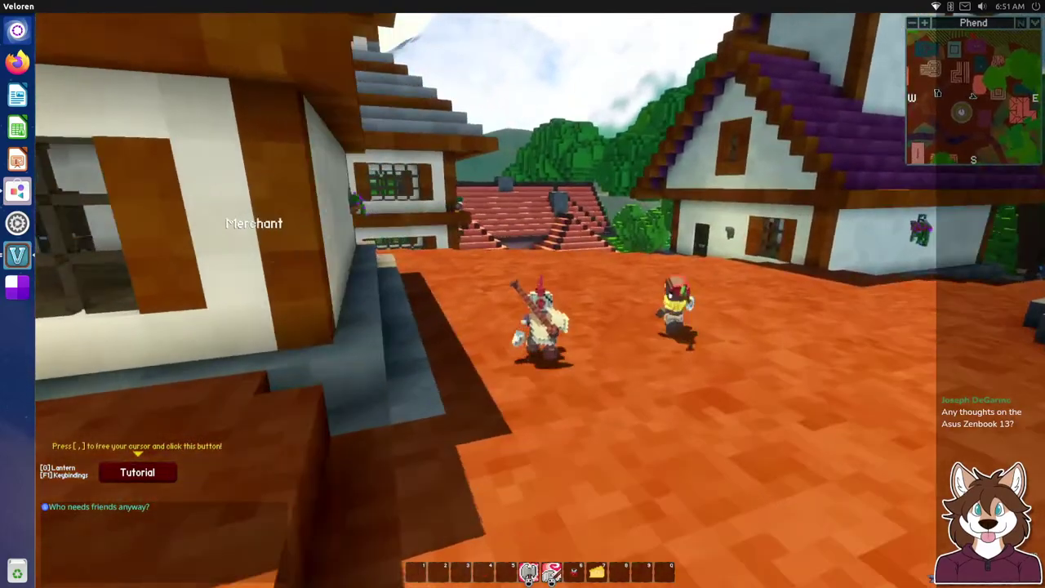
pyautogui.press('w')
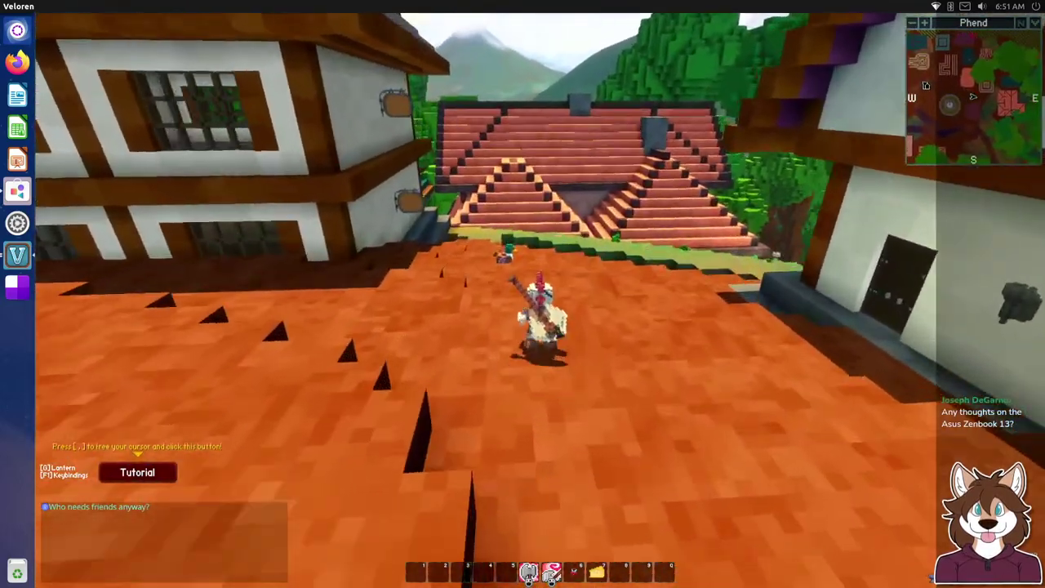
pyautogui.press('w')
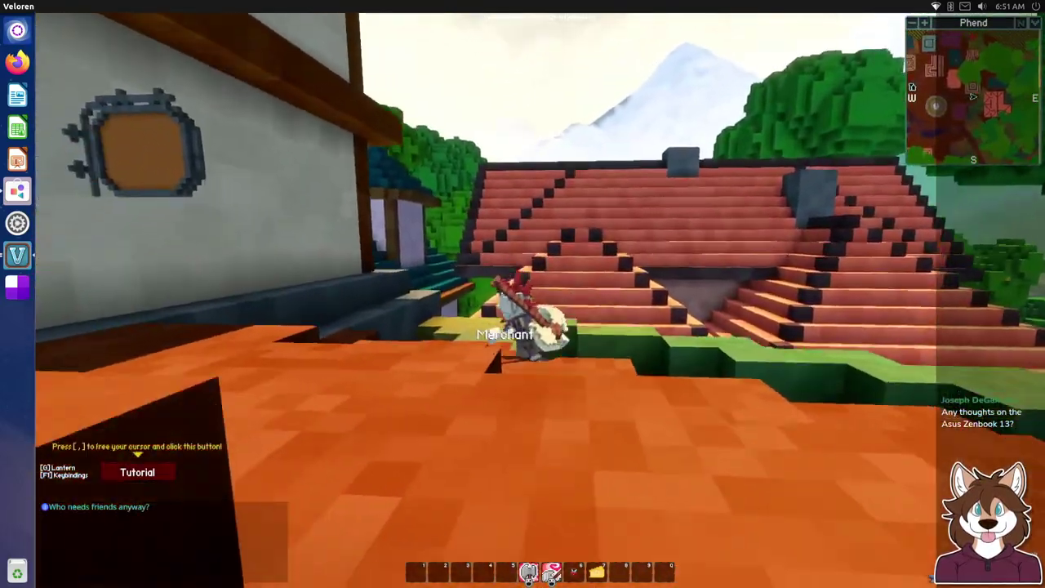
pyautogui.press('w')
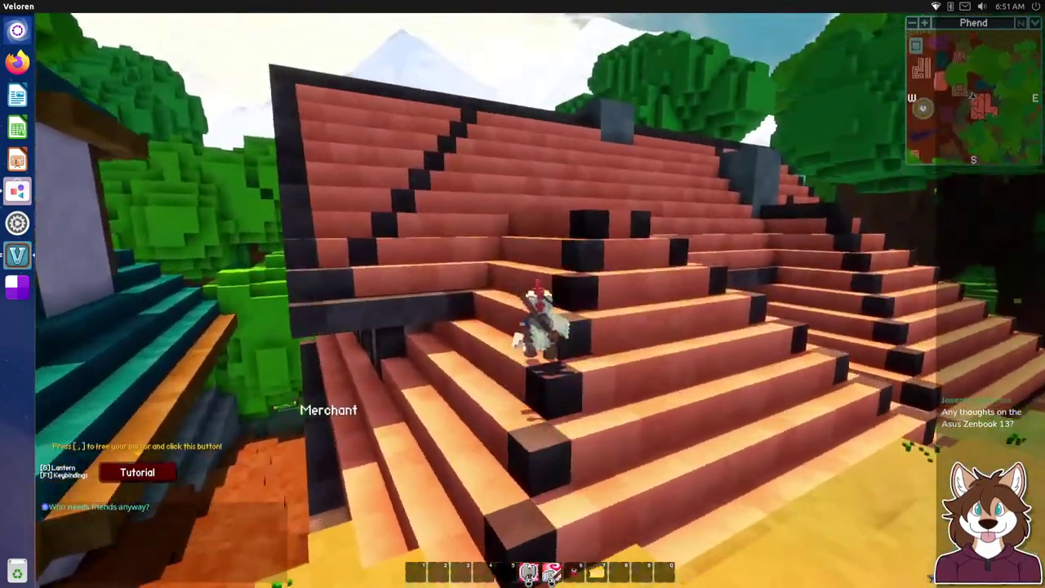
pyautogui.press('w')
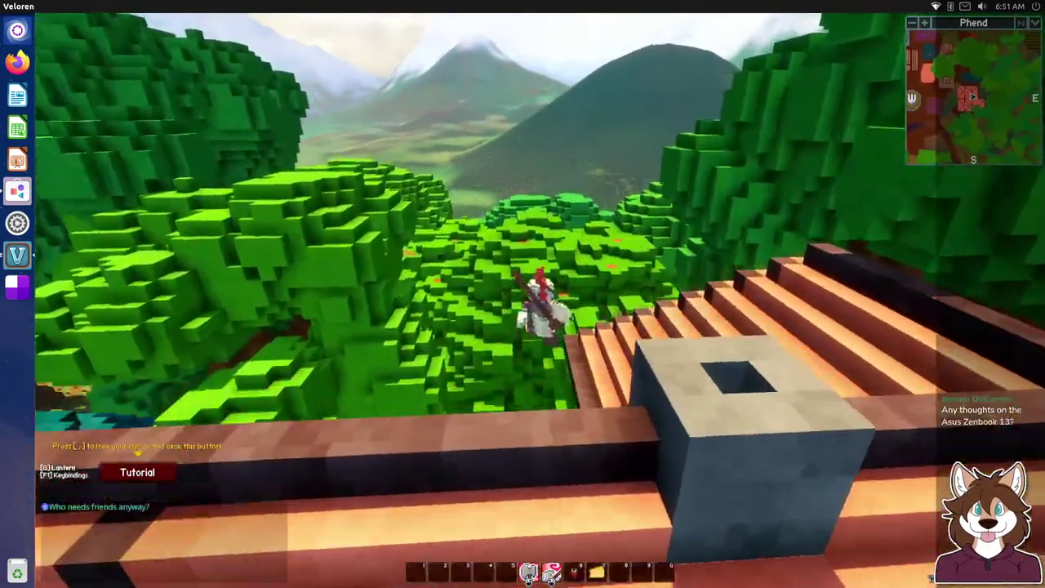
# Step: Glide from the stairs over the treetops and land in the grassy foliage
pyautogui.press('shift')
pyautogui.press('w')
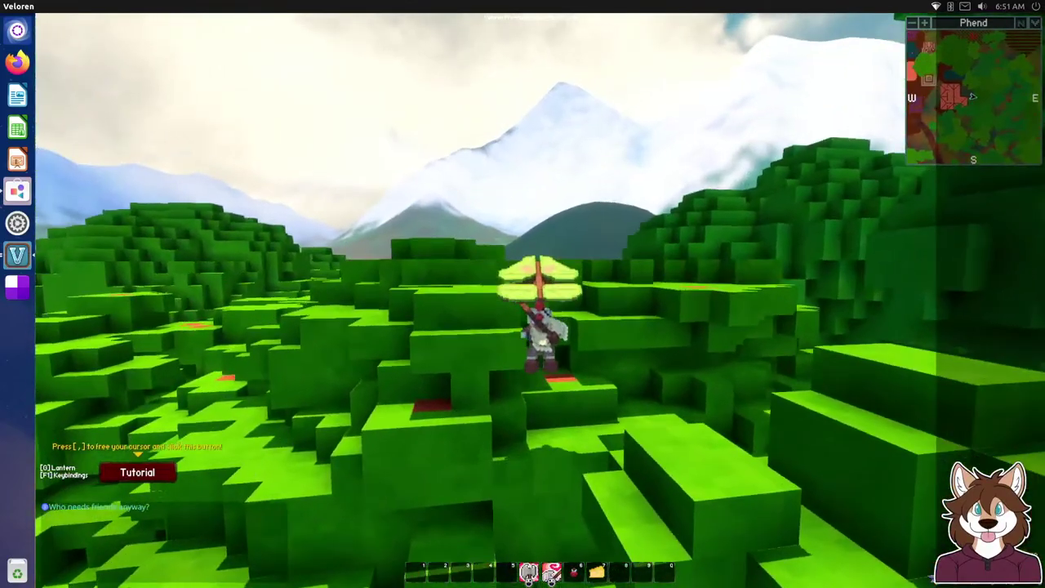
pyautogui.press('w')
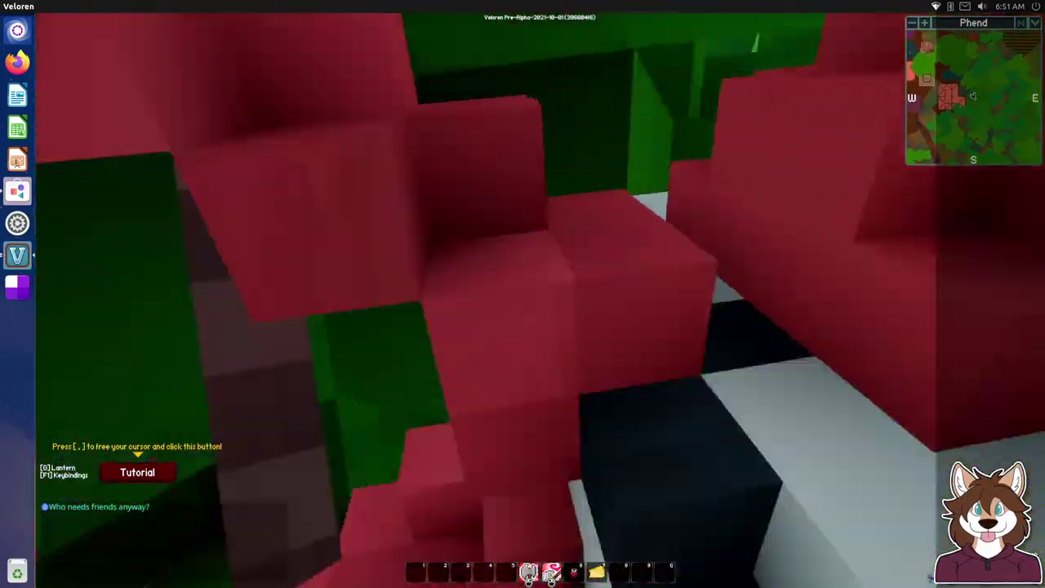
pyautogui.press('w')
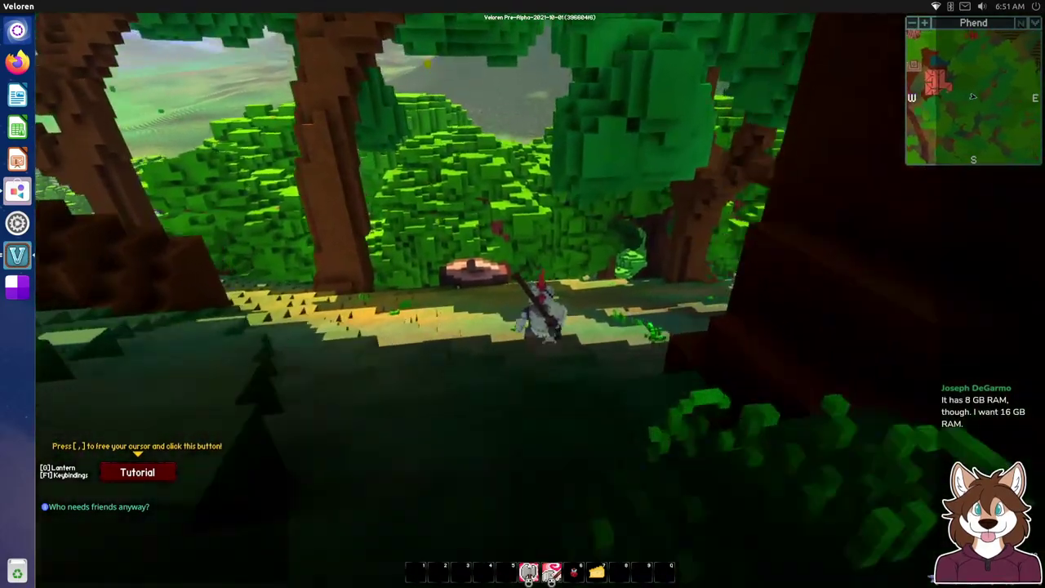
# Step: Walk along the yellow slope between the trees toward the valley
pyautogui.press('w')
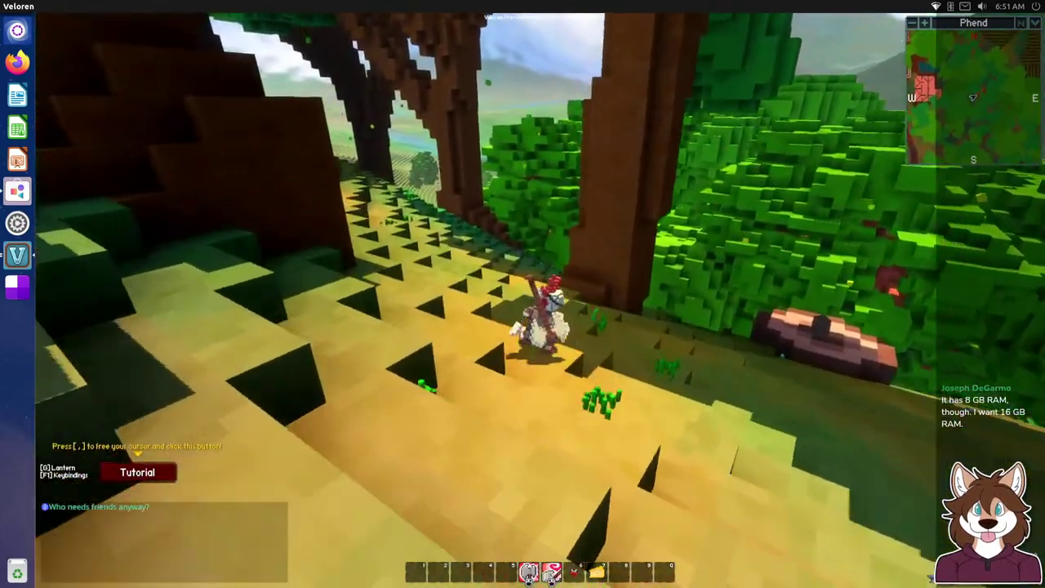
pyautogui.press('w')
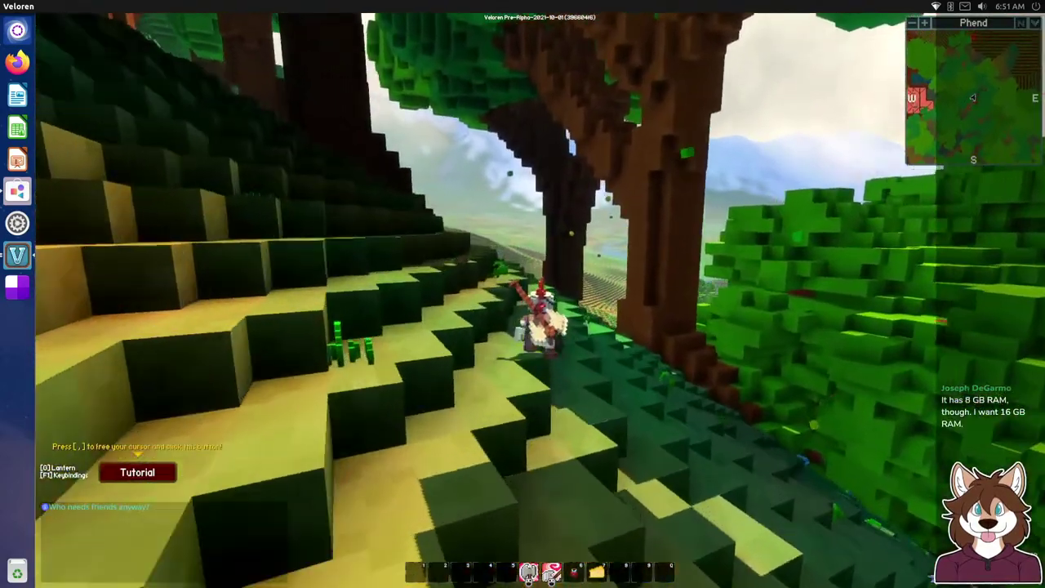
pyautogui.press('w')
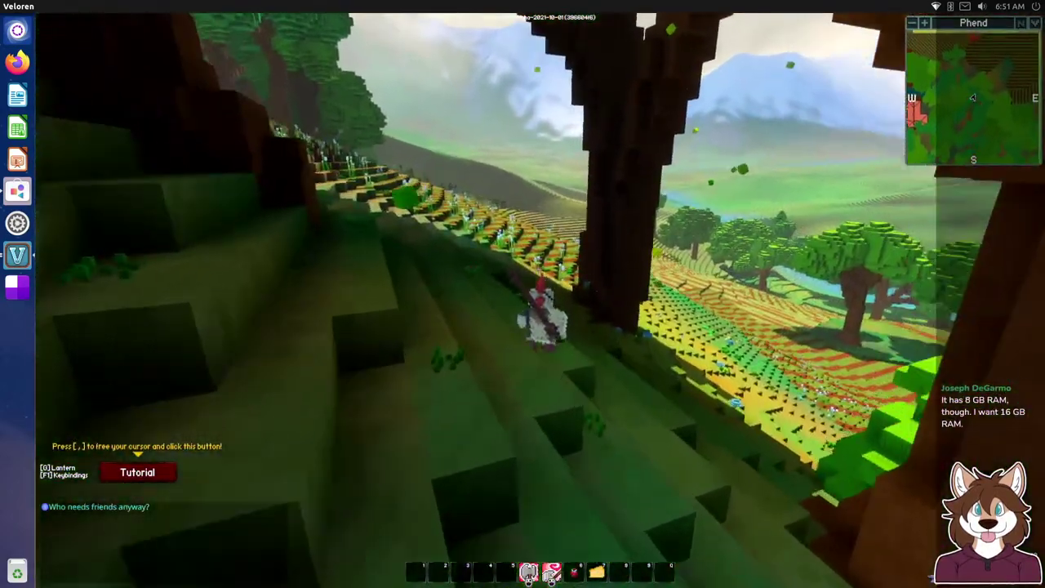
pyautogui.press('w')
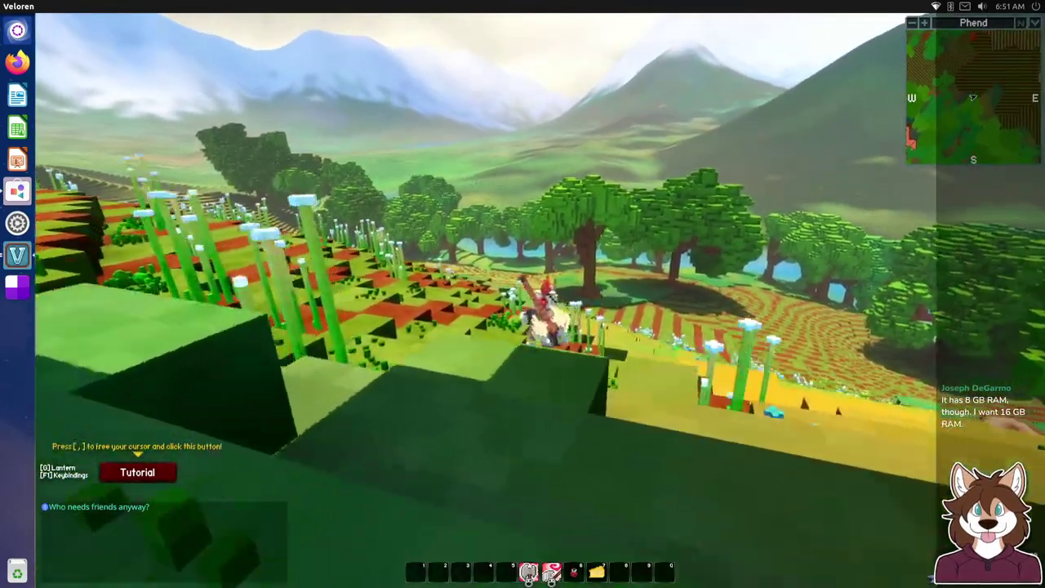
# Step: Cross the terraced flower fields and walk into the grove of large trees
pyautogui.press('w')
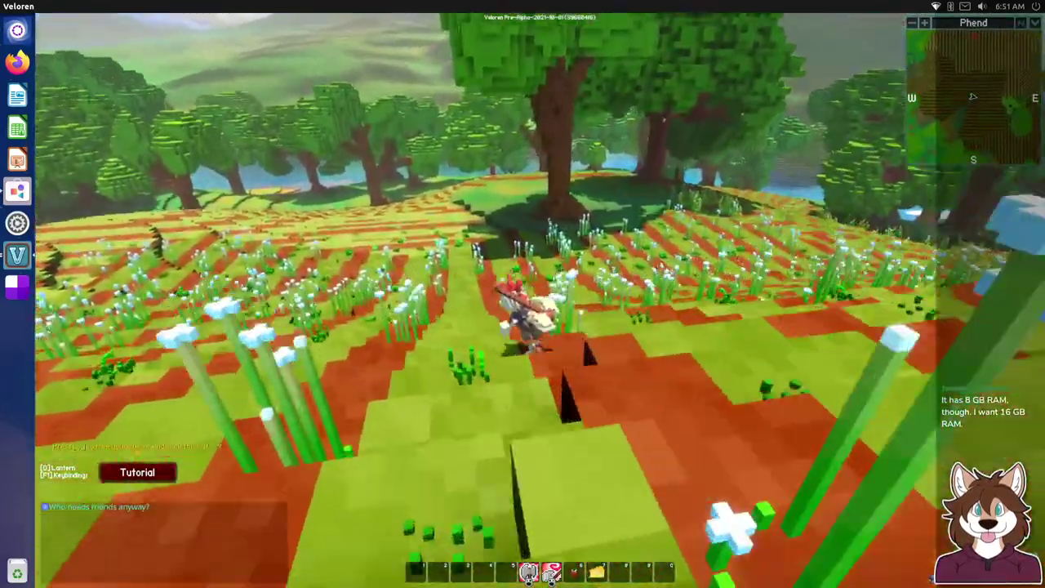
pyautogui.press('w')
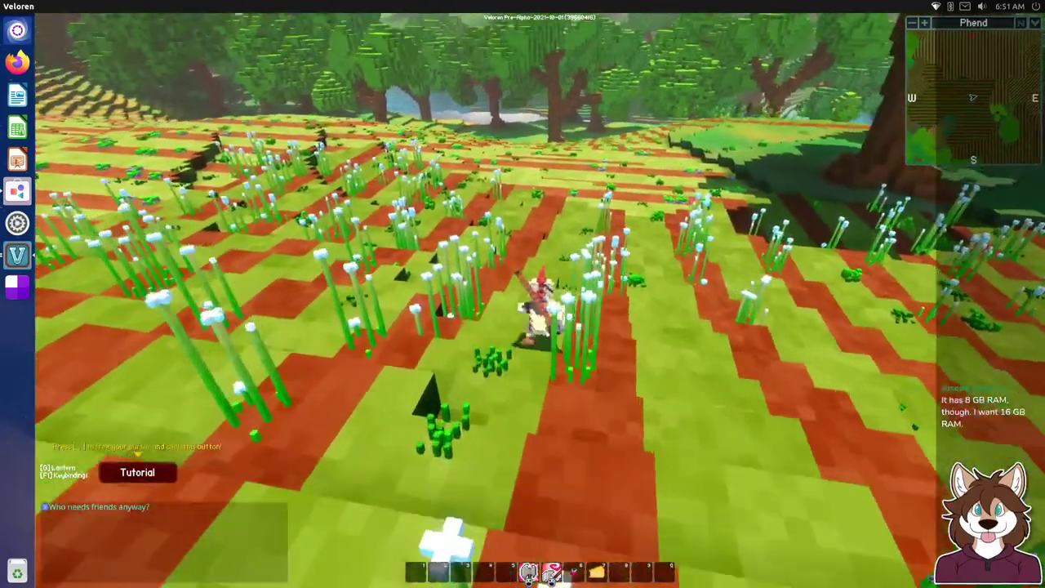
pyautogui.press('w')
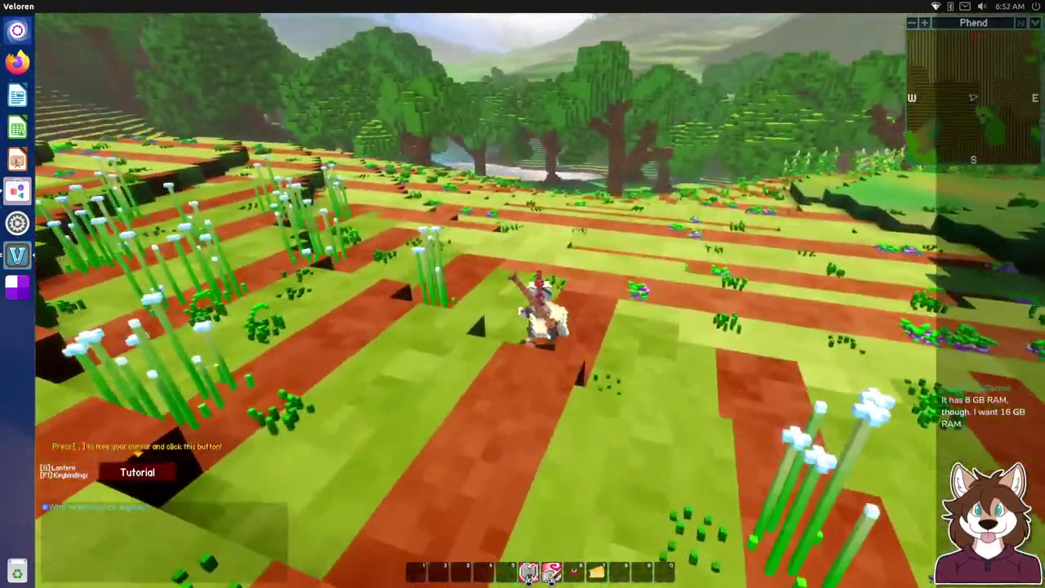
pyautogui.press('w')
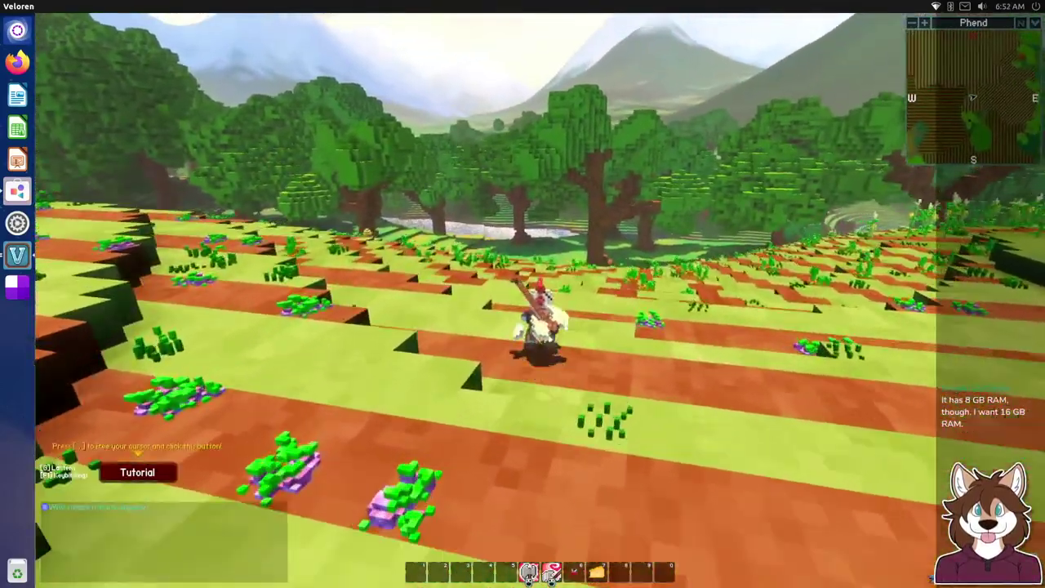
pyautogui.press('w')
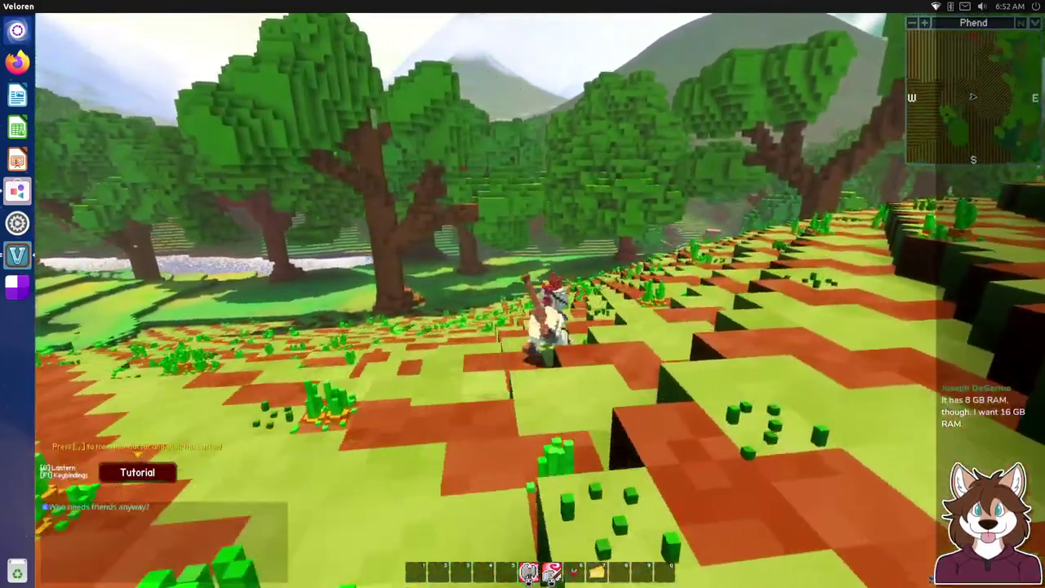
pyautogui.press('w')
pyautogui.press('w')
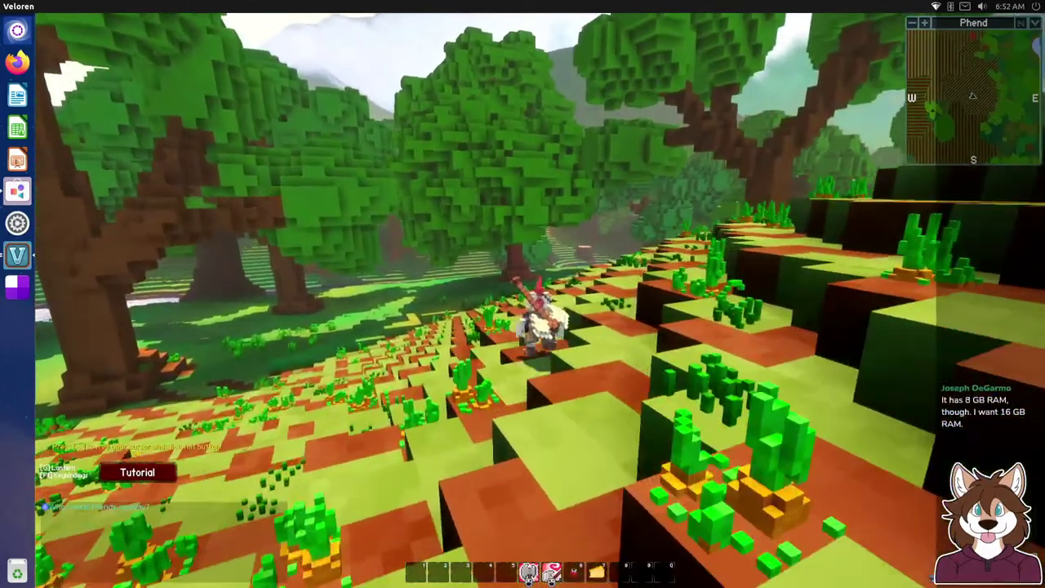
pyautogui.press('w')
pyautogui.press('w')
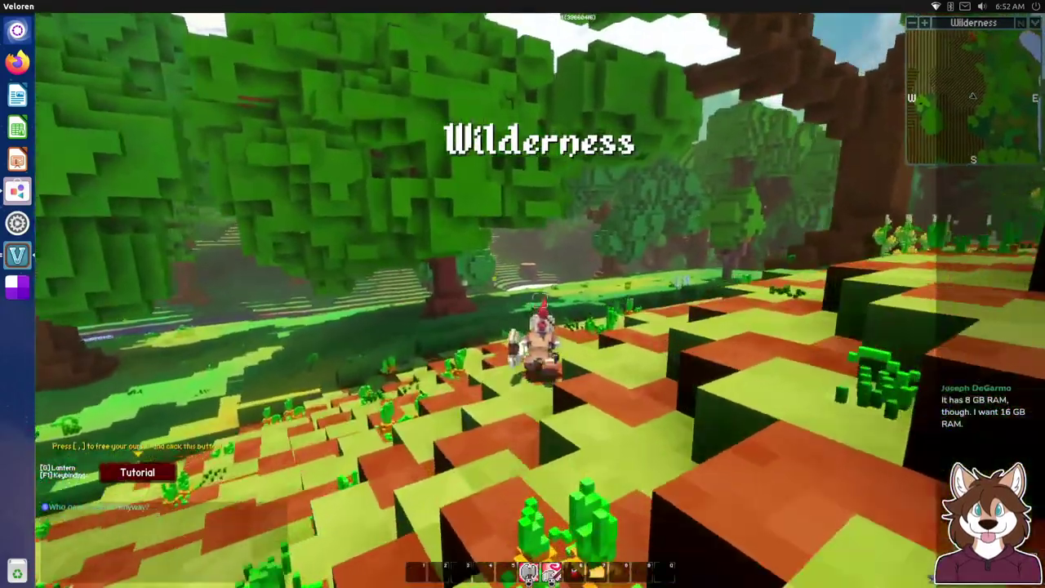
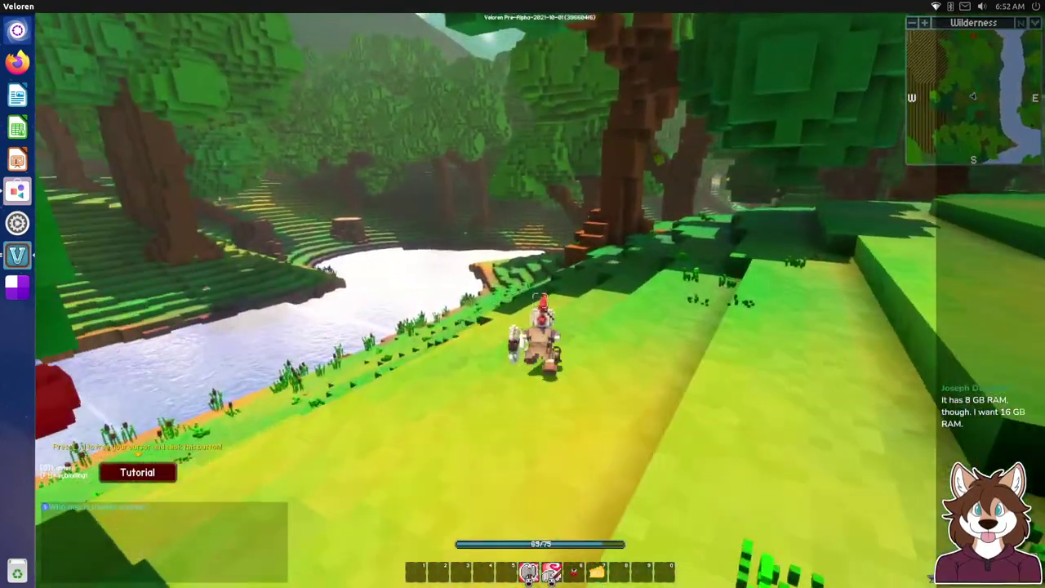
# Step: Run up the grassy steps, turn toward the river and glide across it
pyautogui.press('w')
pyautogui.press('w')
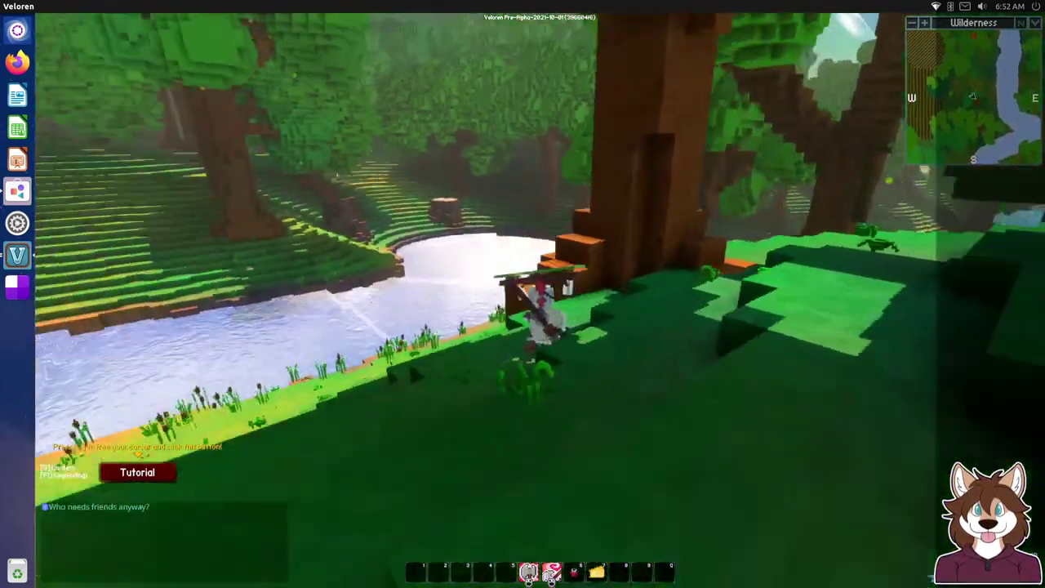
pyautogui.press('w')
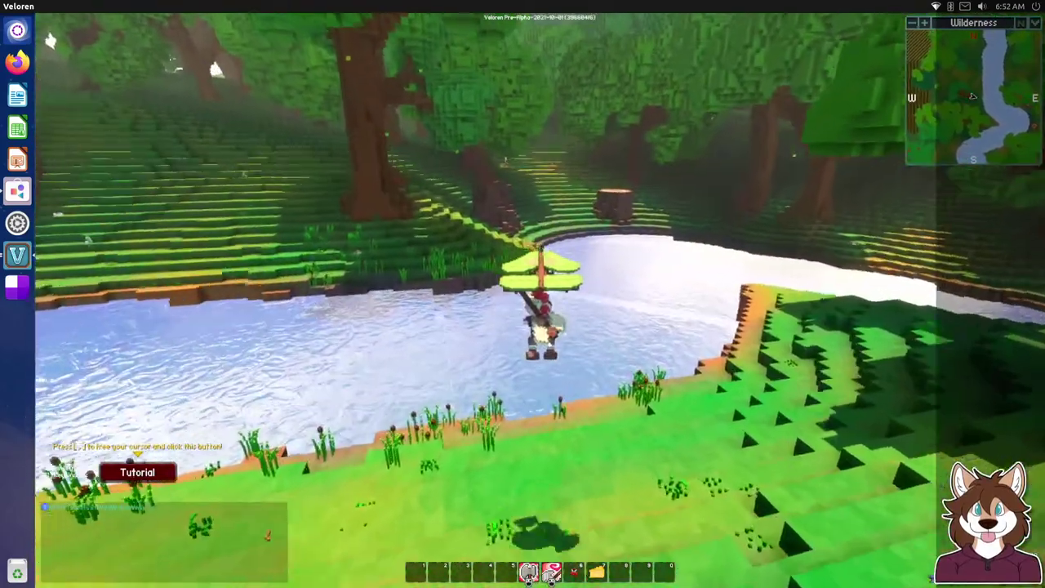
pyautogui.press('w')
pyautogui.press('w')
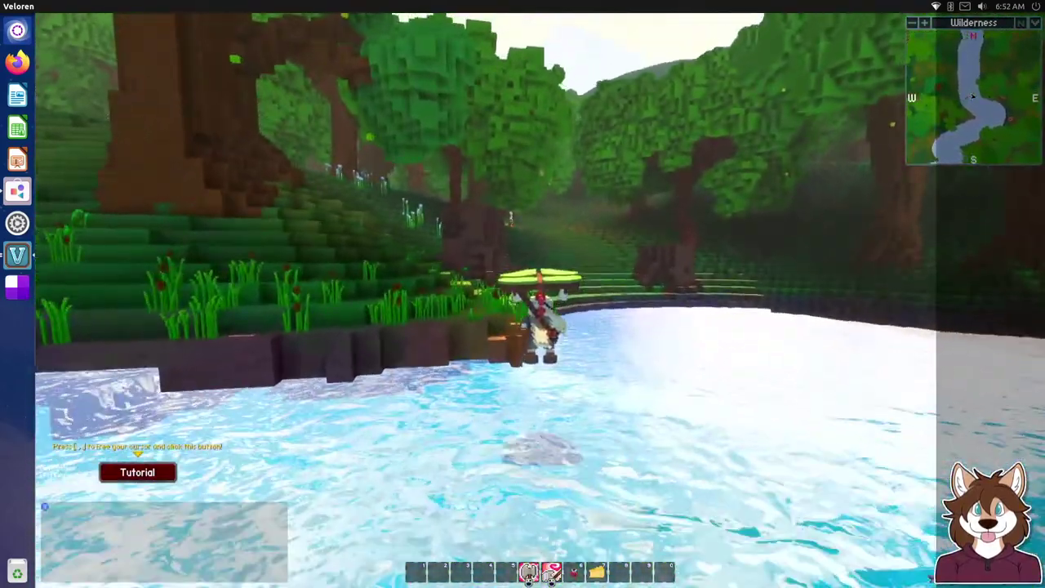
# Step: Climb onto the far bank and run uphill past the tree stump toward the forest
pyautogui.press('w')
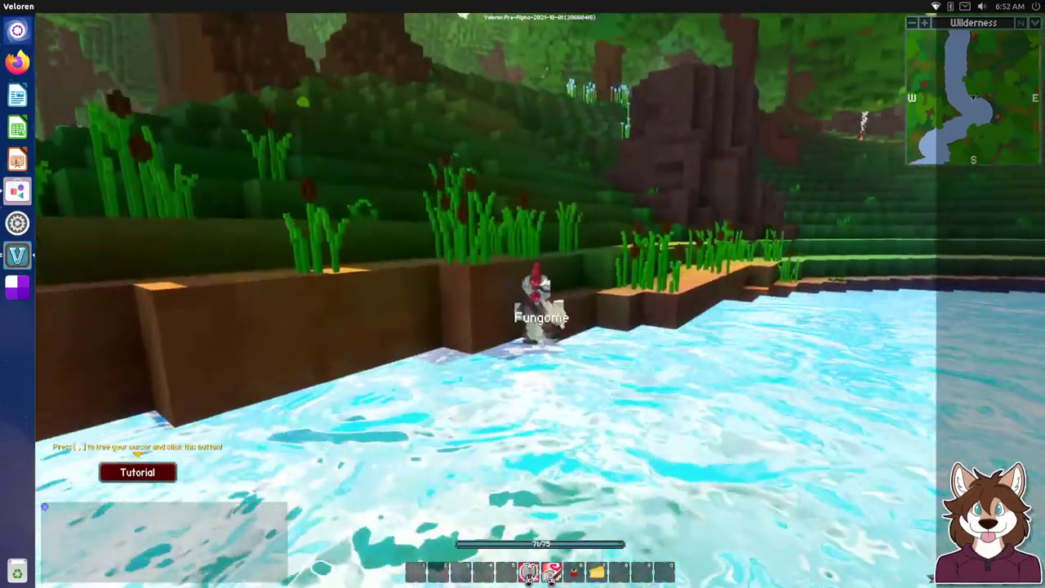
pyautogui.press('w')
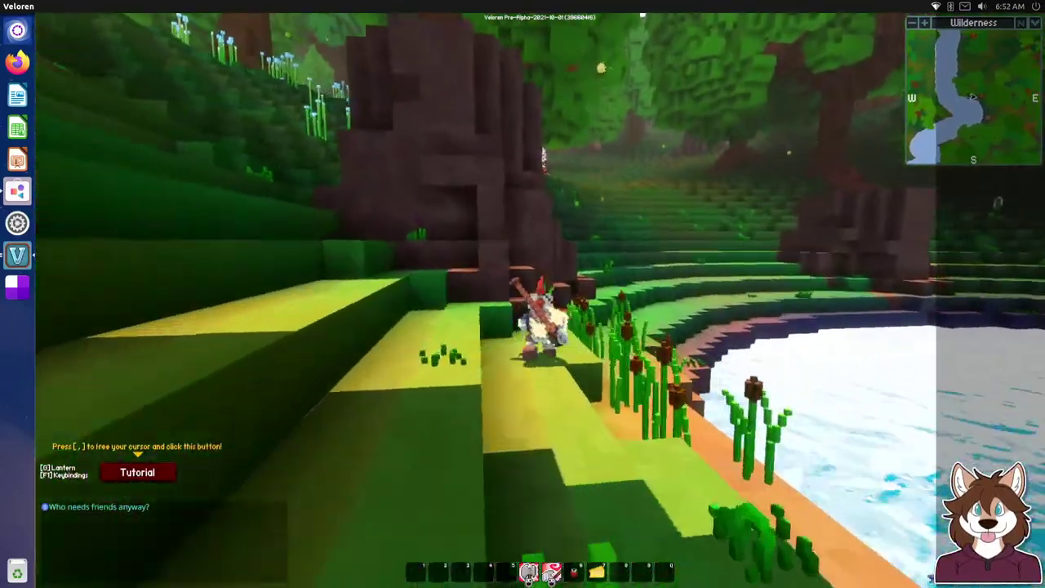
pyautogui.press('w')
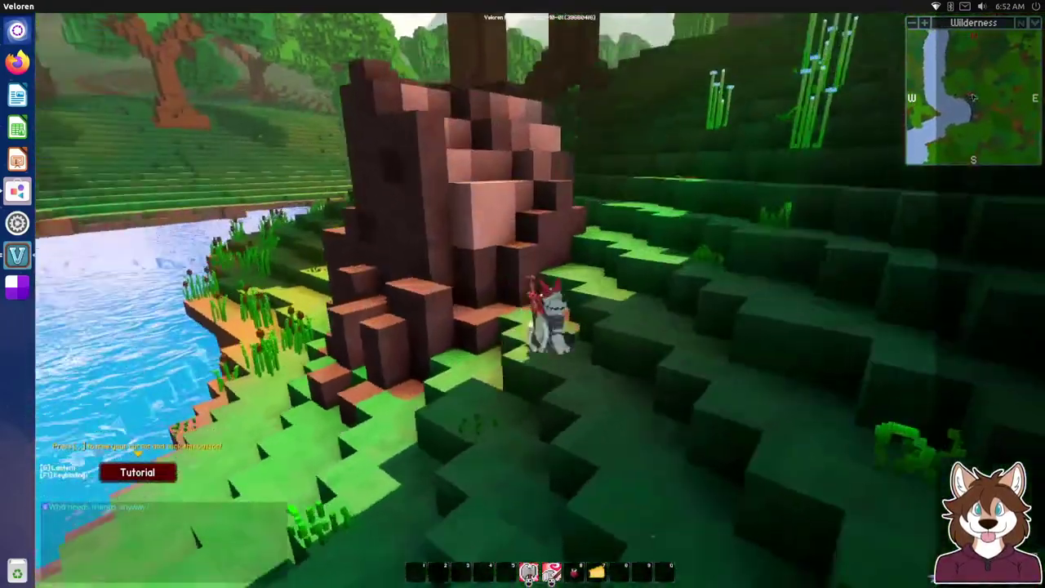
pyautogui.press('w')
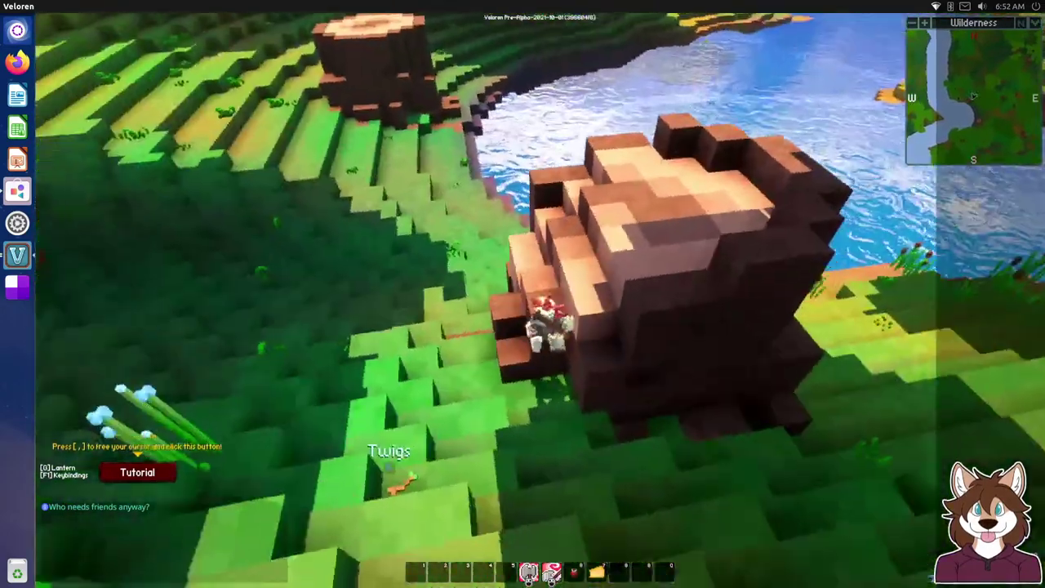
pyautogui.press('w')
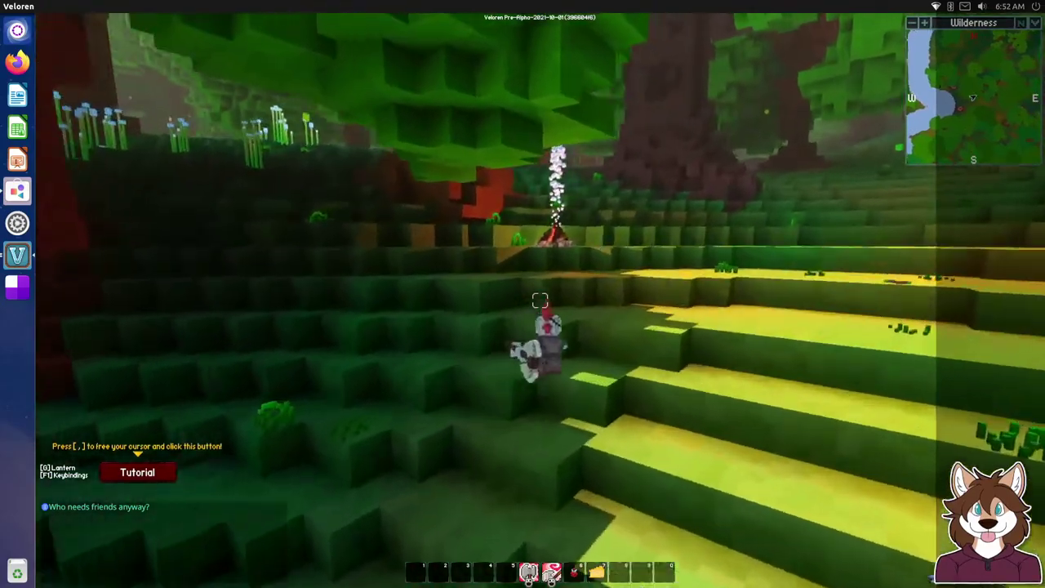
# Step: Reach the campfire to save a waypoint, then run back past the stump into the river
pyautogui.press('w')
pyautogui.press('w')
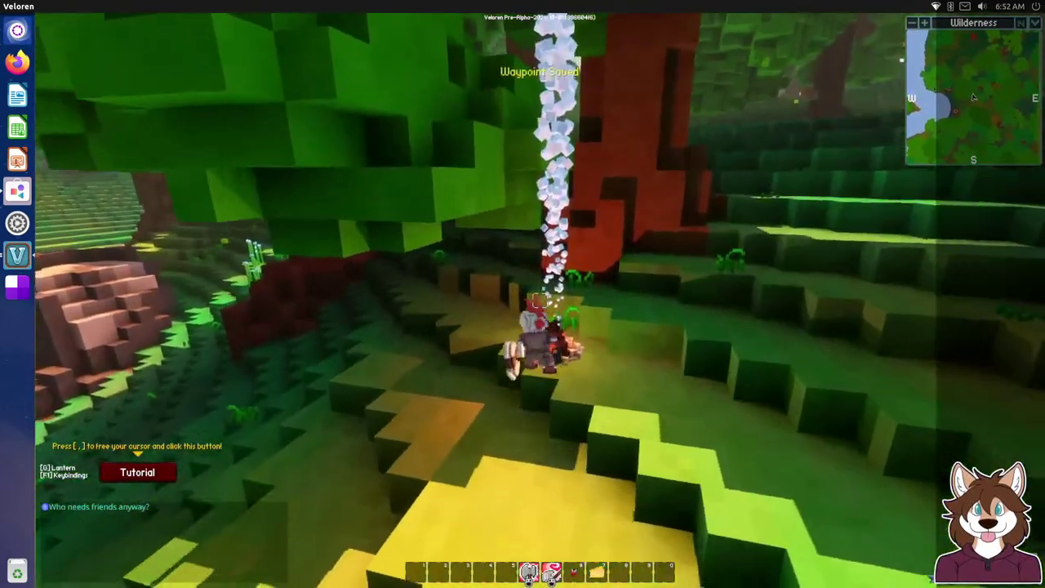
pyautogui.press('w')
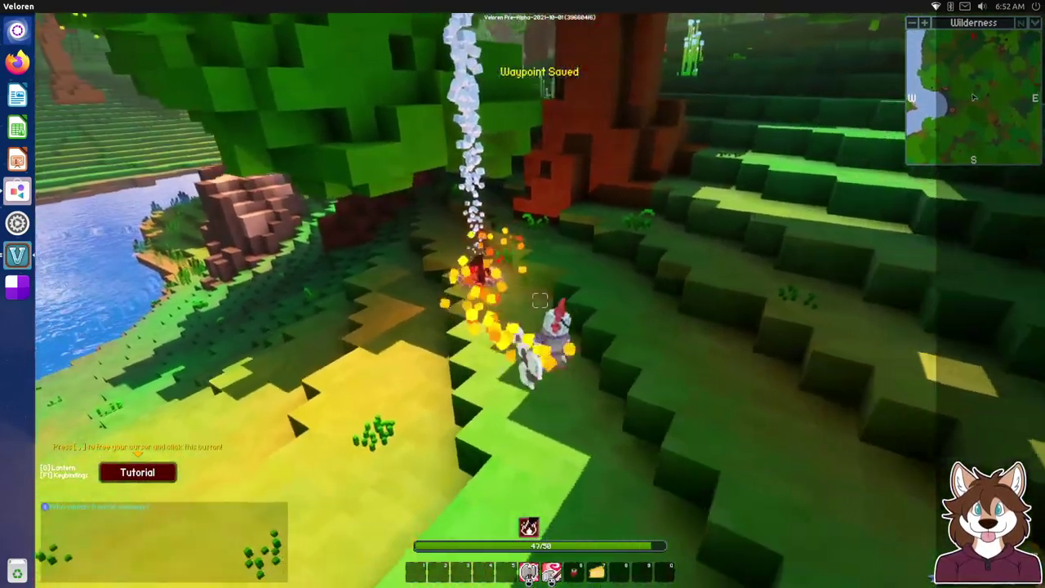
pyautogui.press('w')
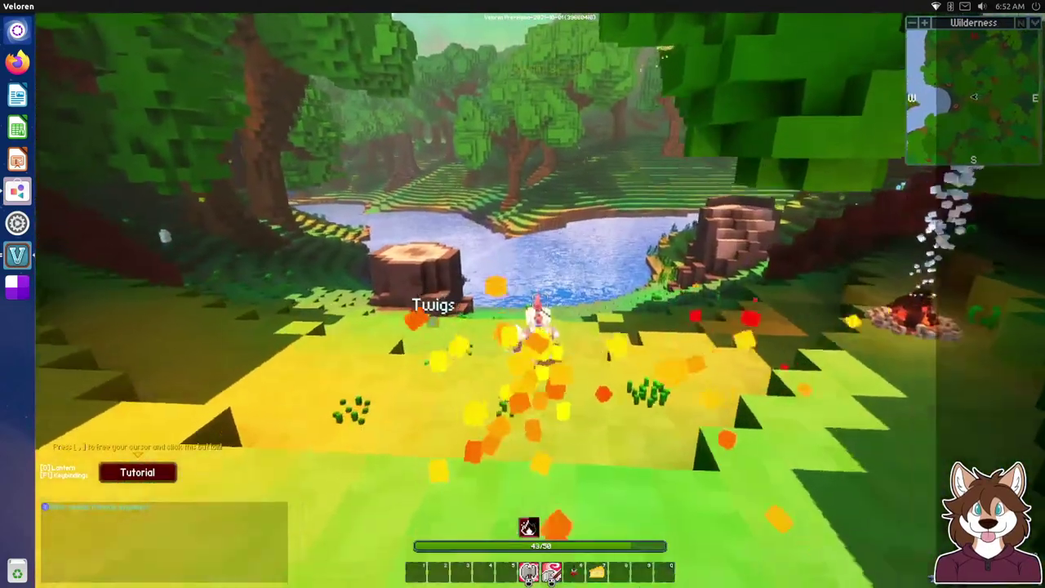
pyautogui.press('w')
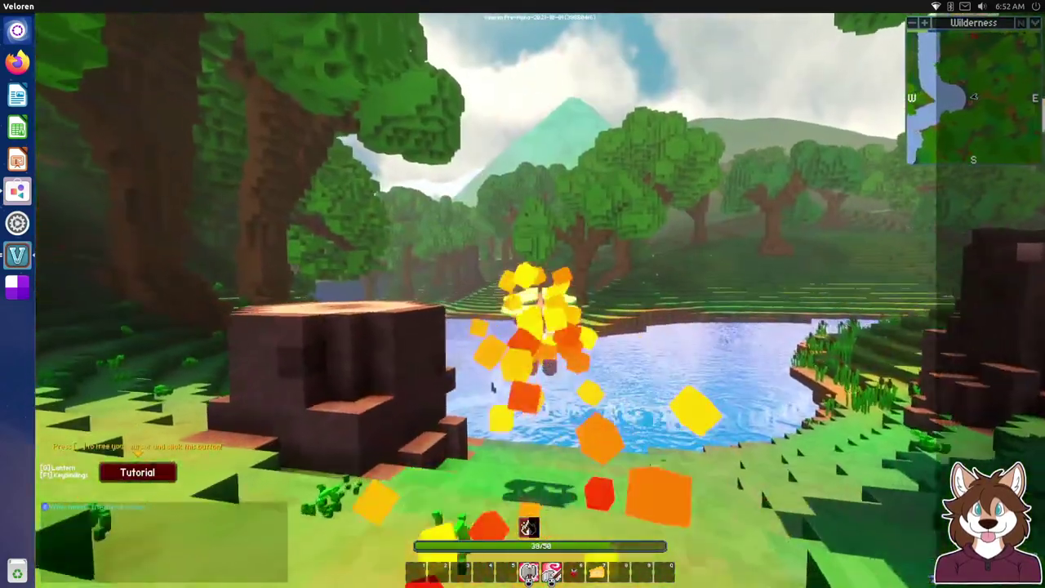
pyautogui.press('w')
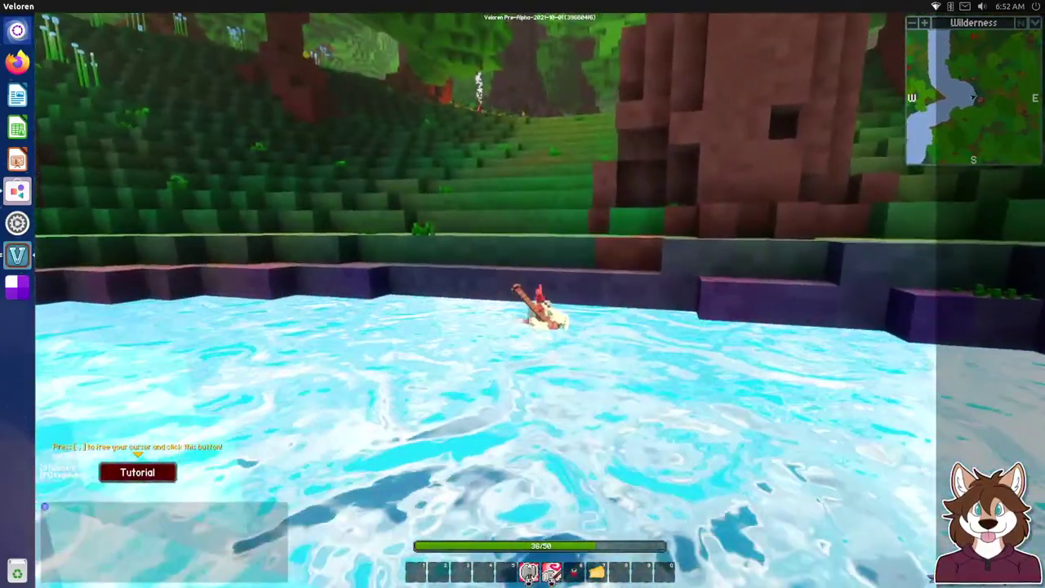
# Step: Swim to the far bank and run up the grassy terraces into the forest
pyautogui.press('w')
pyautogui.press('w')
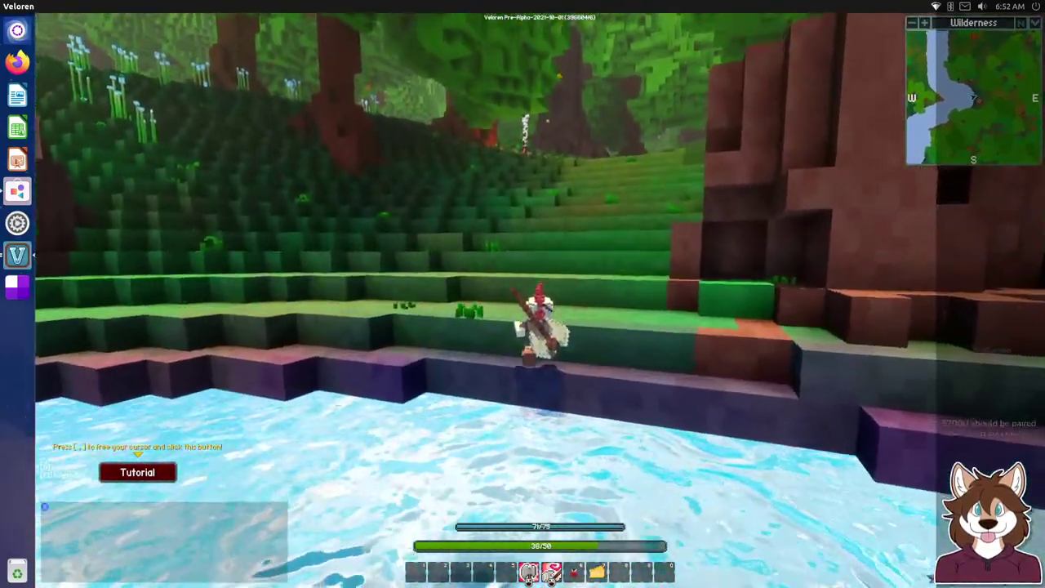
pyautogui.press('w')
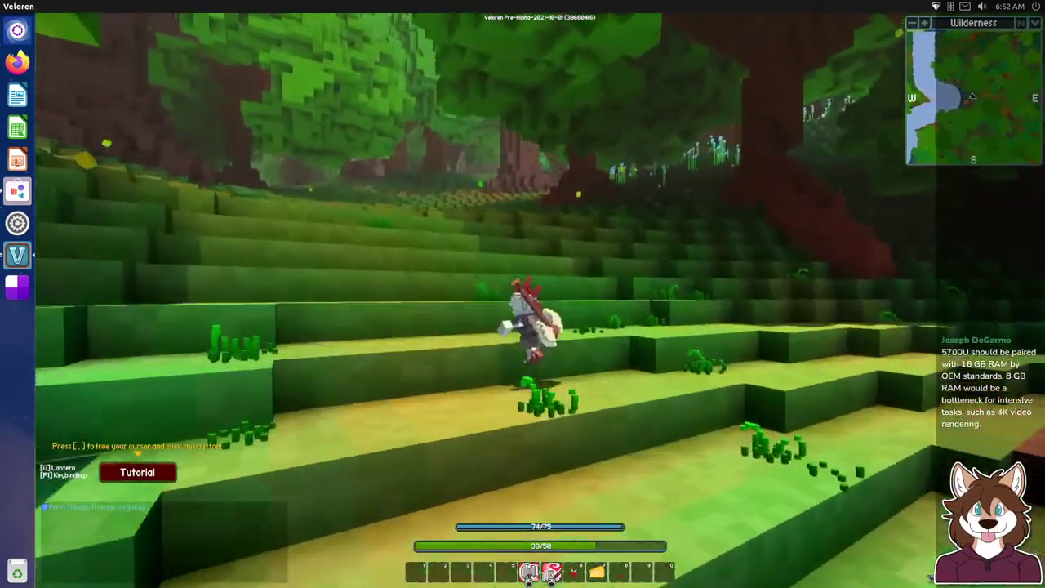
pyautogui.press('w')
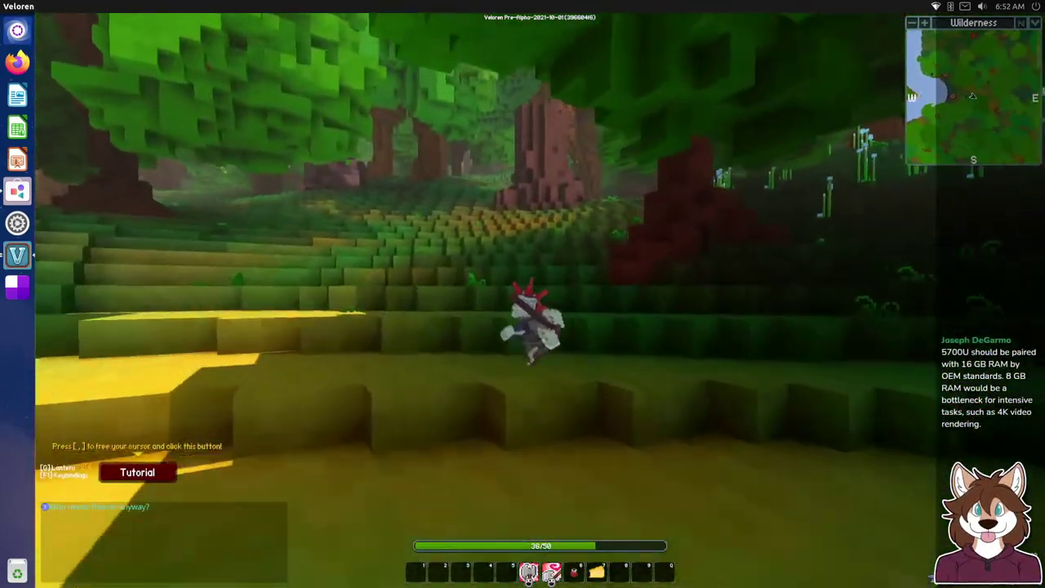
pyautogui.press('w')
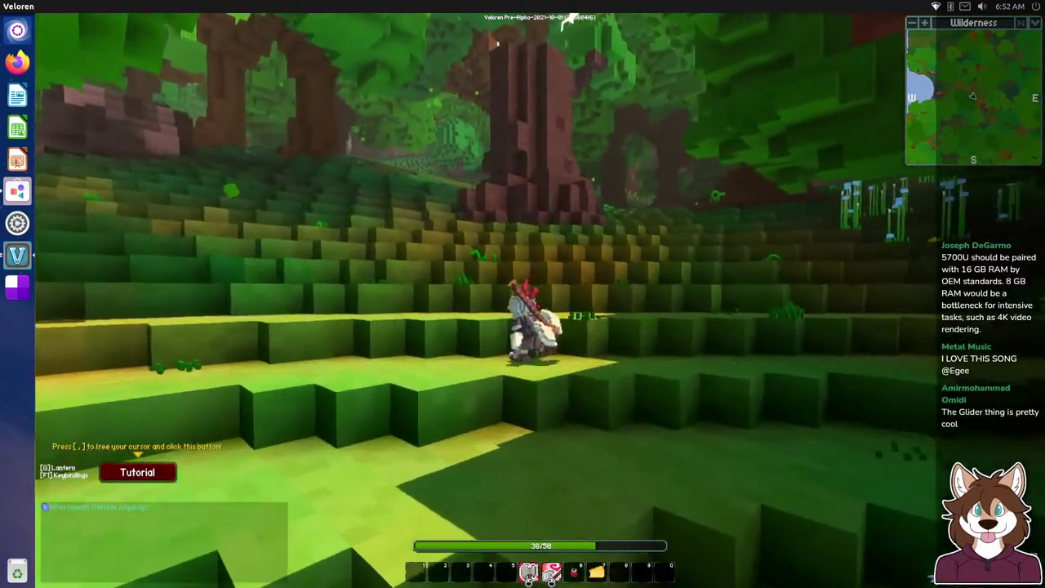
pyautogui.press('w')
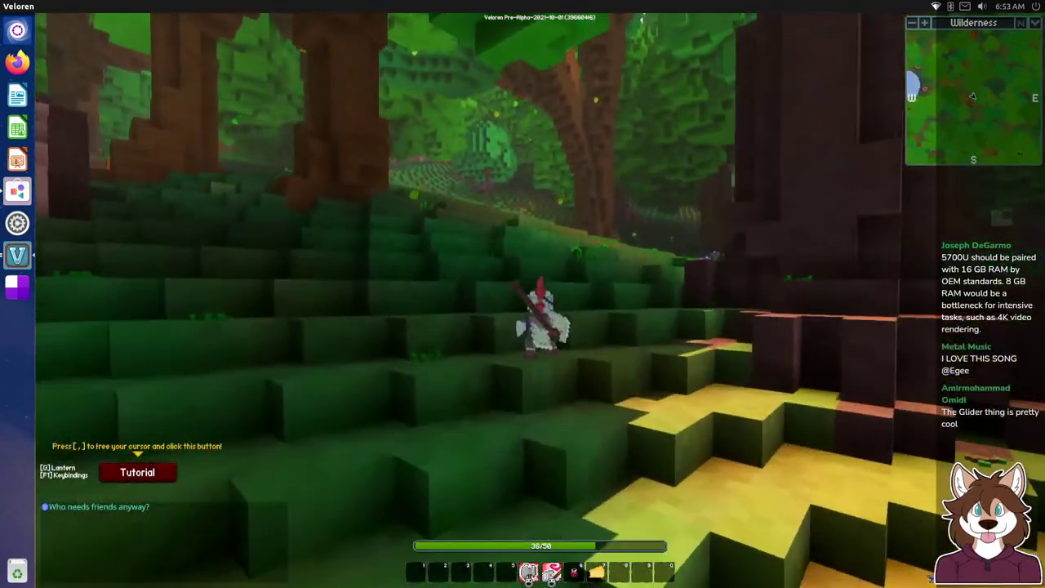
pyautogui.press('w')
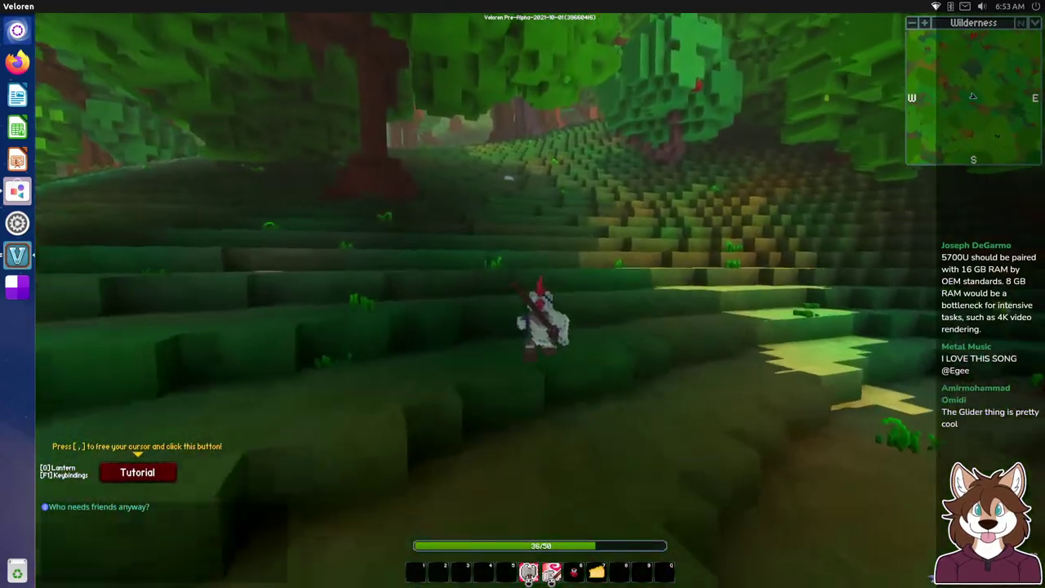
# Step: Run through the forest, steering left and then heading north
pyautogui.press('w')
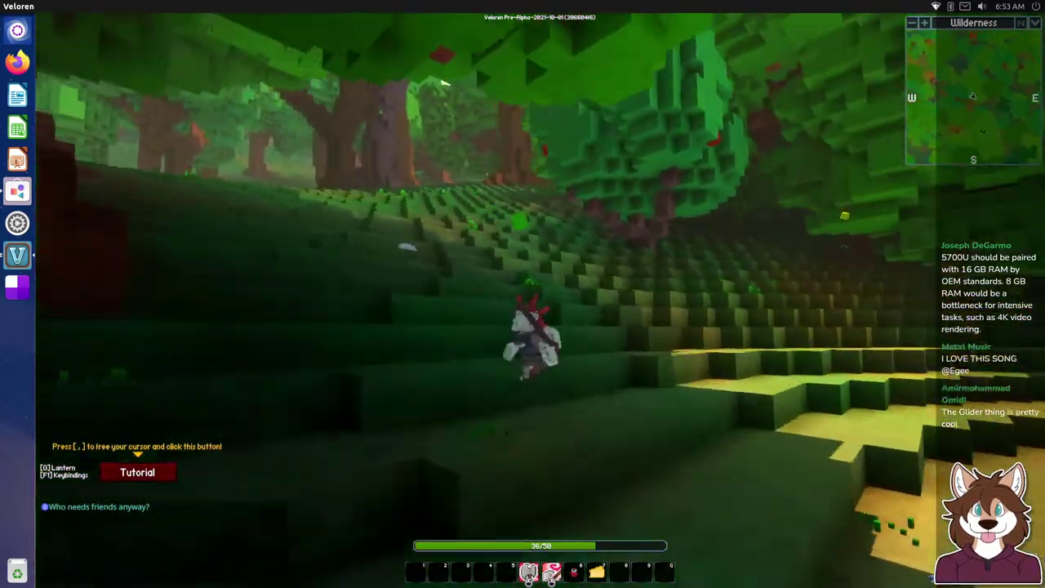
pyautogui.press('w')
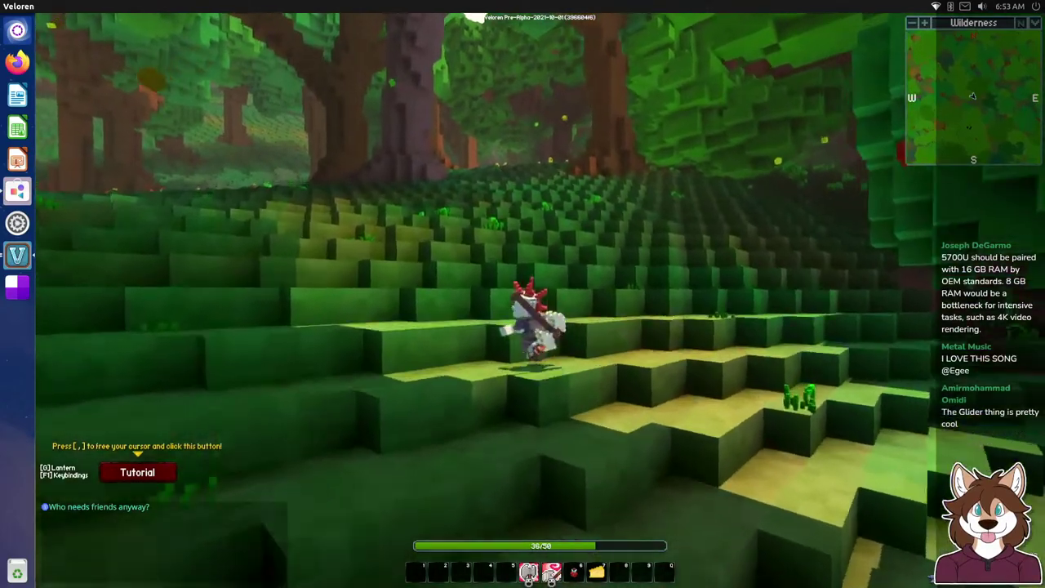
pyautogui.press('w')
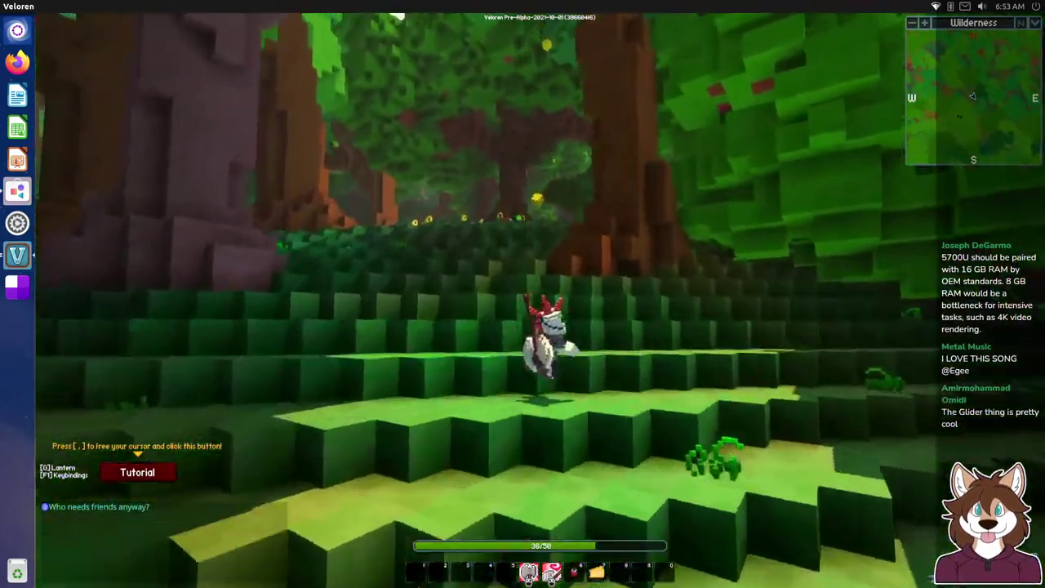
pyautogui.press('w')
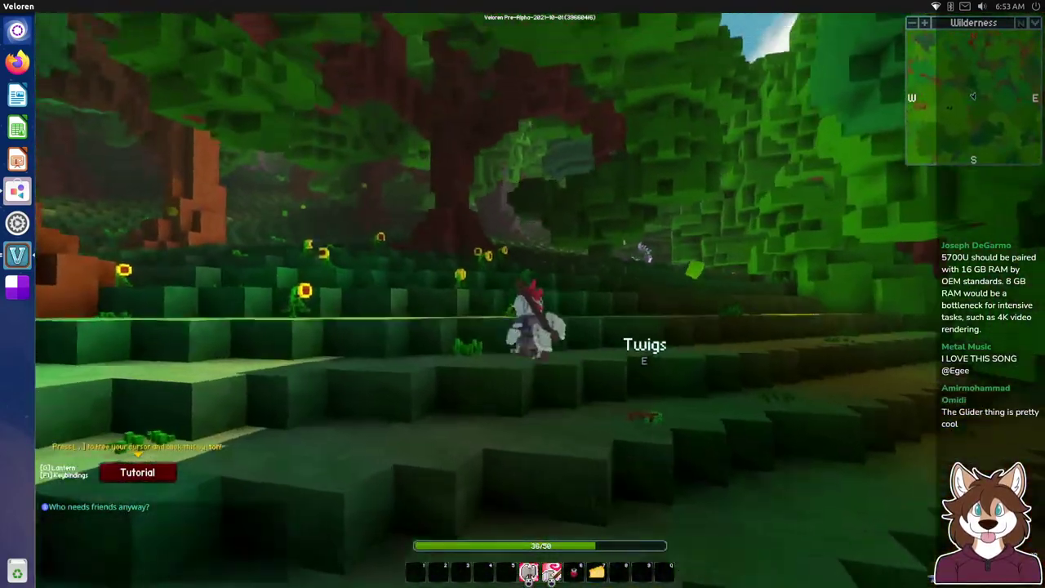
pyautogui.press('w')
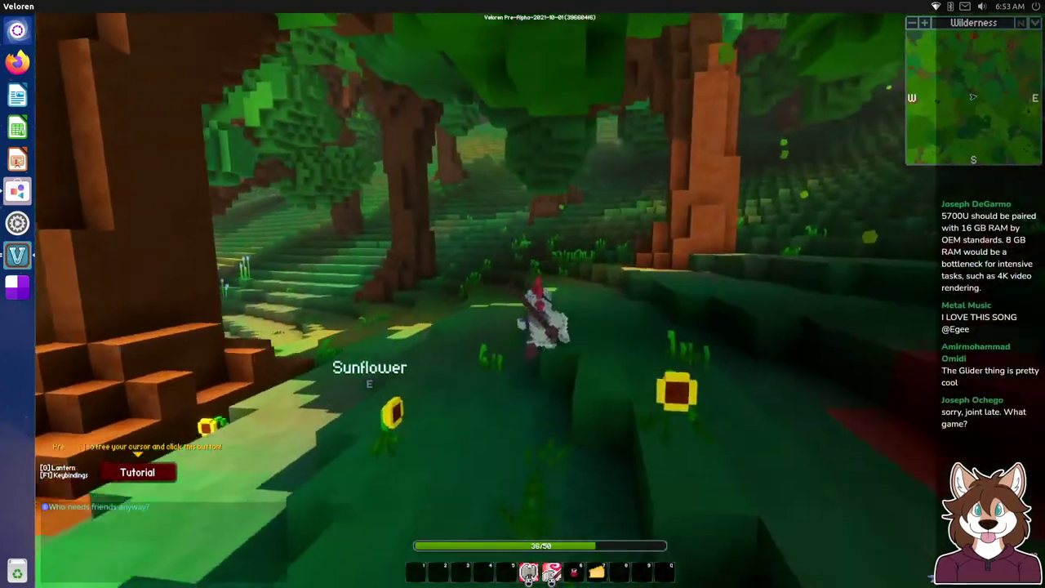
pyautogui.press('w')
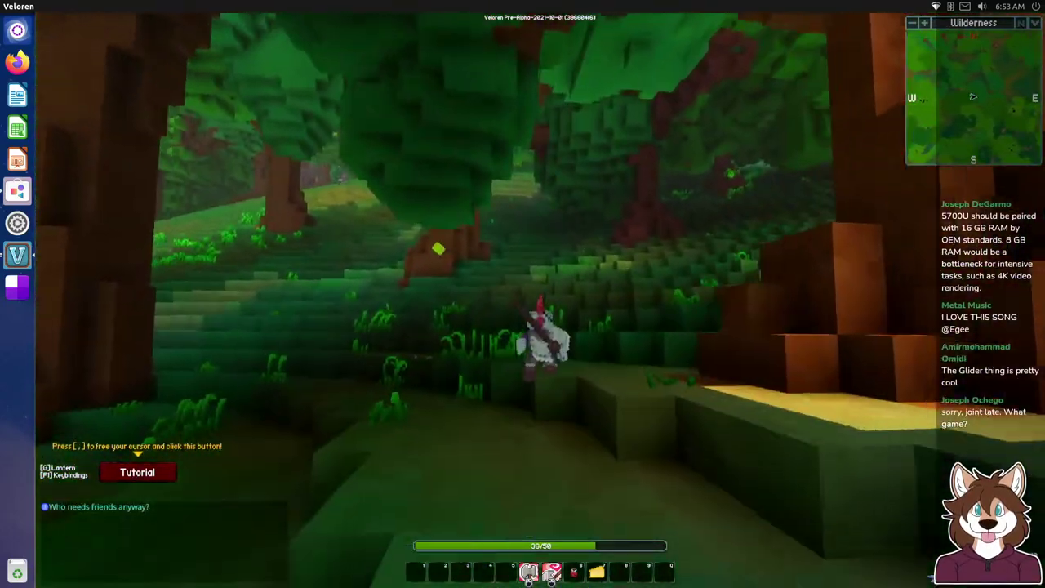
pyautogui.press('w')
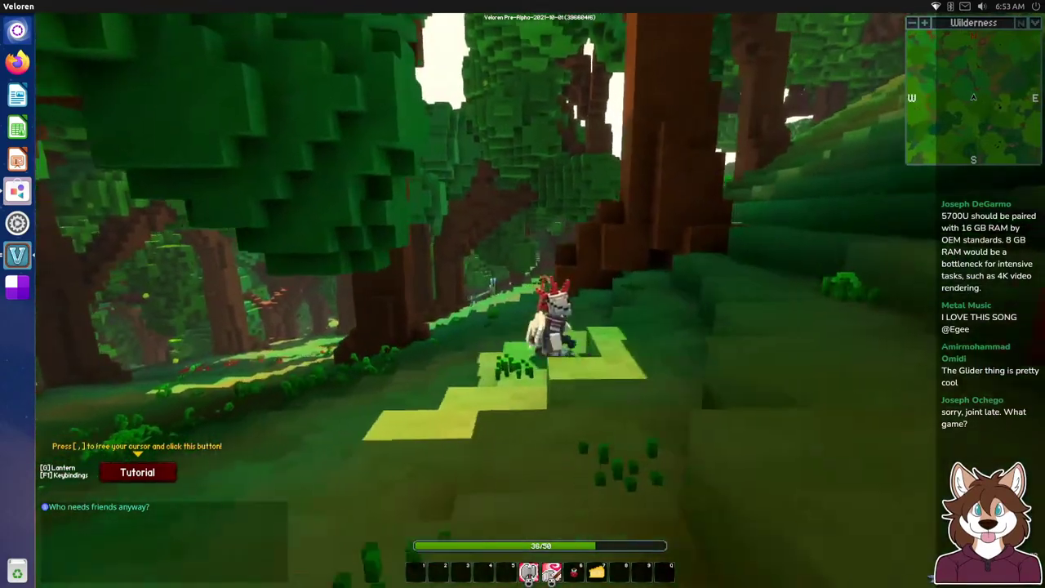
# Step: Turn around and run up the terraced grassy hill to the Donkey
pyautogui.press('s')
pyautogui.press('w')
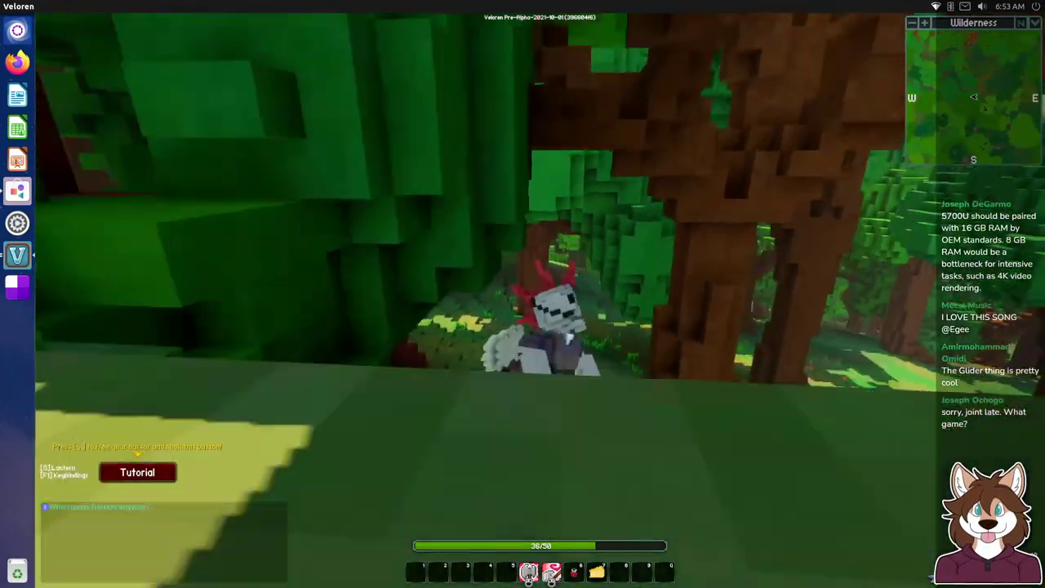
pyautogui.press('w')
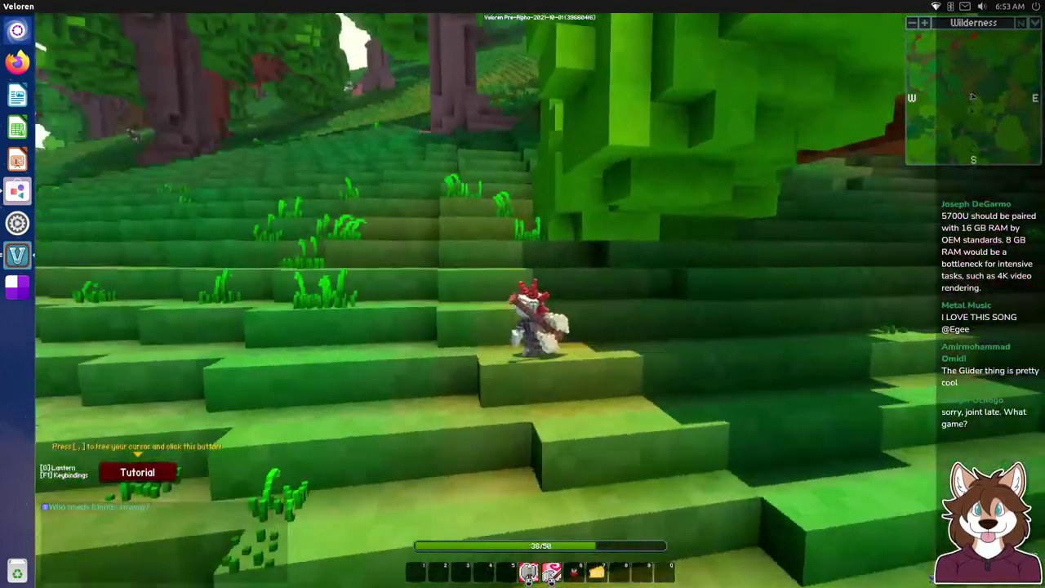
pyautogui.press('w')
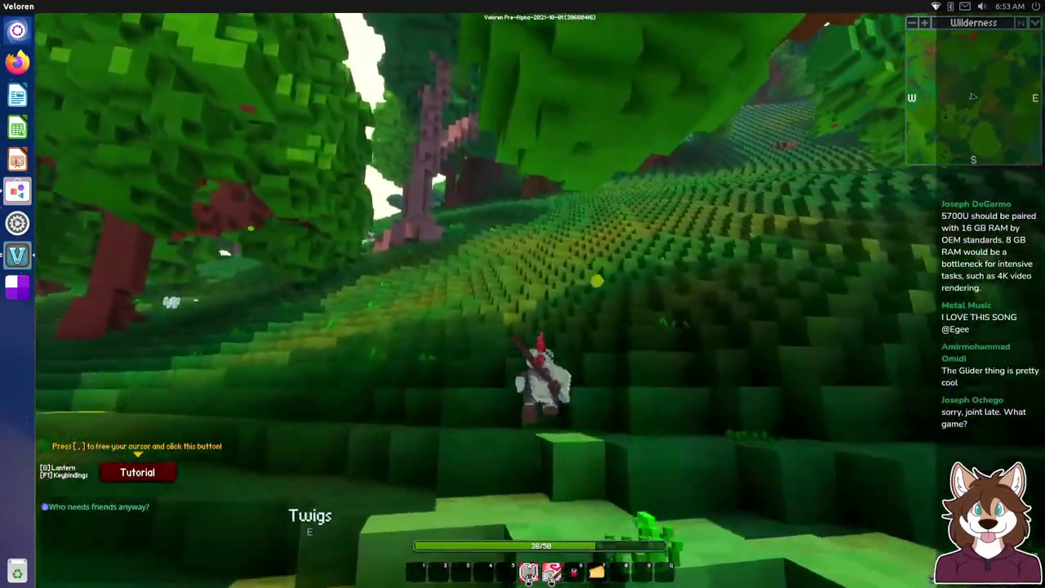
pyautogui.press('w')
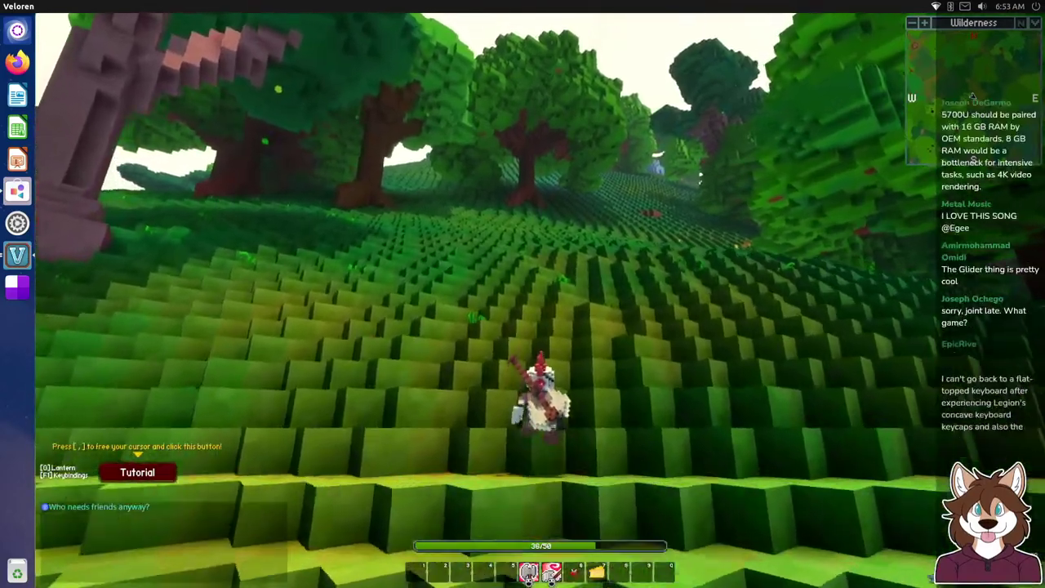
pyautogui.press('w')
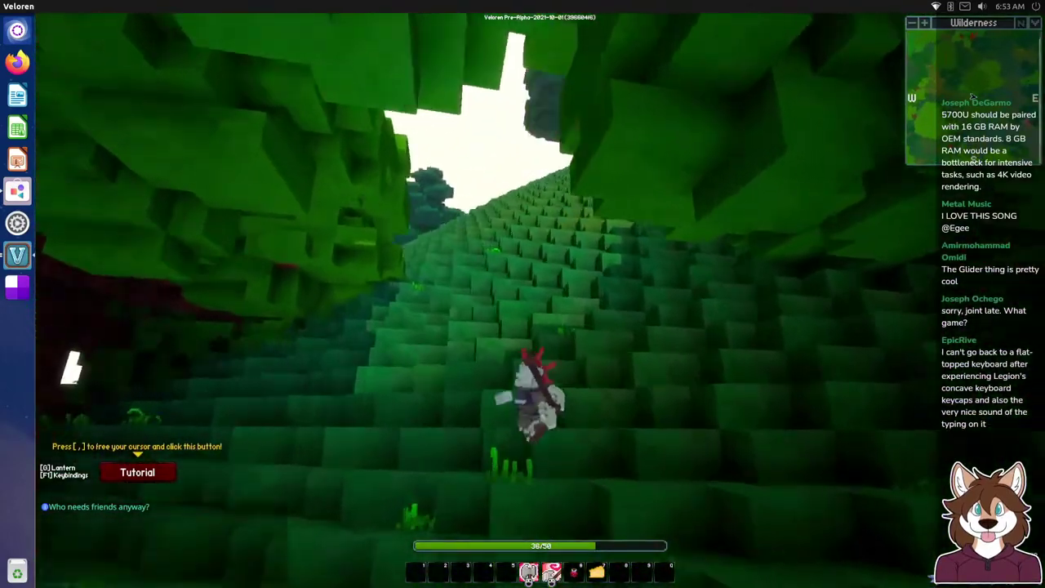
pyautogui.press('w')
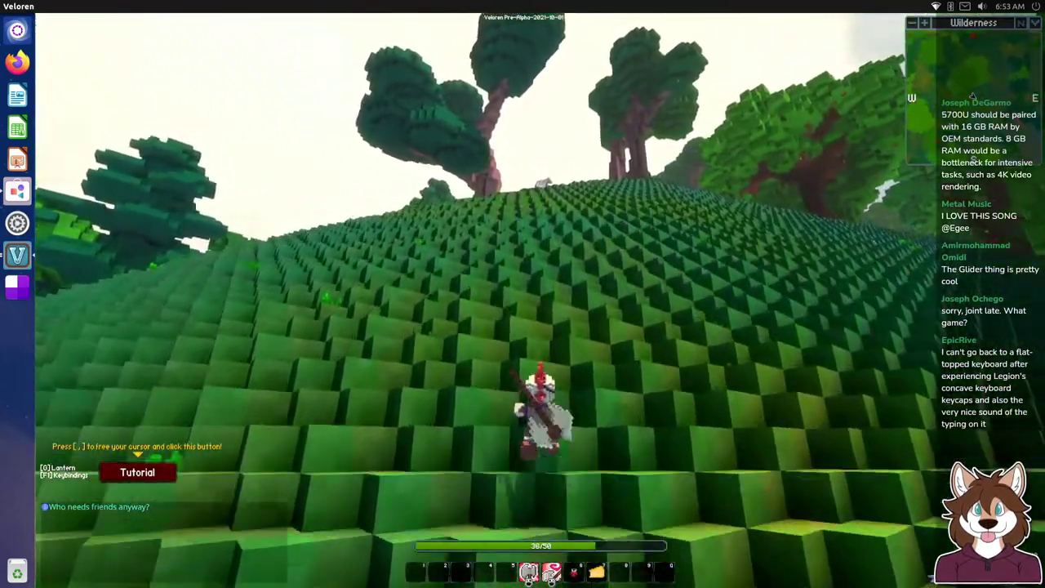
pyautogui.press('w')
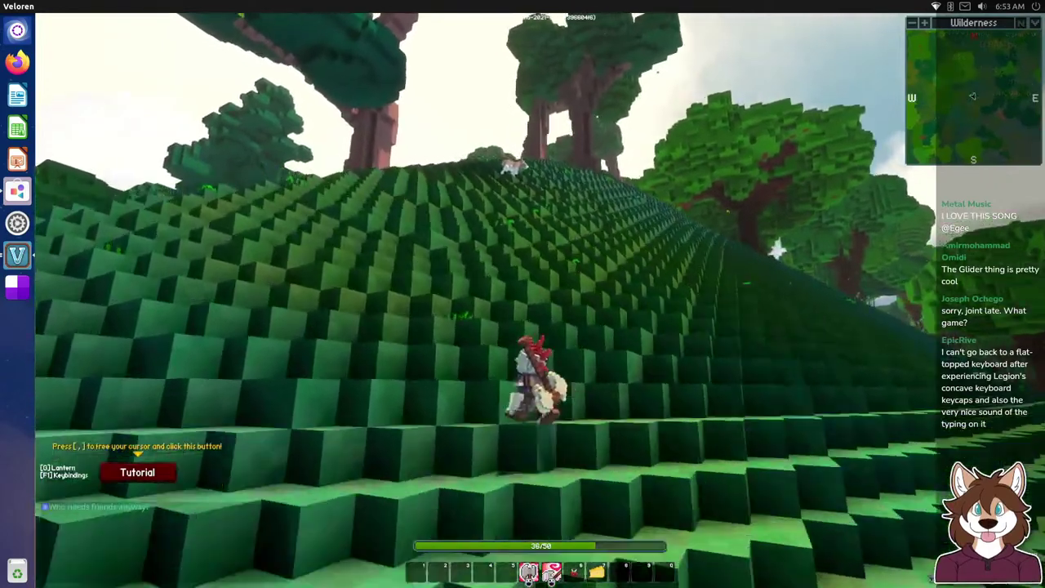
pyautogui.press('w')
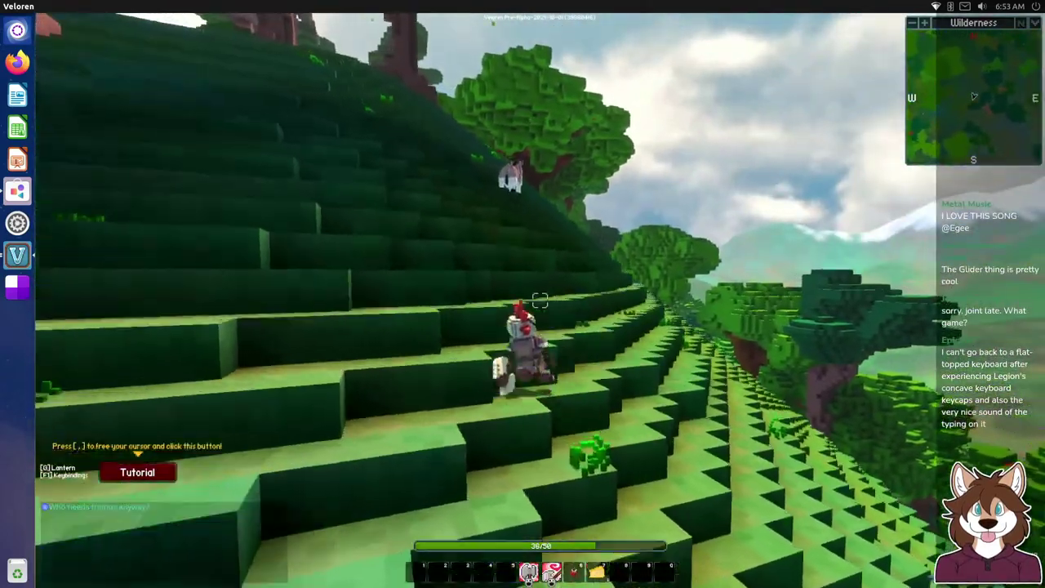
# Step: Leave the Donkey and climb the terraces toward the big red tree trunks
pyautogui.press('w')
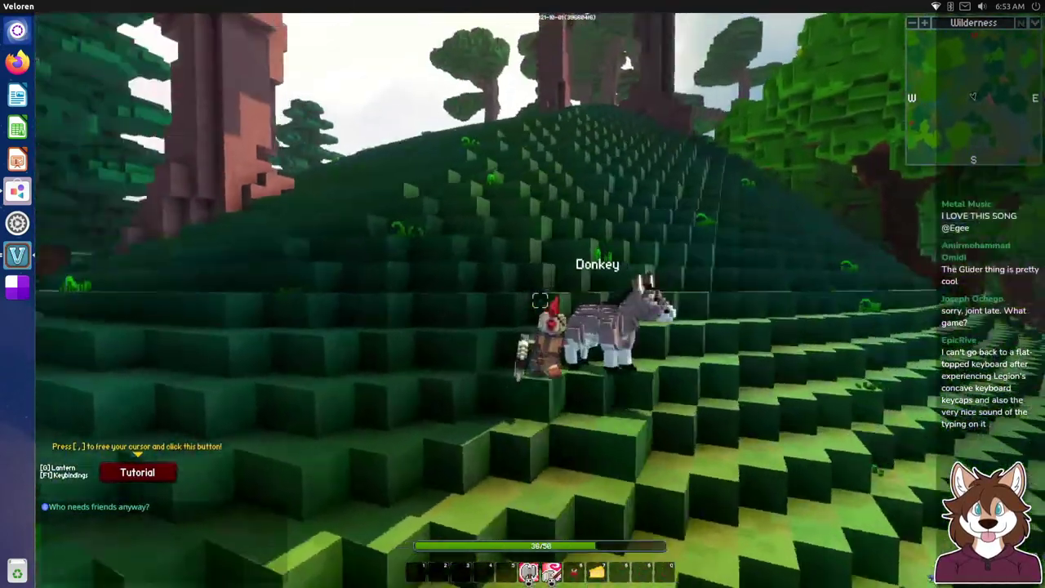
pyautogui.press('w')
pyautogui.press('w')
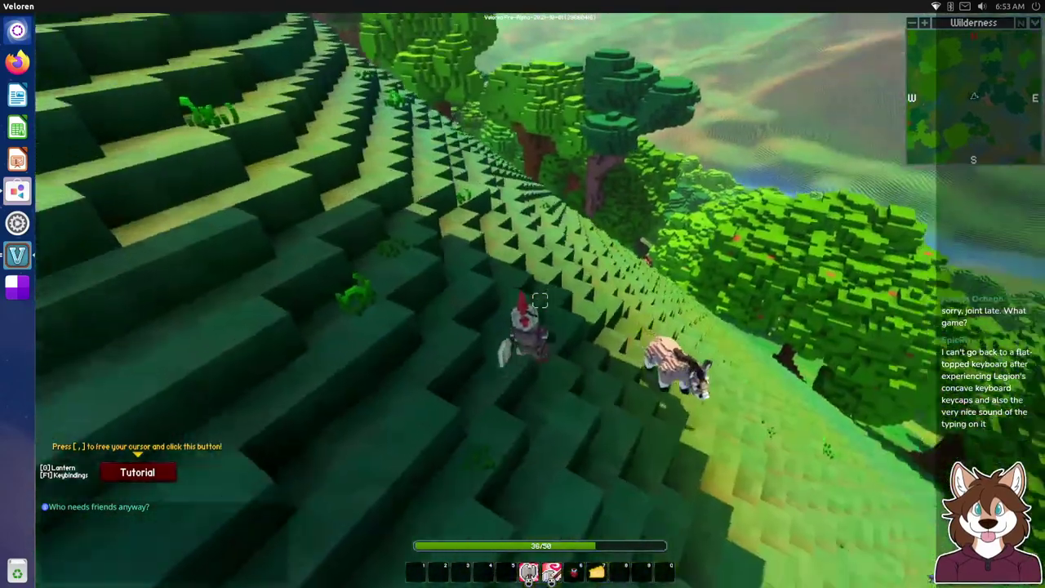
pyautogui.press('w')
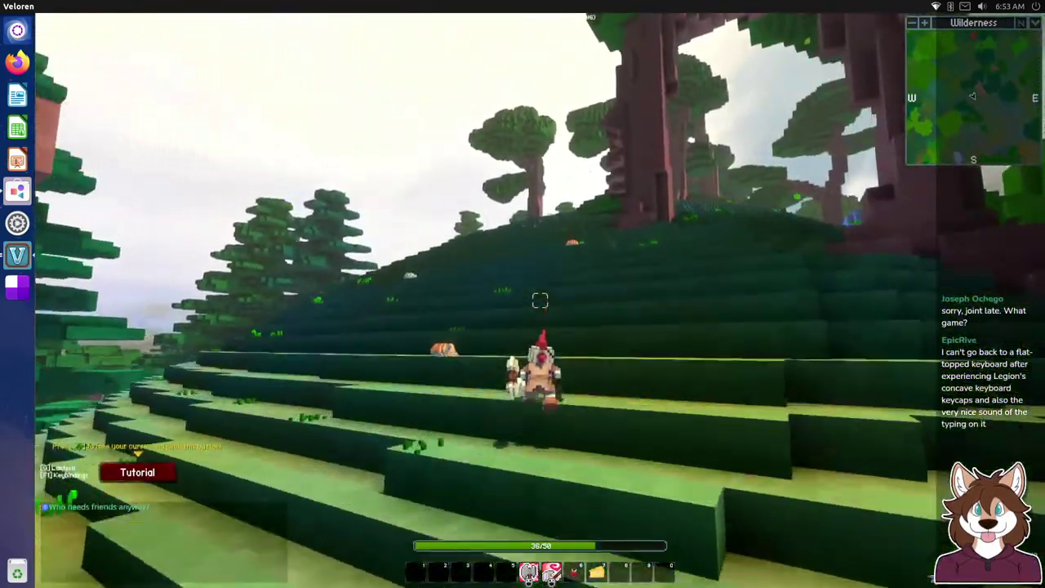
pyautogui.press('w')
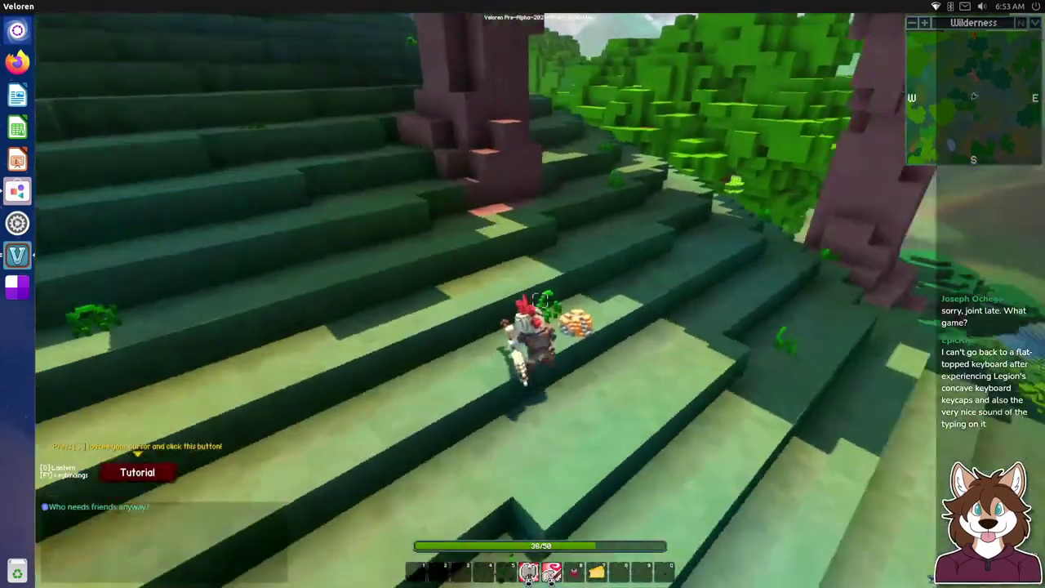
pyautogui.press('w')
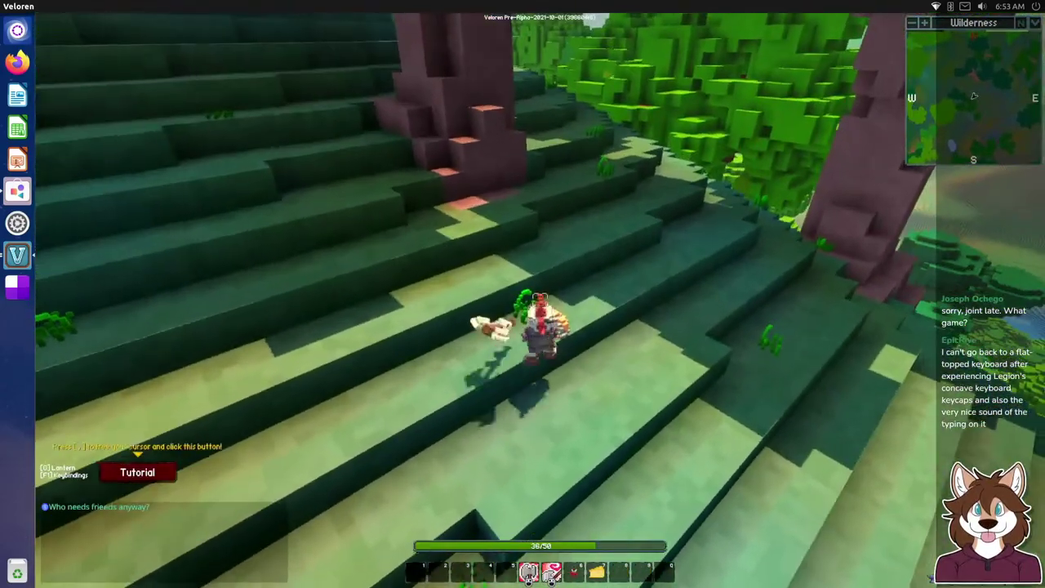
pyautogui.press('w')
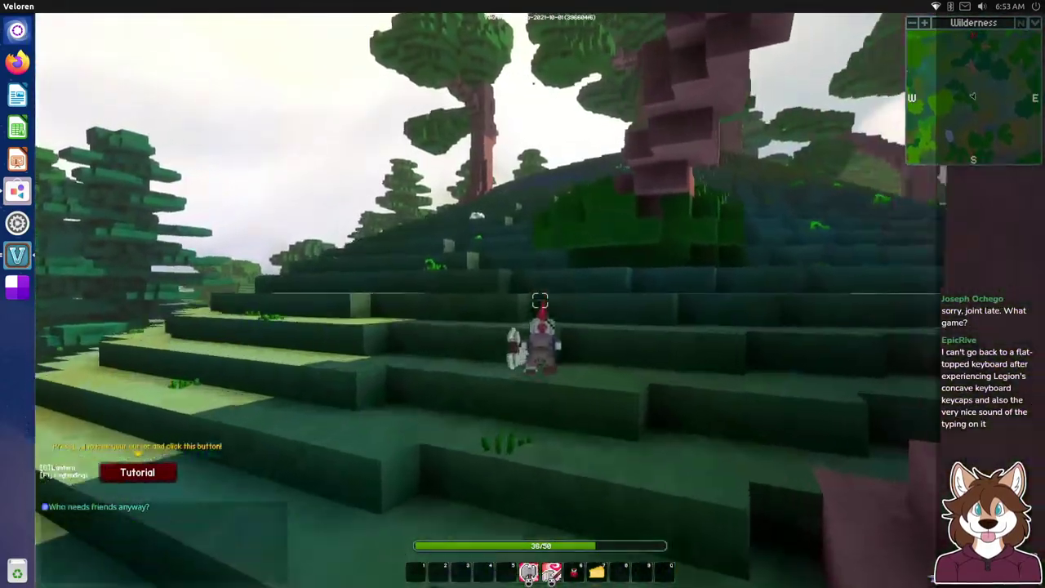
pyautogui.press('w')
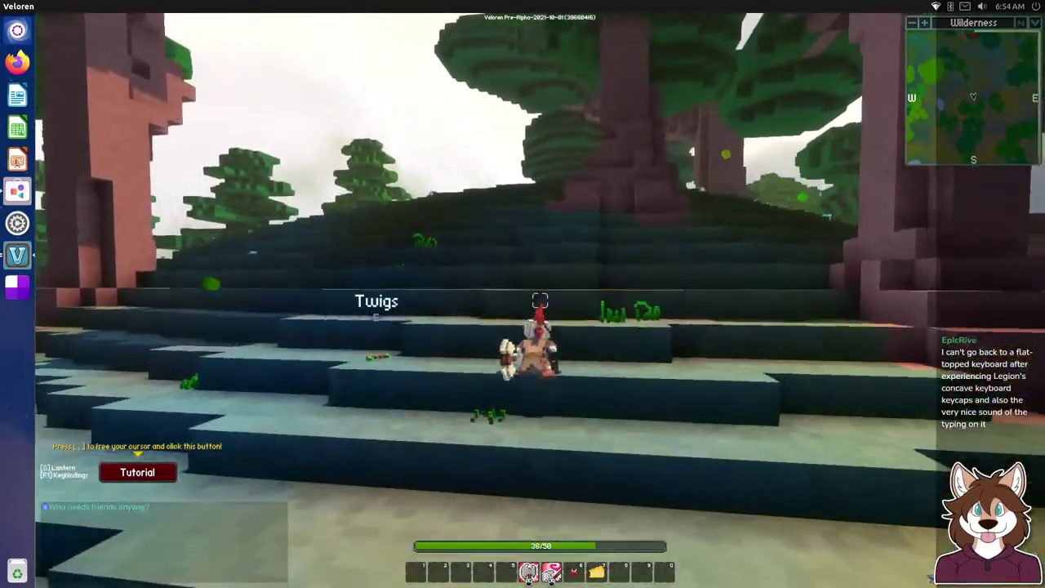
# Step: Cross the plateau and the water onto the grassy hilltop facing the snowy mountains
pyautogui.press('w')
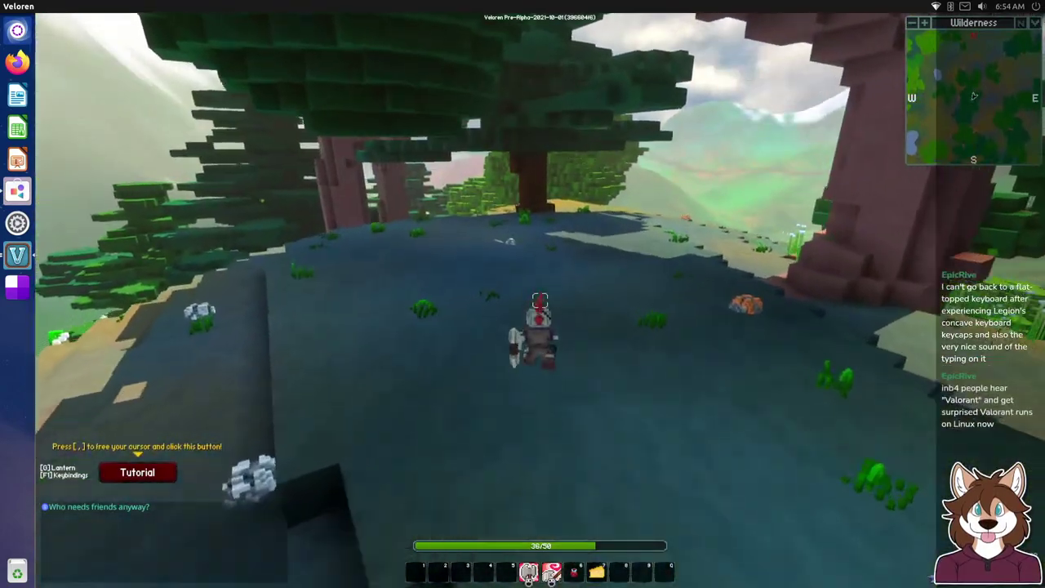
pyautogui.press('w')
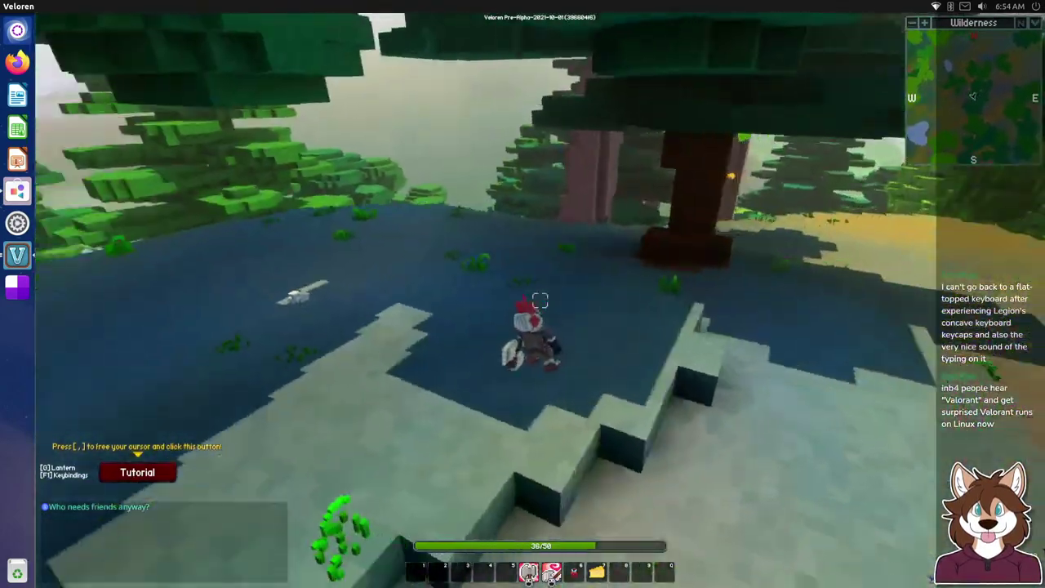
pyautogui.press('w')
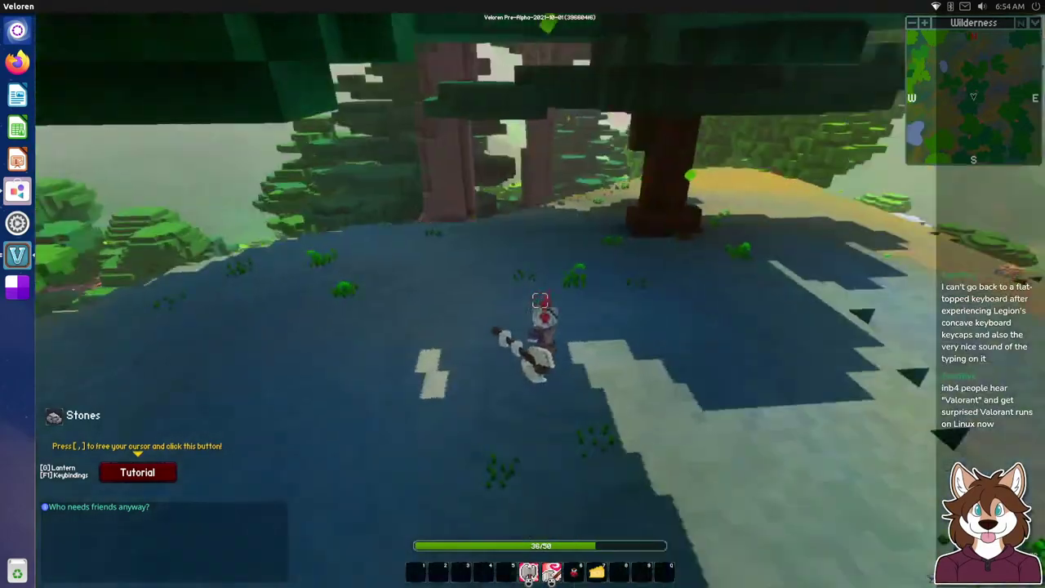
pyautogui.press('w')
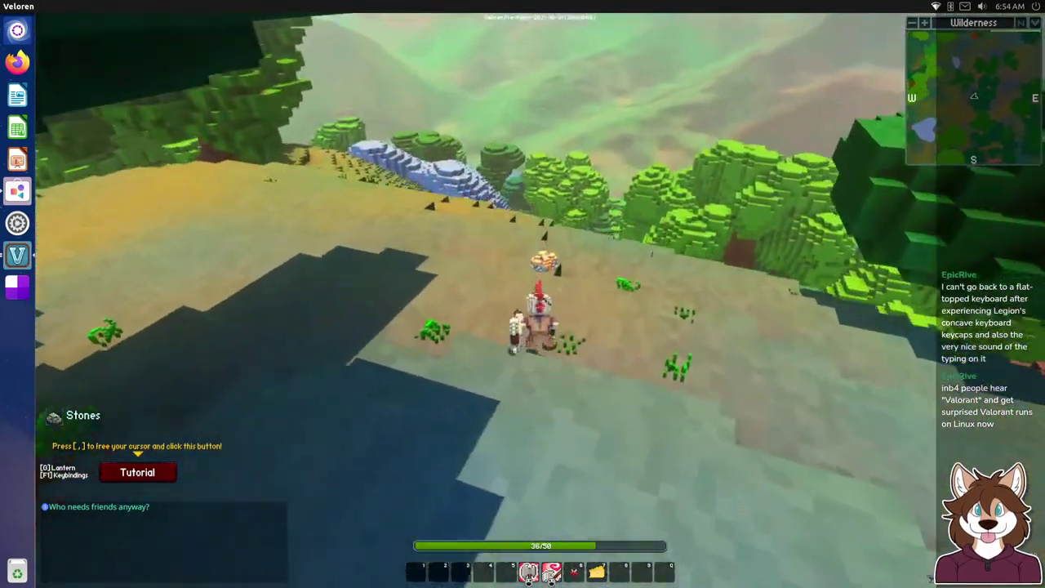
pyautogui.press('w')
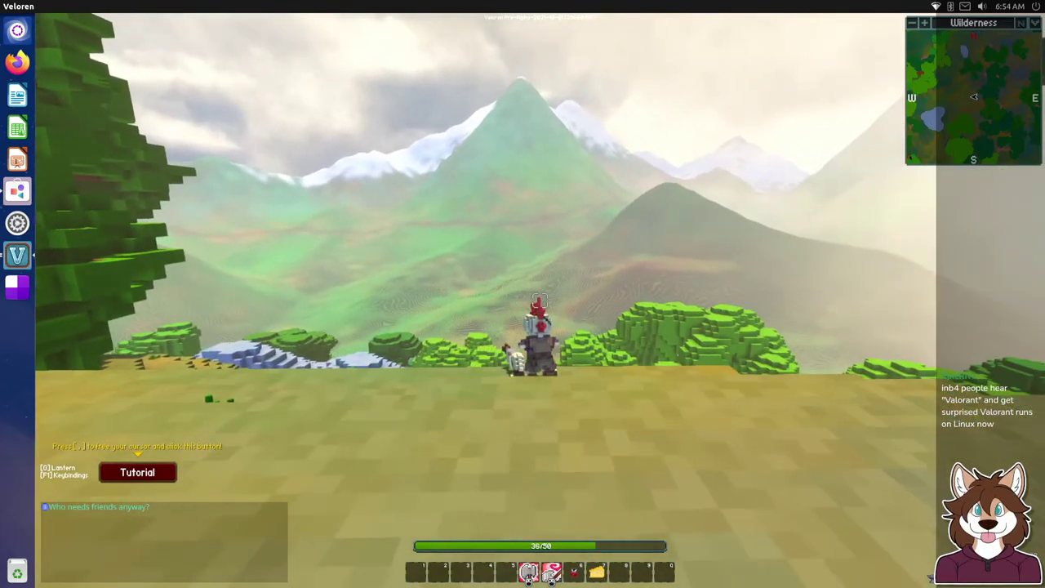
pyautogui.press('w')
pyautogui.press('w')
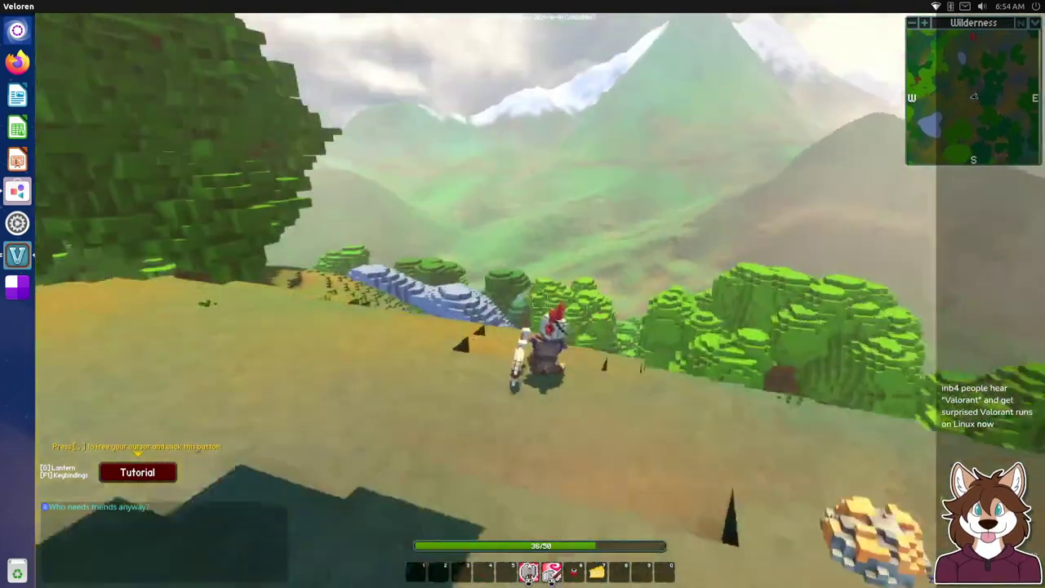
pyautogui.press('w')
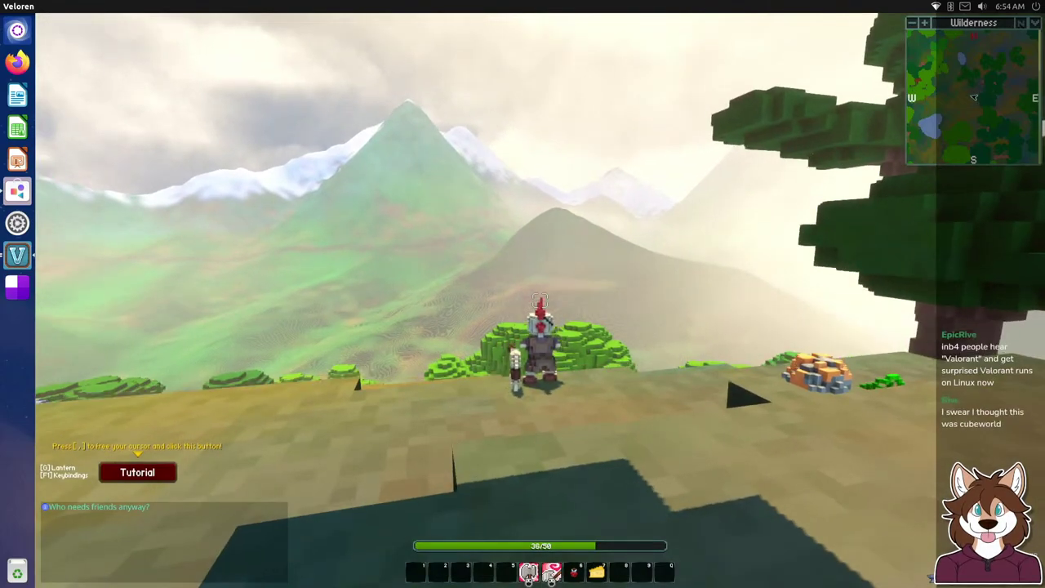
# Step: Open the glider at the slope's edge and glide past the trees and pond
pyautogui.press('w')
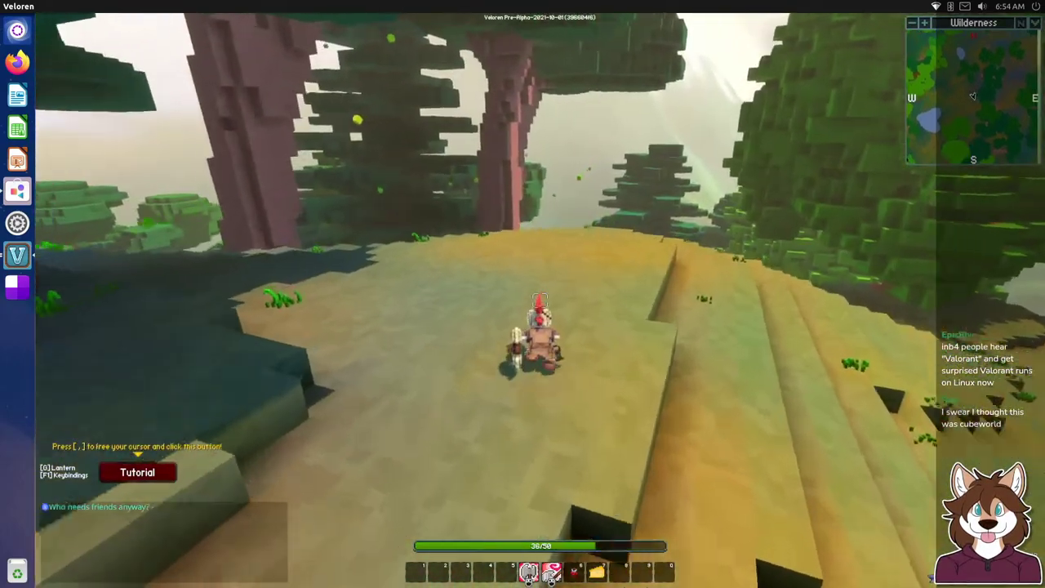
pyautogui.press('w')
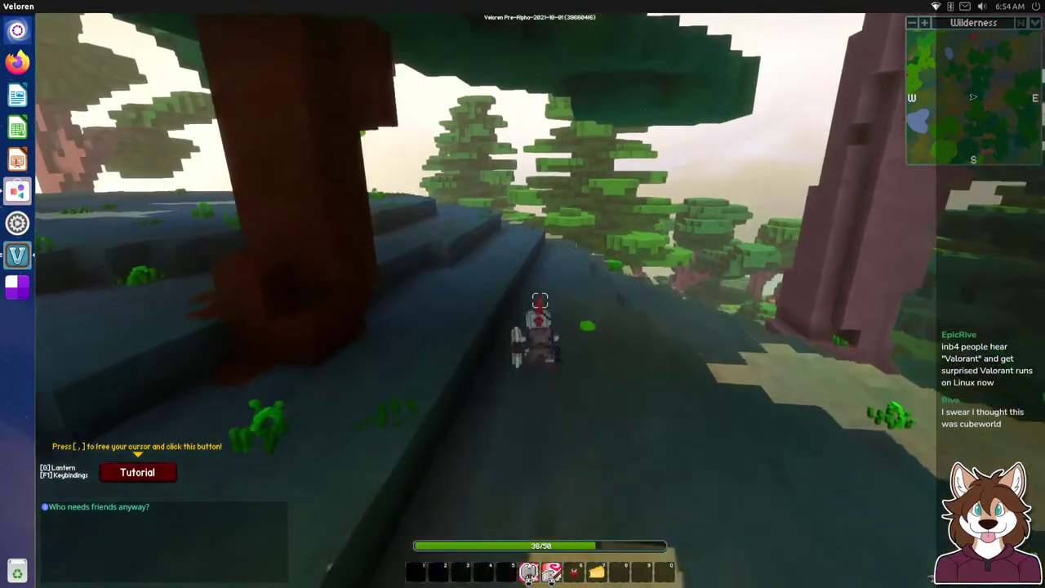
pyautogui.press('w')
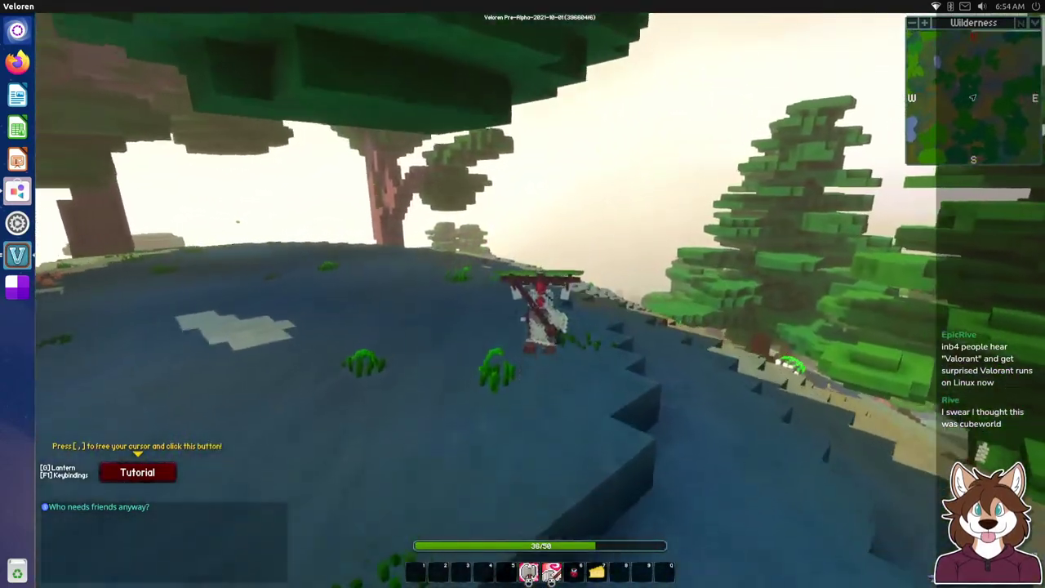
pyautogui.press('w')
pyautogui.press('w')
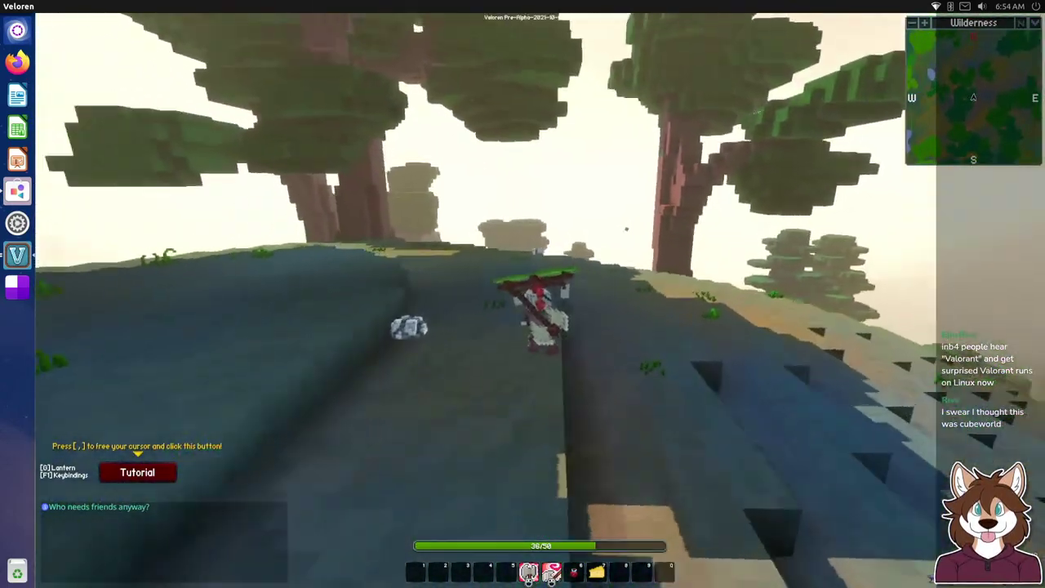
pyautogui.press('w')
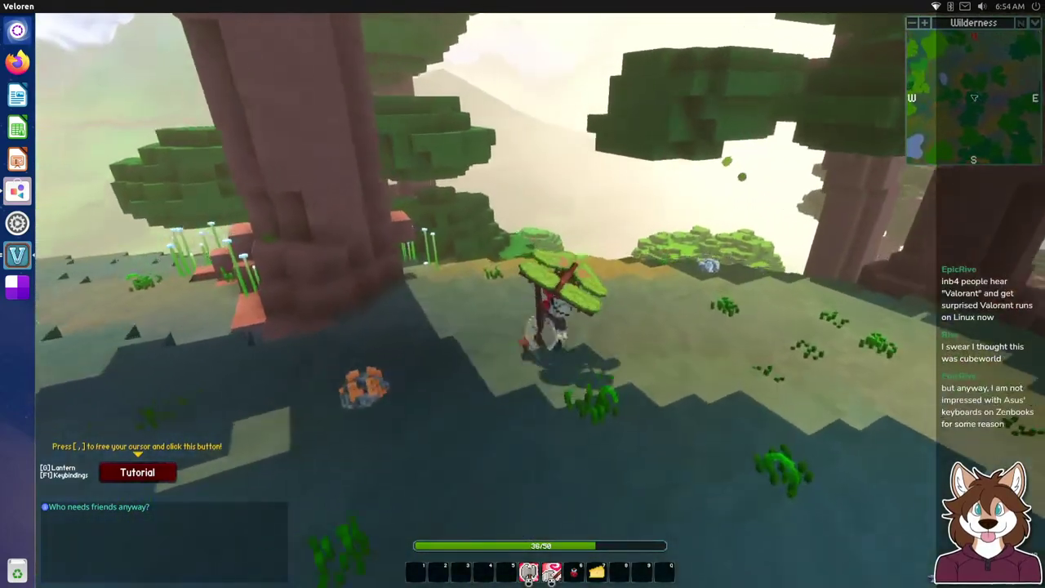
pyautogui.press('w')
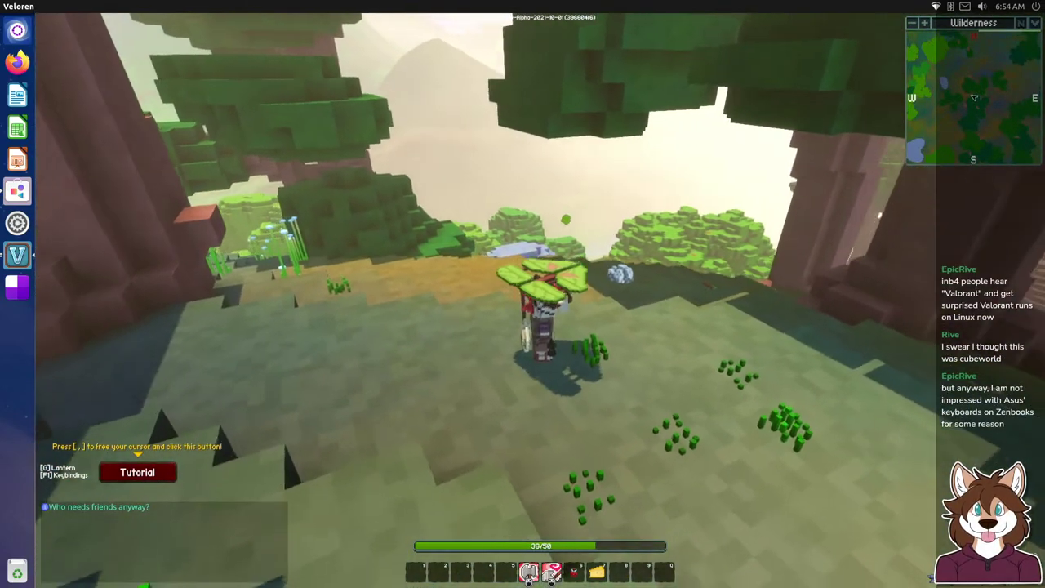
pyautogui.press('w')
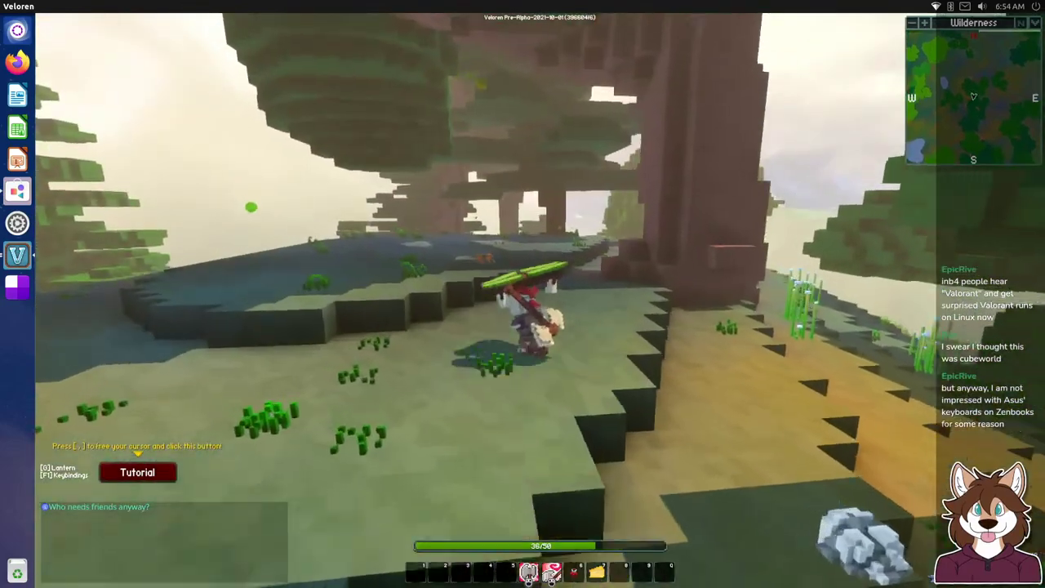
pyautogui.press('w')
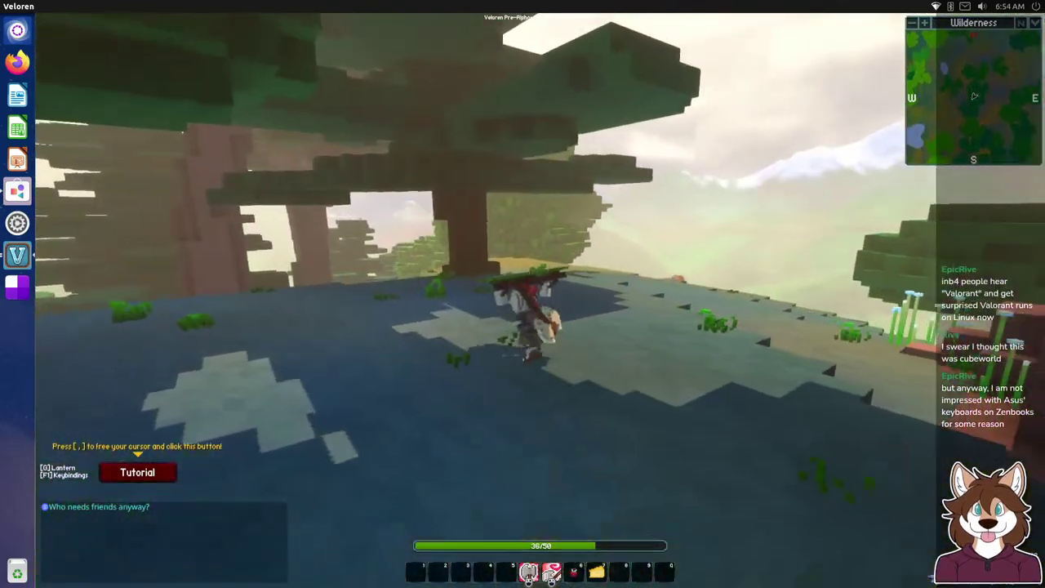
pyautogui.press('w')
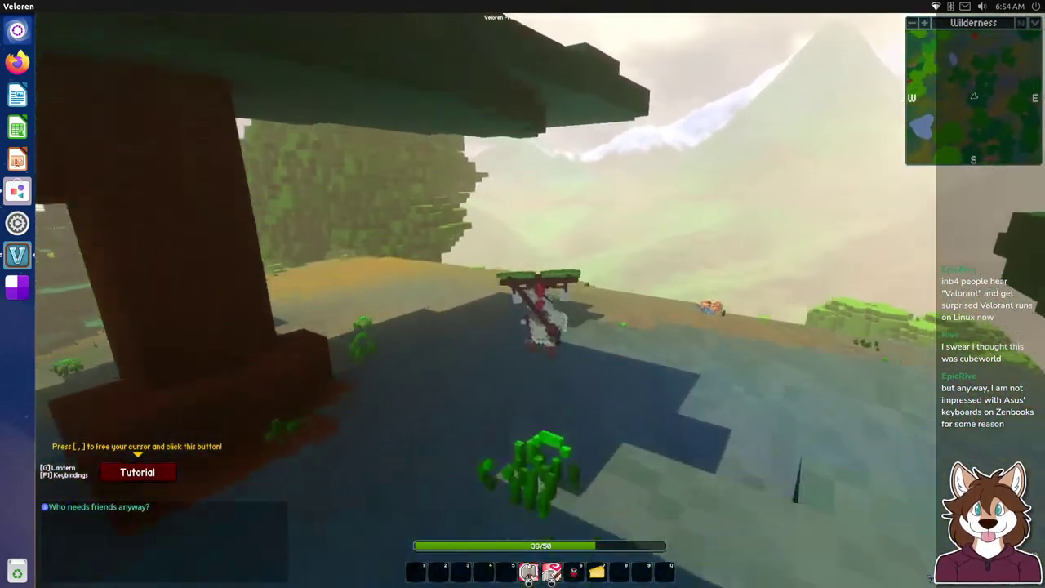
pyautogui.press('w')
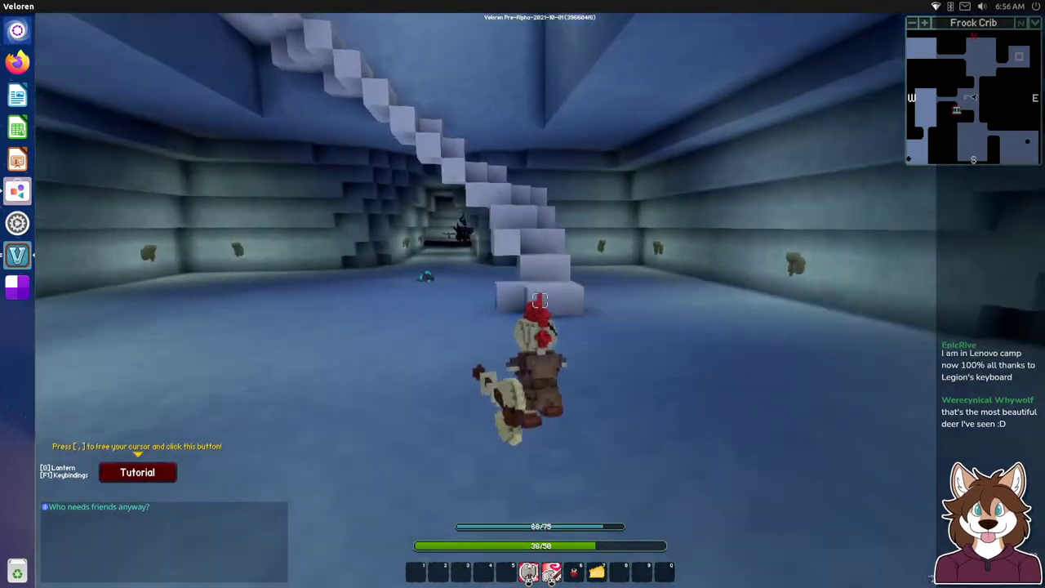
# Step: Walk into the cave room, then retreat from the Cultist Warlord back to the stair room
pyautogui.press('w')
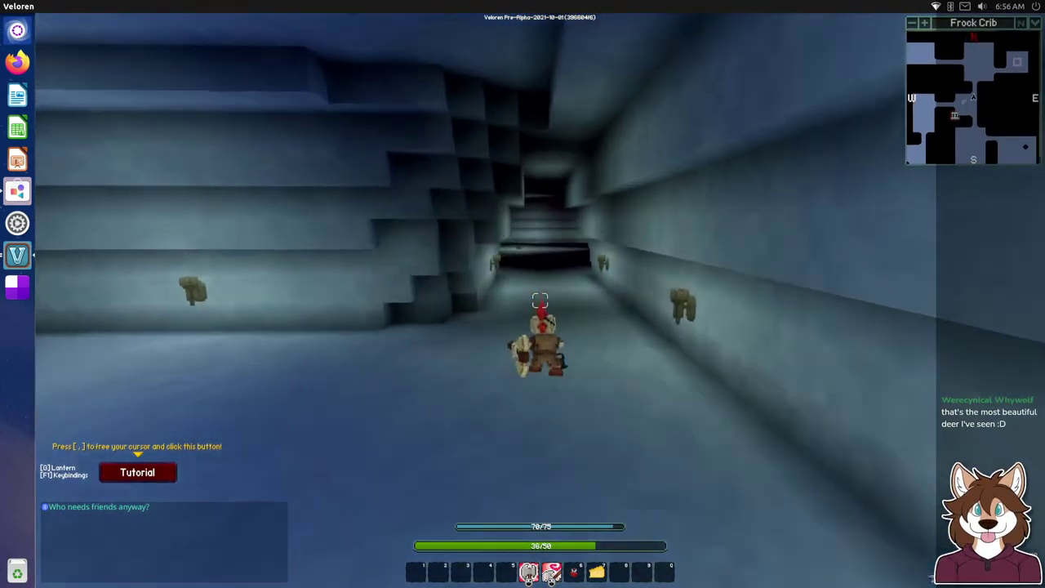
pyautogui.press('w')
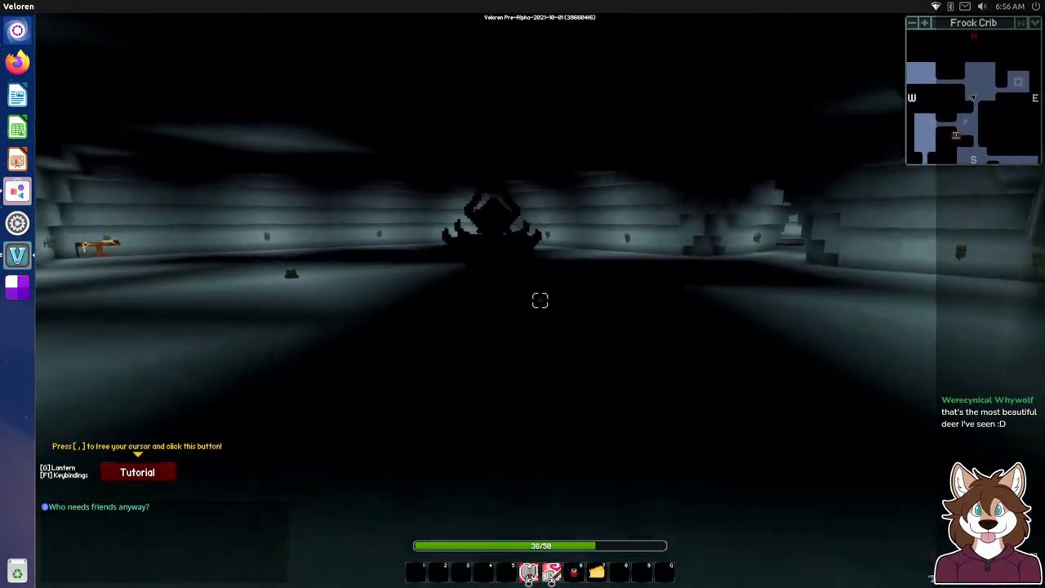
pyautogui.press('w')
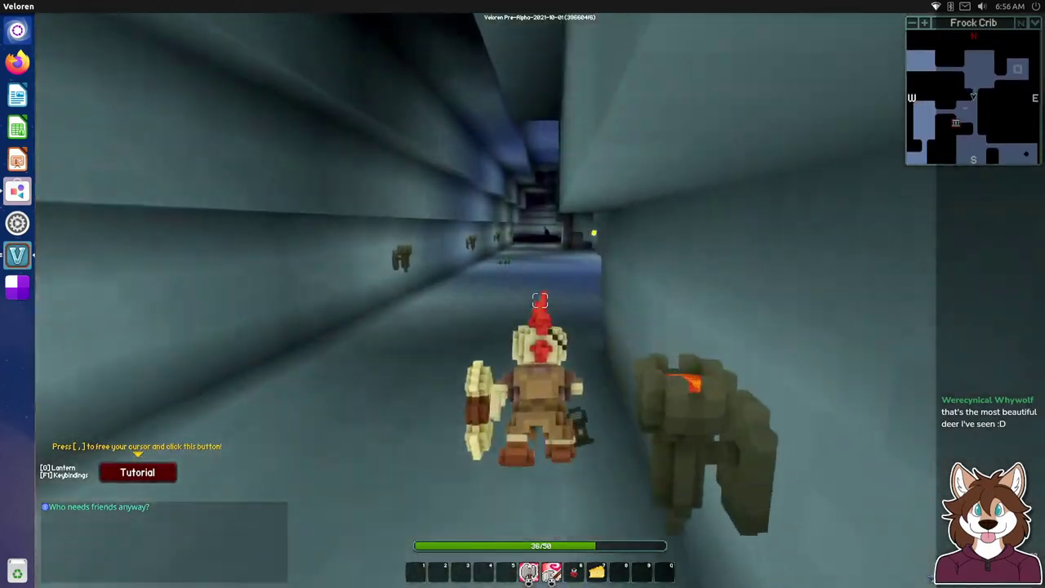
pyautogui.press('w')
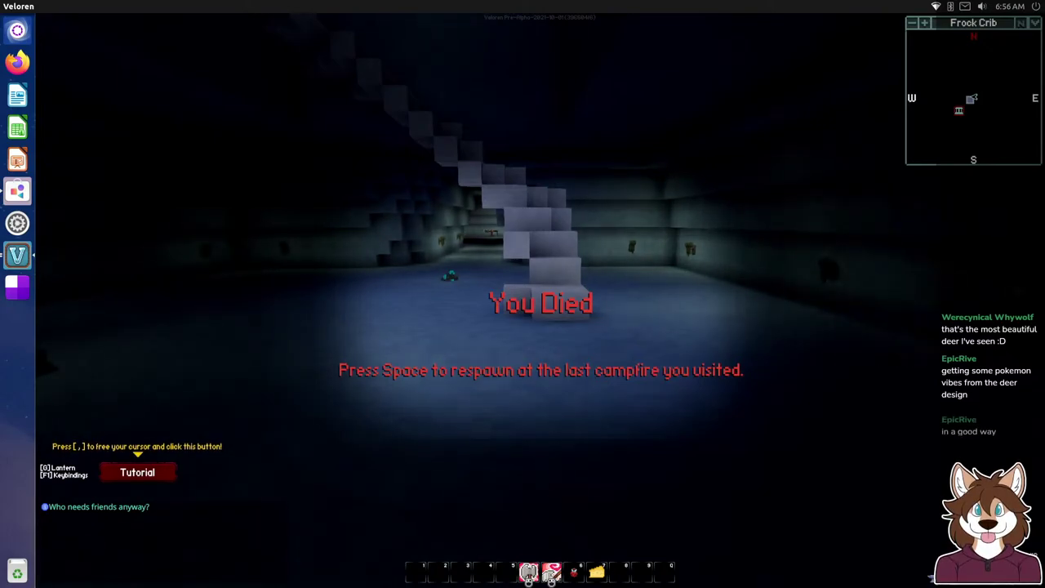
# Step: Respawn at the campfire and walk up the slope to the apple tree
pyautogui.press('space')
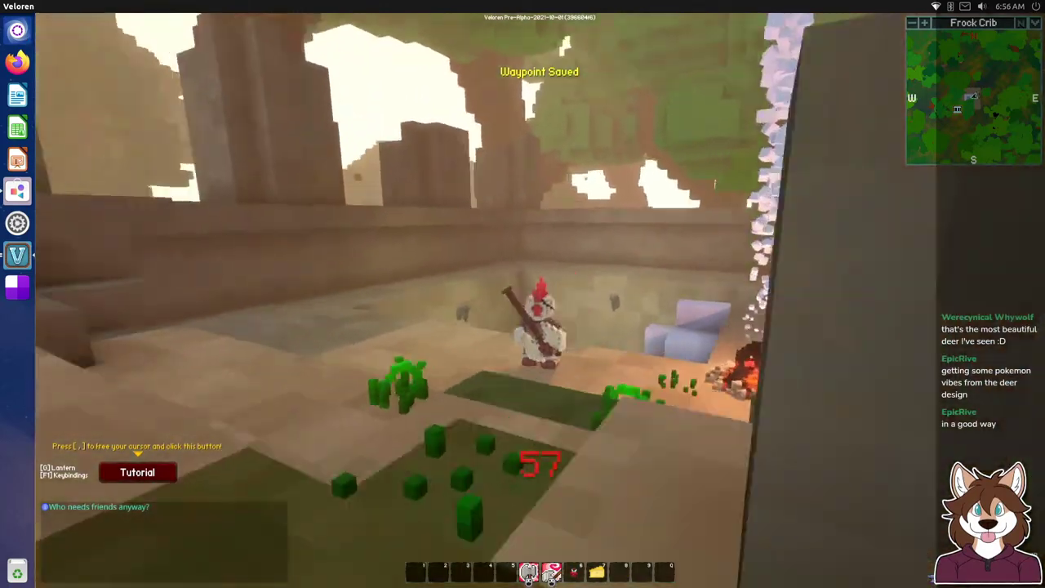
pyautogui.press('w')
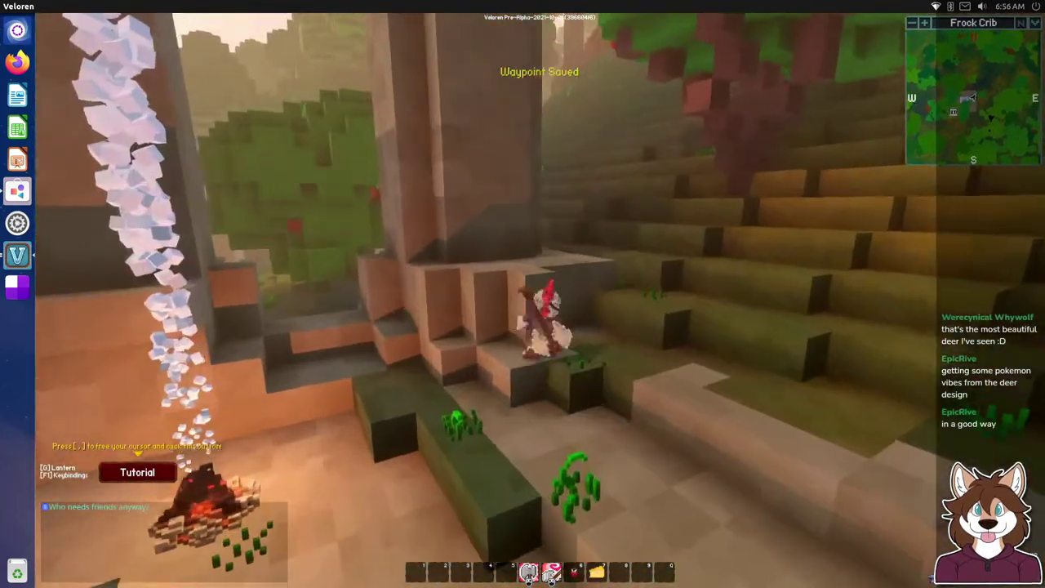
pyautogui.press('w')
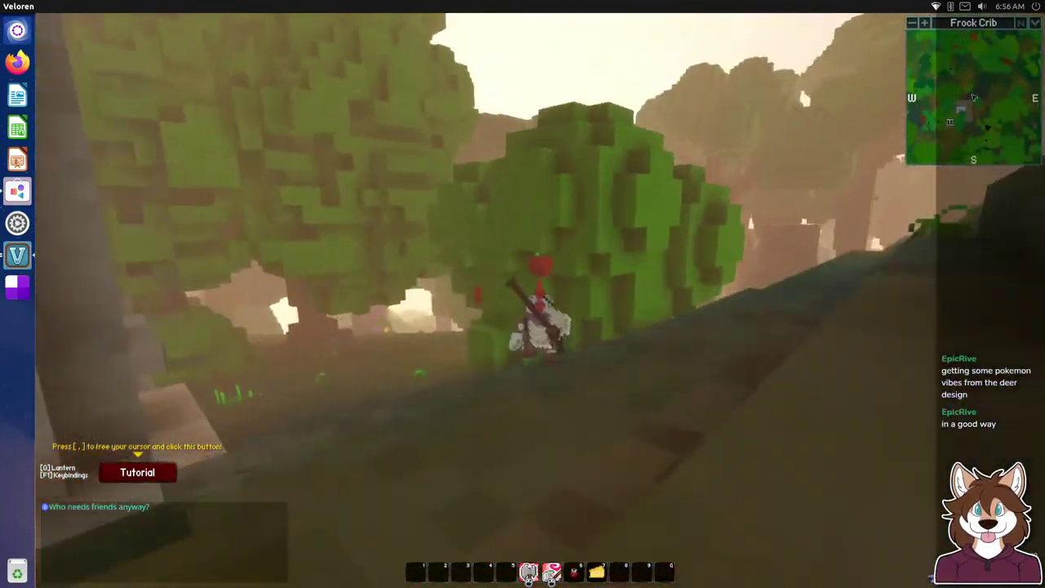
pyautogui.press('w')
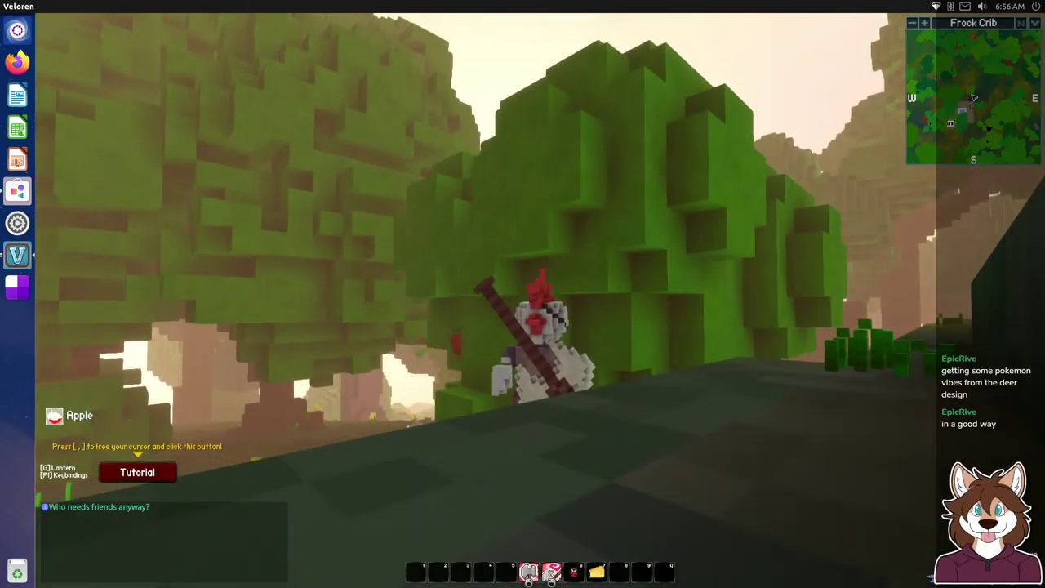
pyautogui.press('w')
# Step: Run through the forest toward the cave opening and bring up the crafting recipes and inventory
pyautogui.press('w')
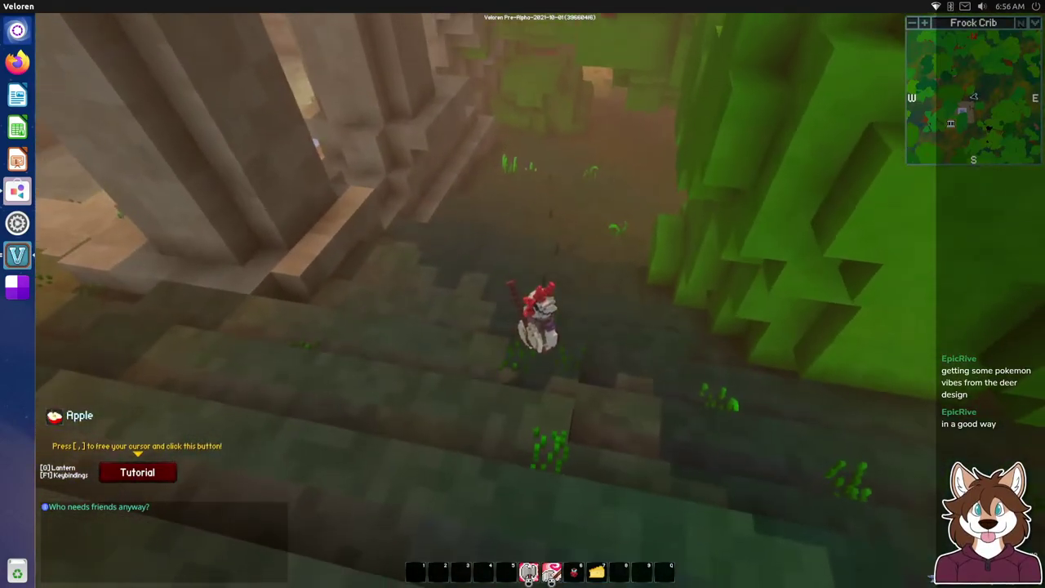
pyautogui.press('w')
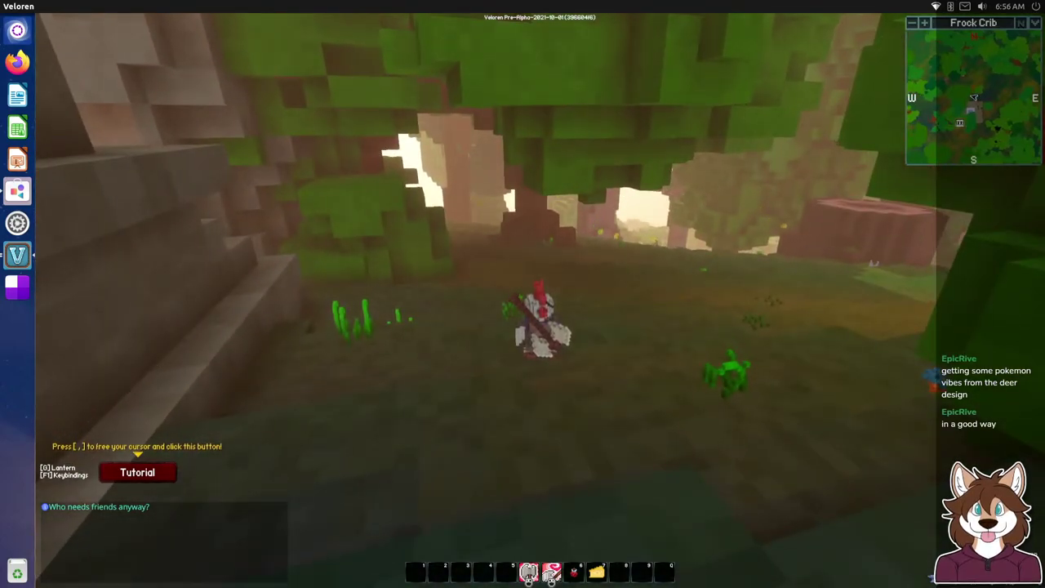
pyautogui.press('w')
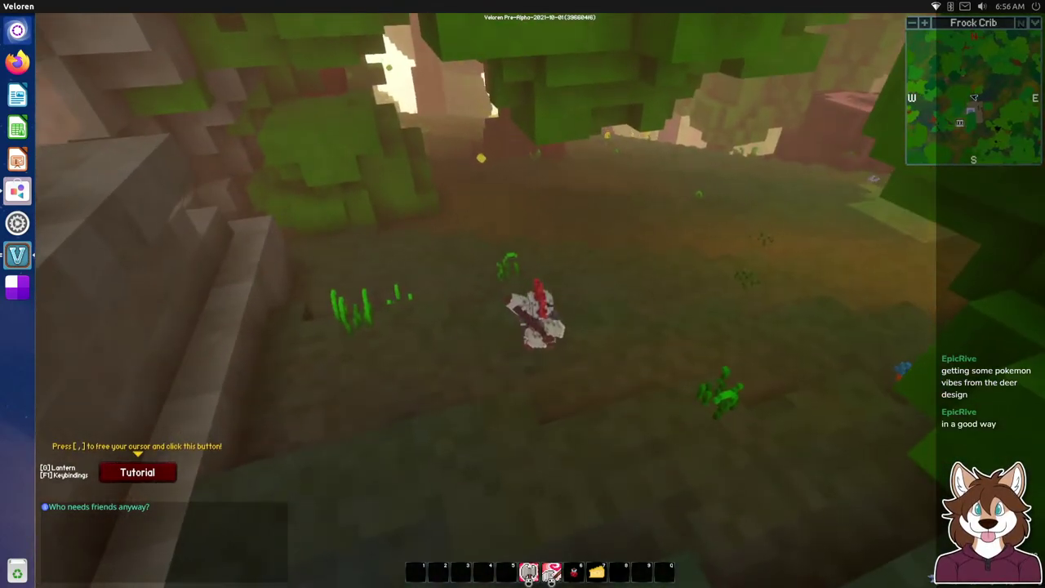
pyautogui.press('w')
pyautogui.press('w')
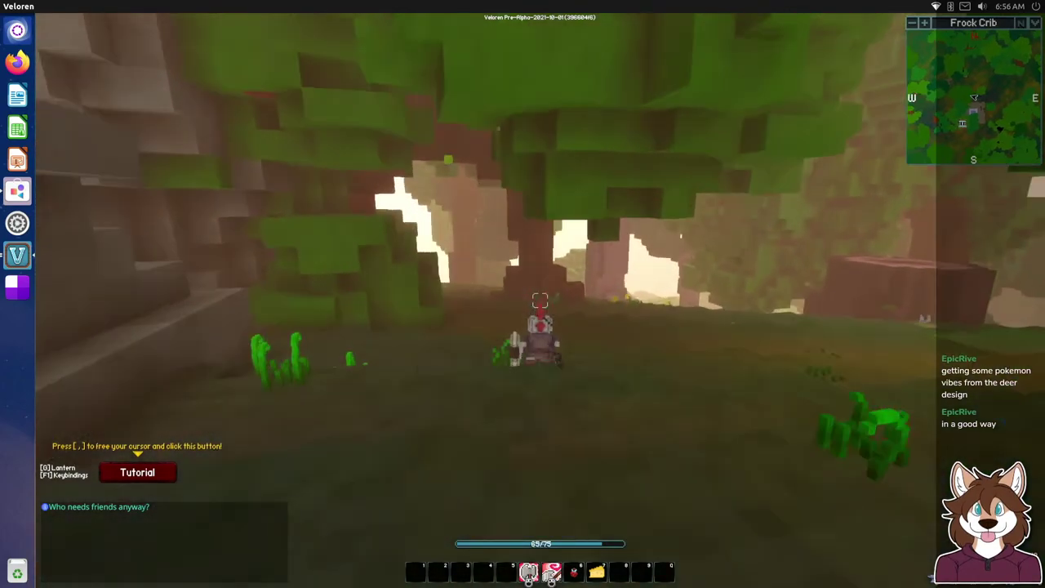
pyautogui.press('w')
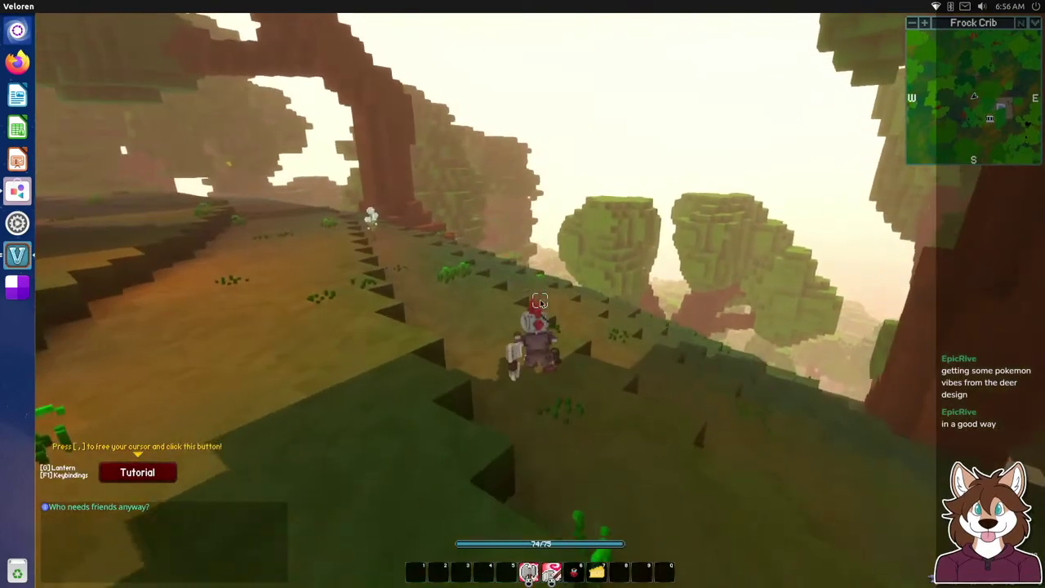
pyautogui.press('c')
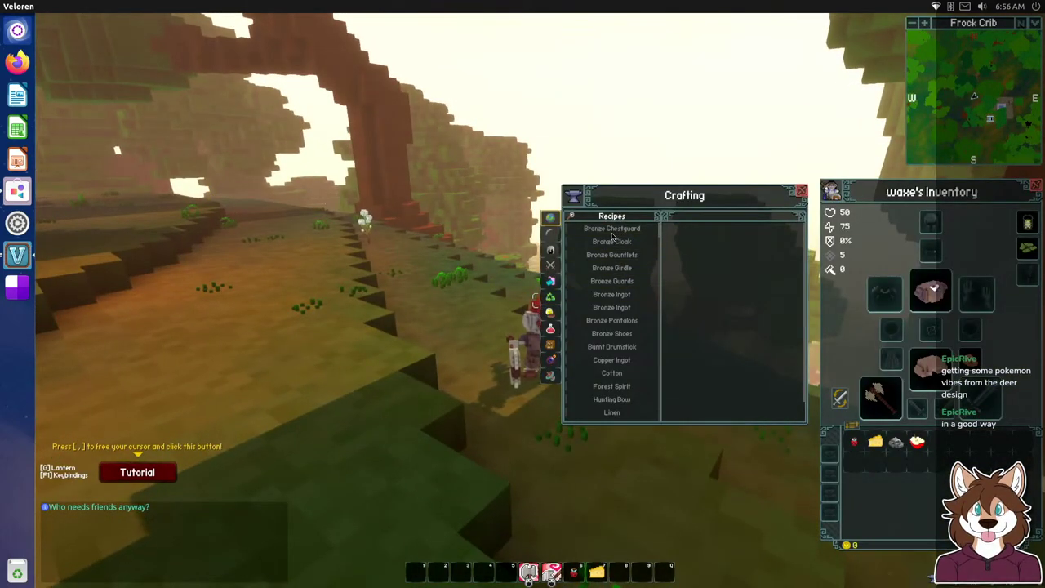
pyautogui.press('k')
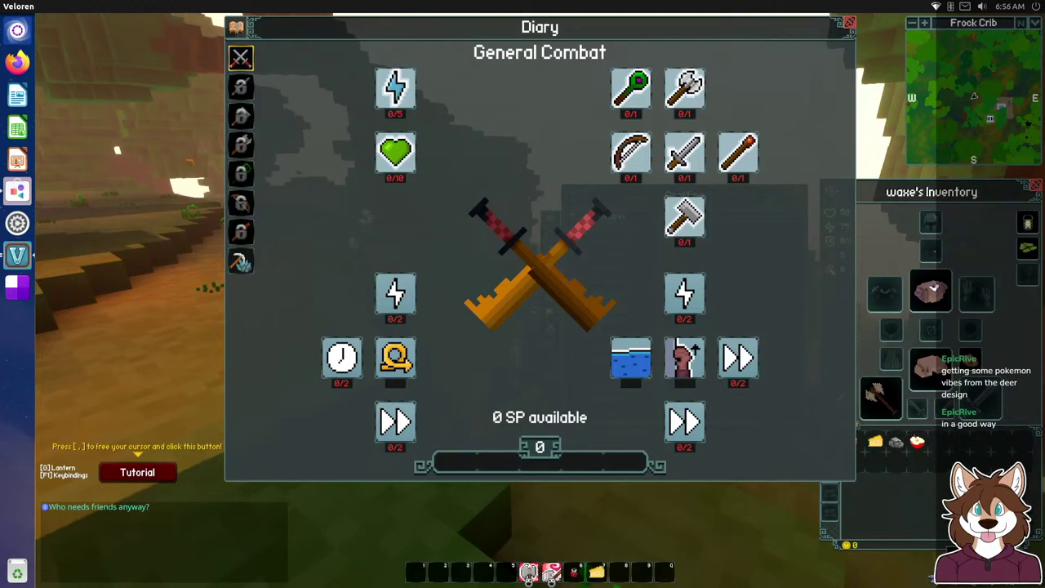
pyautogui.press('b')
pyautogui.press('k')
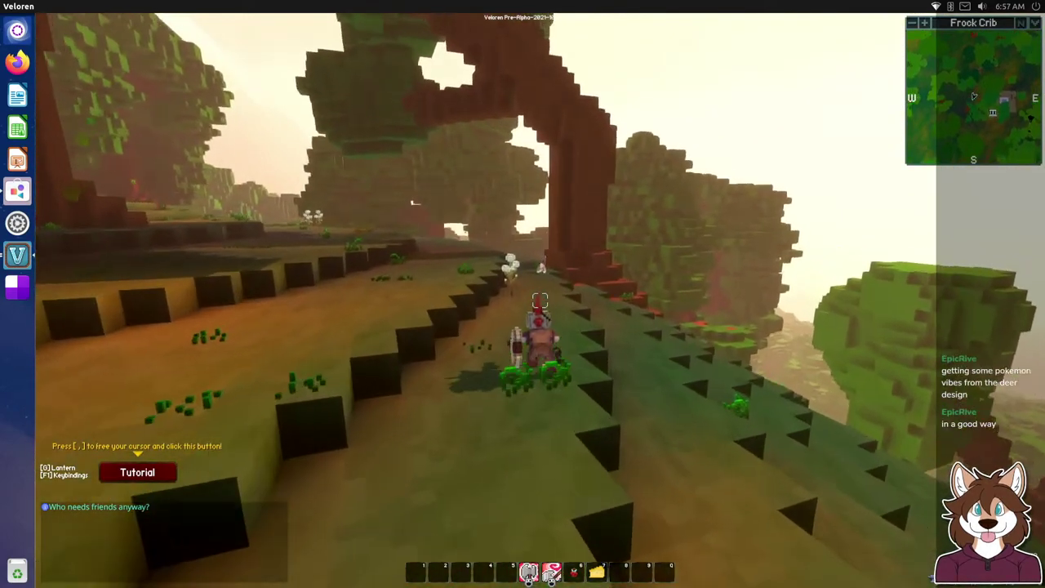
# Step: Run at the Jackalope and strike it six times until it dies
pyautogui.press('w')
pyautogui.click(540, 302)
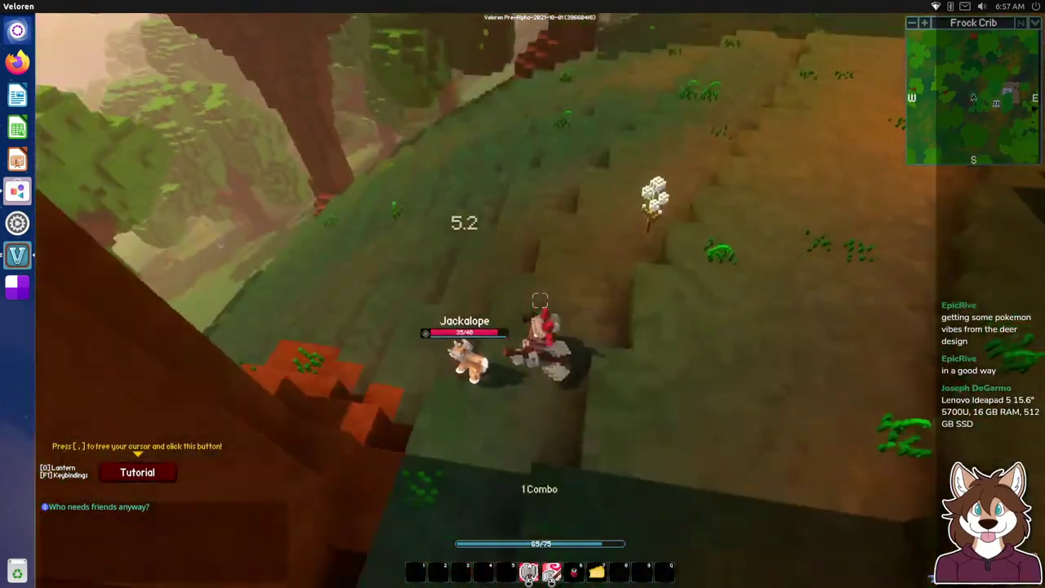
pyautogui.click(540, 302)
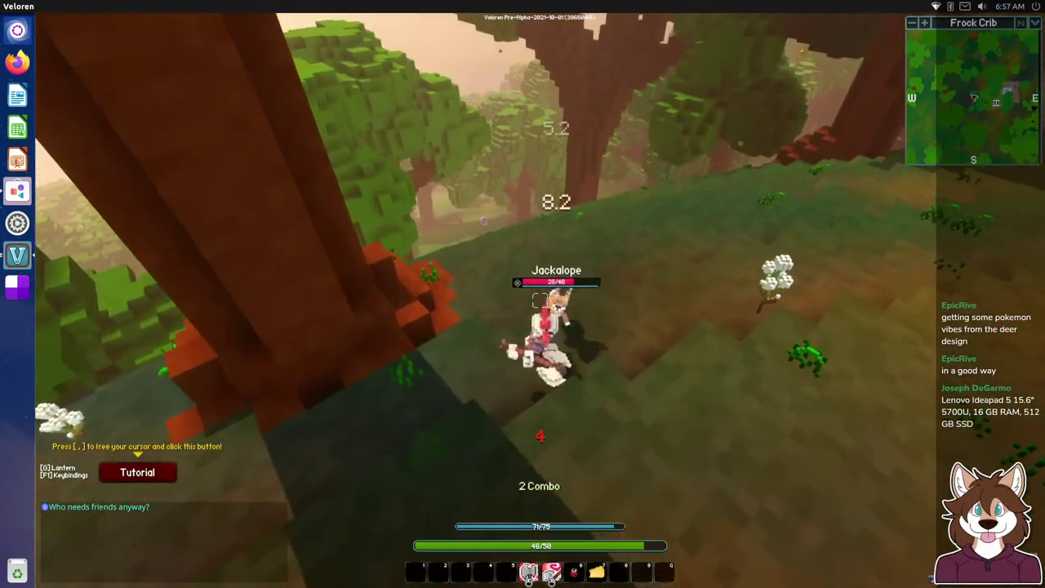
pyautogui.click(539, 302)
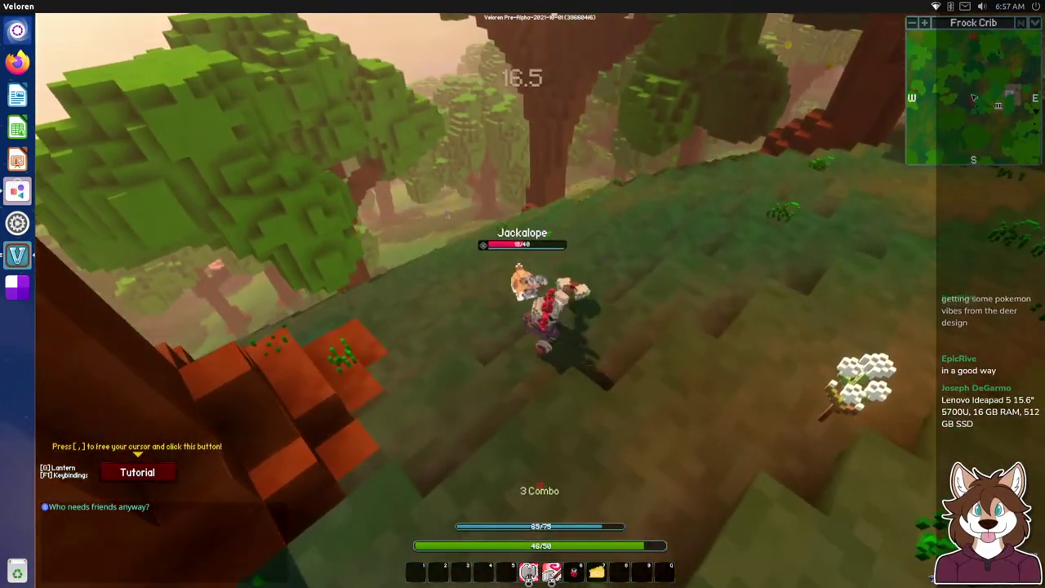
pyautogui.click(540, 302)
pyautogui.click(540, 302)
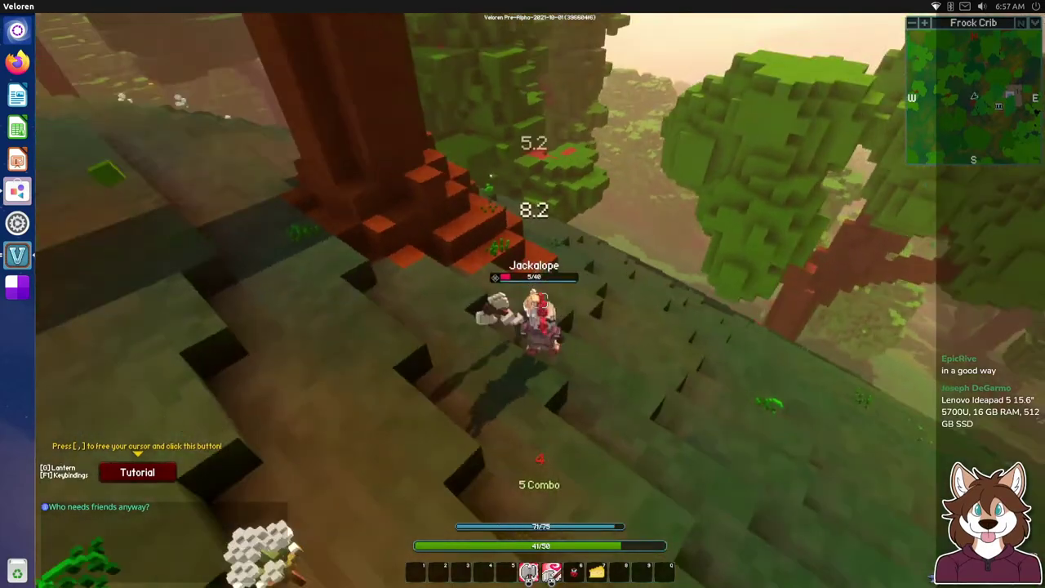
pyautogui.click(539, 302)
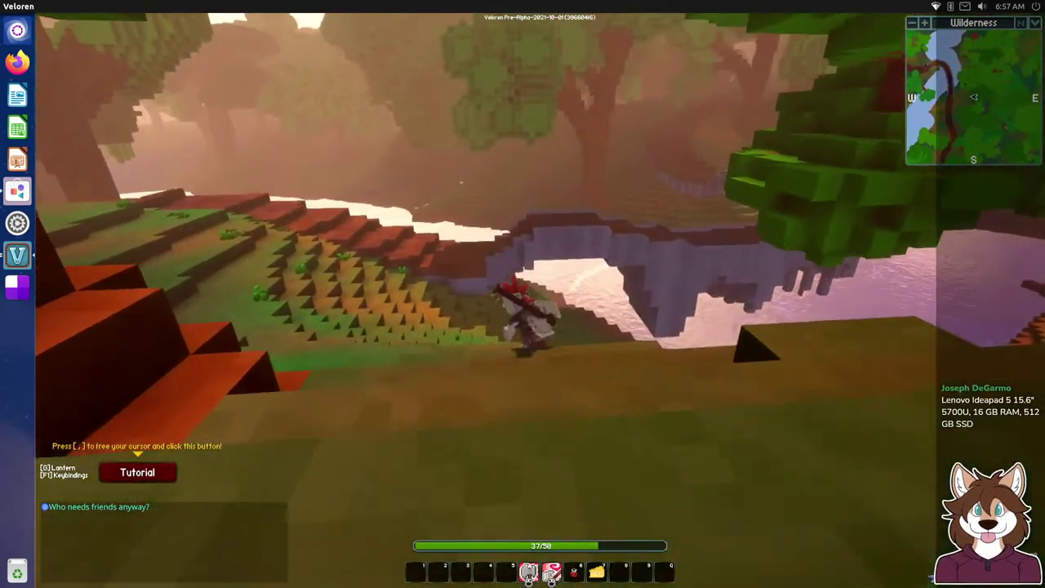
# Step: Run from the bridge up the reddish terrain steps onto the grassy ledge
pyautogui.press('w')
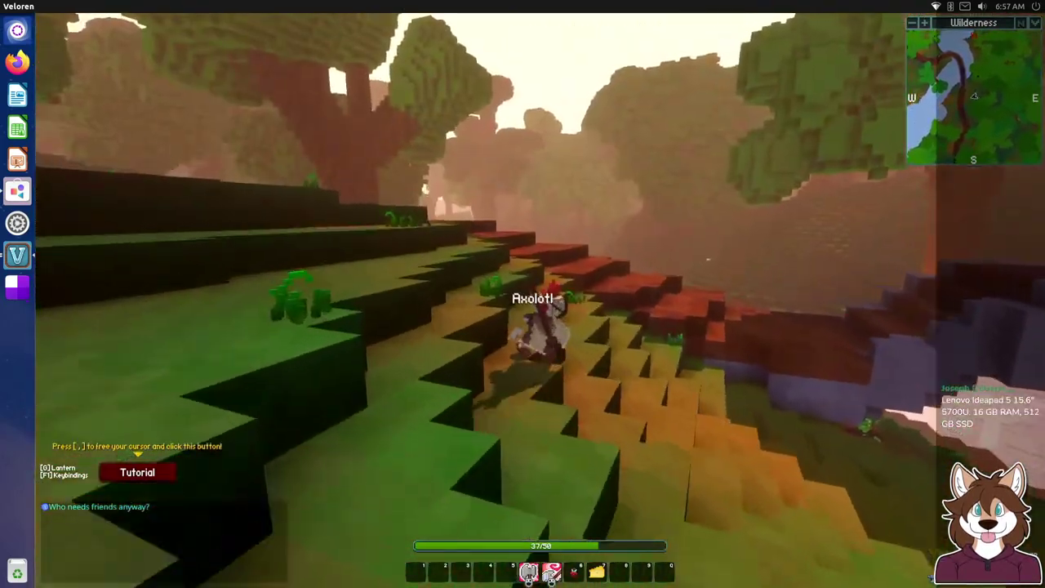
pyautogui.press('w')
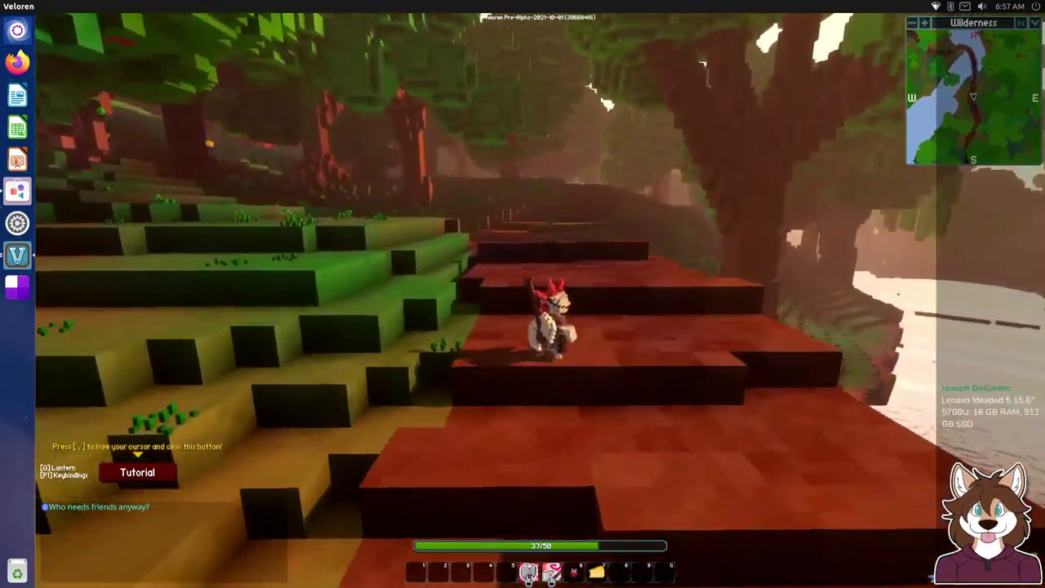
pyautogui.press('w')
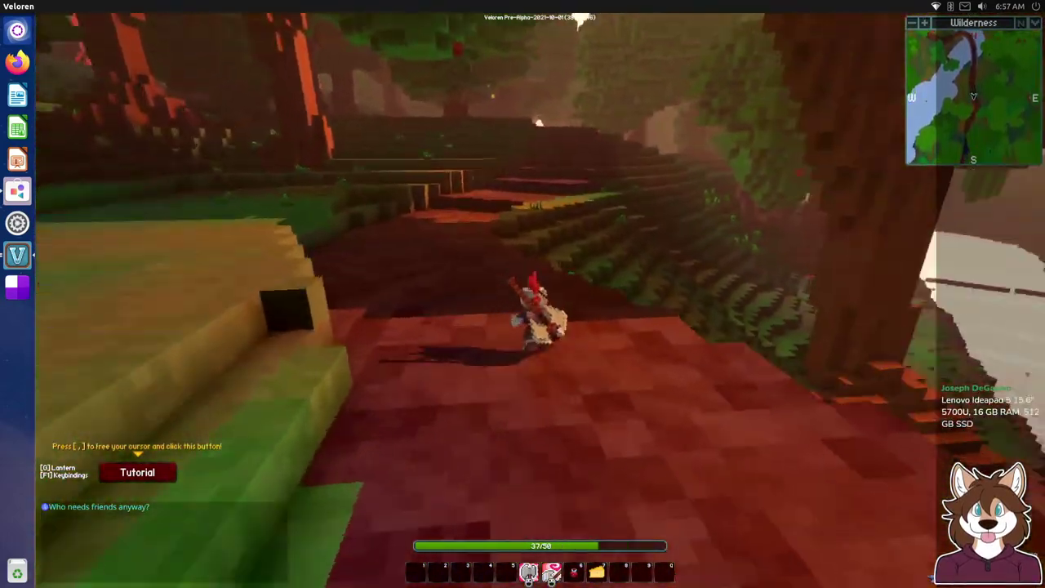
pyautogui.press('w')
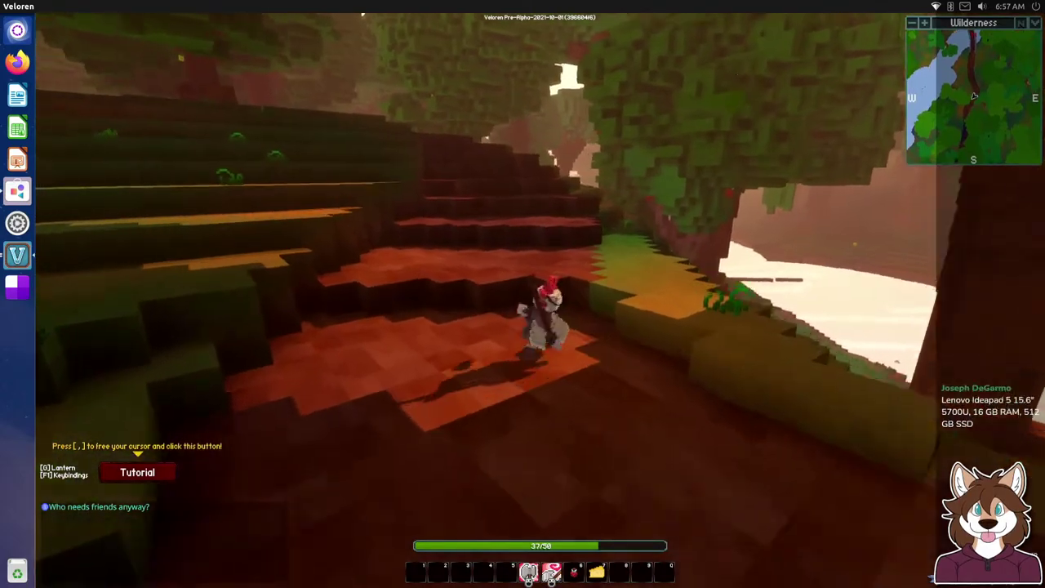
pyautogui.press('w')
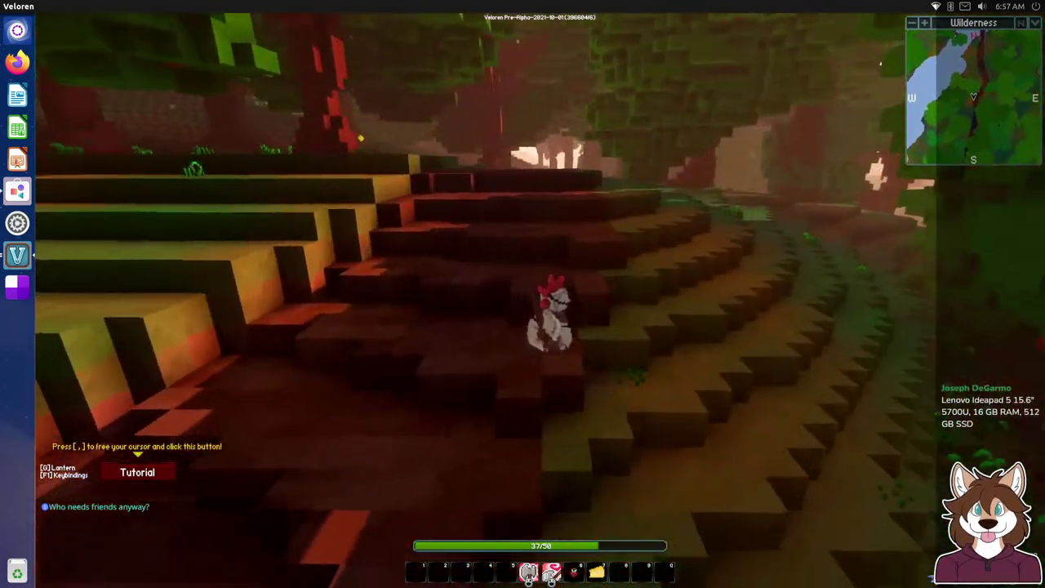
pyautogui.press('w')
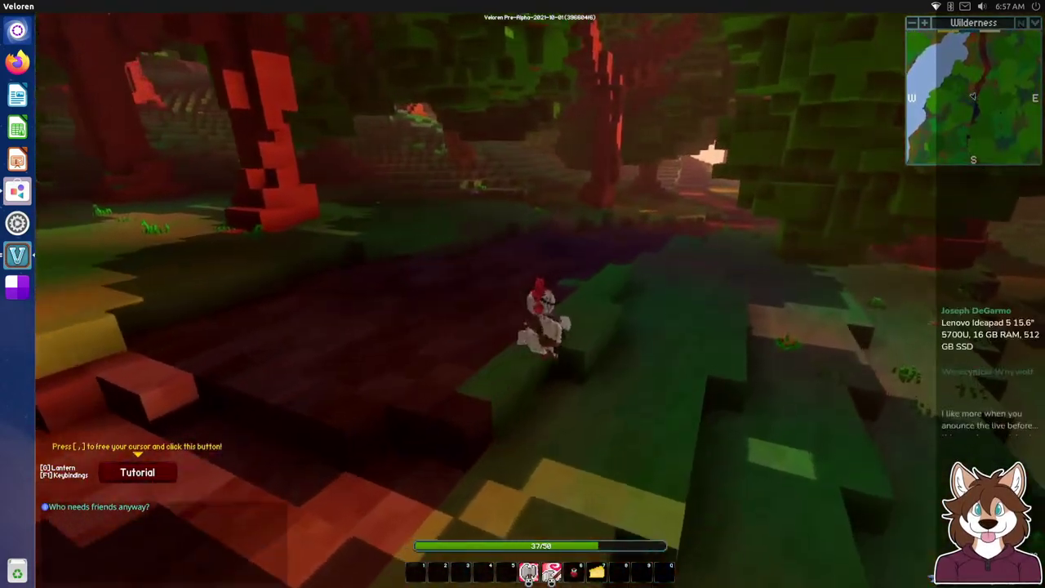
pyautogui.press('w')
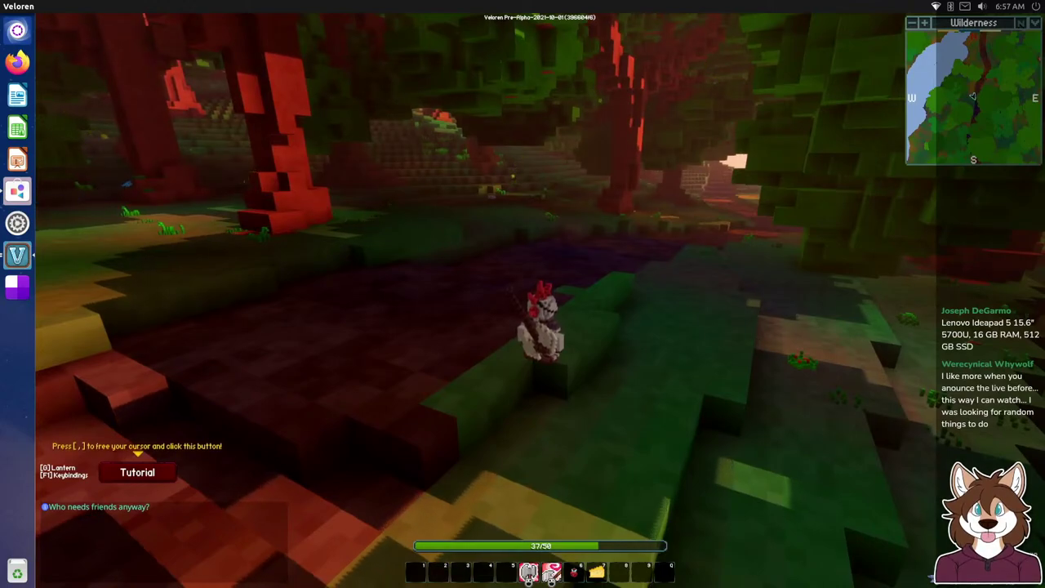
pyautogui.press('w')
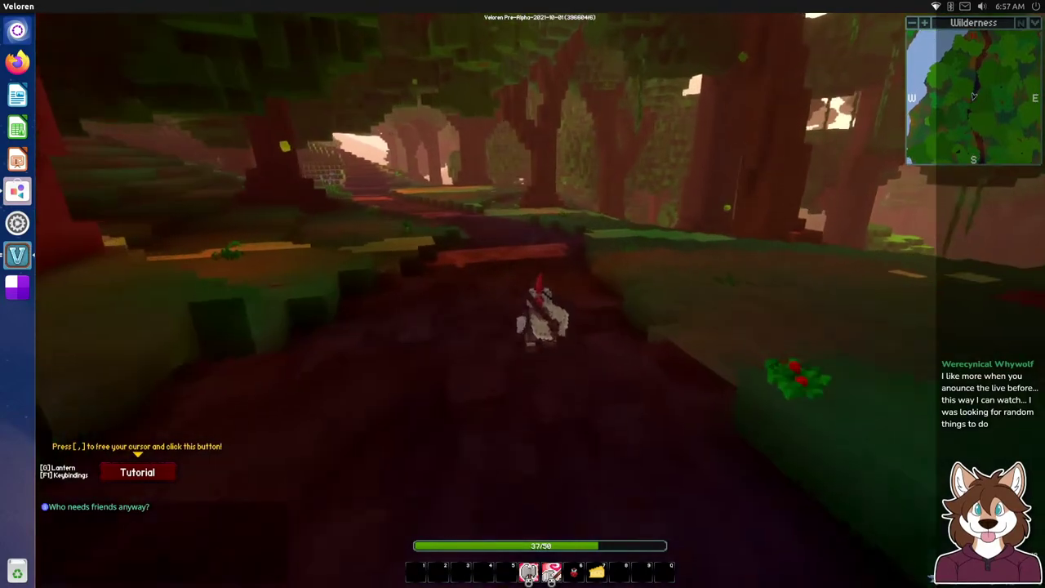
# Step: Run up the forest path and climb the steps into the forest
pyautogui.press('w')
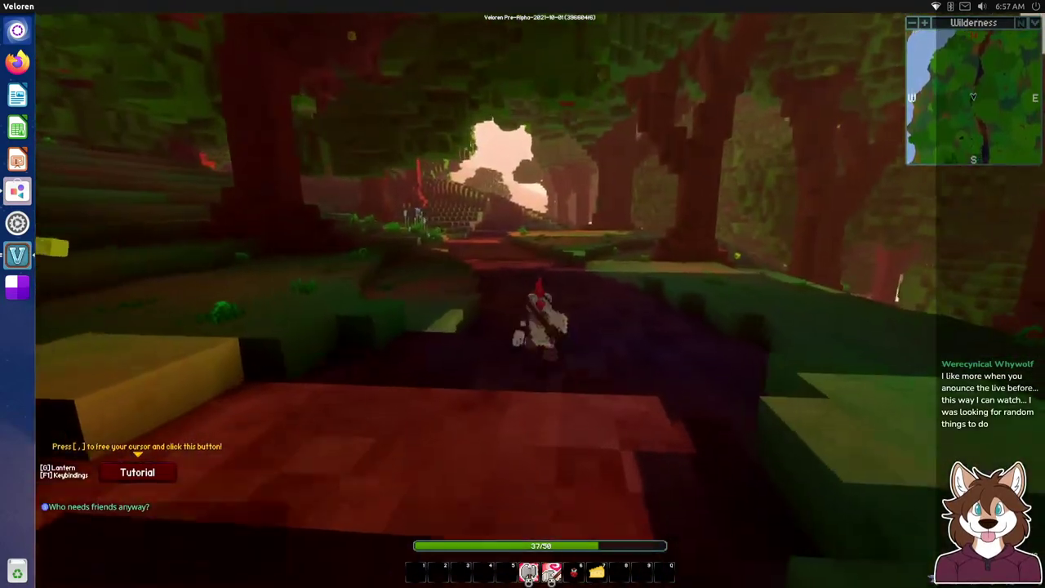
pyautogui.press('w')
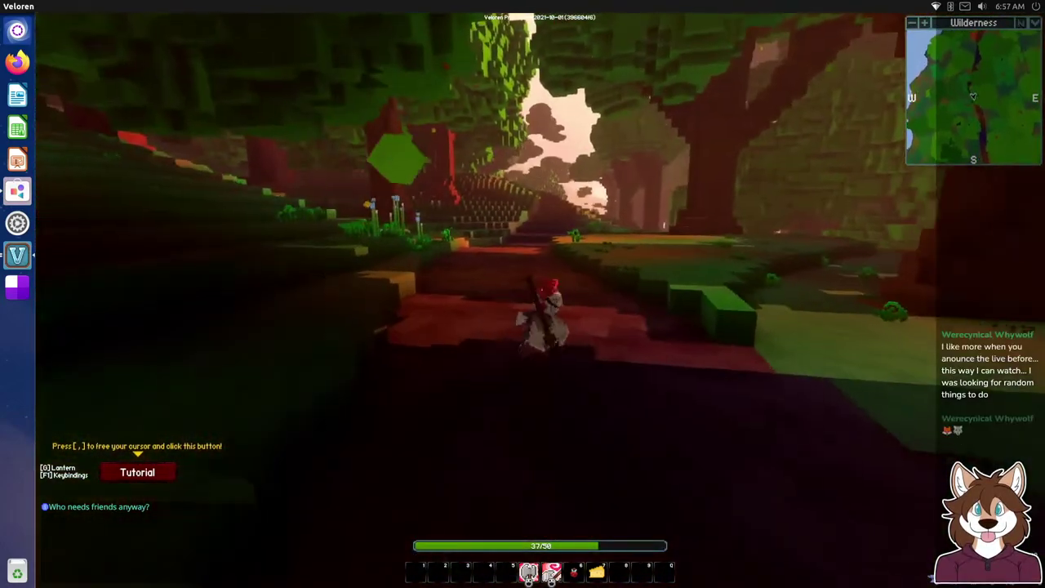
pyautogui.press('w')
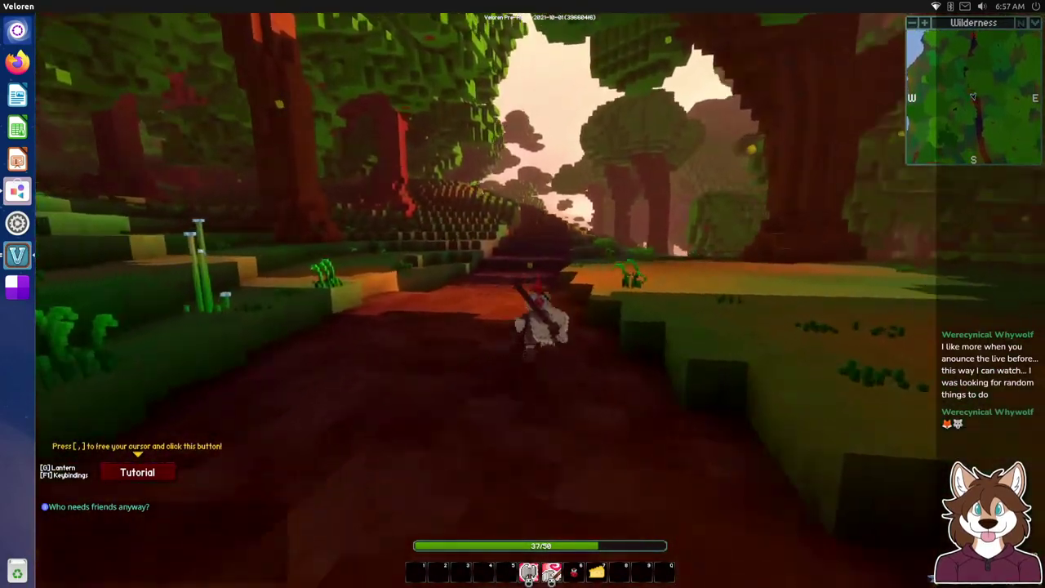
pyautogui.press('w')
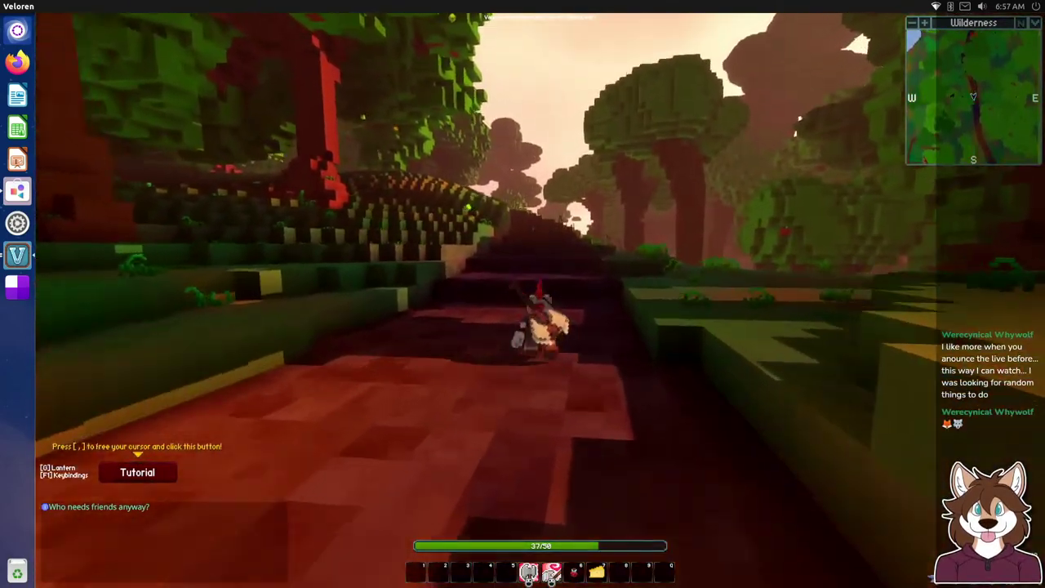
pyautogui.press('w')
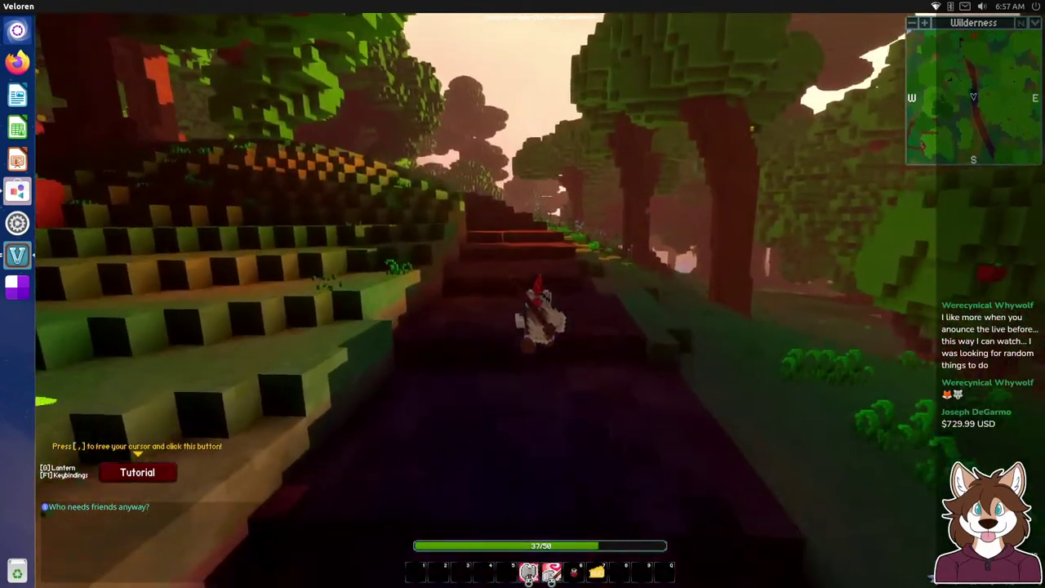
pyautogui.press('w')
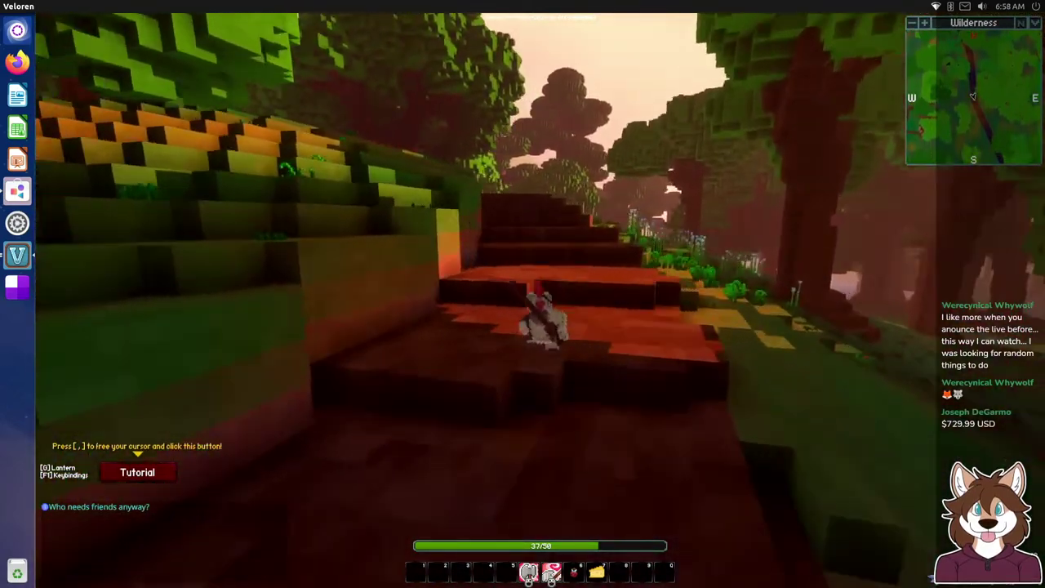
pyautogui.press('w')
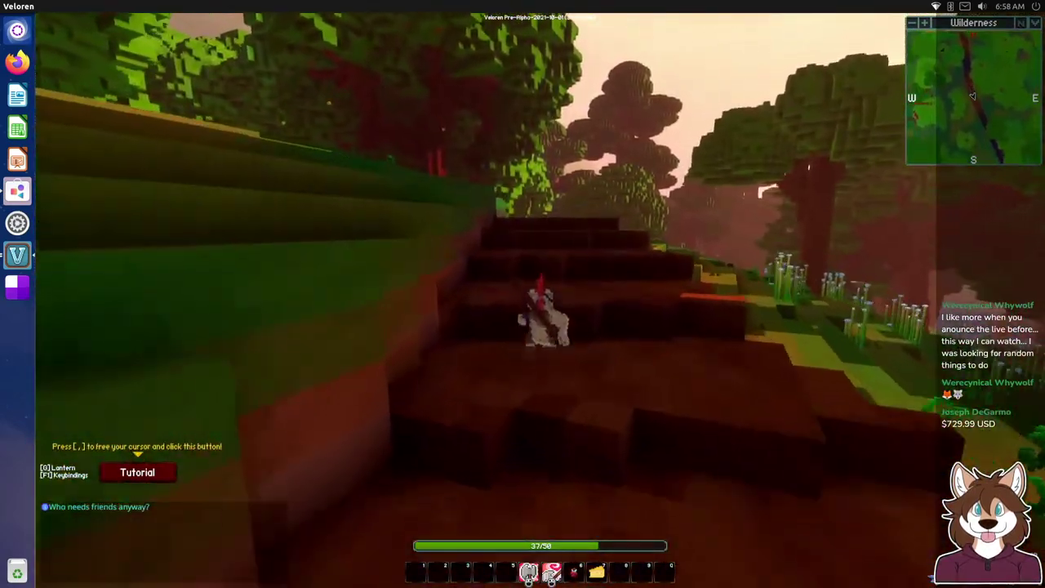
# Step: Turn left at the top and run on through the forest toward the creatures ahead
pyautogui.press('w')
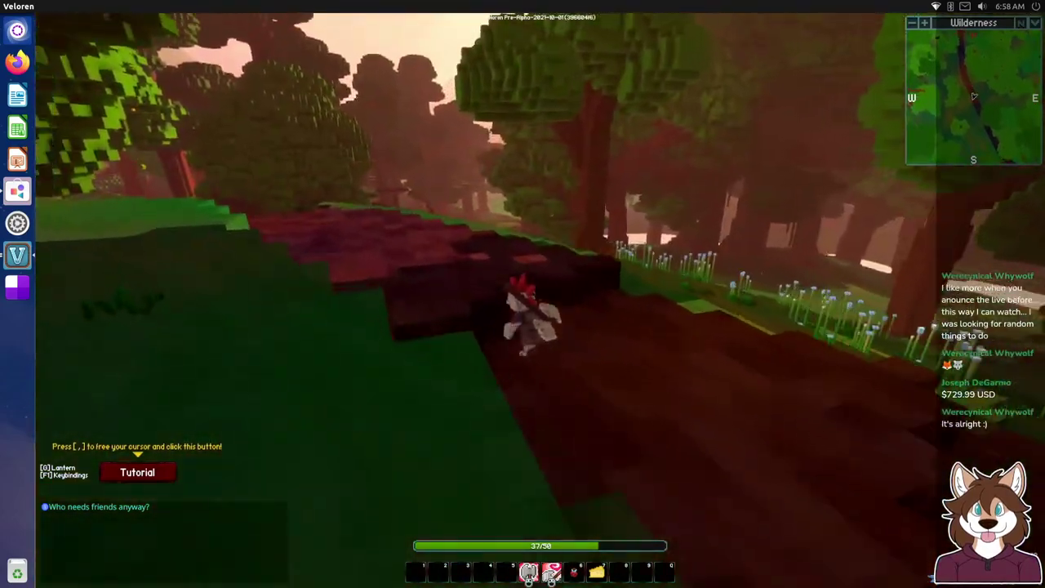
pyautogui.press('w')
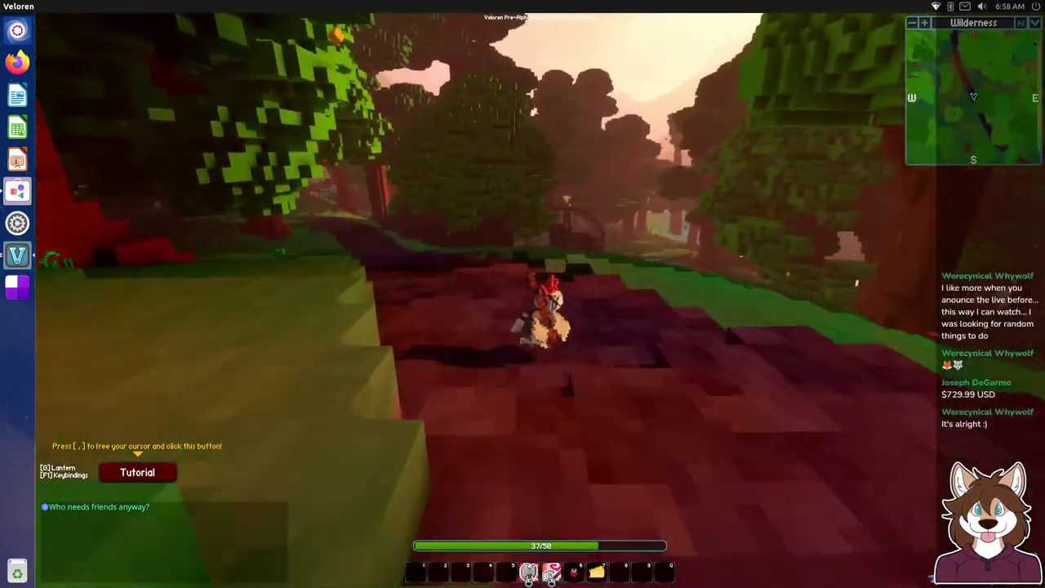
pyautogui.press('w')
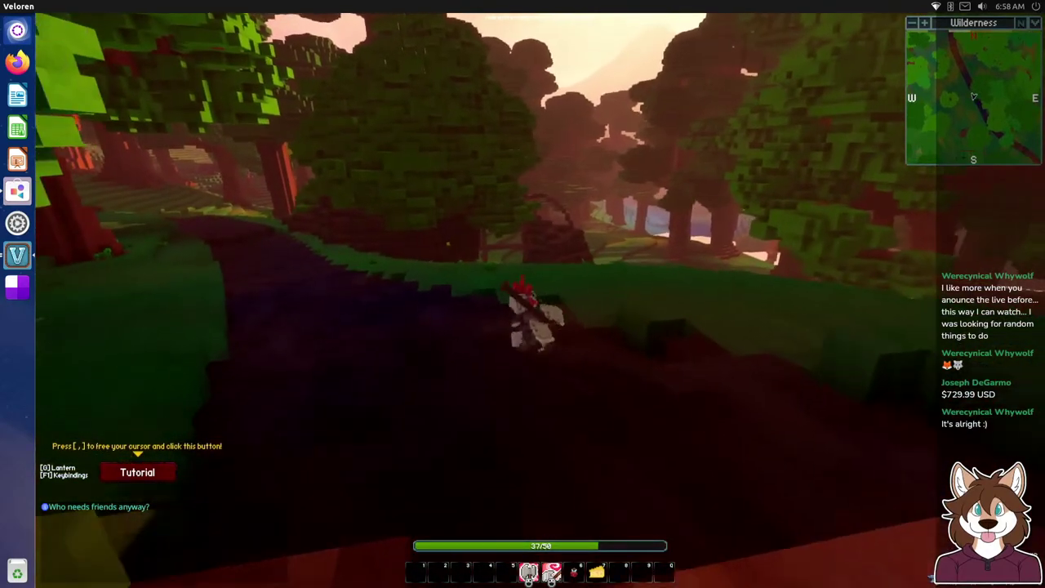
pyautogui.press('w')
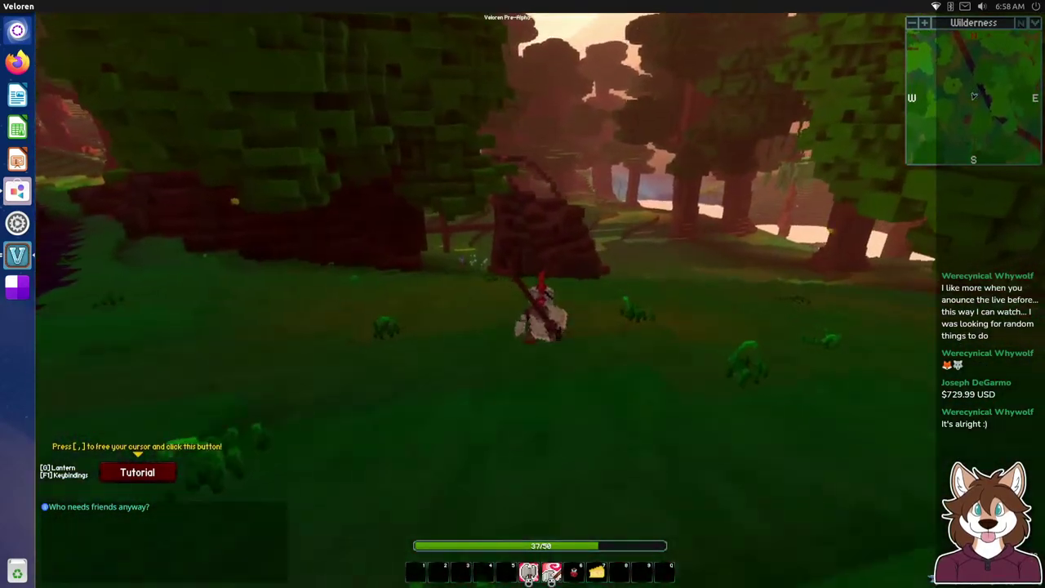
pyautogui.press('w')
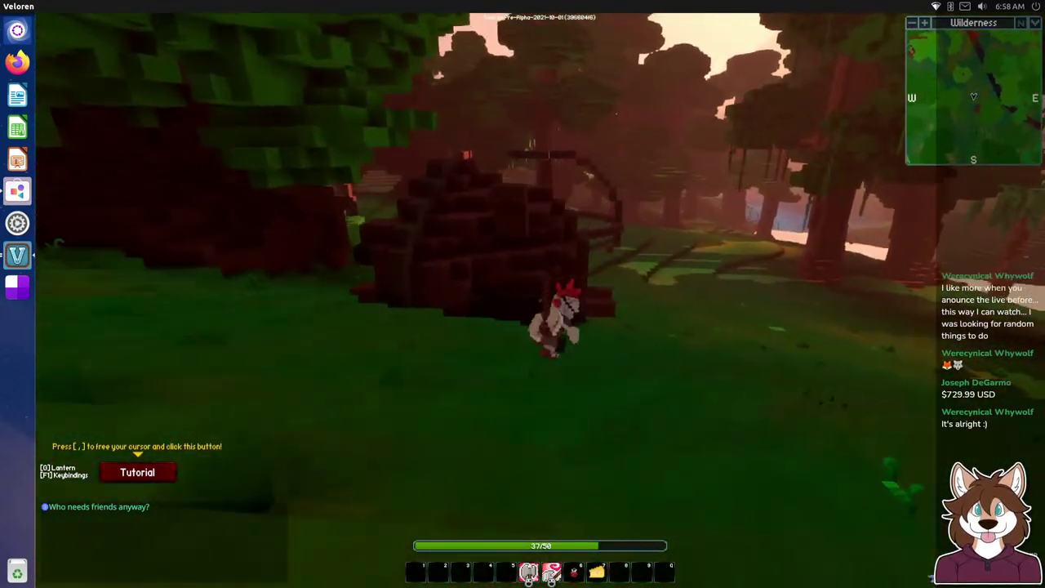
pyautogui.press('w')
pyautogui.press('w')
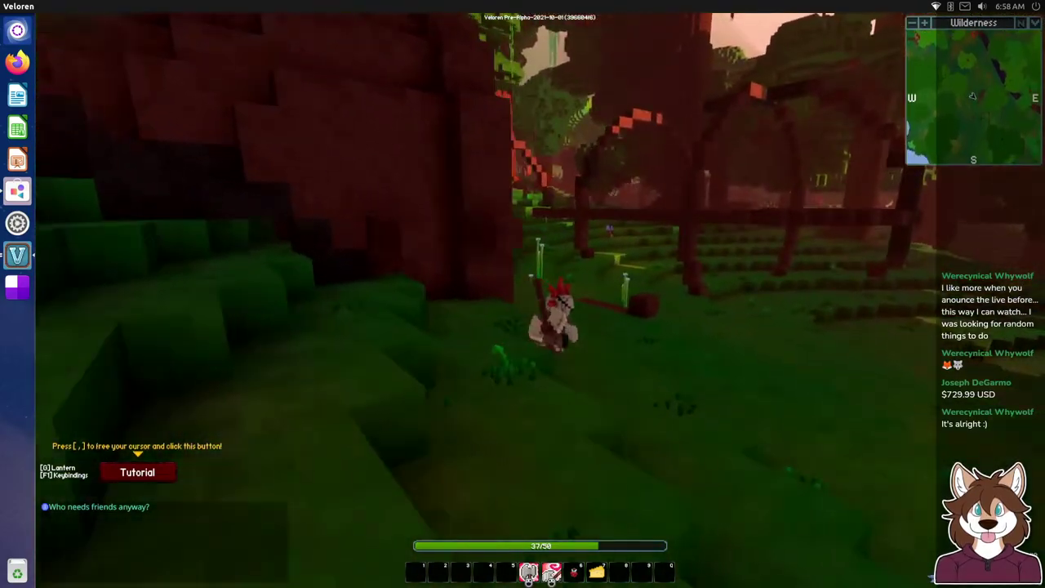
pyautogui.press('w')
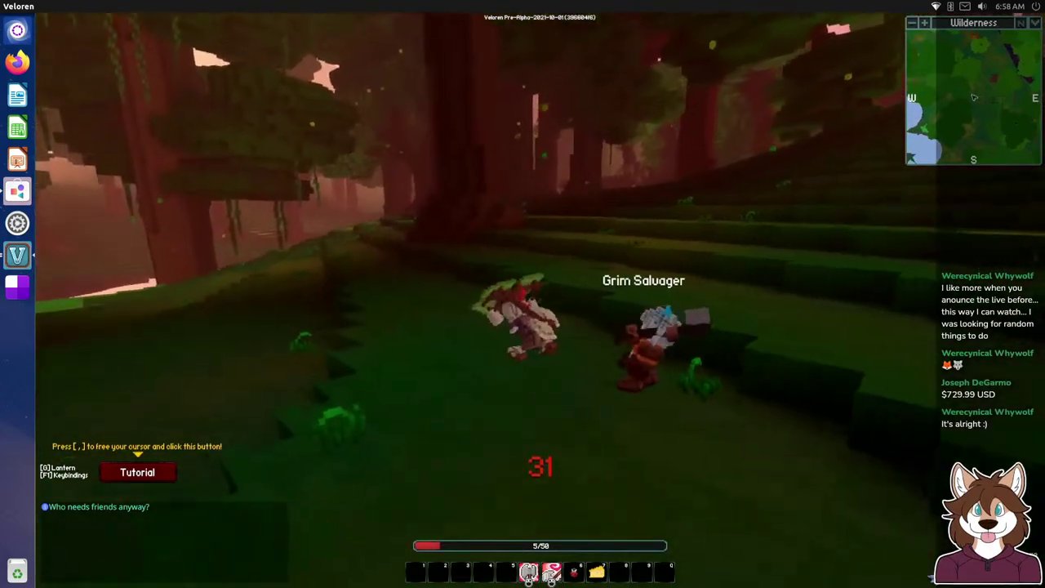
# Step: Respawn at the campfire and run downhill into the forest, weaving right then left
pyautogui.press('space')
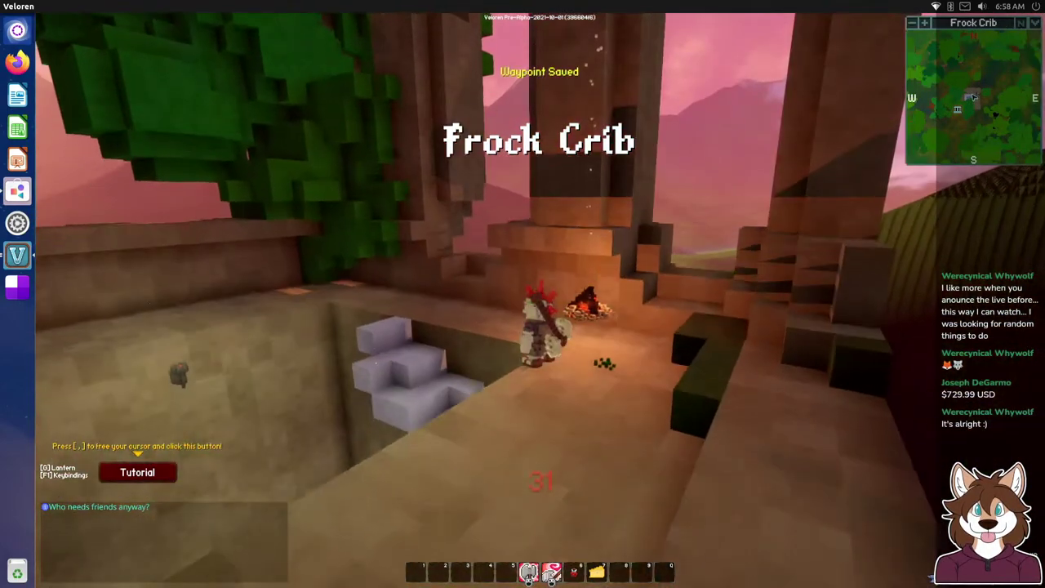
pyautogui.press('w')
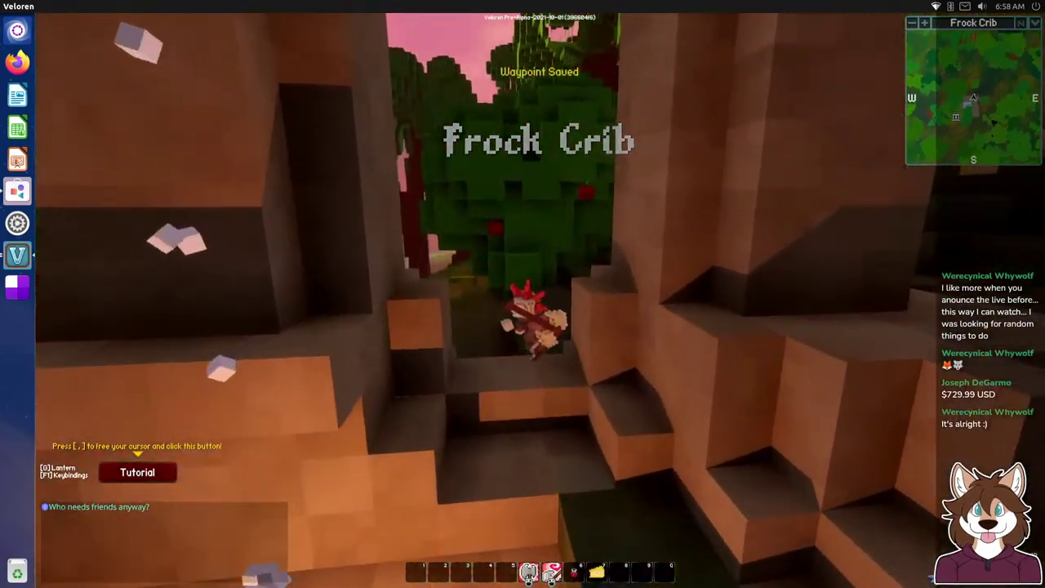
pyautogui.press('w')
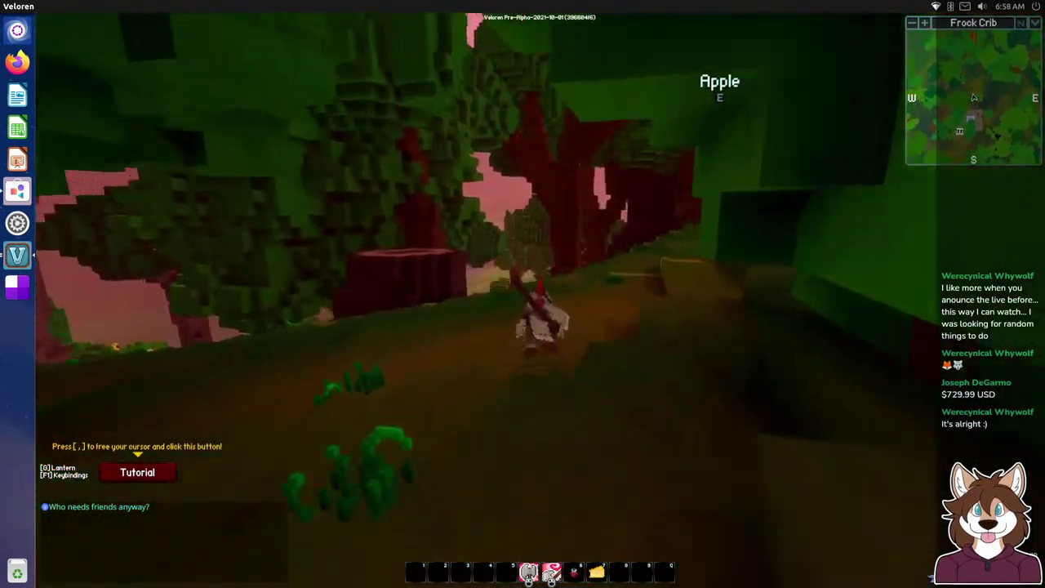
pyautogui.press('w')
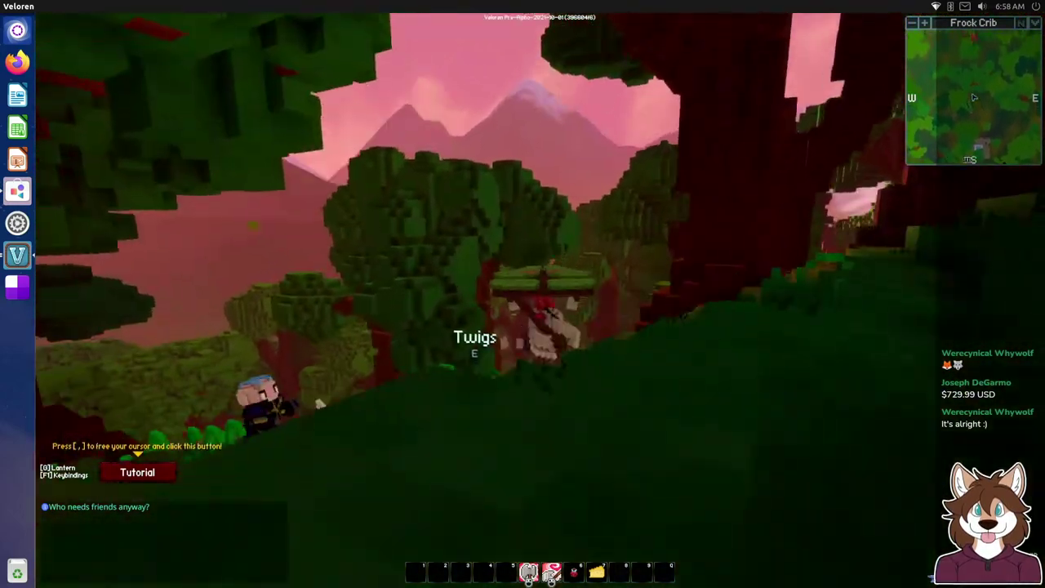
pyautogui.press('w')
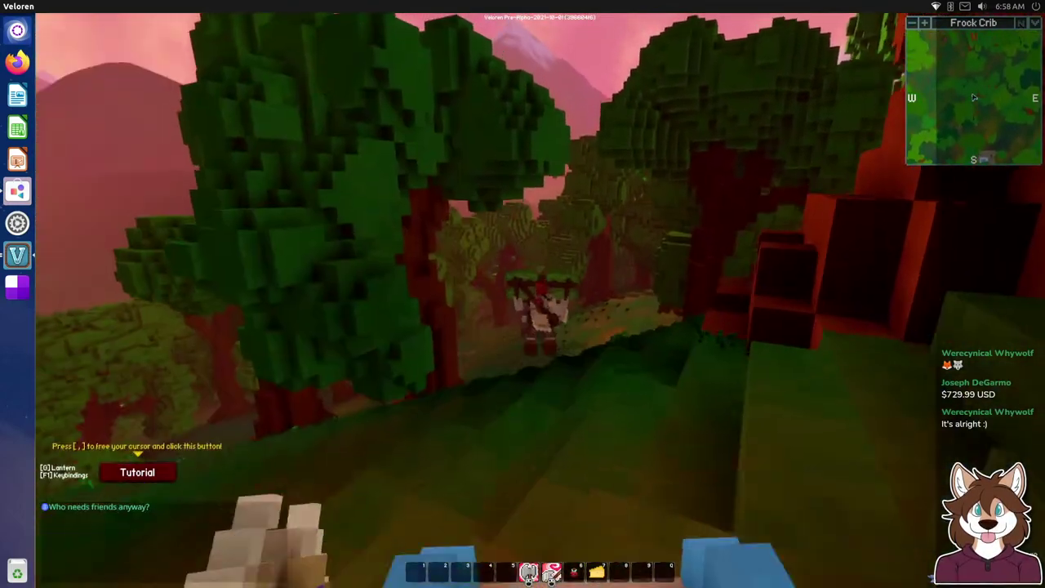
pyautogui.press('w')
pyautogui.press('w')
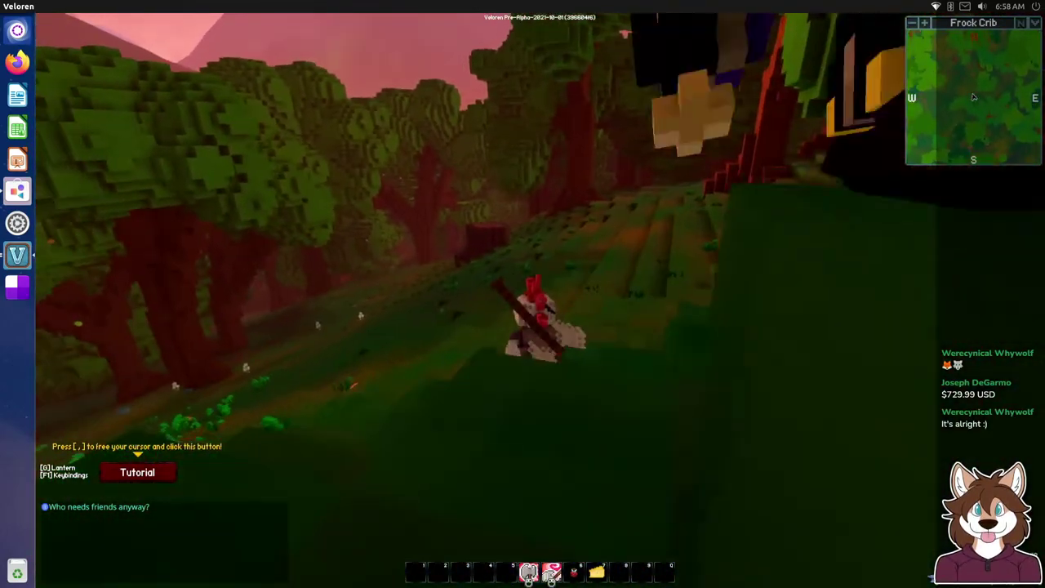
# Step: Run past the tree stump and through dense red-trunked foliage to the river ledge
pyautogui.press('w')
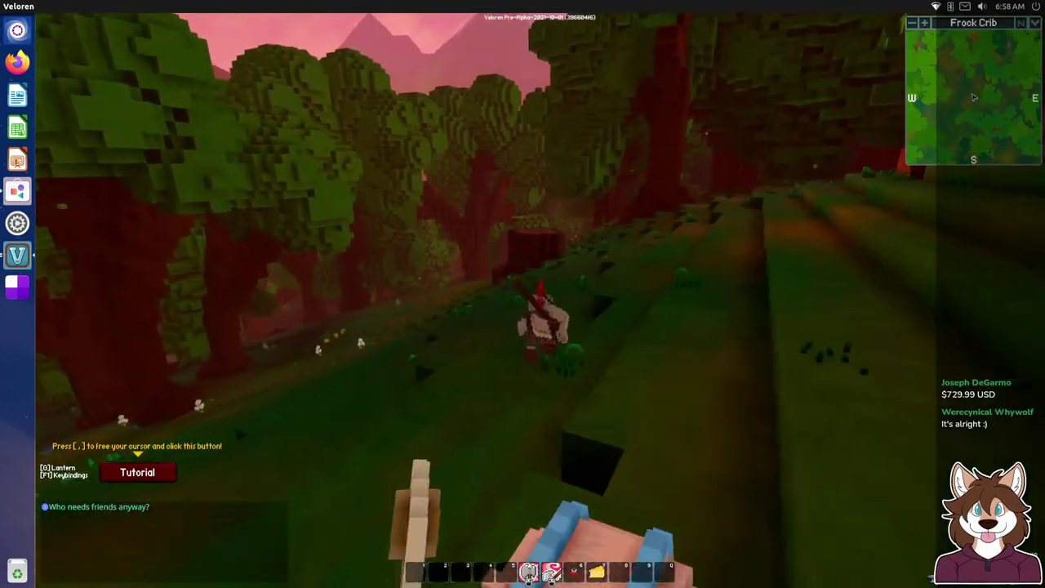
pyautogui.press('w')
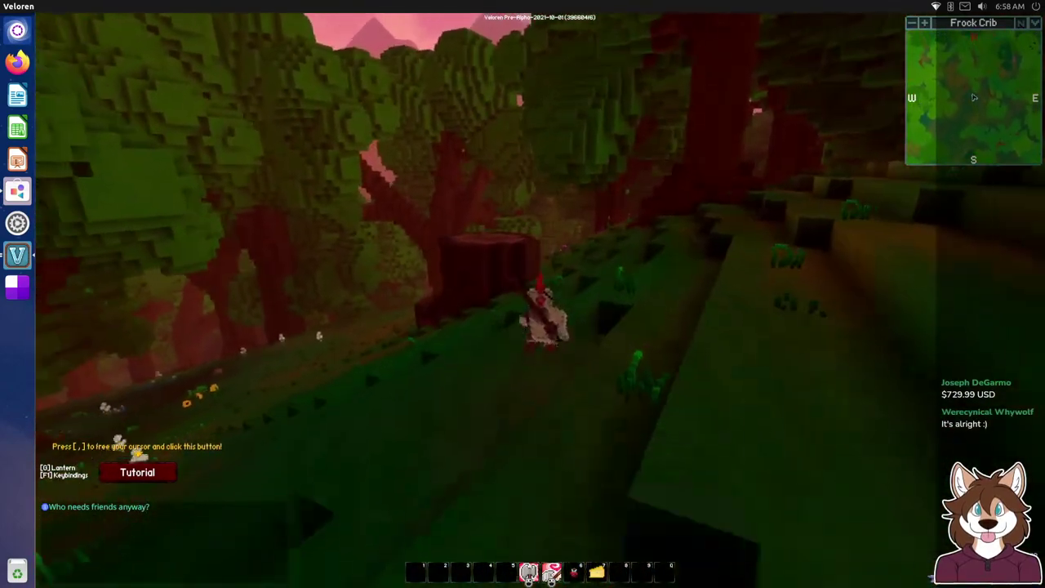
pyautogui.press('w')
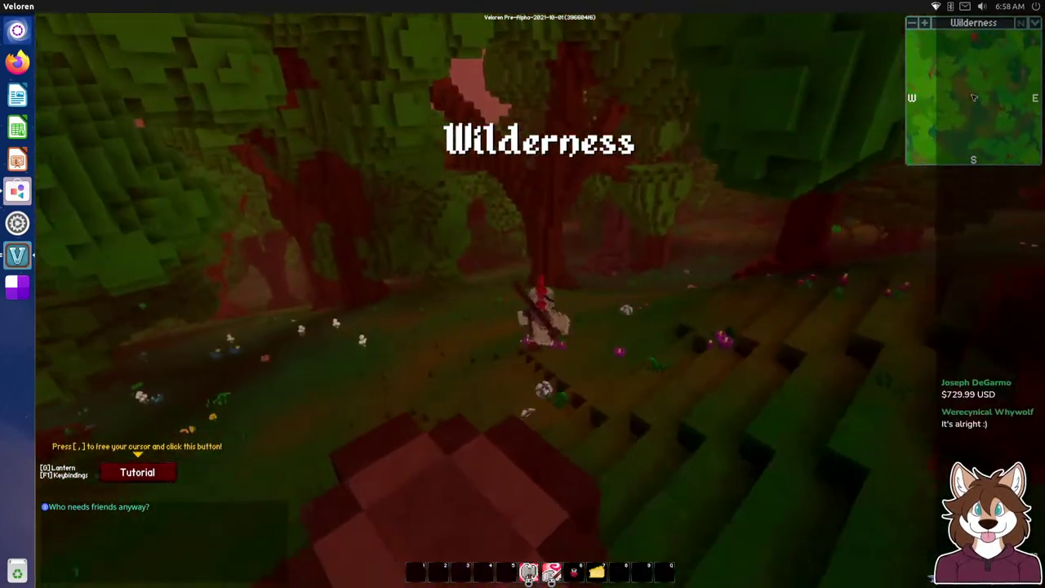
pyautogui.press('w')
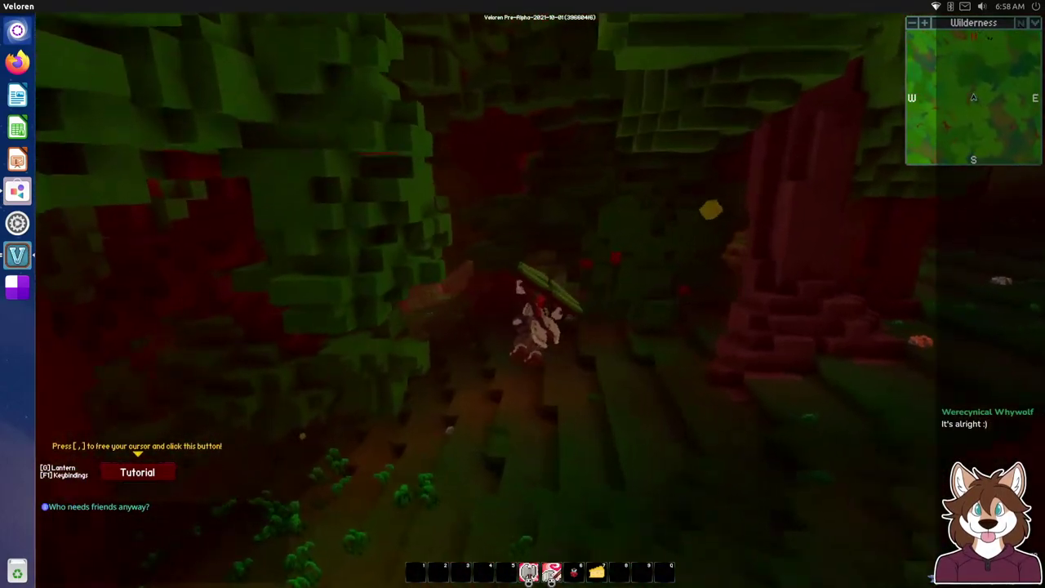
pyautogui.press('w')
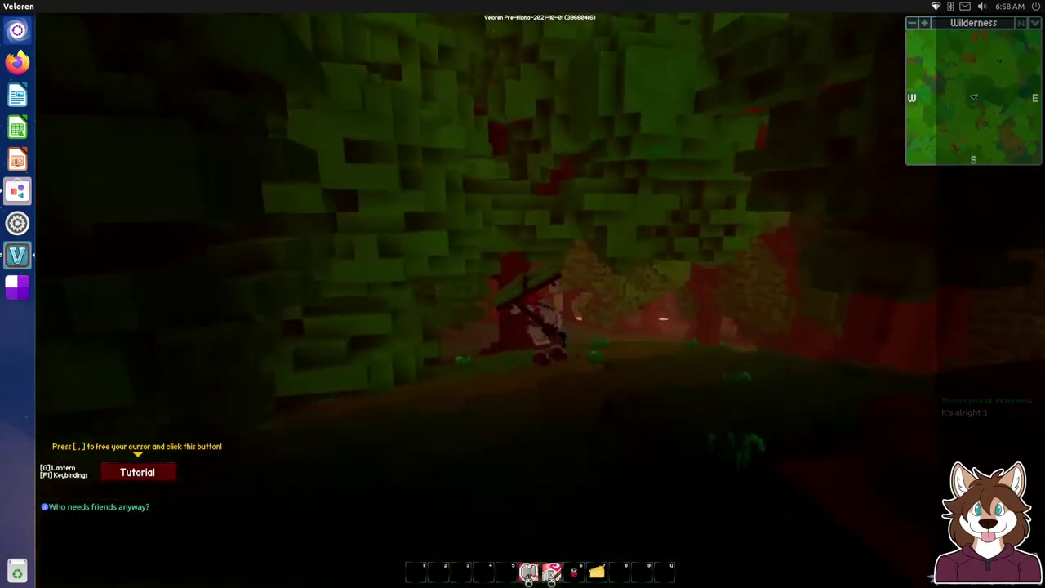
pyautogui.press('w')
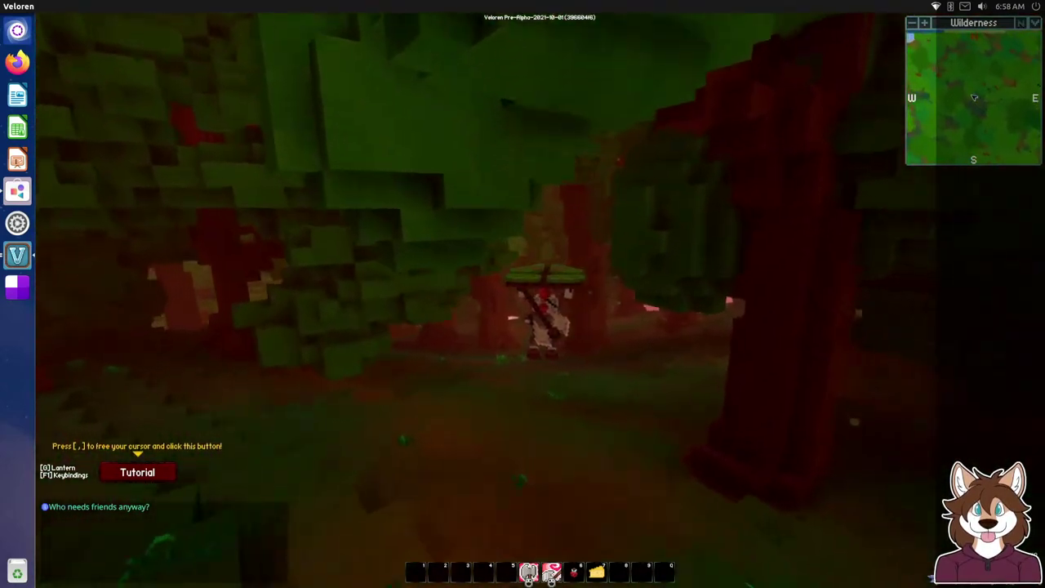
pyautogui.press('w')
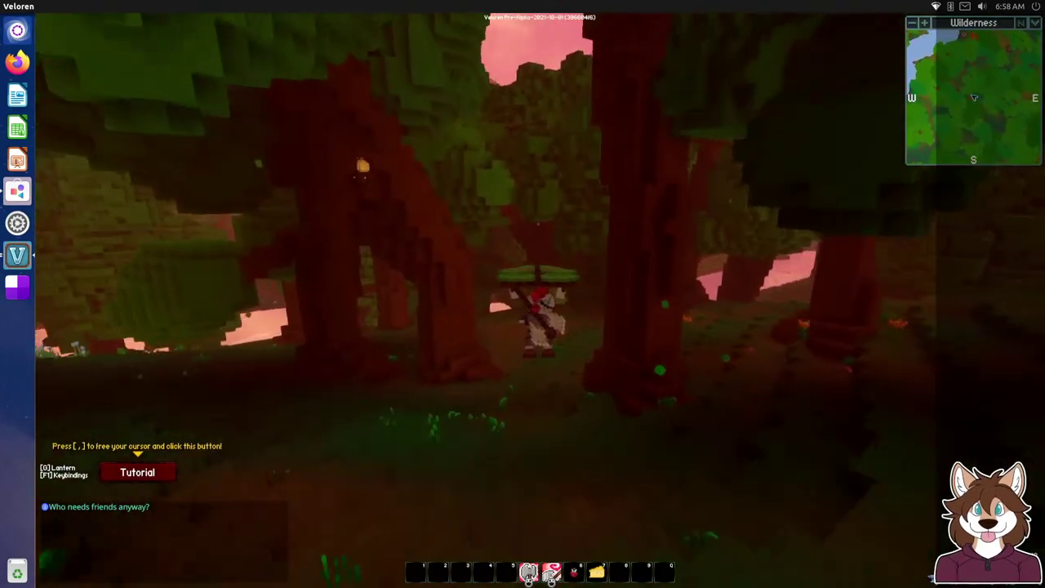
pyautogui.press('w')
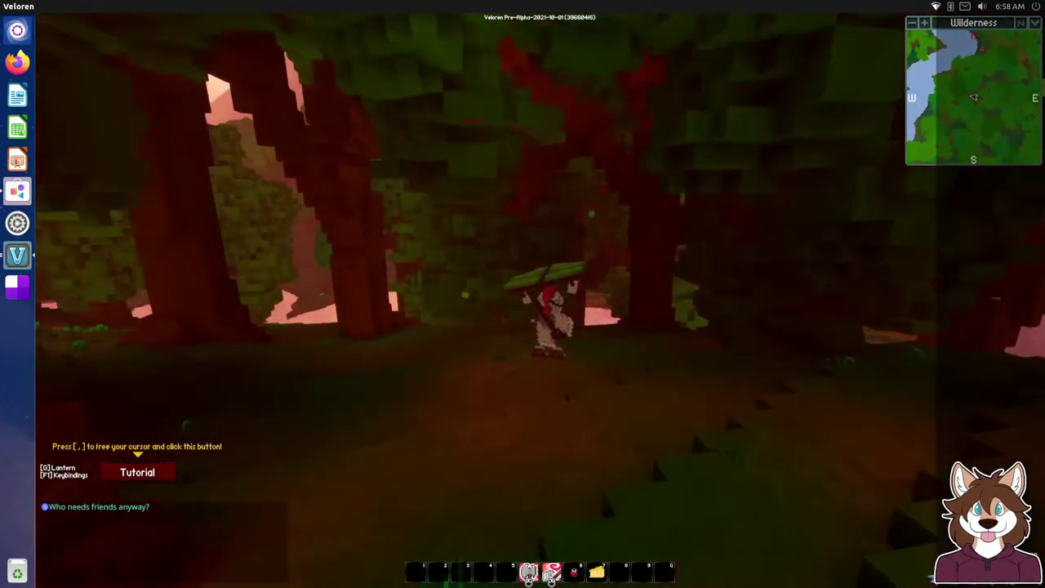
pyautogui.press('w')
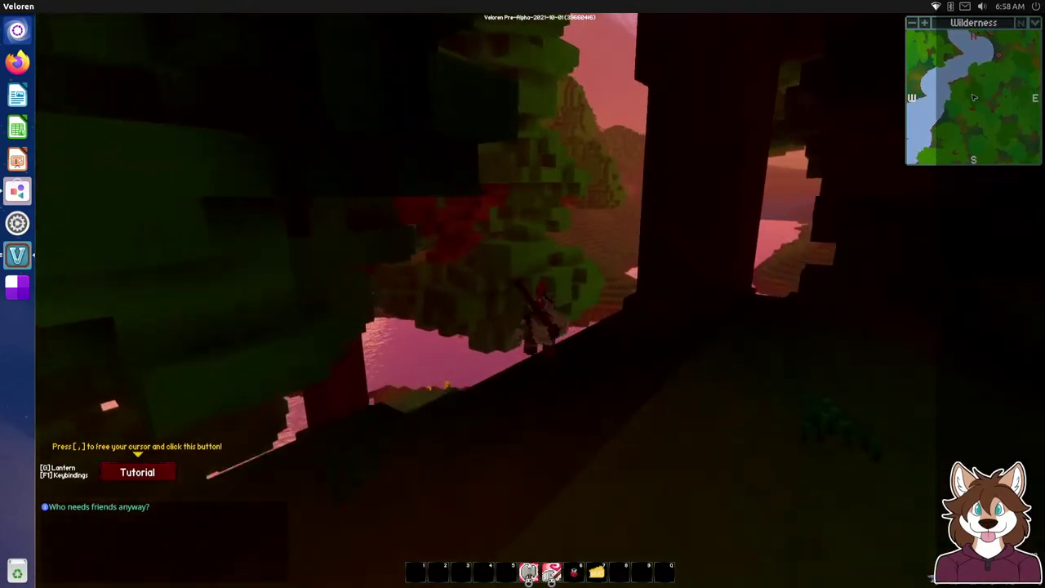
# Step: Walk from the river bank through the forest to the campfire to save a waypoint
pyautogui.press('w')
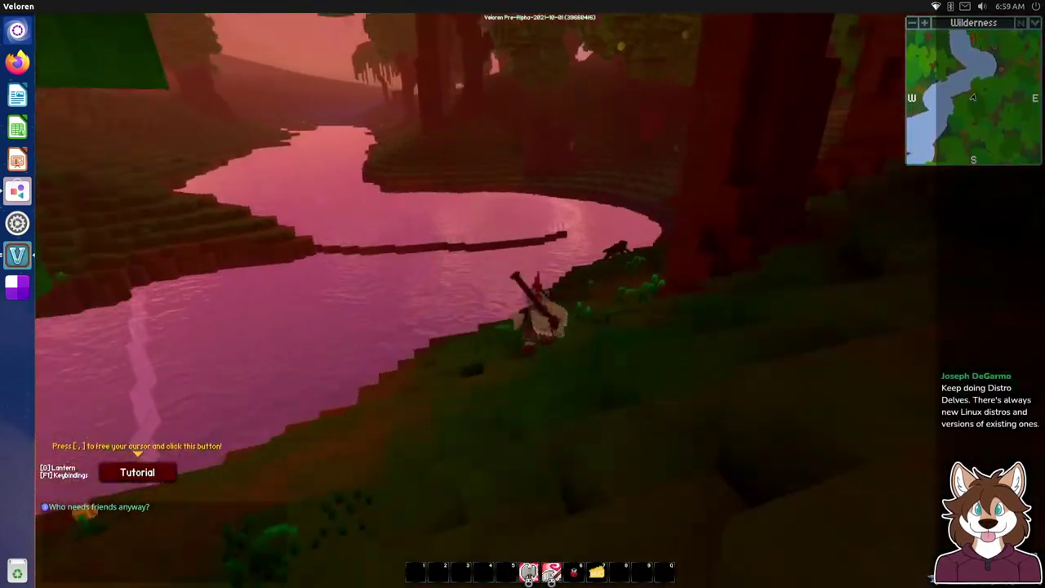
pyautogui.press('w')
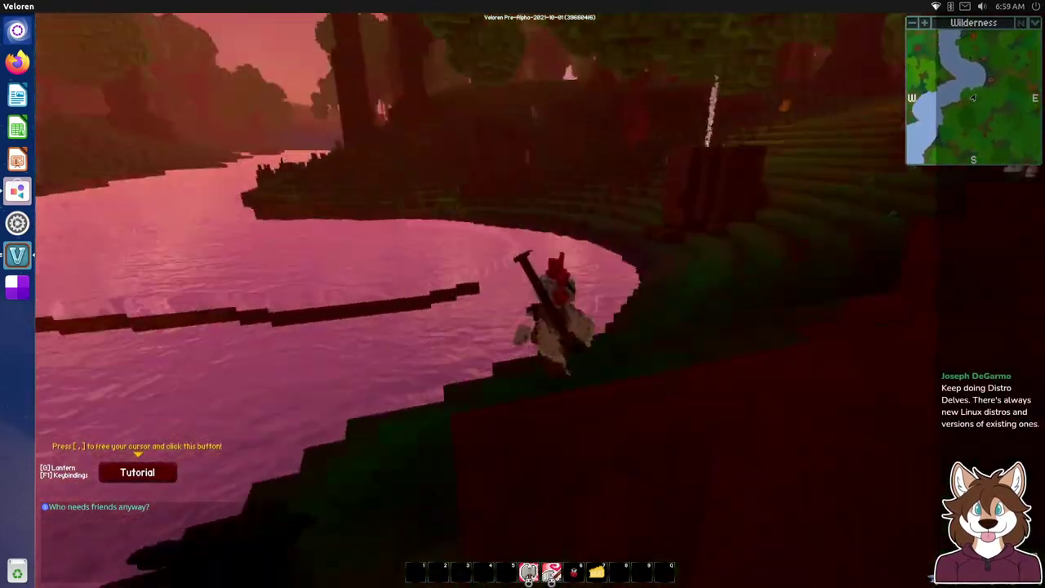
pyautogui.press('w')
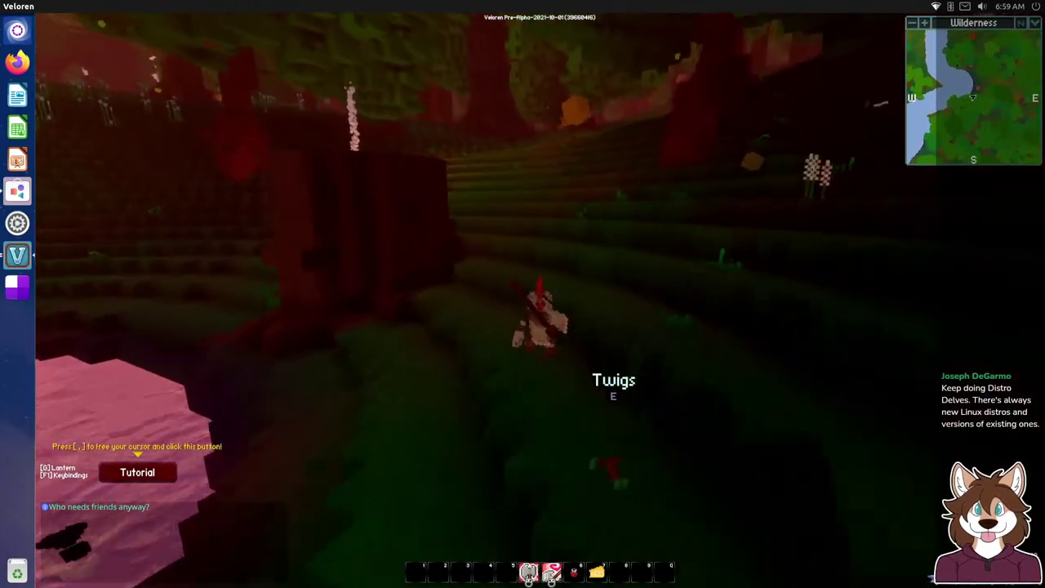
pyautogui.press('w')
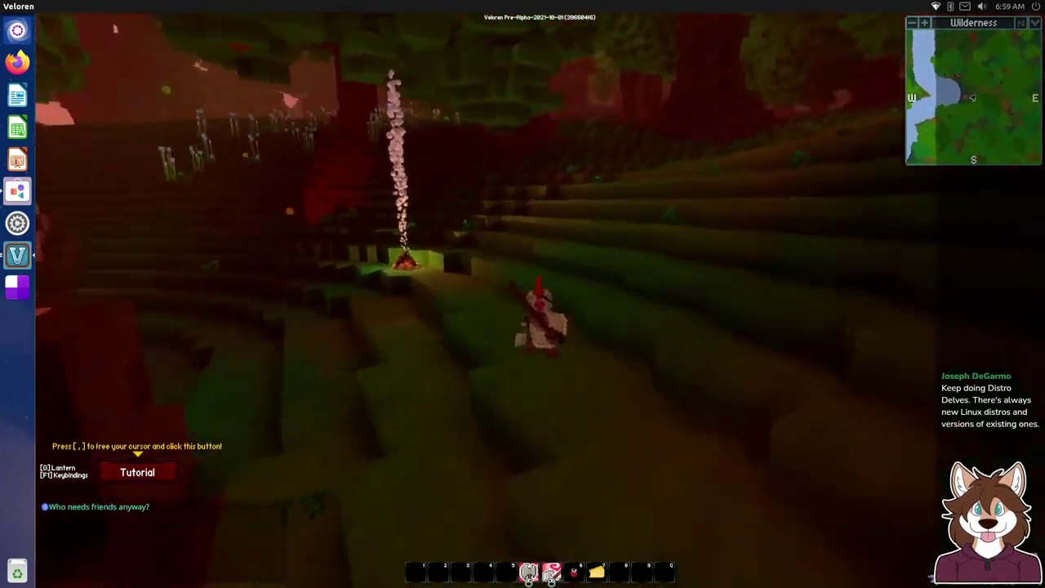
# Step: Walk past the Wild Flax and climb the terraced slope toward the pink pond
pyautogui.press('w')
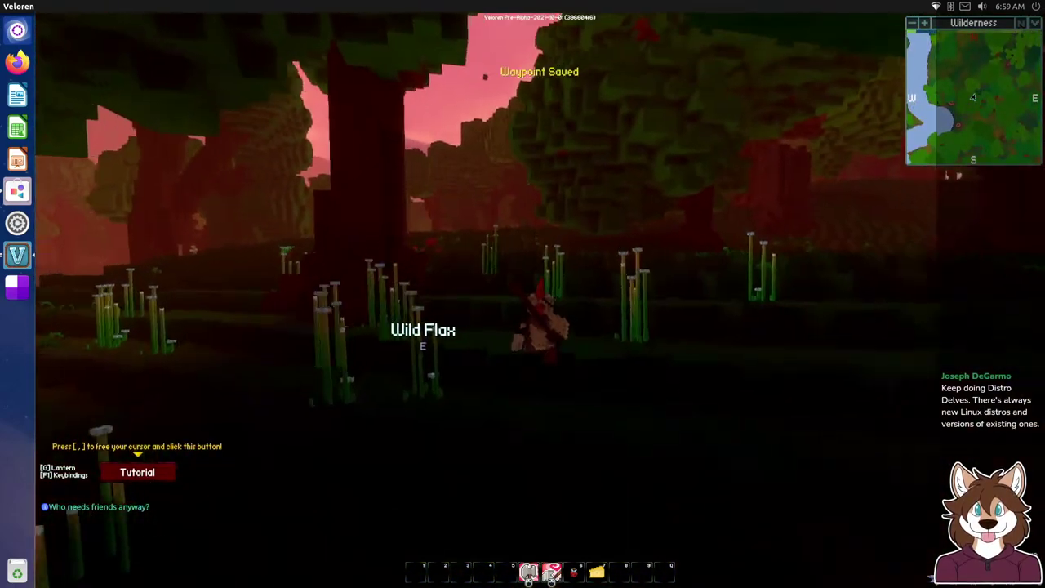
pyautogui.press('w')
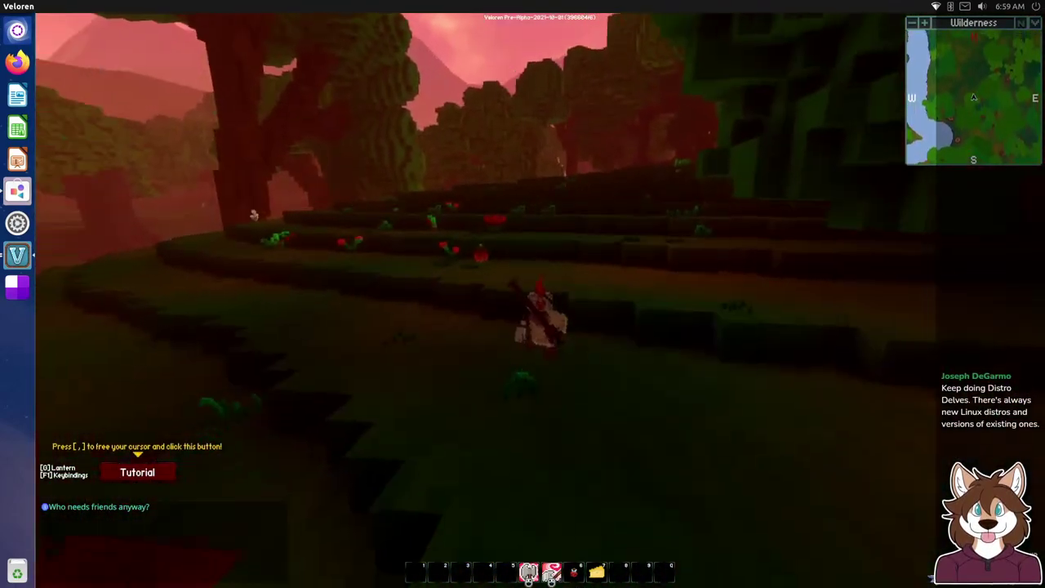
pyautogui.press('w')
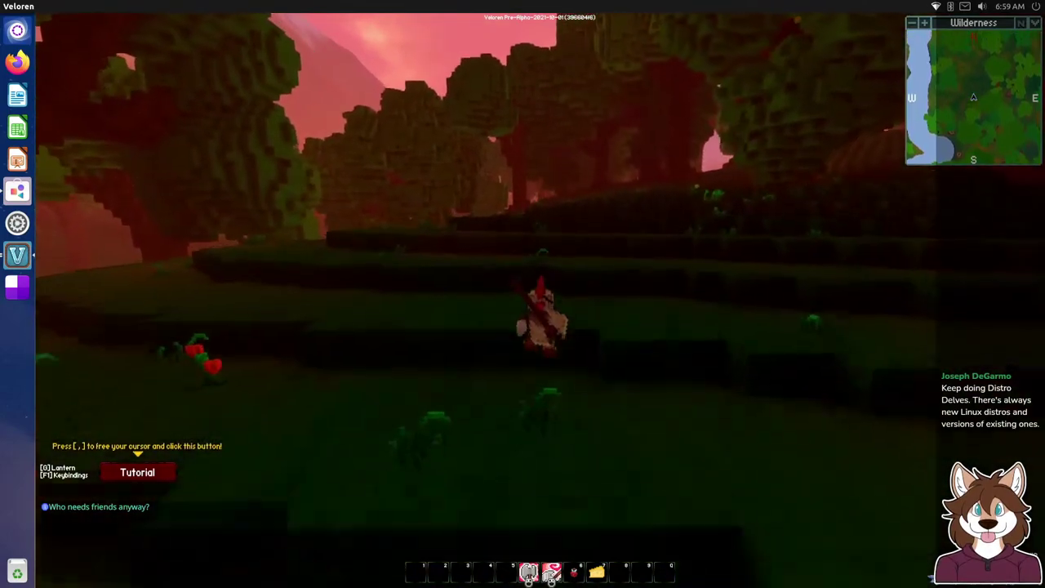
pyautogui.press('w')
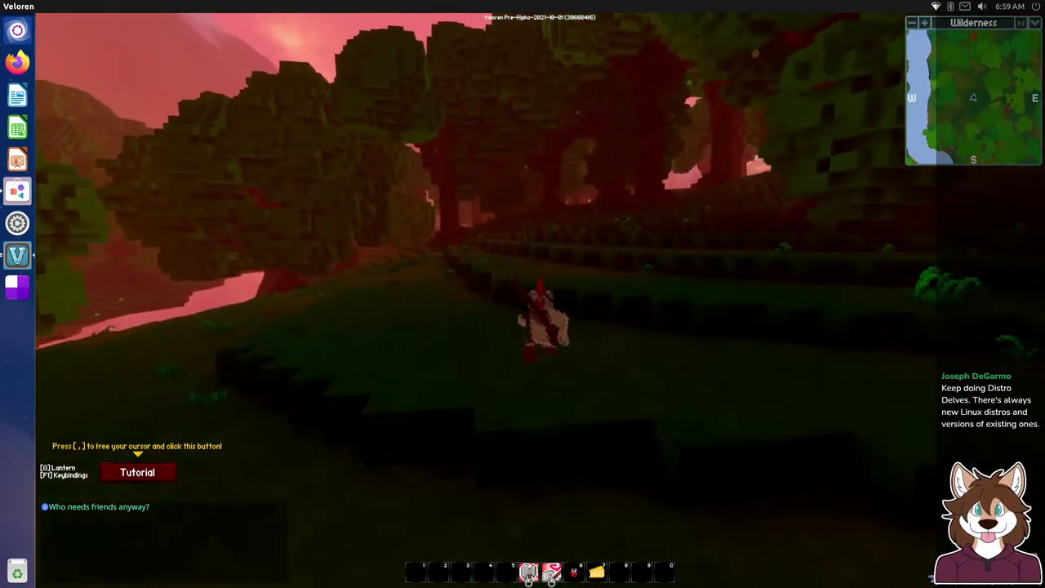
# Step: Continue through the trees to the edge of the pink river
pyautogui.press('w')
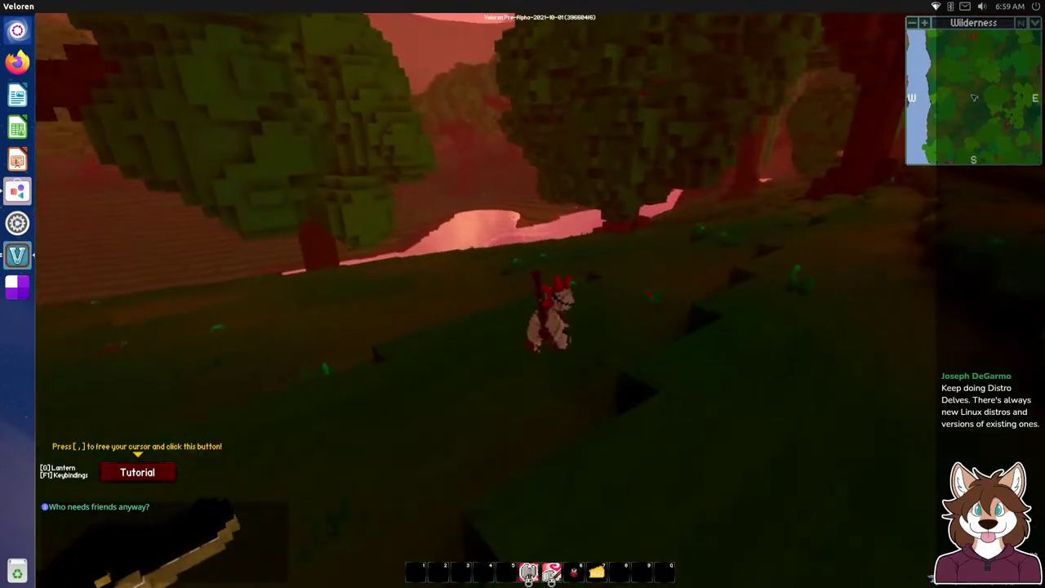
pyautogui.press('w')
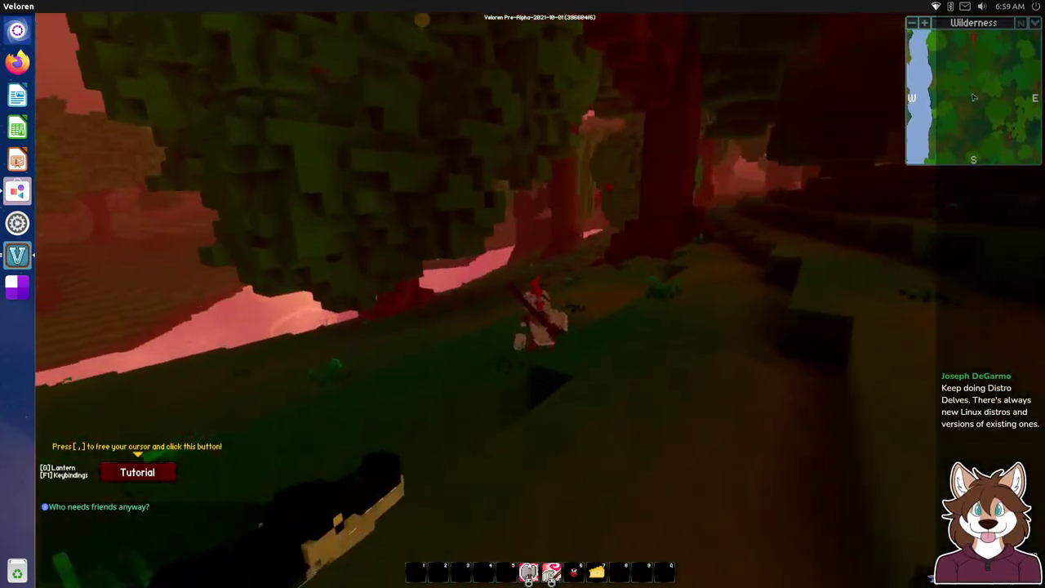
pyautogui.press('w')
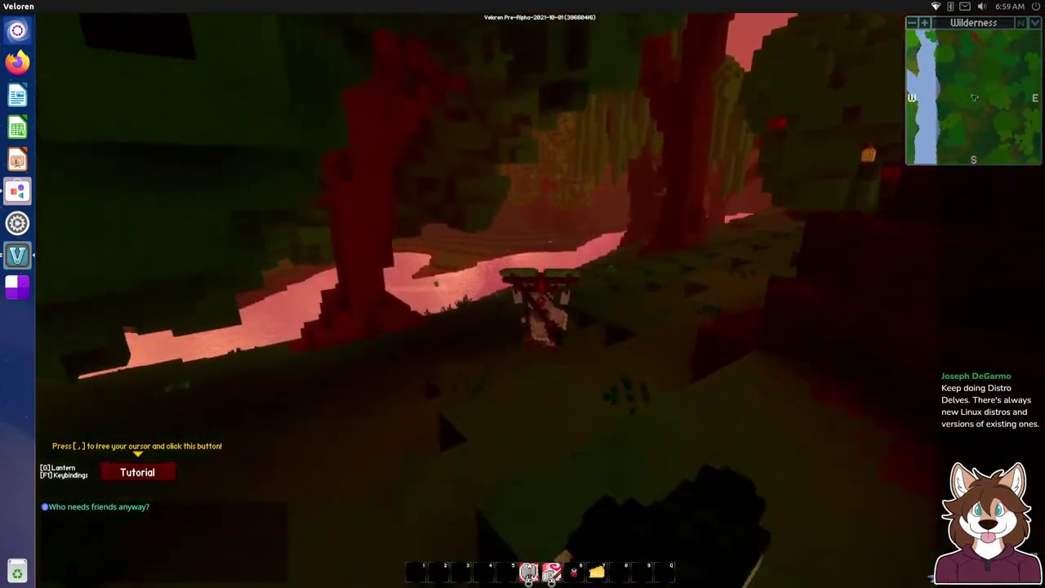
pyautogui.press('w')
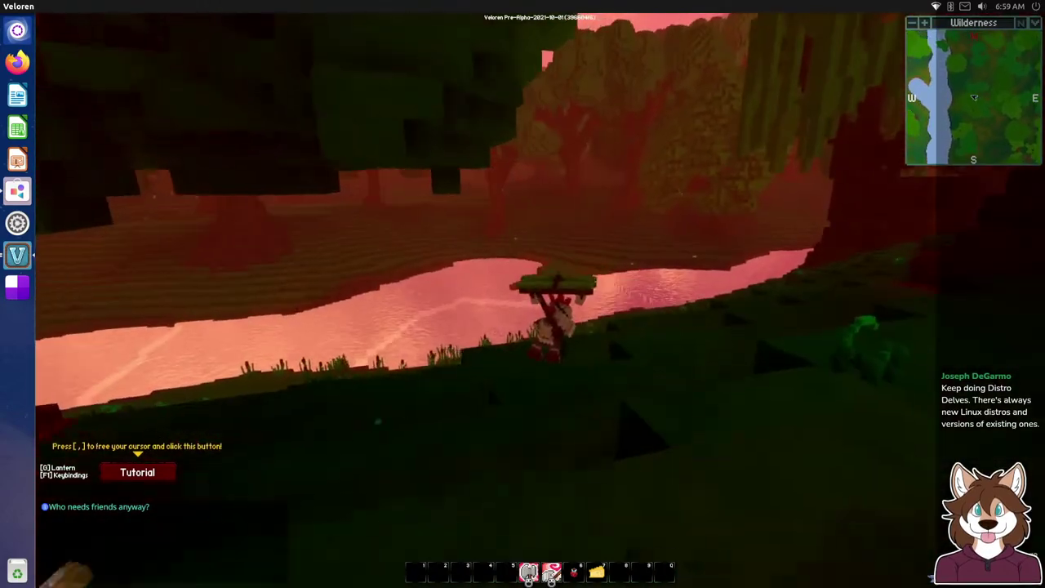
# Step: Follow the pink river along its bank, then head uphill through the forest past the Stones
pyautogui.press('w')
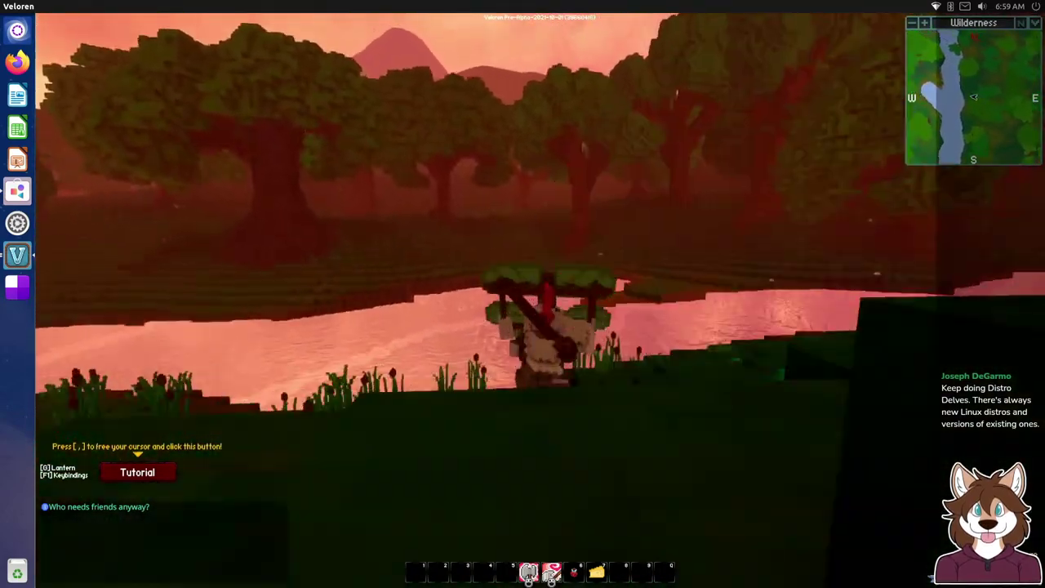
pyautogui.press('w')
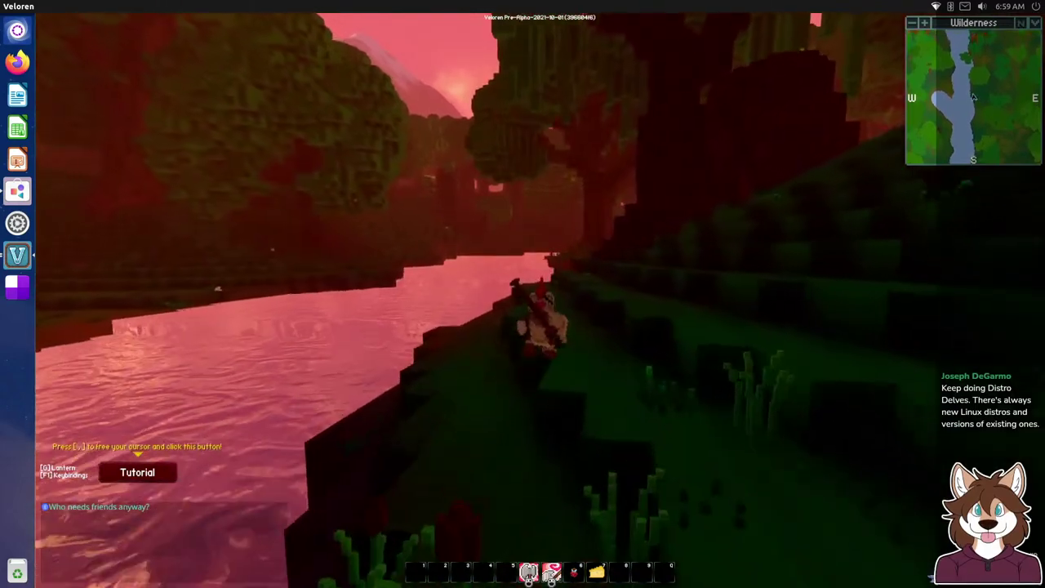
pyautogui.press('w')
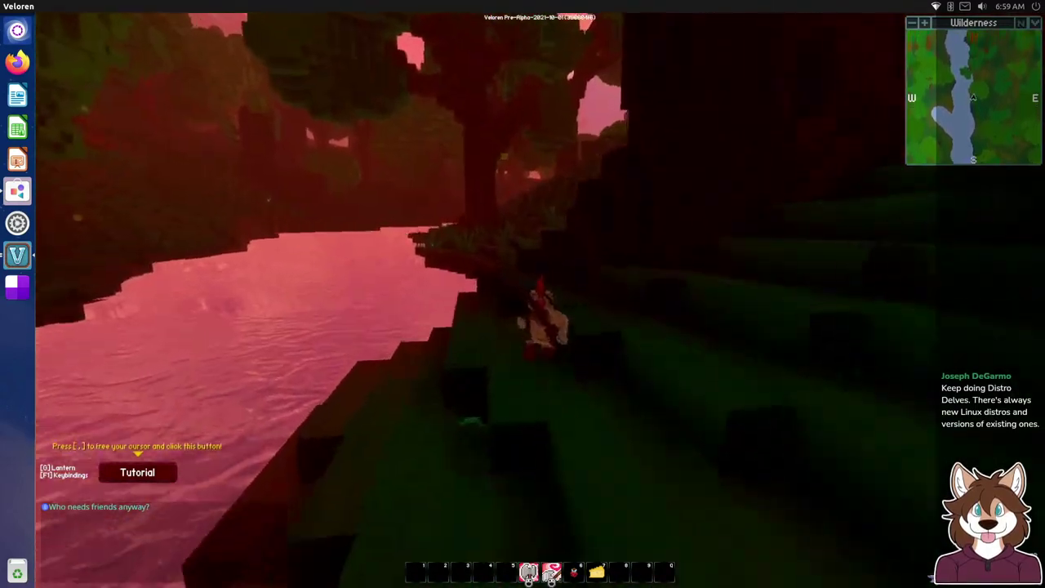
pyautogui.press('w')
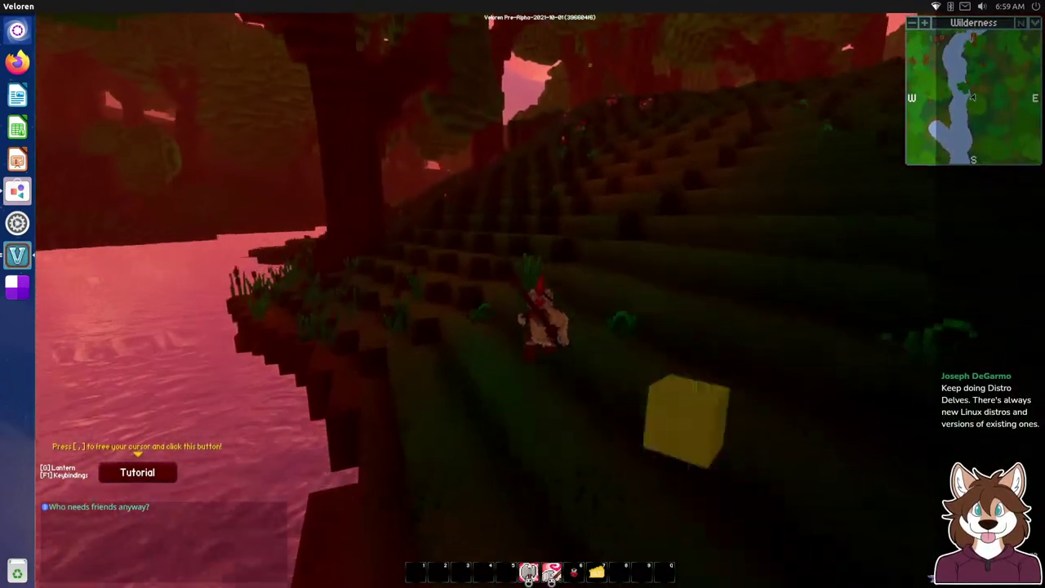
pyautogui.press('w')
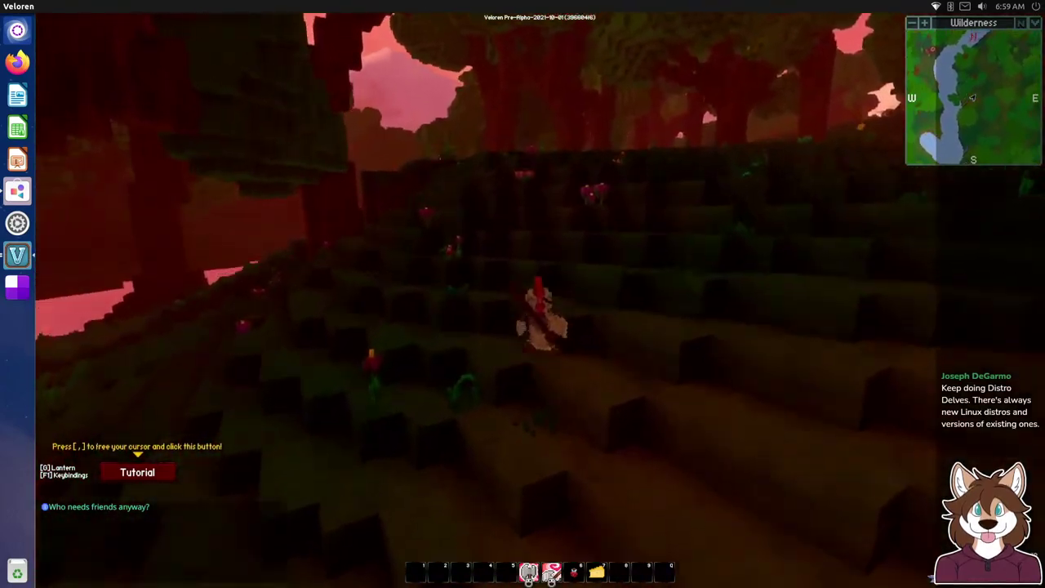
pyautogui.press('w')
pyautogui.press('w')
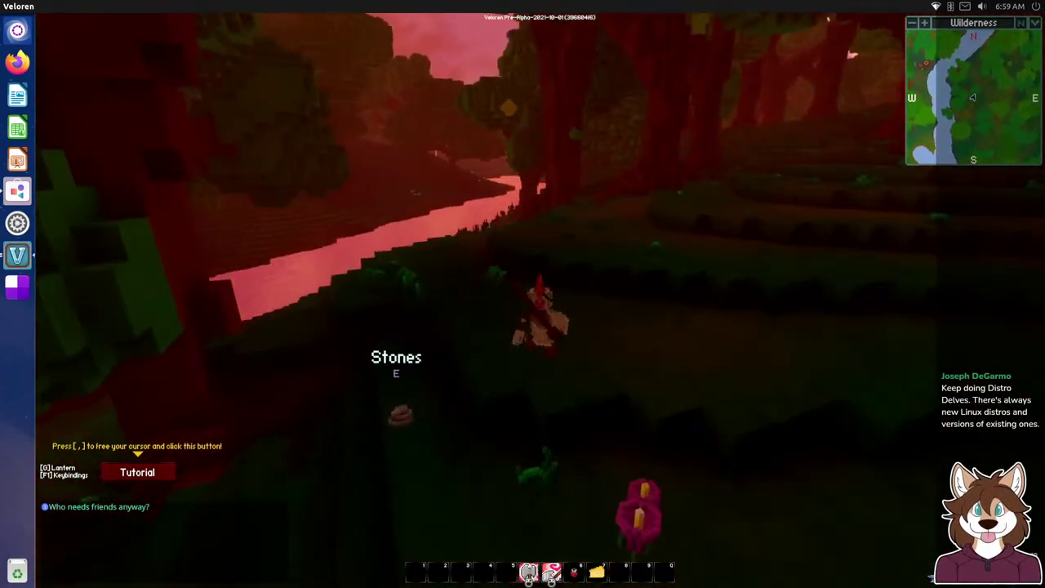
# Step: Glide over the river bank and keep moving along the riverbank toward the trees
pyautogui.press('w')
pyautogui.press('shift')
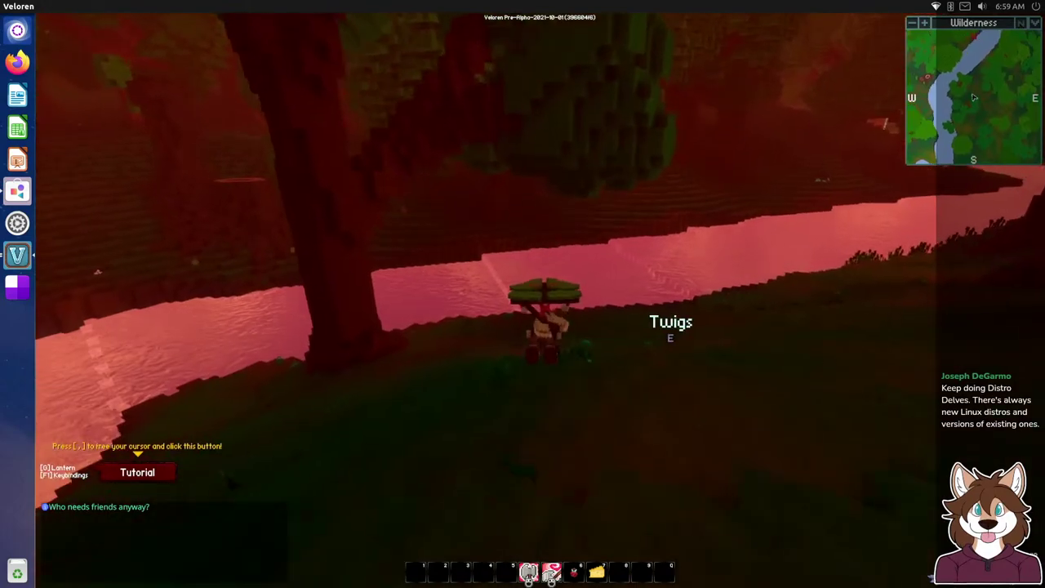
pyautogui.press('w')
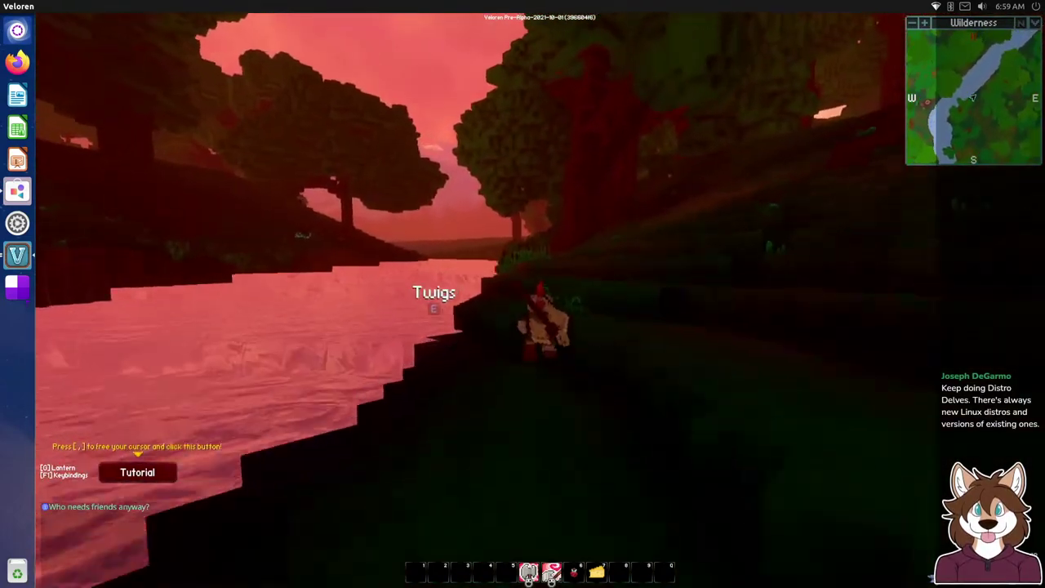
pyautogui.press('w')
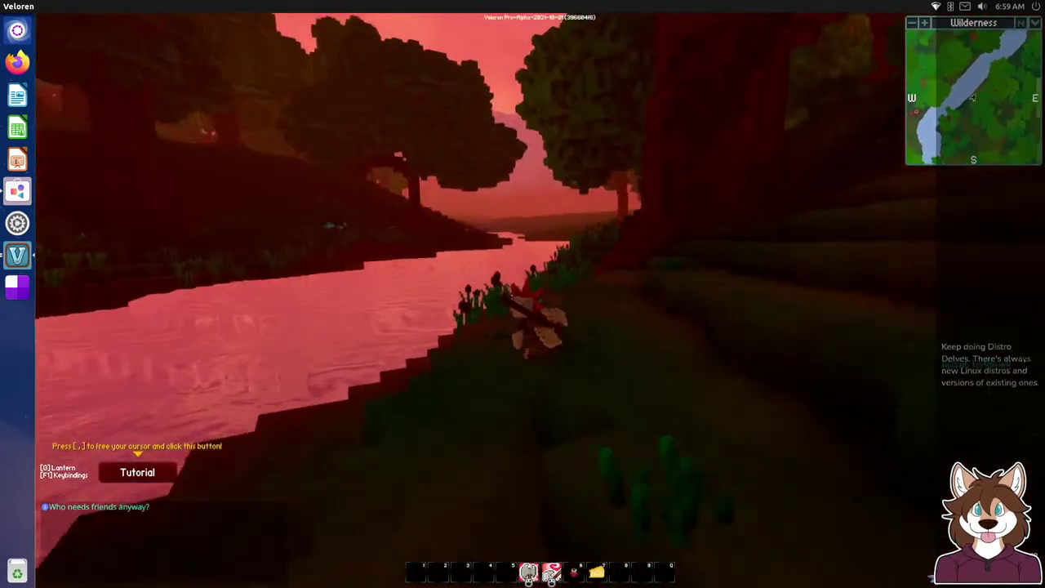
pyautogui.press('w')
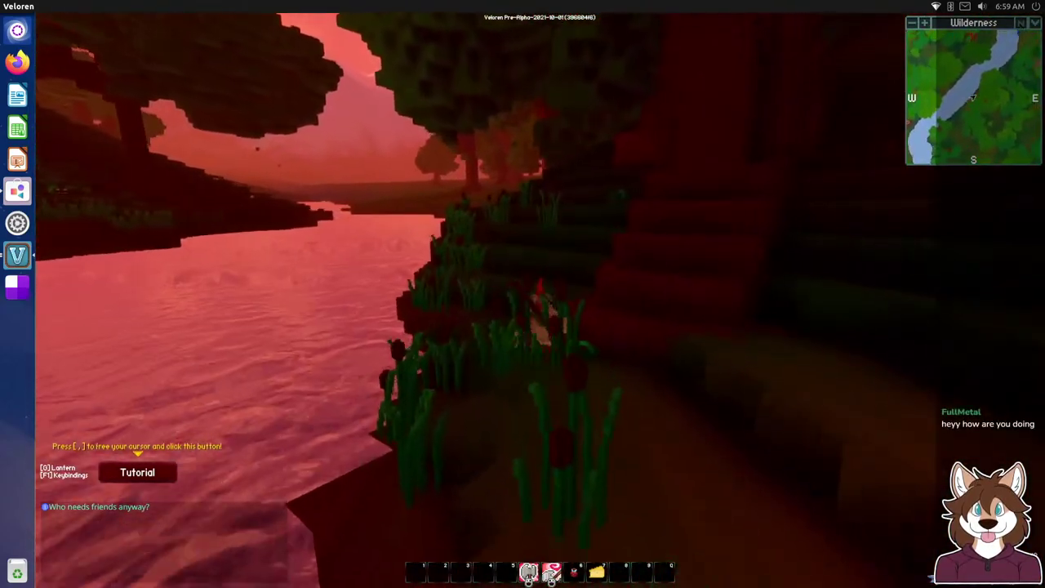
pyautogui.press('w')
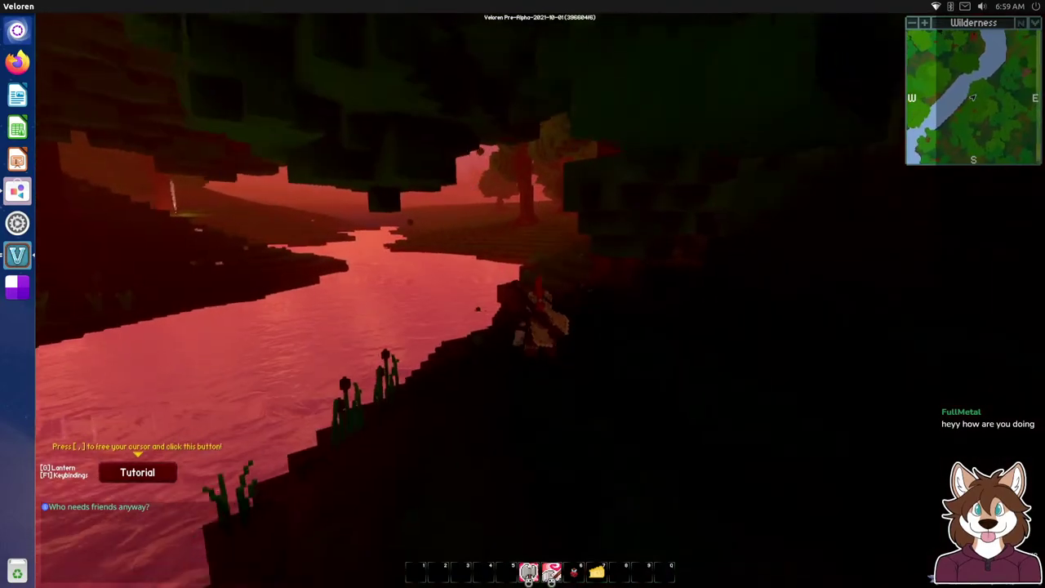
pyautogui.press('w')
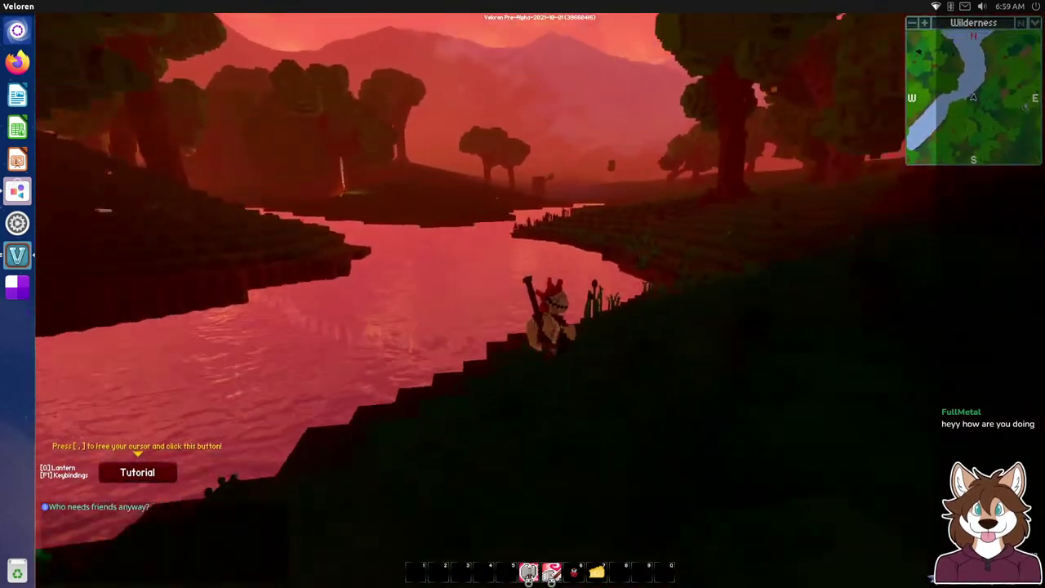
pyautogui.press('w')
pyautogui.press('w')
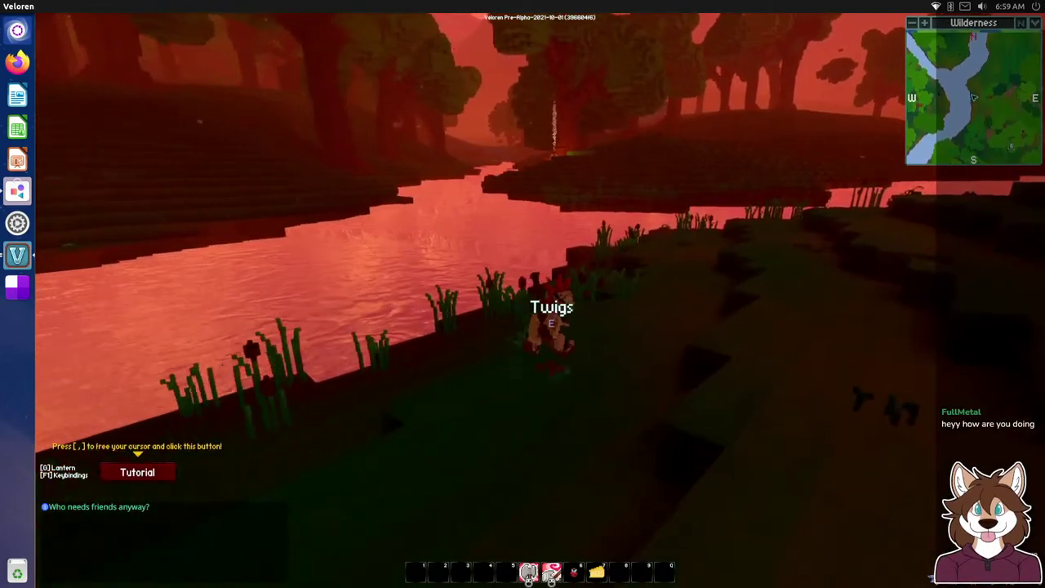
# Step: Swim across the river, climb the grassy far bank, and reach the campfire to save a waypoint
pyautogui.press('w')
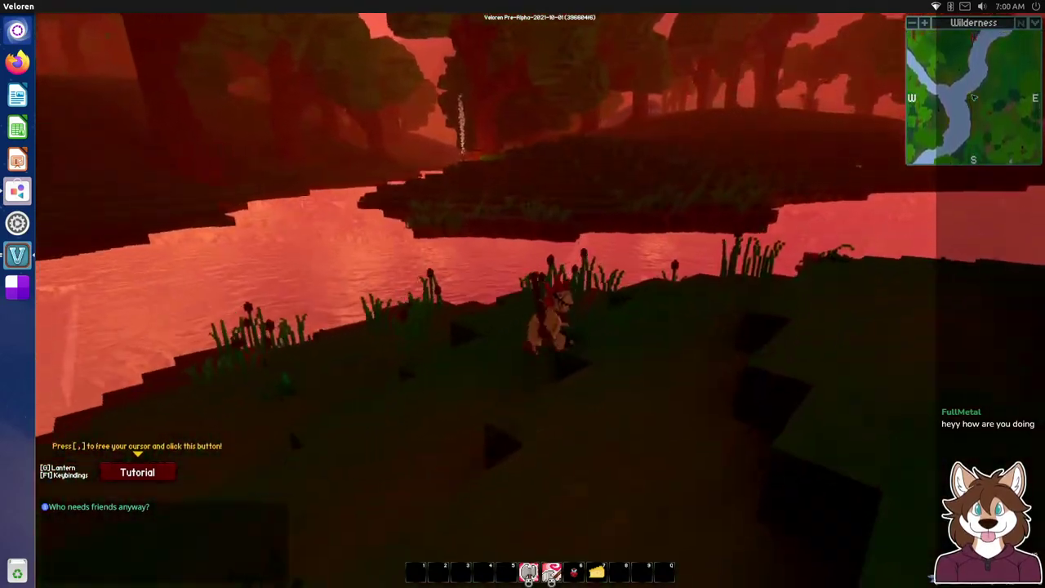
pyautogui.press('w')
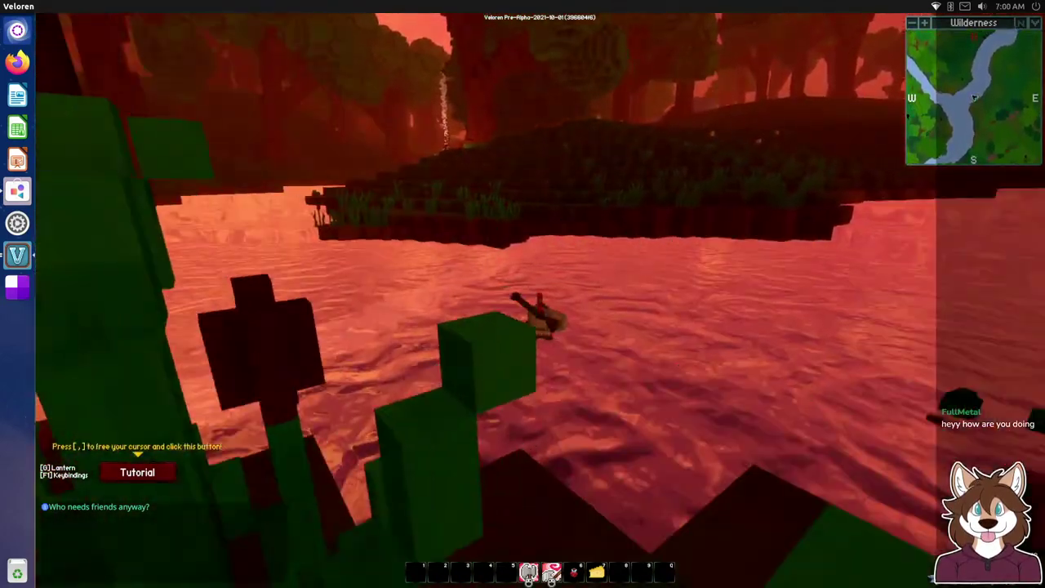
pyautogui.press('w')
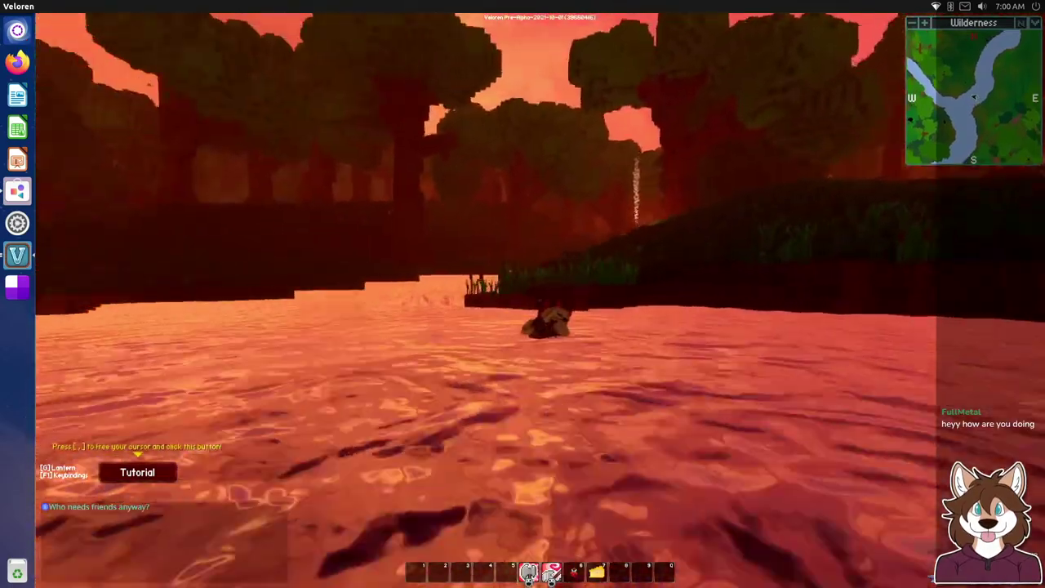
pyautogui.press('w')
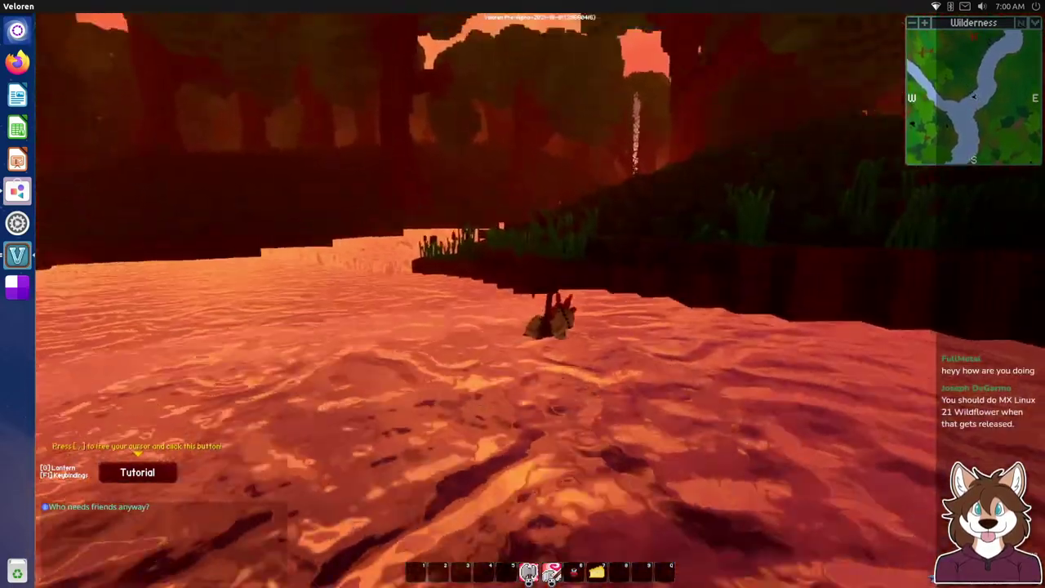
pyautogui.press('w')
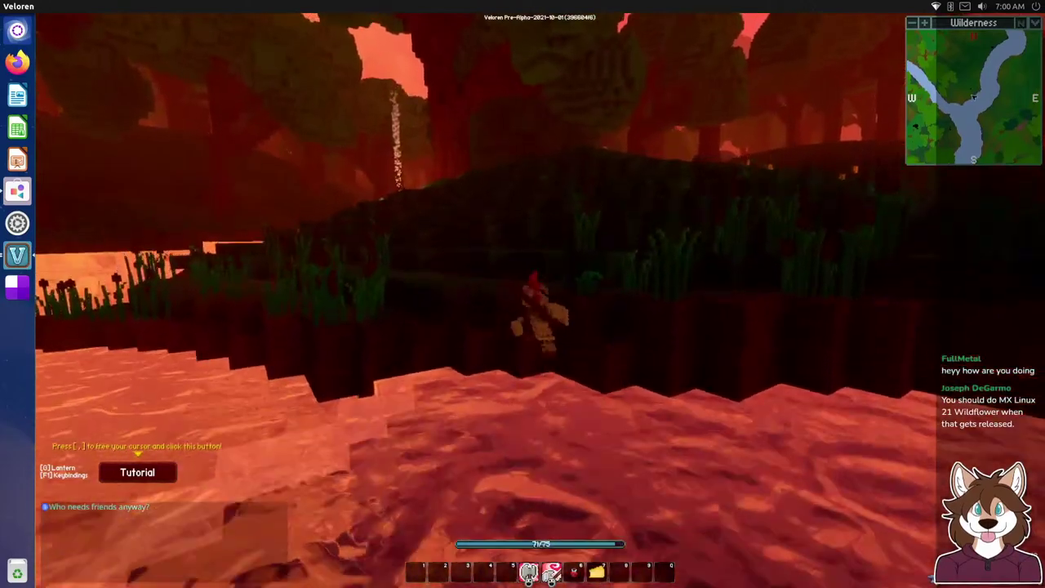
pyautogui.press('w')
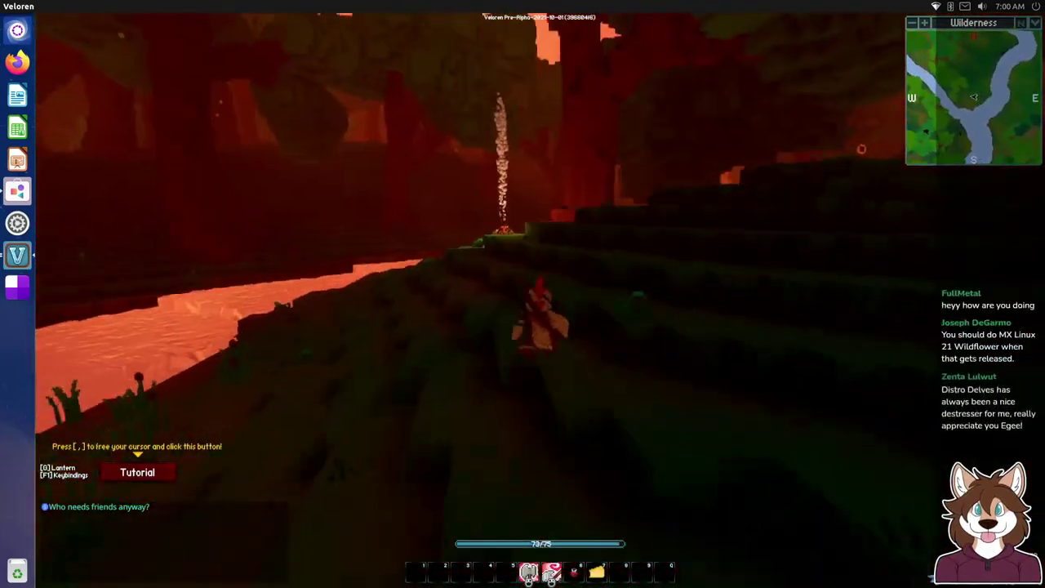
pyautogui.press('w')
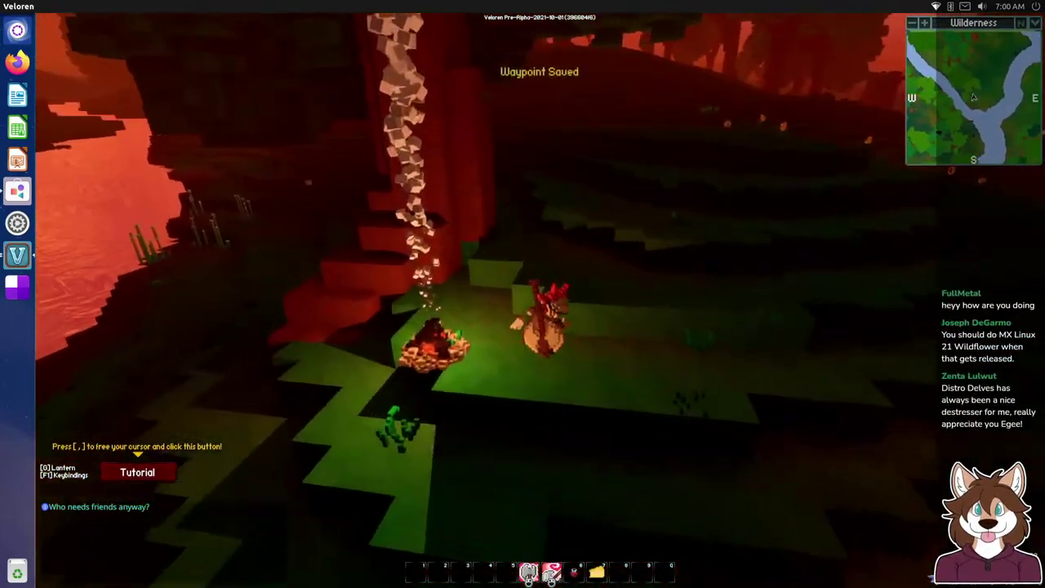
# Step: Walk from the campfire up the dark slope through the woods past the twigs
pyautogui.press('w')
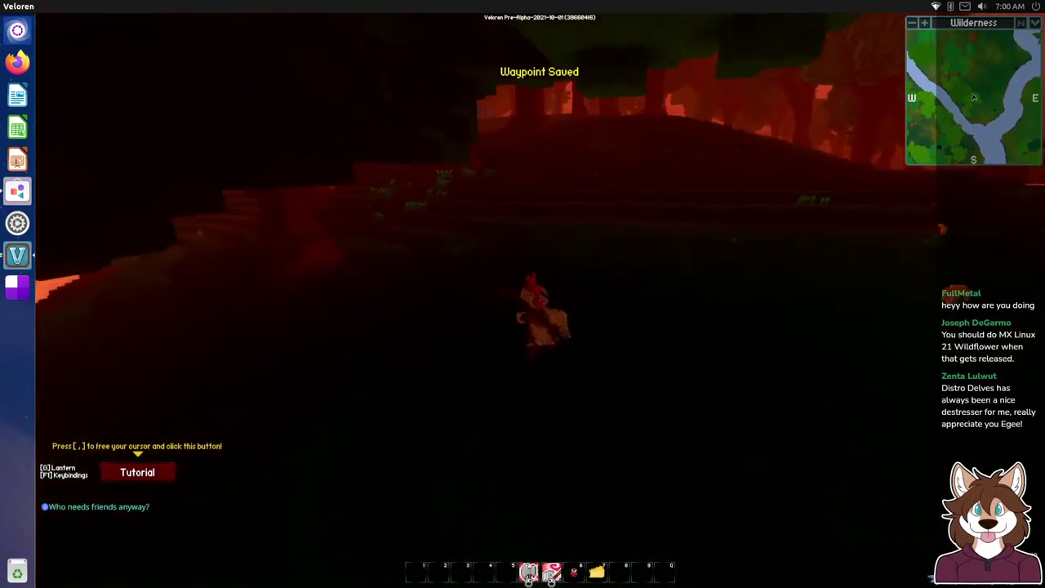
pyautogui.press('w')
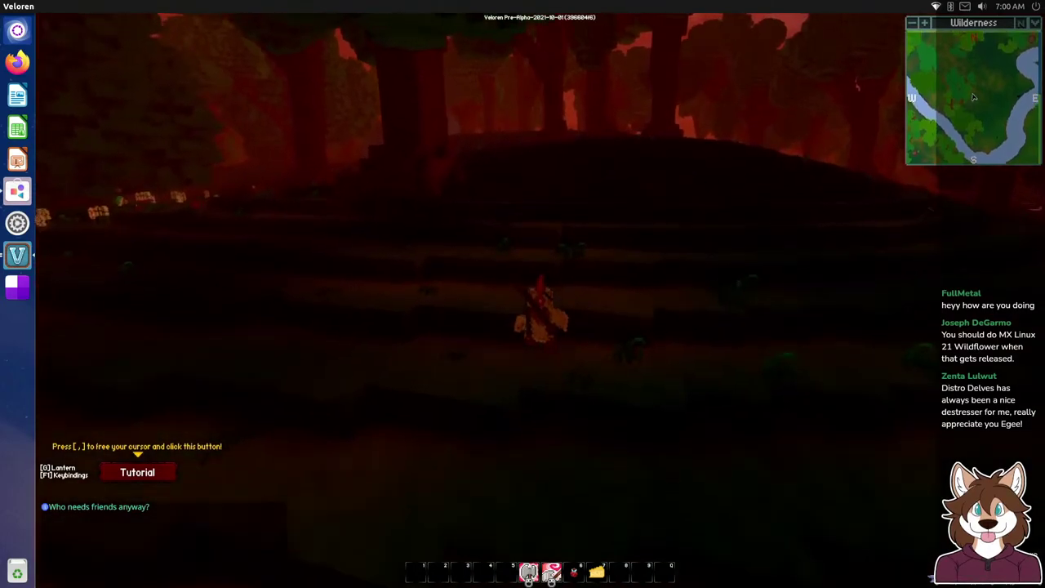
pyautogui.press('w')
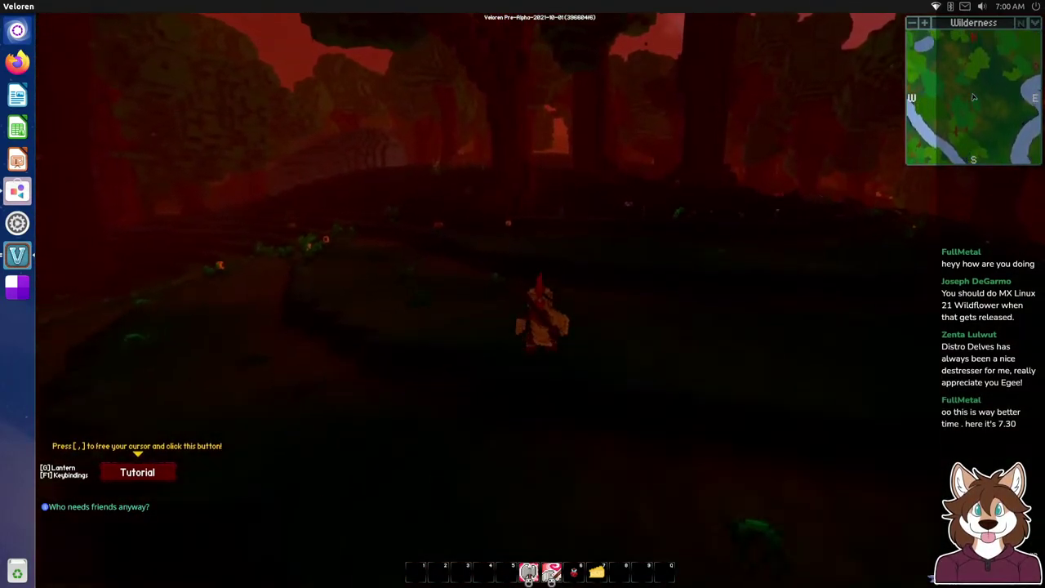
pyautogui.press('w')
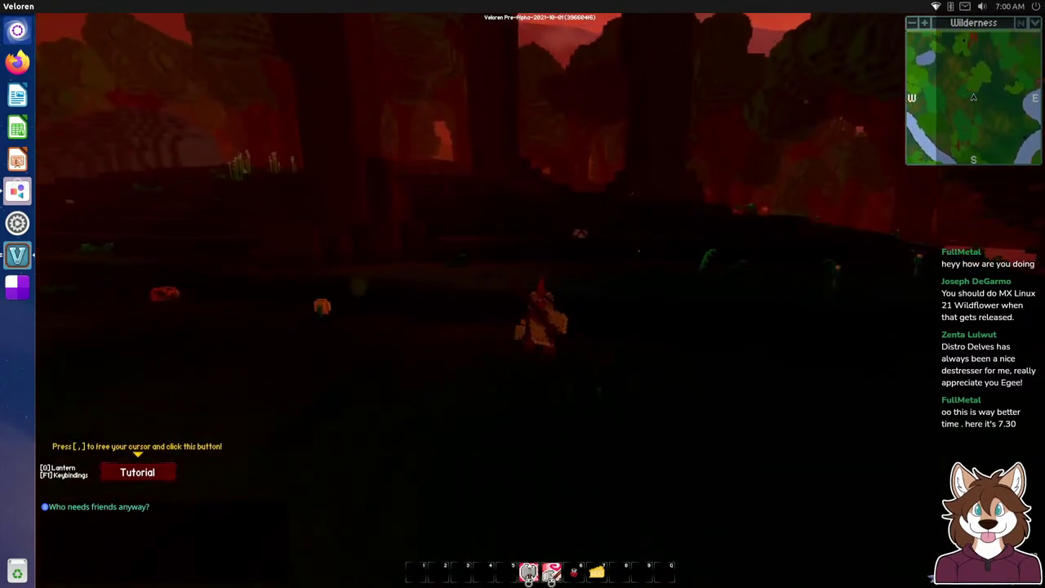
pyautogui.press('w')
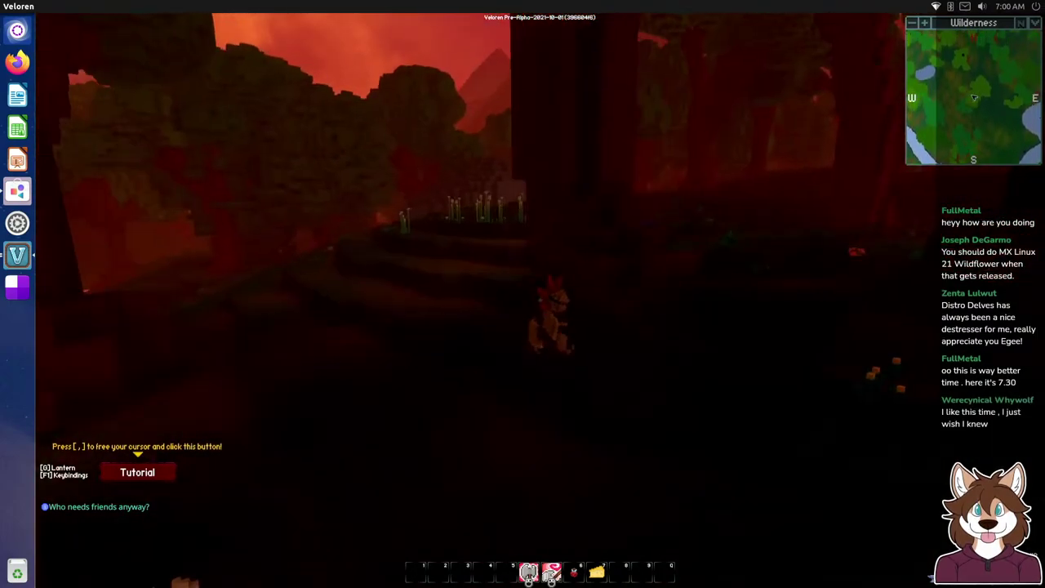
pyautogui.press('w')
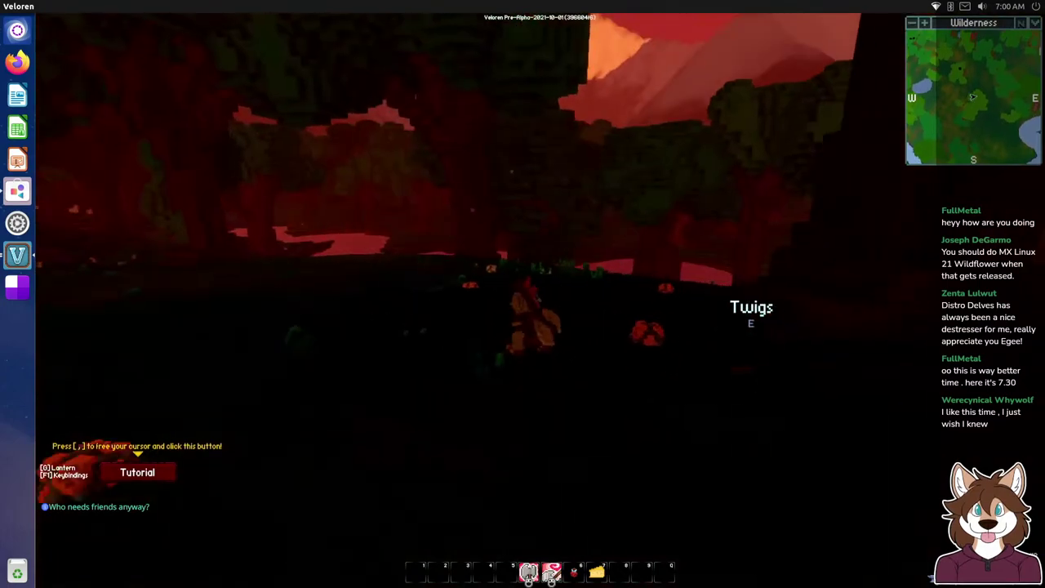
# Step: Turn left toward the river and walk on to the riverbank
pyautogui.press('w')
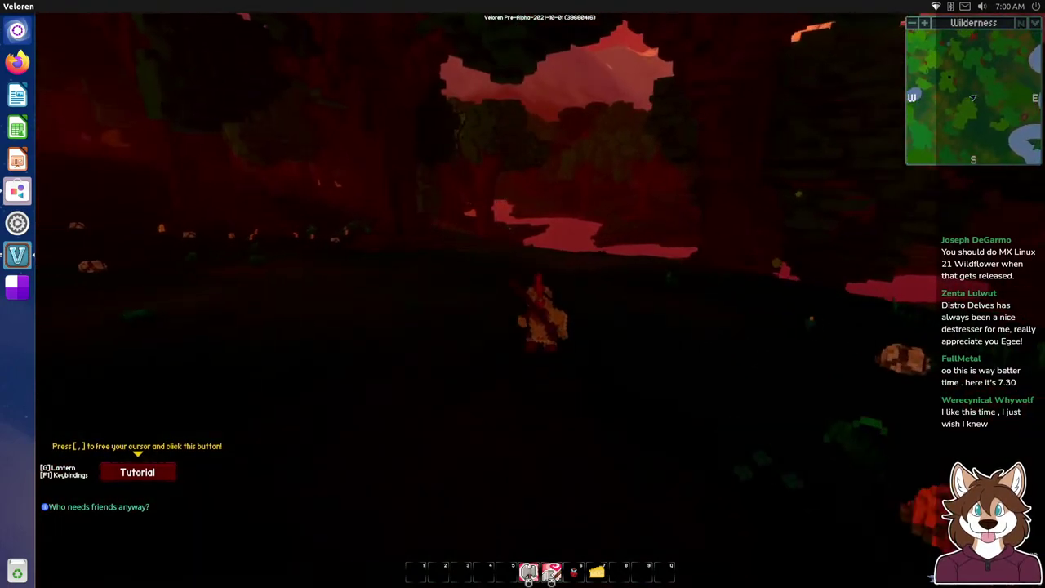
pyautogui.press('w')
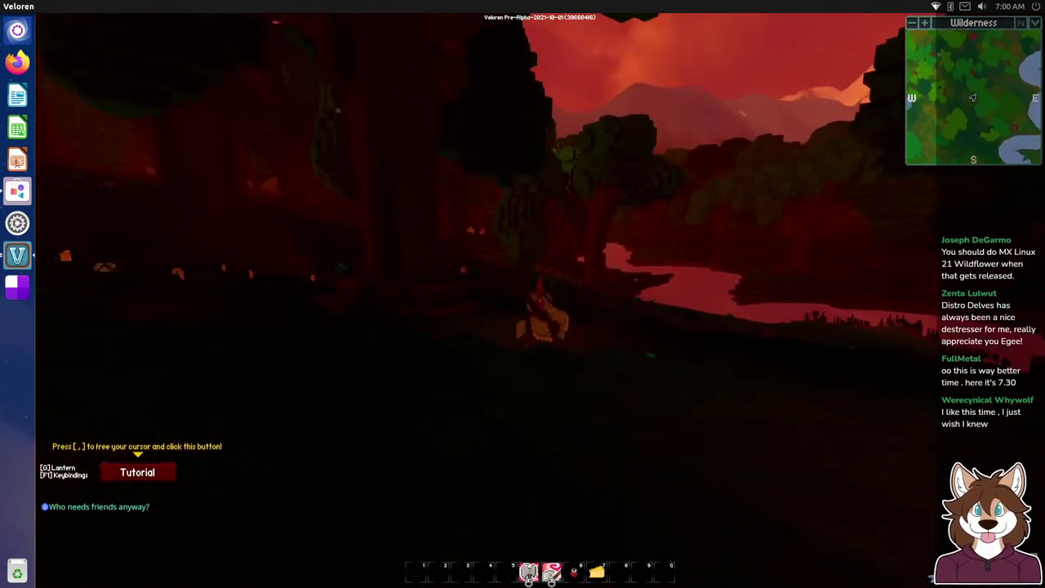
pyautogui.press('w')
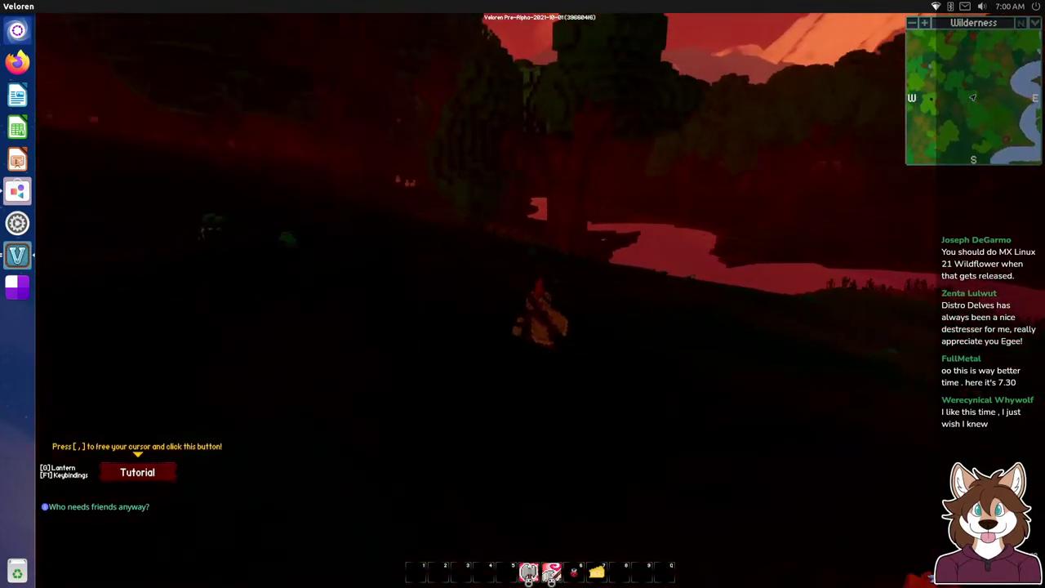
pyautogui.press('w')
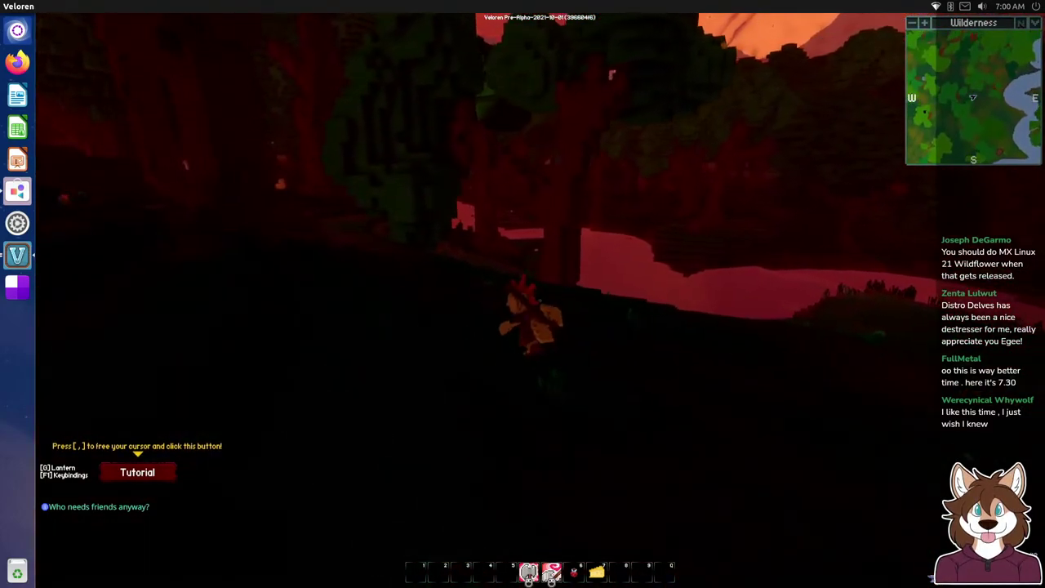
# Step: Follow the river onward until entering the Breed Catacombs area
pyautogui.press('w')
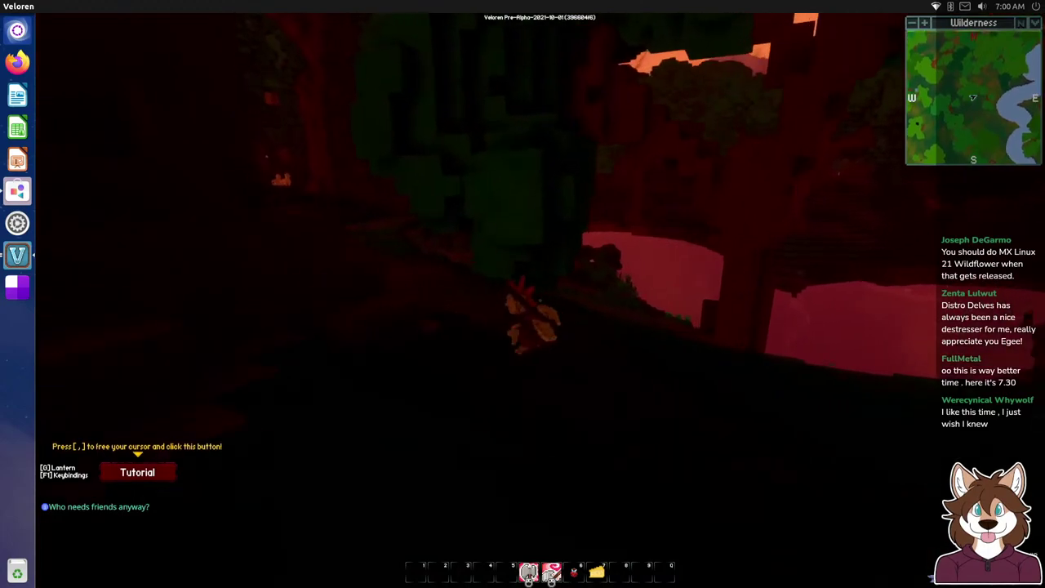
pyautogui.press('w')
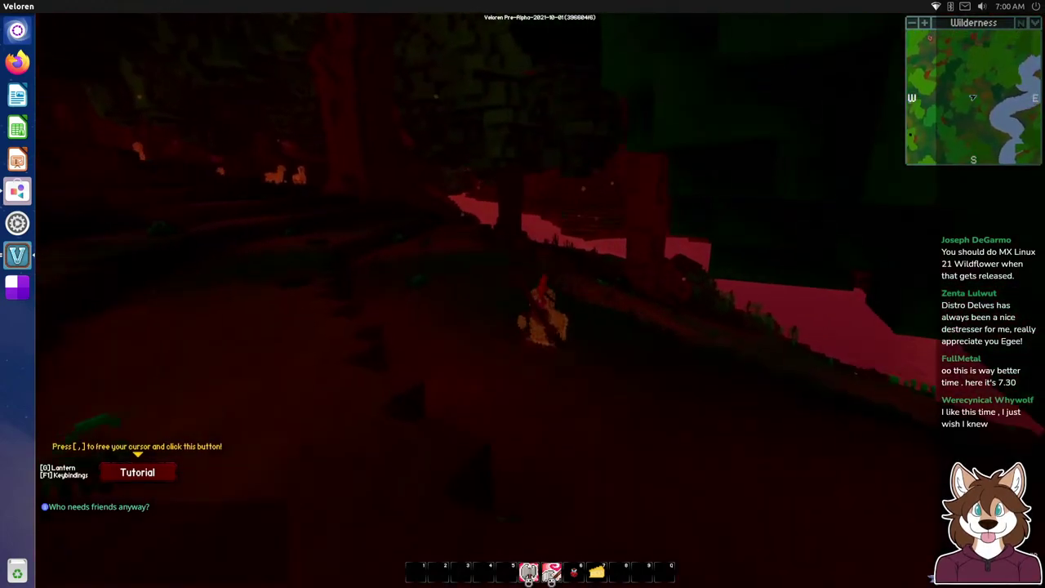
pyautogui.press('w')
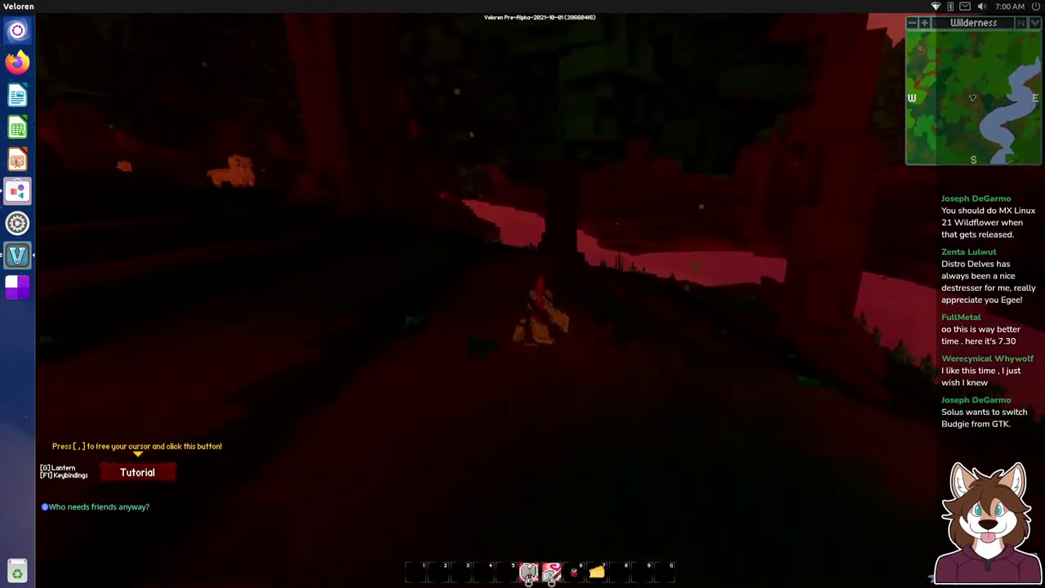
pyautogui.press('w')
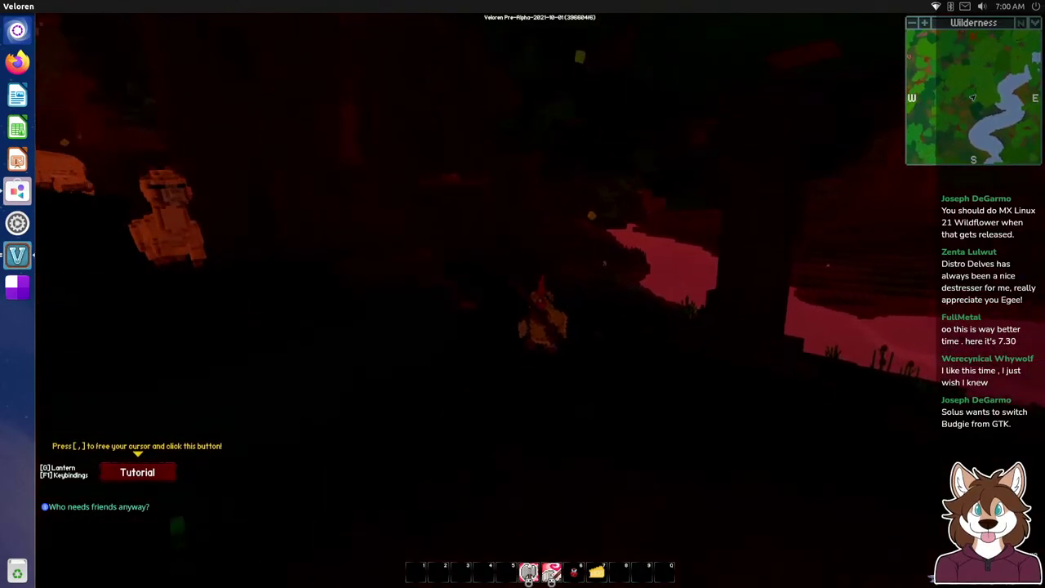
pyautogui.press('w')
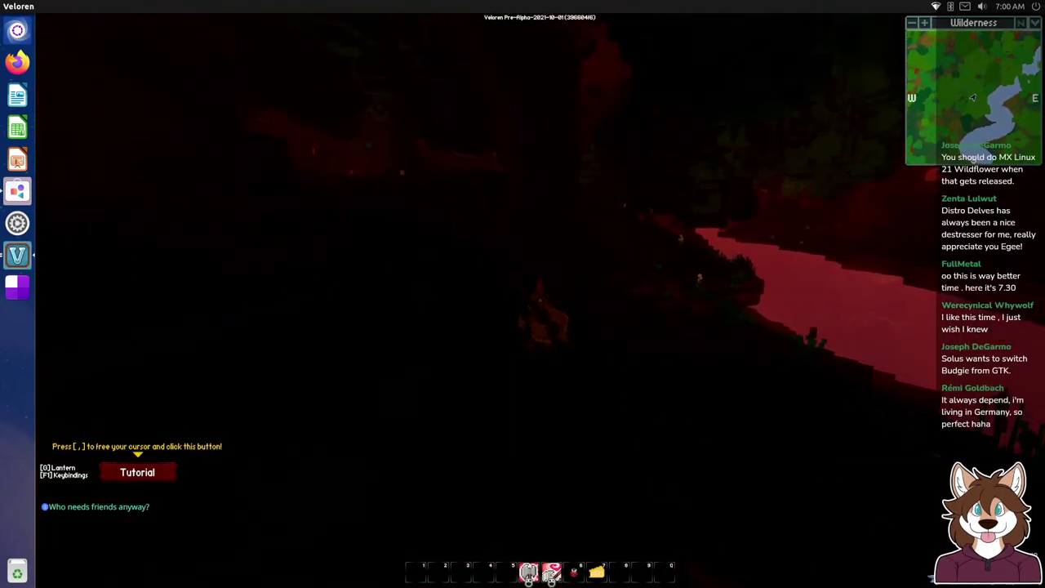
pyautogui.press('w')
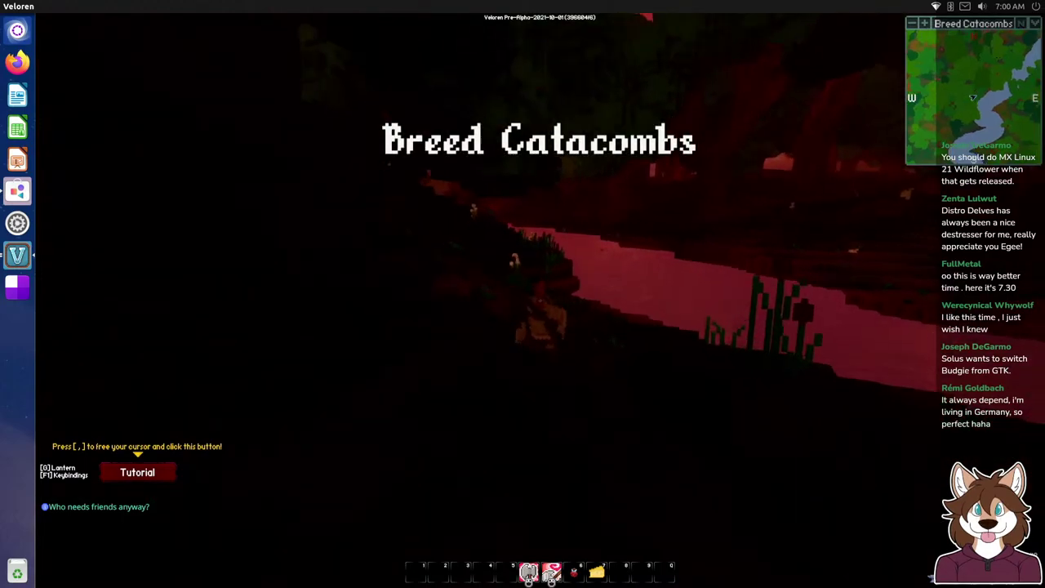
# Step: Pause Veloren, quit the game, and close the Airshipper launcher
pyautogui.press('Escape')
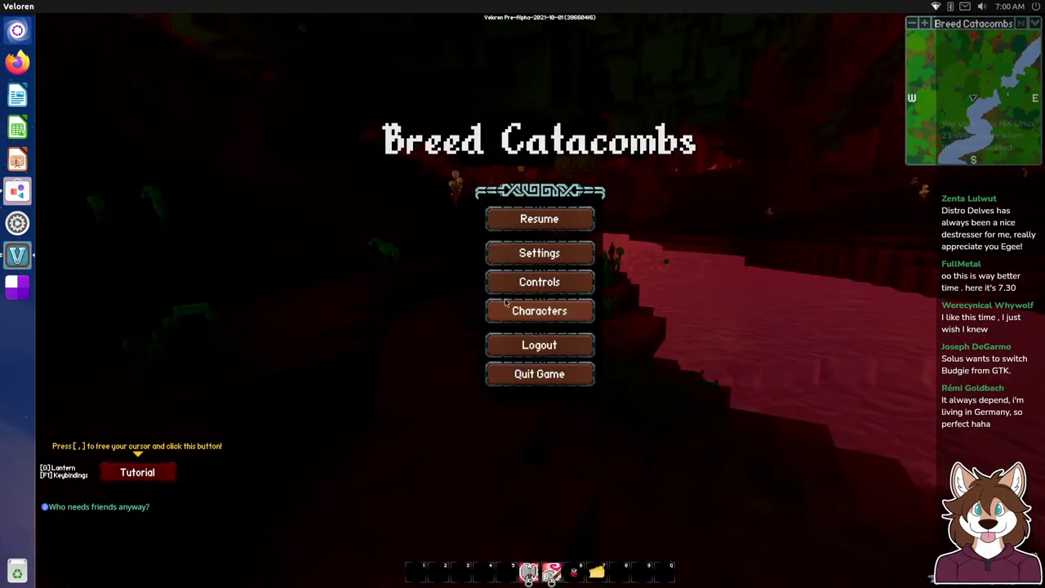
pyautogui.click(531, 372)
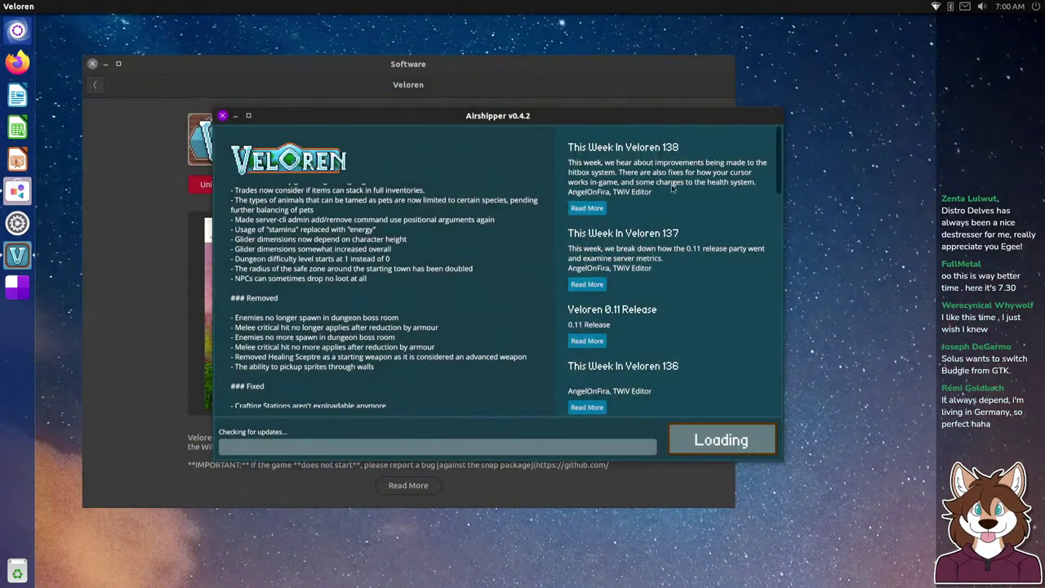
pyautogui.click(222, 115)
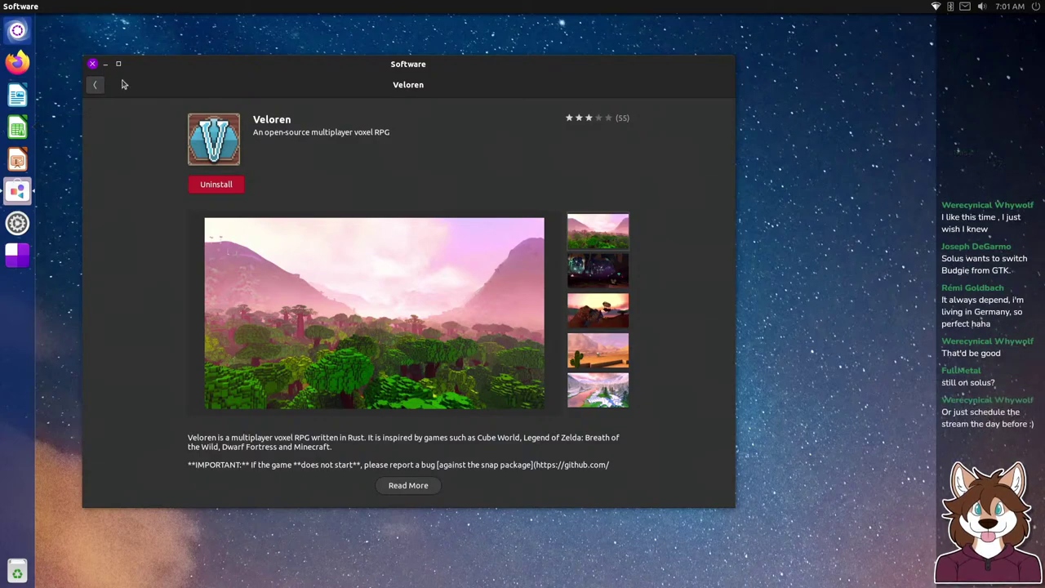
# Step: Return from Veloren to the Explore page and move the Software window up and right
pyautogui.click(97, 87)
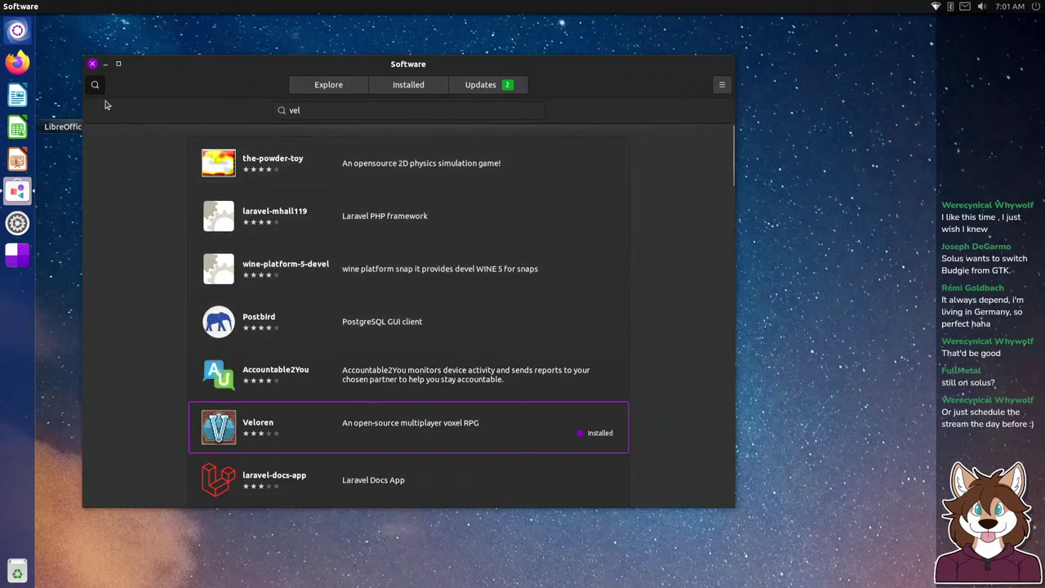
pyautogui.click(327, 85)
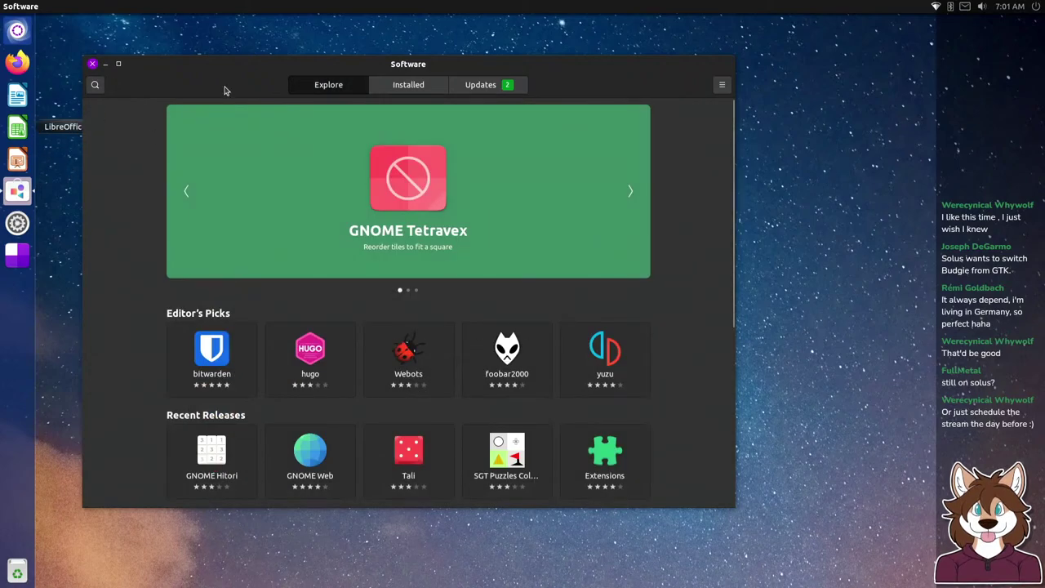
pyautogui.moveTo(348, 61); pyautogui.dragTo(465, 26)
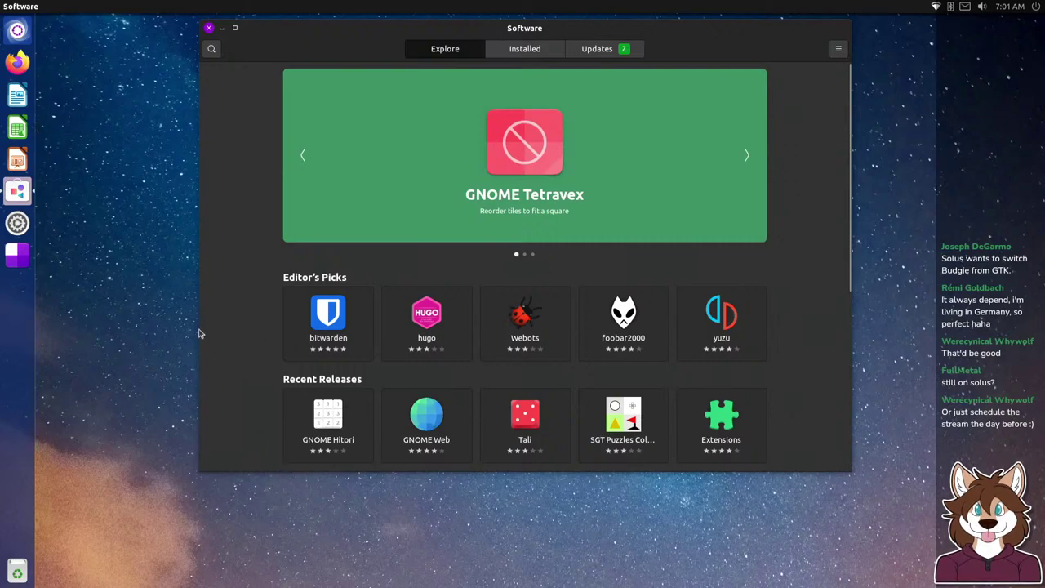
pyautogui.scroll(-5, 322, 269)
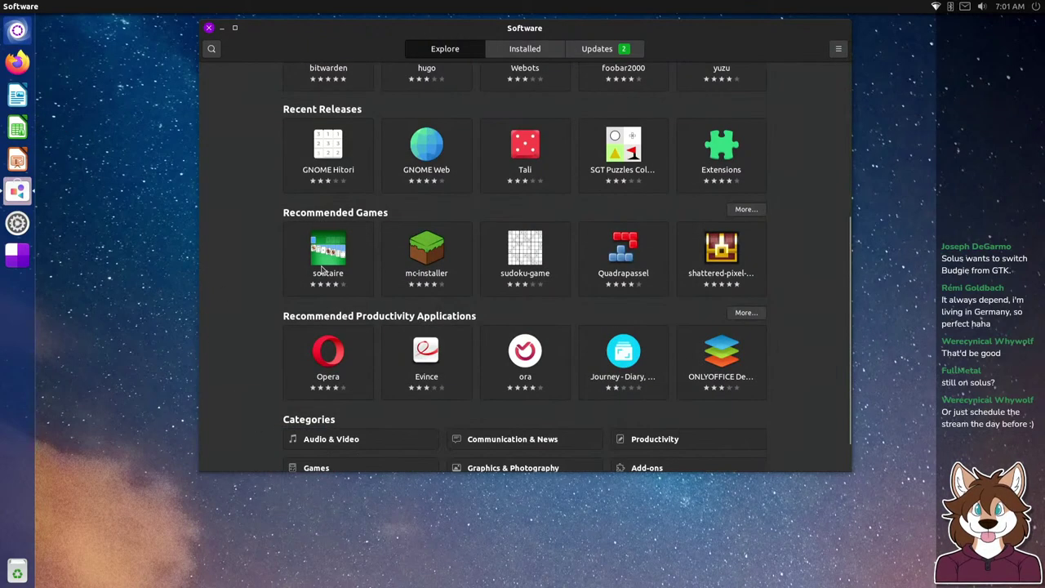
pyautogui.scroll(1, 724, 199)
# Step: Open foobar2000's details, view its third screenshot, then go back to Explore
pyautogui.click(640, 153)
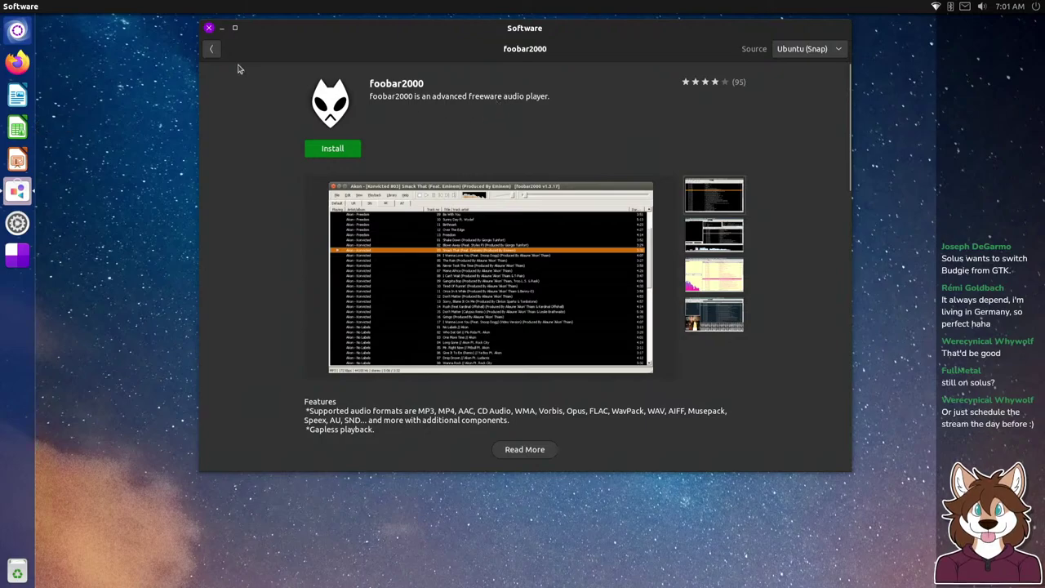
pyautogui.click(710, 279)
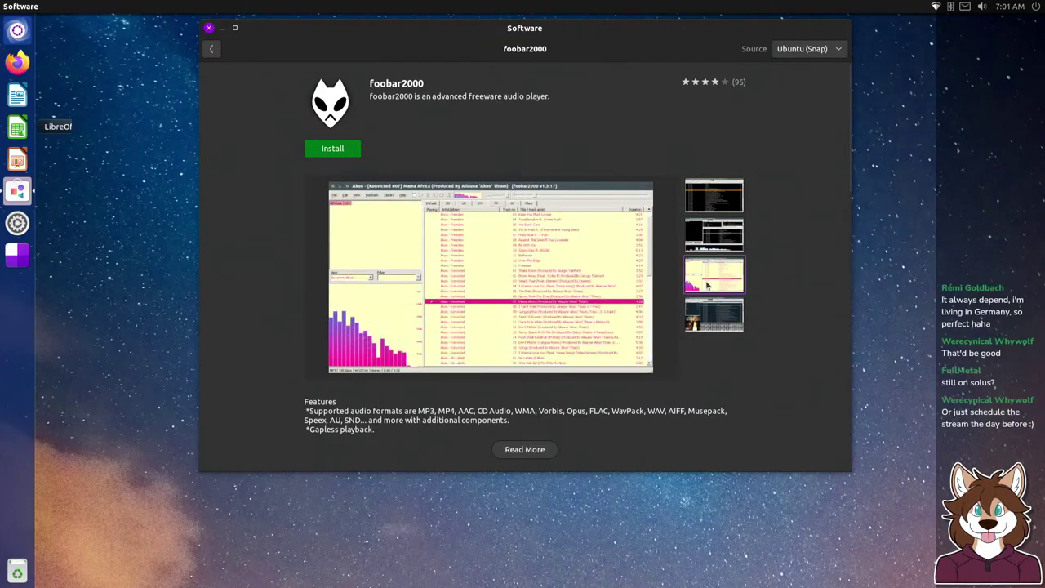
pyautogui.click(209, 48)
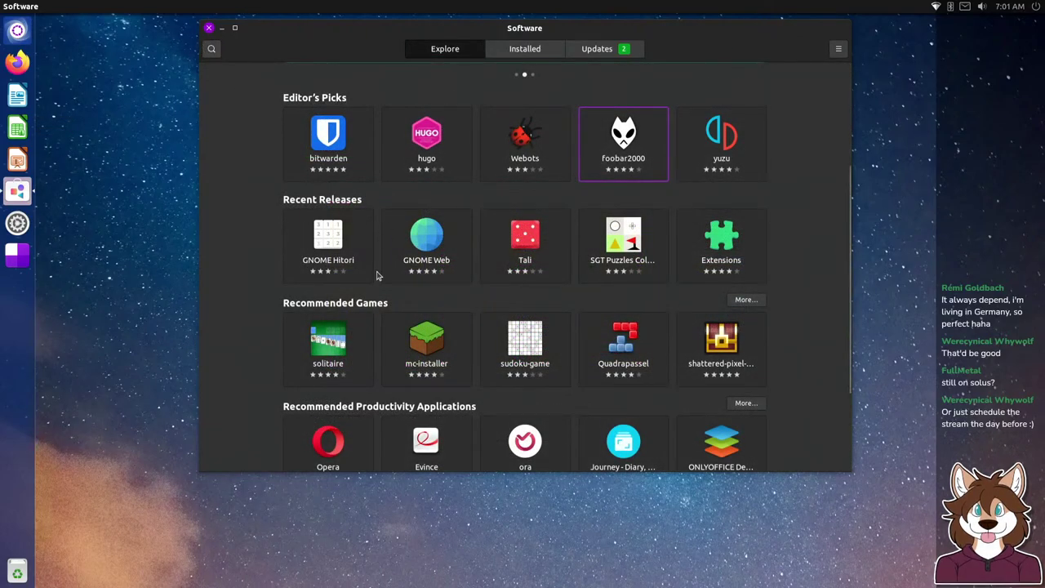
pyautogui.scroll(-3, 377, 276)
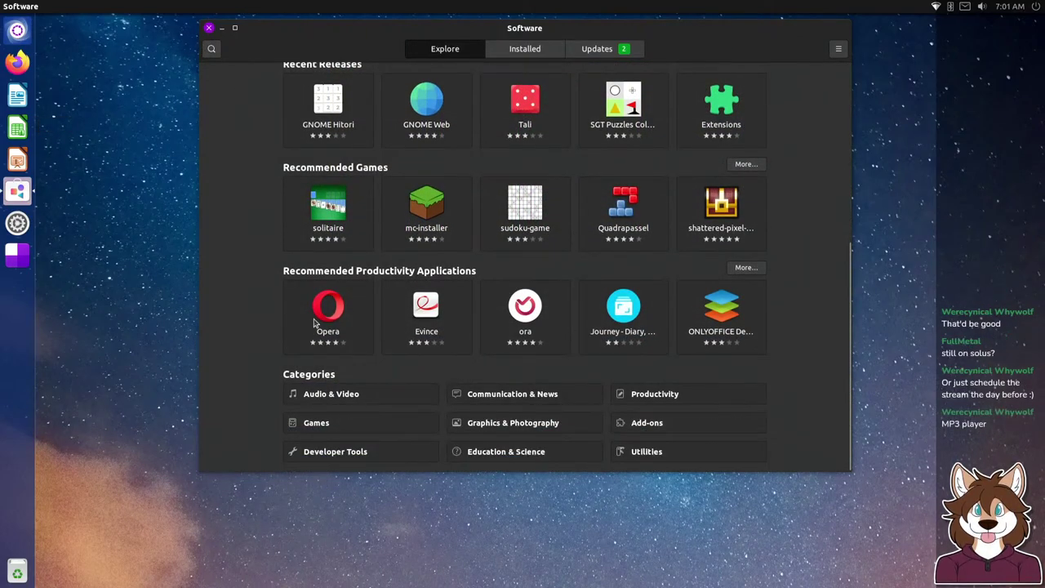
pyautogui.scroll(5, 521, 337)
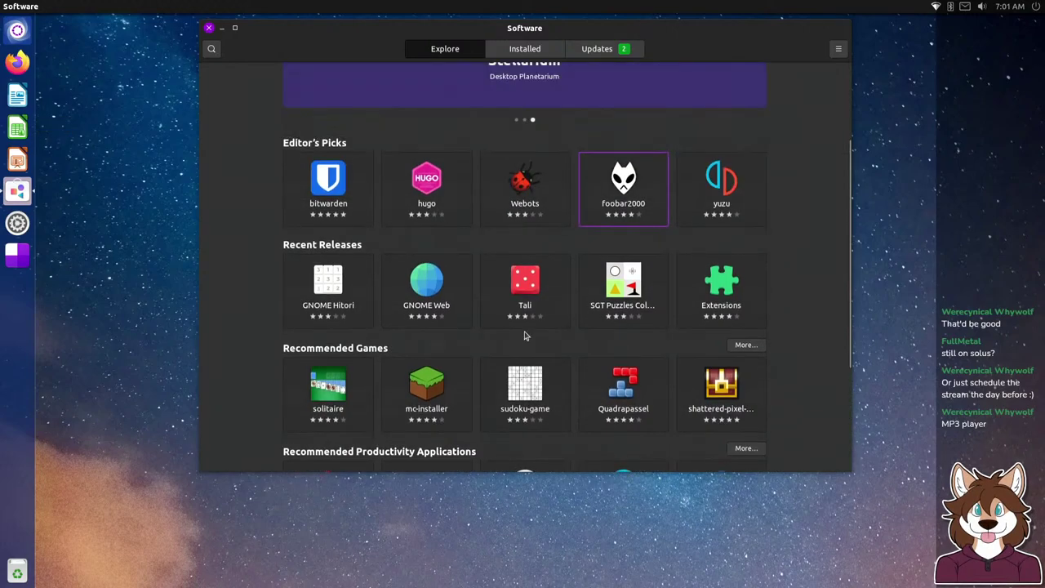
# Step: Open Webots from Editor's Picks and show its robot-arm screenshot
pyautogui.click(542, 248)
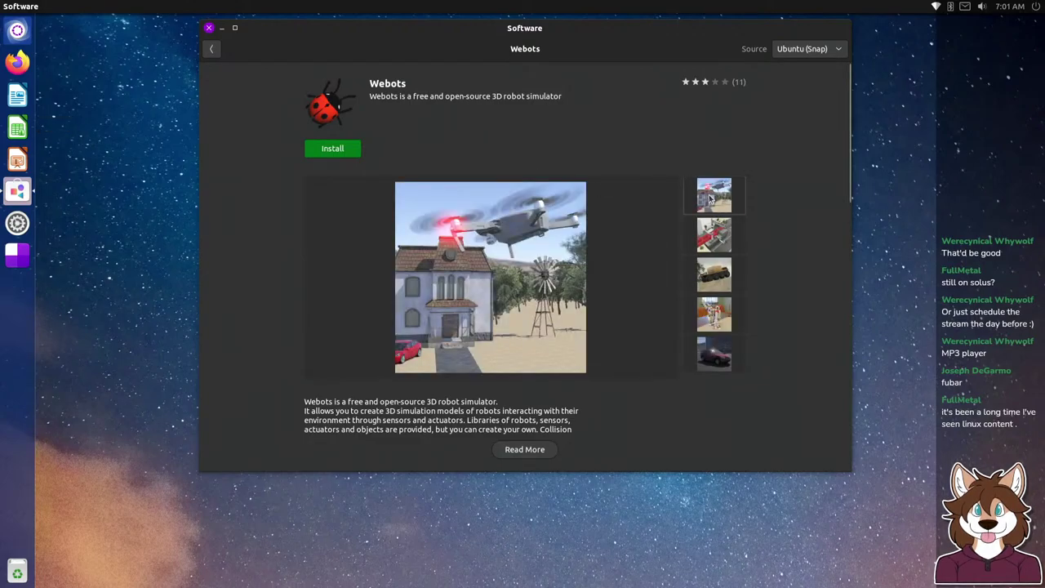
pyautogui.click(707, 235)
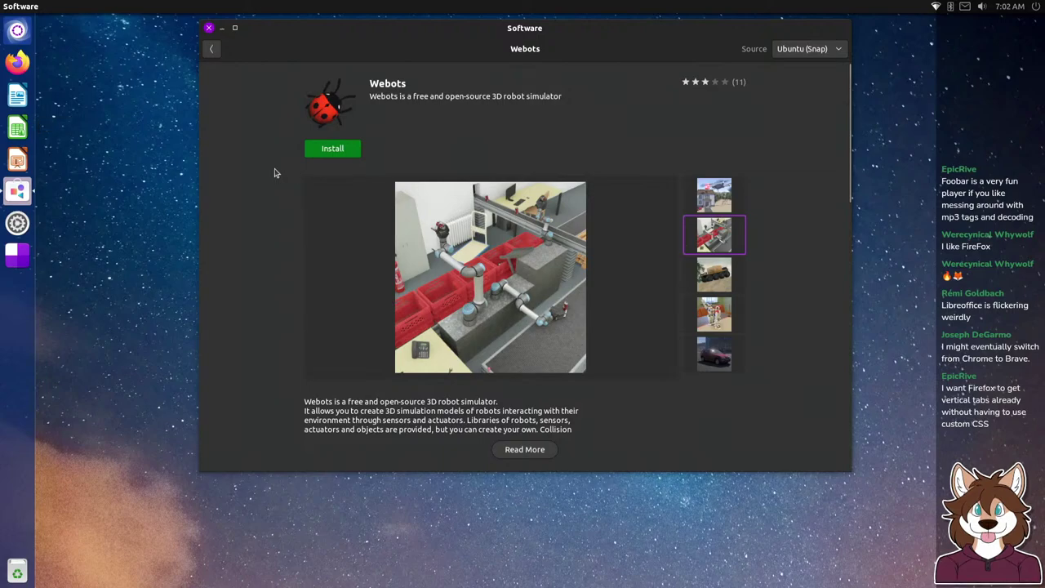
# Step: Start installing Webots, authorizing it with the account password
pyautogui.click(351, 159)
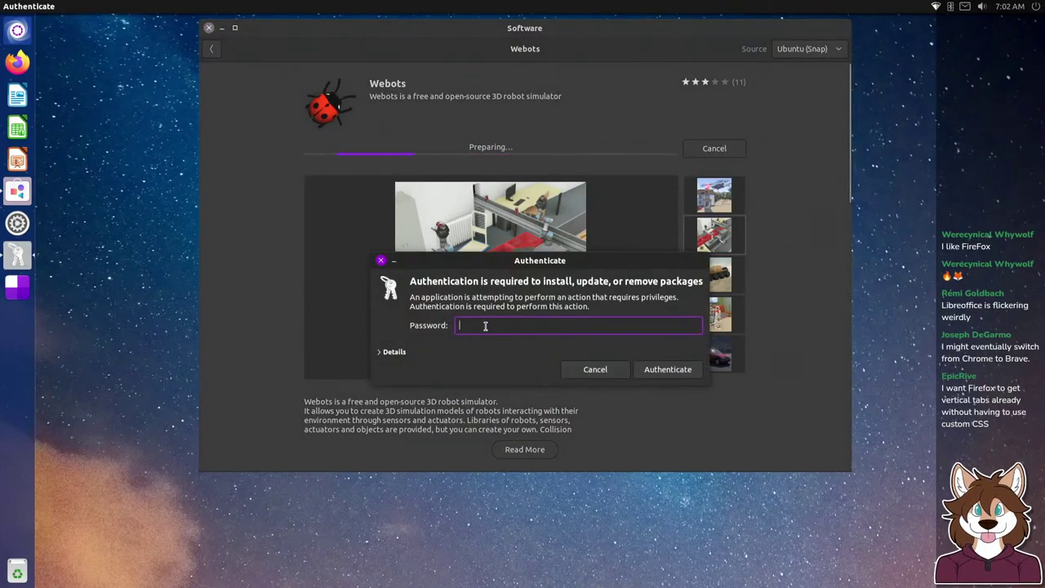
pyautogui.write('••••••')
pyautogui.press('Return')
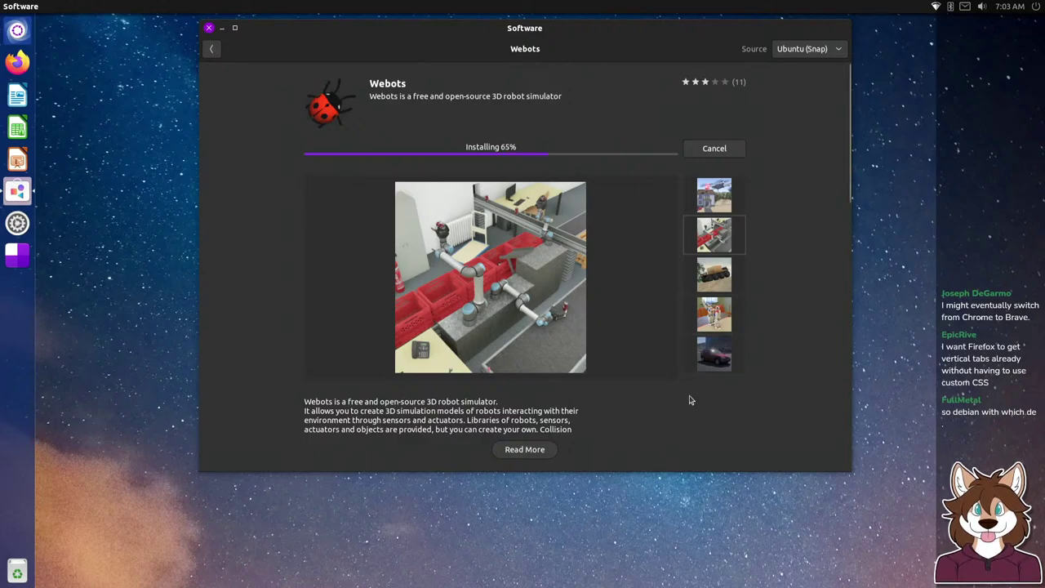
# Step: Preview the red car, humanoid robot and cargo truck screenshots and expand the full description
pyautogui.click(707, 371)
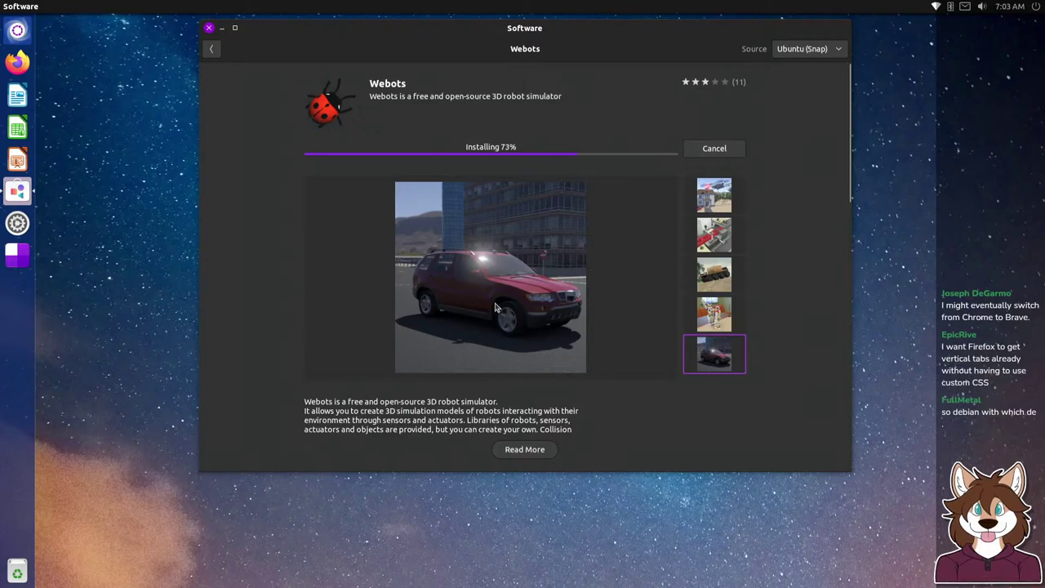
pyautogui.click(717, 320)
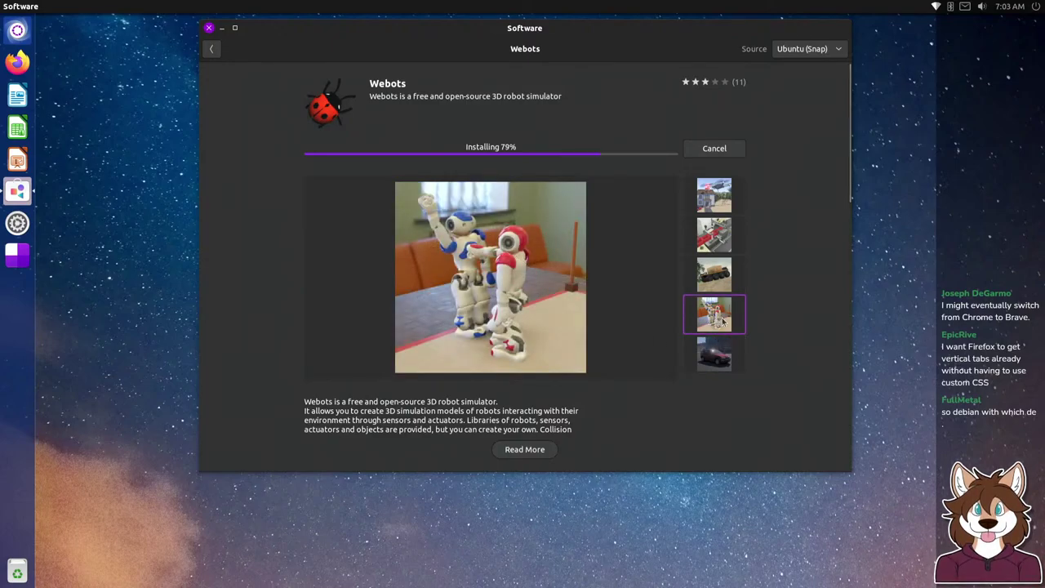
pyautogui.click(731, 279)
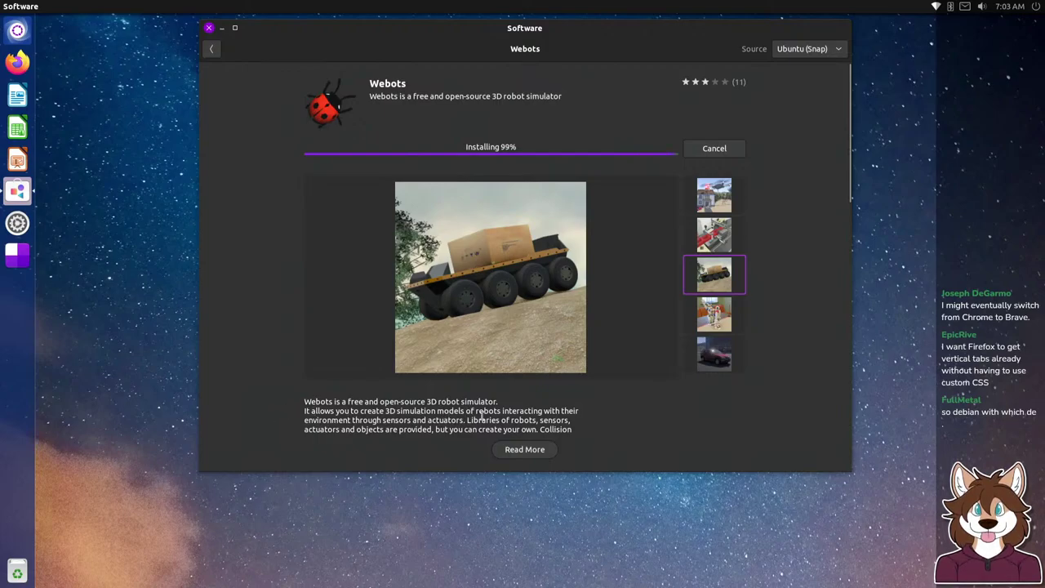
pyautogui.scroll(-1, 448, 403)
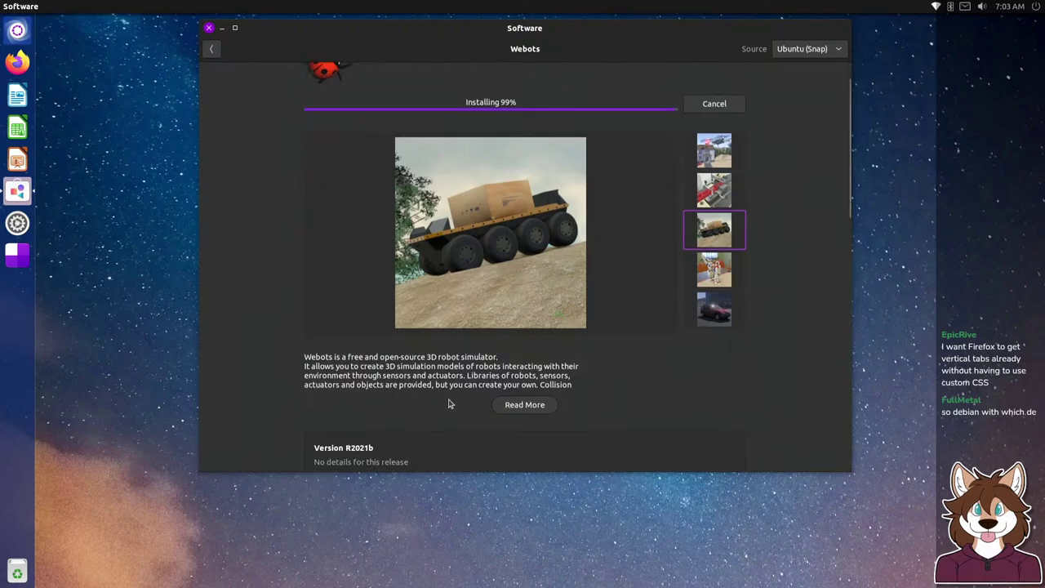
pyautogui.click(501, 403)
pyautogui.scroll(-1, 495, 400)
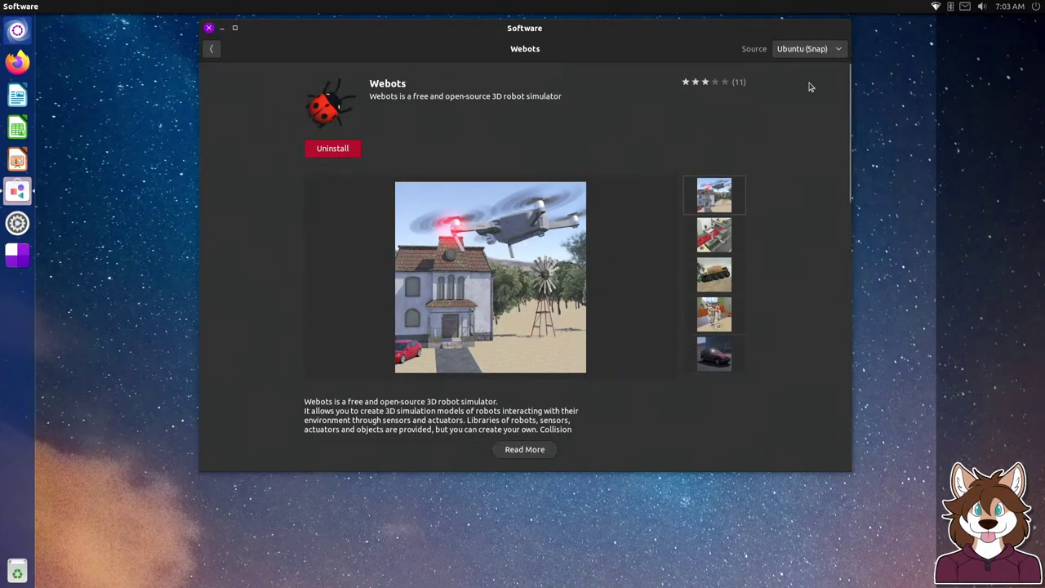
# Step: Search the applications for 'we' and launch Webots from the results
pyautogui.click(16, 32)
pyautogui.write('we')
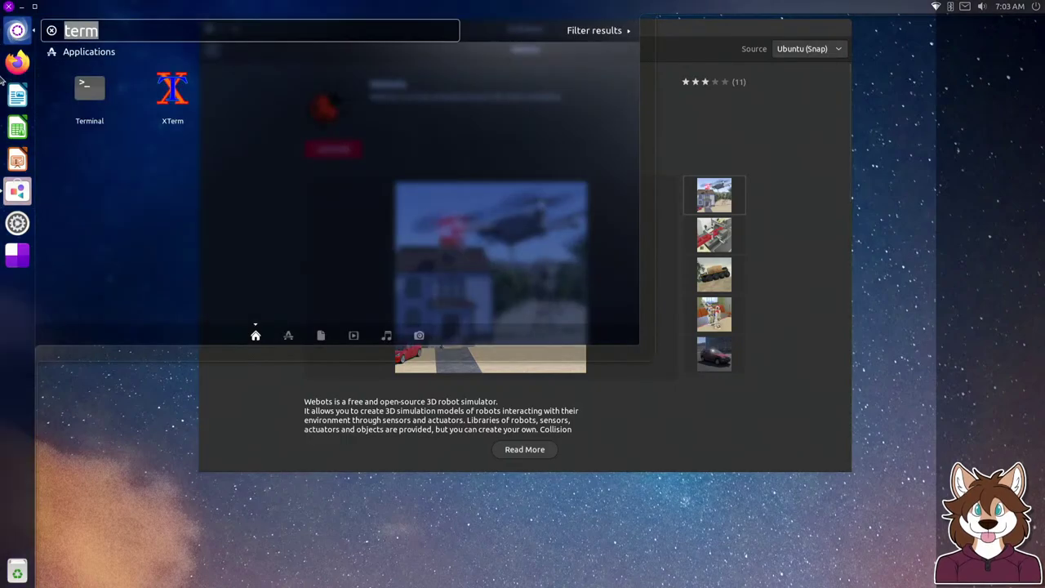
pyautogui.write('b')
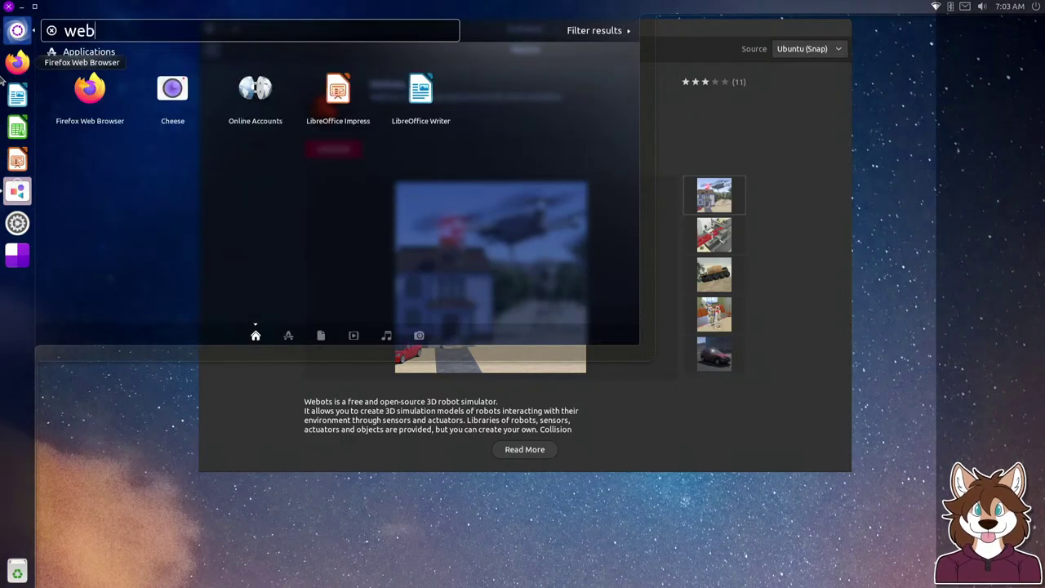
pyautogui.press('BackSpace')
pyautogui.press('BackSpace')
pyautogui.press('BackSpace')
pyautogui.write('we')
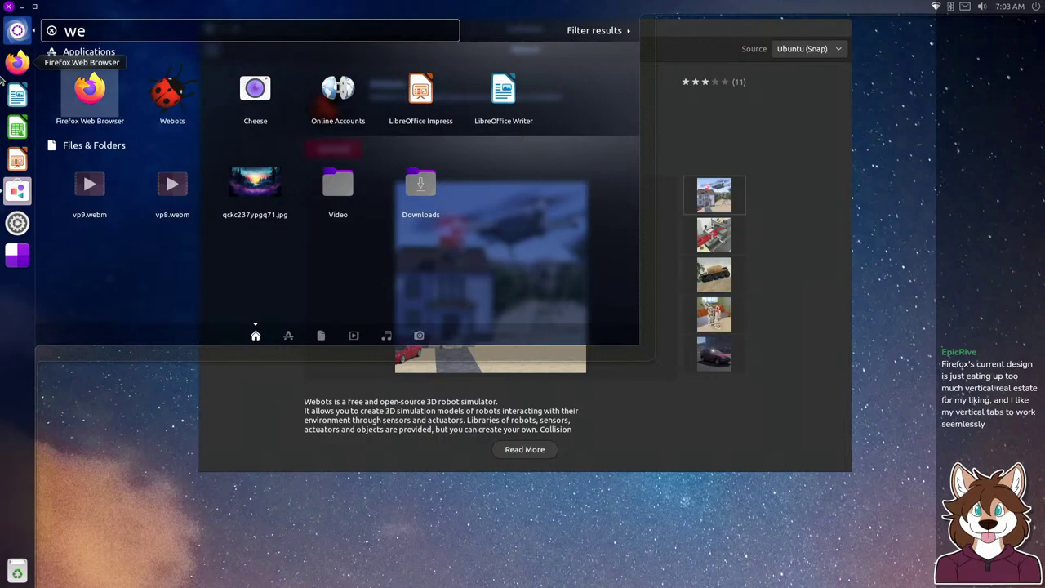
pyautogui.press('Right')
pyautogui.press('Return')
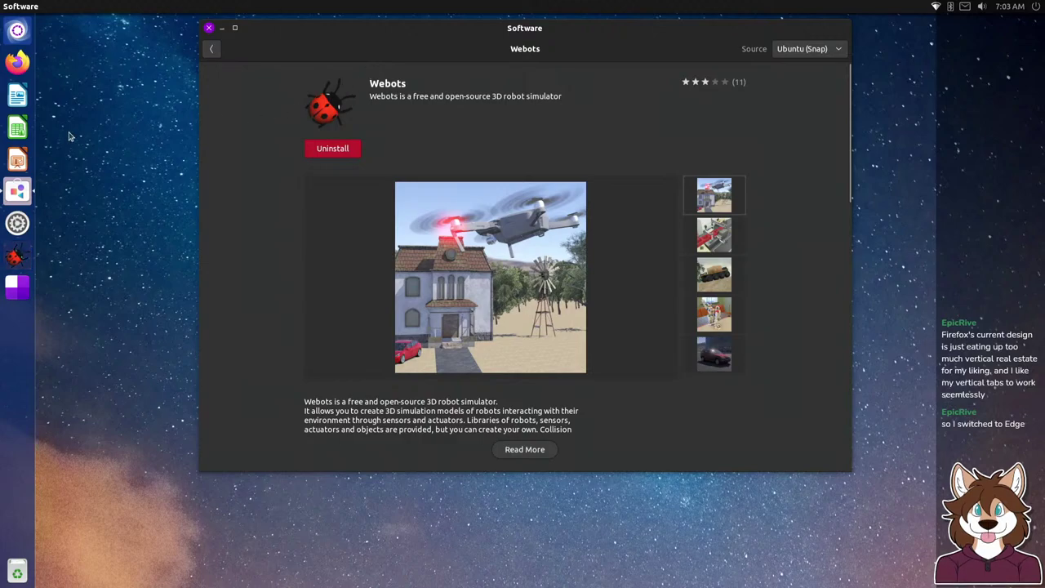
# Step: Launch Firefox, search the web for 'husky swirl', and switch to image results
pyautogui.click(17, 61)
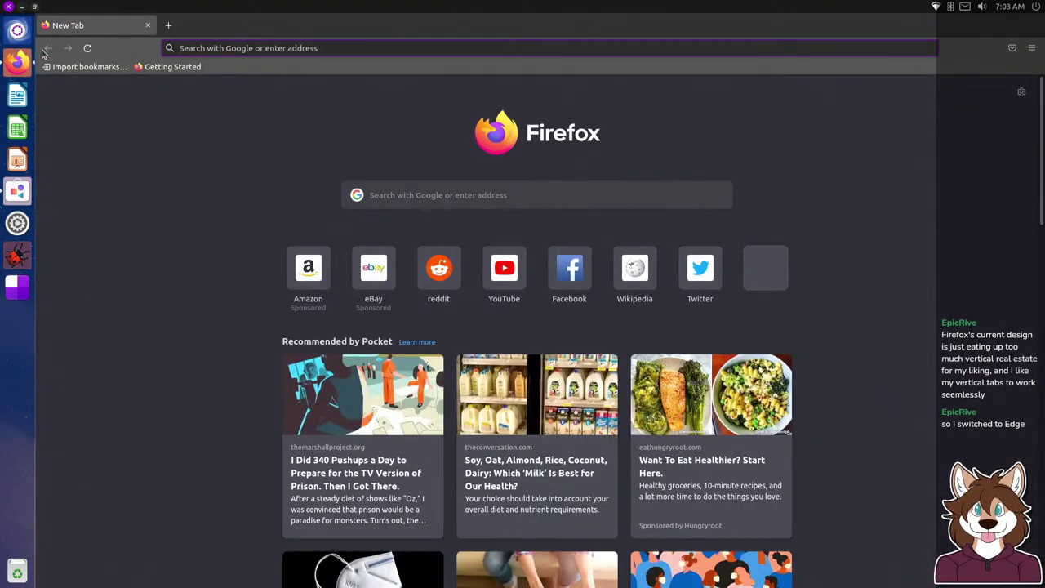
pyautogui.write('husky swirl')
pyautogui.press('Return')
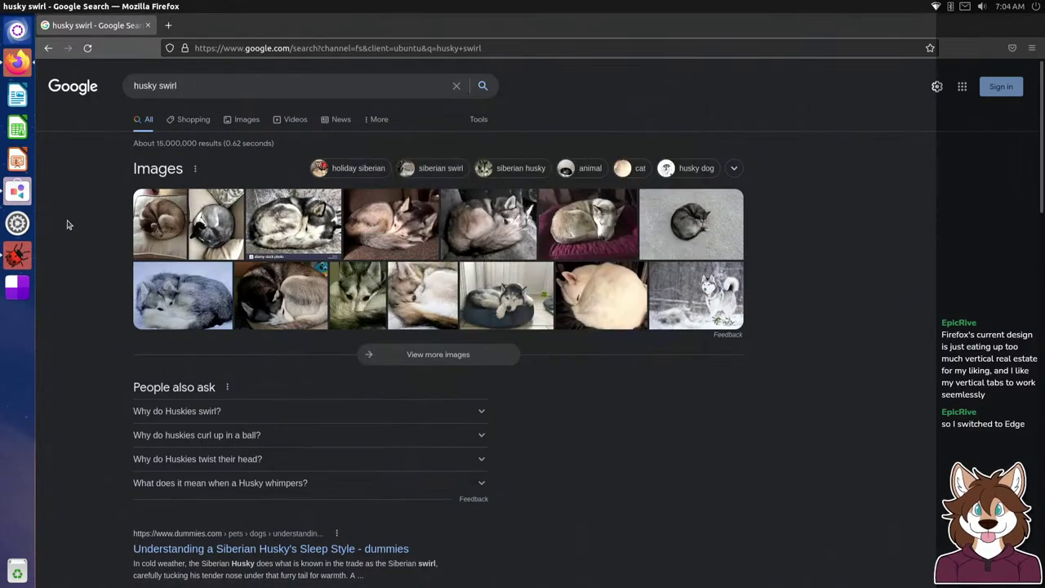
pyautogui.click(245, 120)
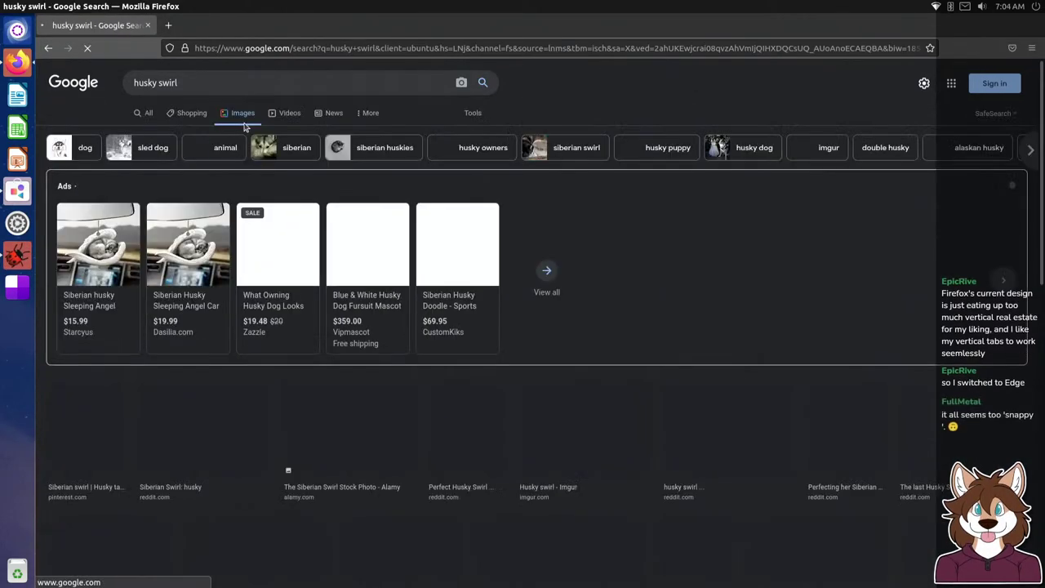
pyautogui.scroll(-3, 465, 292)
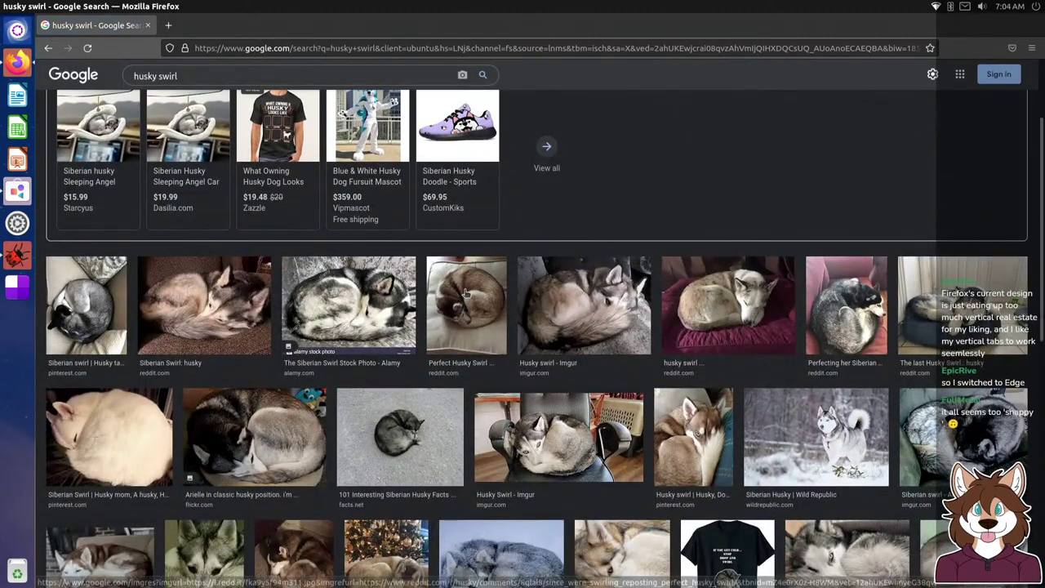
# Step: Preview several husky swirl images, ending on the brown husky Pinterest photo
pyautogui.click(465, 292)
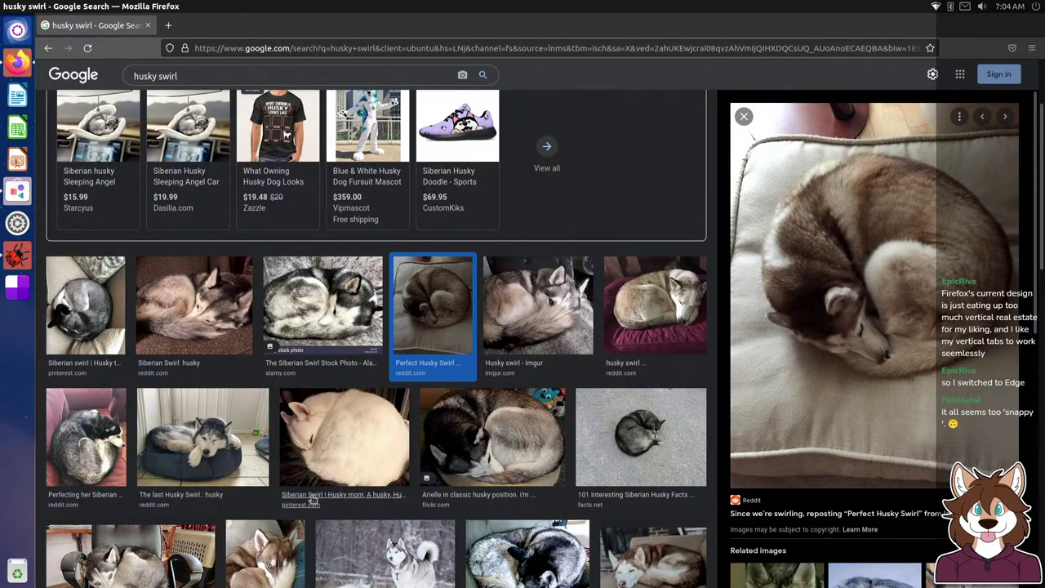
pyautogui.click(91, 310)
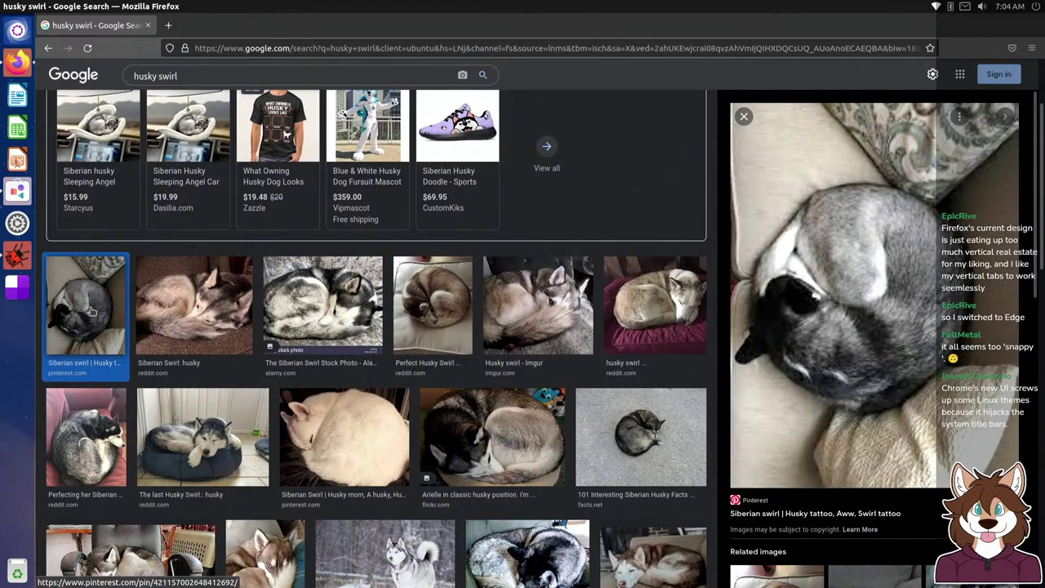
pyautogui.click(222, 311)
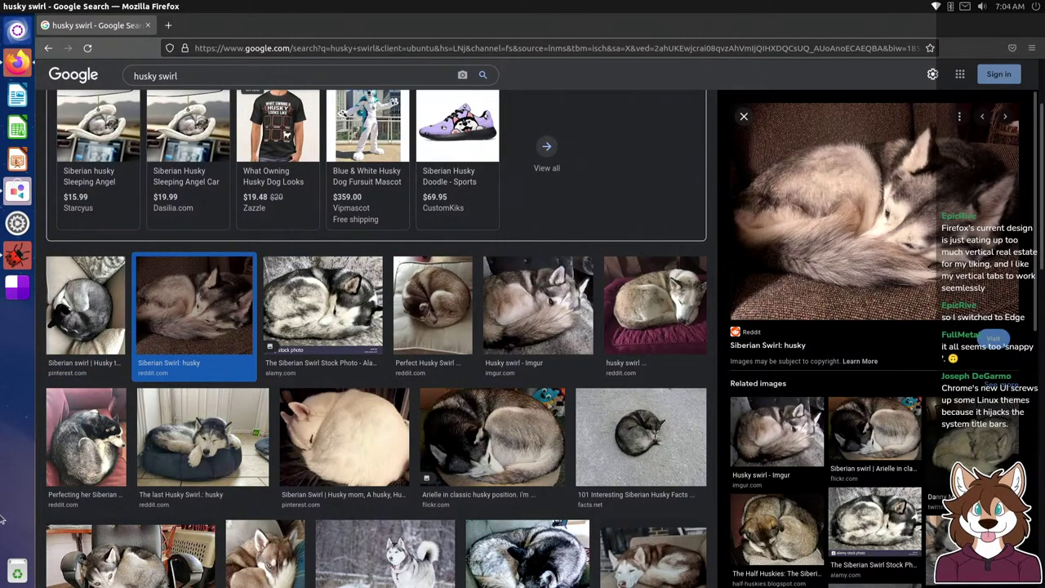
pyautogui.click(307, 428)
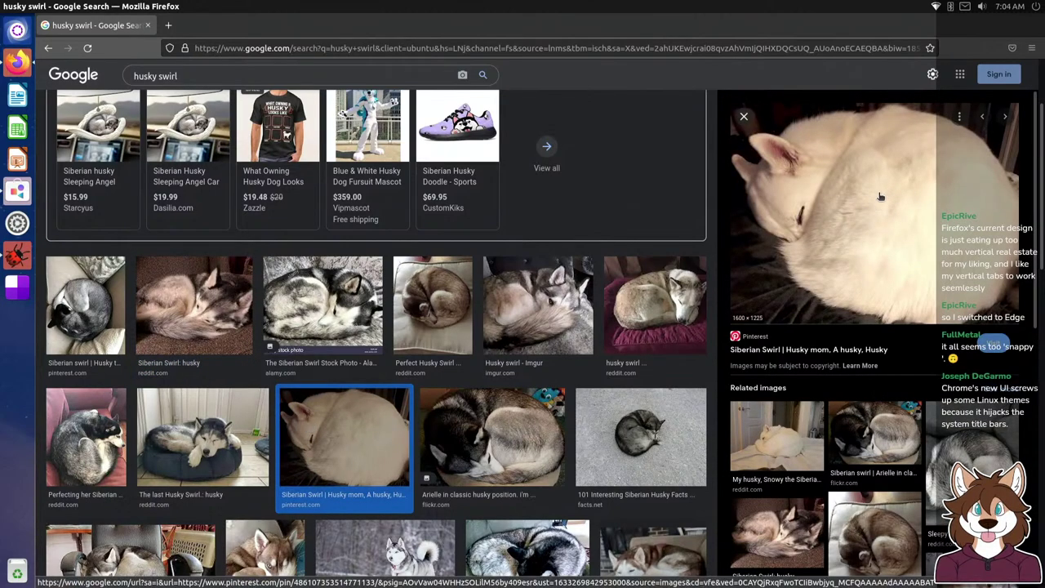
pyautogui.scroll(-3, 403, 405)
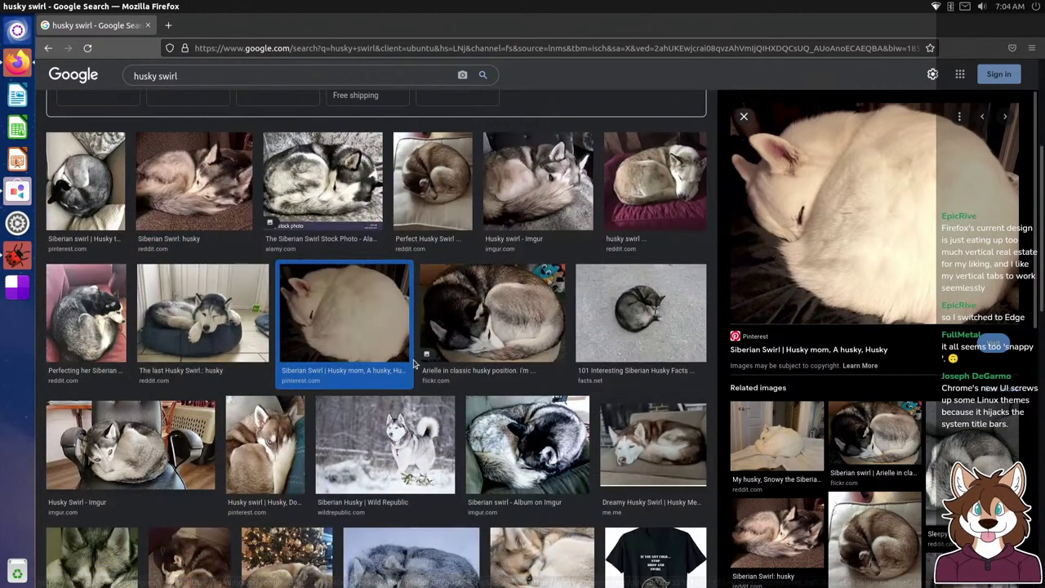
pyautogui.click(151, 461)
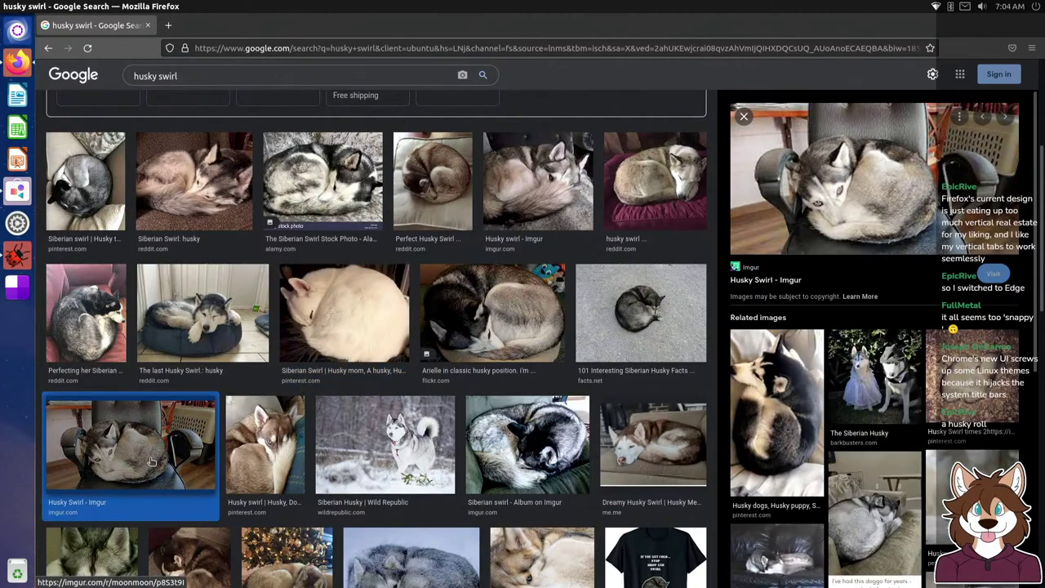
pyautogui.click(322, 319)
pyautogui.scroll(-3, 317, 317)
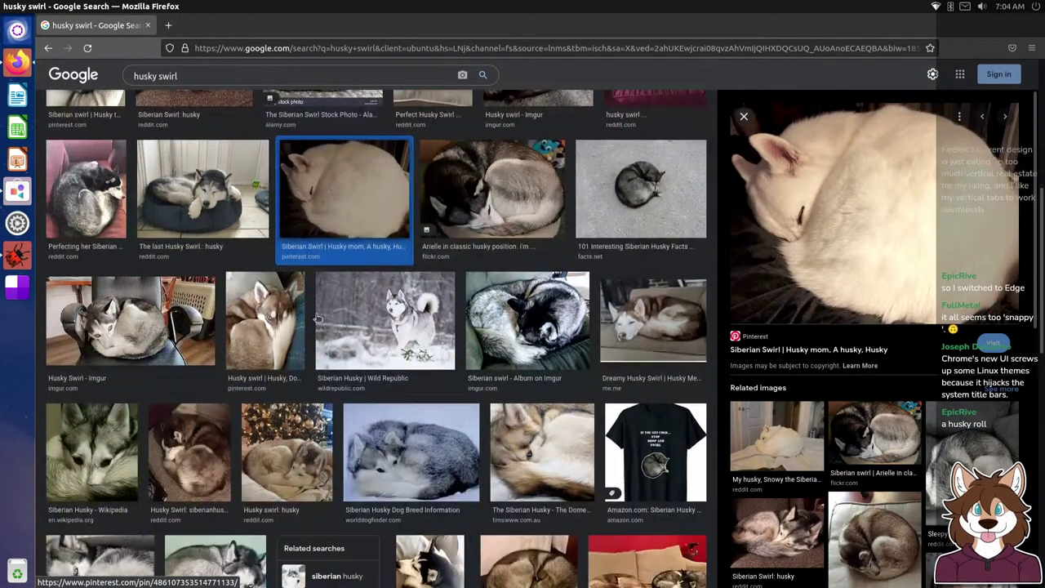
pyautogui.click(677, 449)
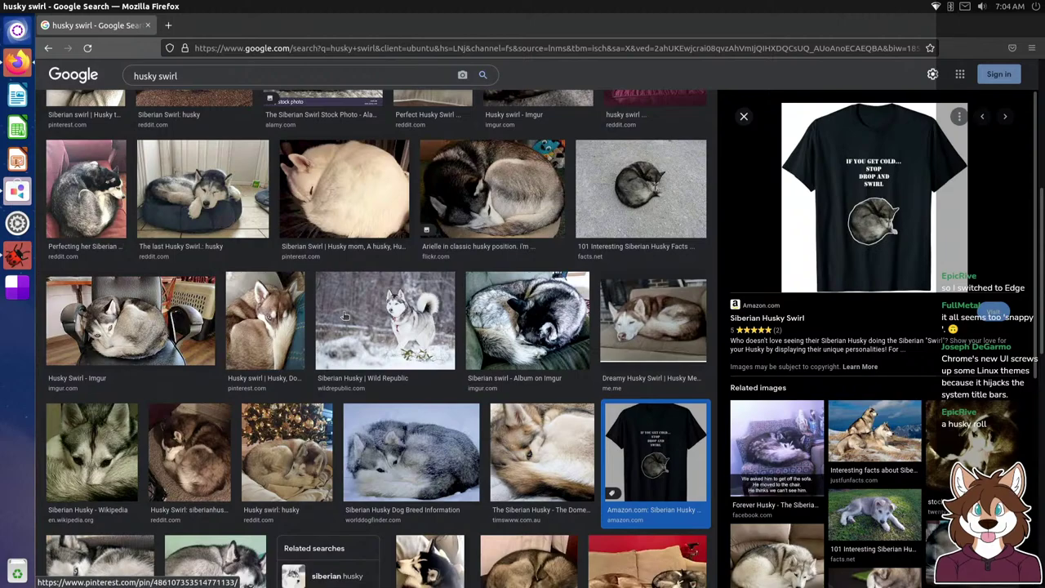
pyautogui.click(265, 327)
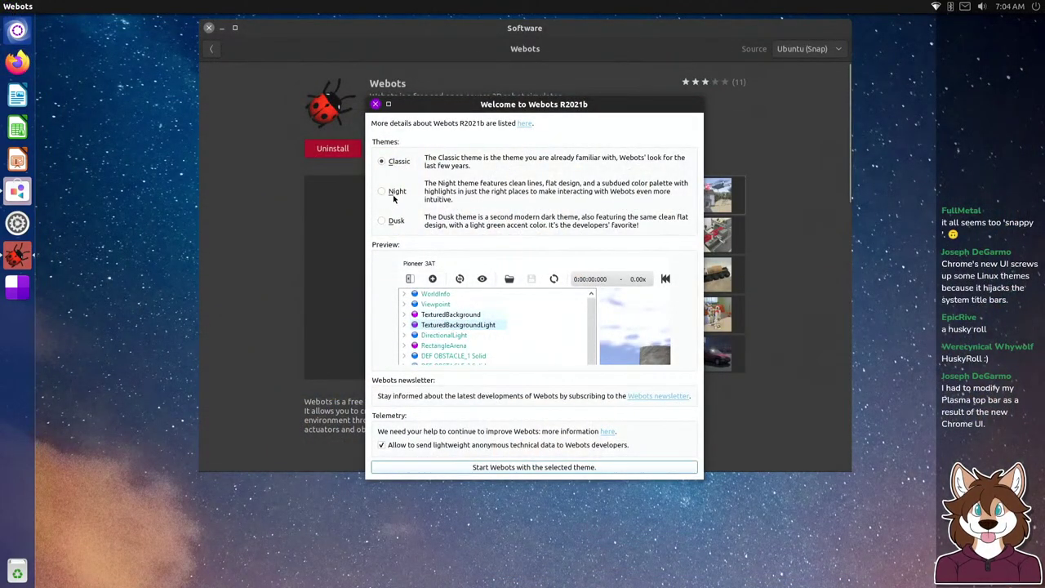
# Step: Start Webots with the Classic theme and advance through the guided tour
pyautogui.click(497, 467)
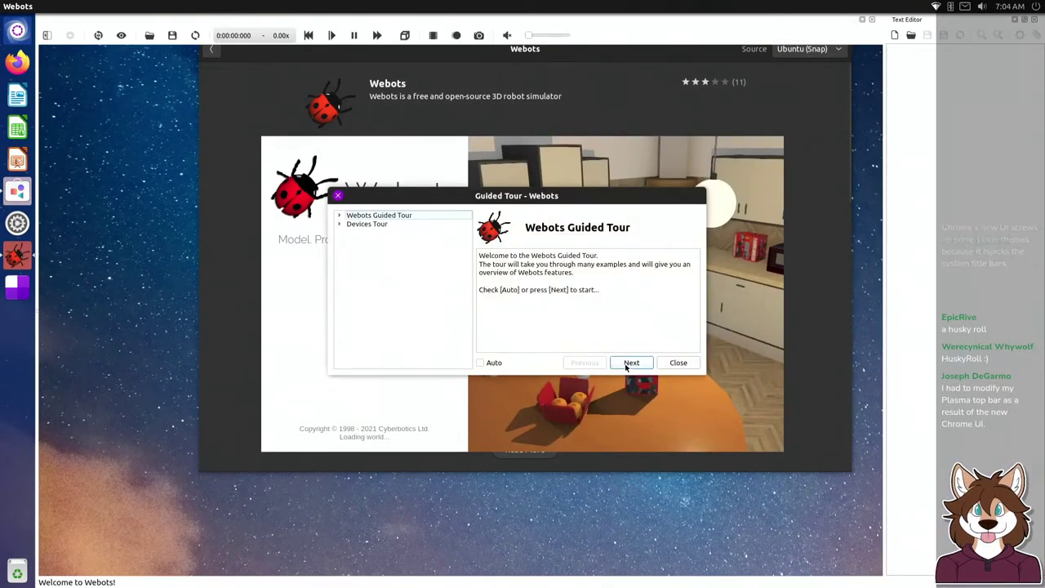
pyautogui.click(630, 364)
pyautogui.click(630, 364)
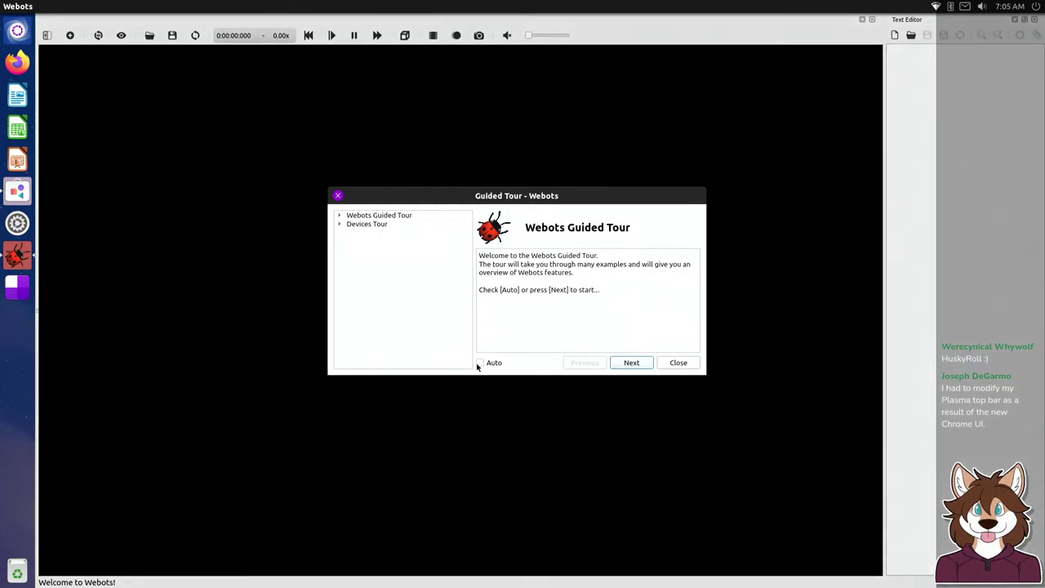
pyautogui.moveTo(573, 200); pyautogui.dragTo(472, 200)
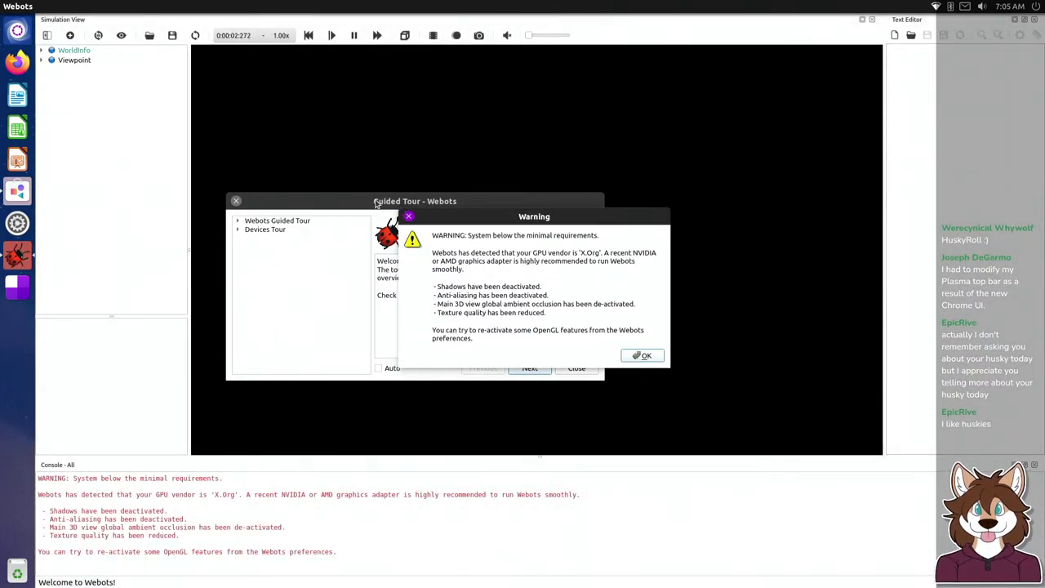
# Step: Acknowledge the GPU performance warning, close the guided tour, and open the application search
pyautogui.moveTo(519, 219); pyautogui.dragTo(538, 227)
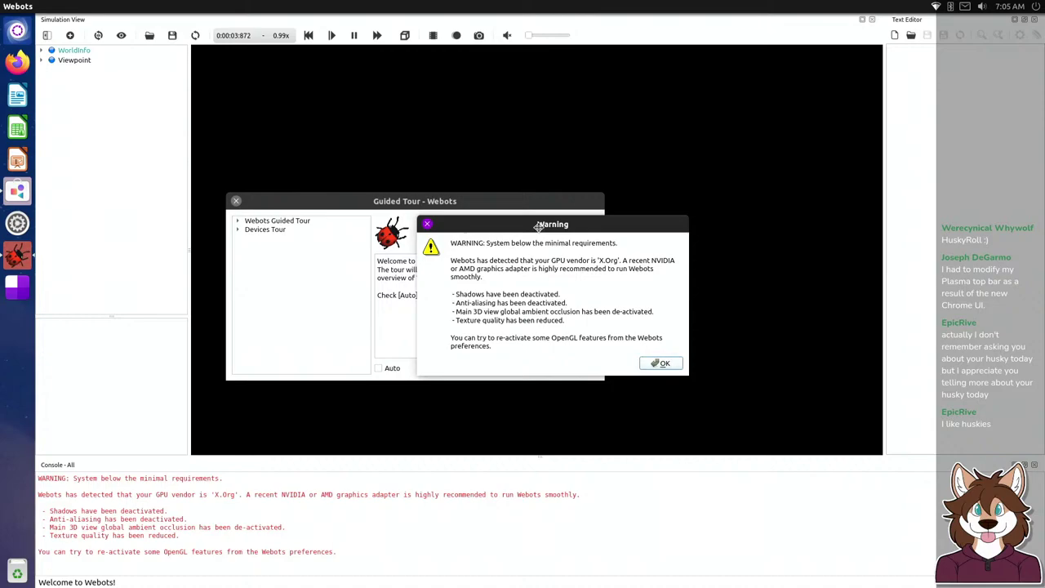
pyautogui.click(662, 360)
pyautogui.click(575, 372)
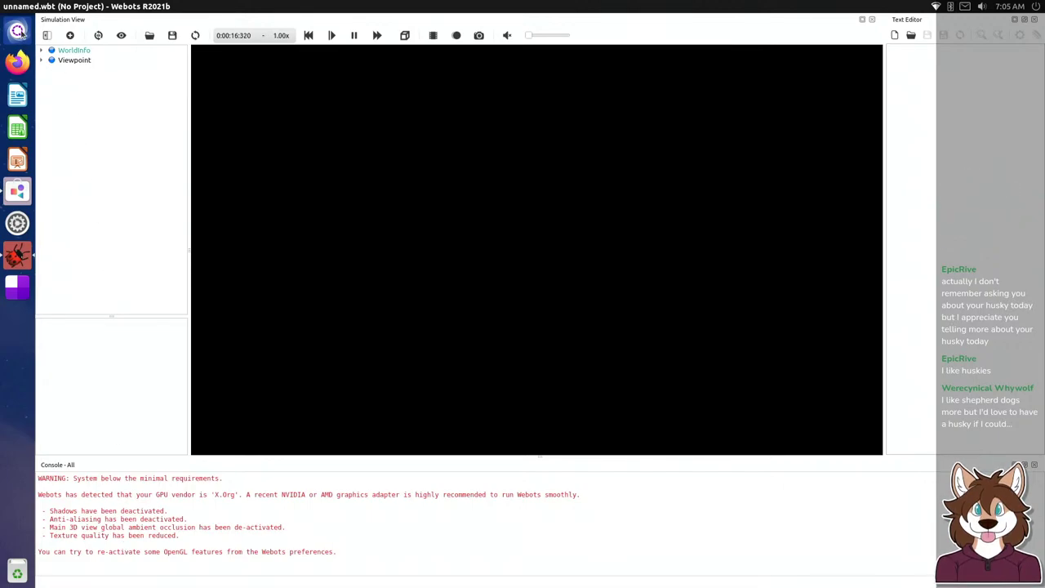
pyautogui.click(18, 31)
# Step: Open Terminal from the Dash search and run glxinfo
pyautogui.write('termi')
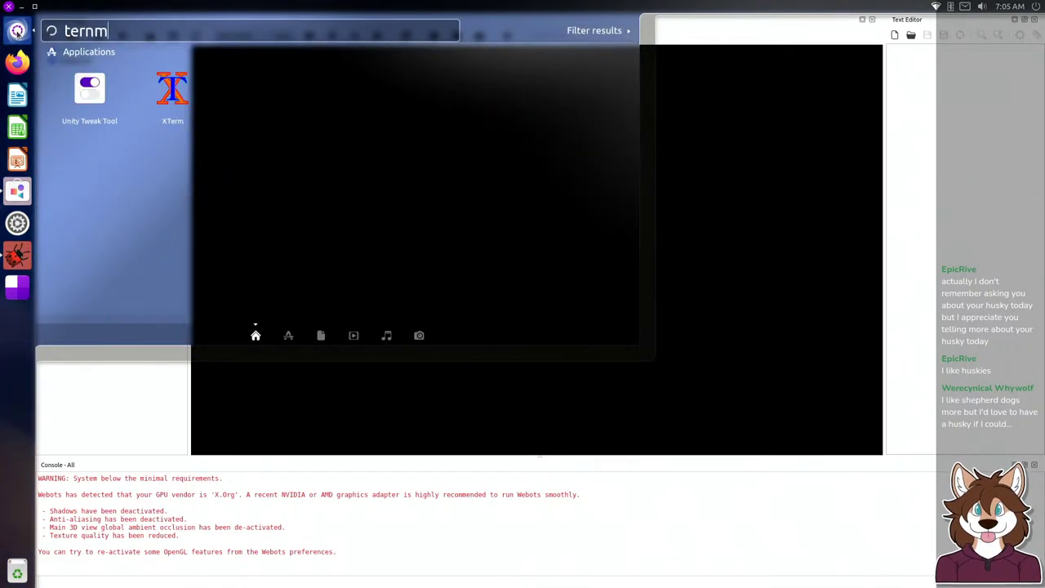
pyautogui.press('BackSpace')
pyautogui.press('BackSpace')
pyautogui.press('BackSpace')
pyautogui.write('rm')
pyautogui.press('Return')
pyautogui.write('glx')
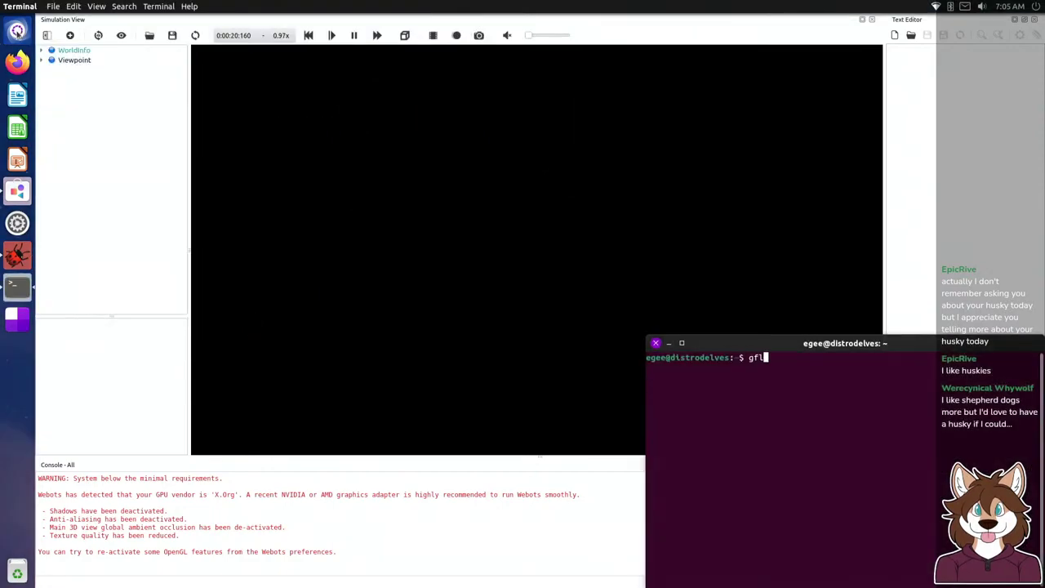
pyautogui.write('info')
pyautogui.press('Return')
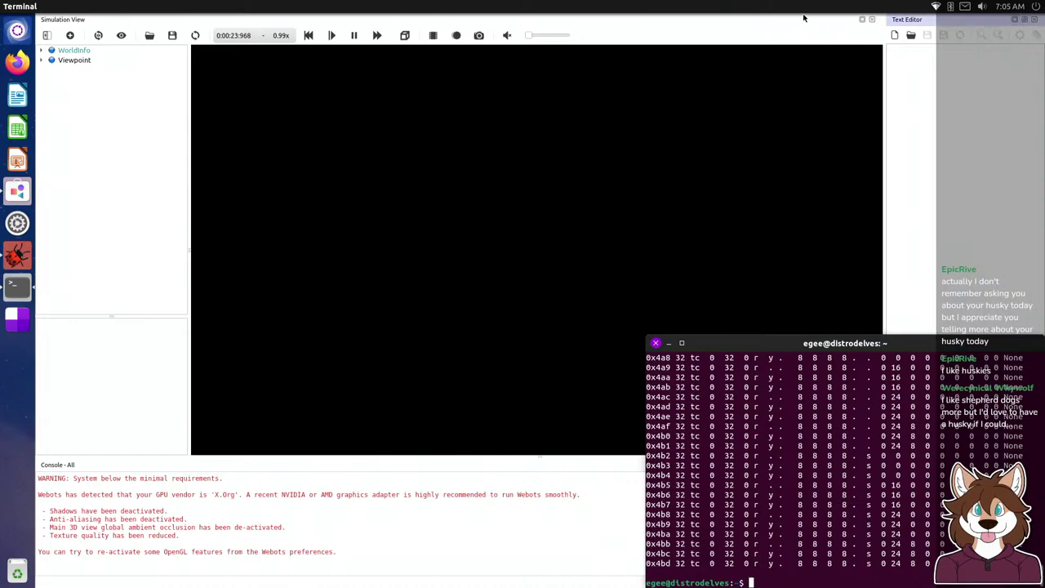
# Step: Close Webots, move the terminal window to the upper left, and clear it
pyautogui.click(104, 110)
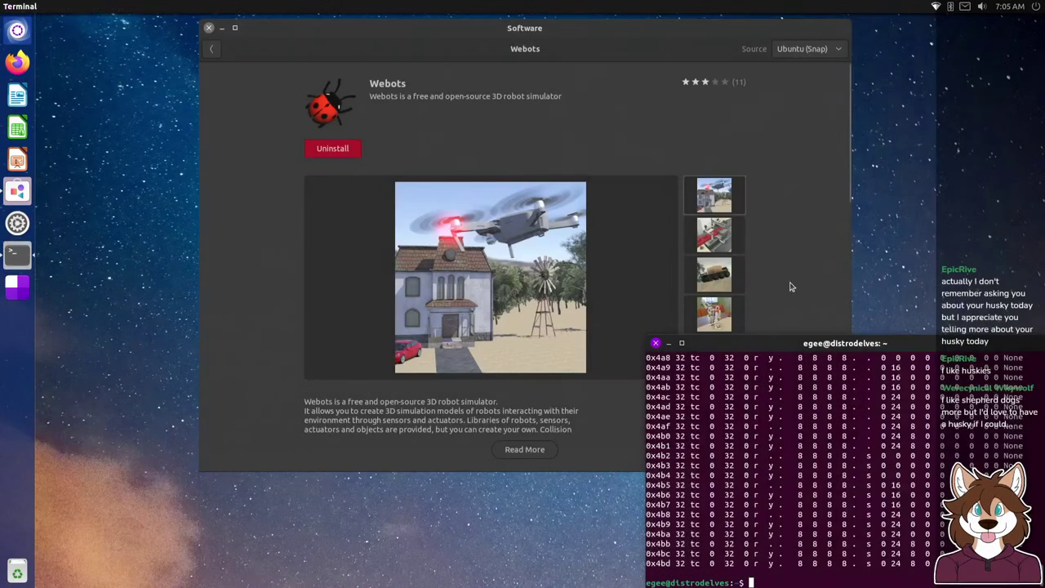
pyautogui.moveTo(770, 339); pyautogui.dragTo(317, 140)
pyautogui.write('clear')
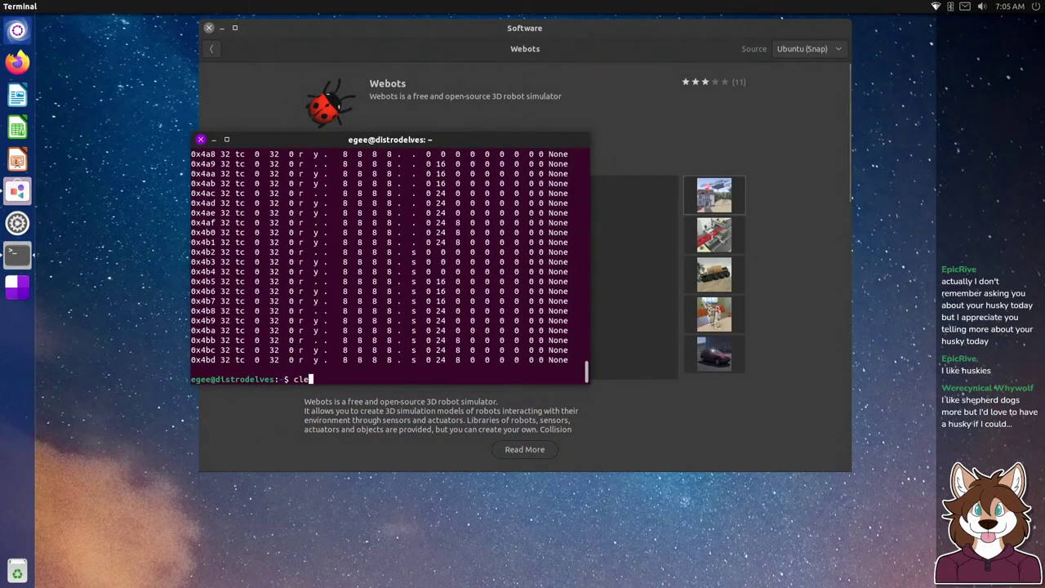
pyautogui.press('Return')
# Step: Run glxinfo | grep OpenGL and highlight the Mesa 21.2.2 version in the output
pyautogui.write('glxinfo')
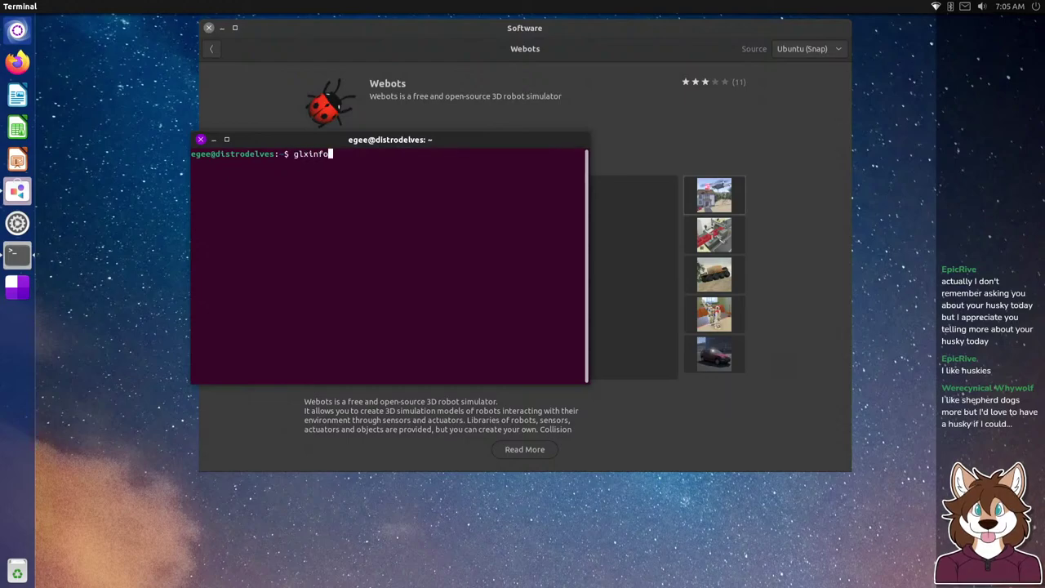
pyautogui.write(' | grep OpenGL:')
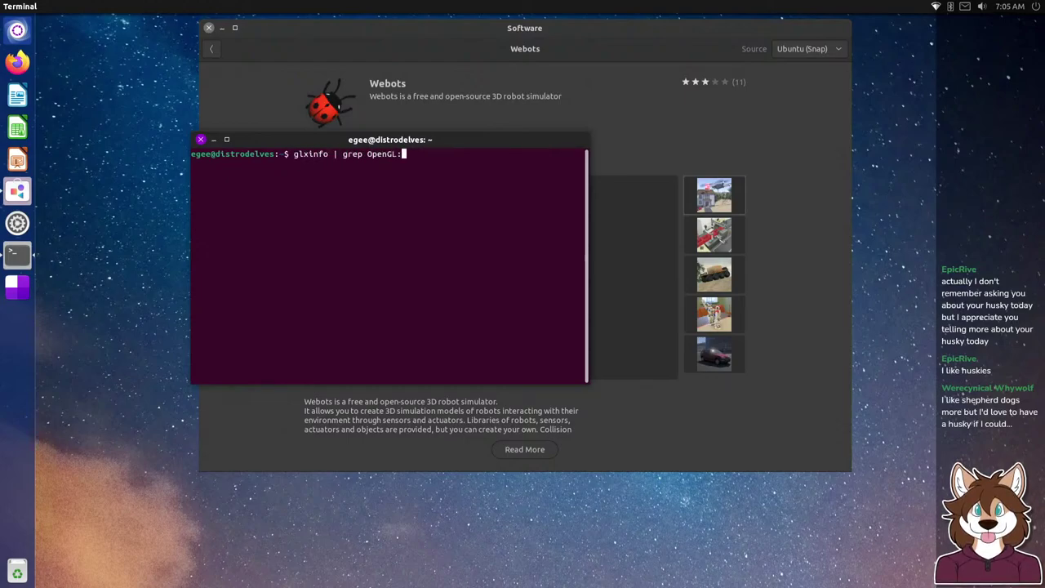
pyautogui.press('Return')
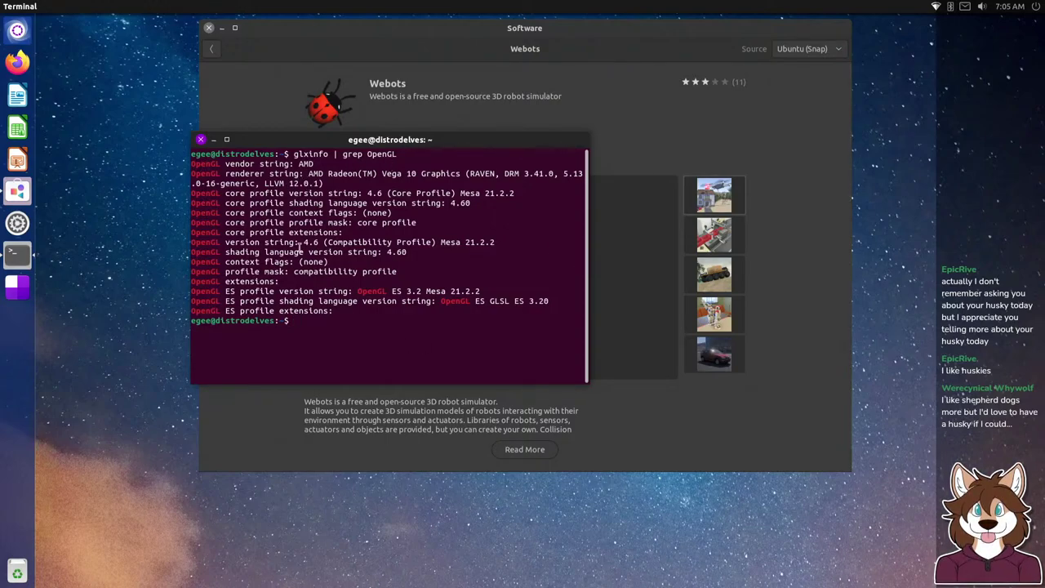
pyautogui.moveTo(470, 242); pyautogui.dragTo(493, 243)
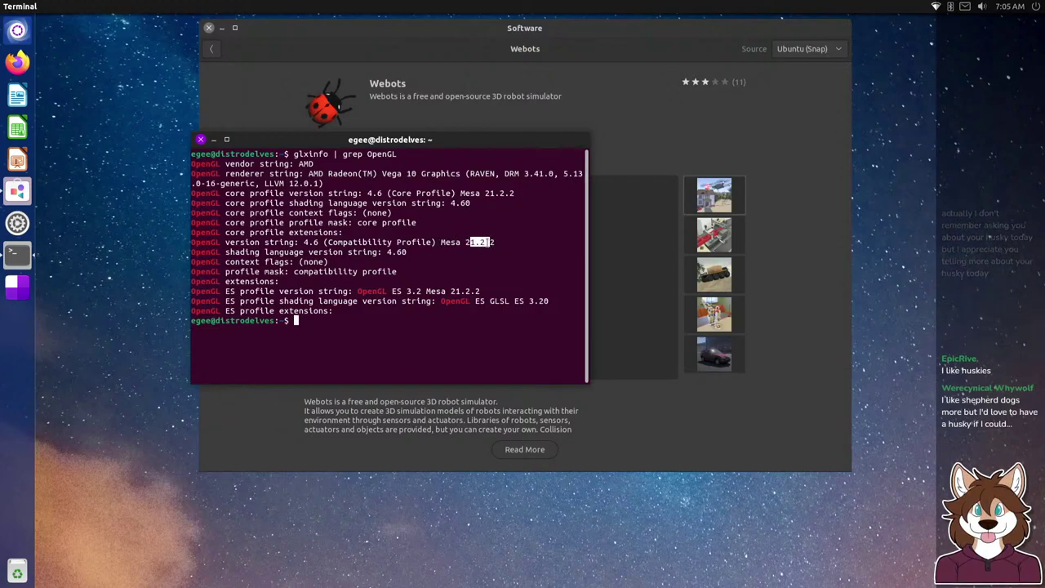
pyautogui.click(488, 247)
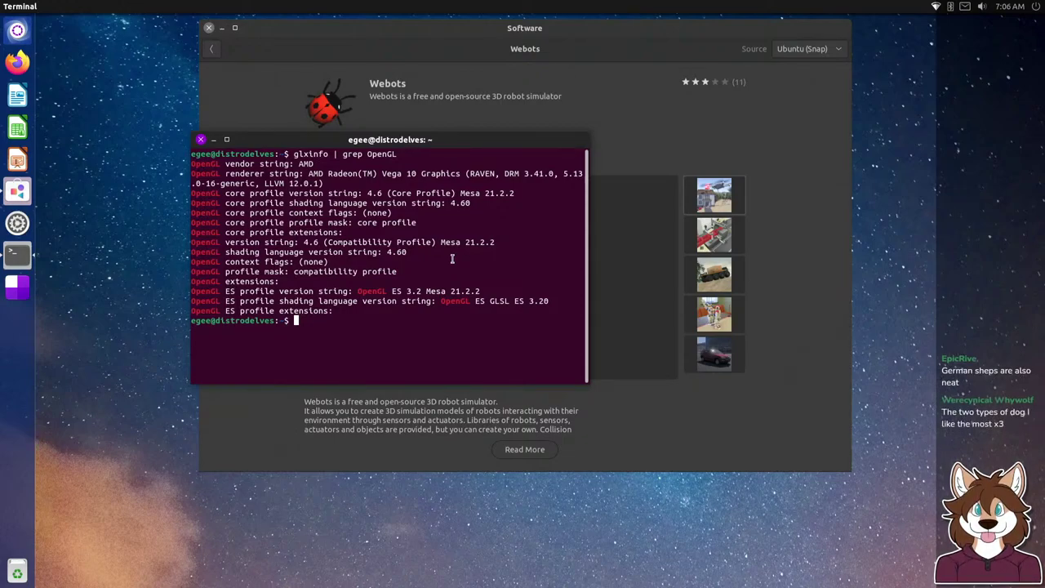
# Step: Close the Terminal and Software windows
pyautogui.click(201, 139)
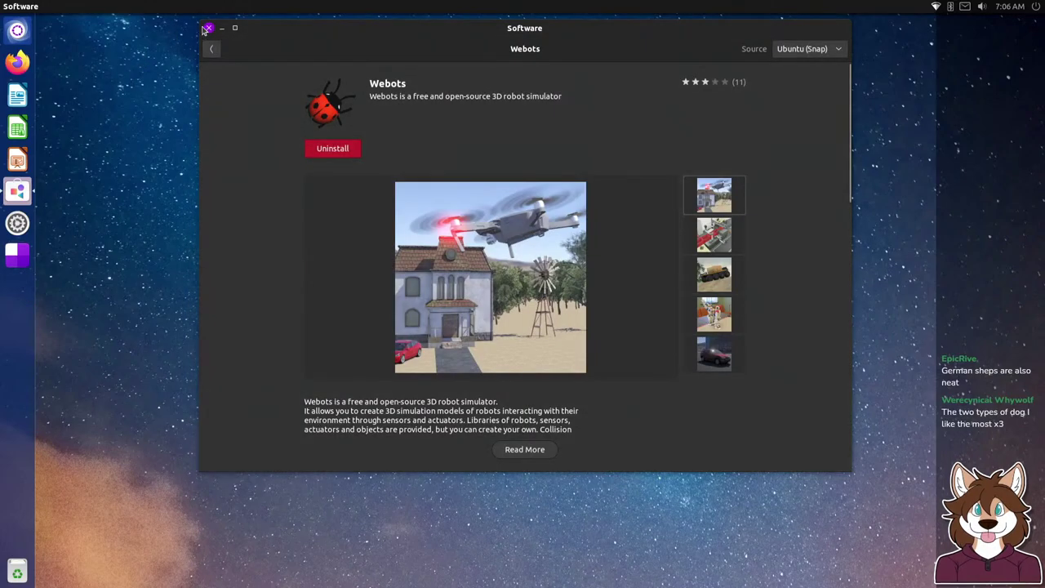
pyautogui.click(207, 28)
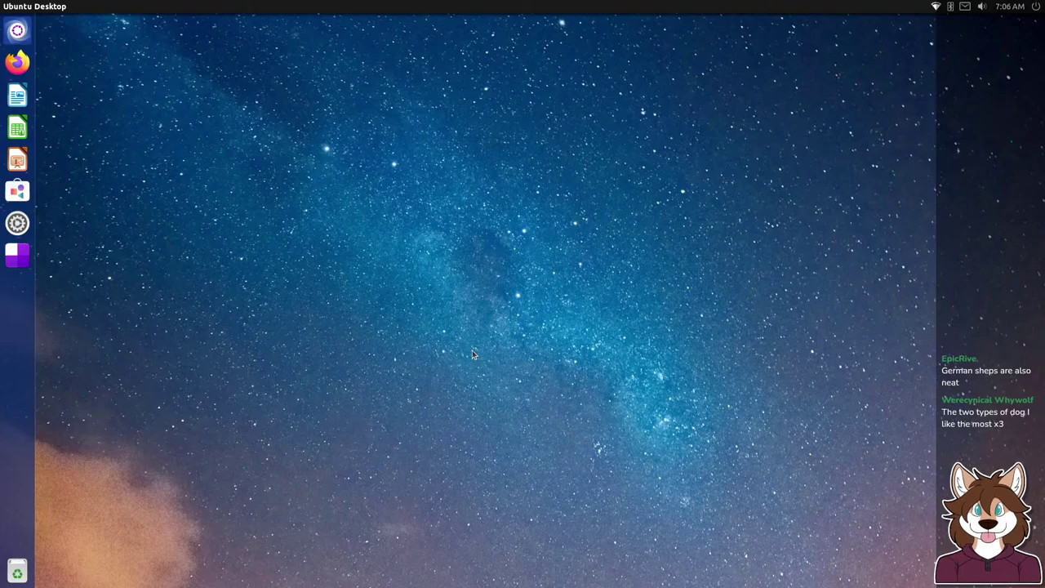
pyautogui.moveTo(473, 261); pyautogui.dragTo(630, 539)
# Step: Set the desktop background to the autumn forest road wallpaper and close Appearance
pyautogui.rightClick(450, 347)
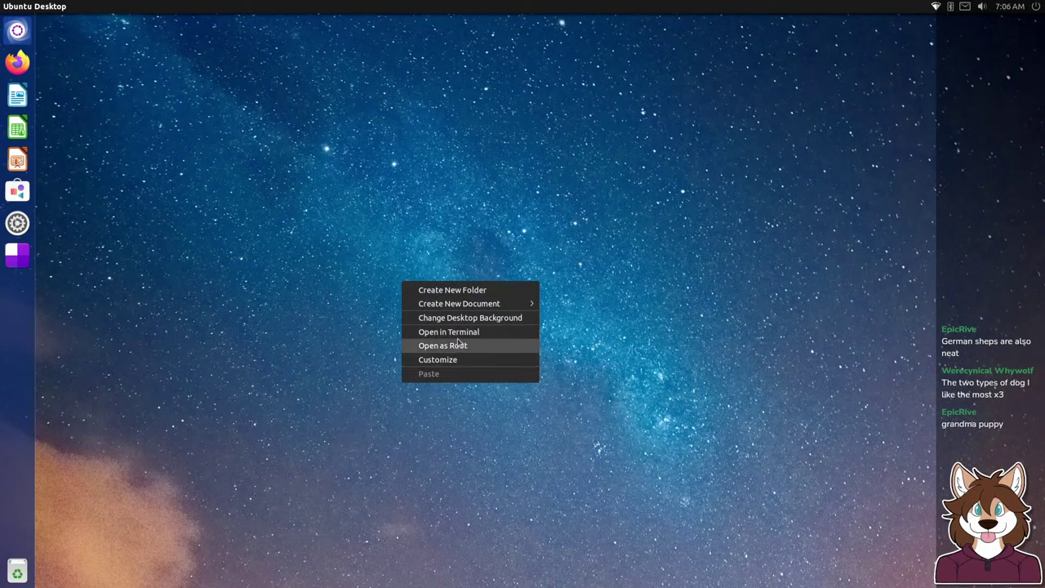
pyautogui.click(498, 318)
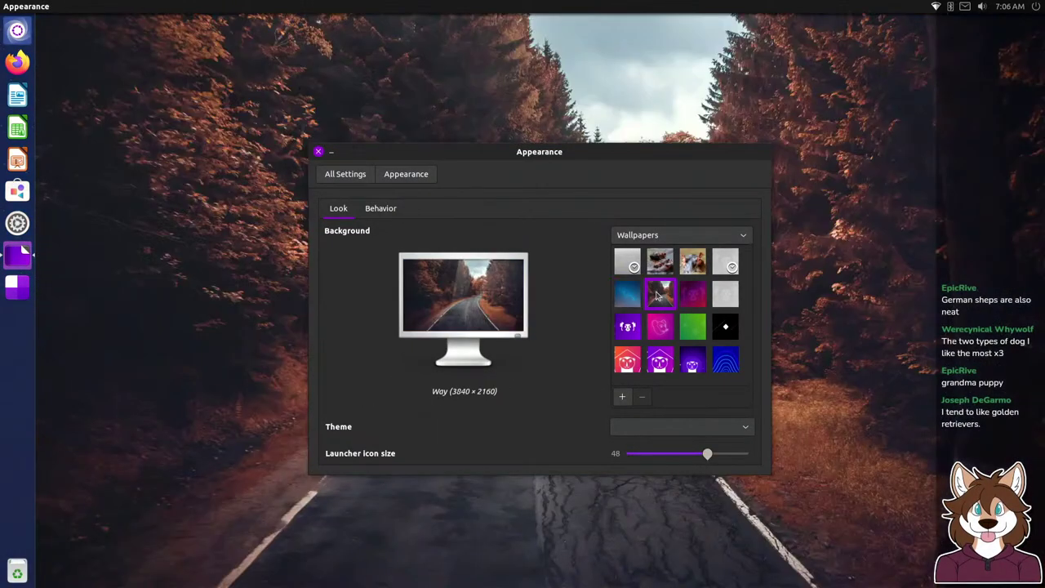
pyautogui.click(651, 295)
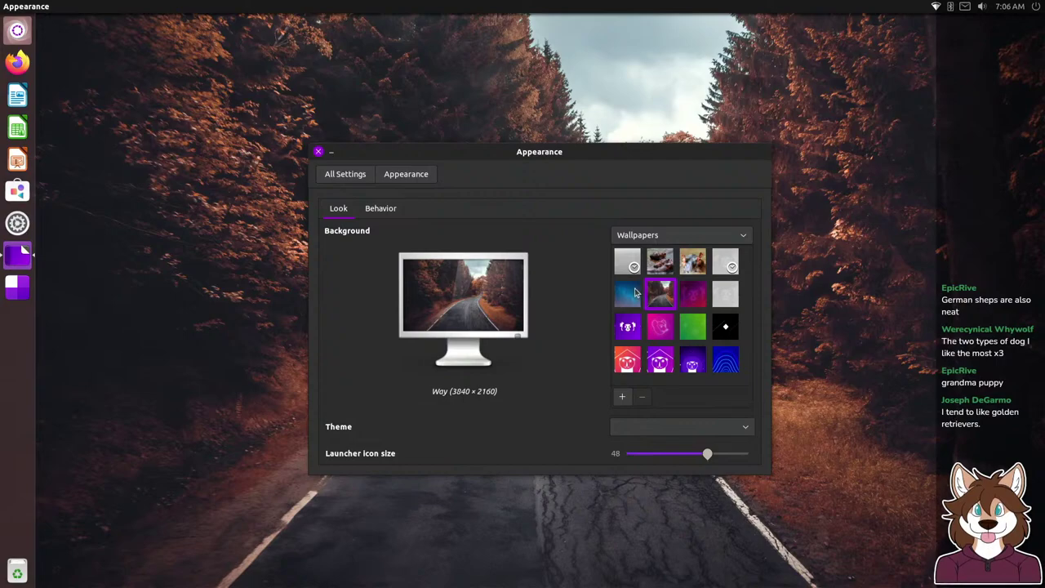
pyautogui.click(636, 292)
pyautogui.click(653, 296)
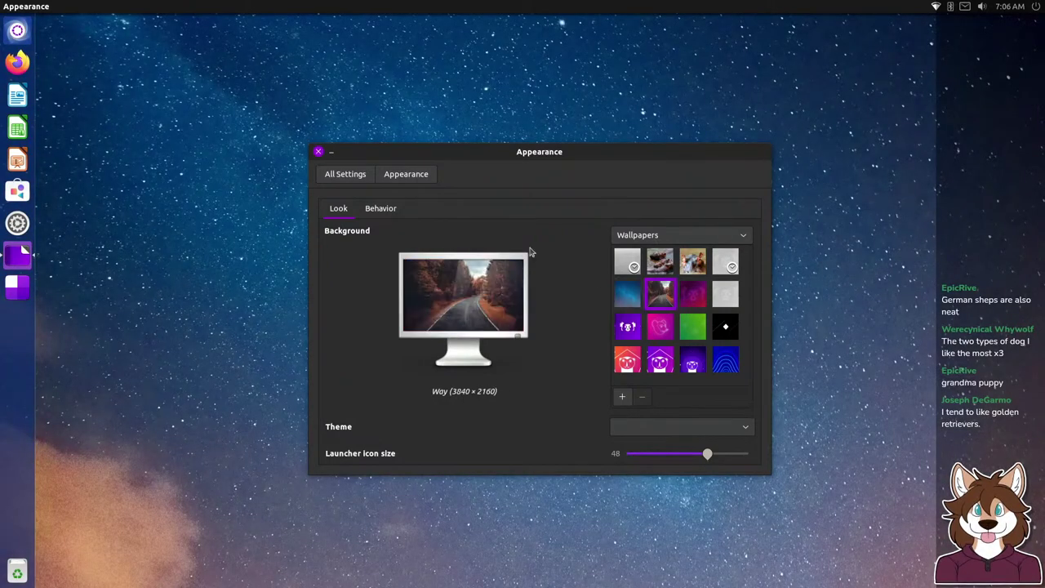
pyautogui.click(318, 152)
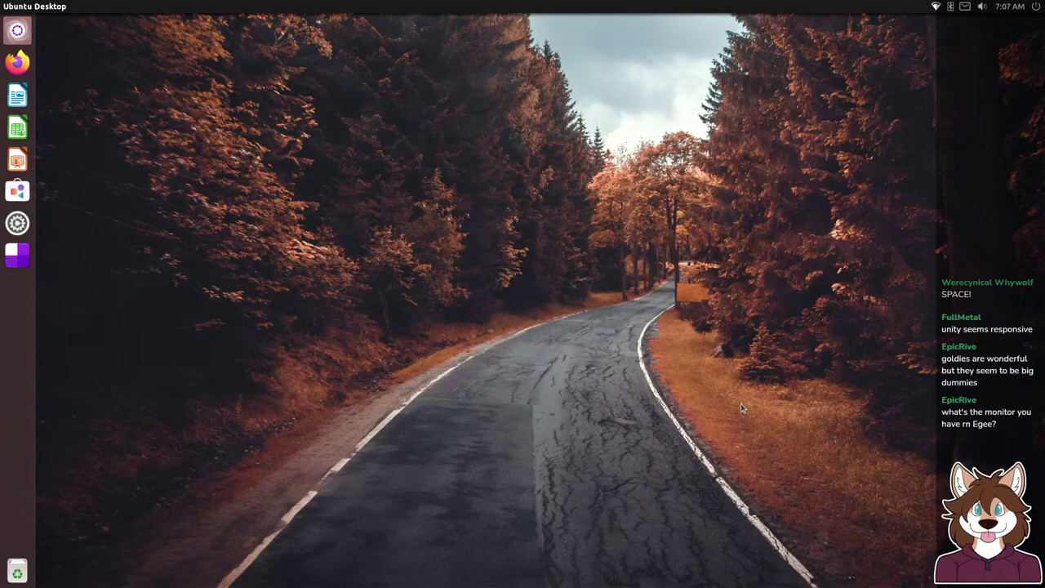
pyautogui.press('super')
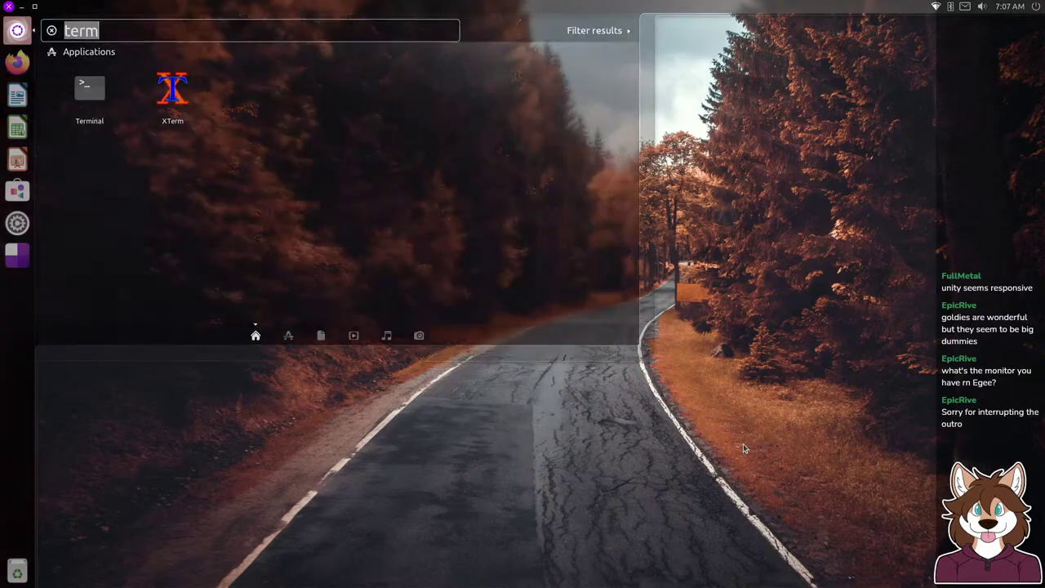
pyautogui.write('dis')
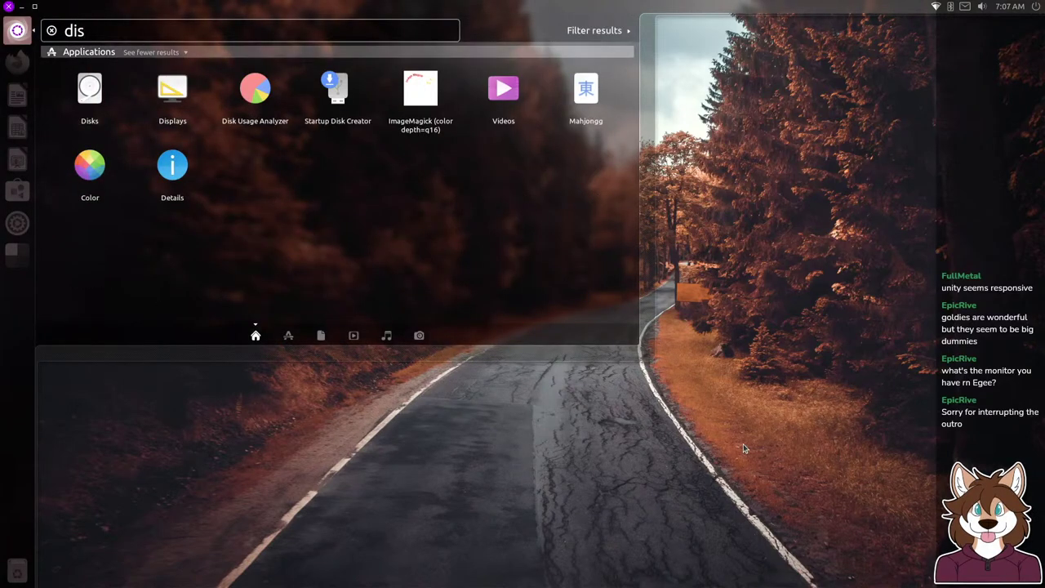
pyautogui.press('Right')
pyautogui.press('Return')
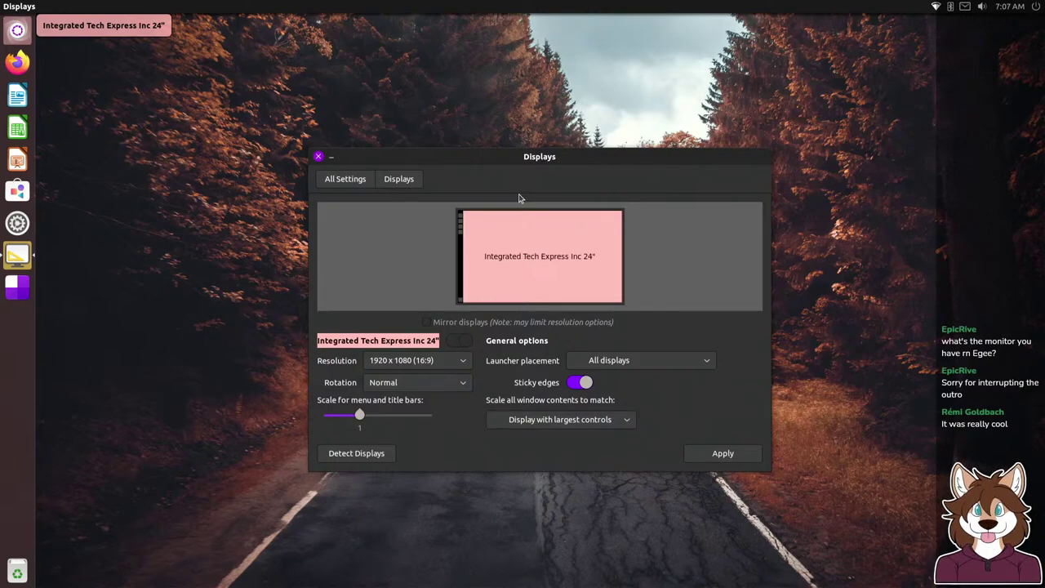
pyautogui.click(318, 156)
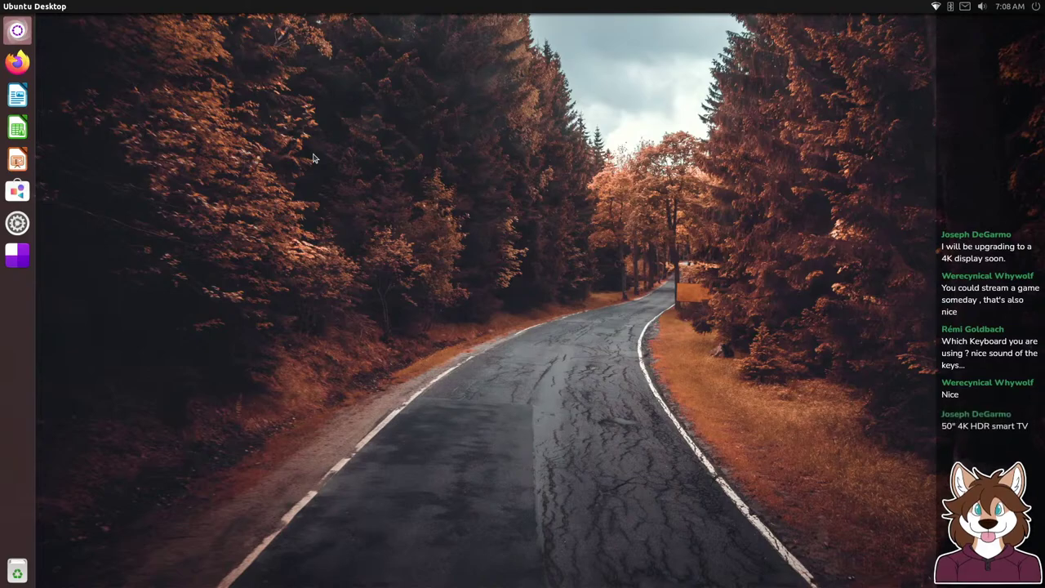
# Step: Launch Terminal from the Dash search
pyautogui.press('super')
pyautogui.write('term')
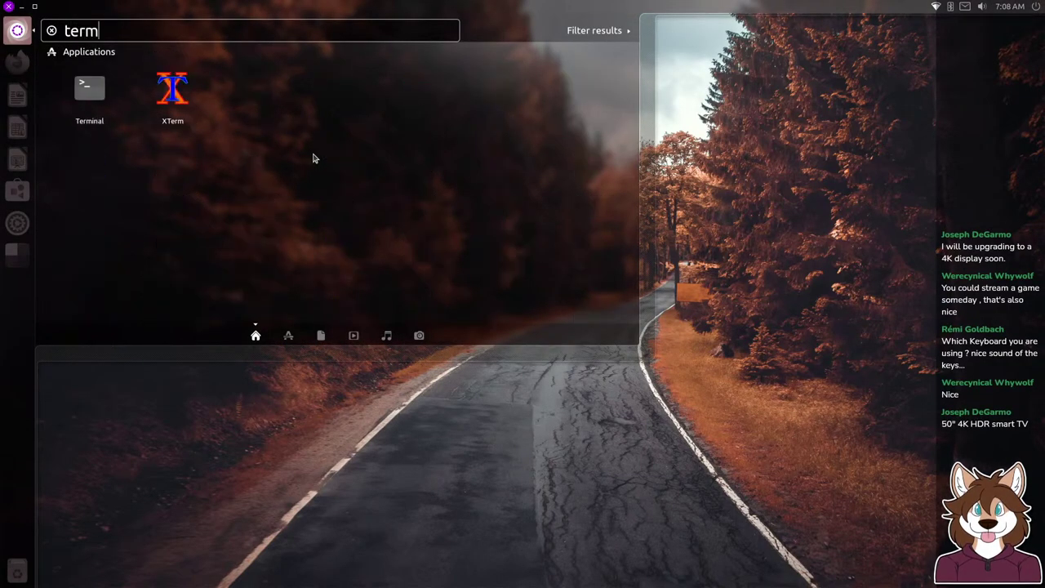
pyautogui.press('Return')
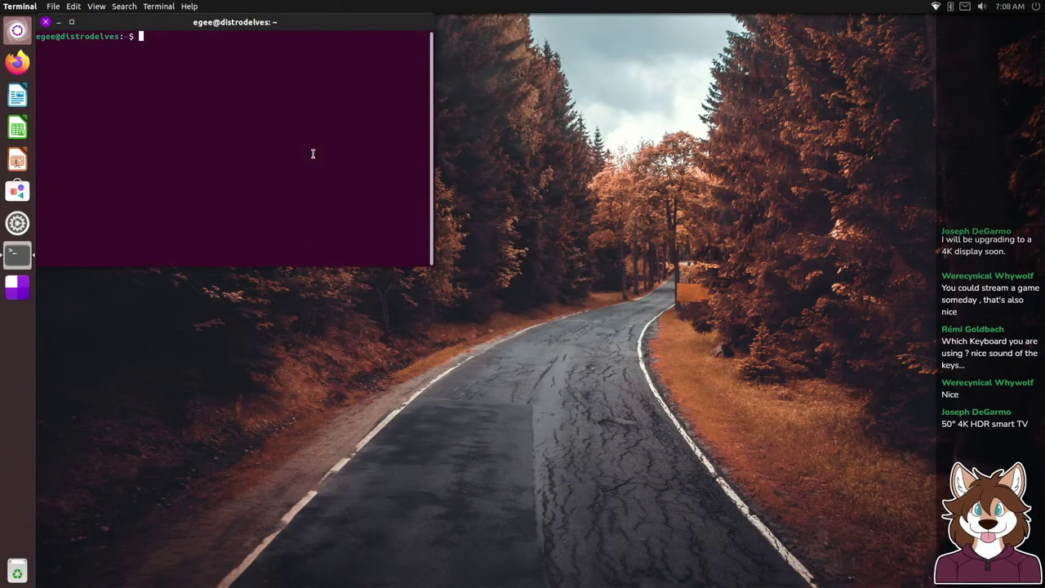
# Step: Run export yeet="hello world", fixing the mistyped uppercase EXPORT
pyautogui.write('EXPORT=yee')
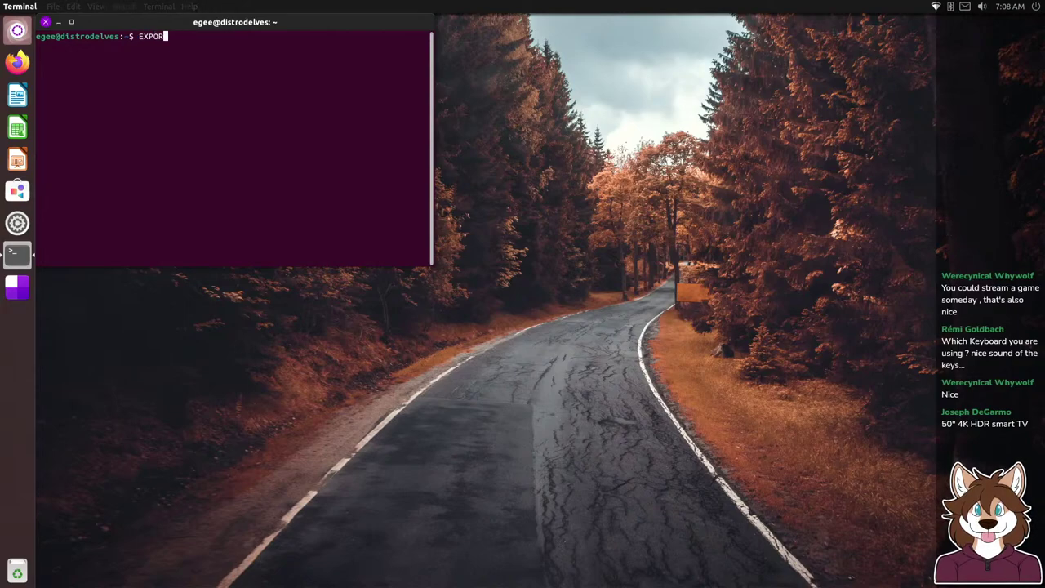
pyautogui.press('BackSpace')
pyautogui.press('BackSpace')
pyautogui.press('BackSpace')
pyautogui.press('BackSpace')
pyautogui.write('yeet="hello world"')
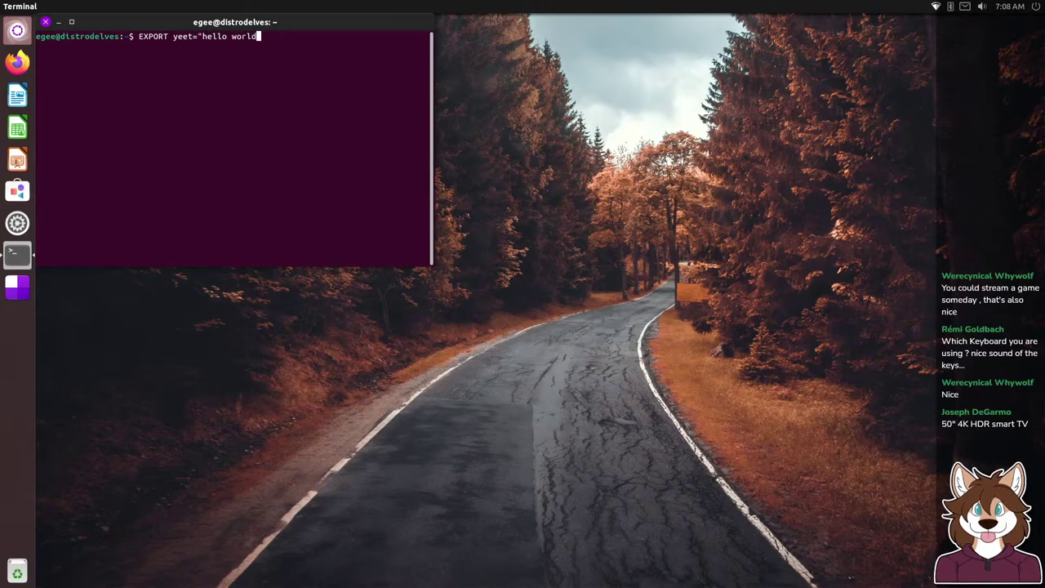
pyautogui.press('Return')
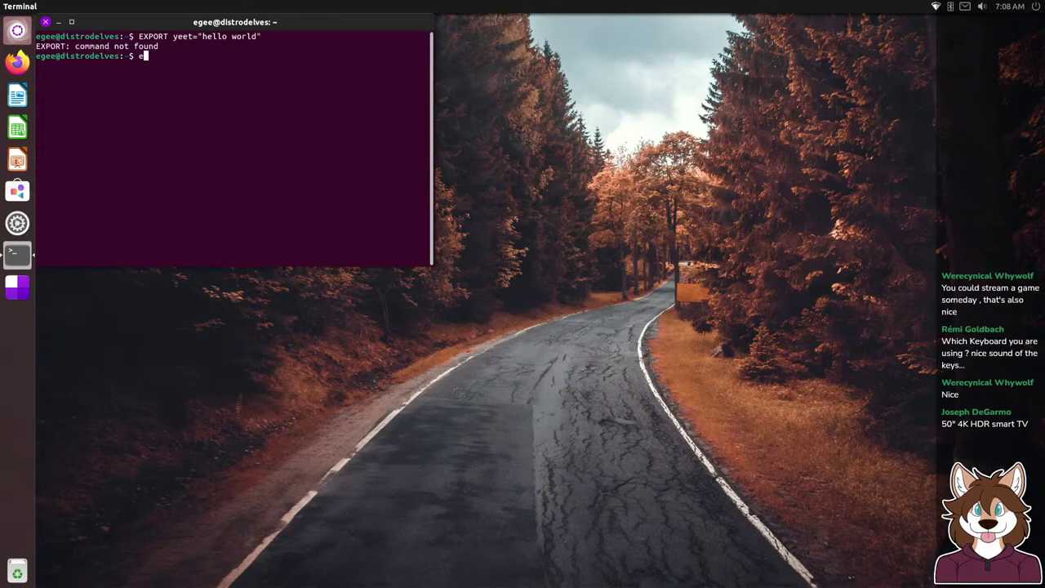
pyautogui.press('Up')
pyautogui.press('Home')
pyautogui.press('Right')
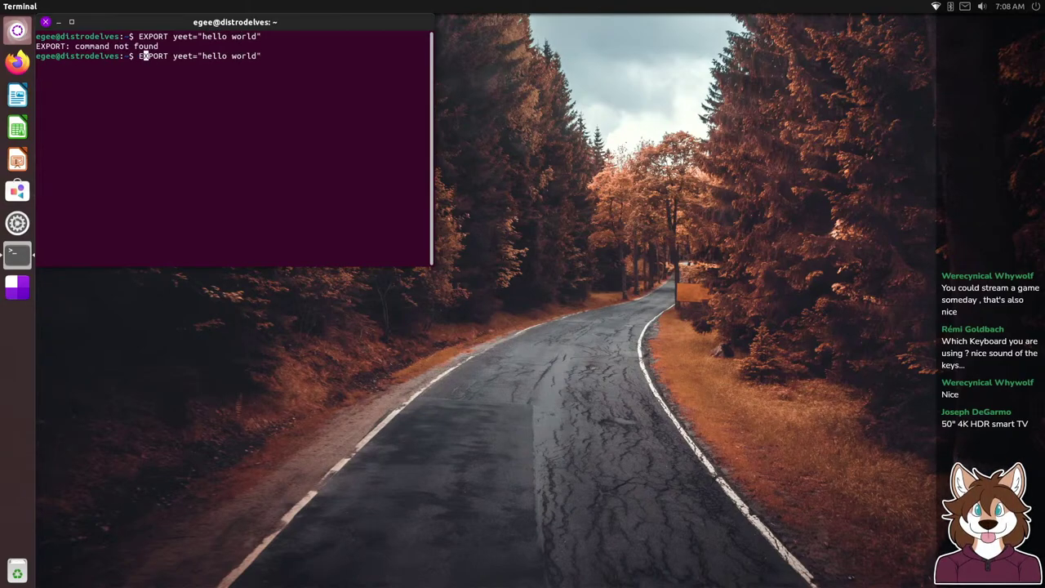
pyautogui.press('BackSpace')
pyautogui.press('Delete')
pyautogui.press('Delete')
pyautogui.press('Delete')
pyautogui.press('Delete')
pyautogui.press('Delete')
pyautogui.write('exp')
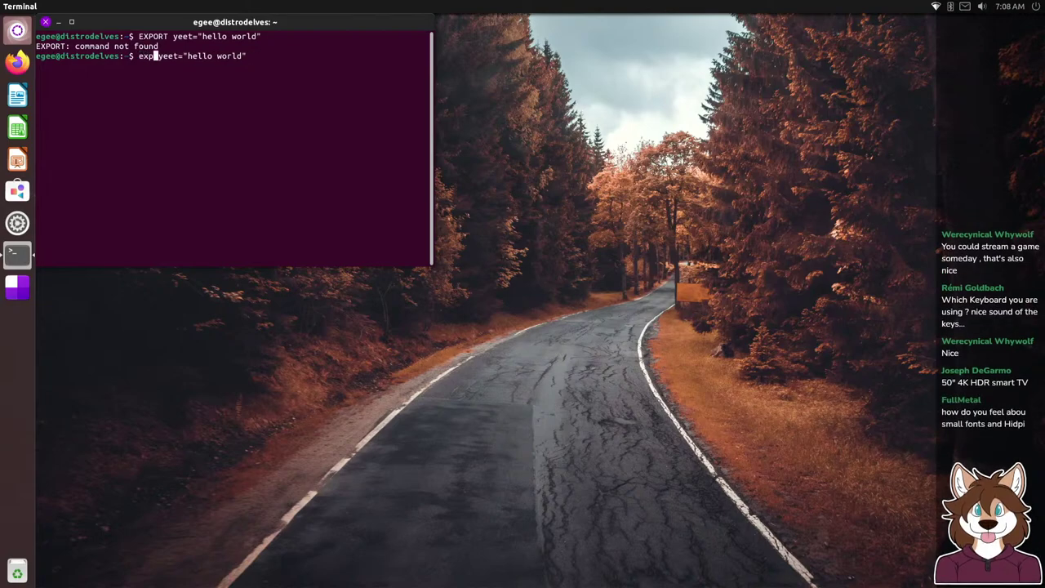
pyautogui.write('ort')
pyautogui.press('Return')
# Step: Run echo $yeet to print hello world, then close the terminal with Ctrl+D
pyautogui.write('echo Y')
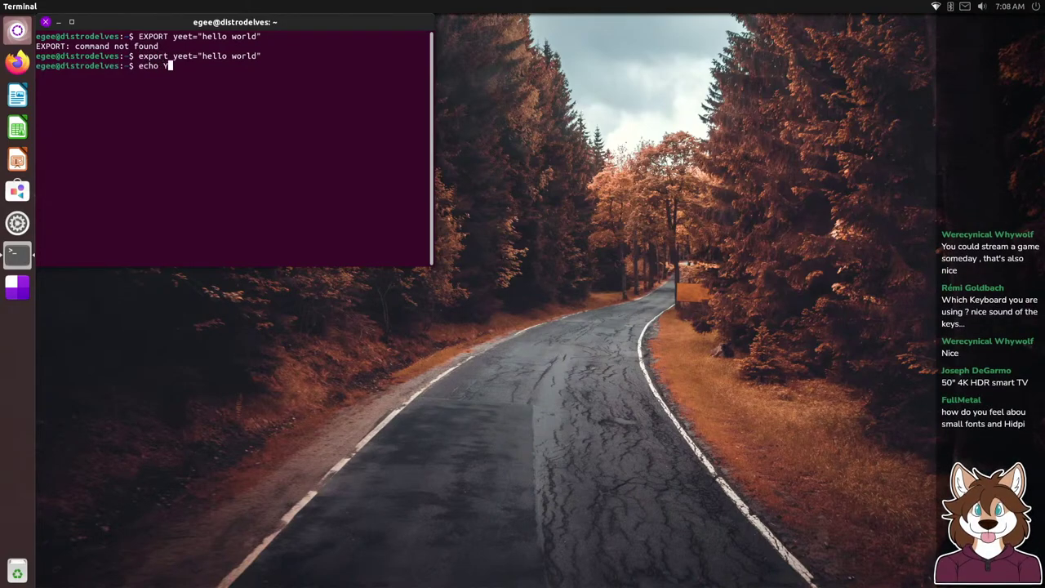
pyautogui.press('BackSpace')
pyautogui.write('$yeet')
pyautogui.press('Return')
pyautogui.write('jnfslkdfnslkdn')
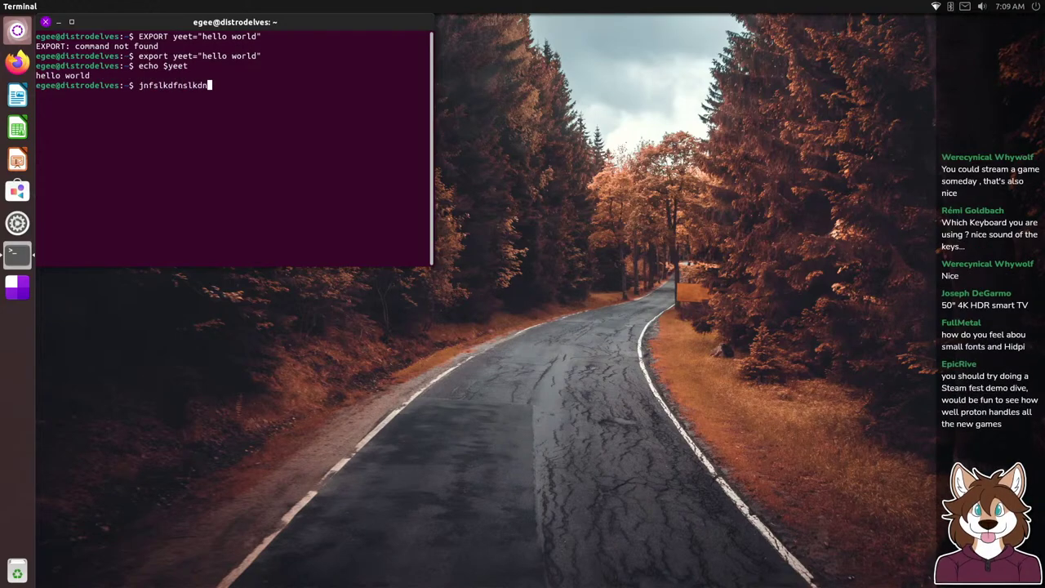
pyautogui.write('lsnfnslkfn')
pyautogui.press('BackSpace')
pyautogui.press('BackSpace')
pyautogui.press('BackSpace')
pyautogui.press('BackSpace')
pyautogui.press('BackSpace')
pyautogui.press('BackSpace')
pyautogui.press('BackSpace')
pyautogui.press('BackSpace')
pyautogui.press('BackSpace')
pyautogui.press('BackSpace')
pyautogui.press('BackSpace')
pyautogui.press('BackSpace')
pyautogui.press('BackSpace')
pyautogui.press('BackSpace')
pyautogui.press('BackSpace')
pyautogui.press('BackSpace')
pyautogui.press('BackSpace')
pyautogui.press('BackSpace')
pyautogui.press('BackSpace')
pyautogui.press('BackSpace')
pyautogui.press('BackSpace')
pyautogui.press('BackSpace')
pyautogui.press('BackSpace')
pyautogui.press('BackSpace')
pyautogui.hotkey('ctrl', 'd')
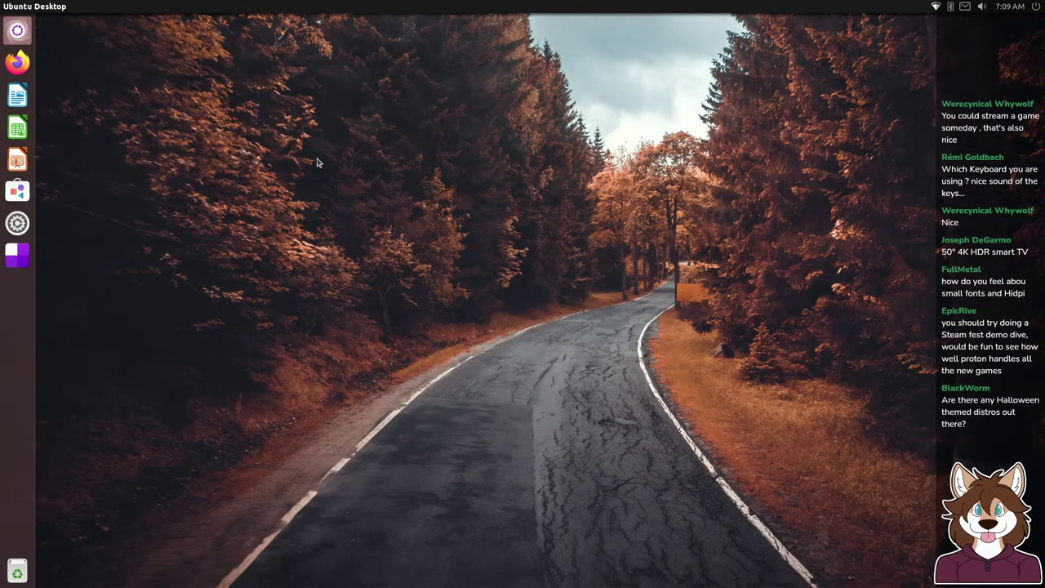